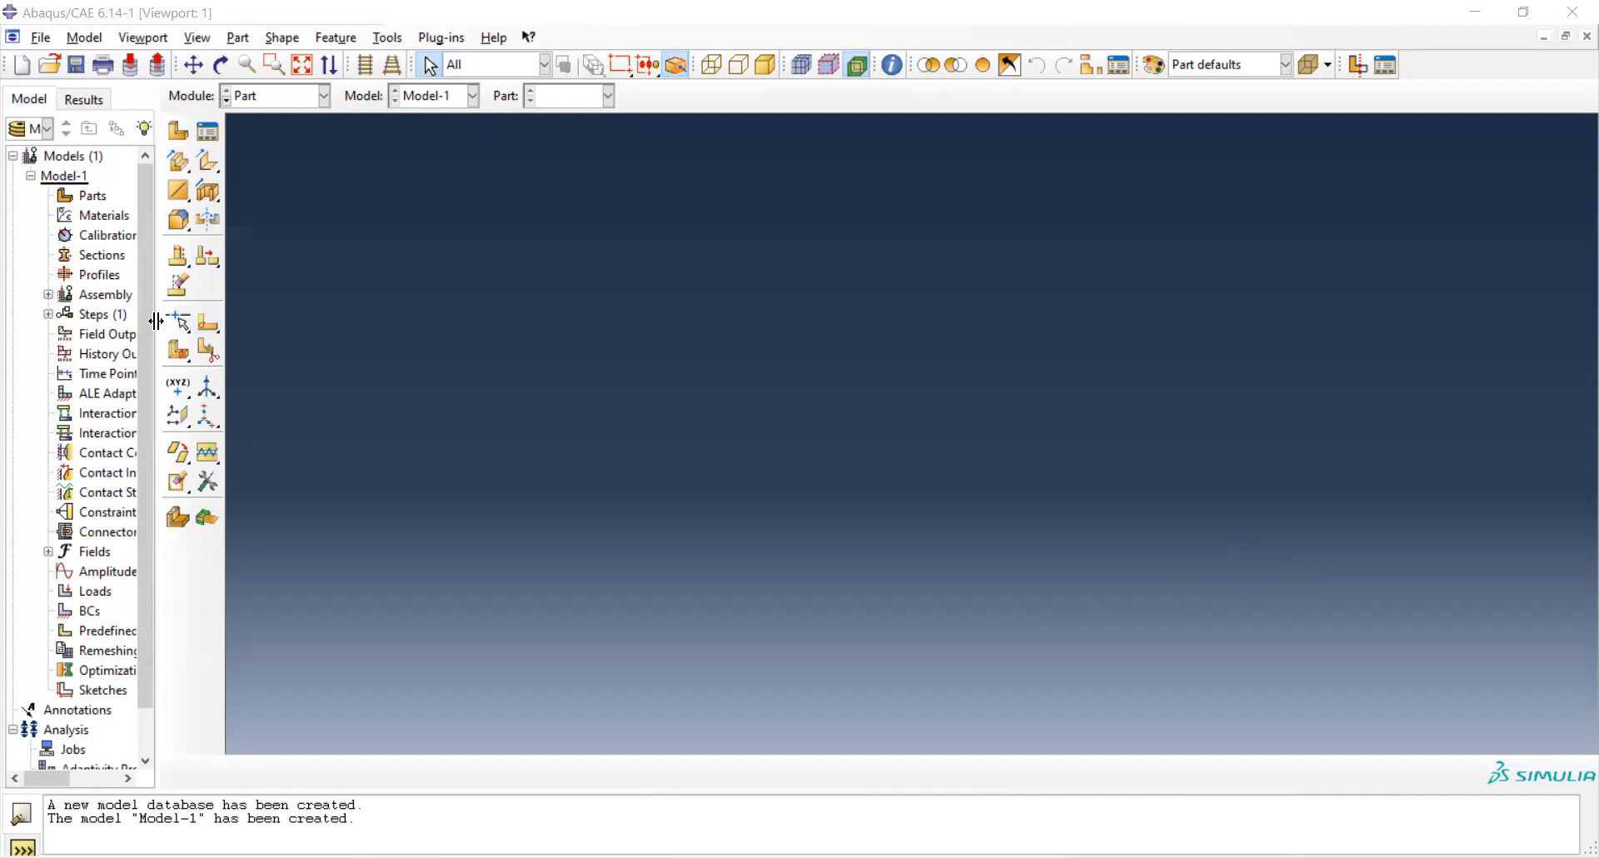
Start creating a new part named frequency.
drag(155, 317, 273, 308)
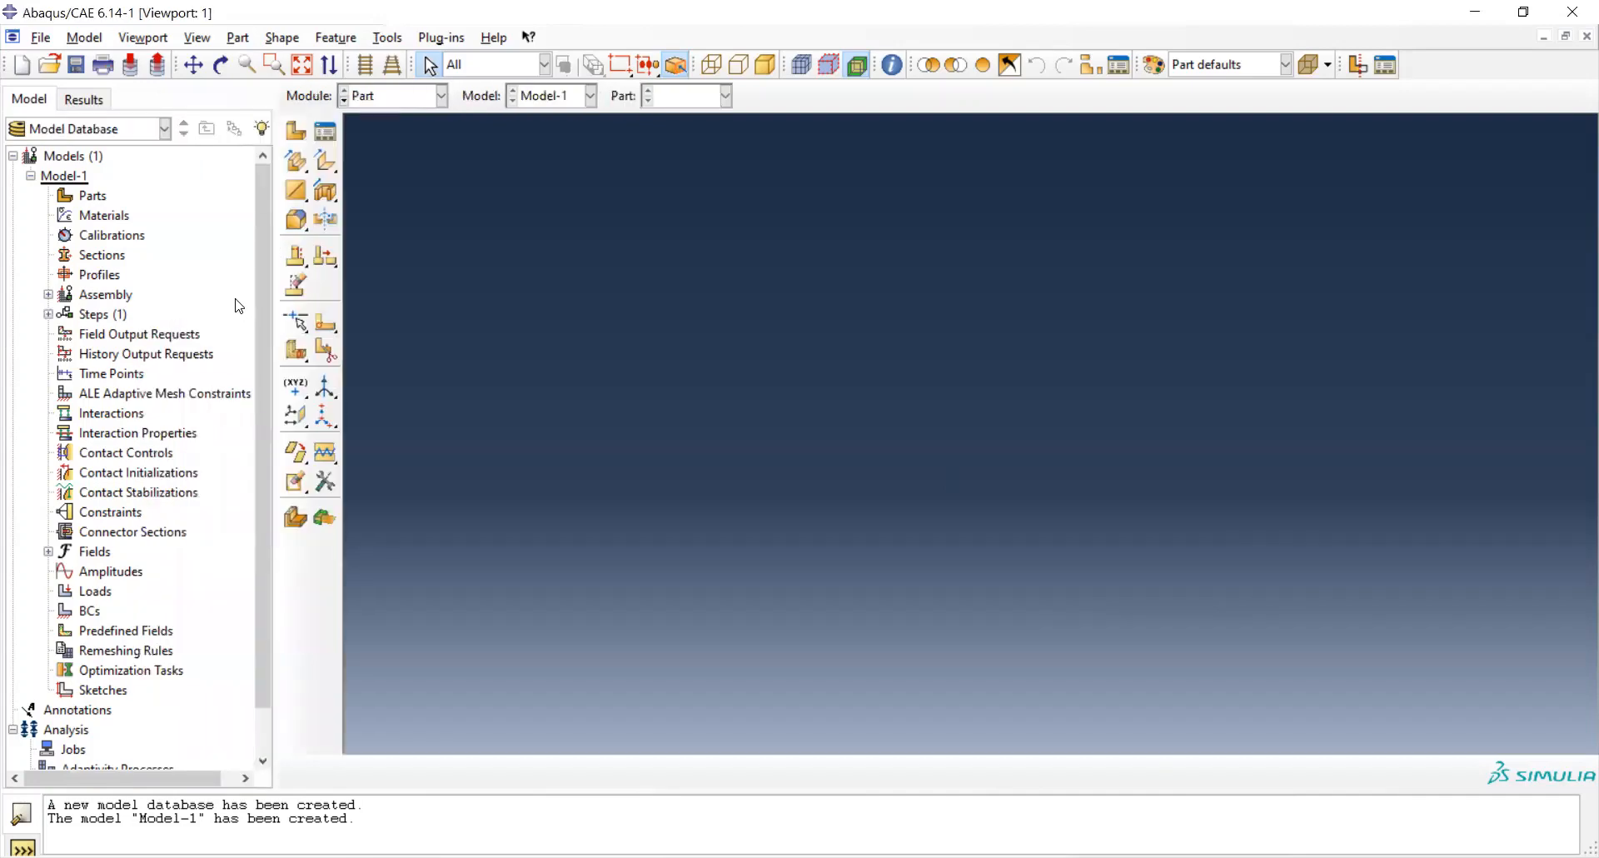
double_click(92, 196)
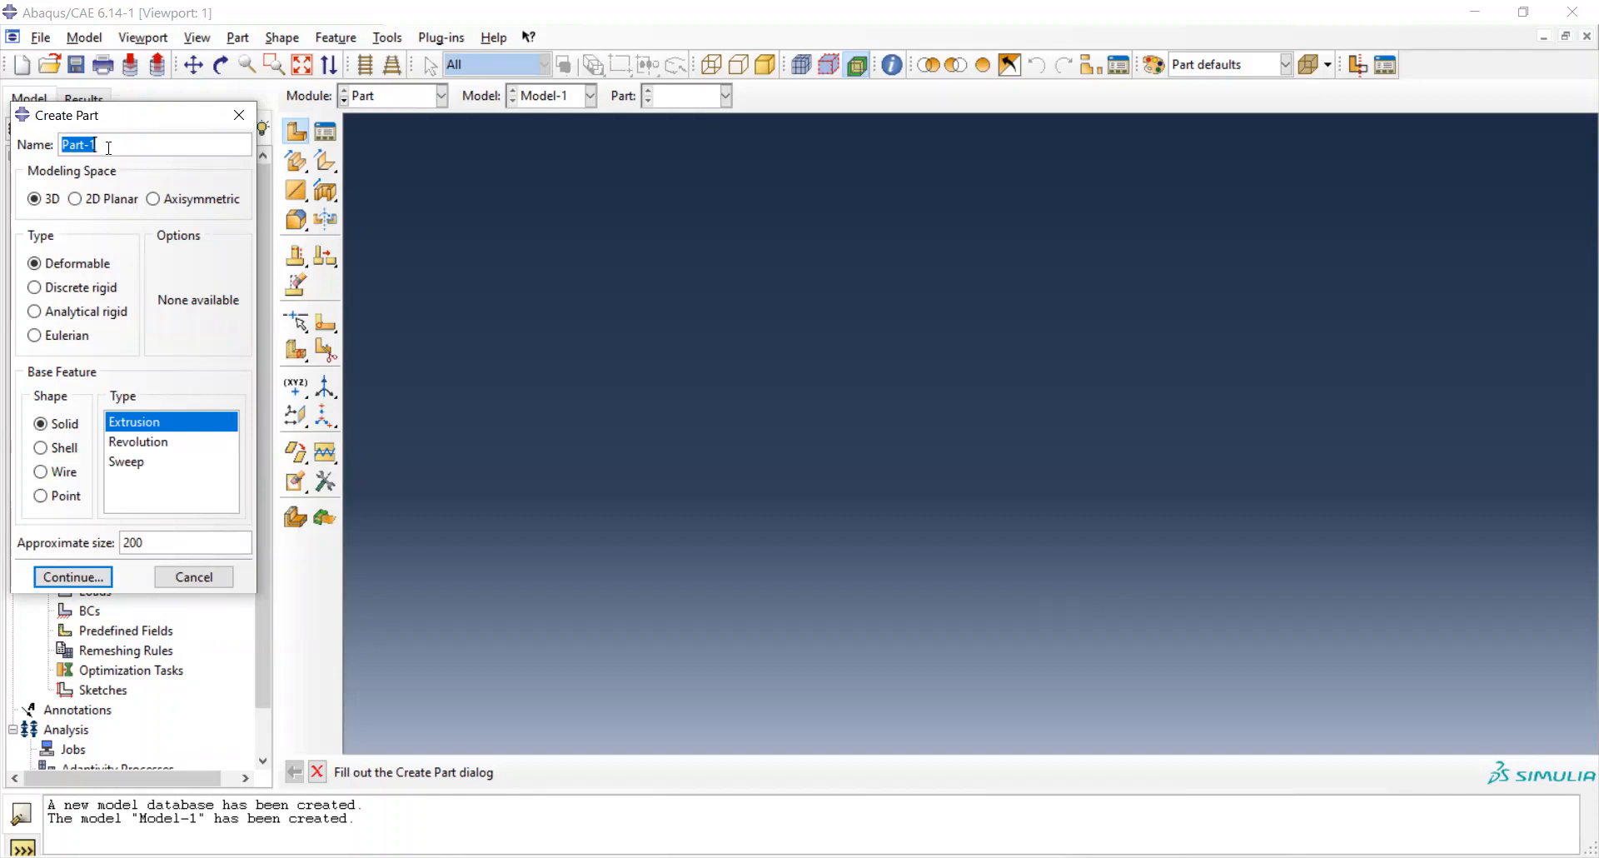
key(BackSpace)
text(frequency)
Make the part a 3D deformable planar wire with an approximate size of 30 and open its sketch.
click(65, 473)
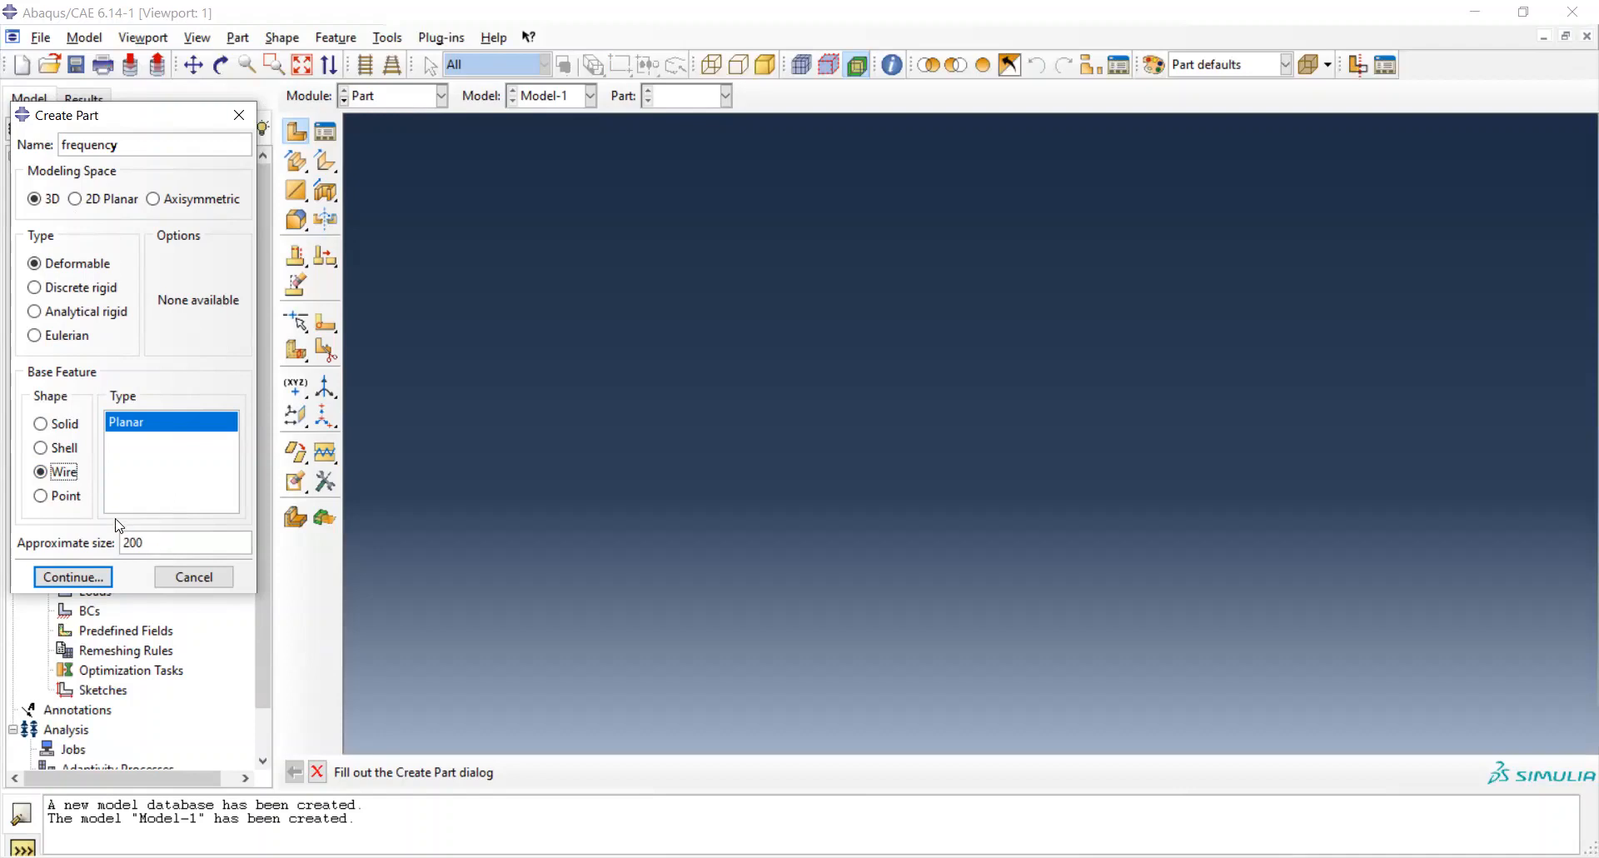
click(161, 545)
click(42, 425)
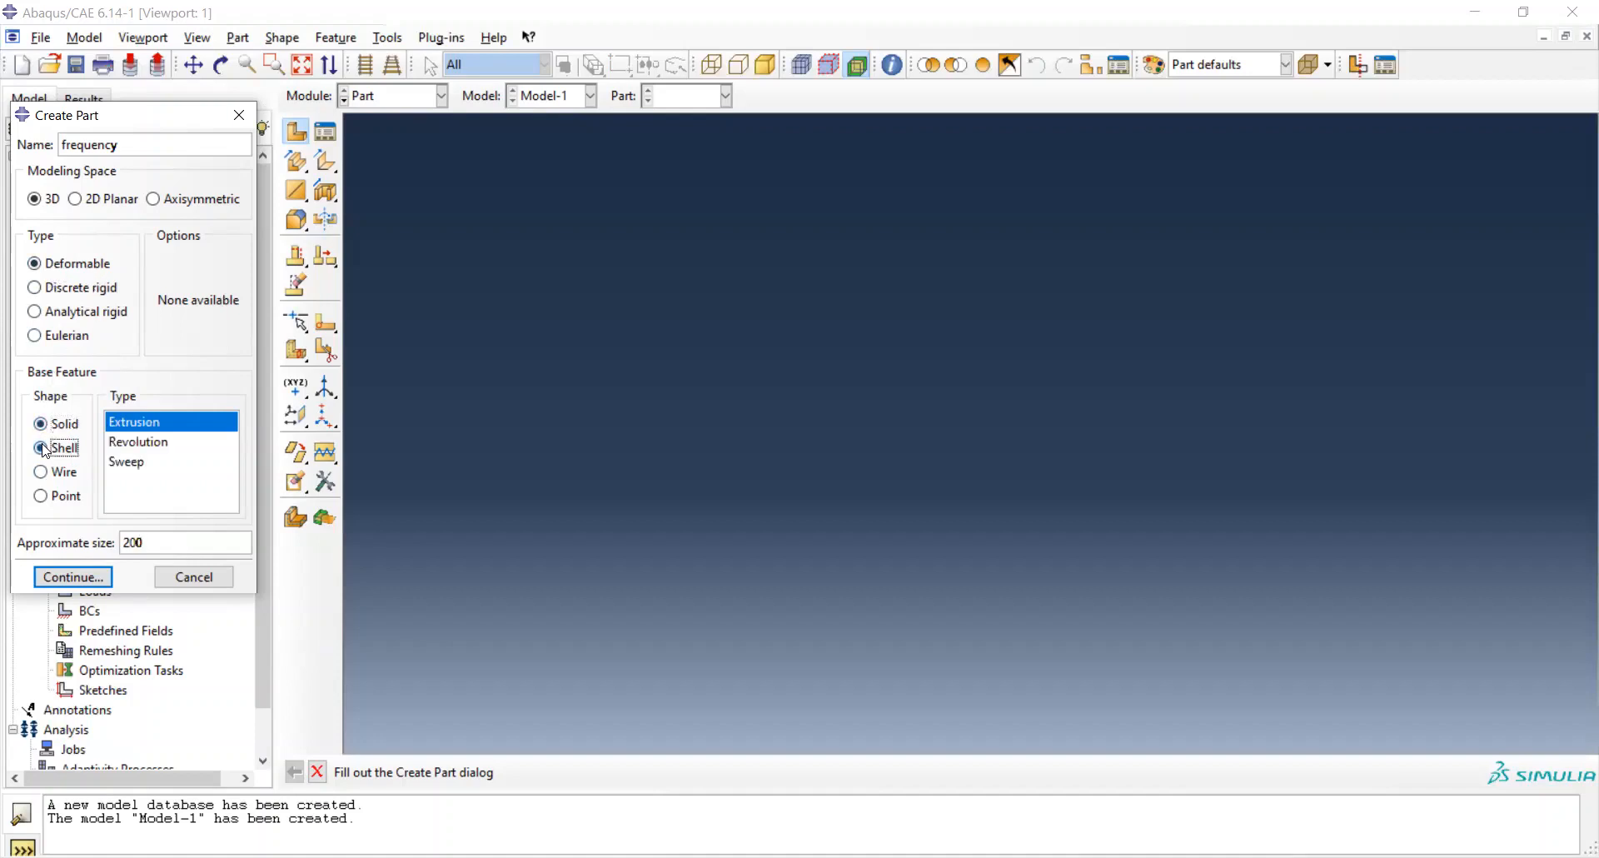
click(43, 449)
click(42, 474)
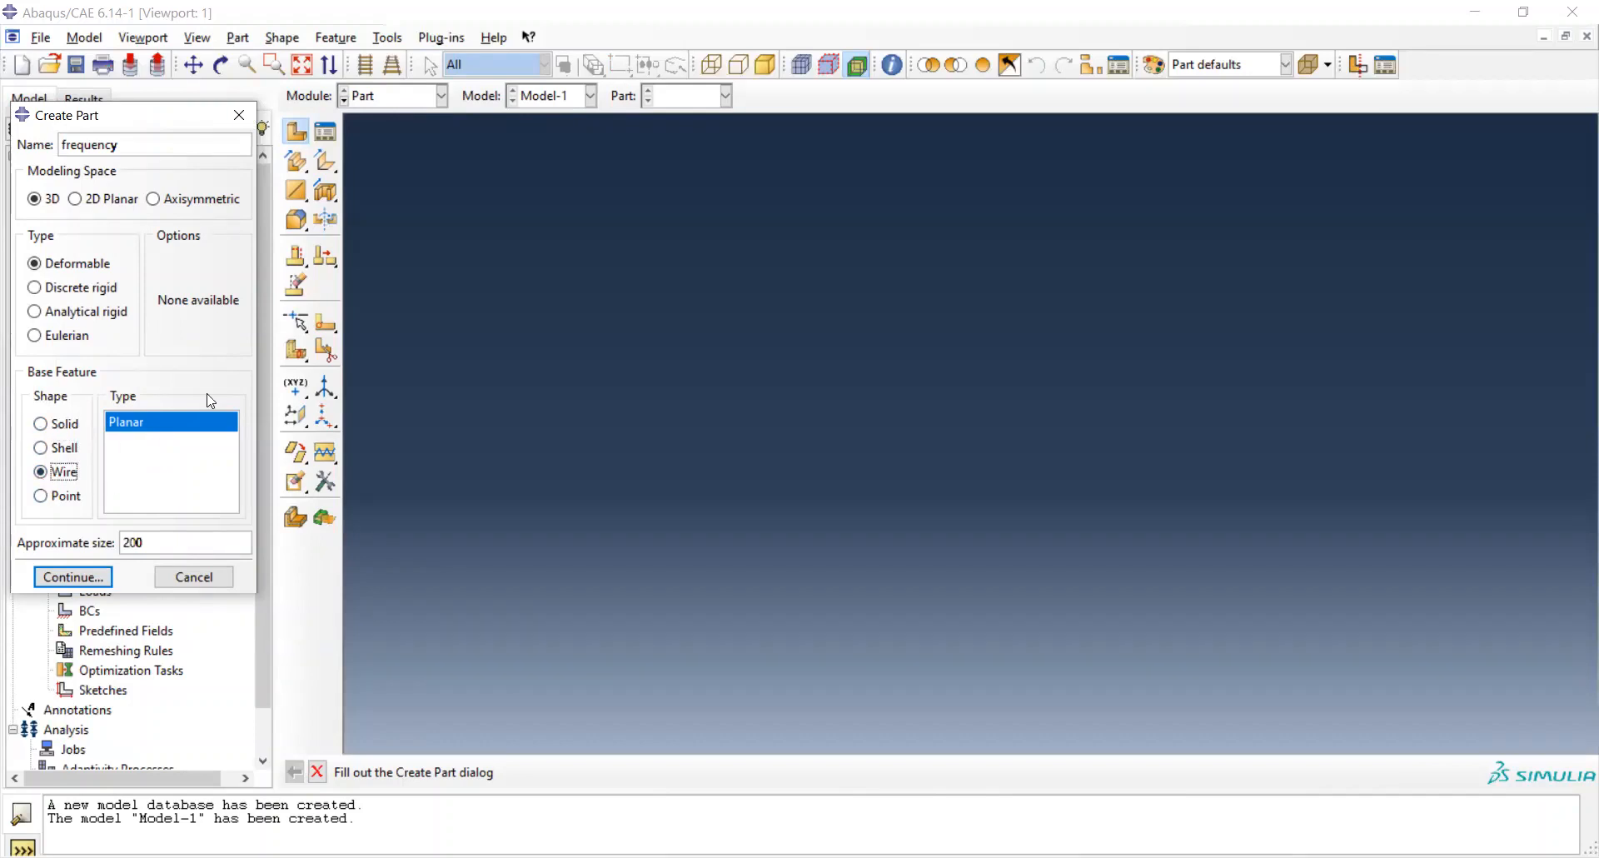
click(142, 543)
key(BackSpace)
key(BackSpace)
text(30)
click(91, 576)
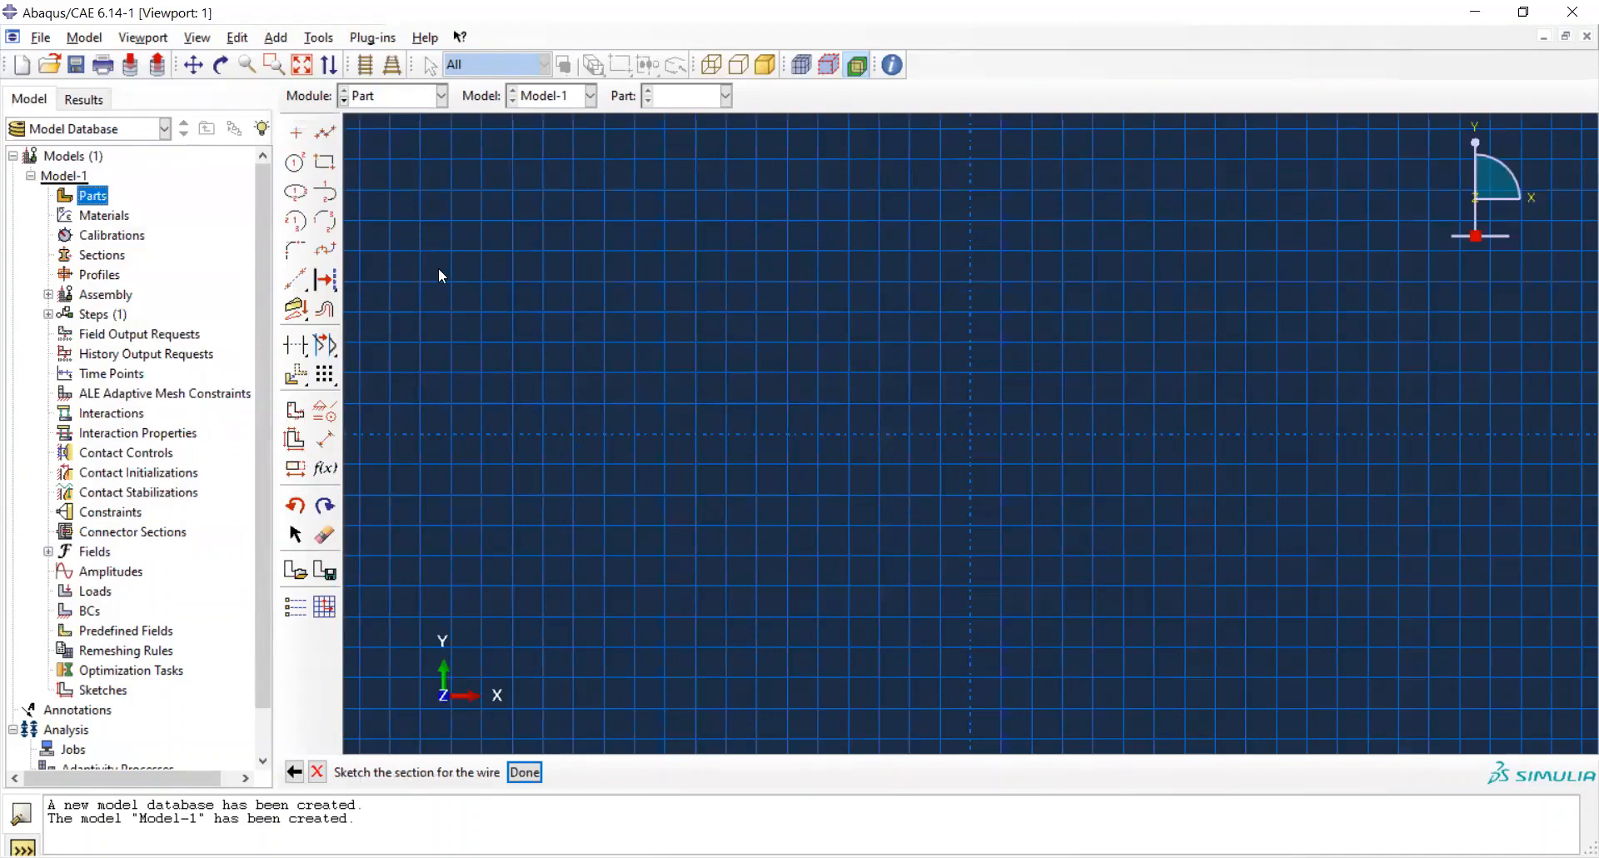
Sketch six connected horizontal line segments along the X axis from x = -8, with points at -7, -6, -1.5, 2.5, 3.5 and 4.5.
click(327, 133)
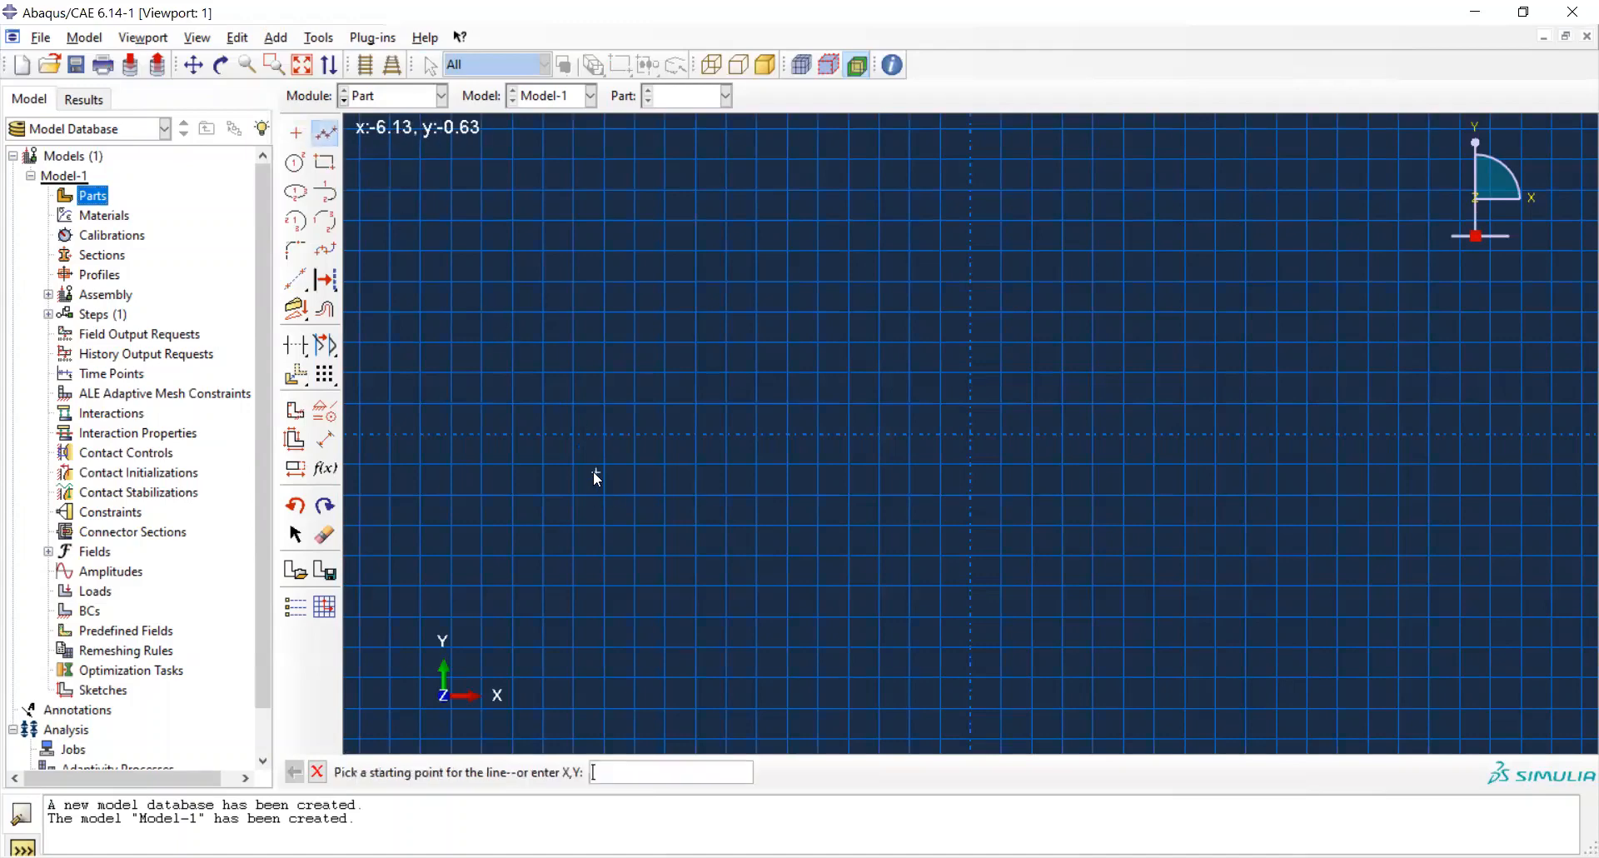
click(483, 436)
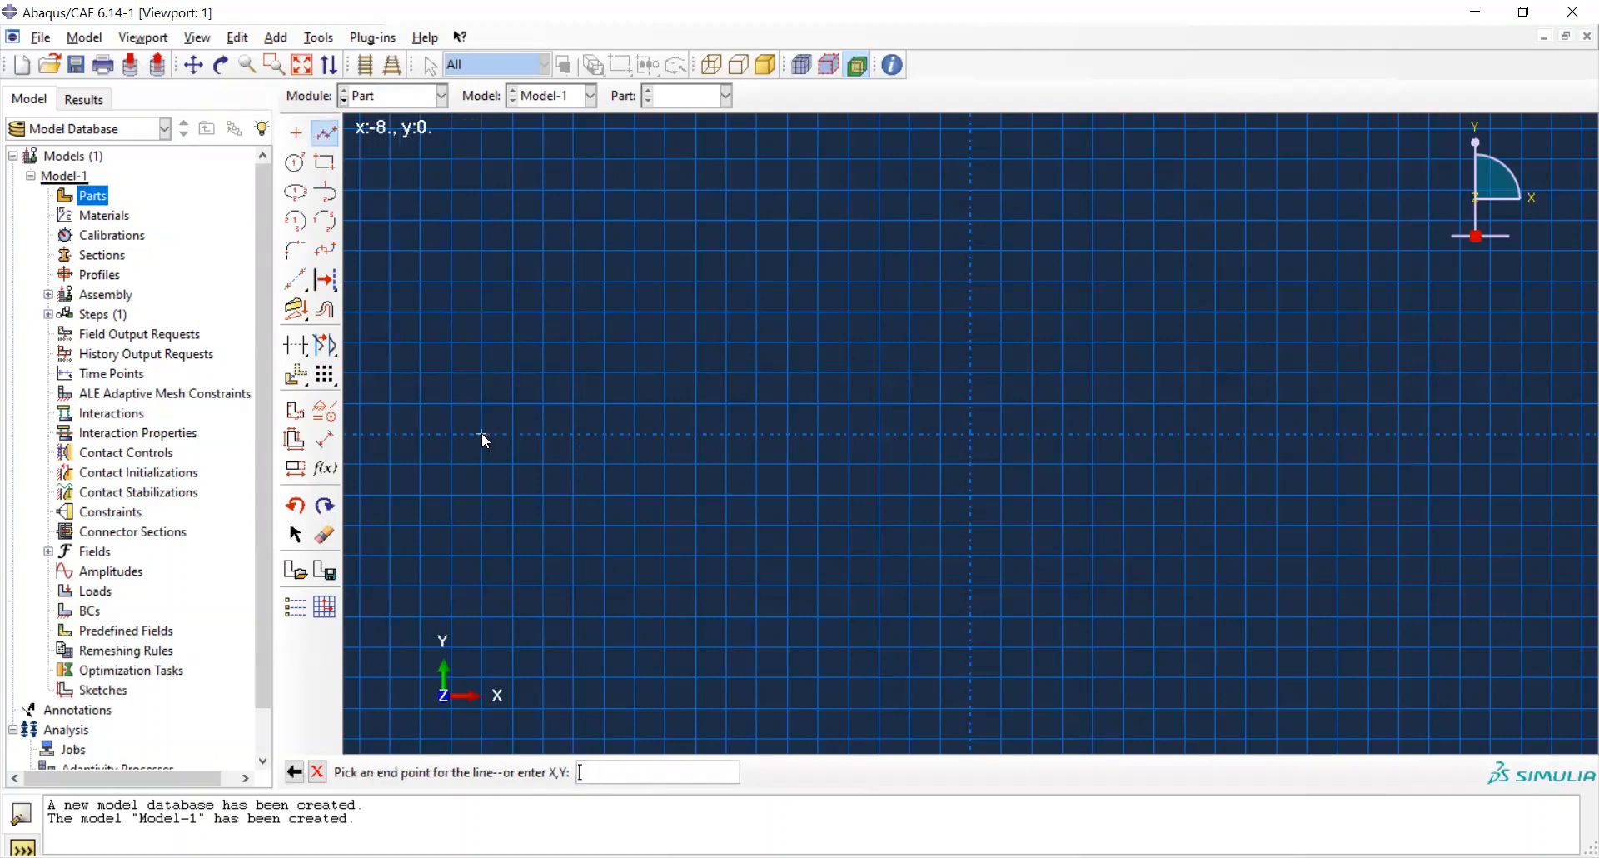
click(543, 436)
click(544, 434)
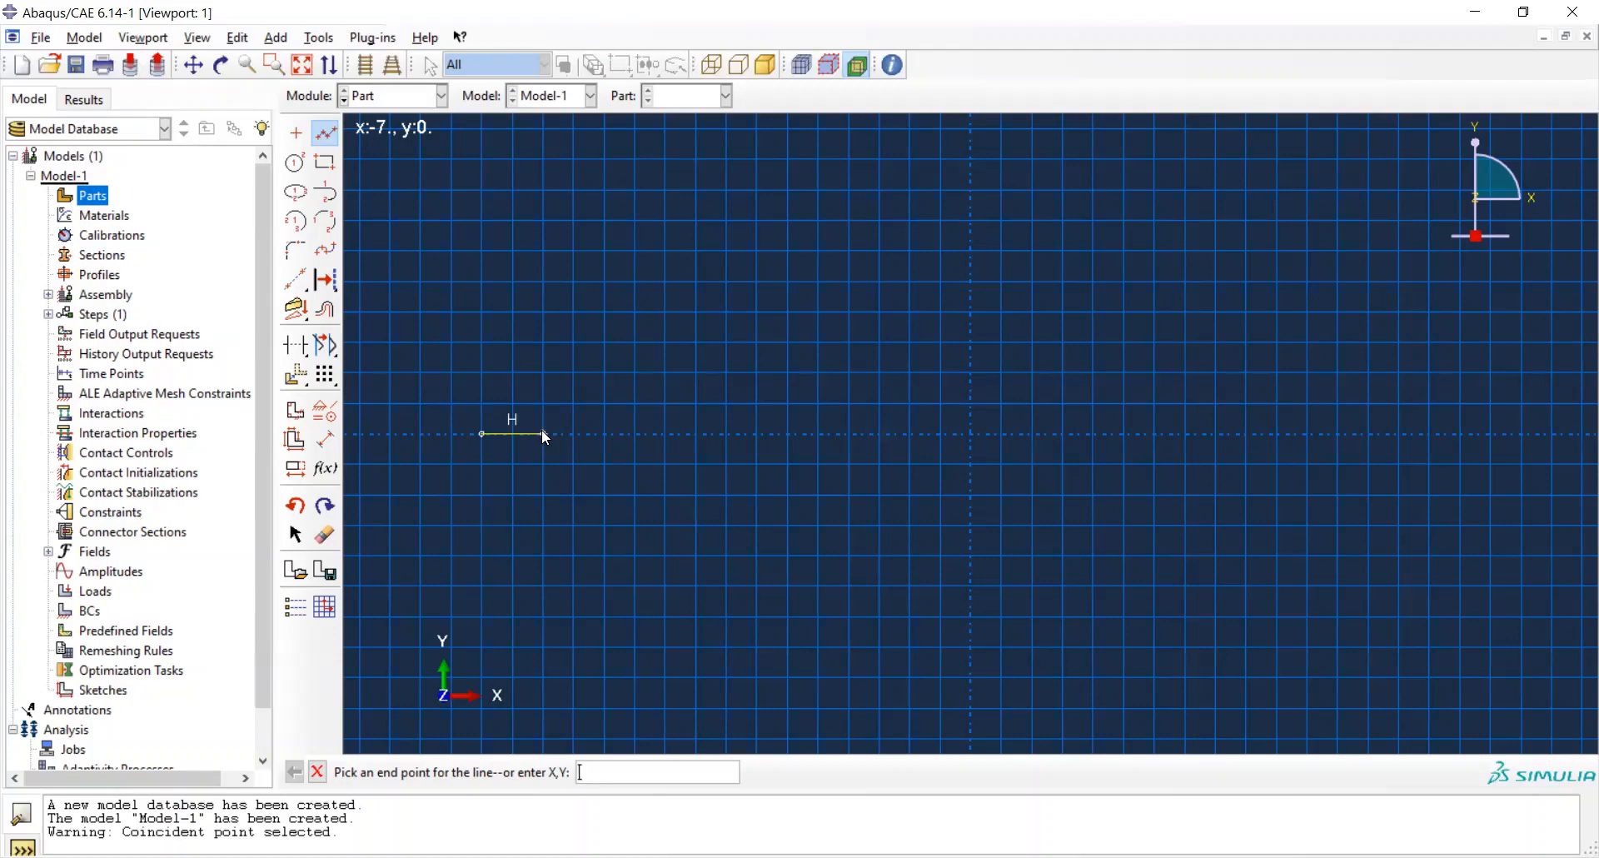
click(603, 441)
click(880, 434)
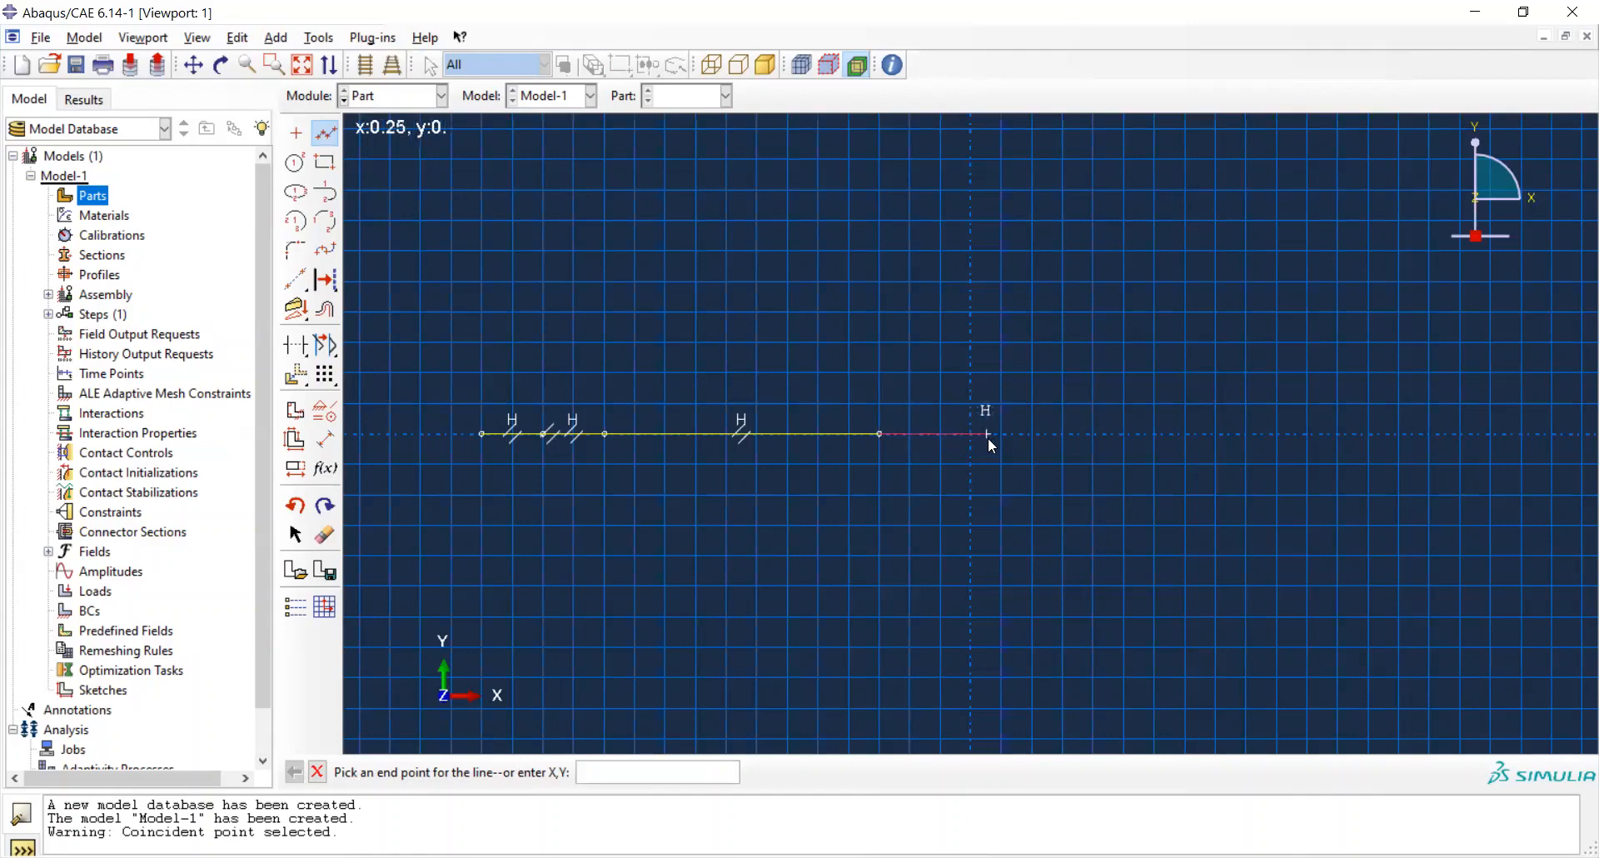
click(1125, 442)
click(1186, 434)
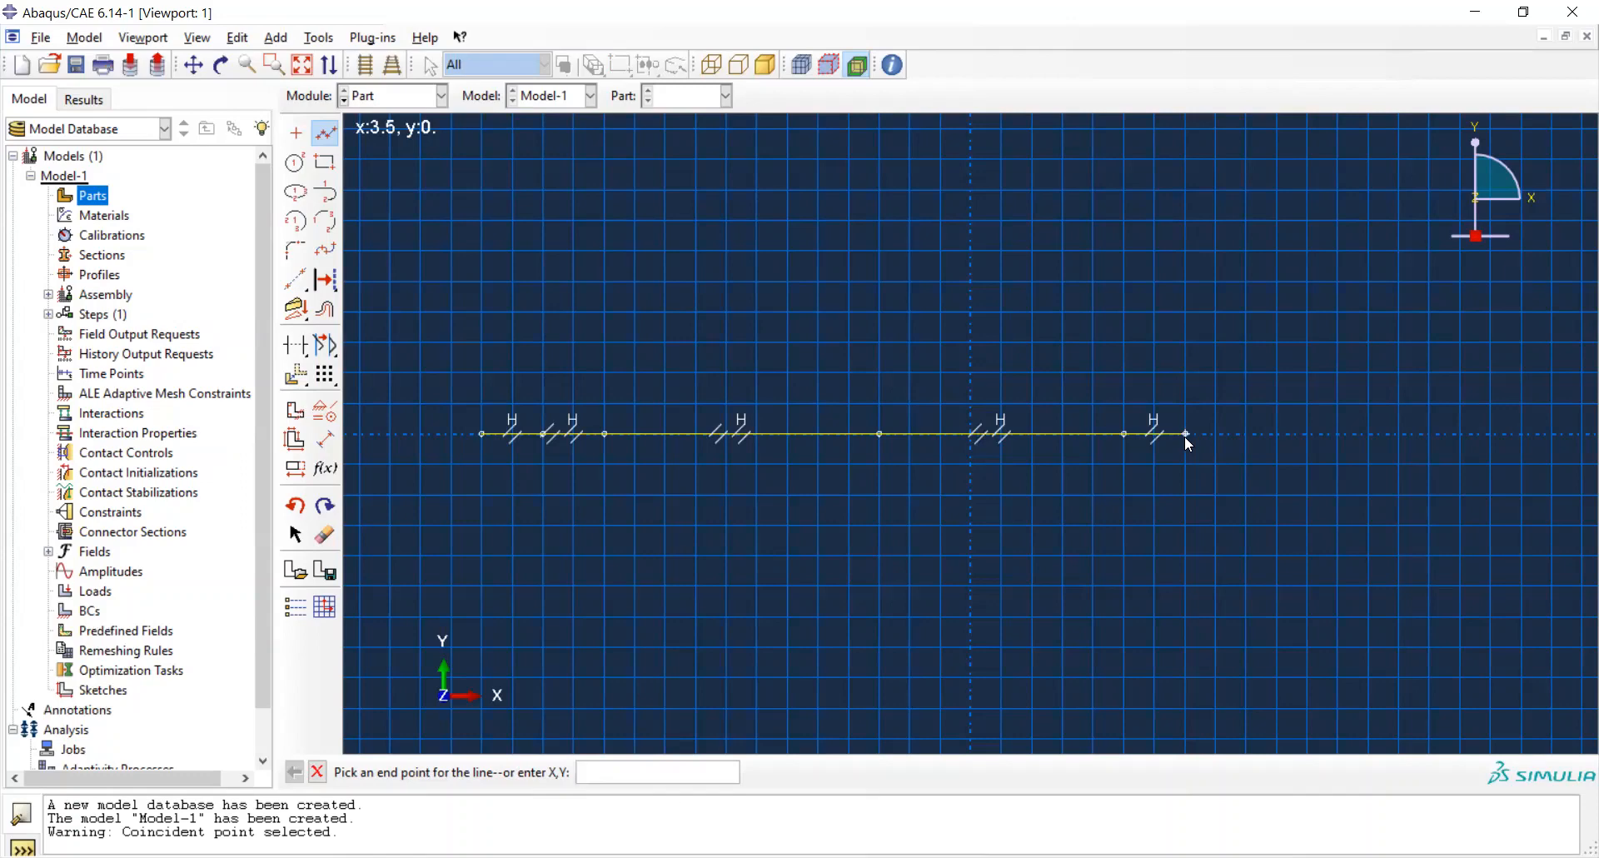
click(1246, 440)
key(Escape)
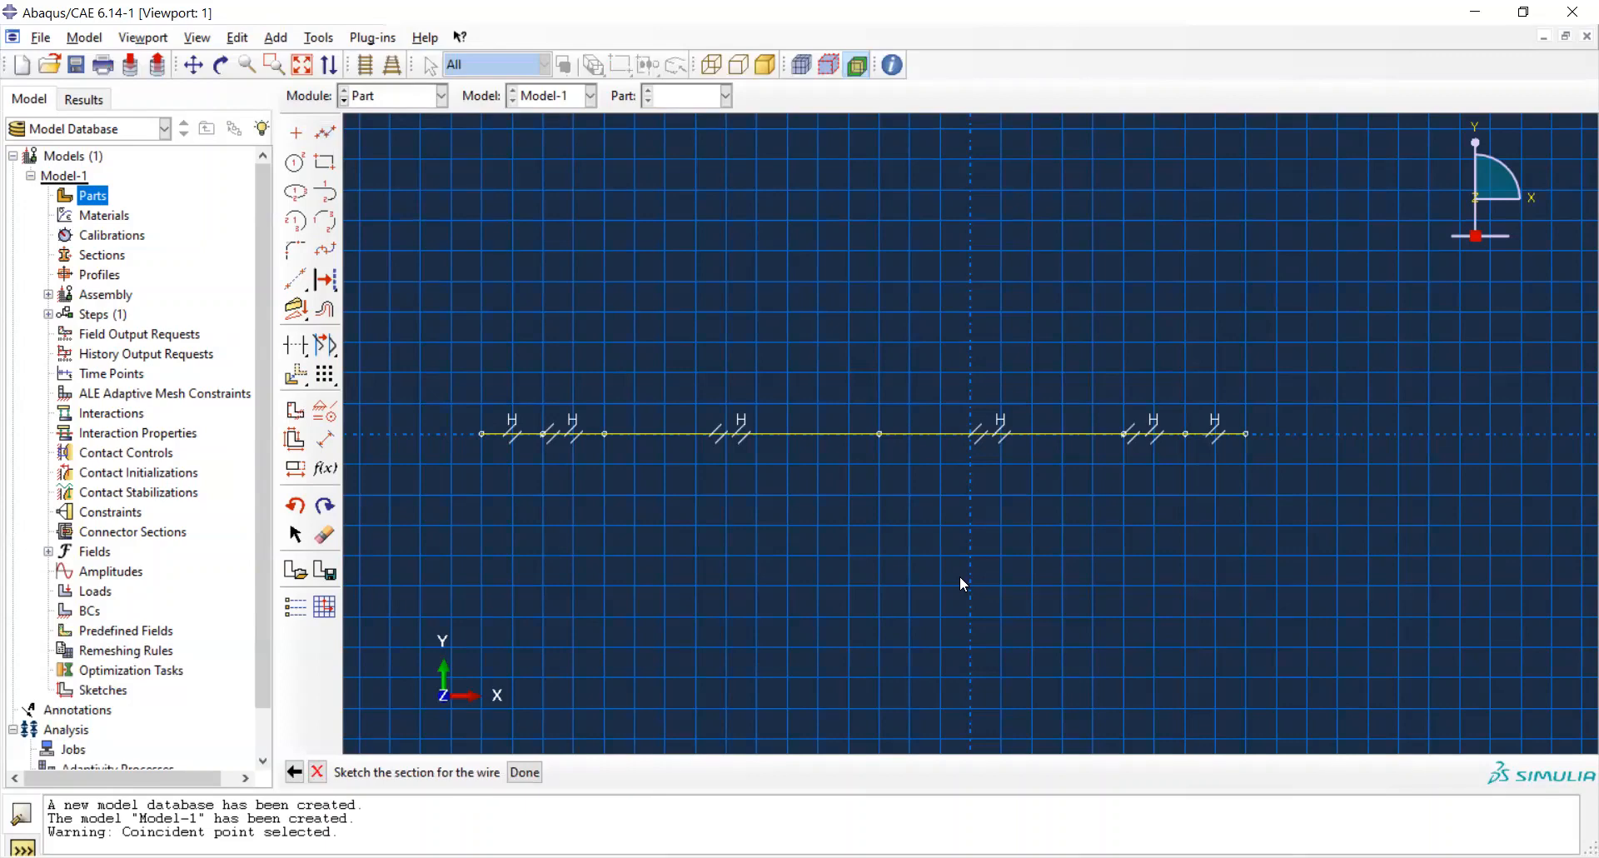
Dimension the first two line segments at 1 each, placing the dimensions below the line.
click(325, 441)
click(510, 440)
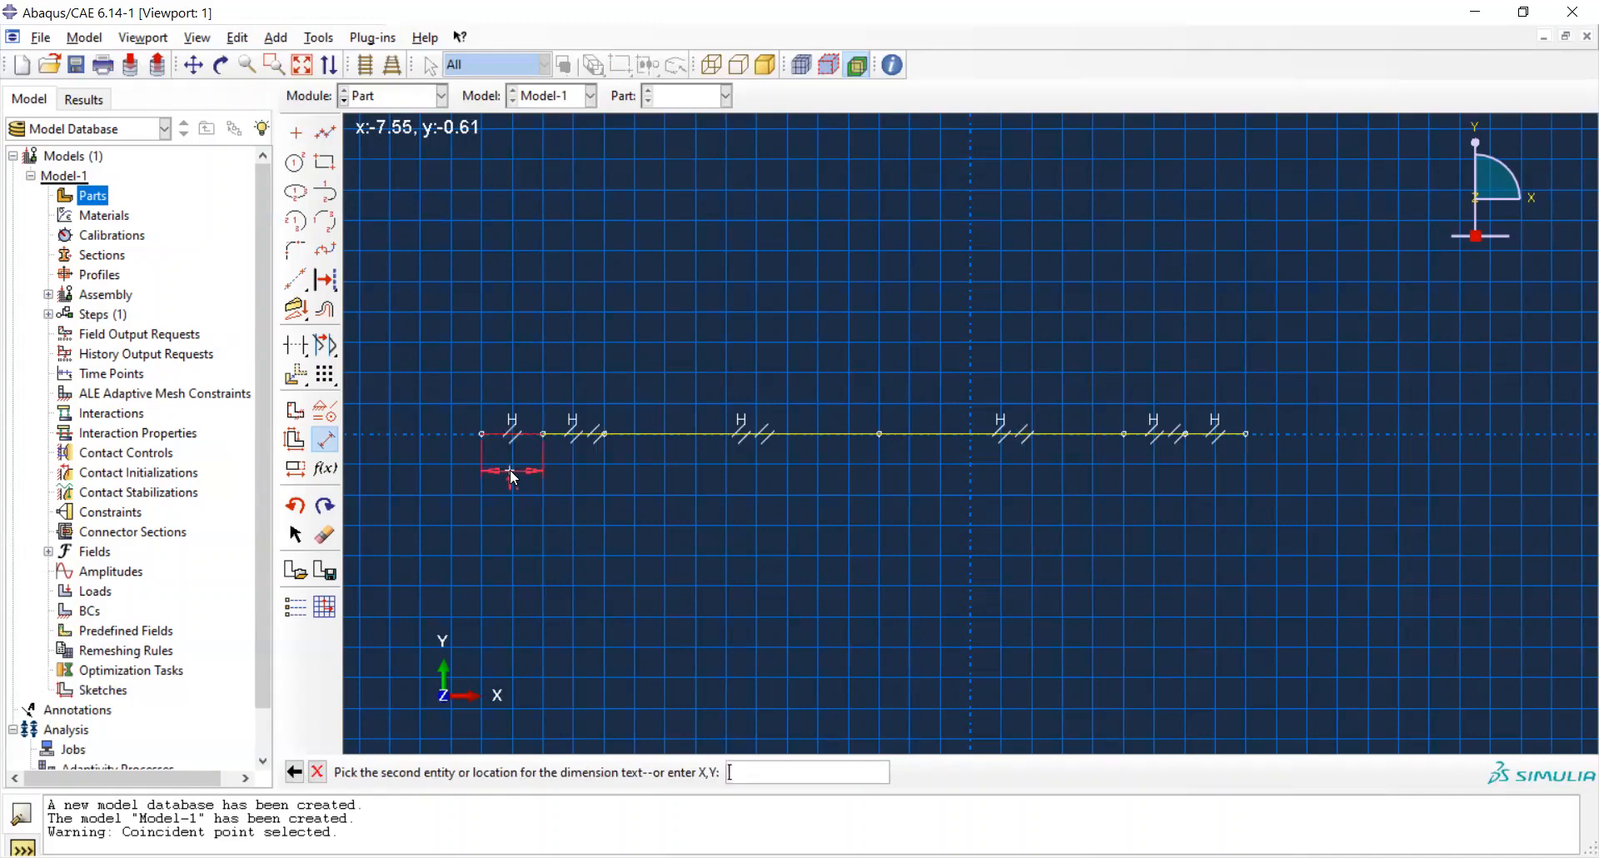
click(517, 468)
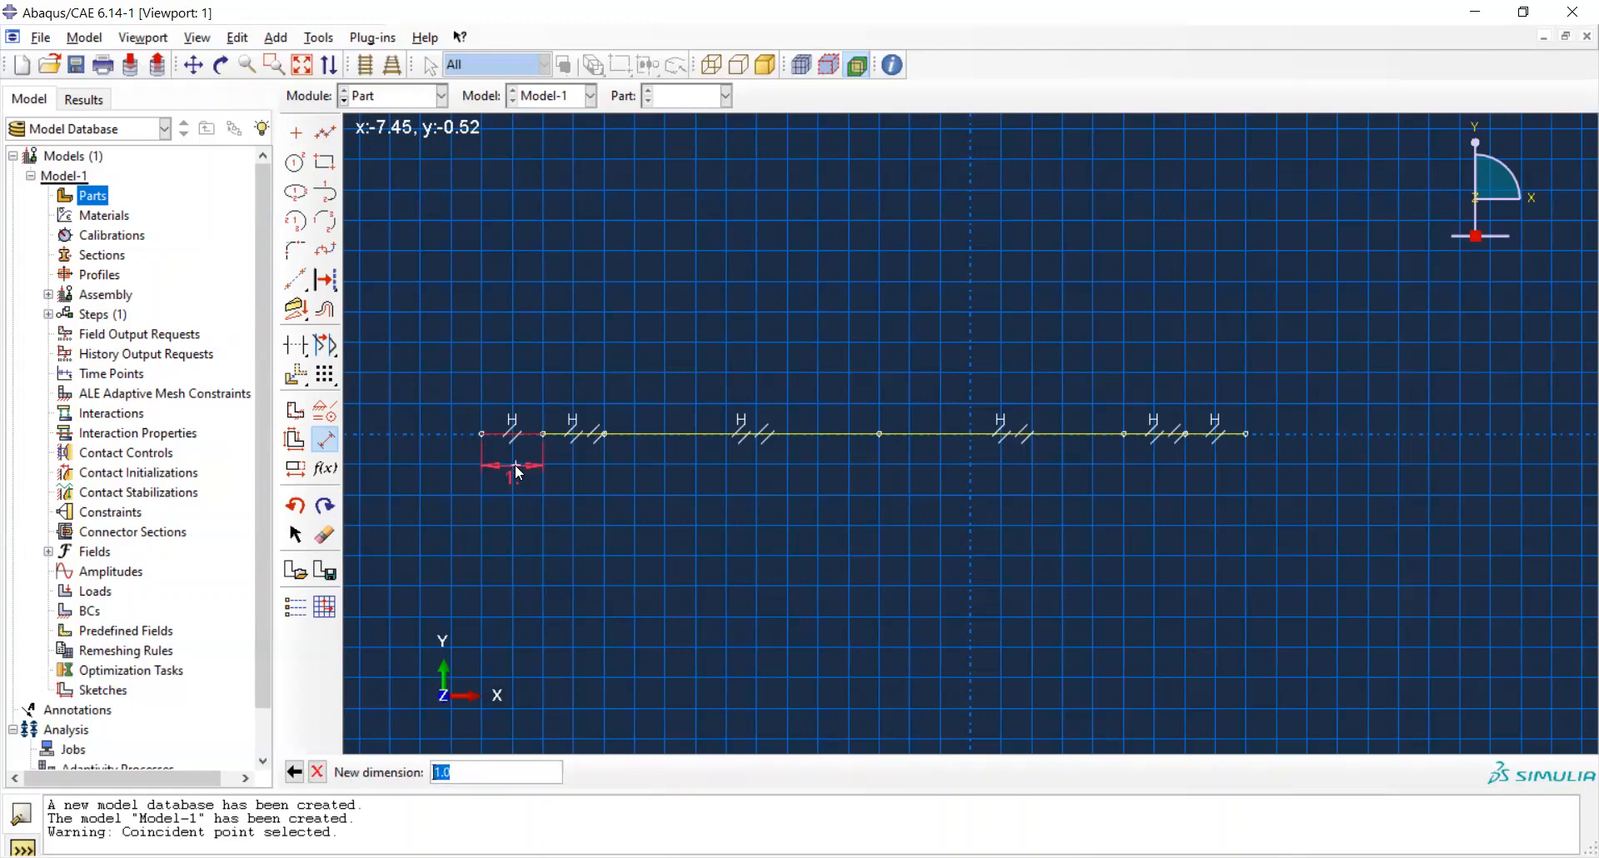
key(Return)
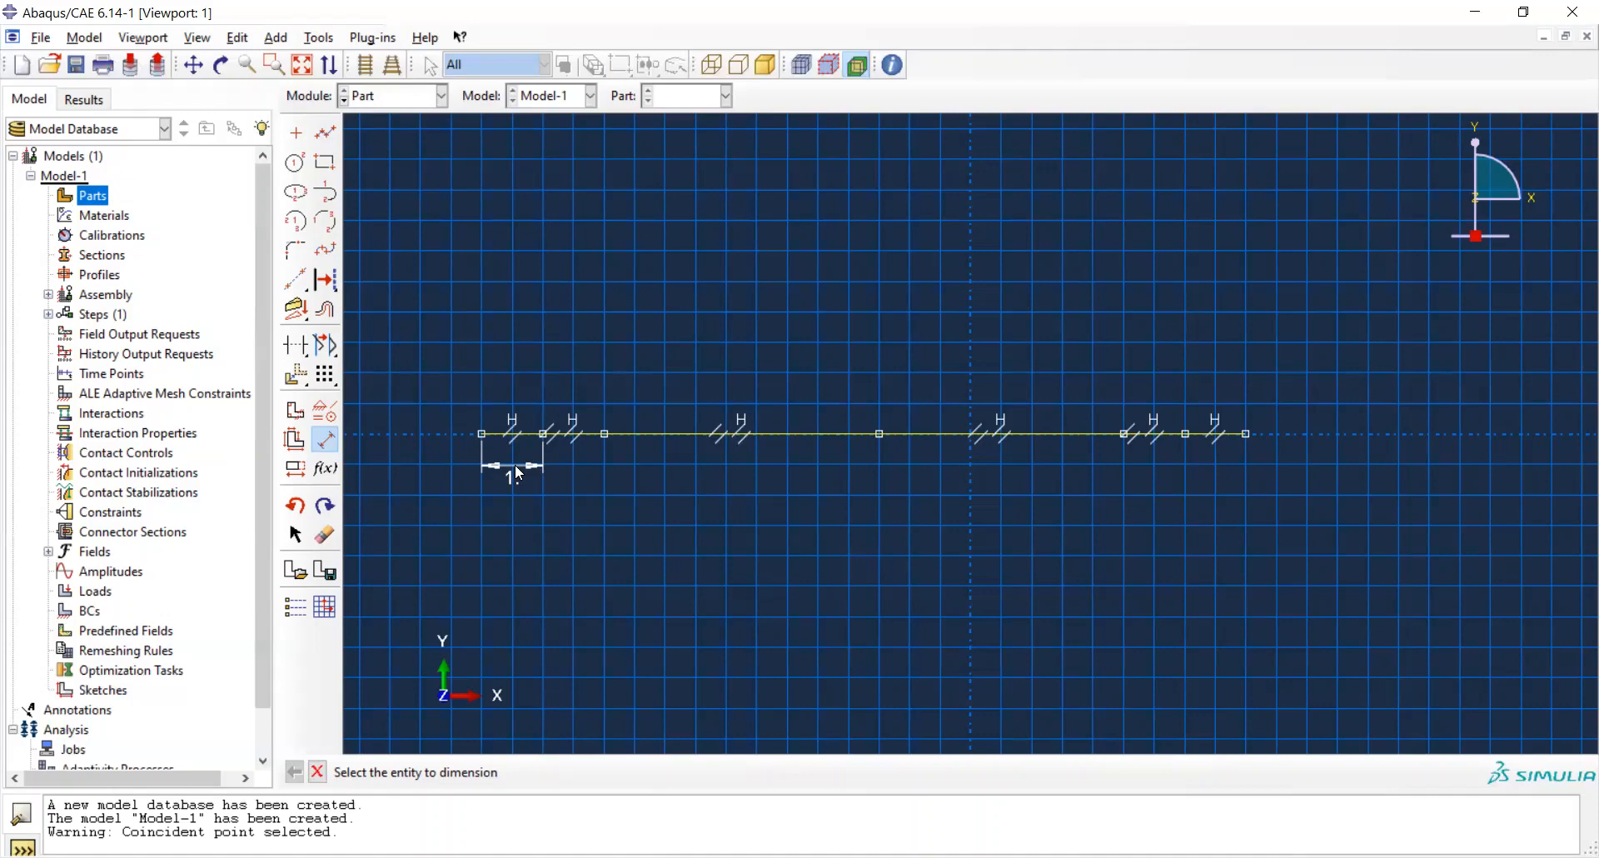
click(571, 434)
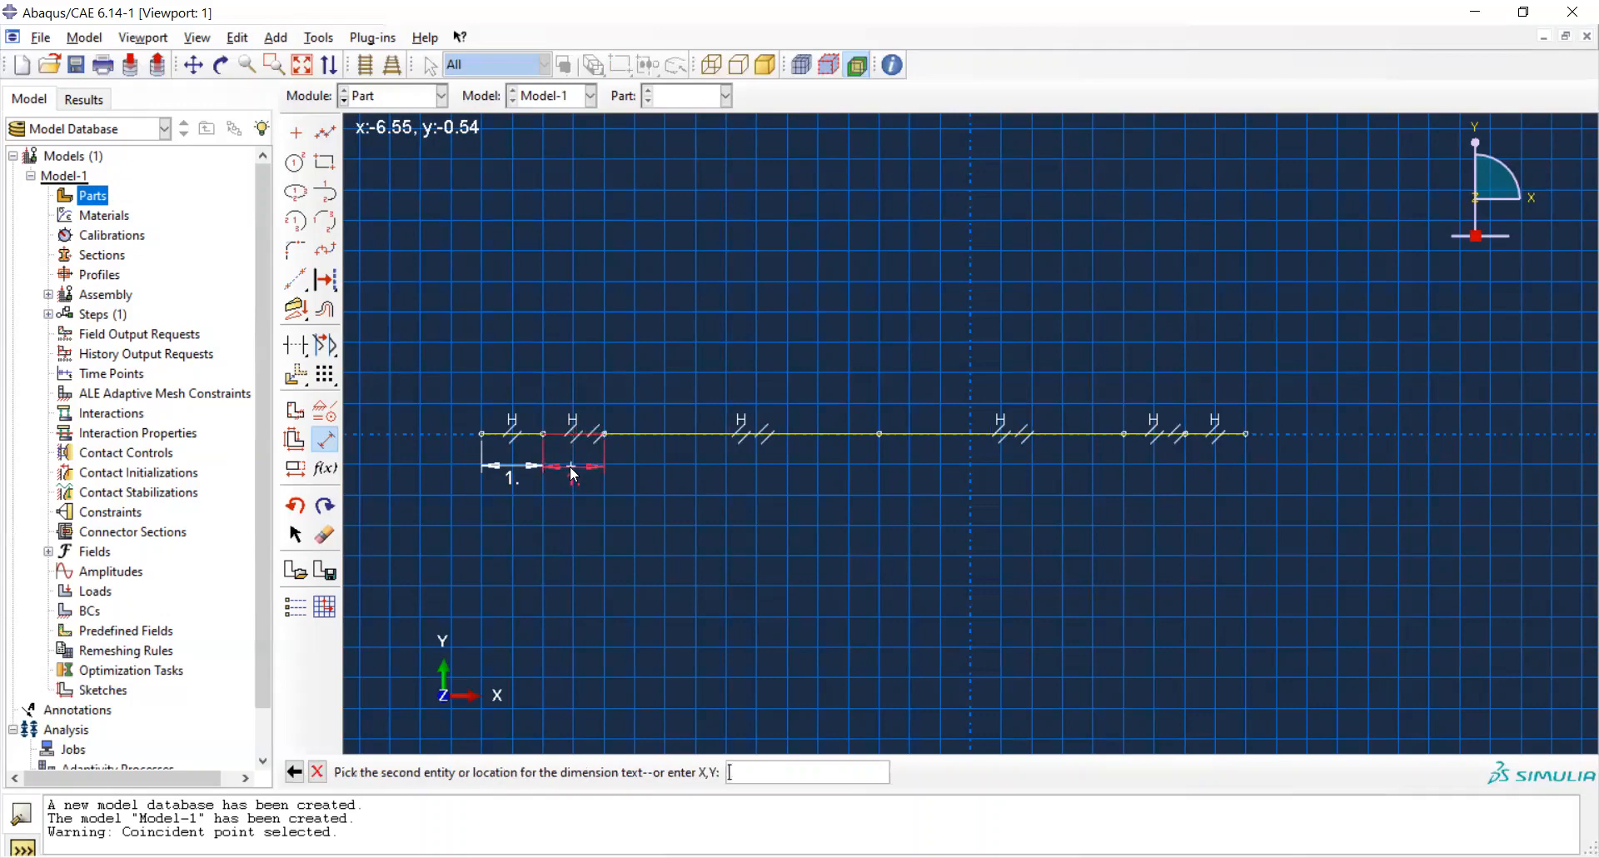
click(570, 466)
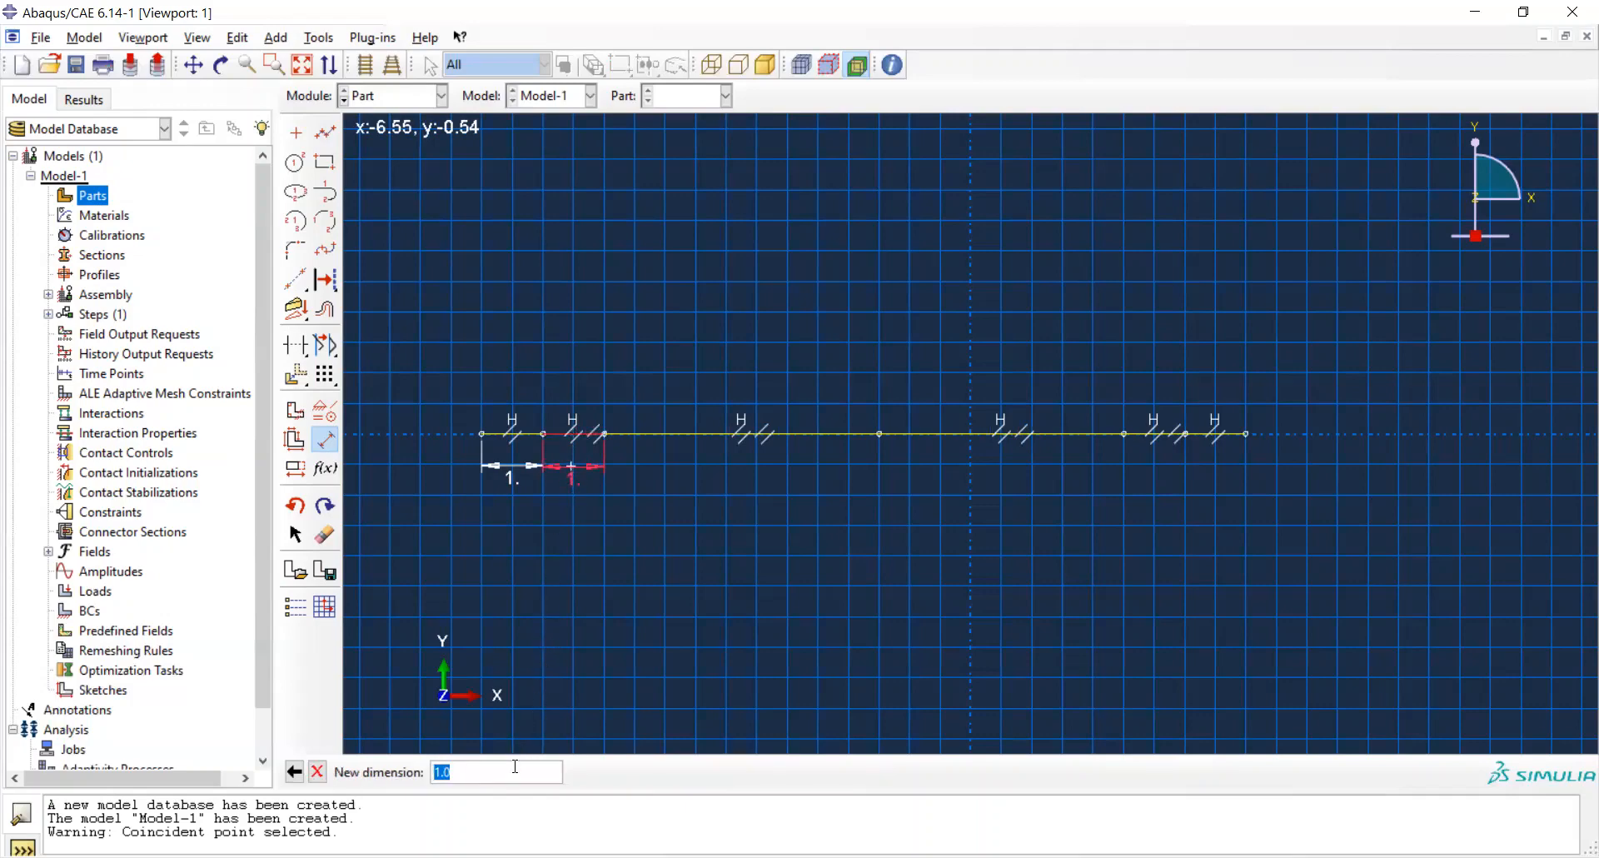
key(Return)
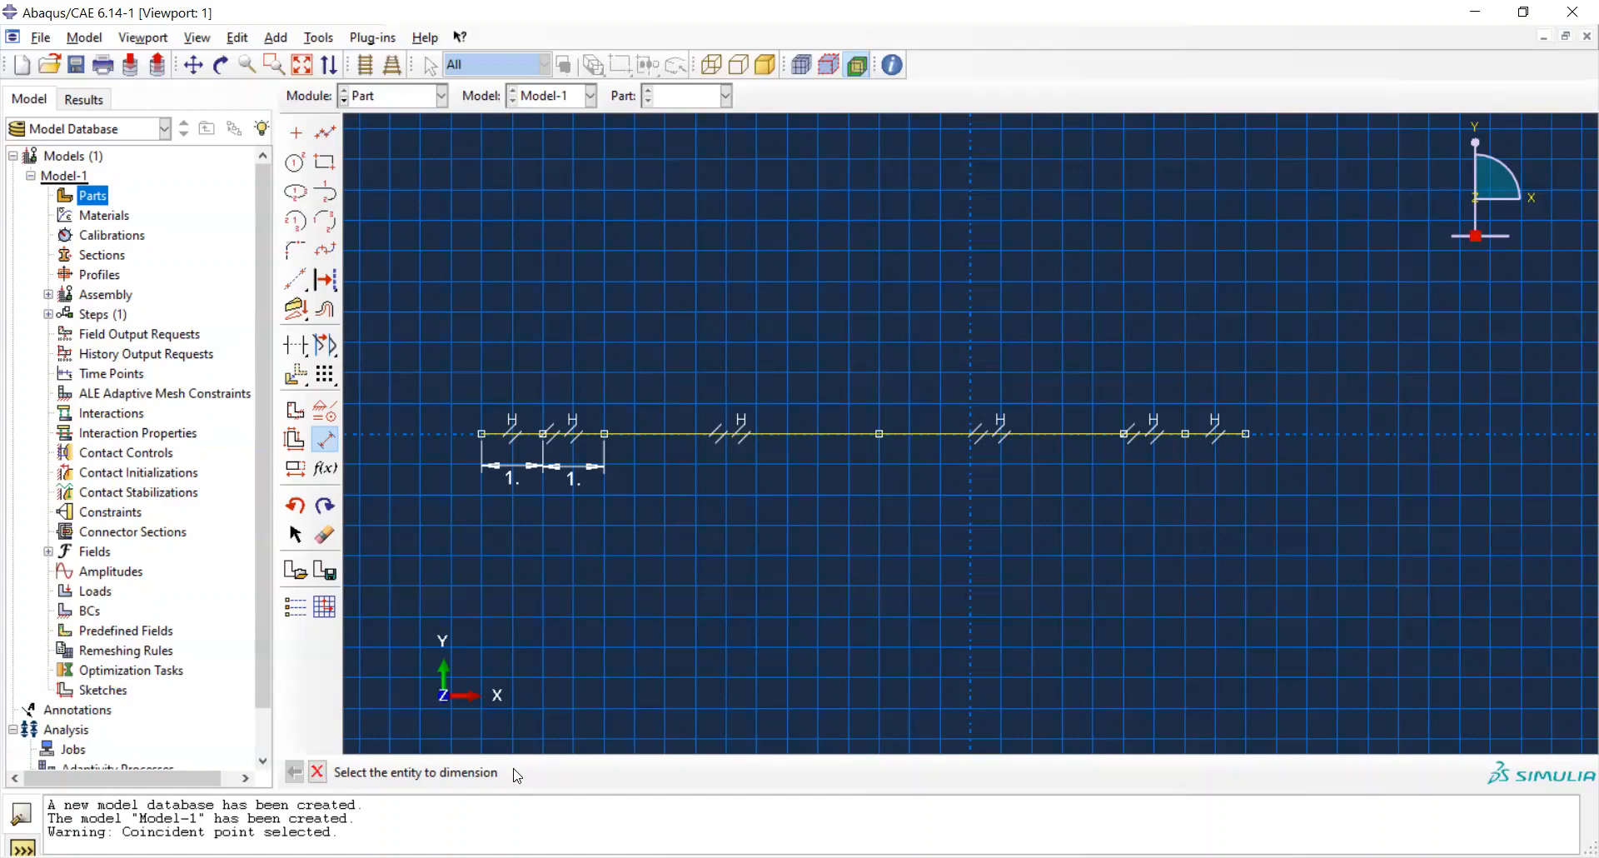
Dimension the third line segment as 7 and the fourth as 5, below the line.
click(729, 436)
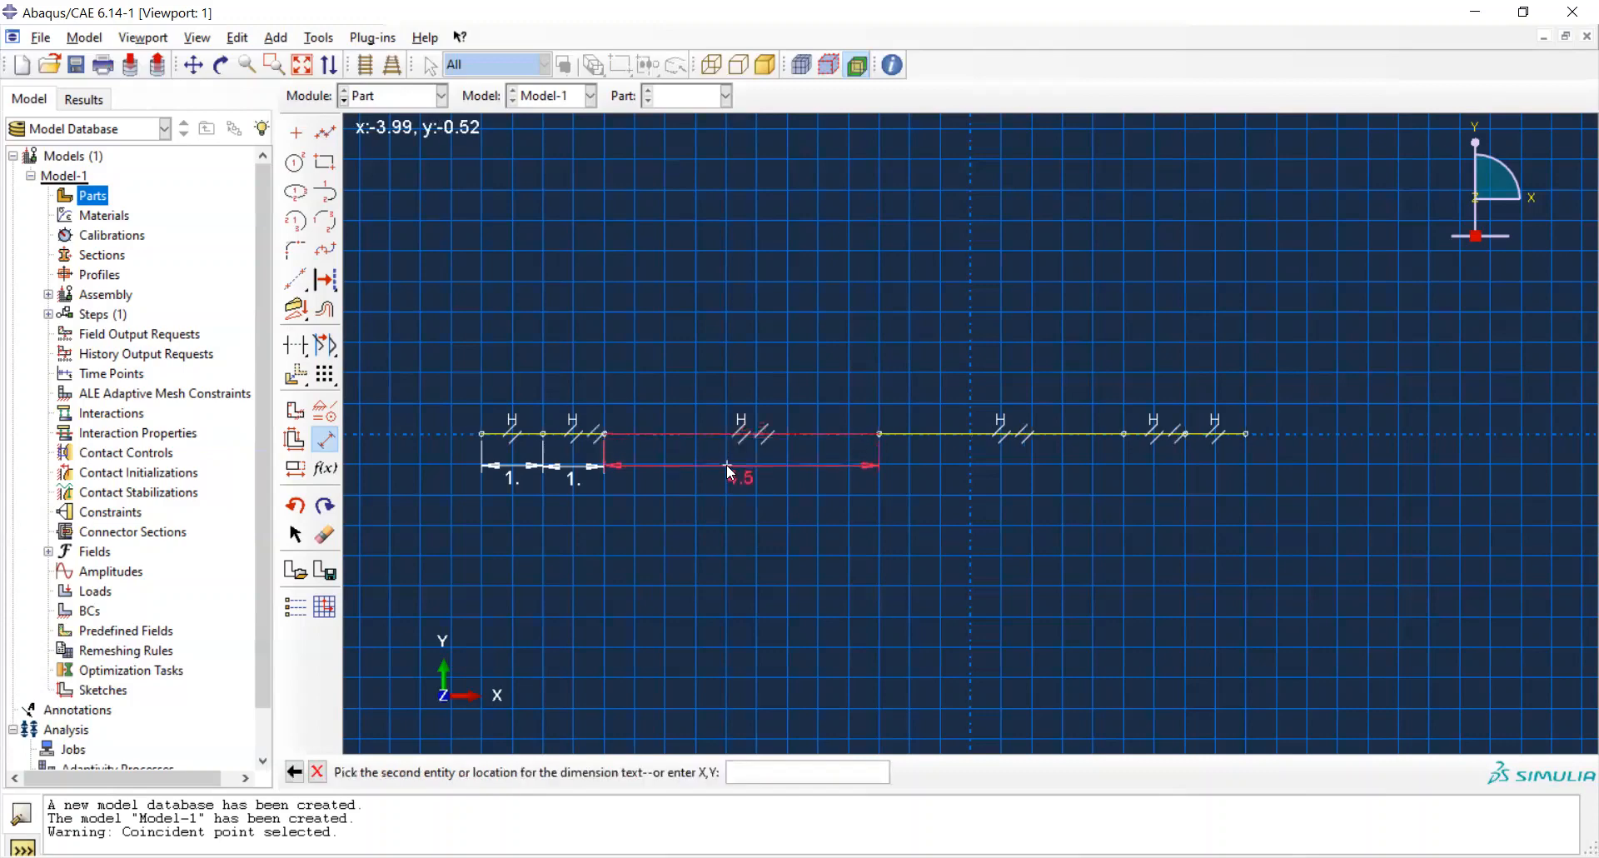
click(726, 467)
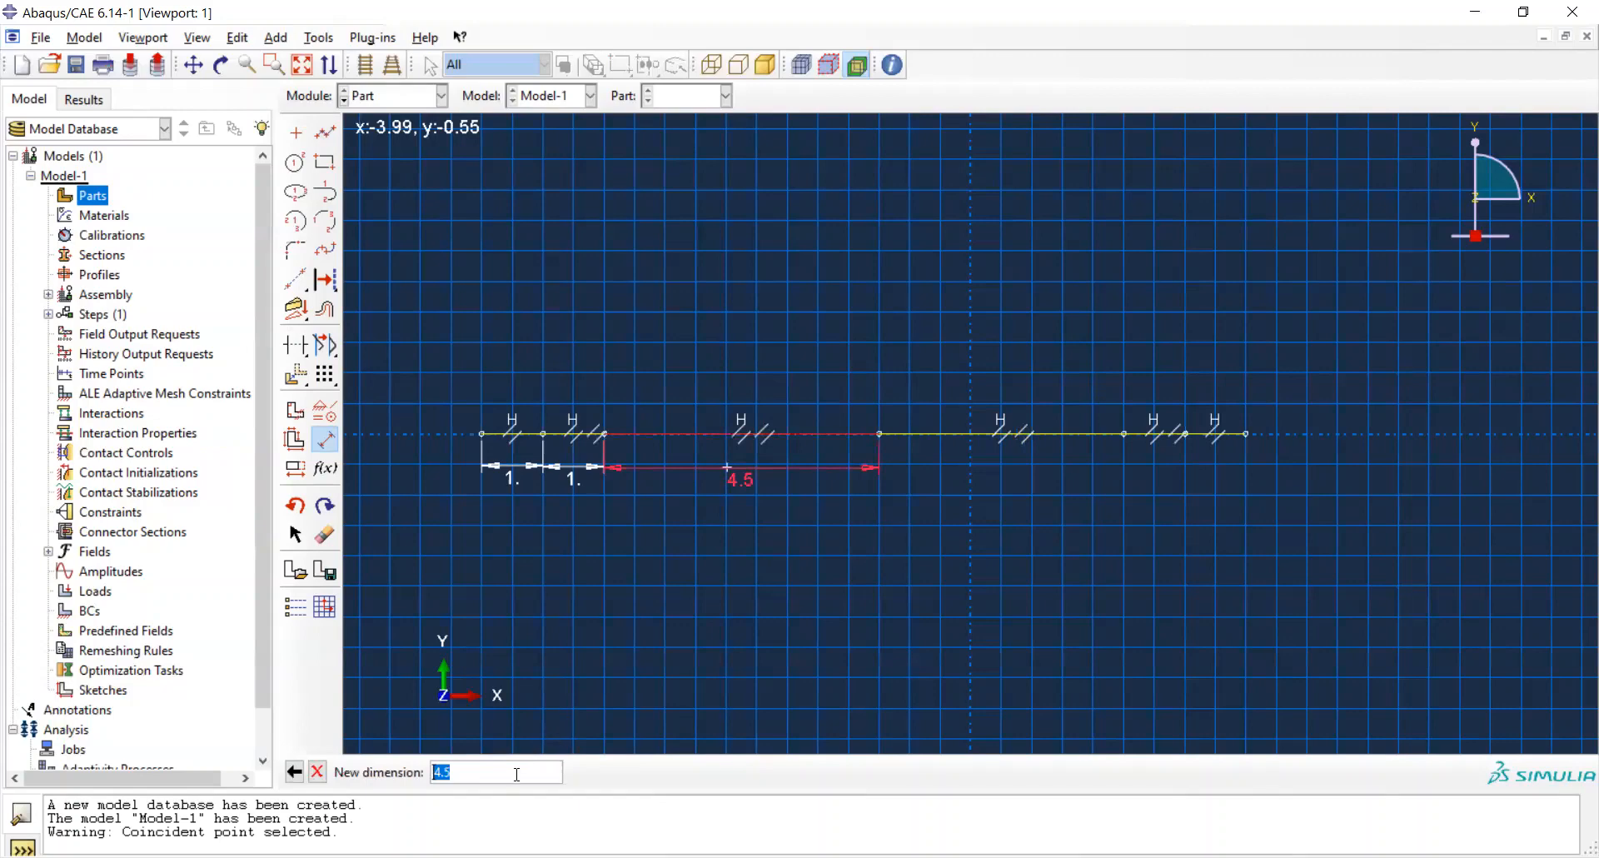
text(7)
key(Return)
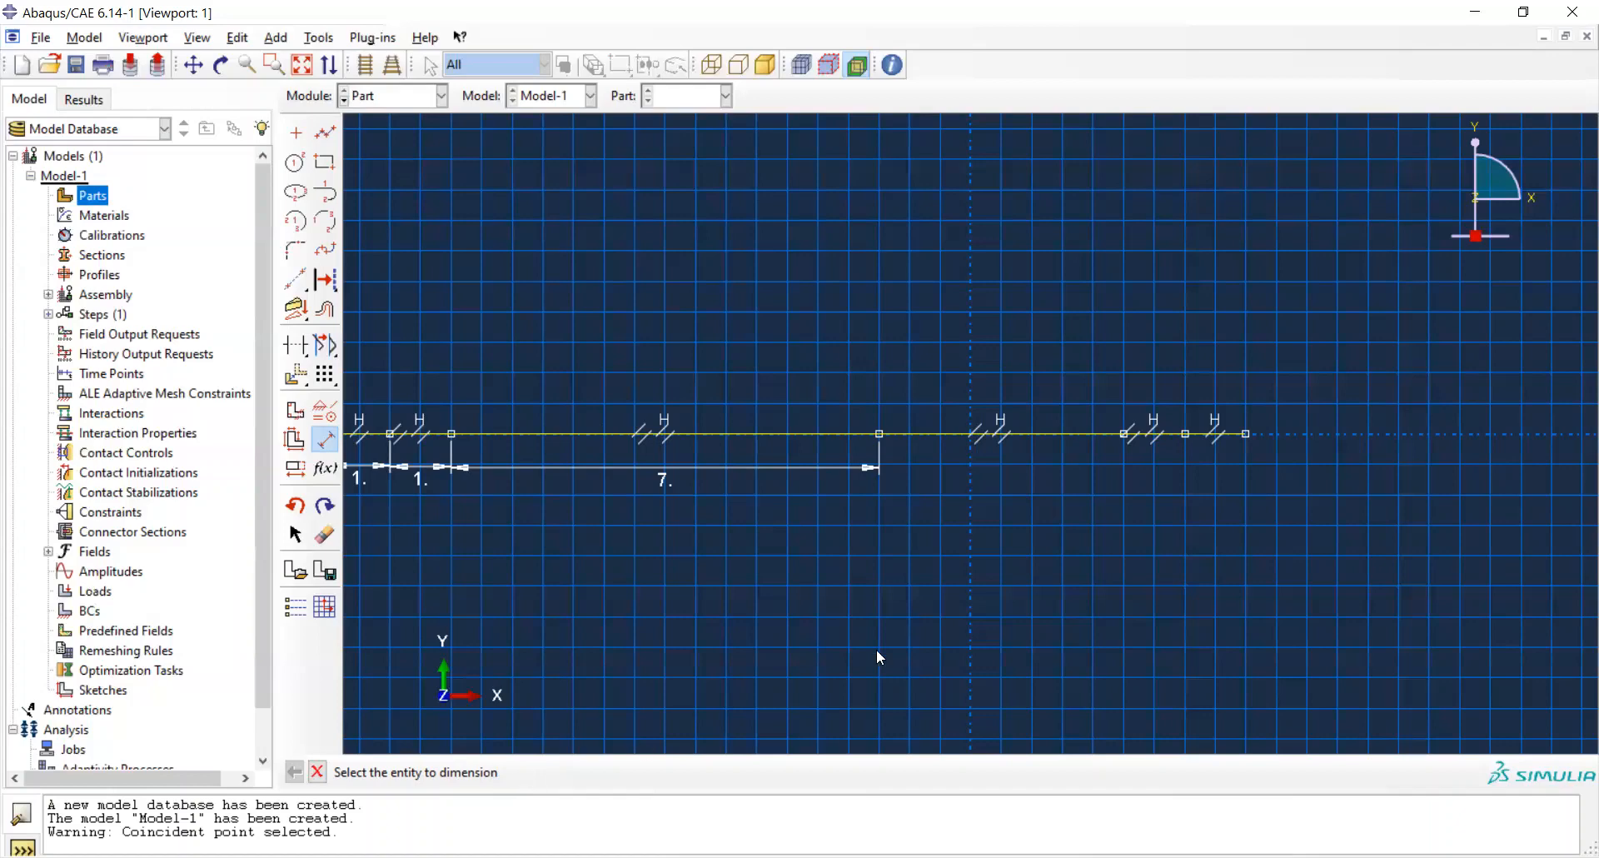
click(1004, 436)
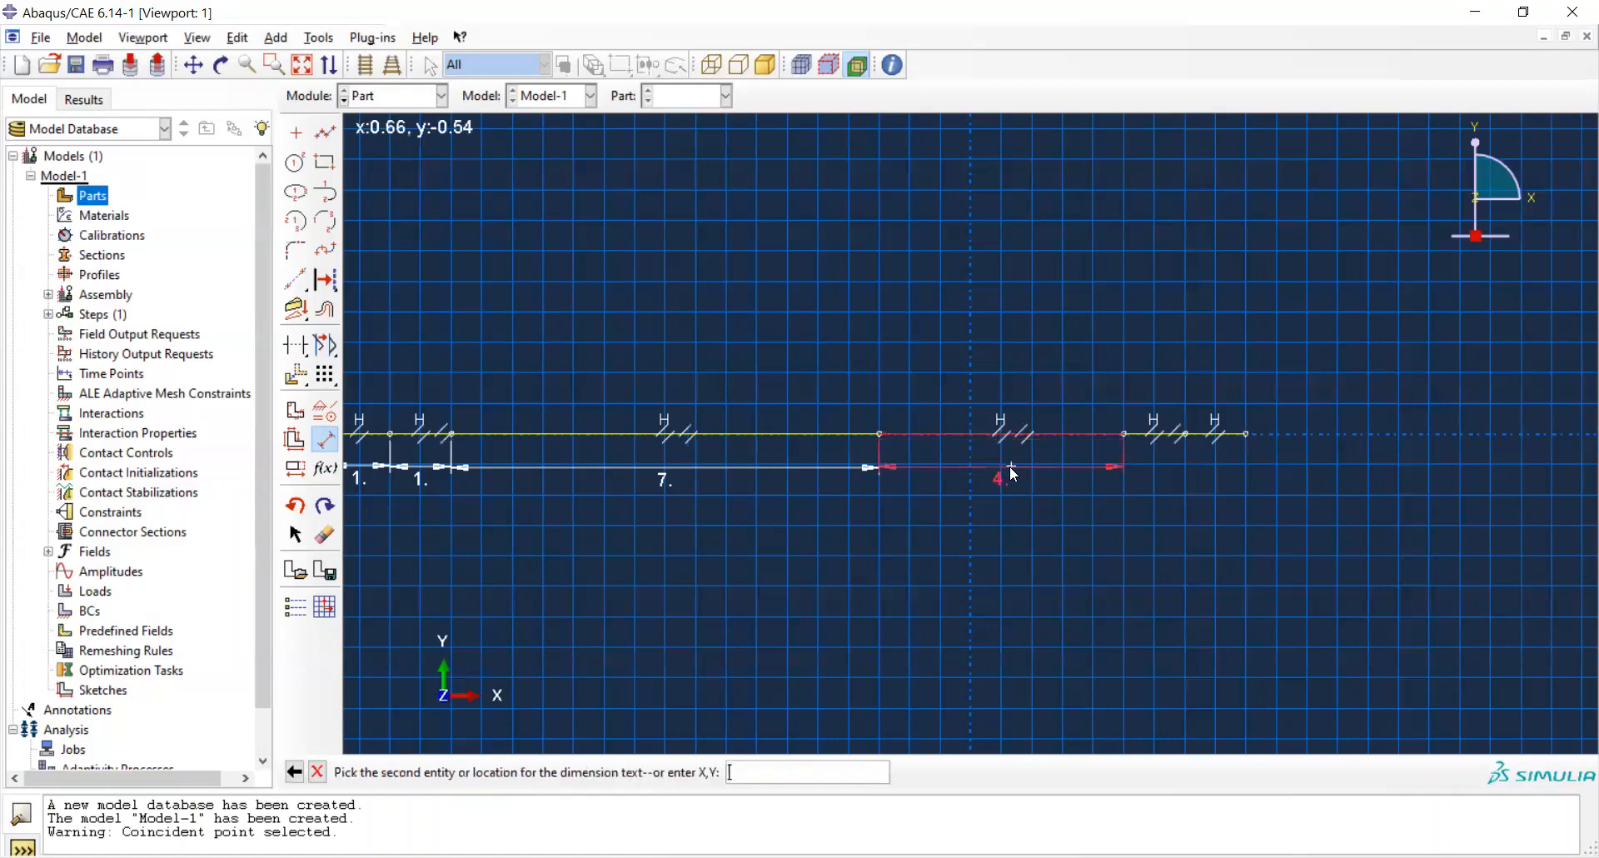
click(1011, 466)
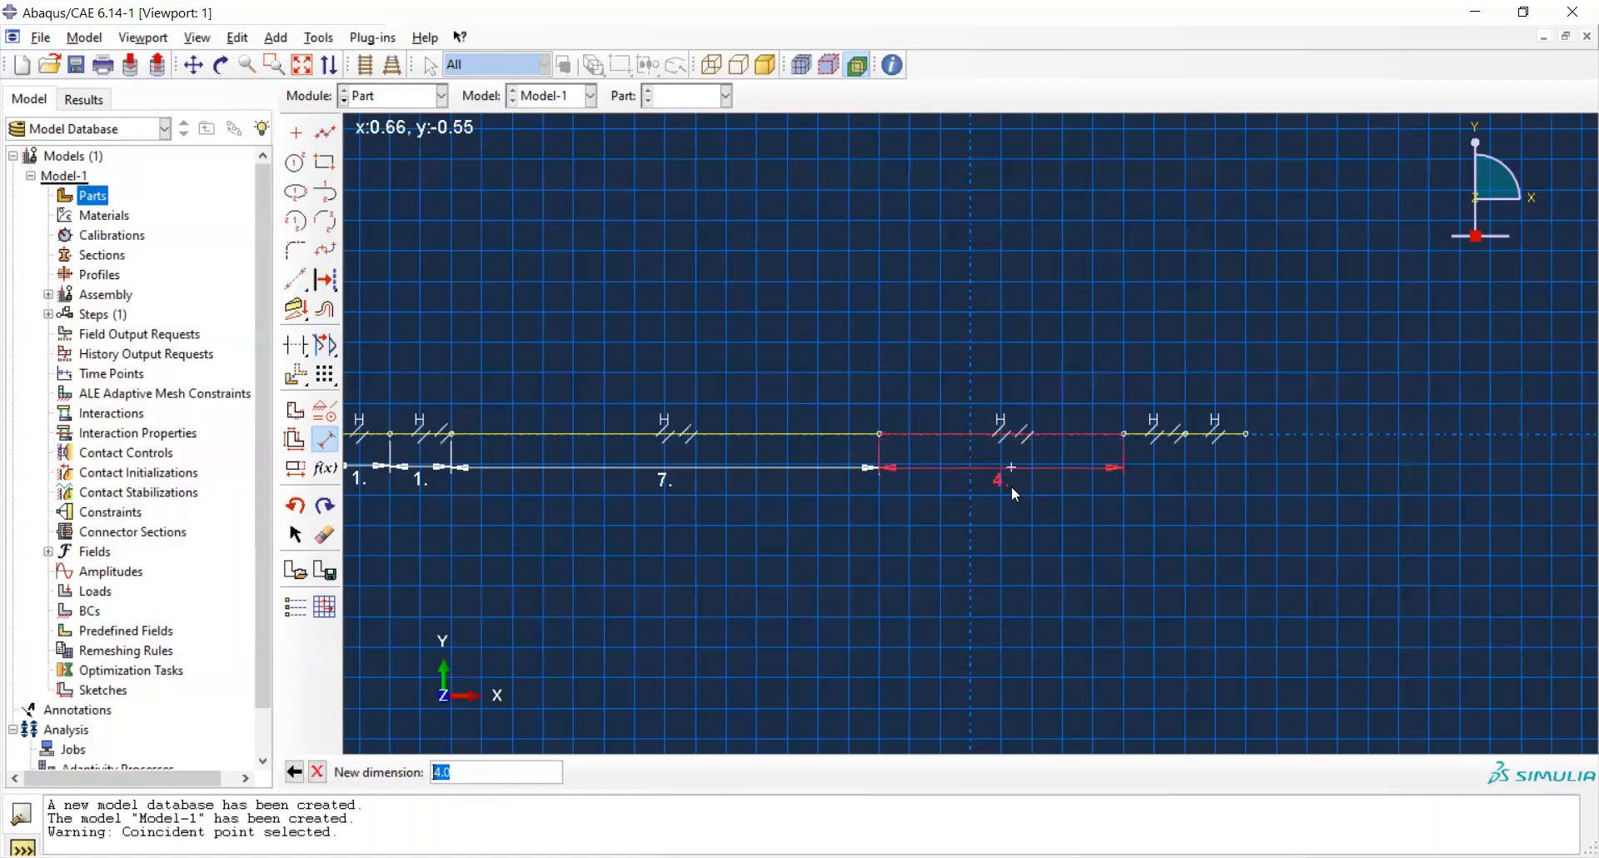
text(5)
key(Return)
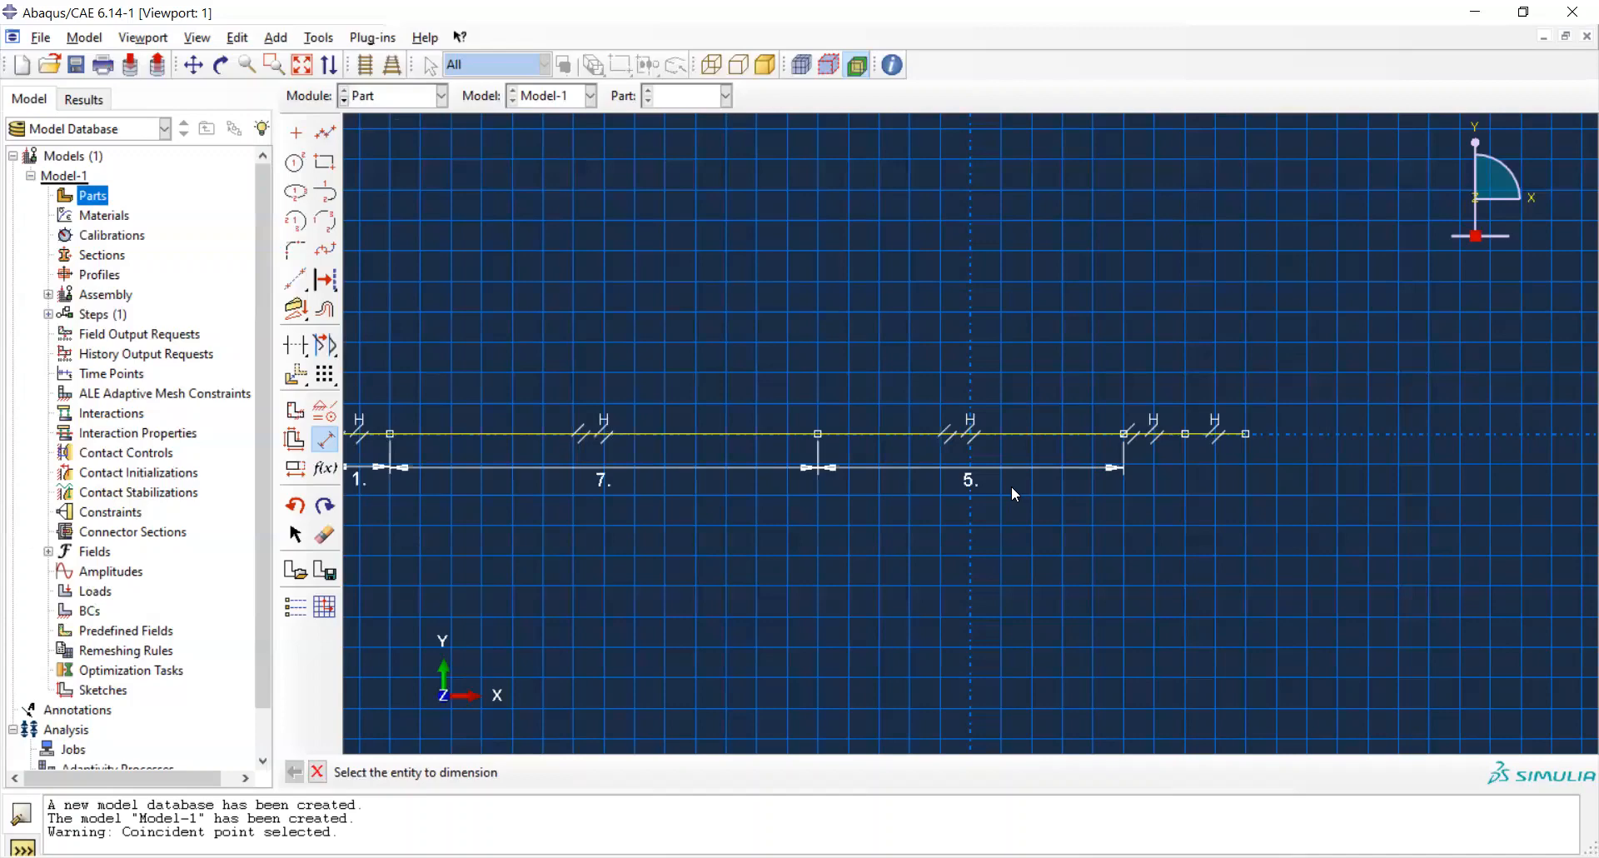
Dimension the last two line segments at 1 each and finish the wire sketch.
click(1160, 434)
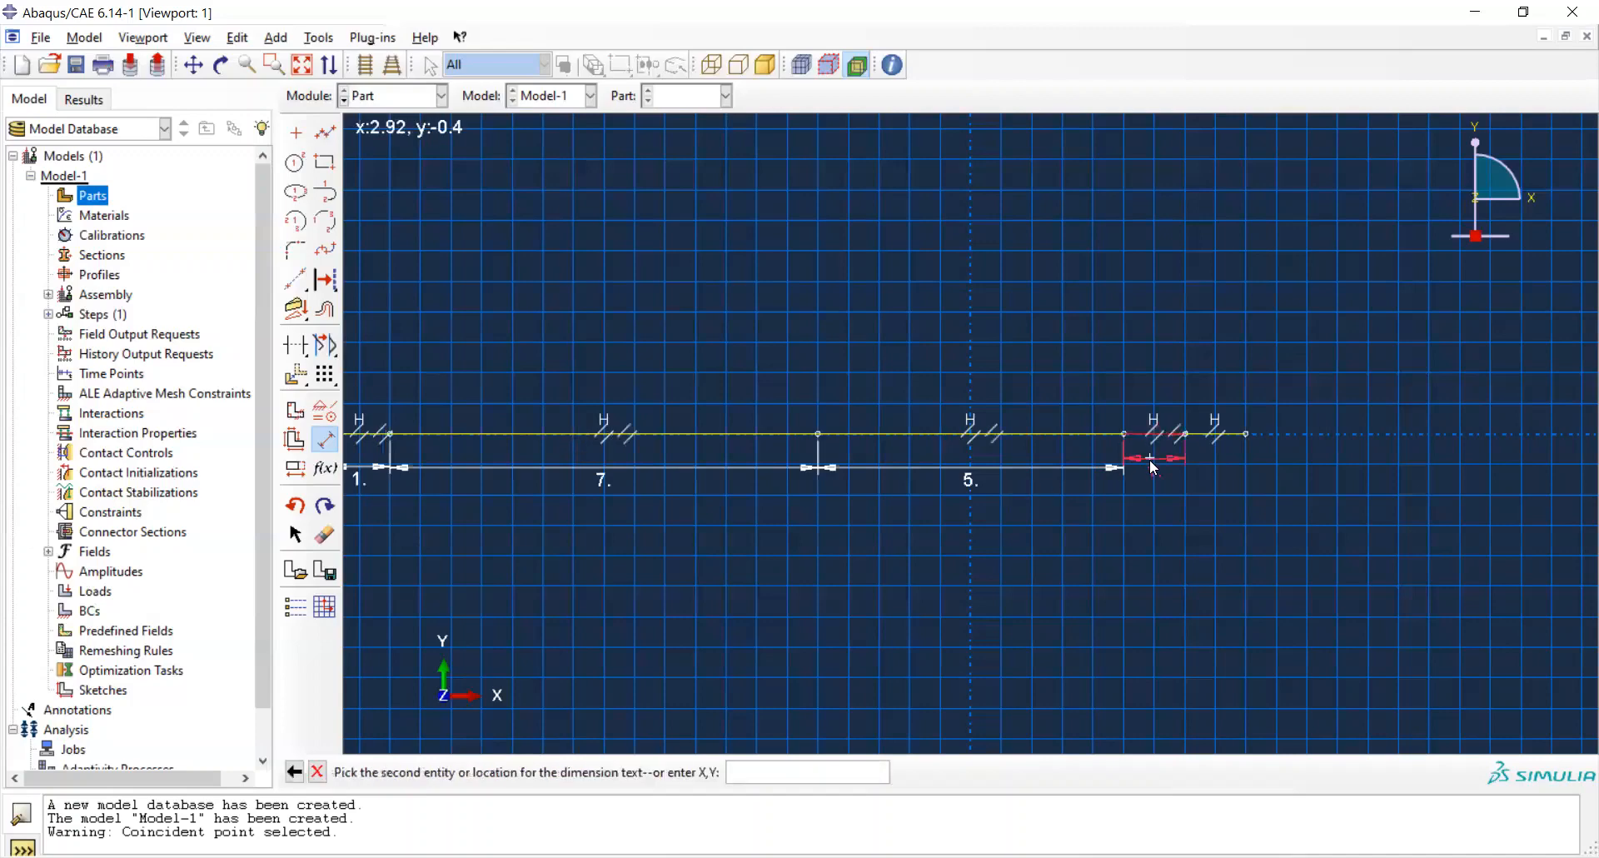
click(1153, 469)
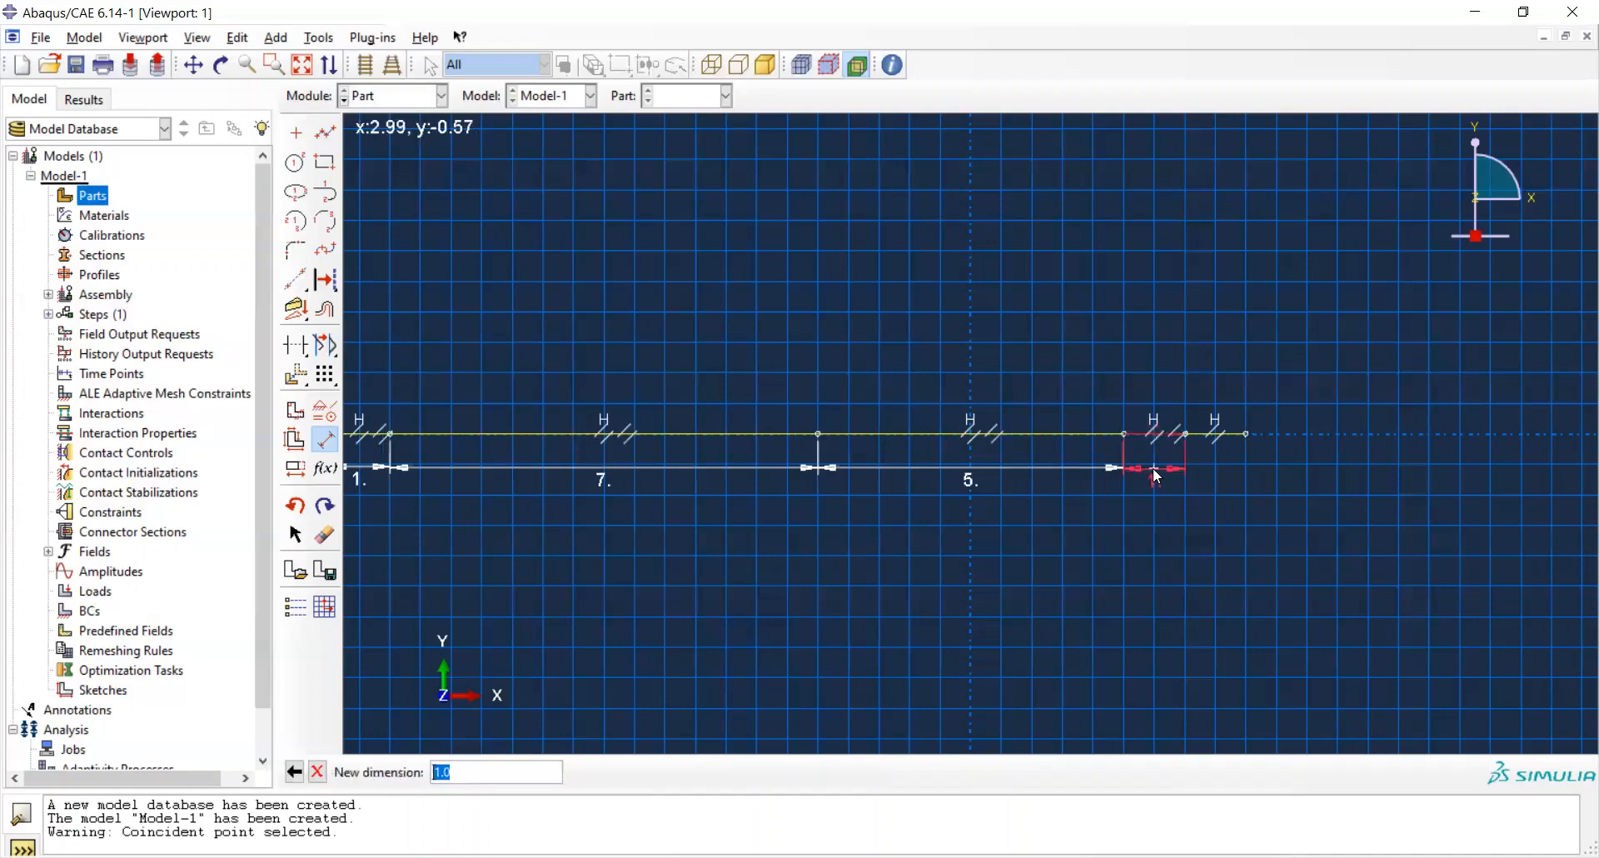
text(1)
key(Return)
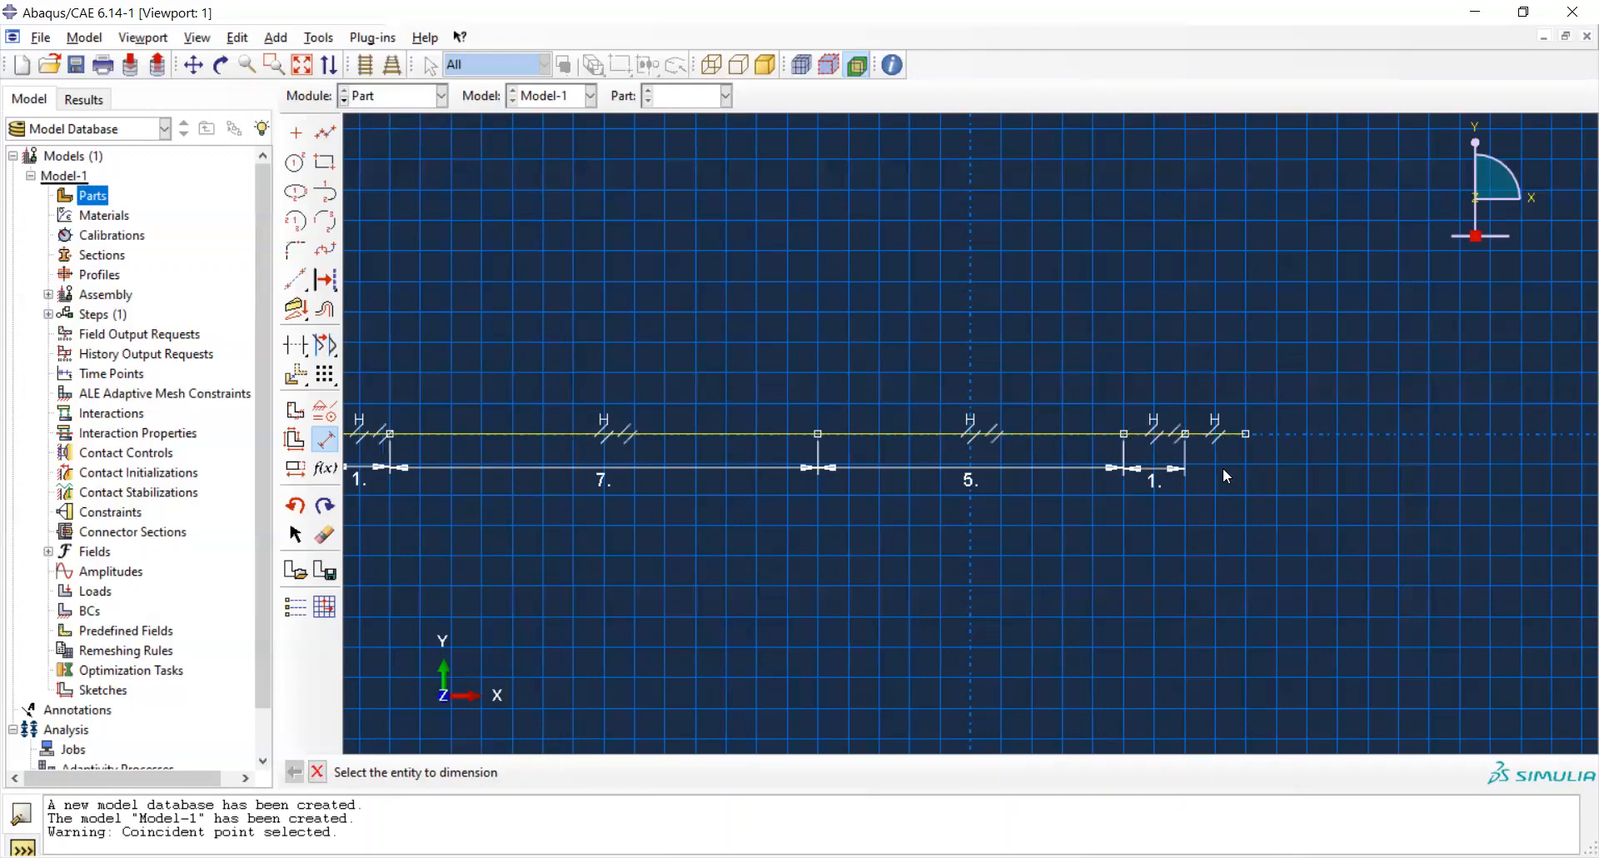
click(1223, 433)
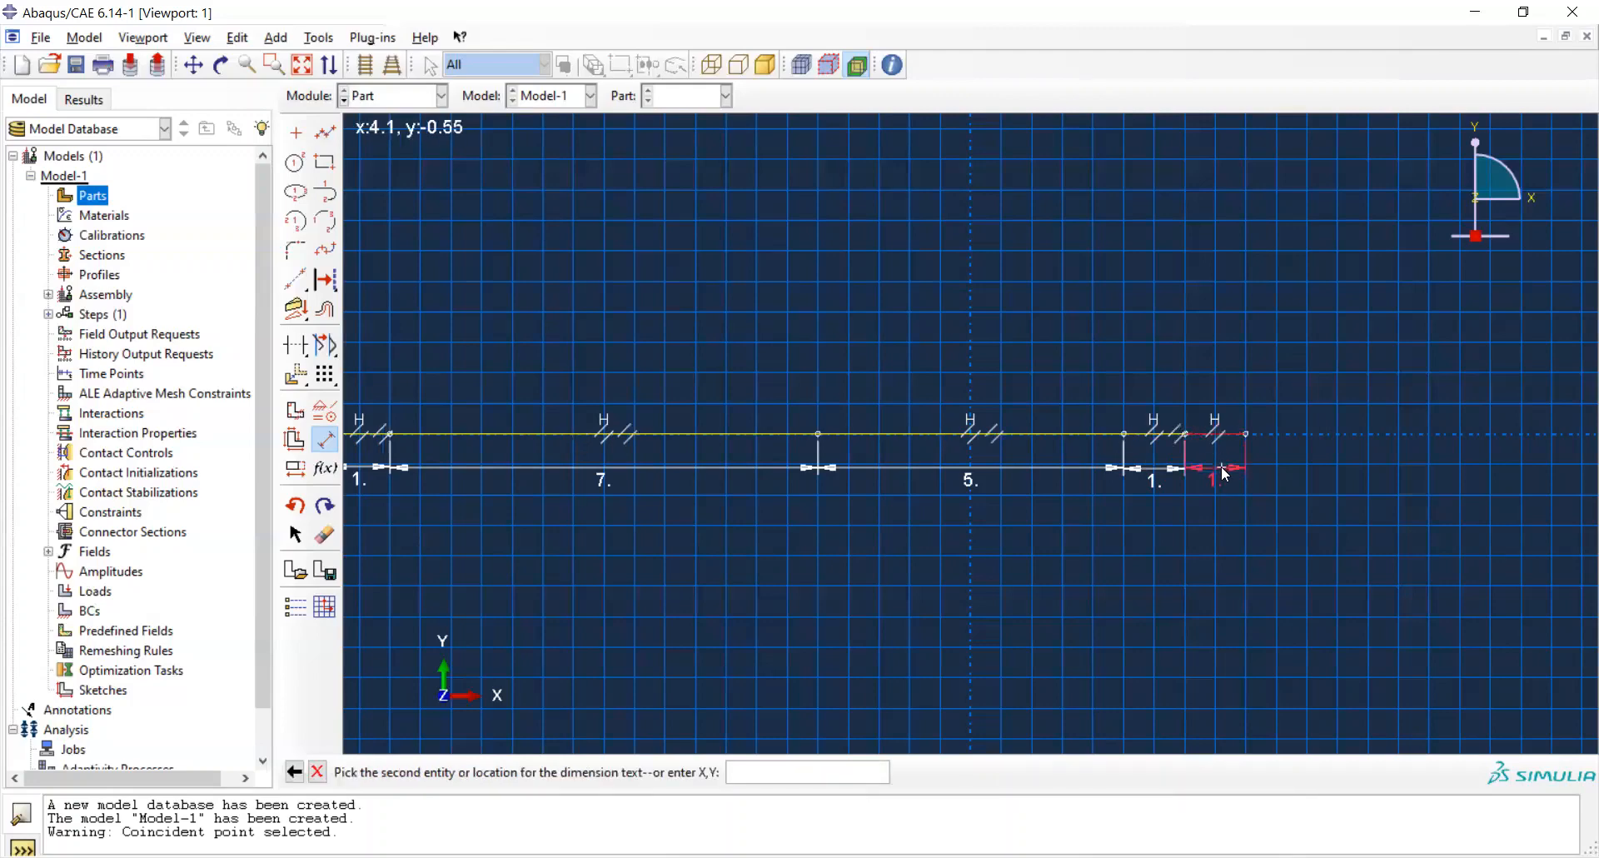
click(1222, 467)
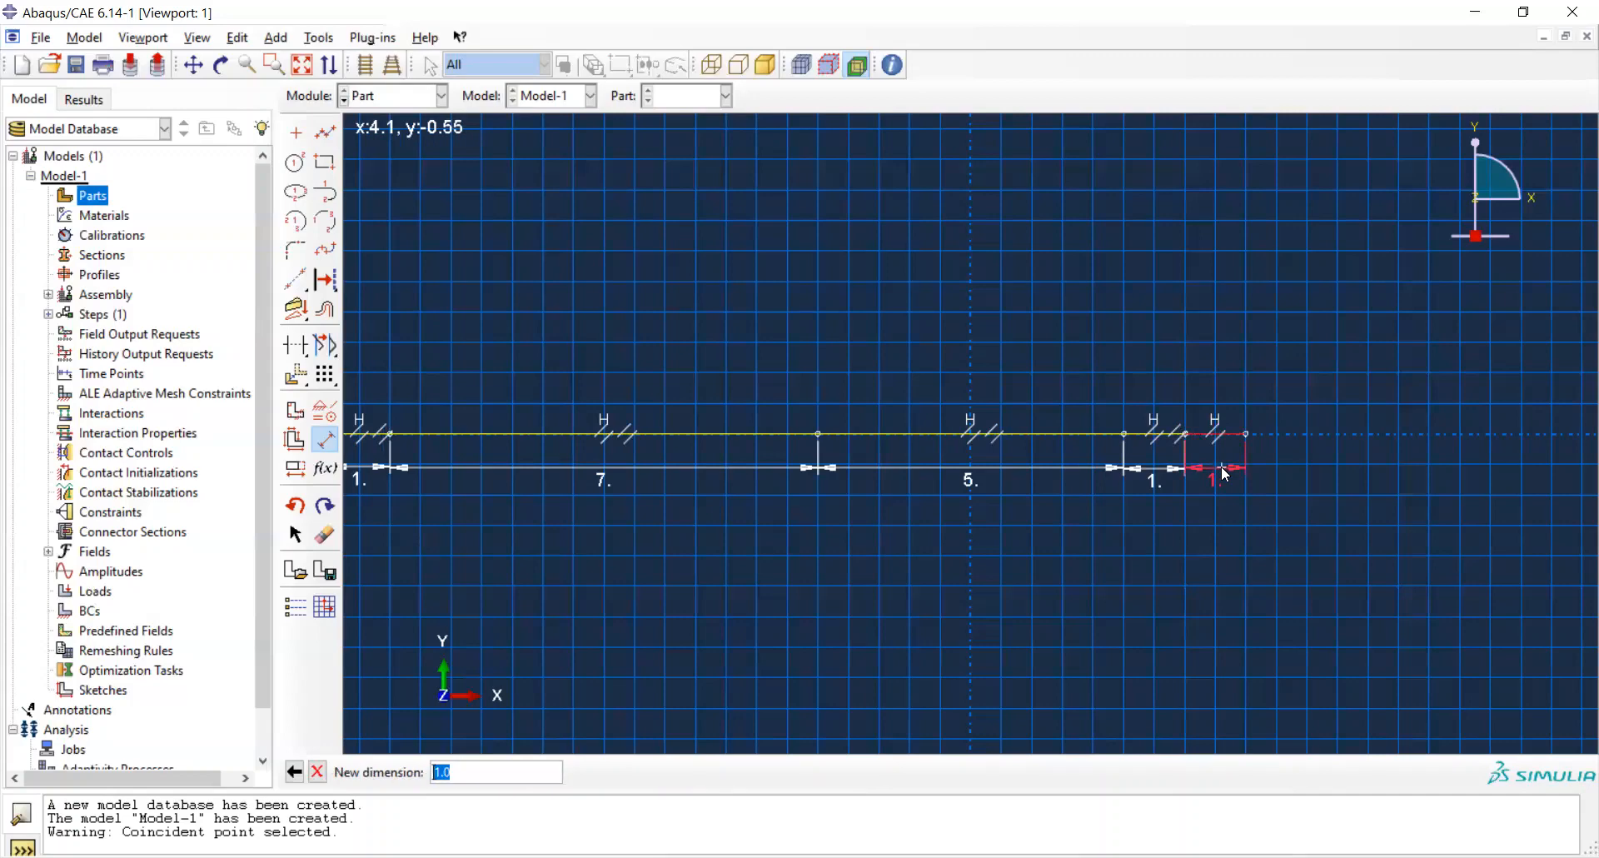
key(Return)
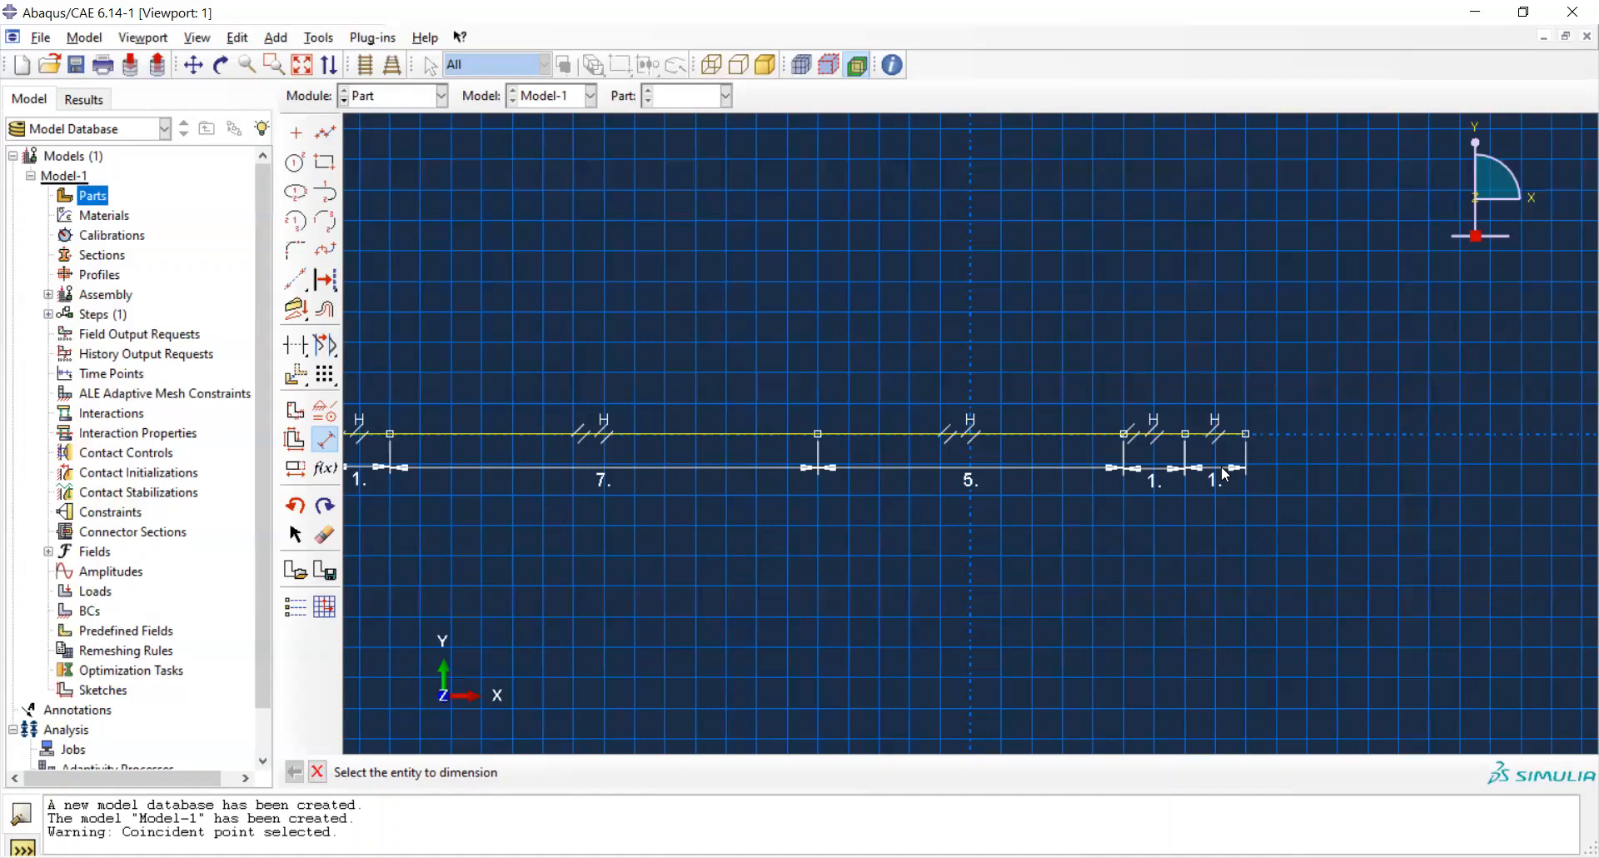
click(317, 773)
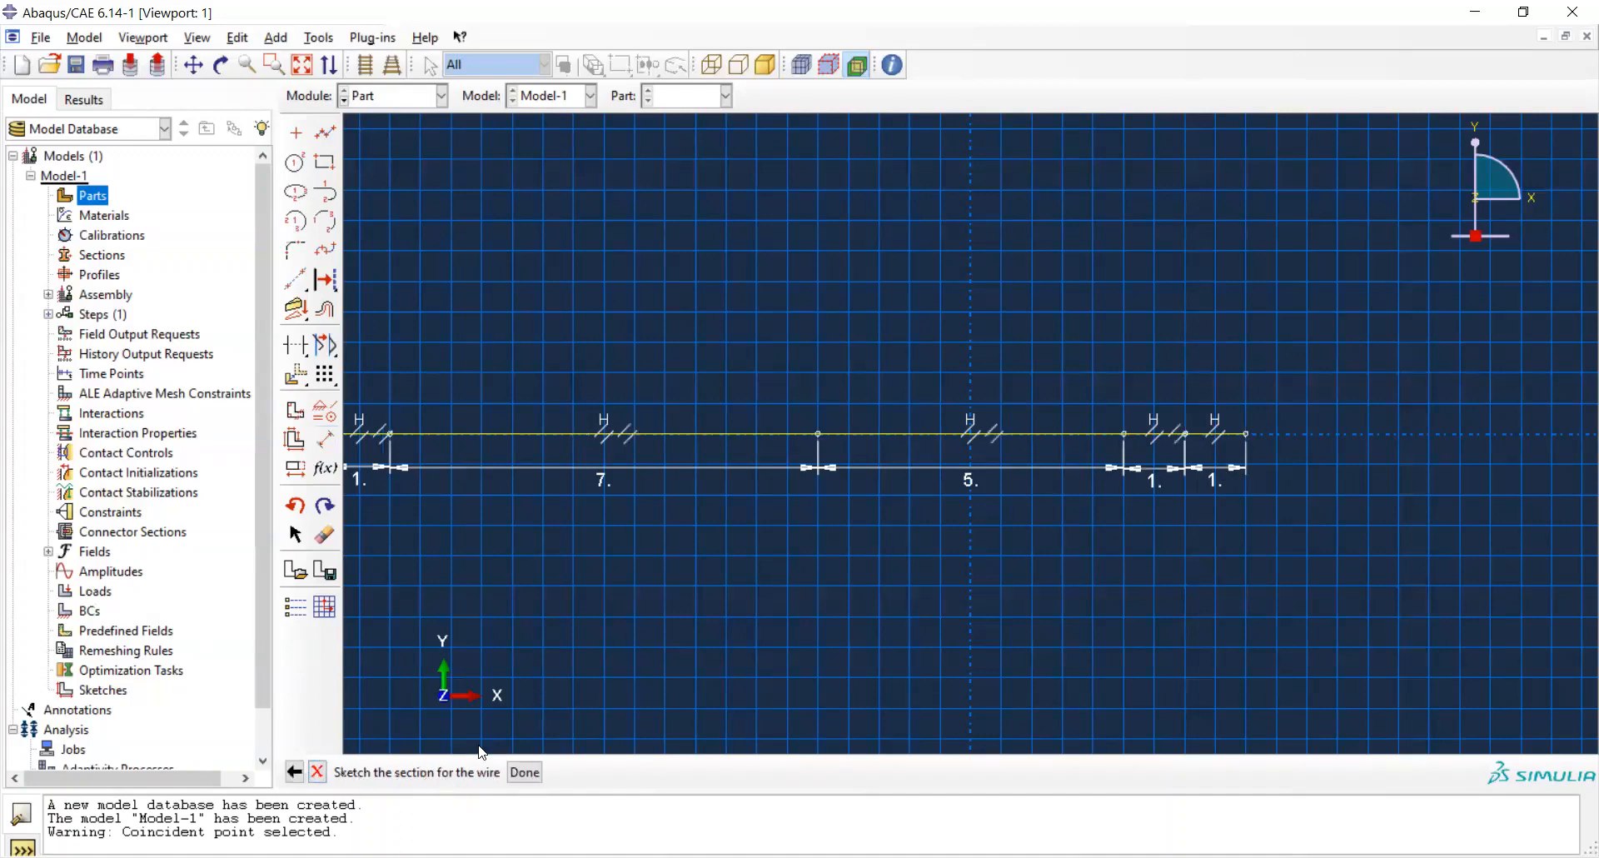
click(530, 774)
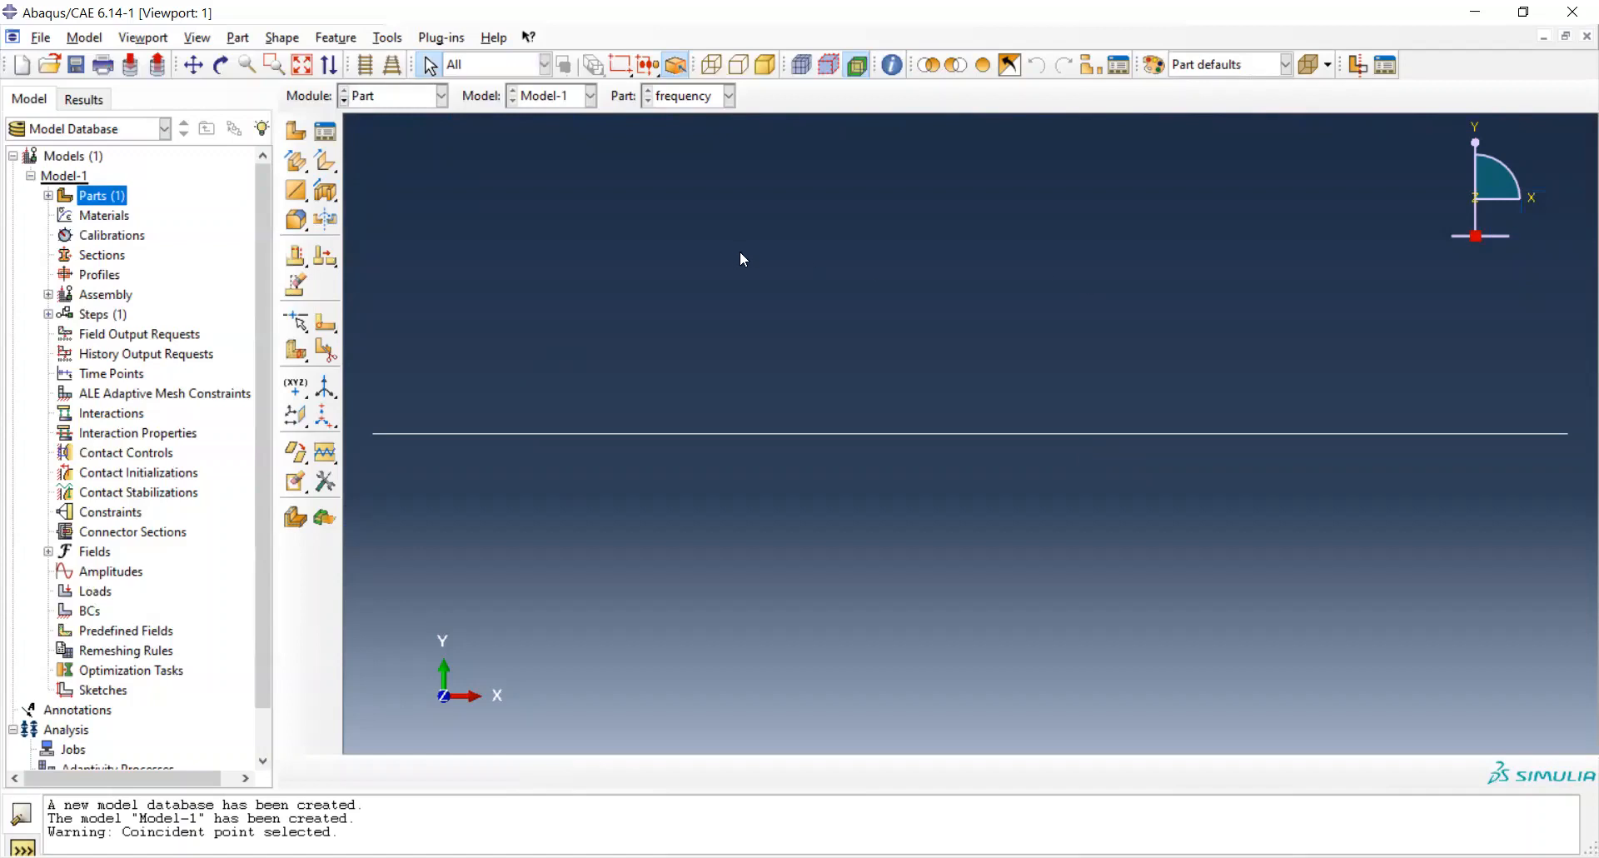
Create a new material and give it a uniform mass density of 7.3547e-4.
click(101, 215)
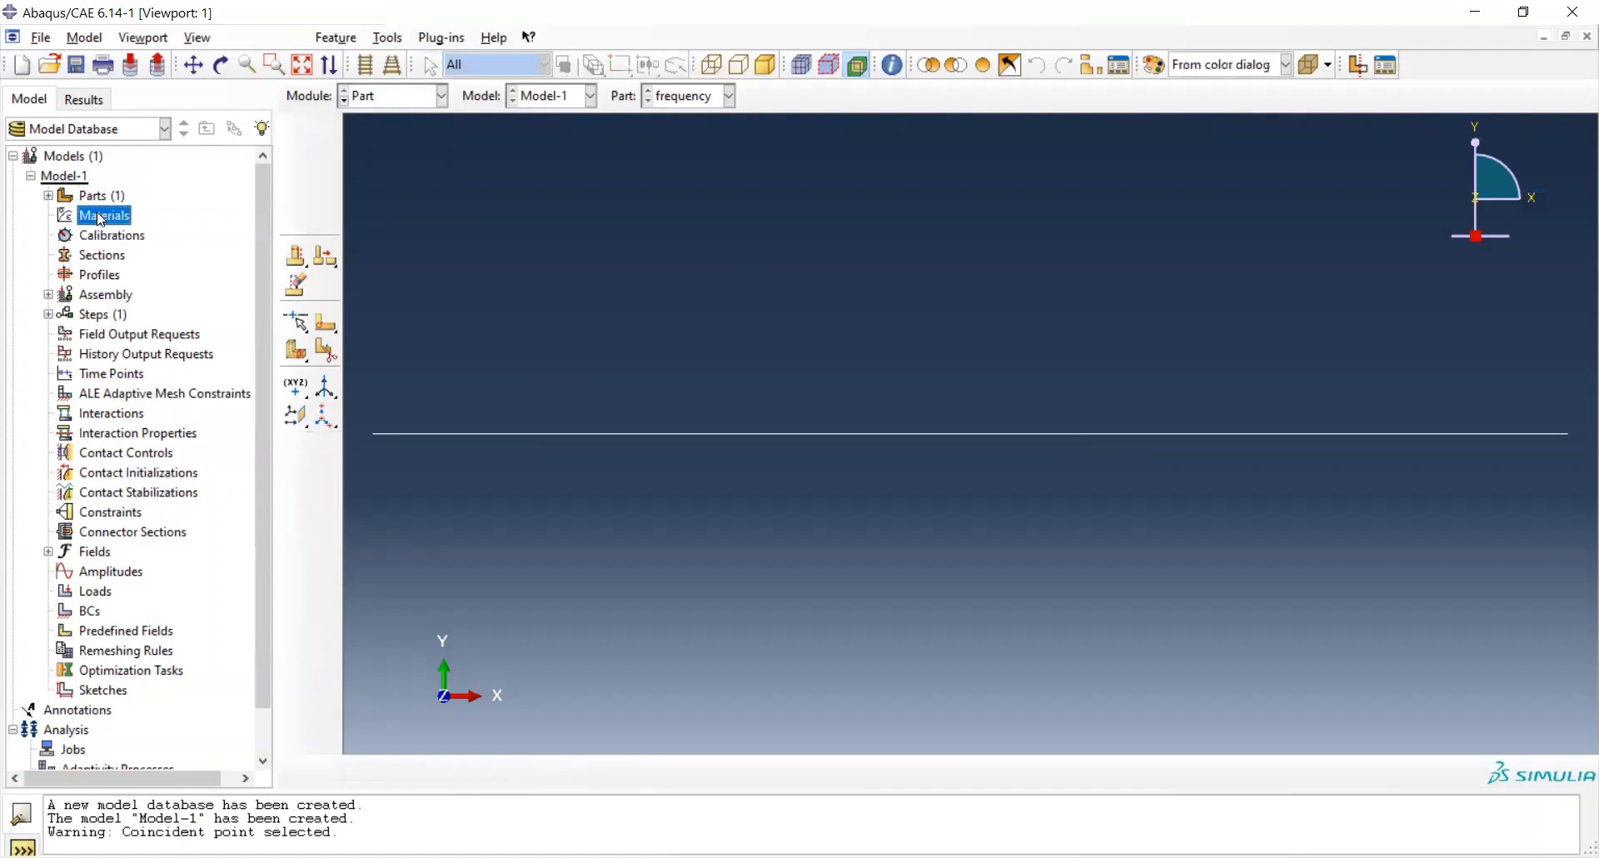
double_click(102, 216)
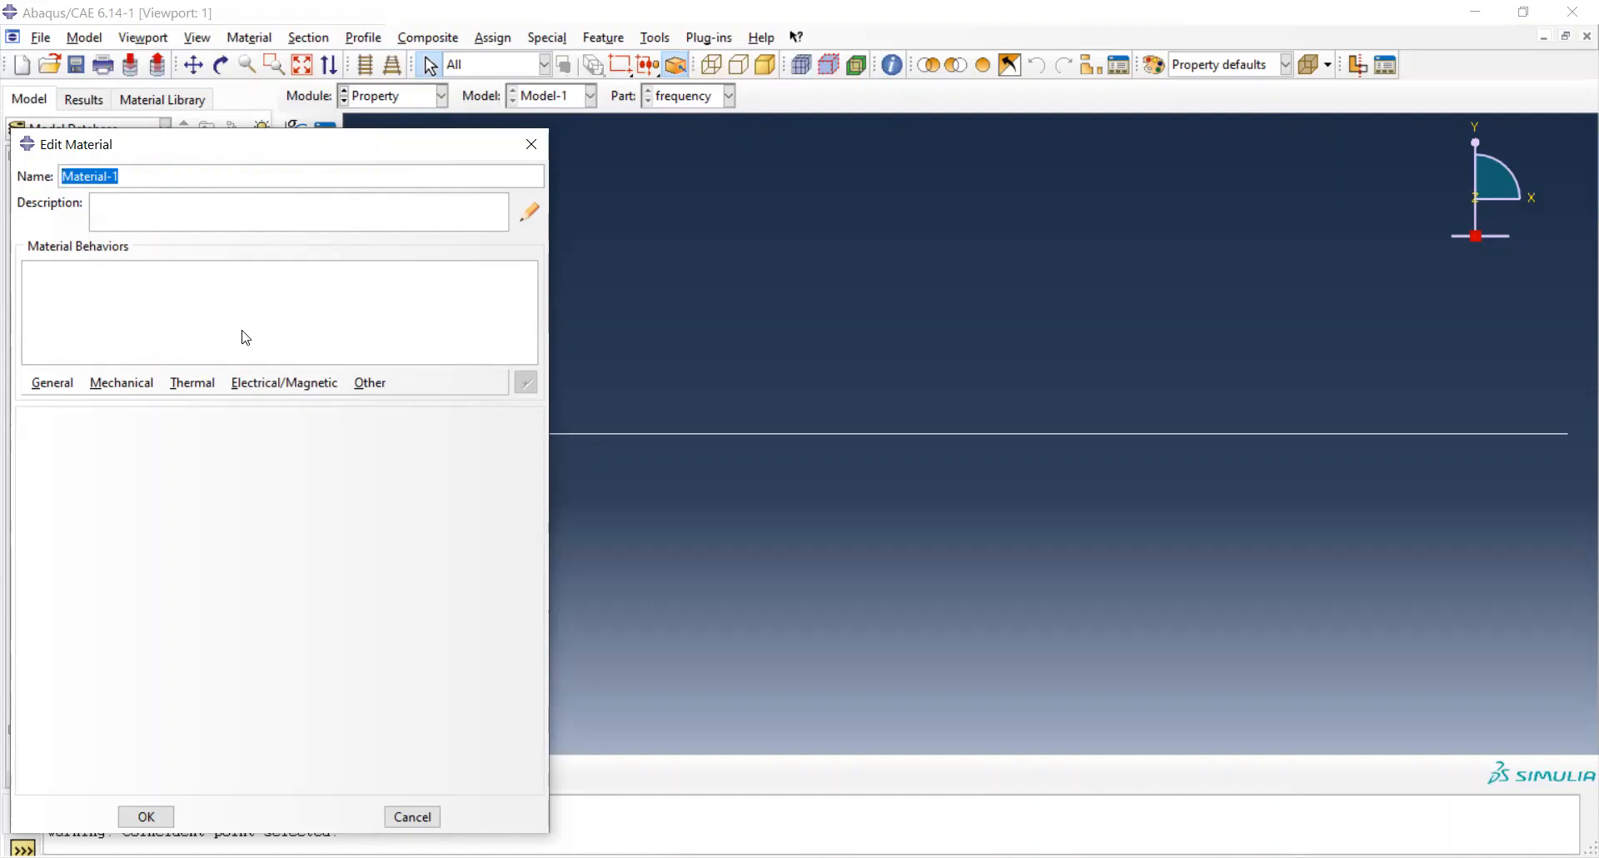
click(60, 385)
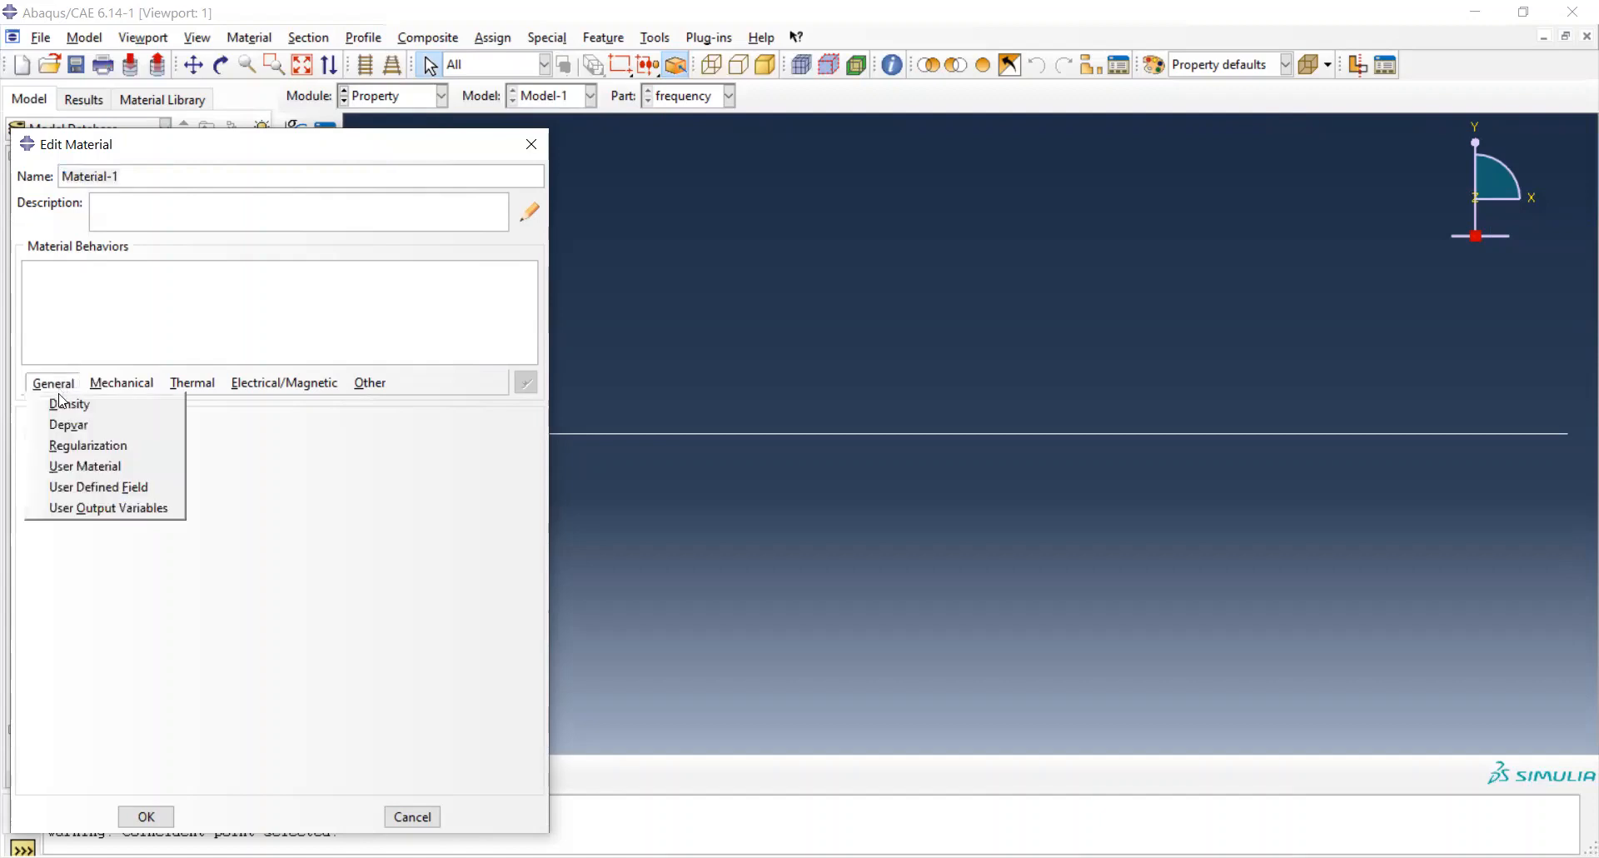
click(63, 405)
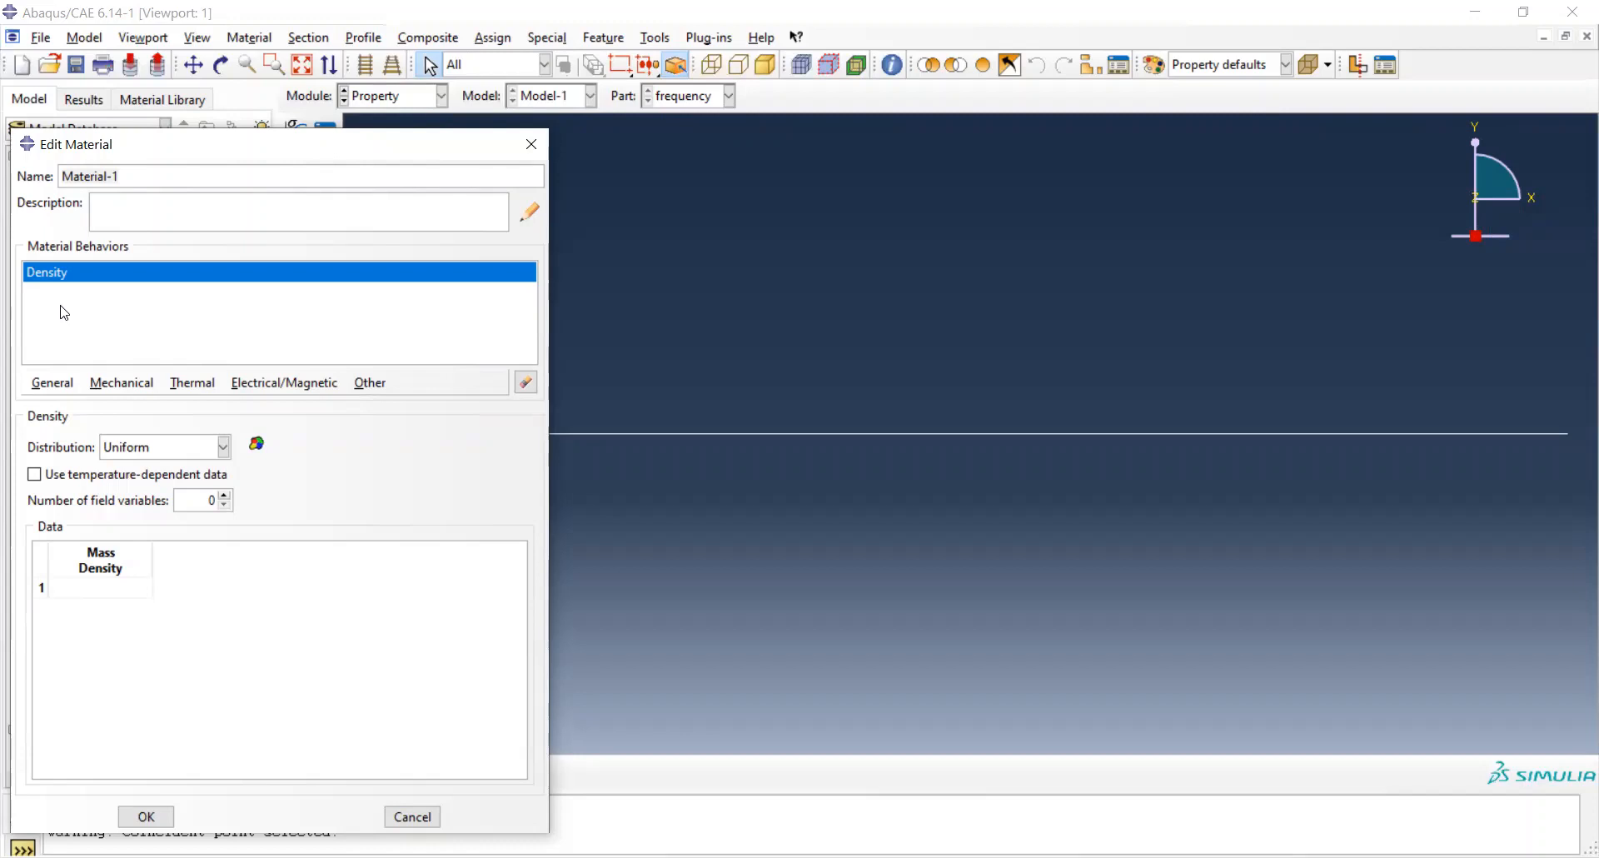
click(98, 587)
text(7.3547e)
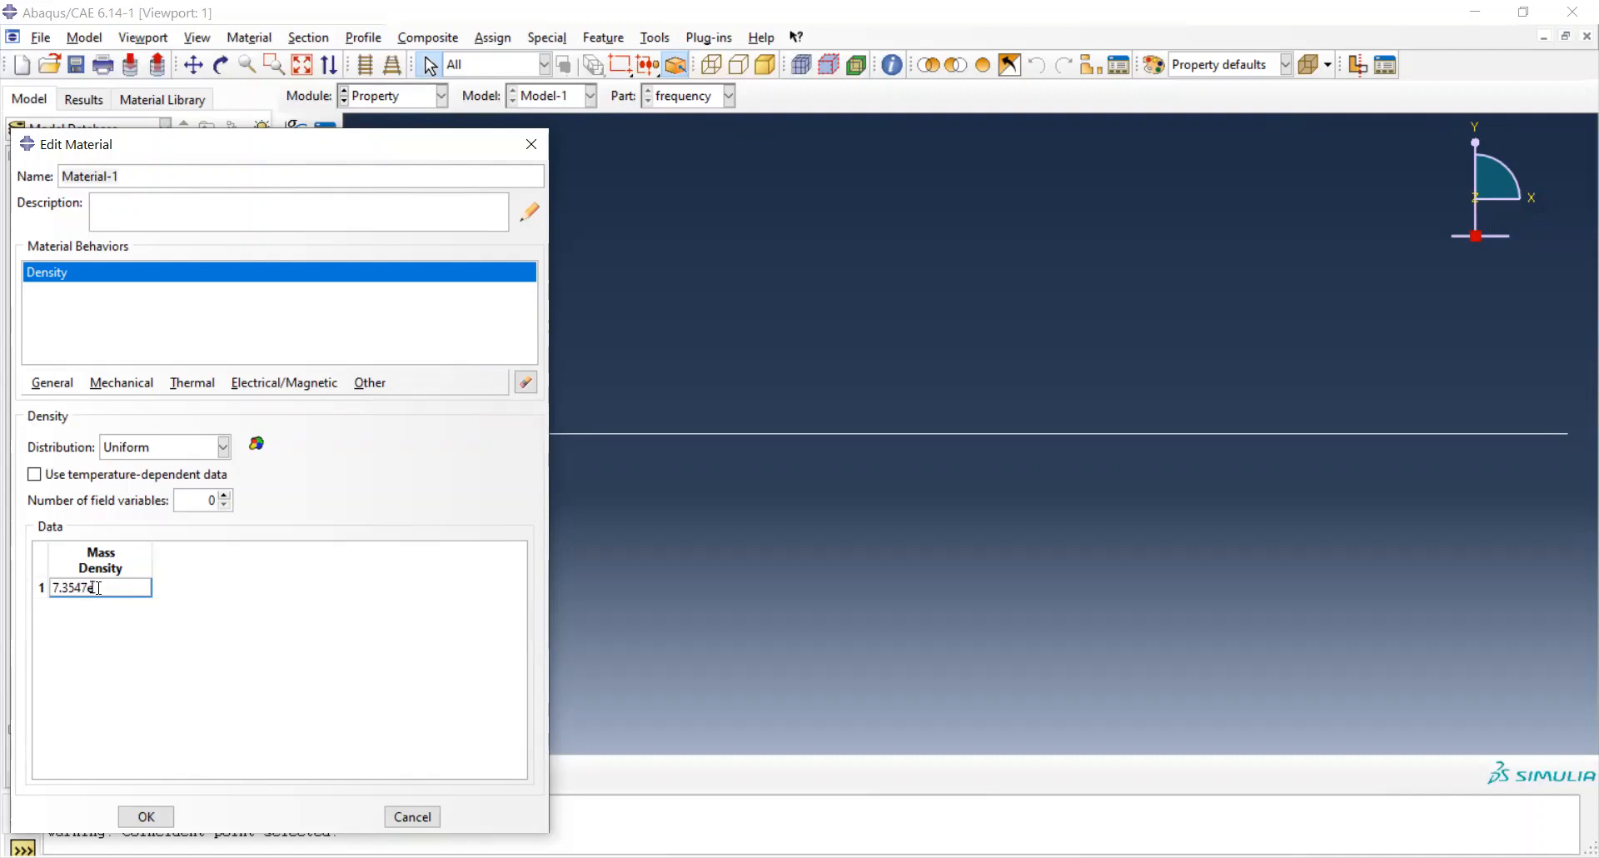
text(-4)
key(Return)
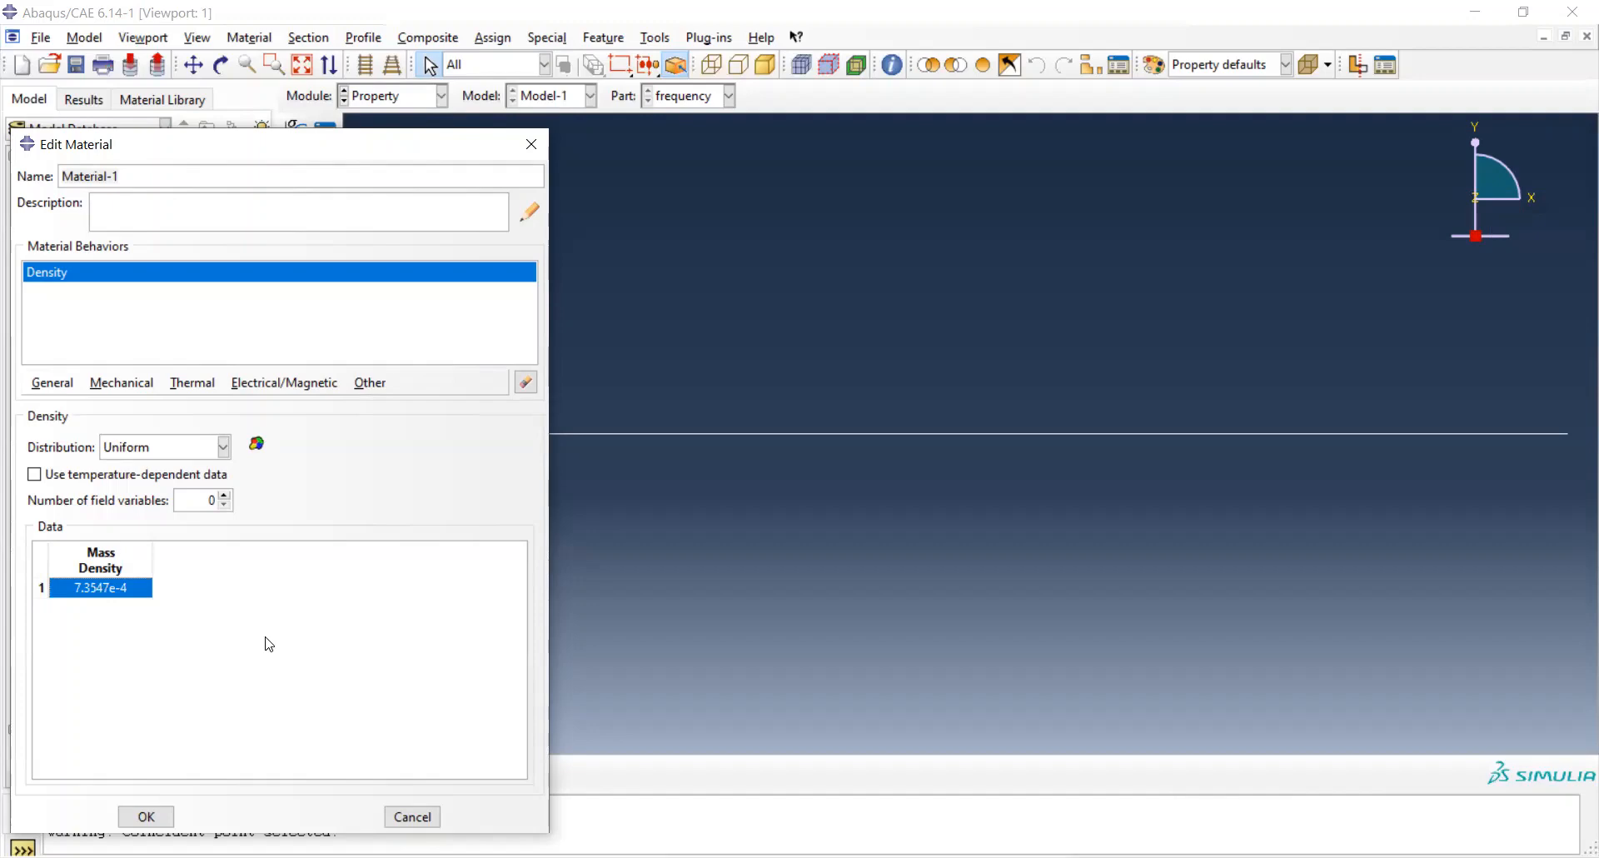
Add isotropic elasticity to the material with Young's modulus 30312887.18557 and Poisson's ratio 0.3, and save the material.
click(125, 384)
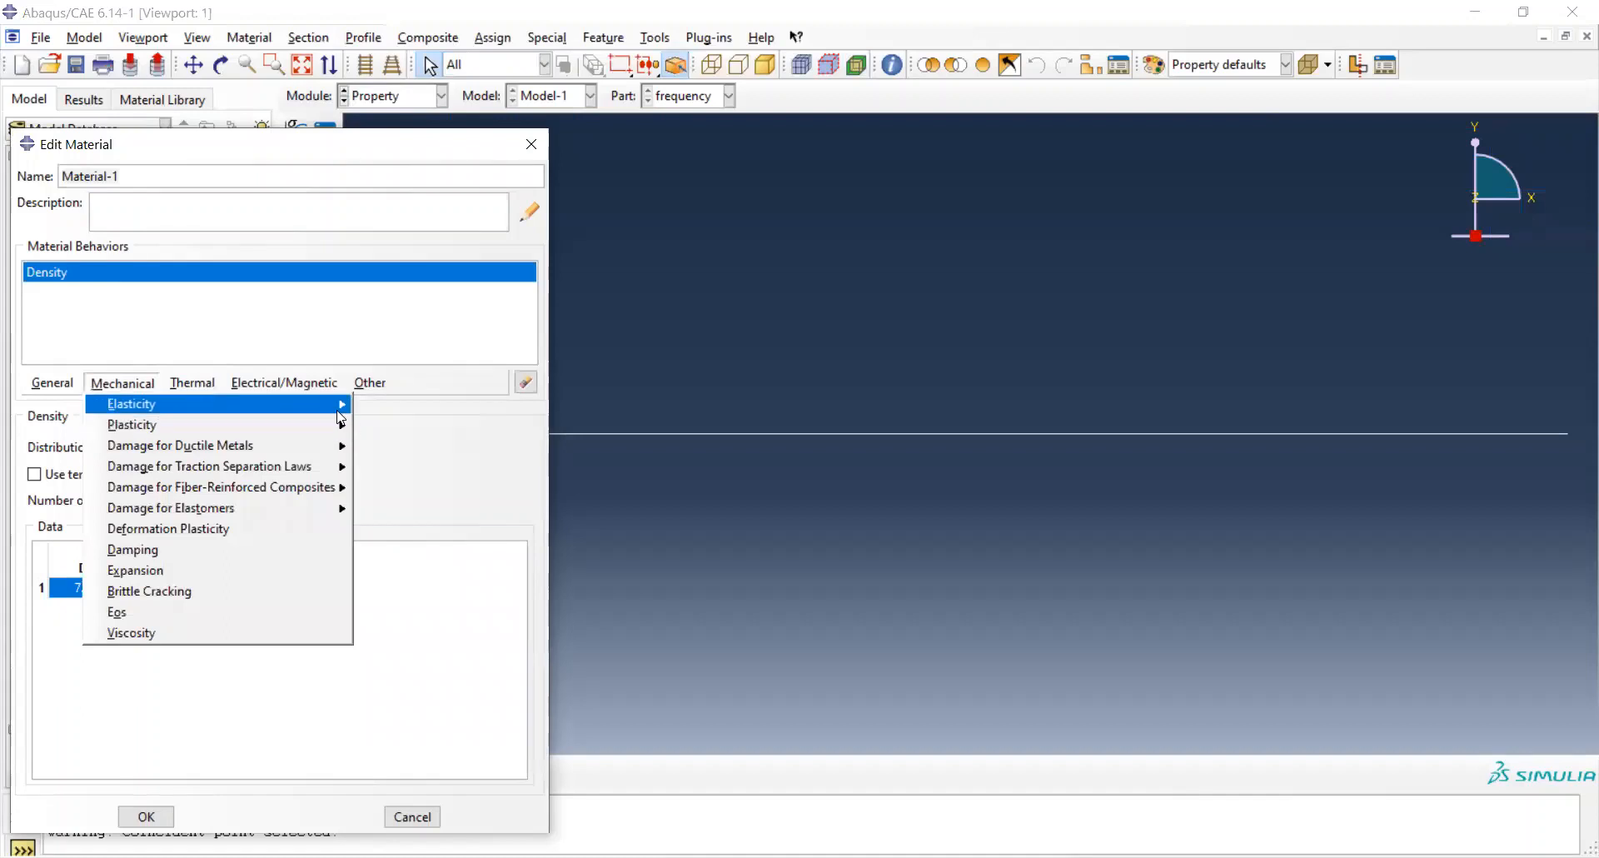
mouse_move(340, 406)
click(397, 407)
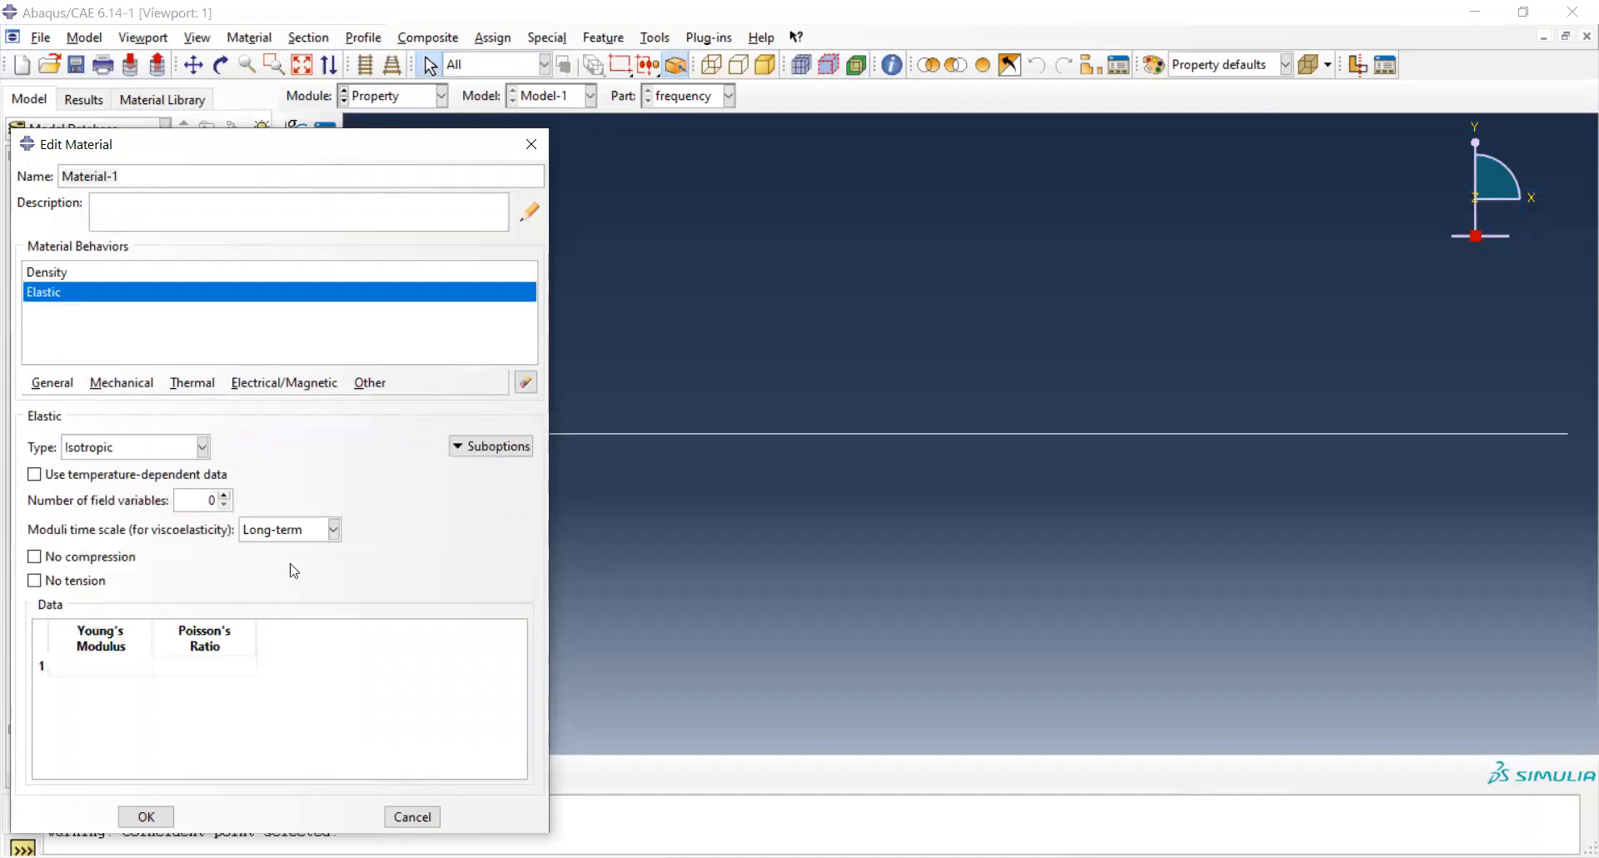
click(125, 666)
text(303)
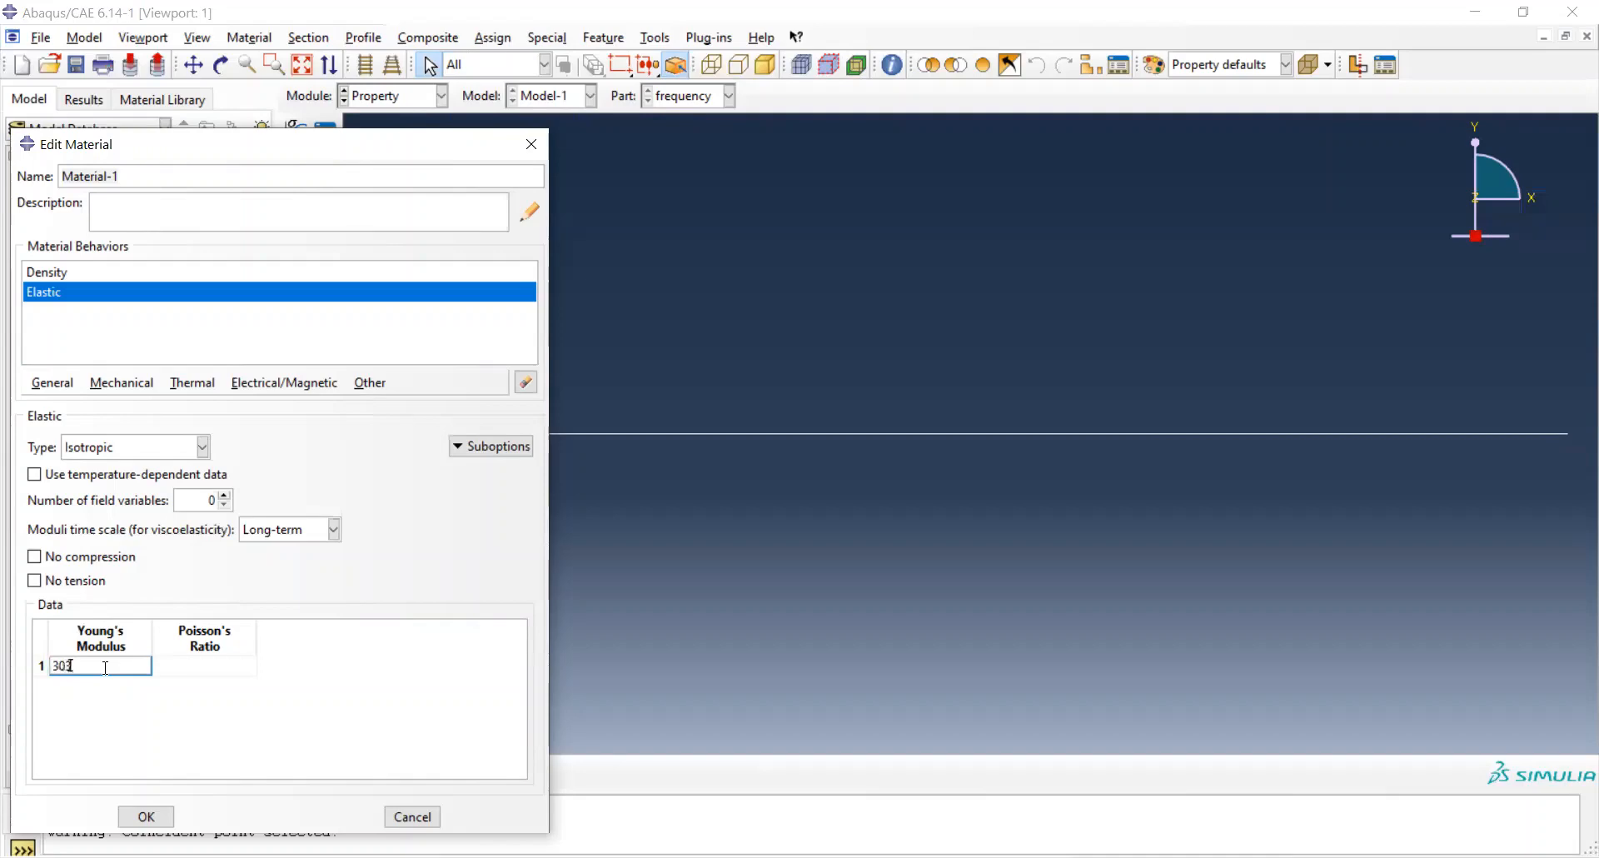
text(12887.18557)
click(105, 668)
text(.)
click(215, 663)
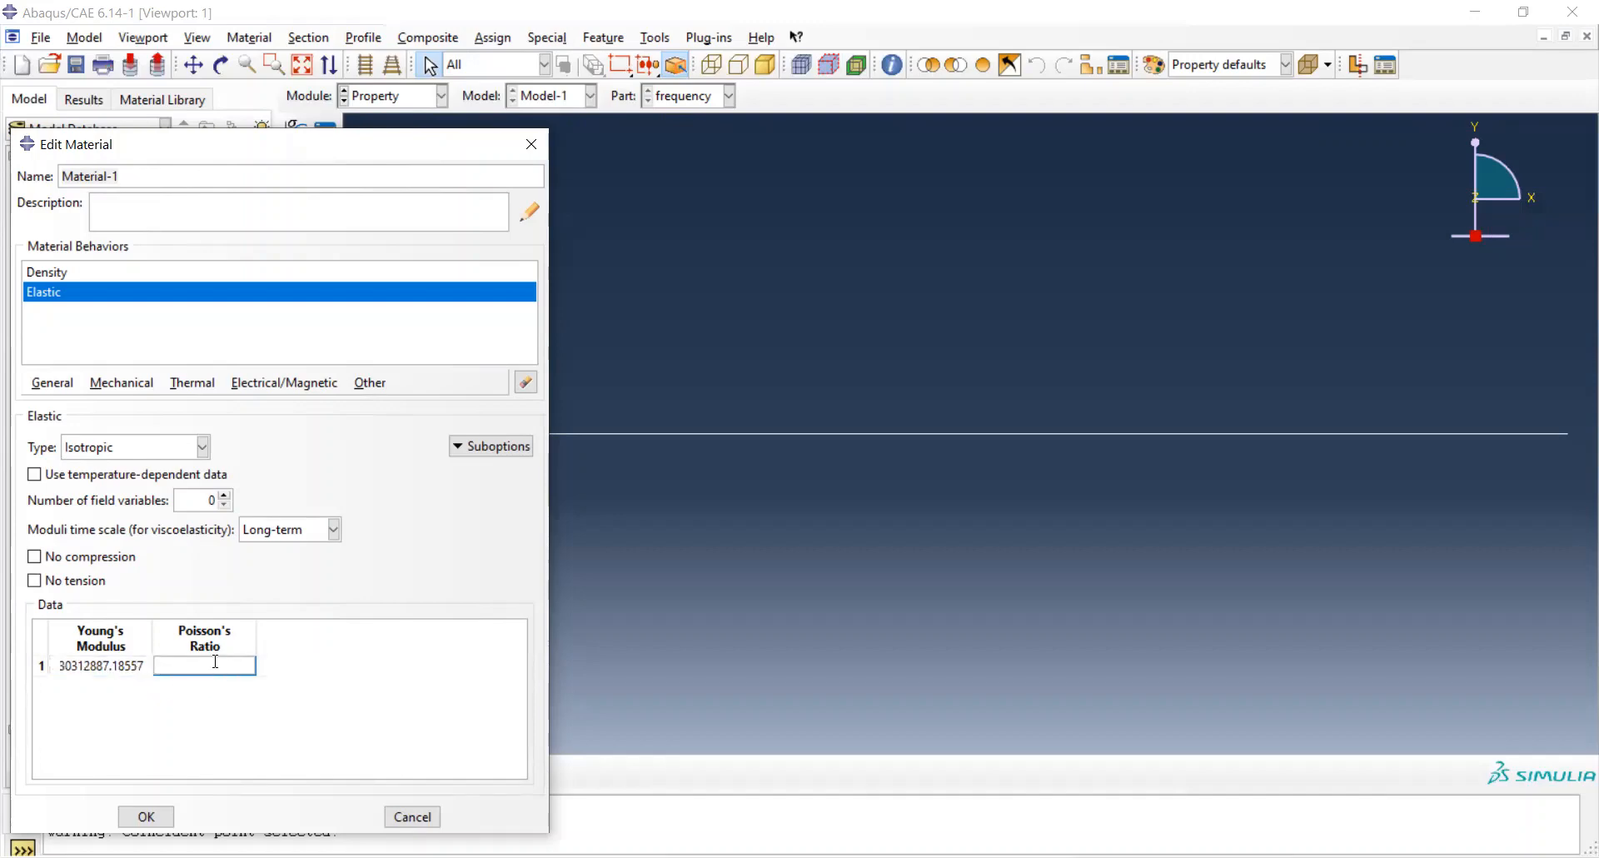
text(0.3)
click(154, 816)
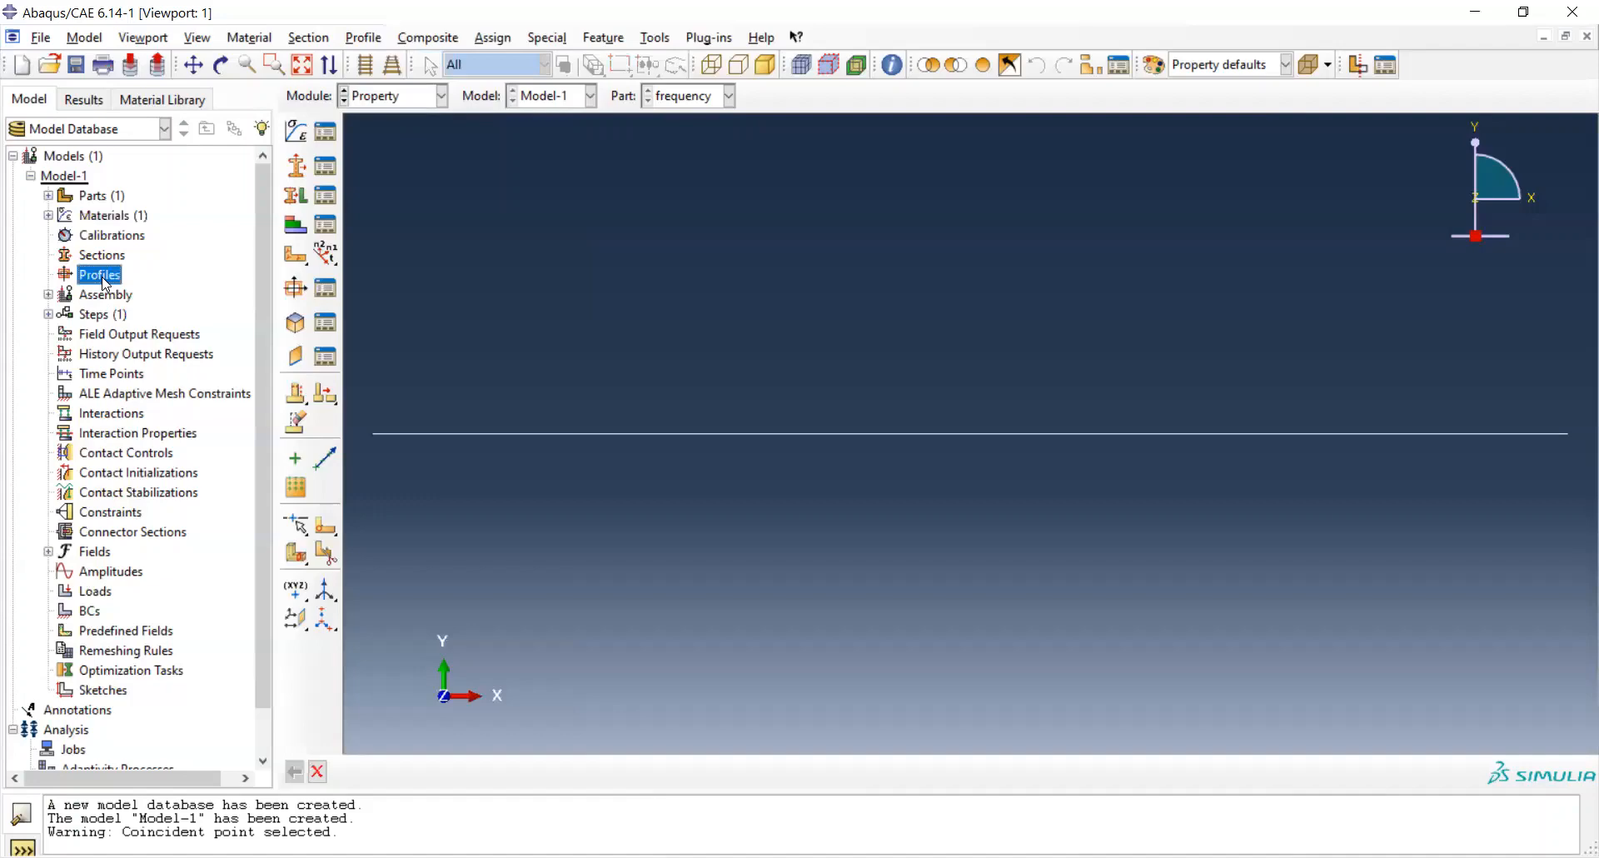
Create a circular beam profile with a radius of 1.0.
double_click(99, 275)
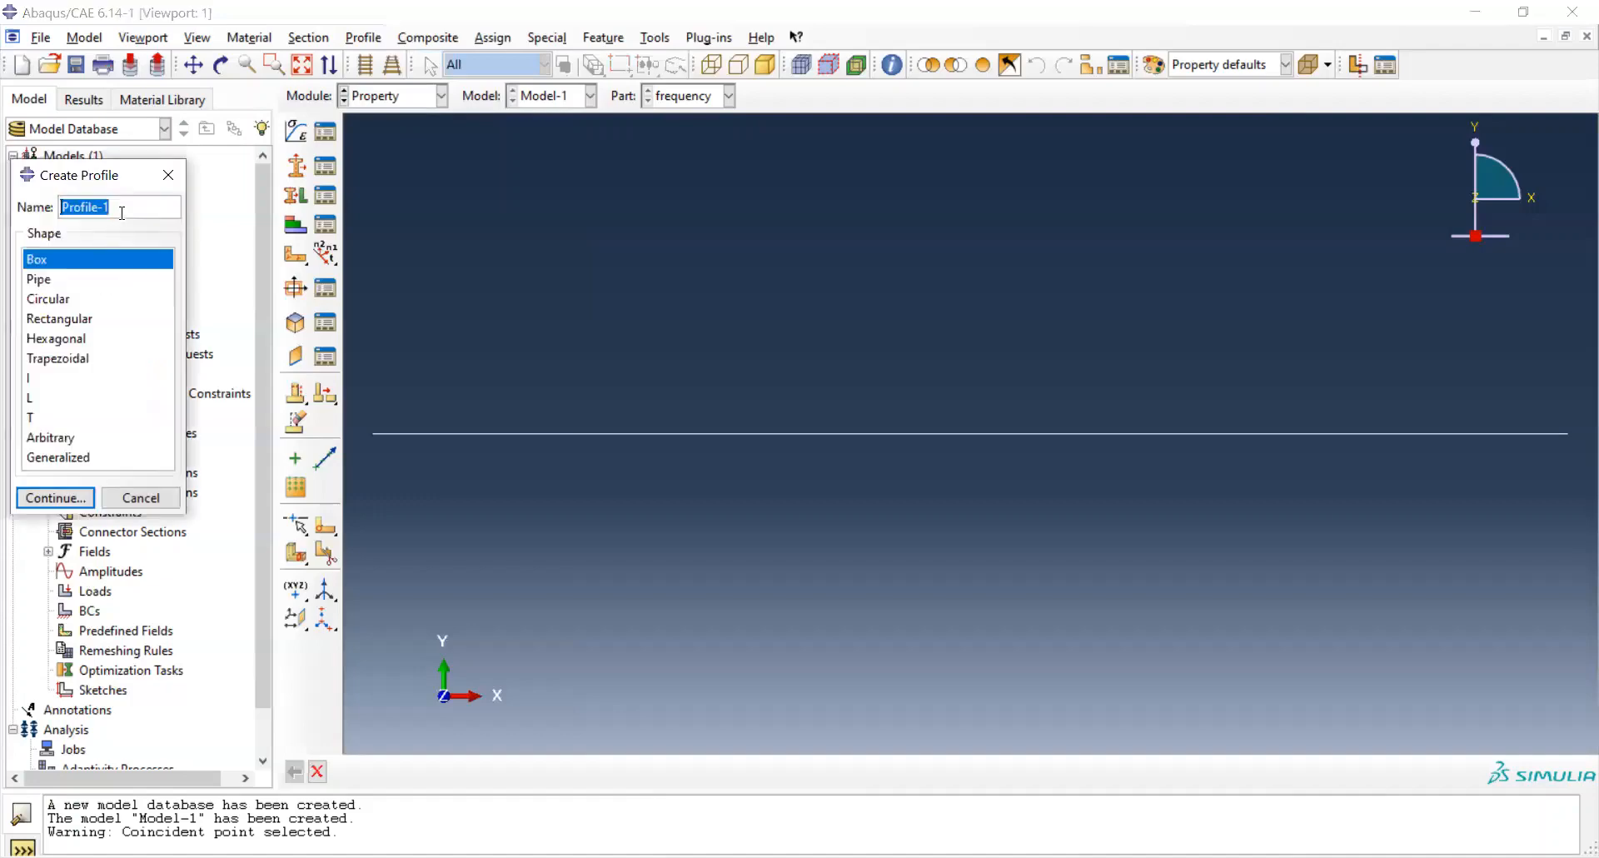
click(88, 302)
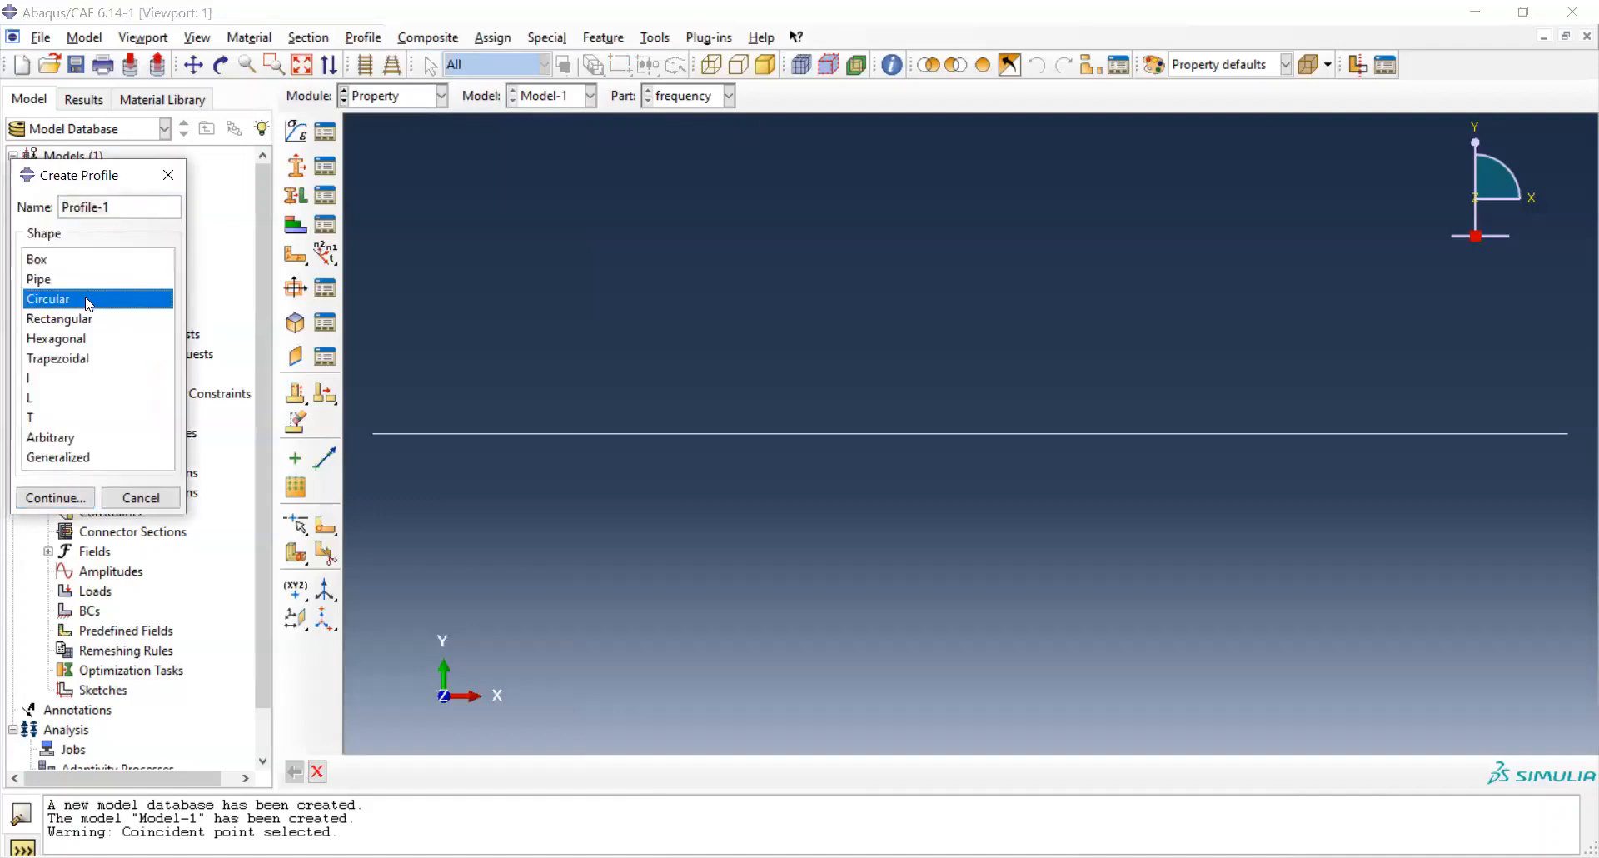
click(55, 498)
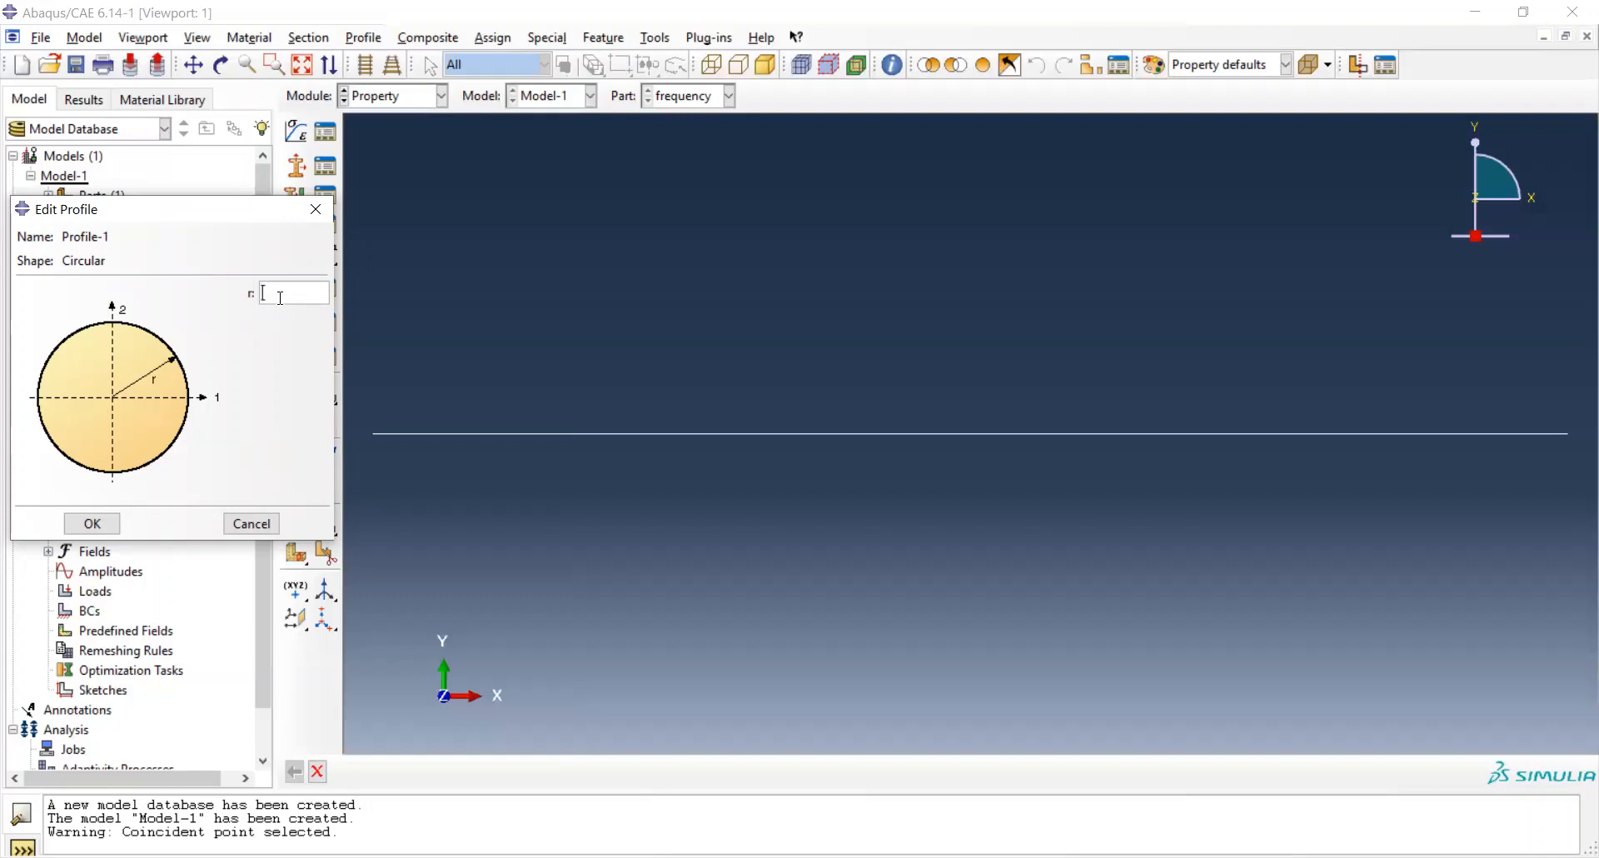
text(1.0)
click(93, 524)
Create a second circular beam profile with a radius of 1.236.
click(48, 276)
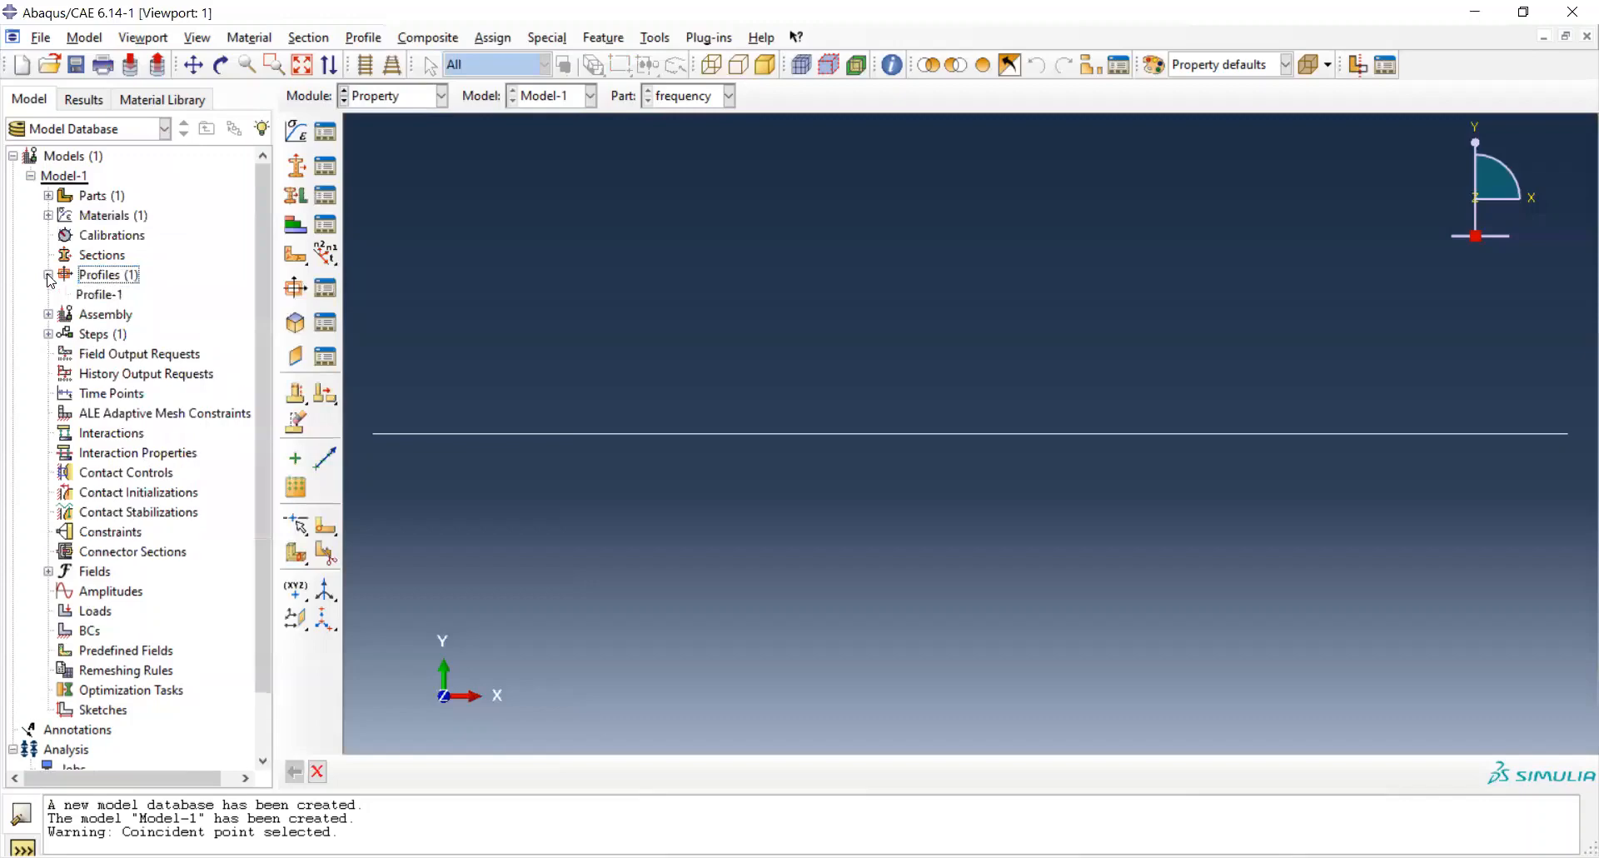
click(112, 282)
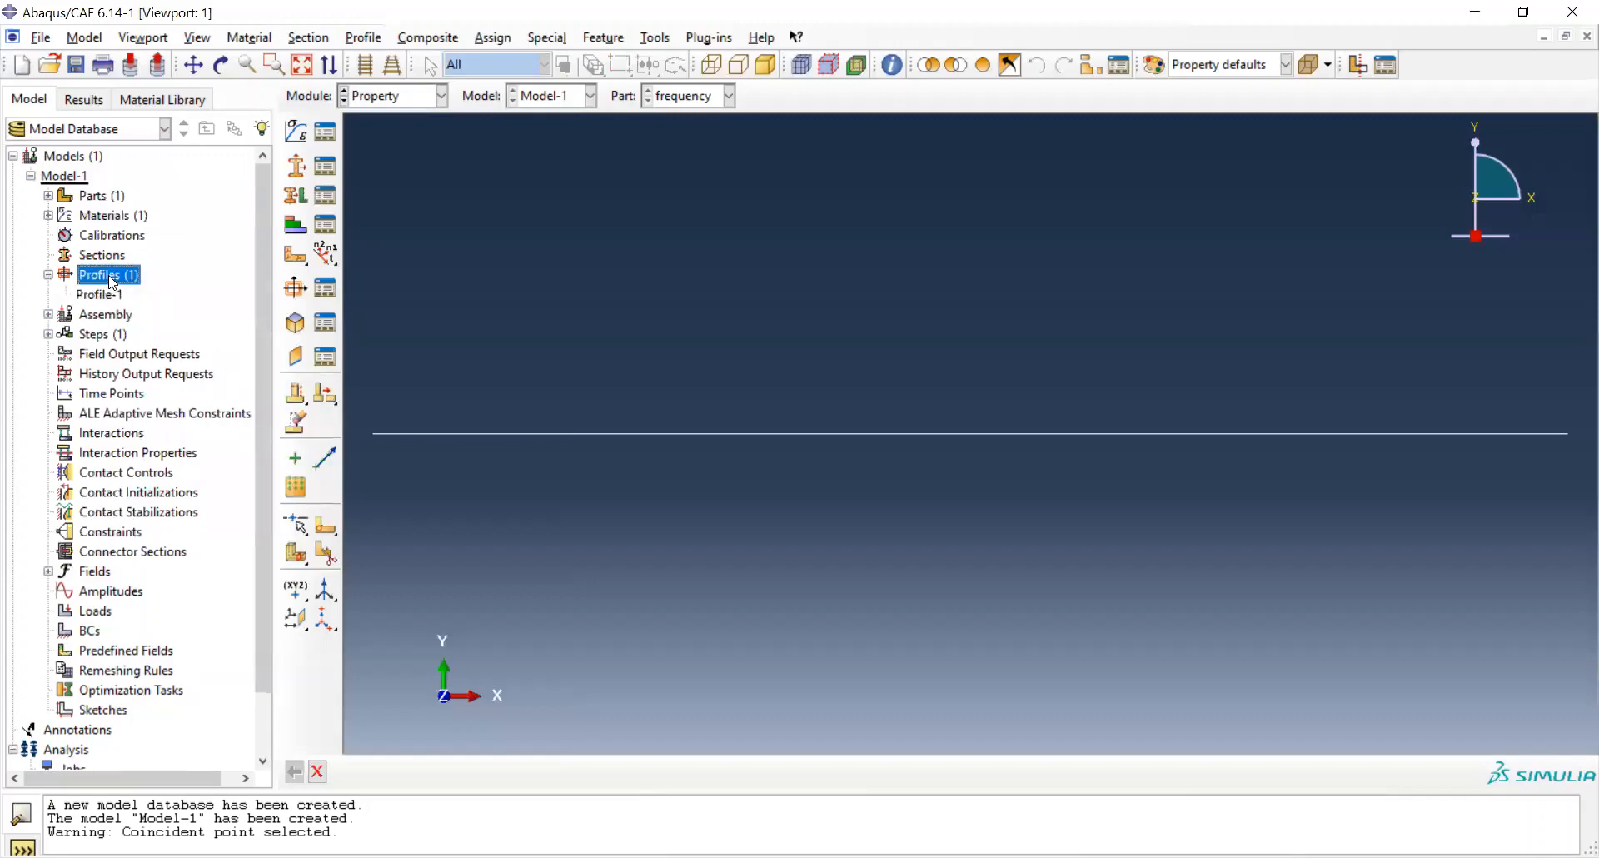
double_click(112, 282)
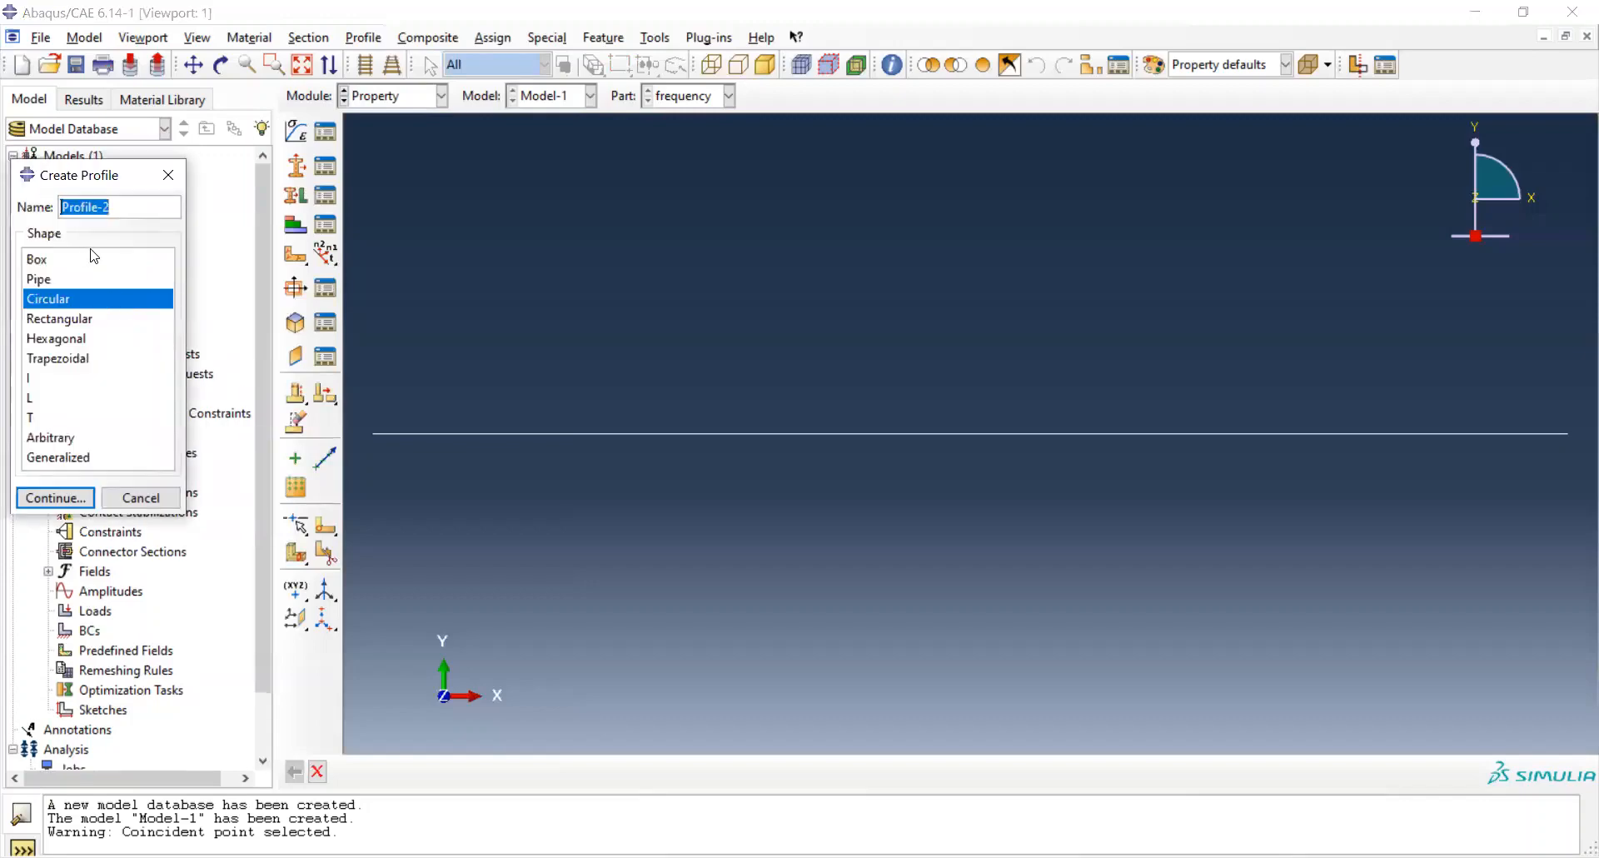
click(55, 504)
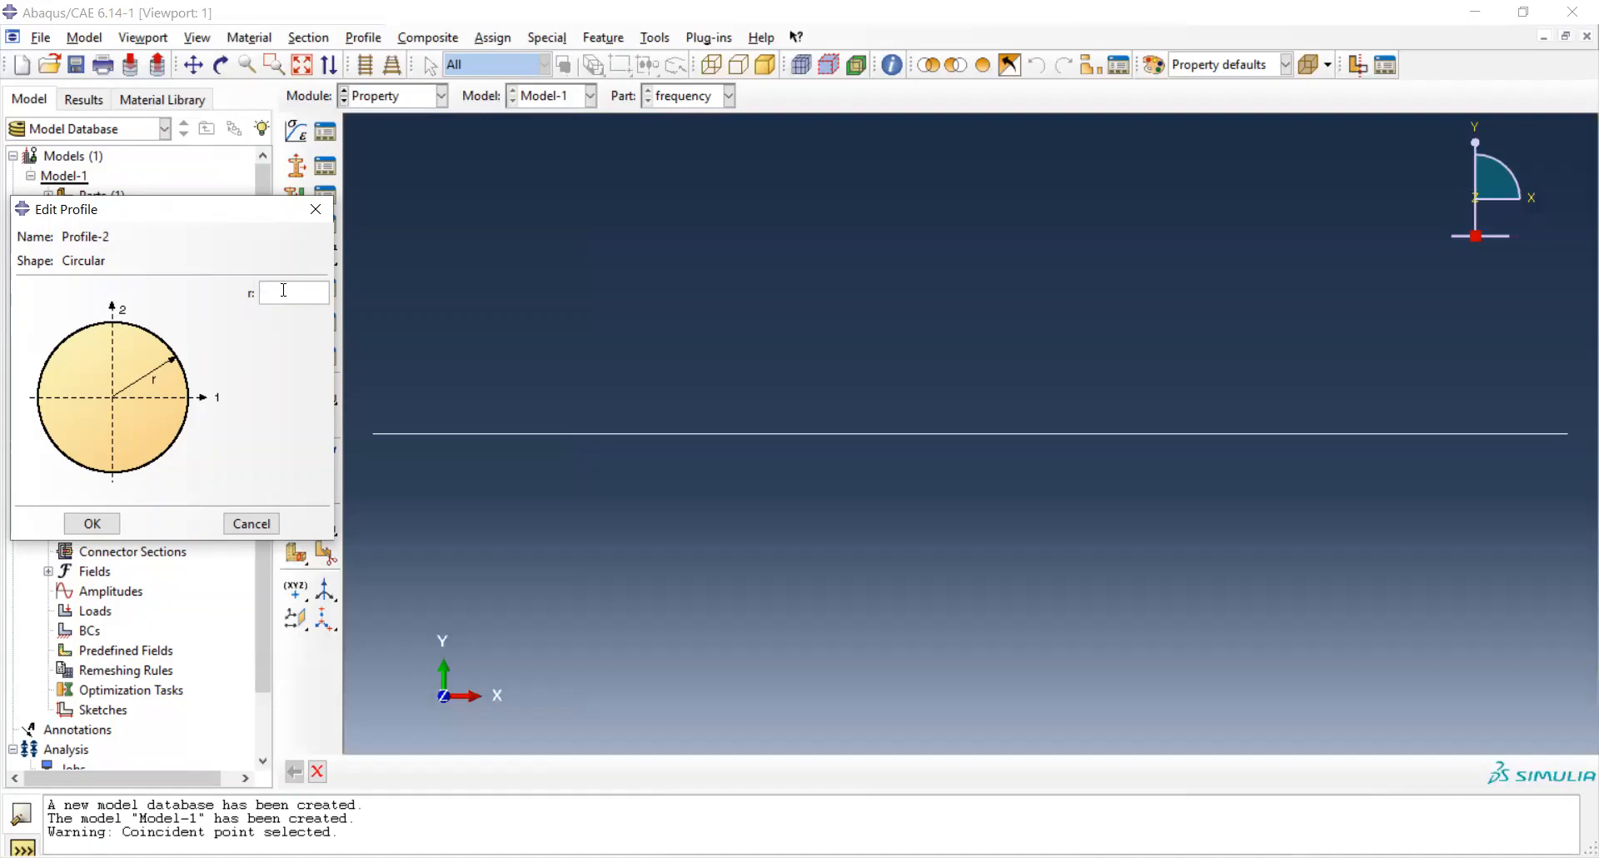
text(1.236)
click(92, 523)
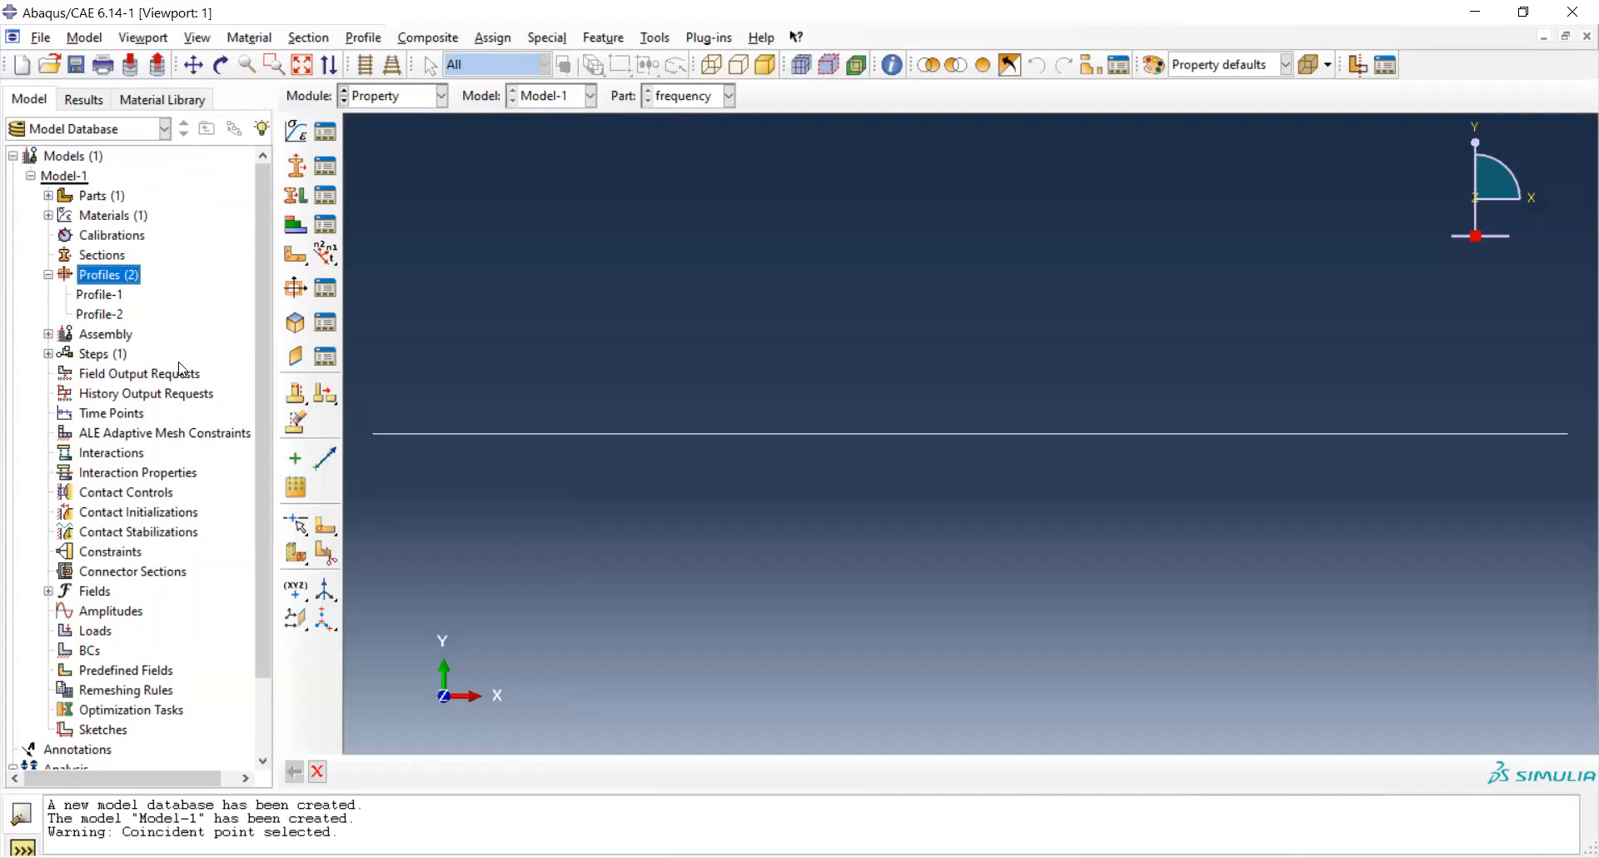
Create a third circular beam profile with a radius of 1.3815.
double_click(111, 277)
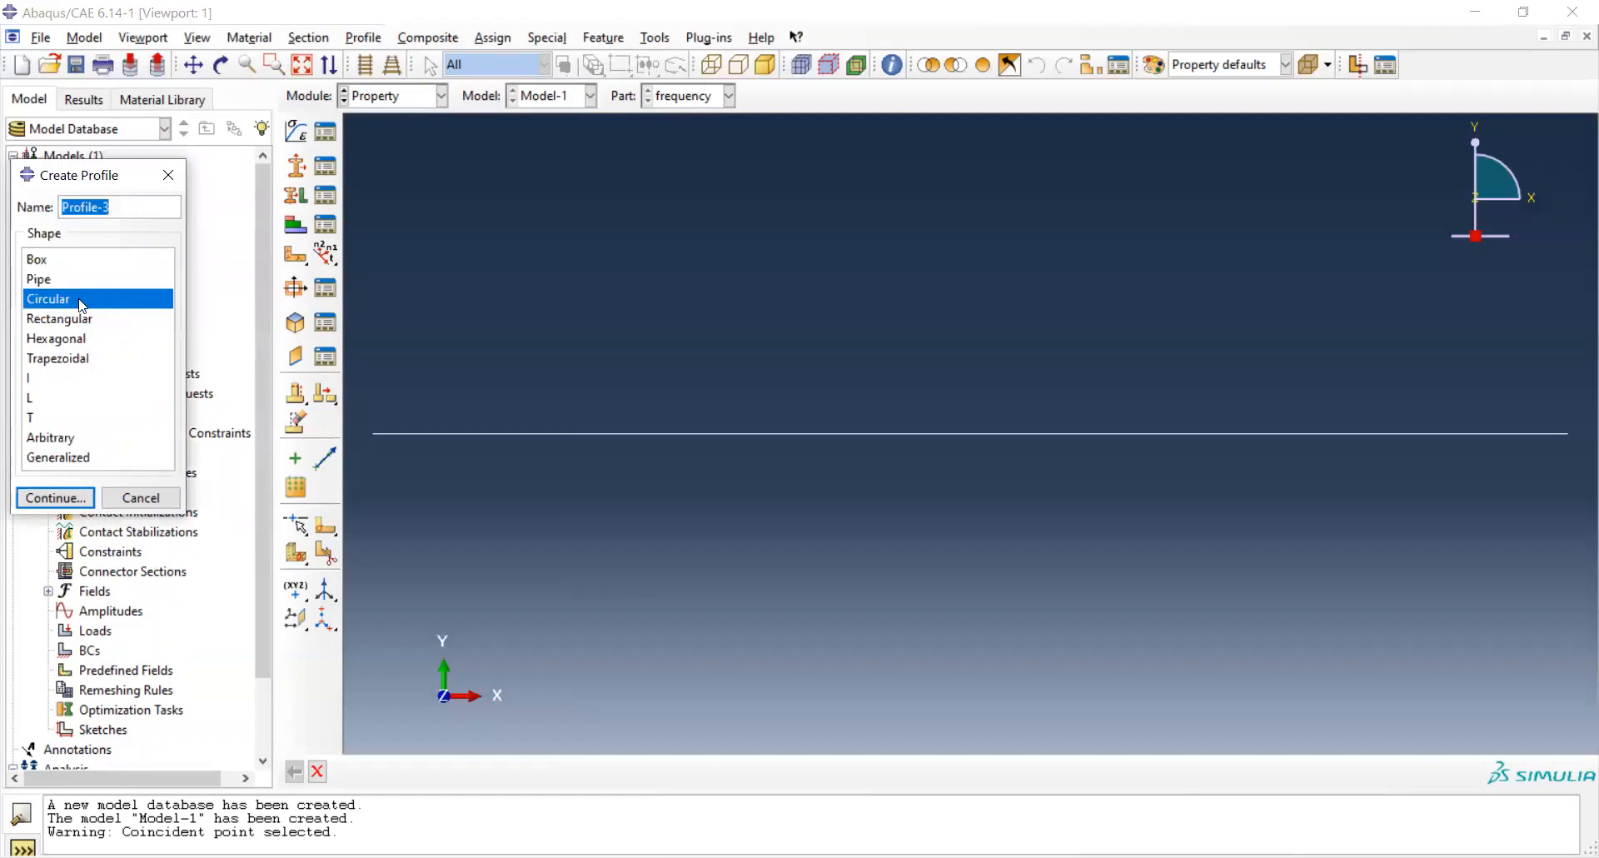
click(58, 498)
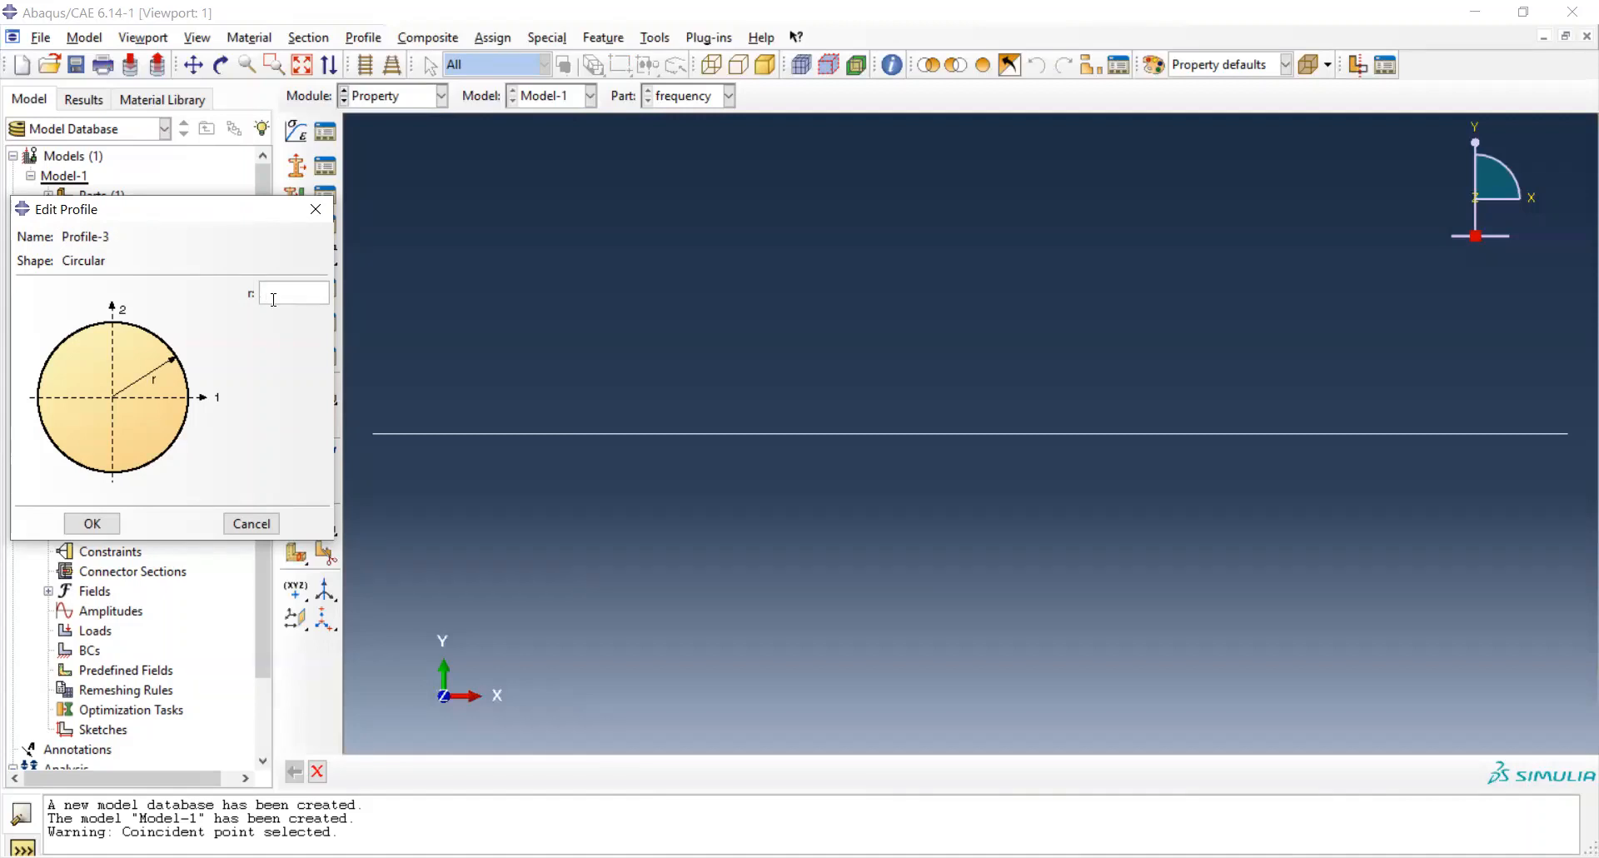
text(1.3815)
click(96, 531)
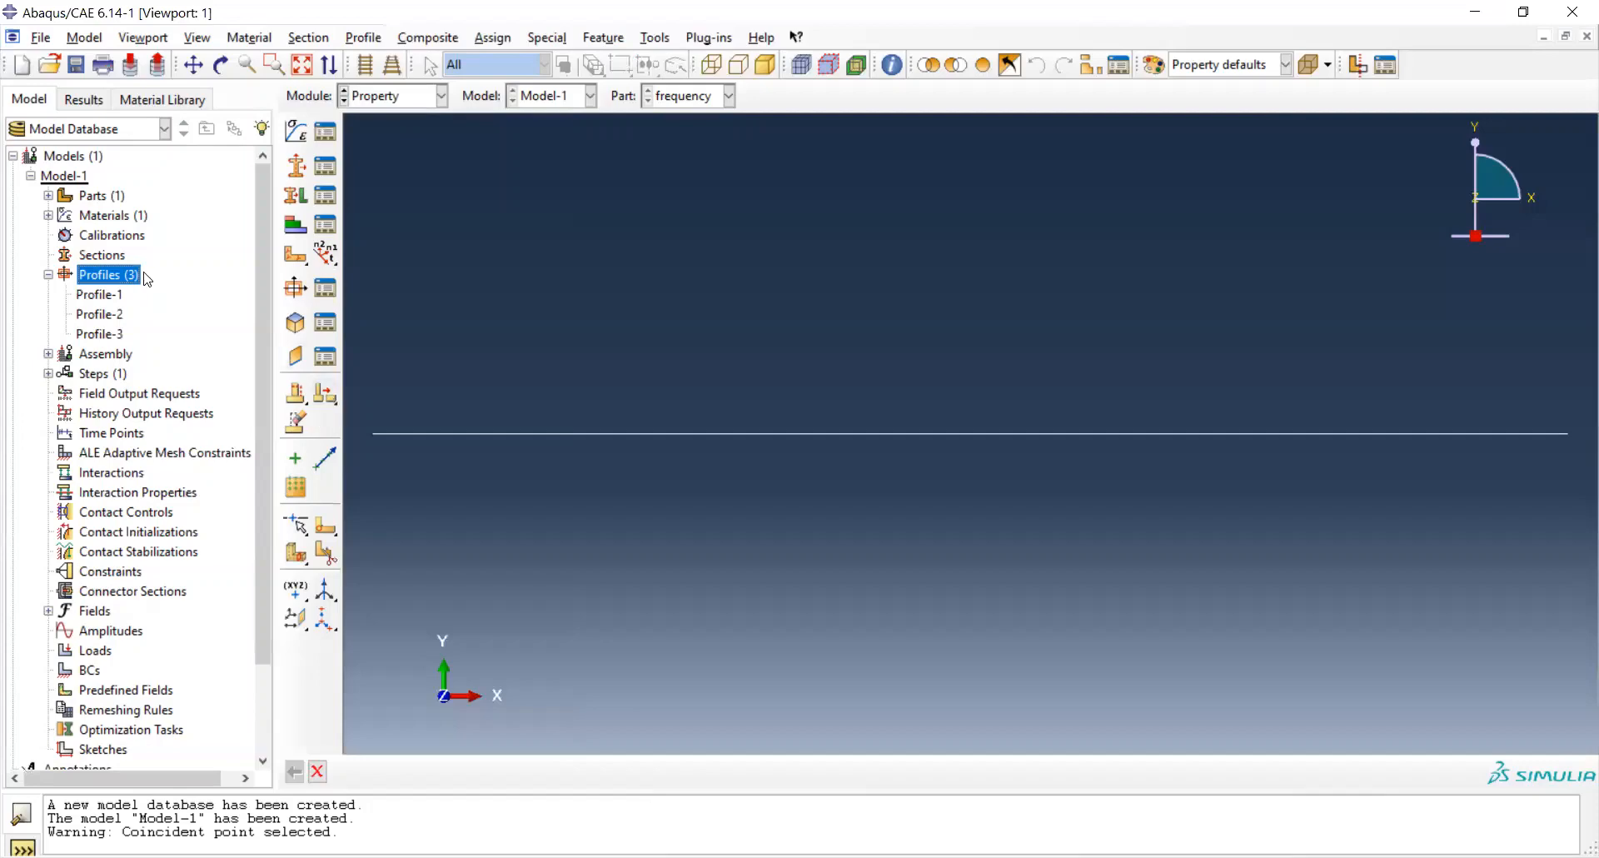
Create a beam section using Profile-1 and Material-1, with a section Poisson's ratio of 0.3.
click(122, 260)
double_click(122, 259)
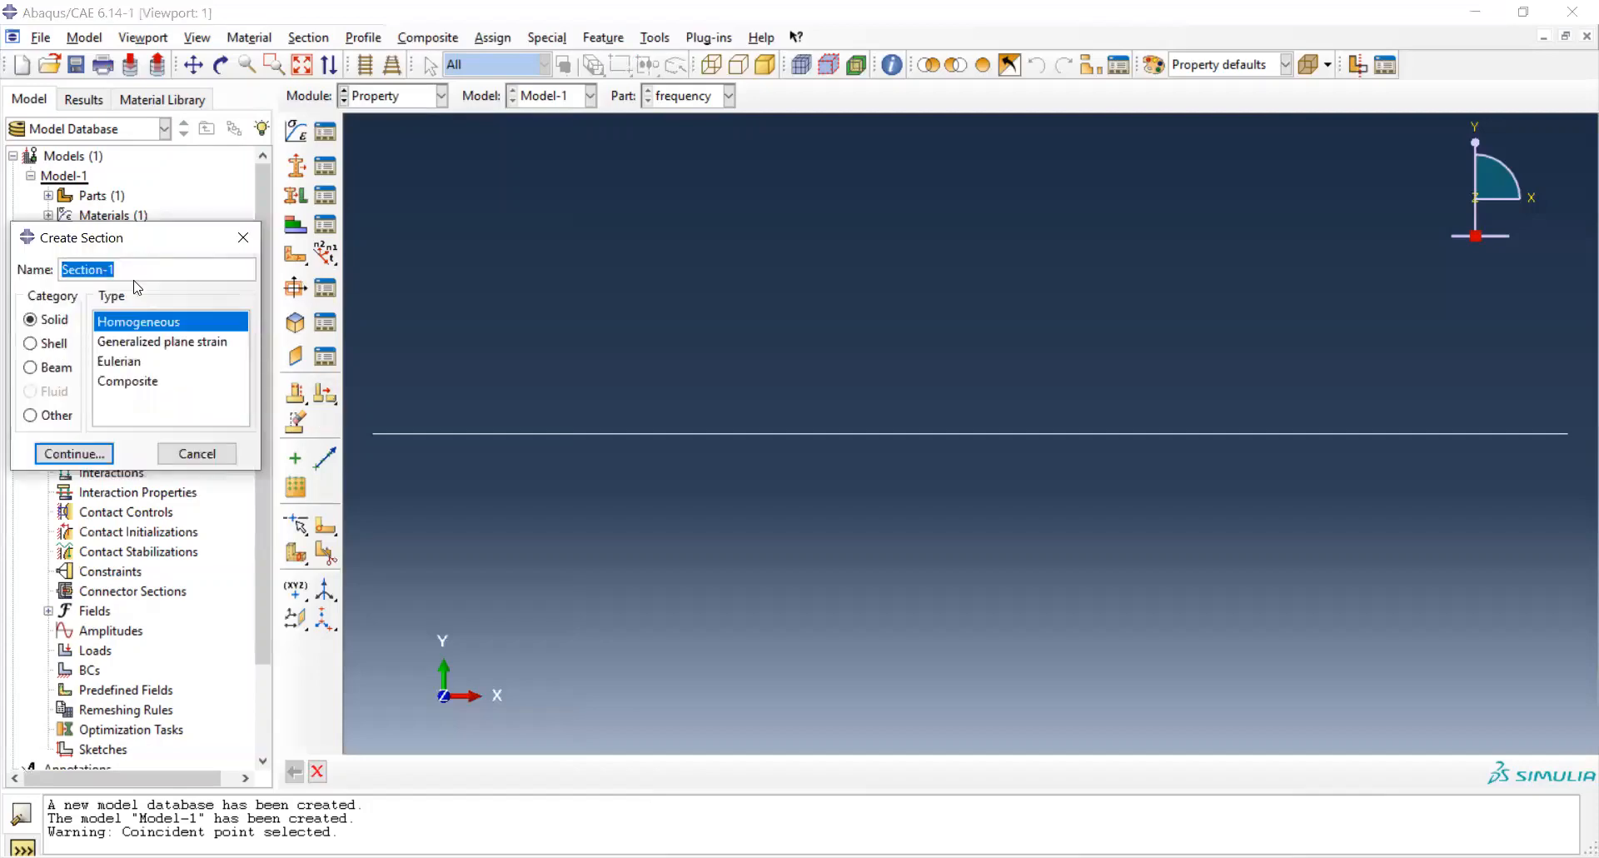
click(64, 374)
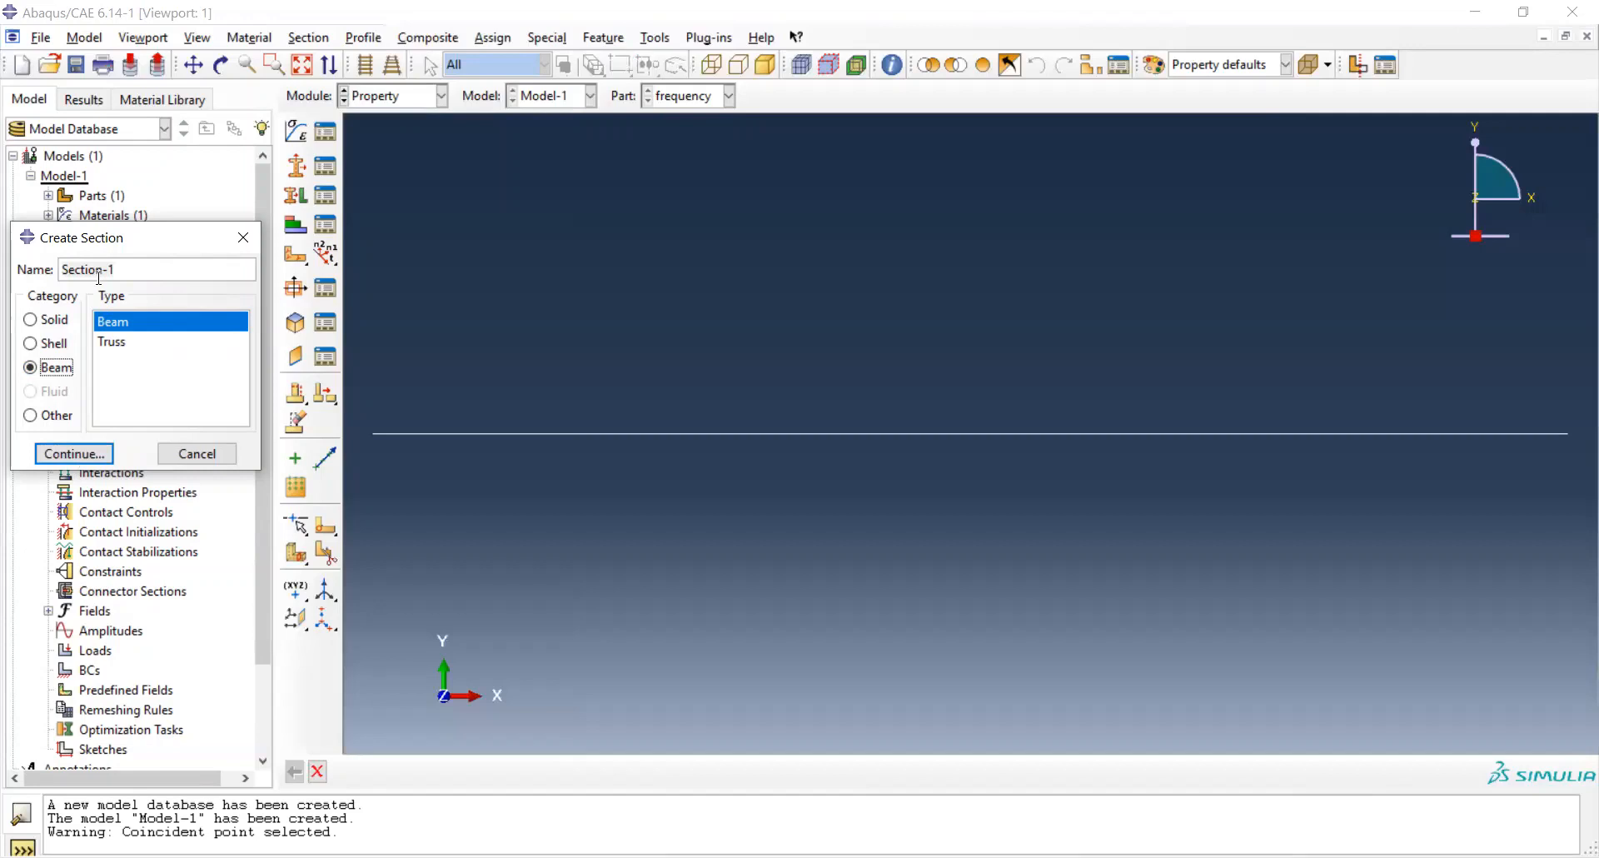
click(74, 454)
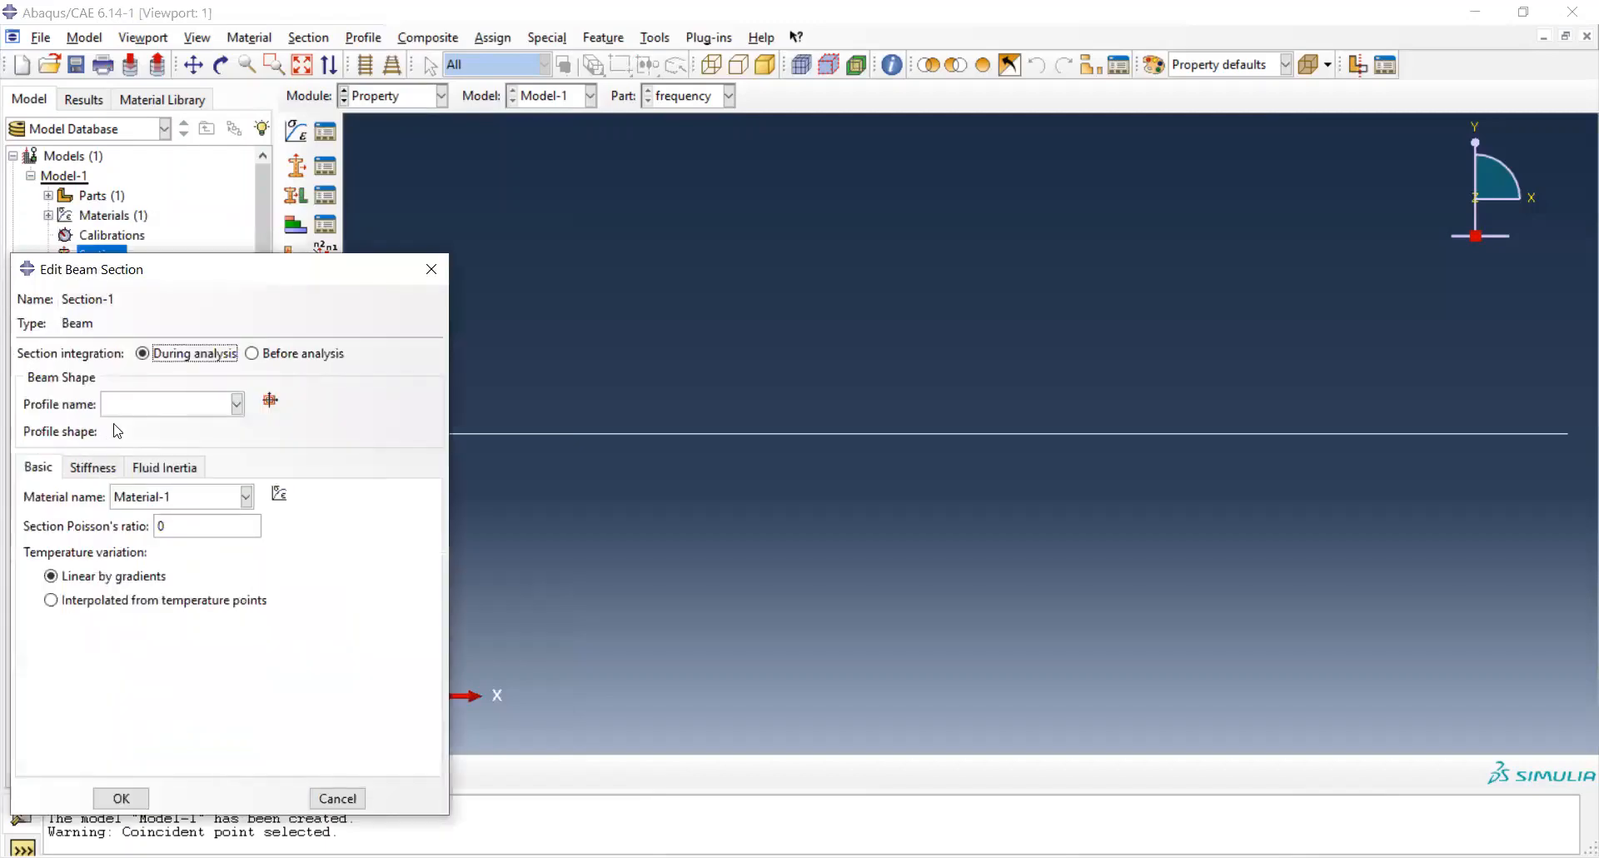
click(236, 405)
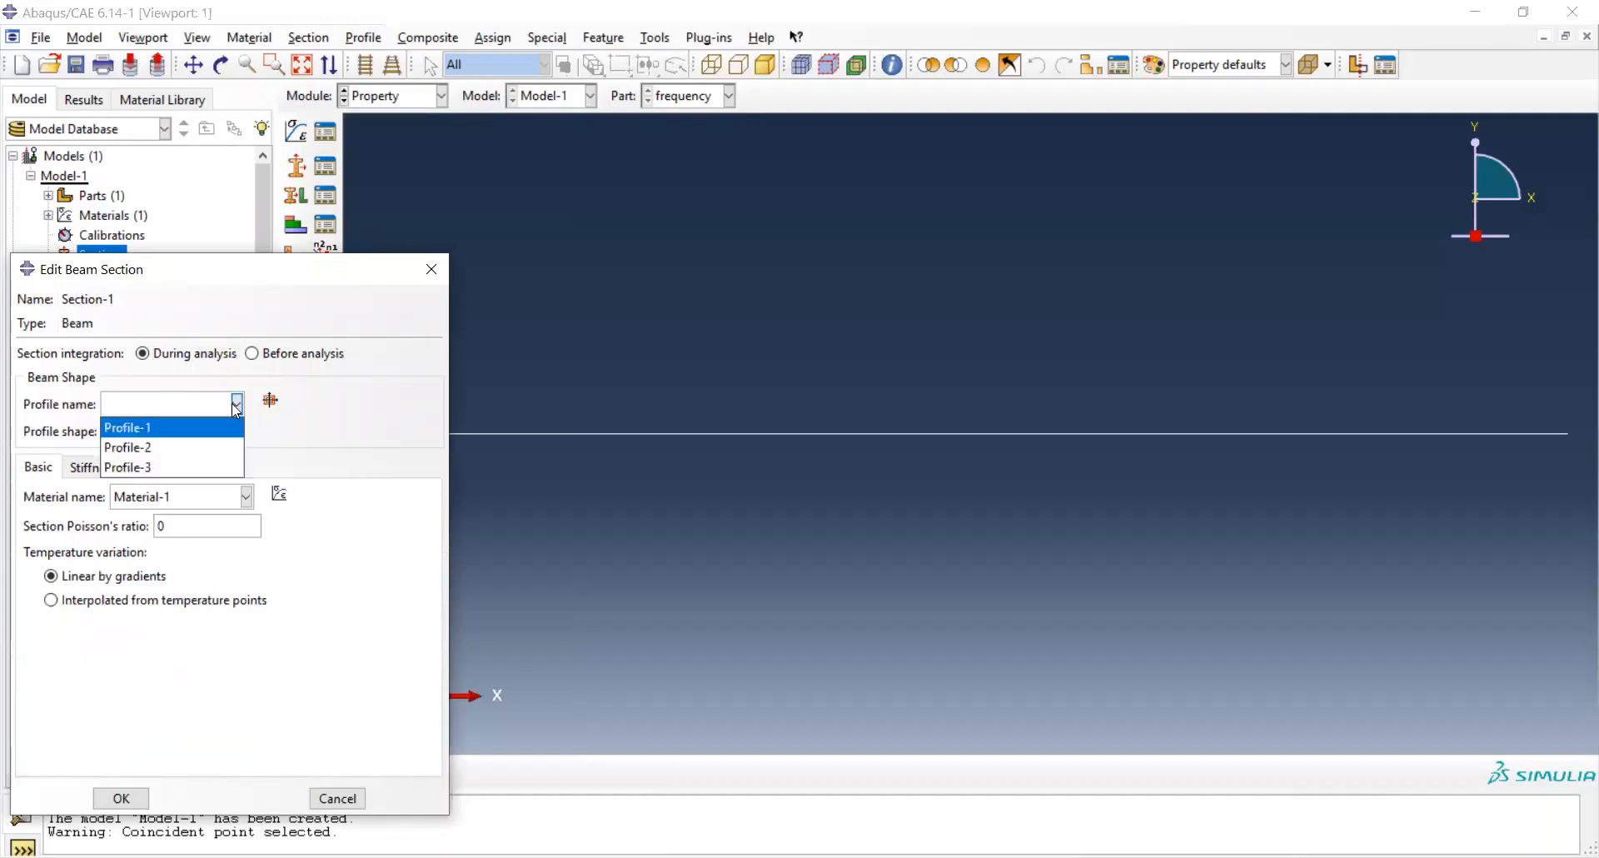
click(216, 428)
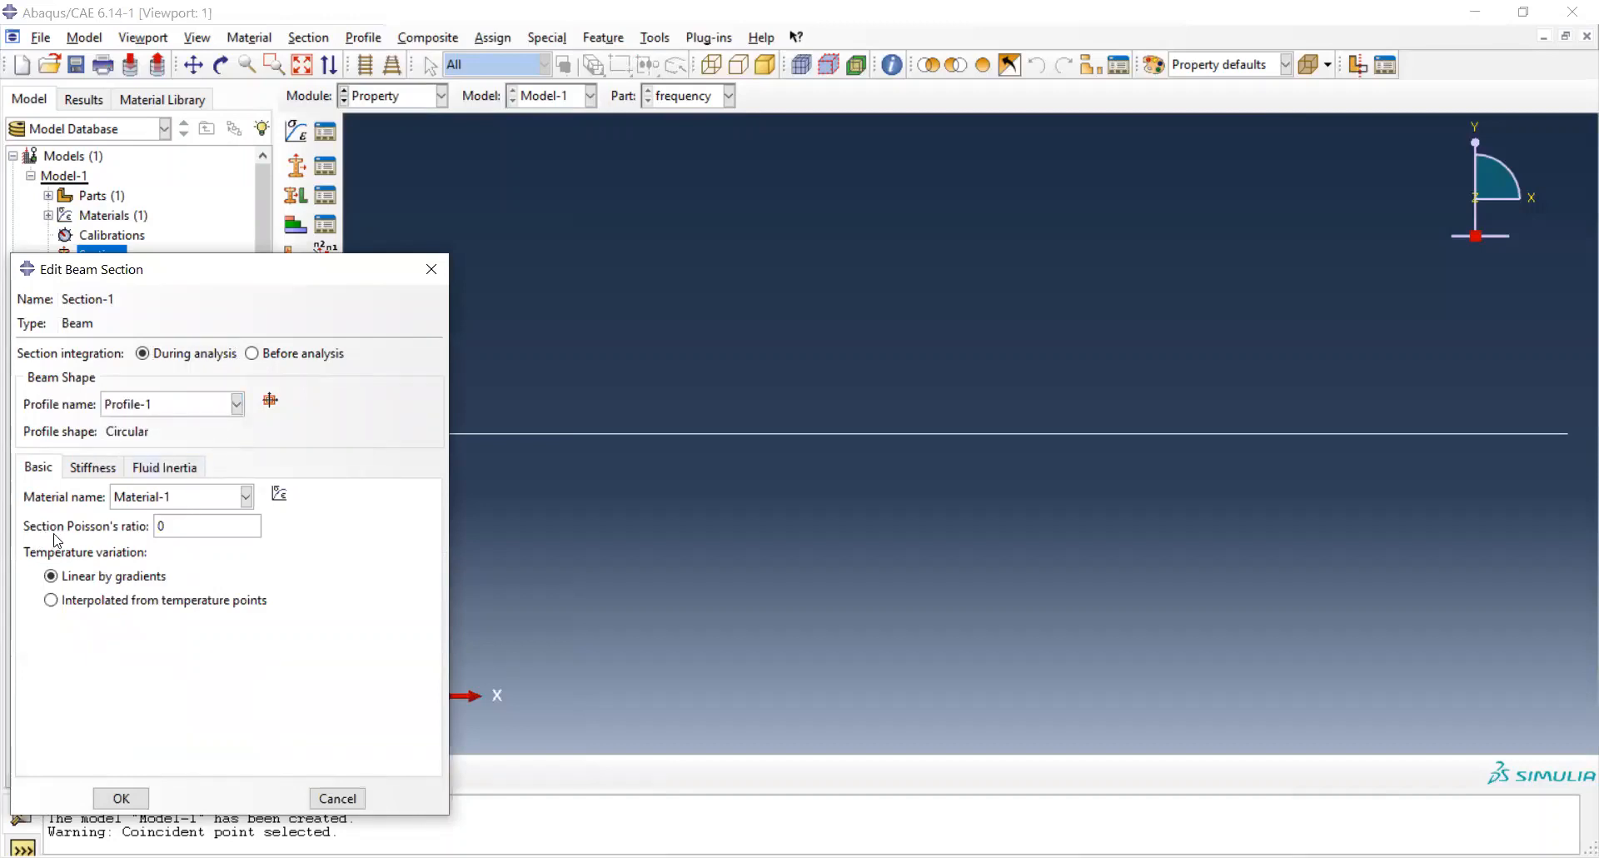
click(191, 536)
text(.3)
click(131, 800)
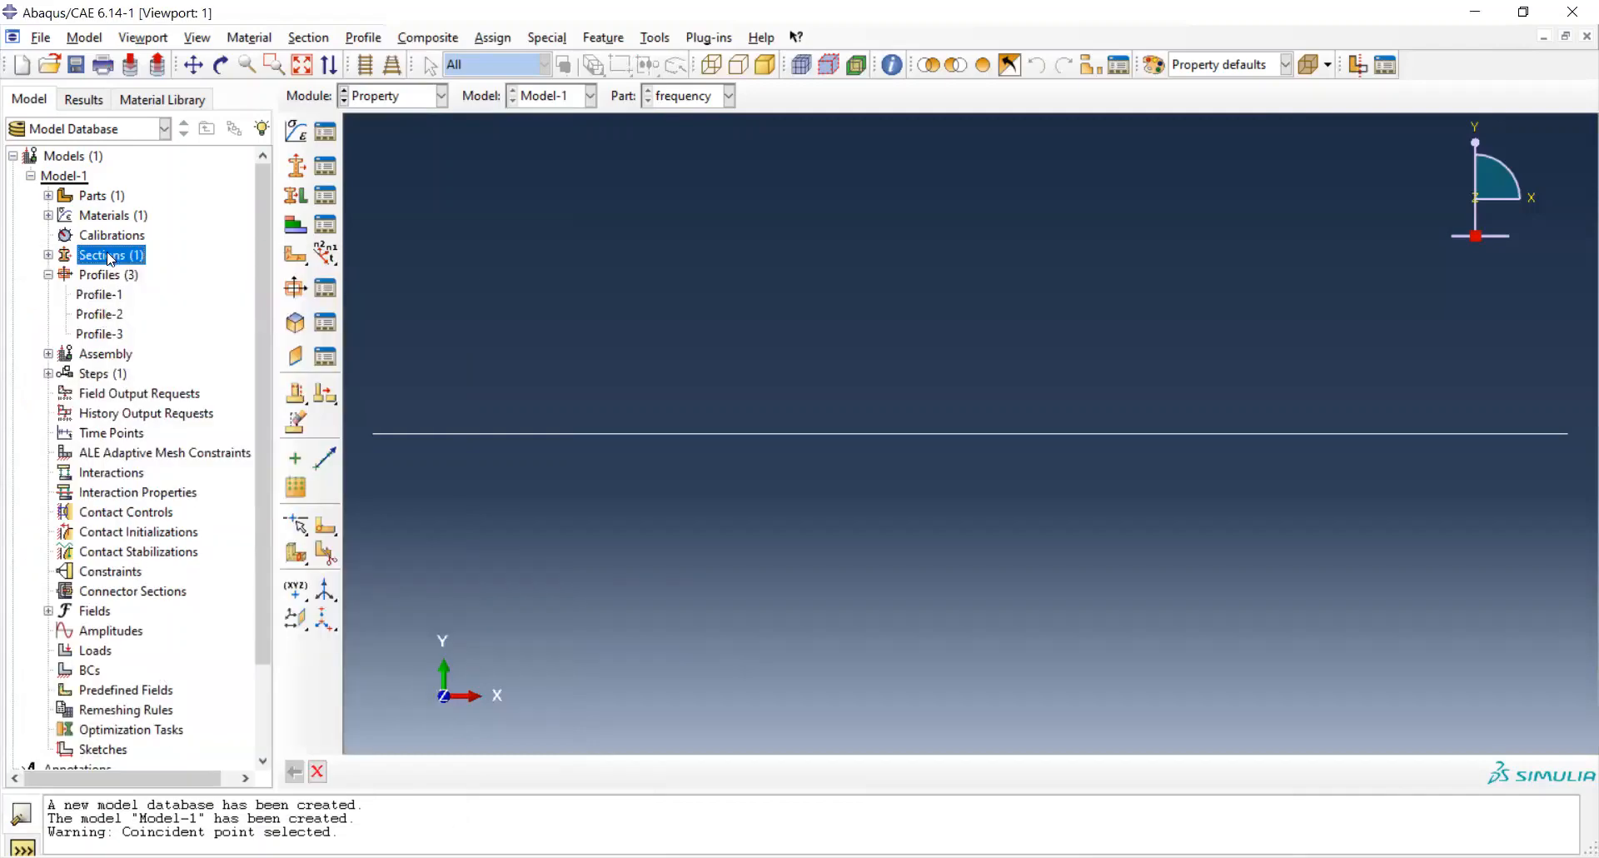
Create a second beam section using Profile-2 and Material-1, with a section Poisson's ratio of 0.3.
double_click(111, 254)
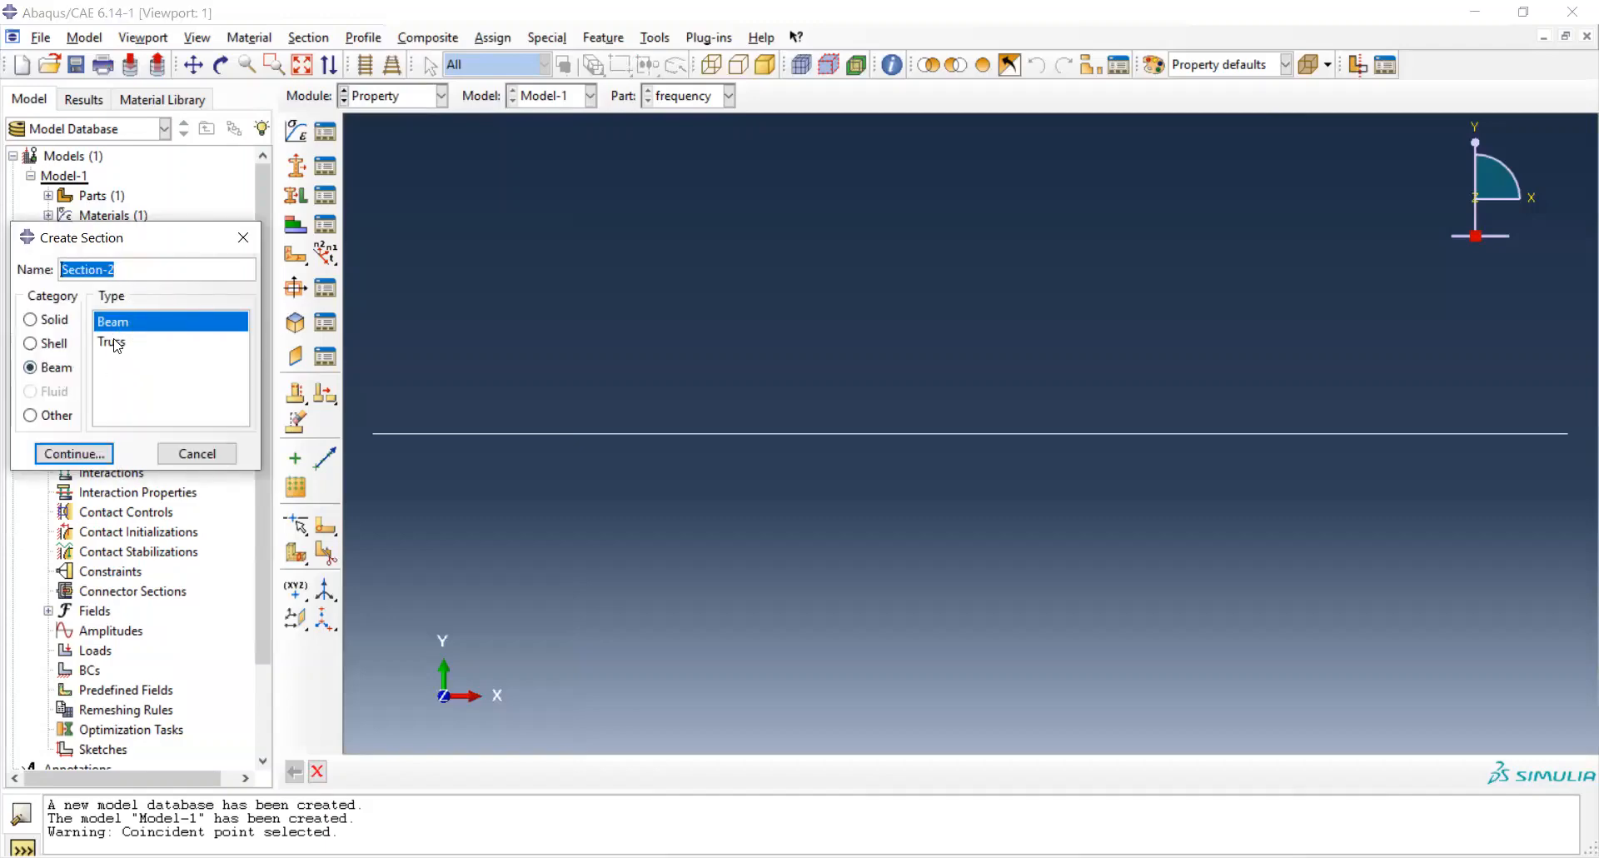
click(82, 460)
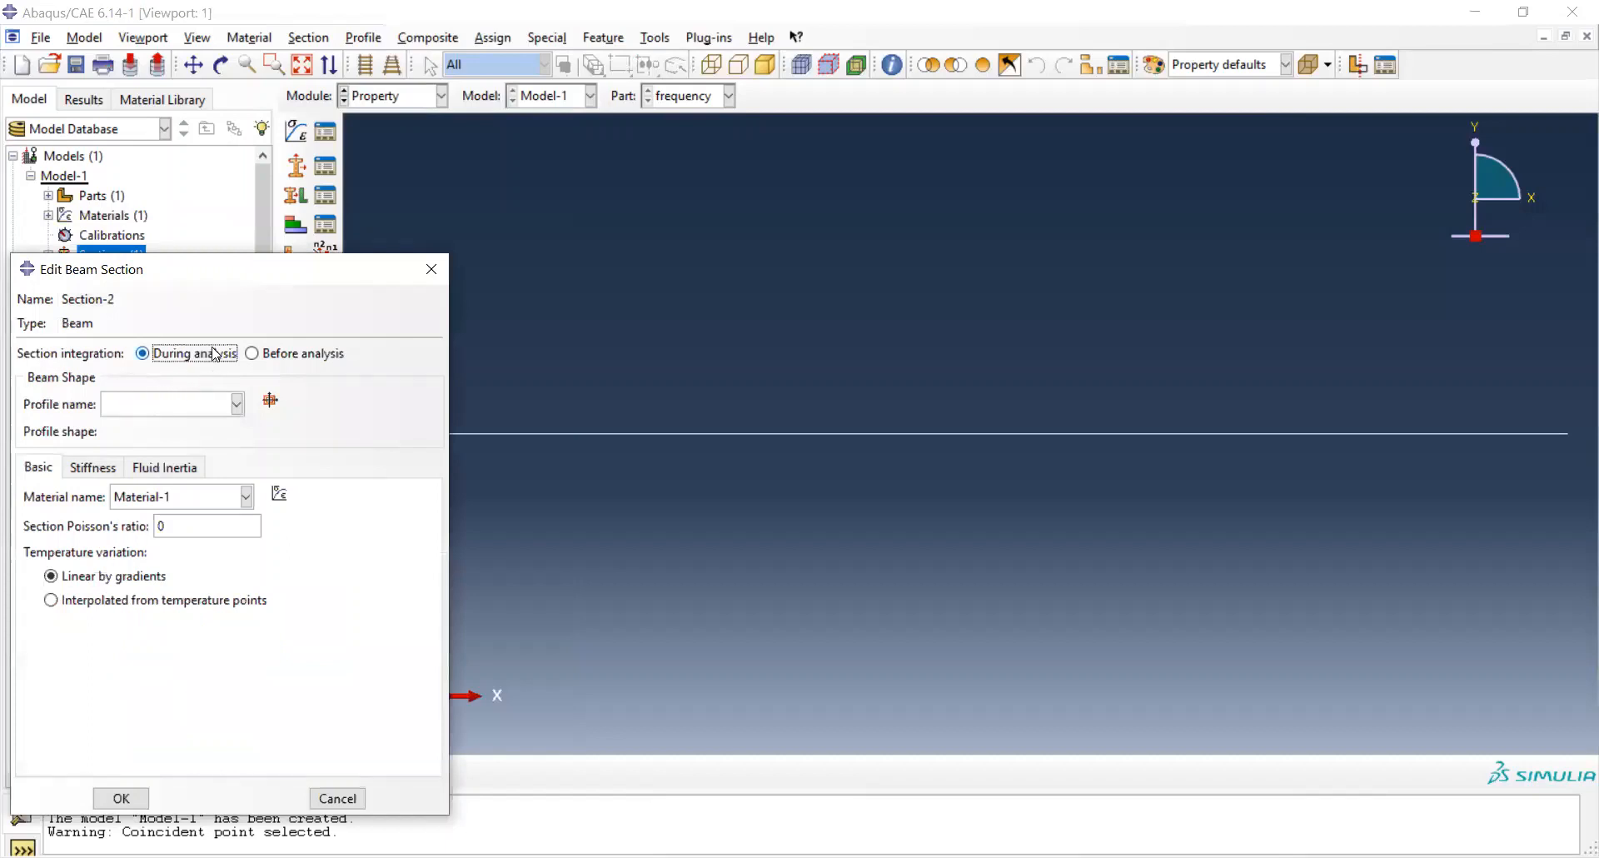
click(237, 404)
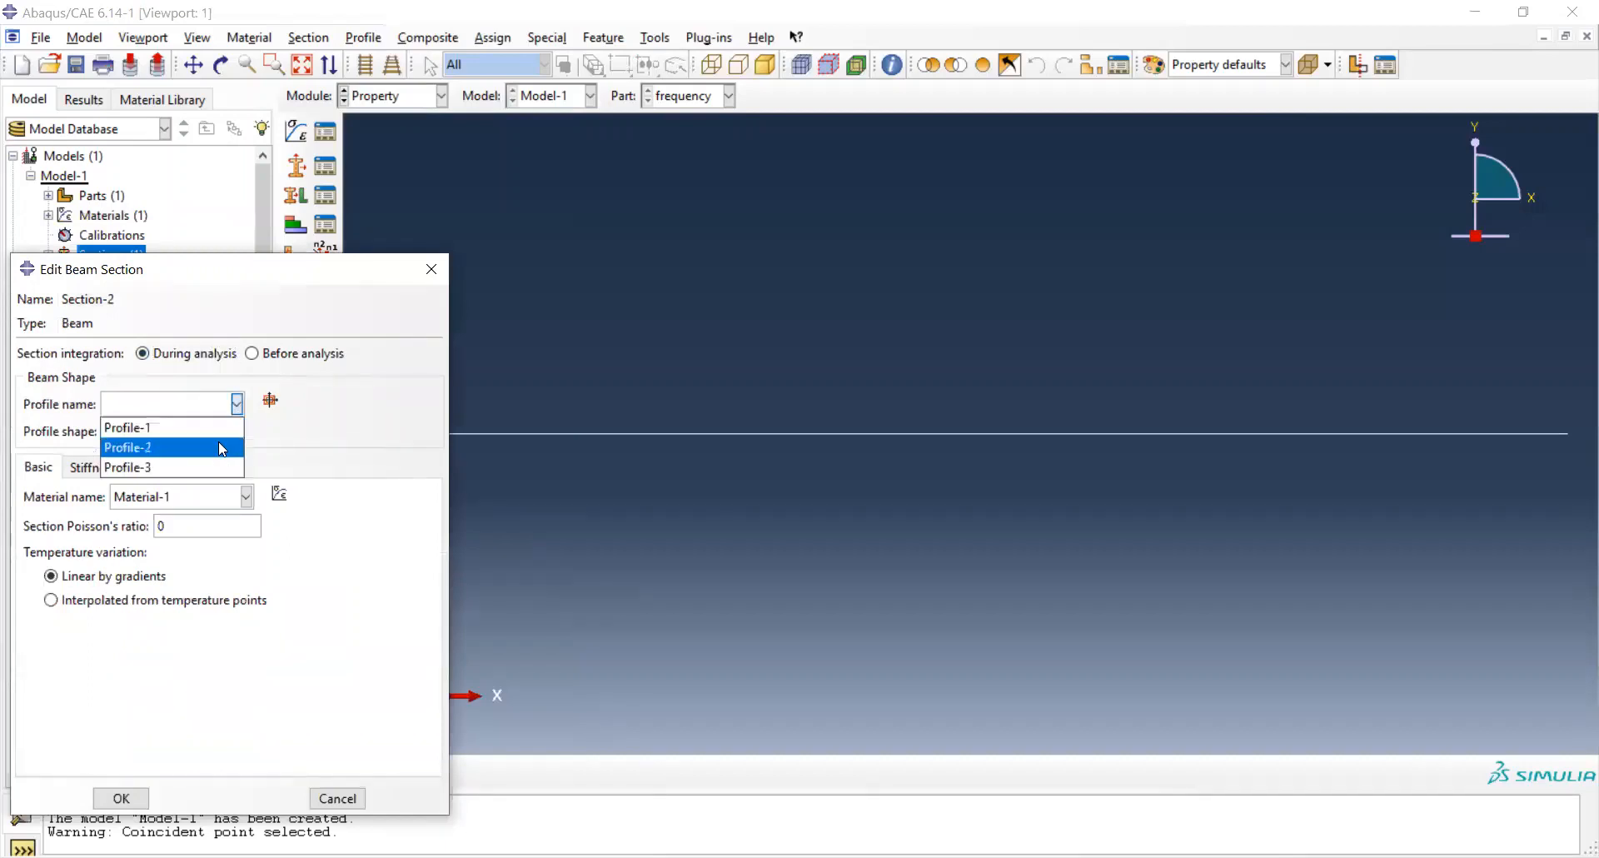
click(218, 445)
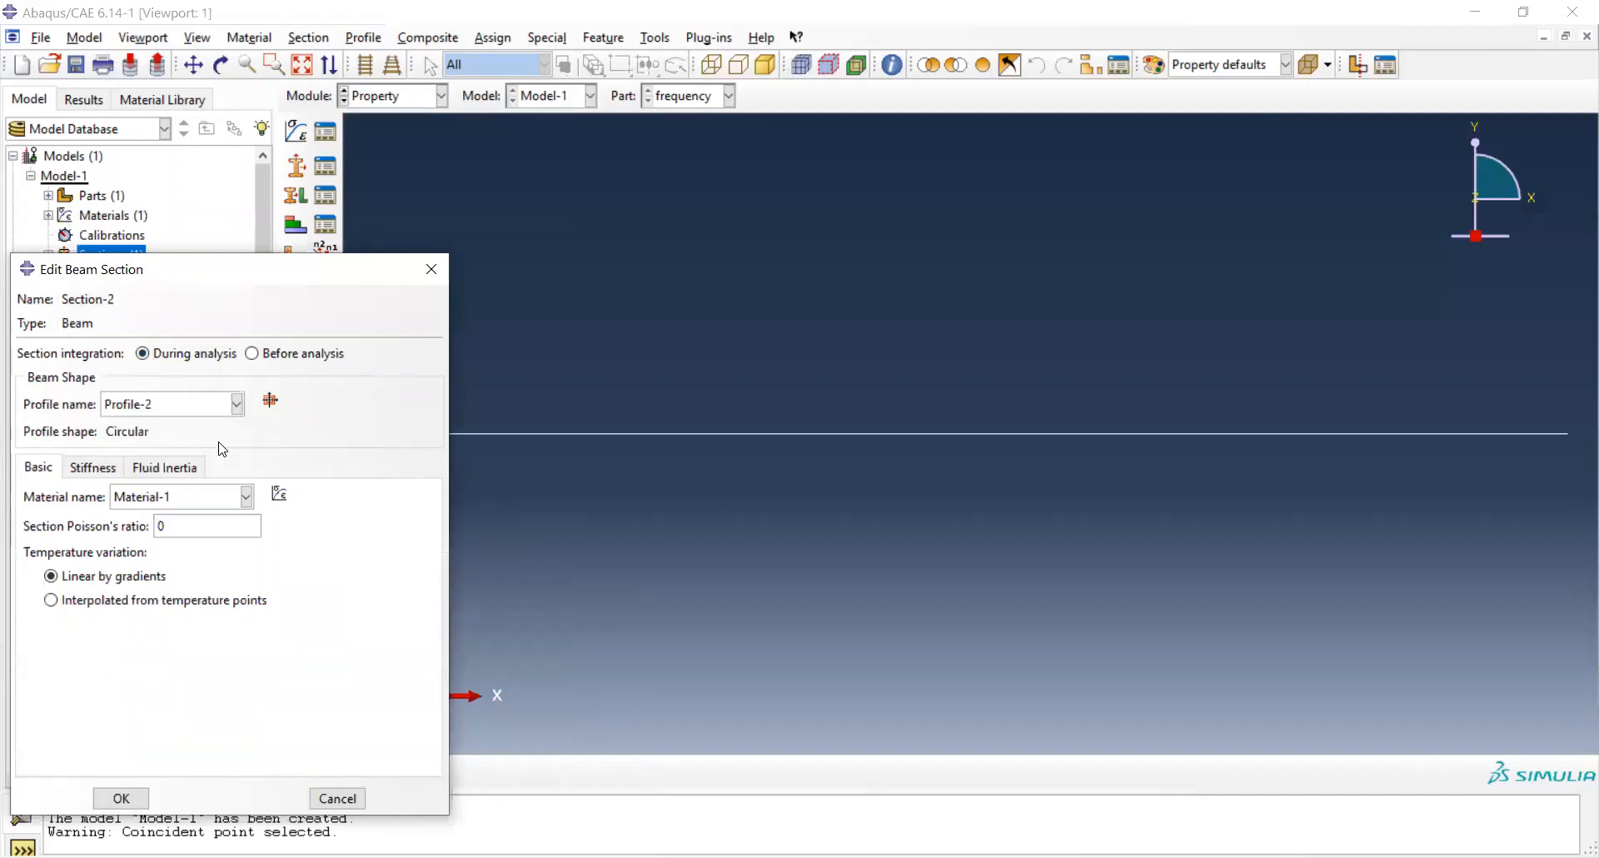
click(199, 528)
text(.3)
click(121, 799)
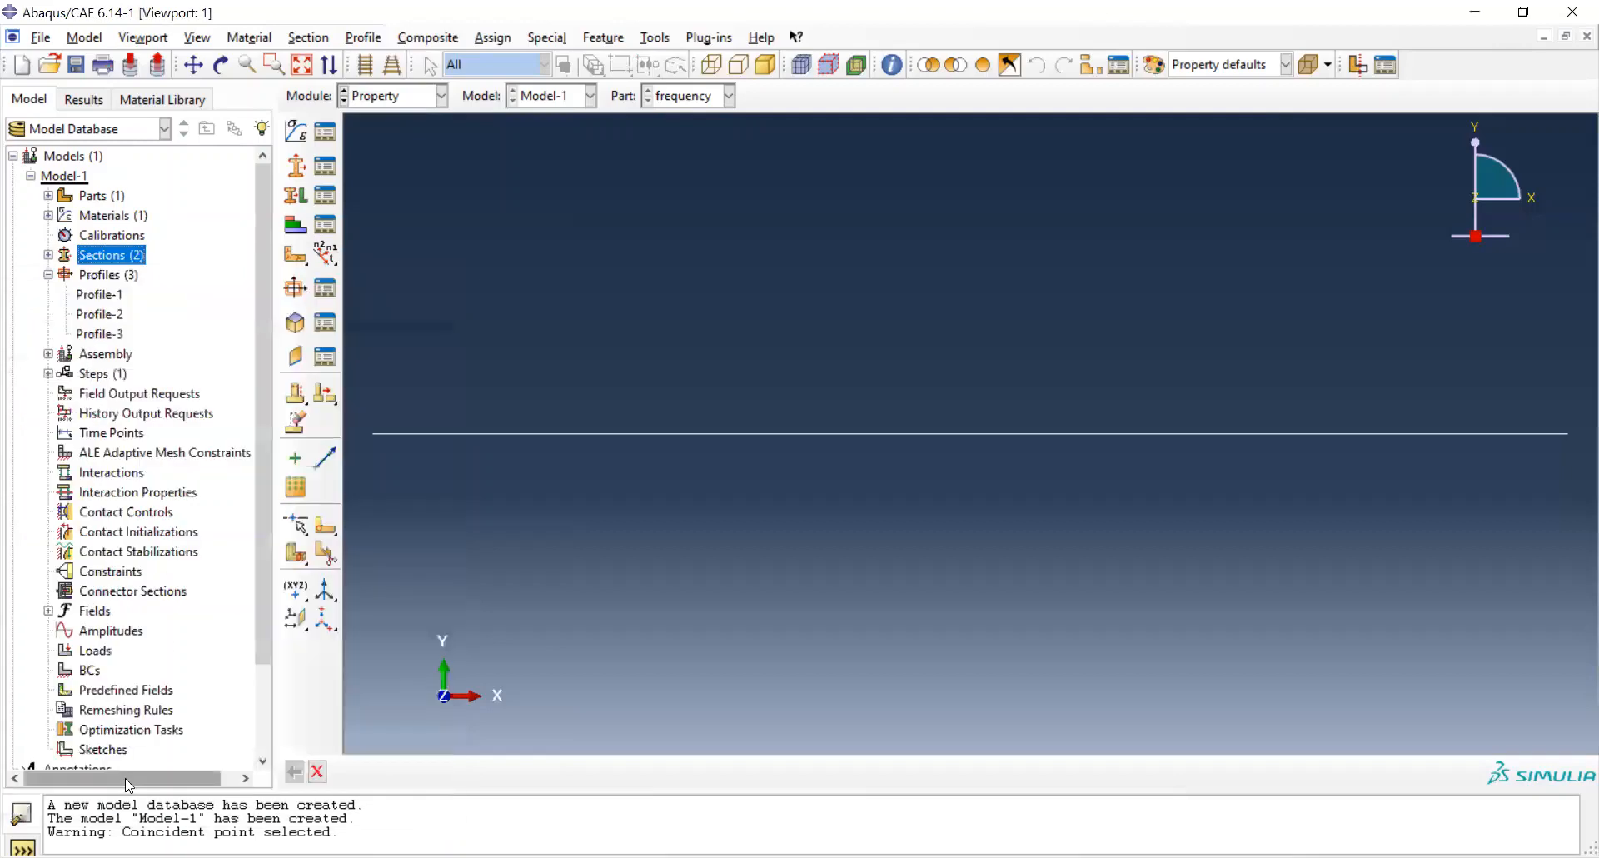
Create a third beam section using Profile-3 and Material-1, with a section Poisson's ratio of 0.3.
double_click(126, 265)
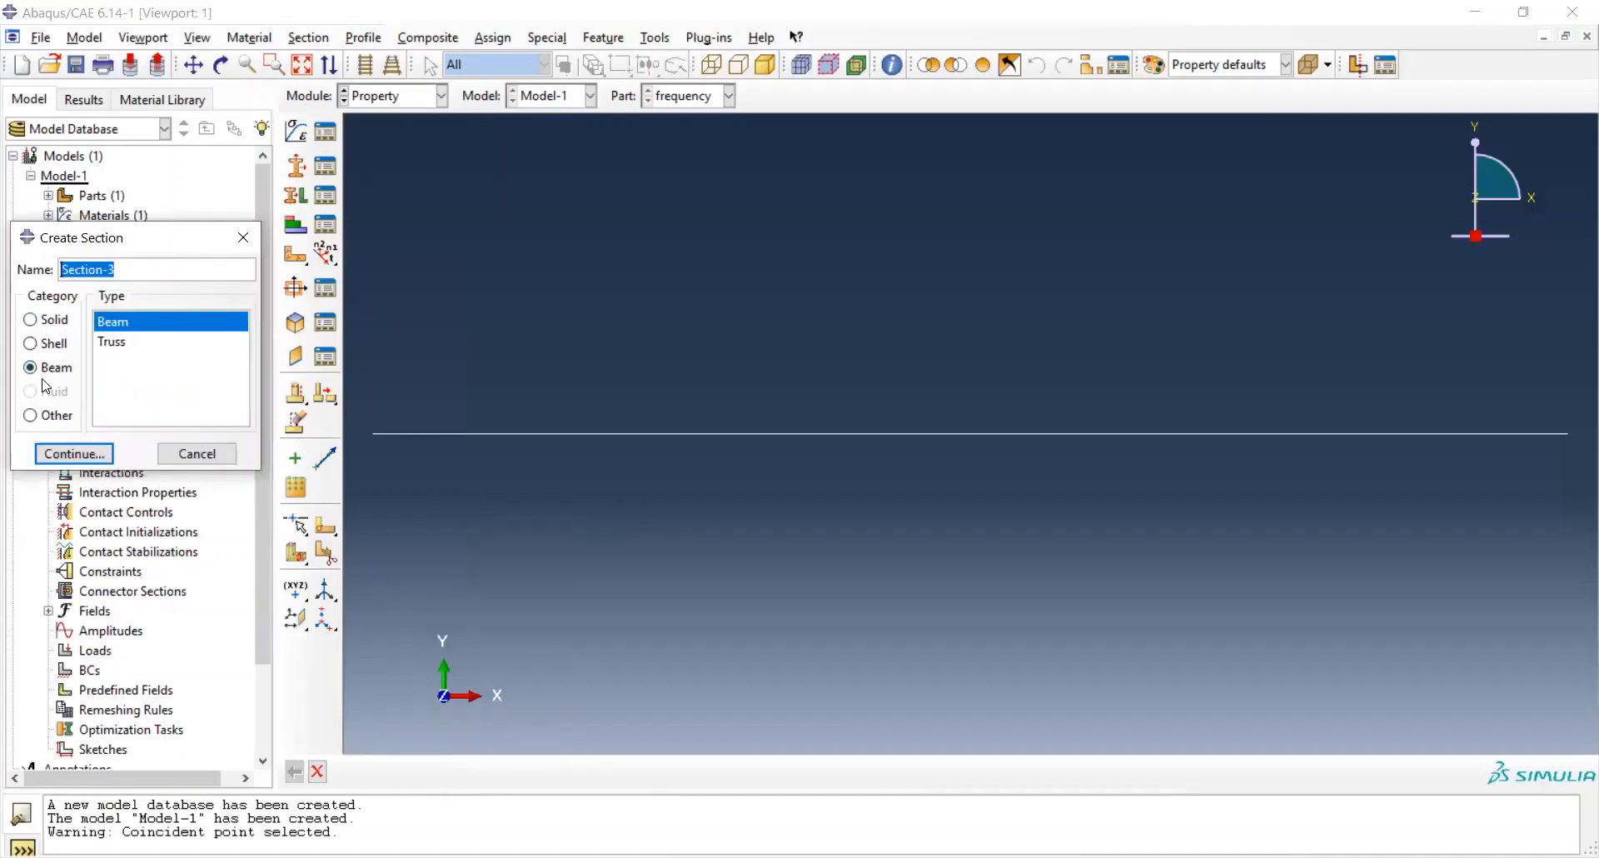
click(86, 455)
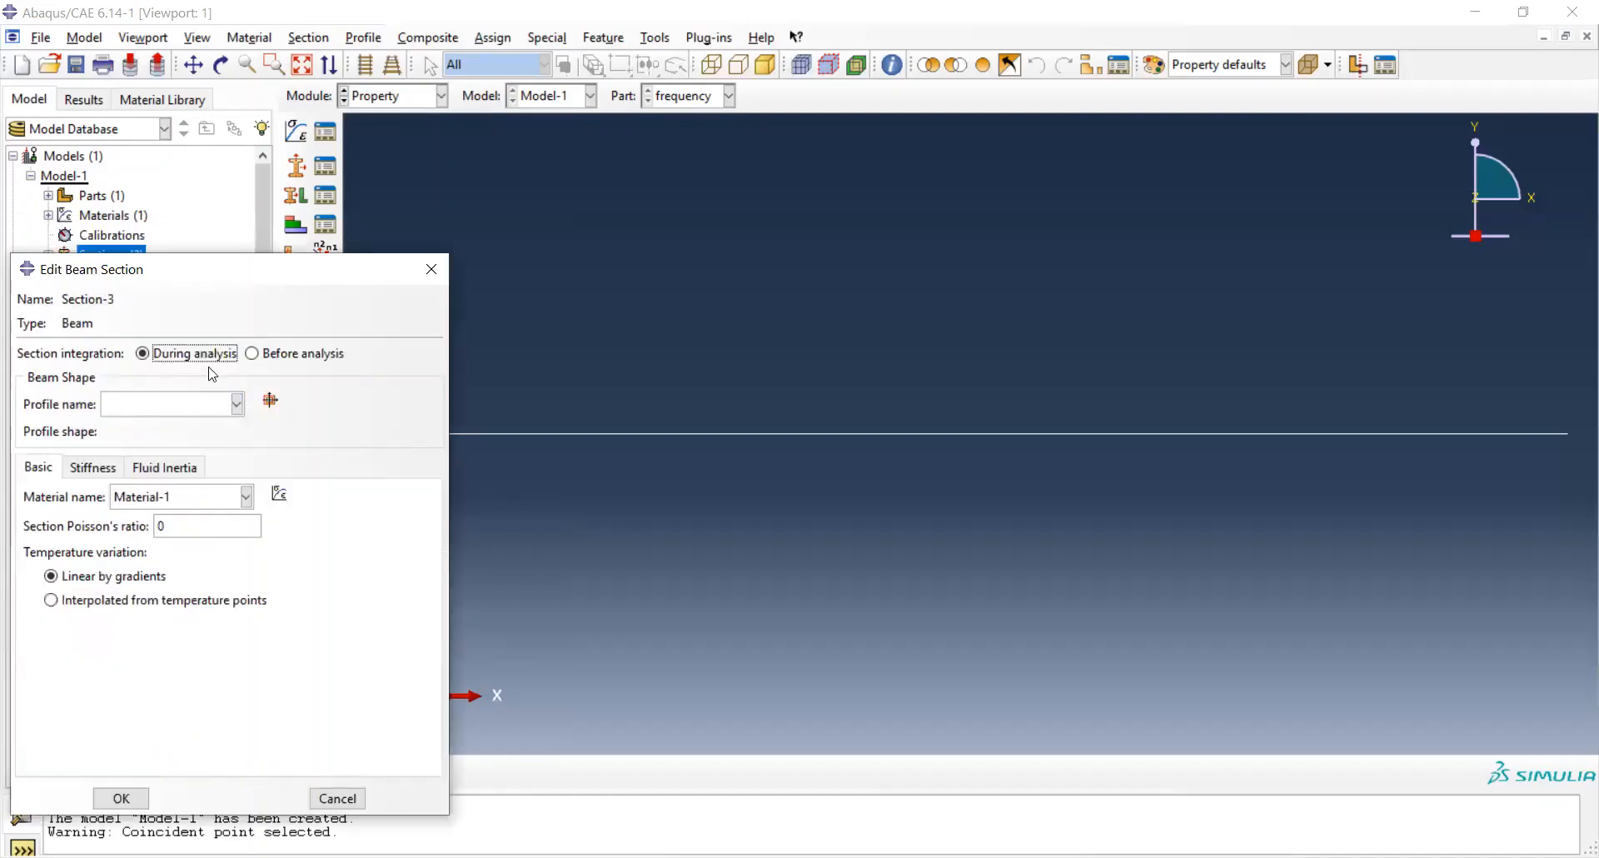
click(236, 403)
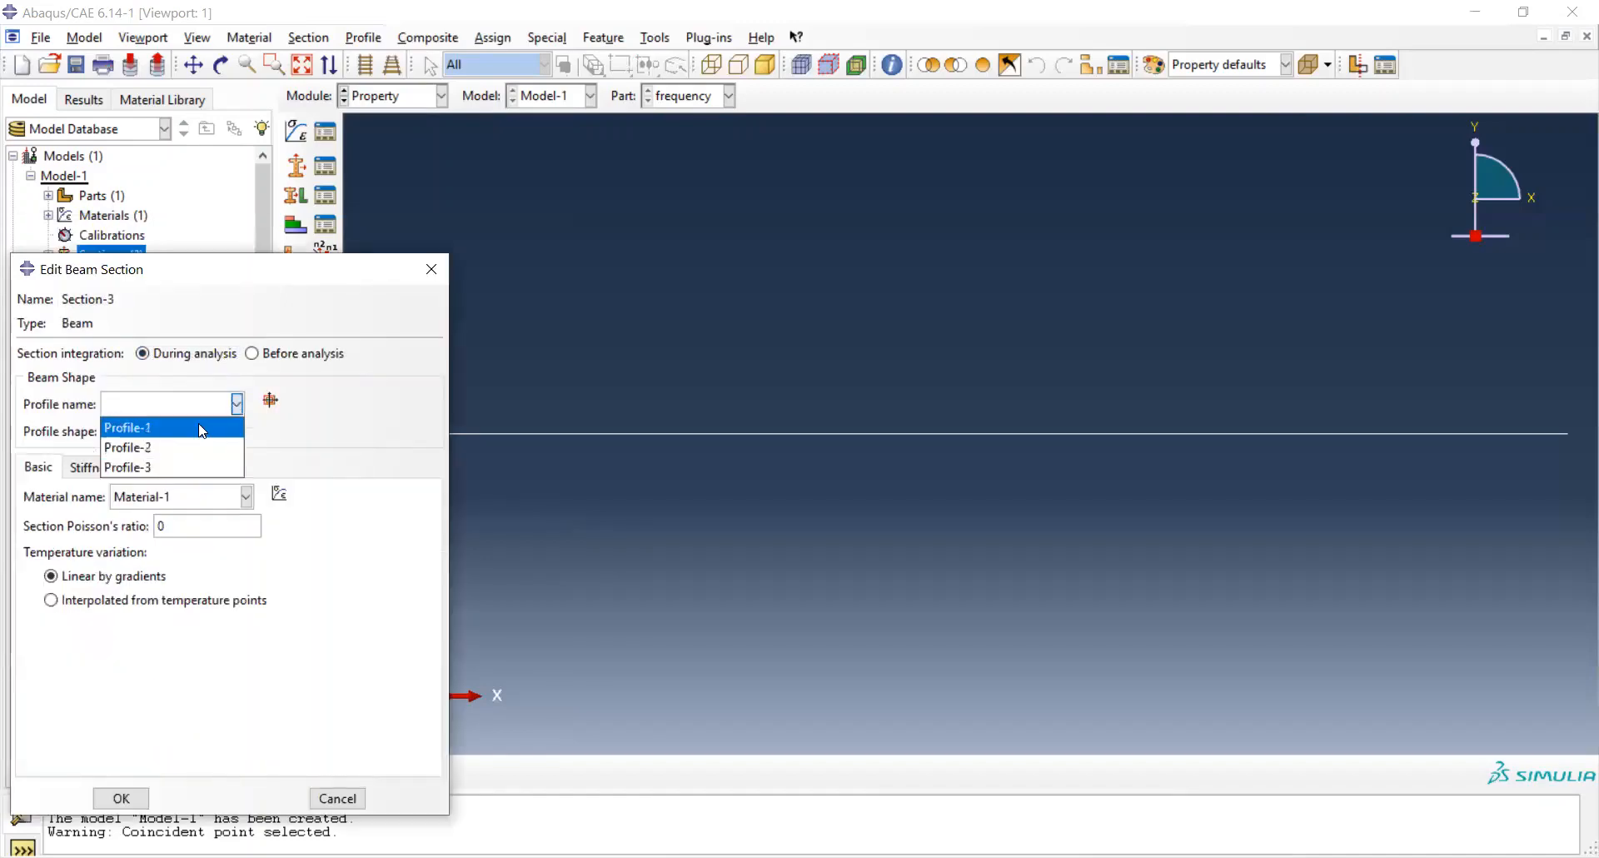
click(195, 466)
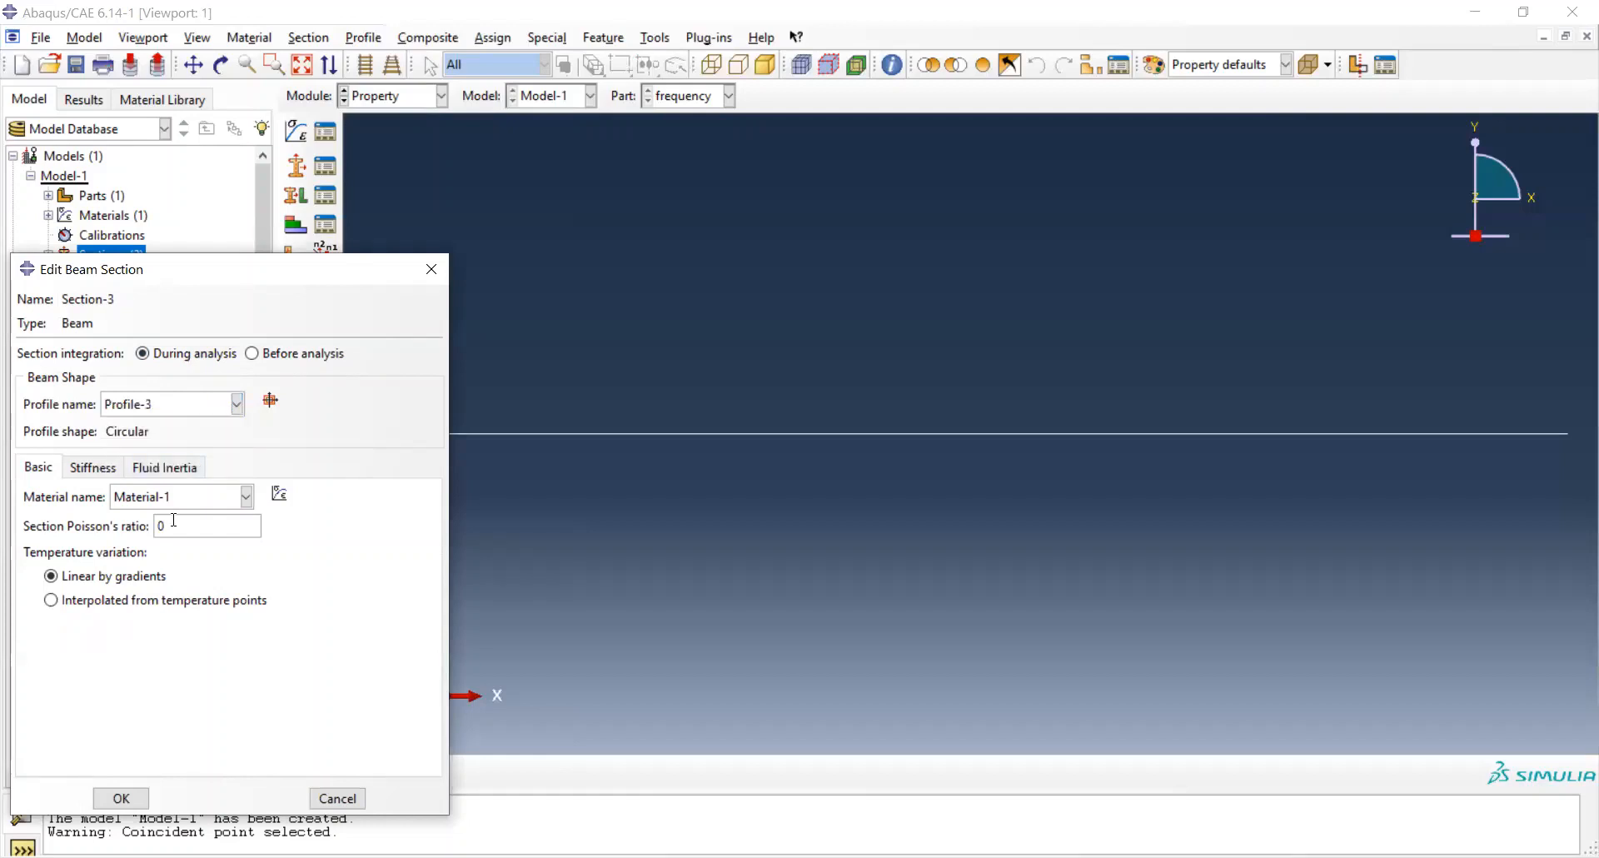
click(204, 526)
text(.3)
click(121, 798)
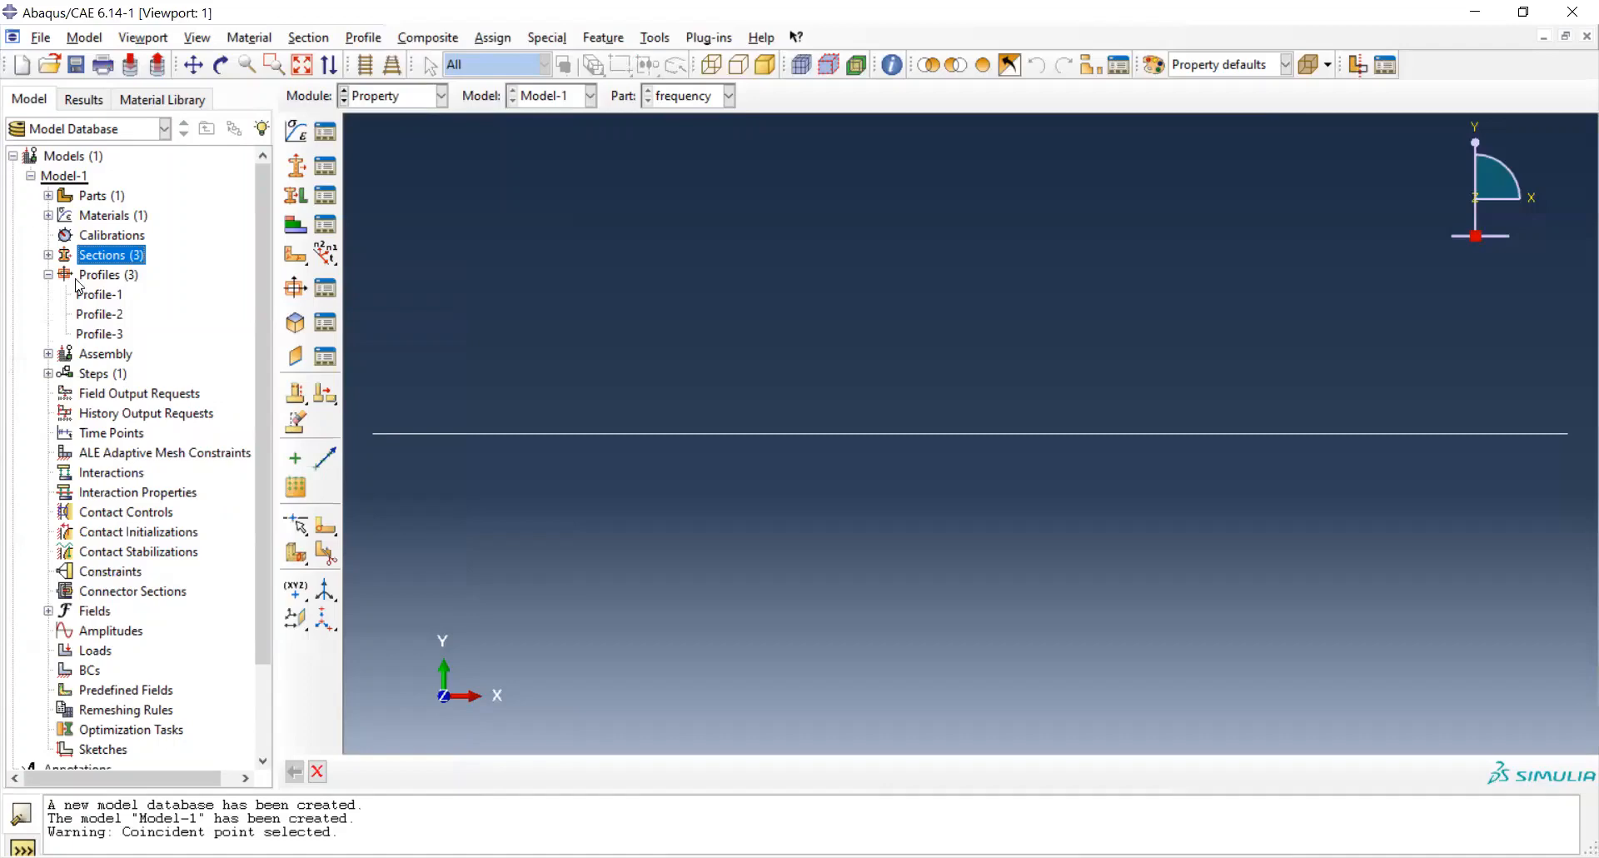
Assign Section-1 to the two outermost segments at both ends of the frequency part, without creating a set.
click(48, 254)
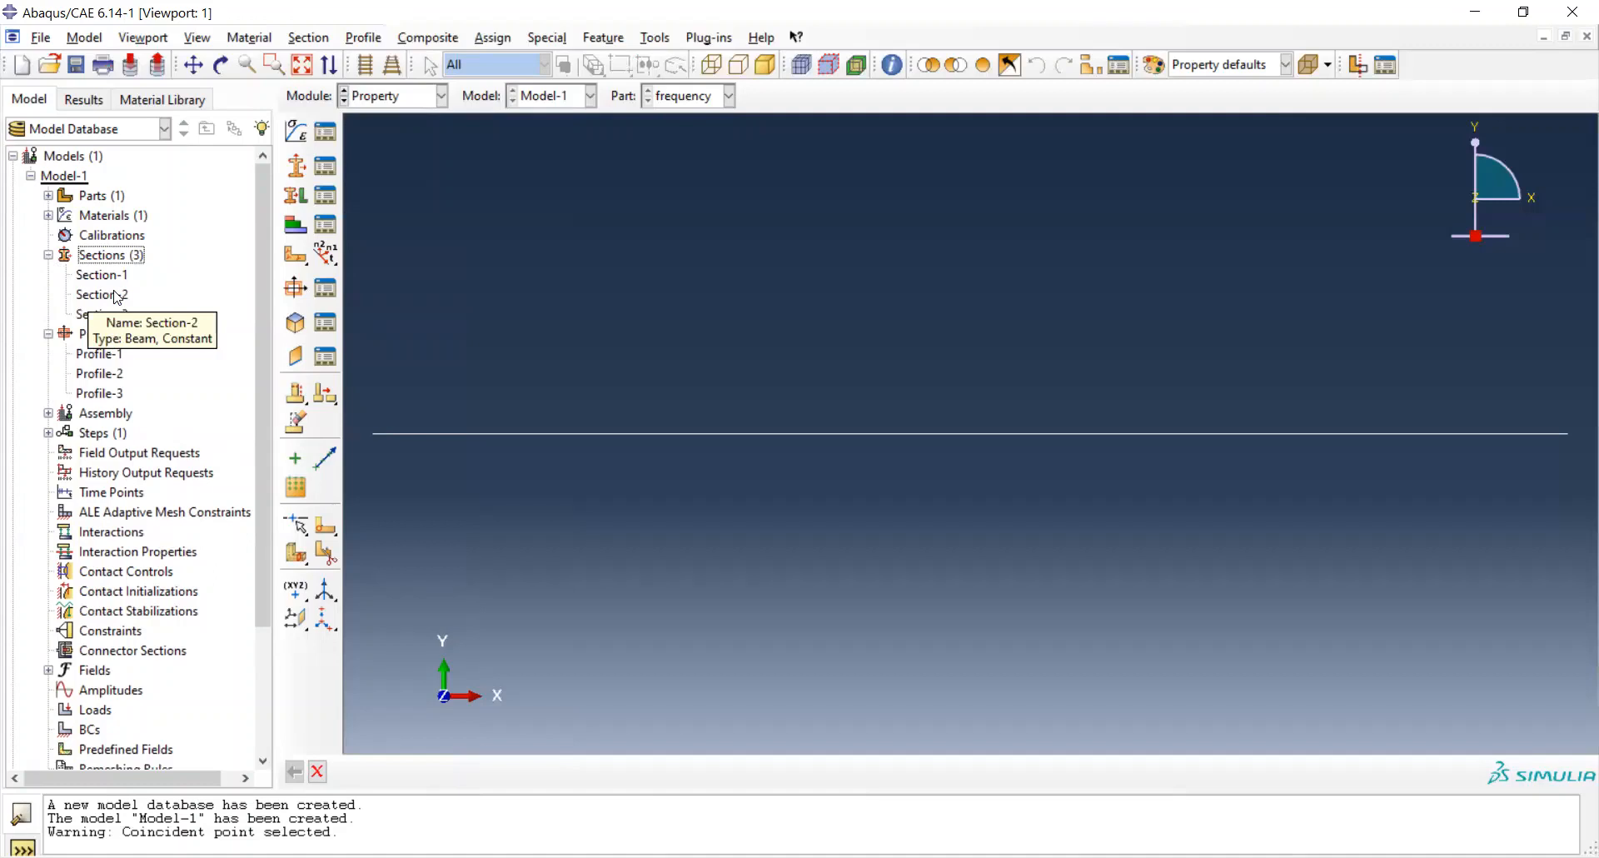
click(49, 196)
click(66, 216)
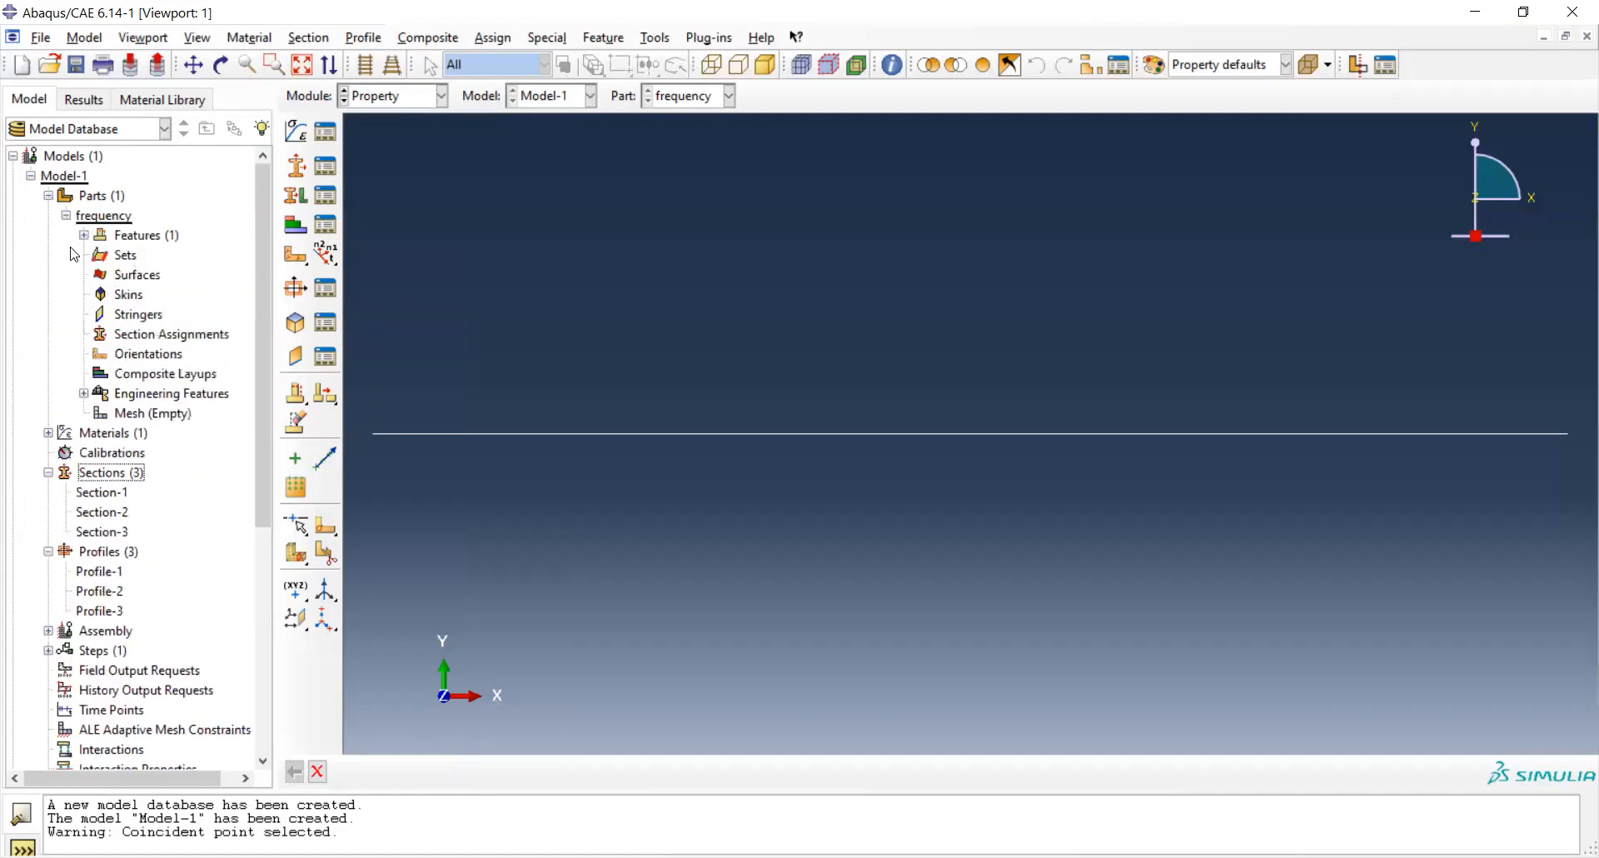
double_click(164, 337)
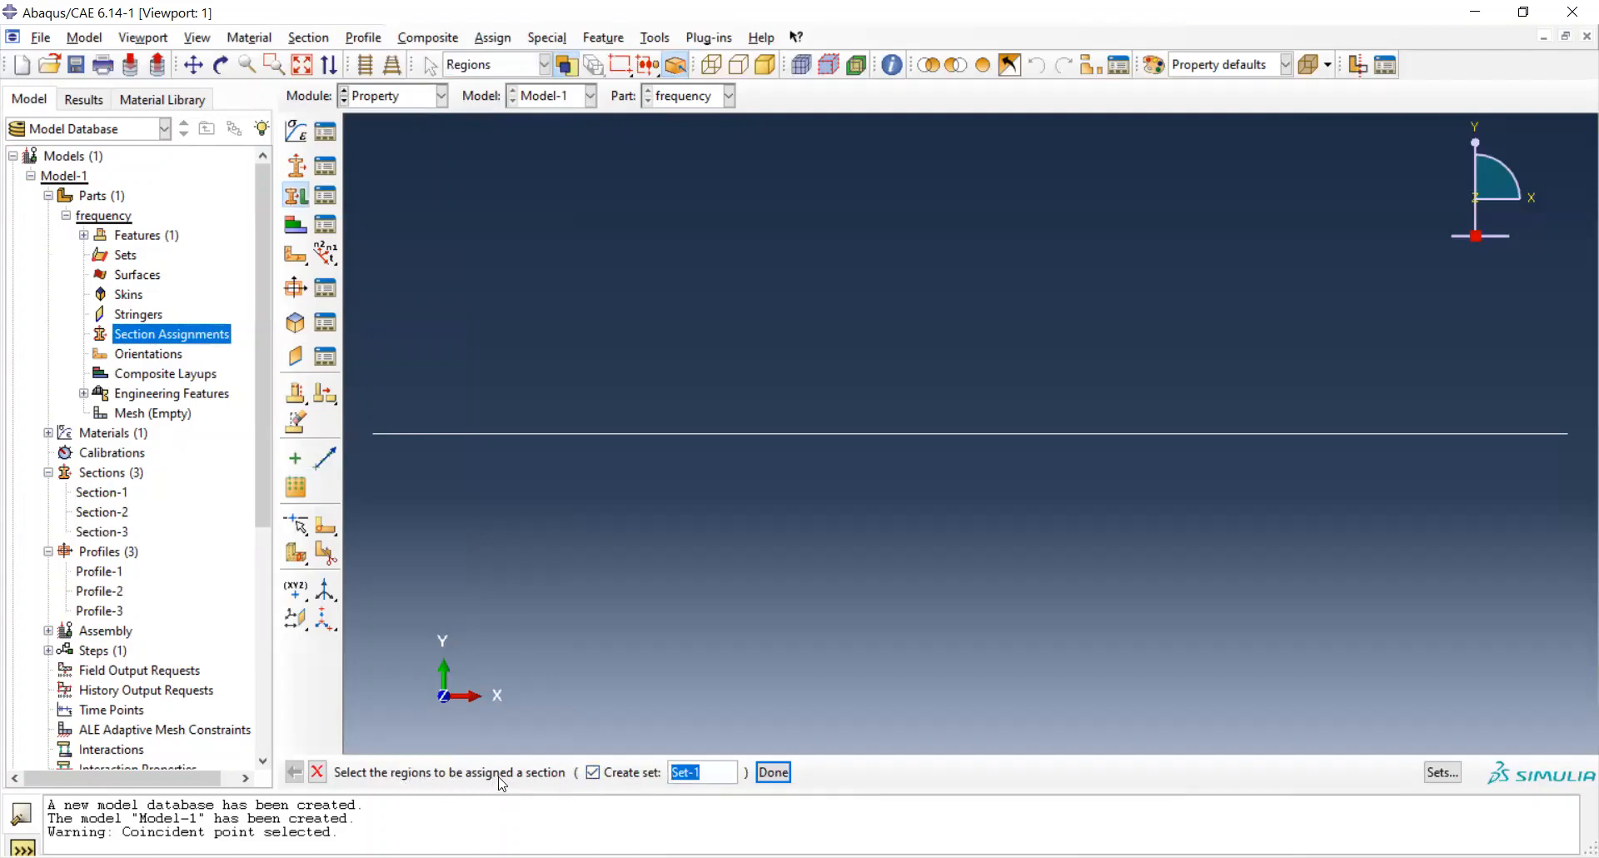
click(594, 773)
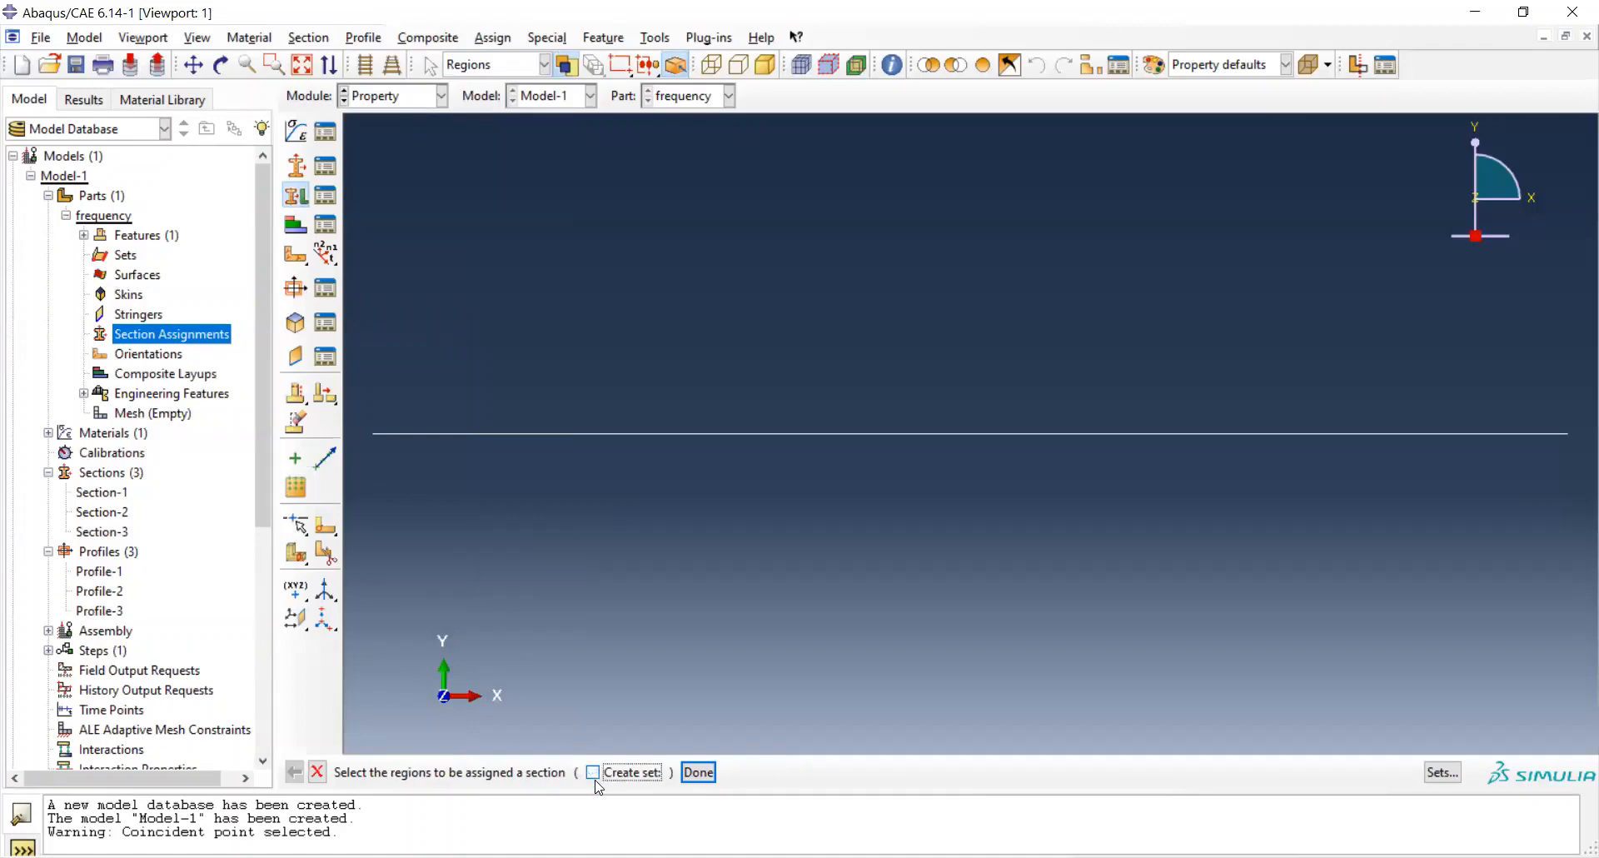
click(392, 436)
click(1541, 435)
click(706, 772)
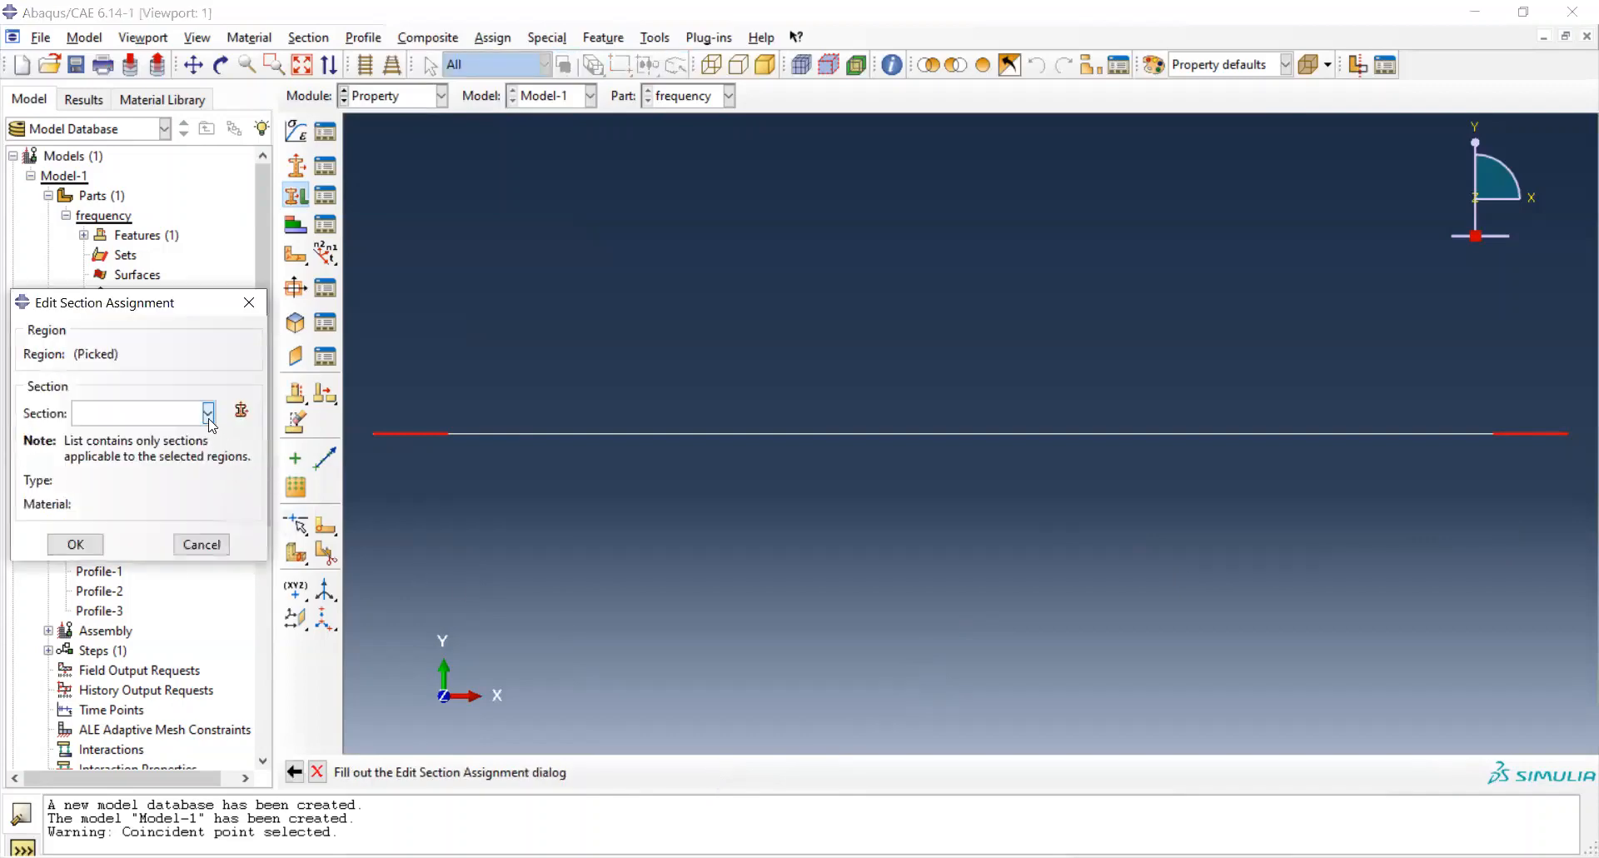
click(208, 413)
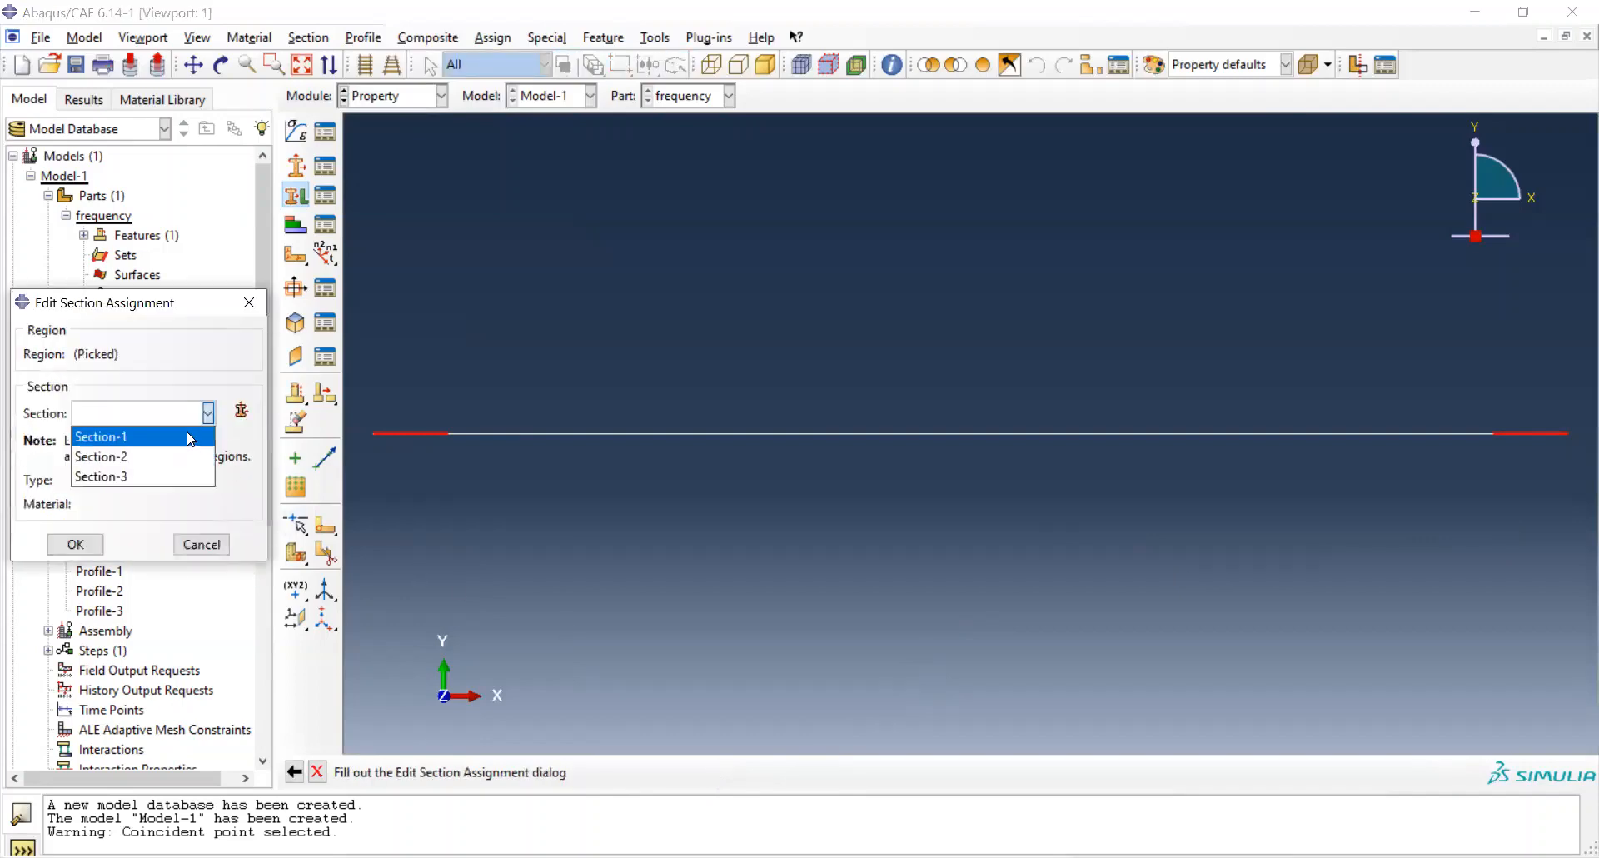
click(188, 434)
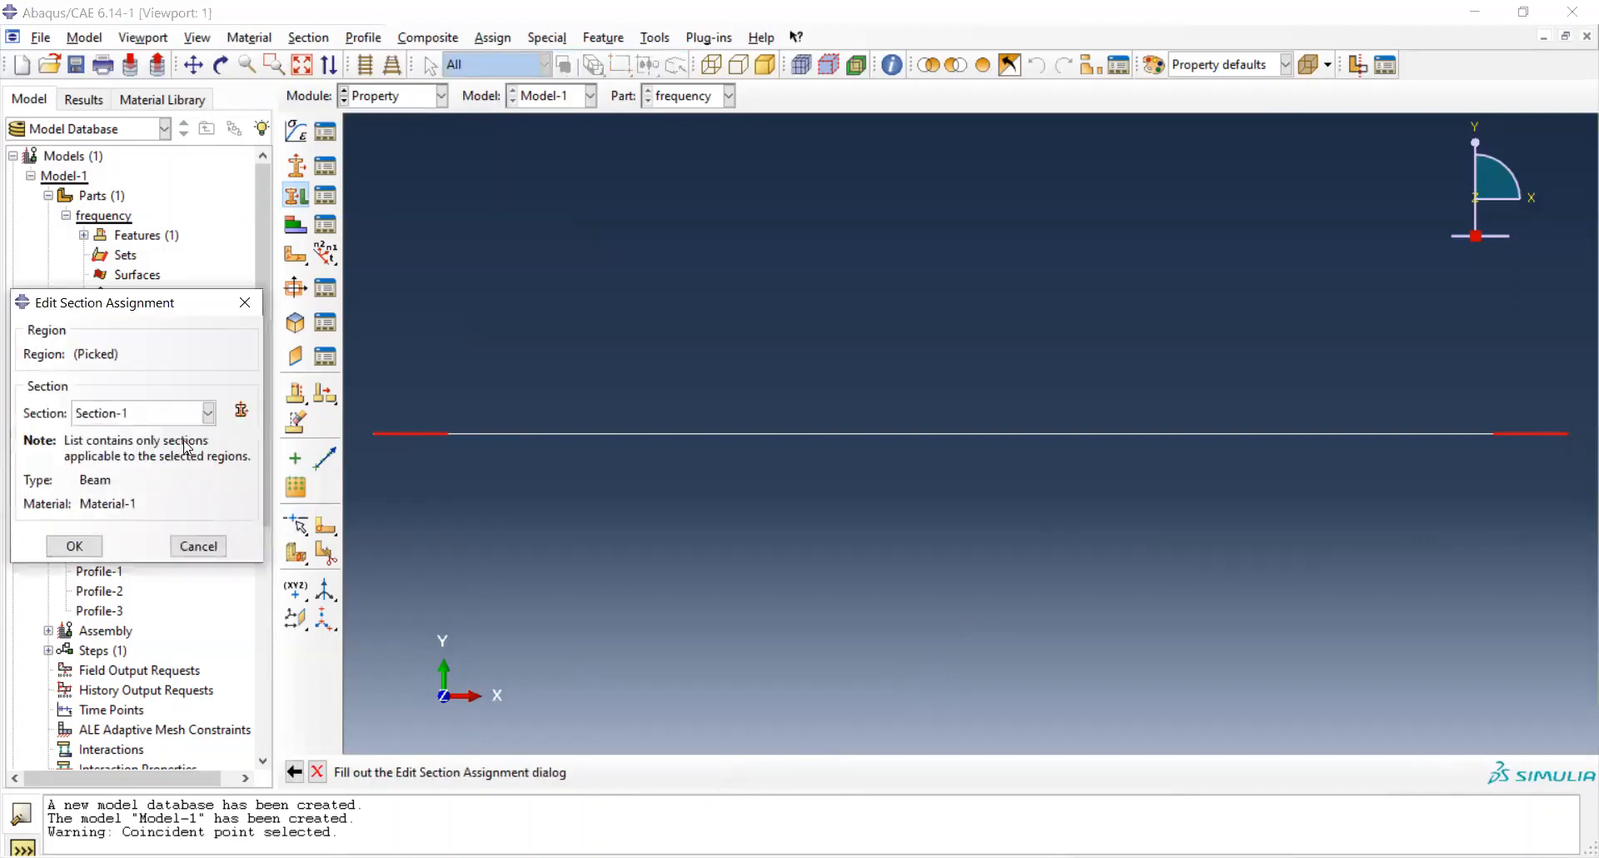
click(74, 547)
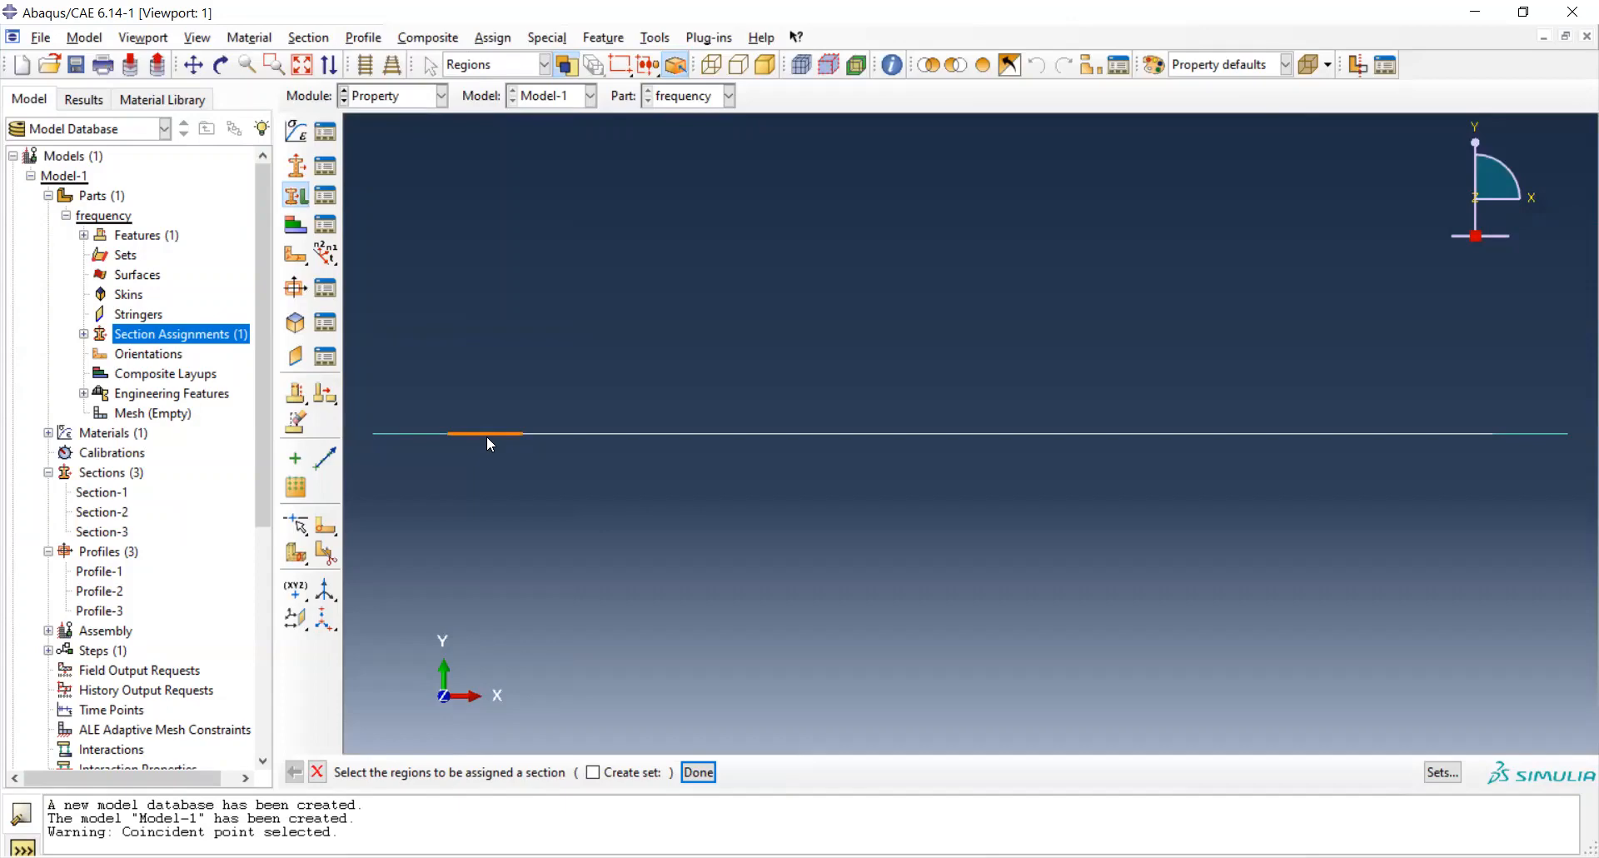
Assign Section-2 to the two adjoining wire segments that follow the left end segment.
shift+click(570, 438)
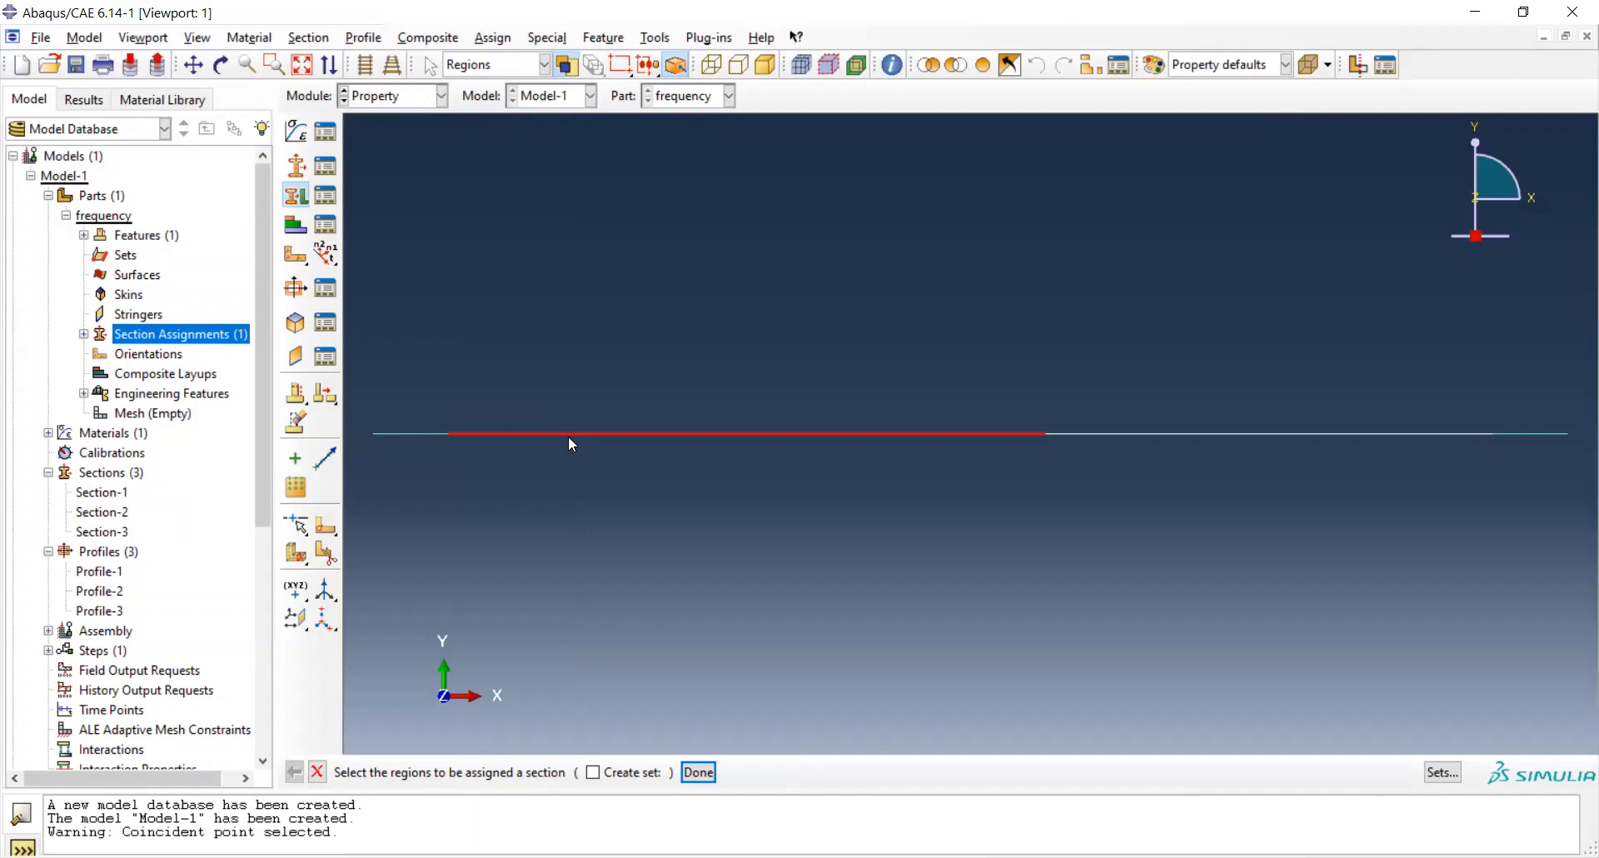
click(700, 773)
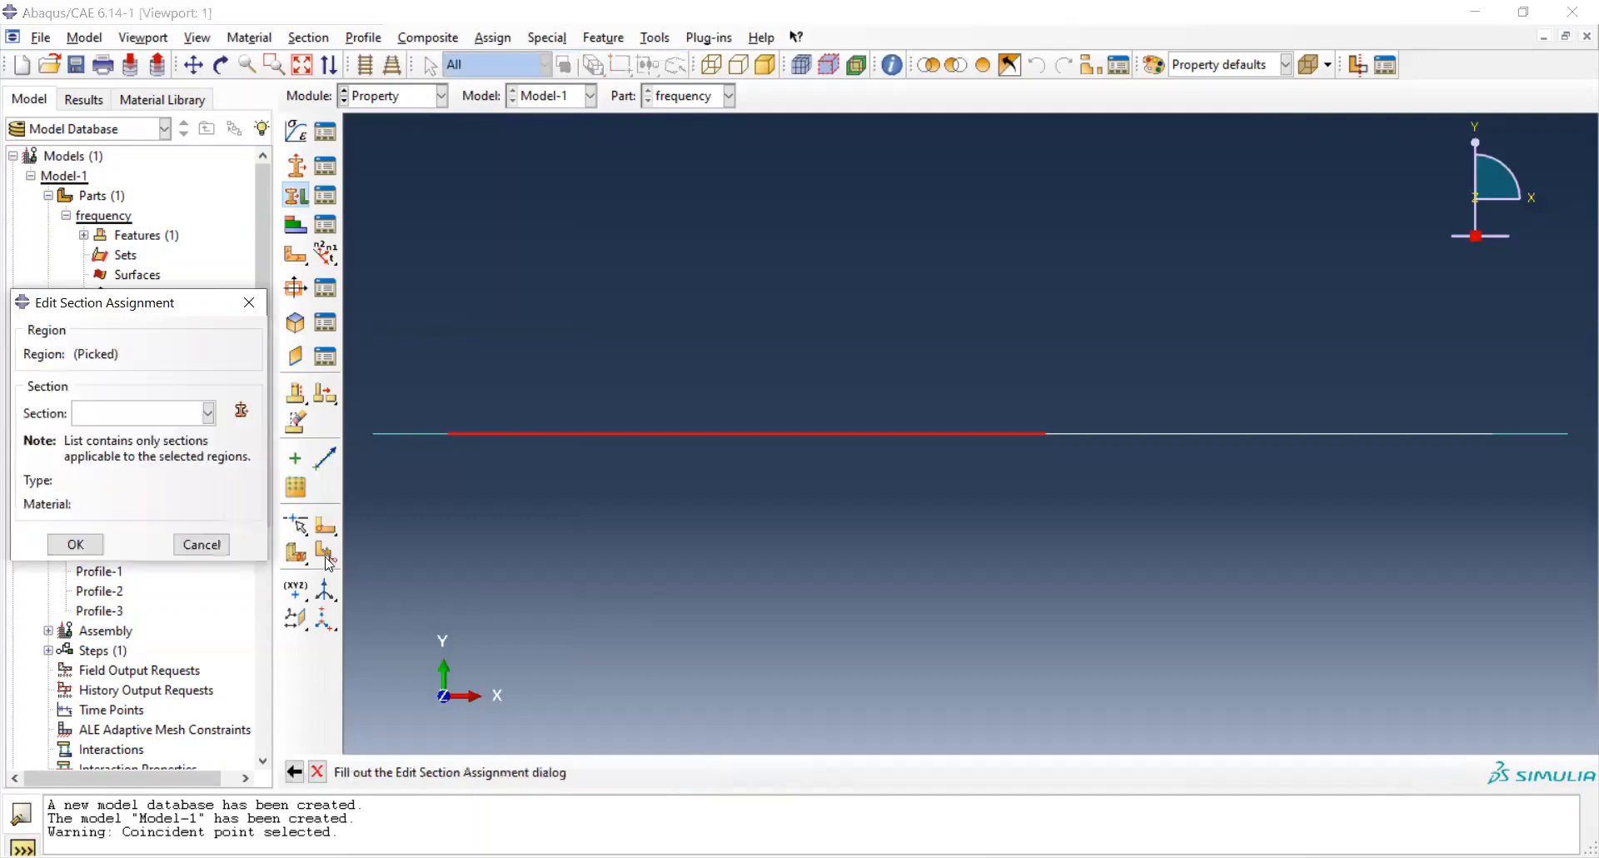
click(209, 412)
click(92, 456)
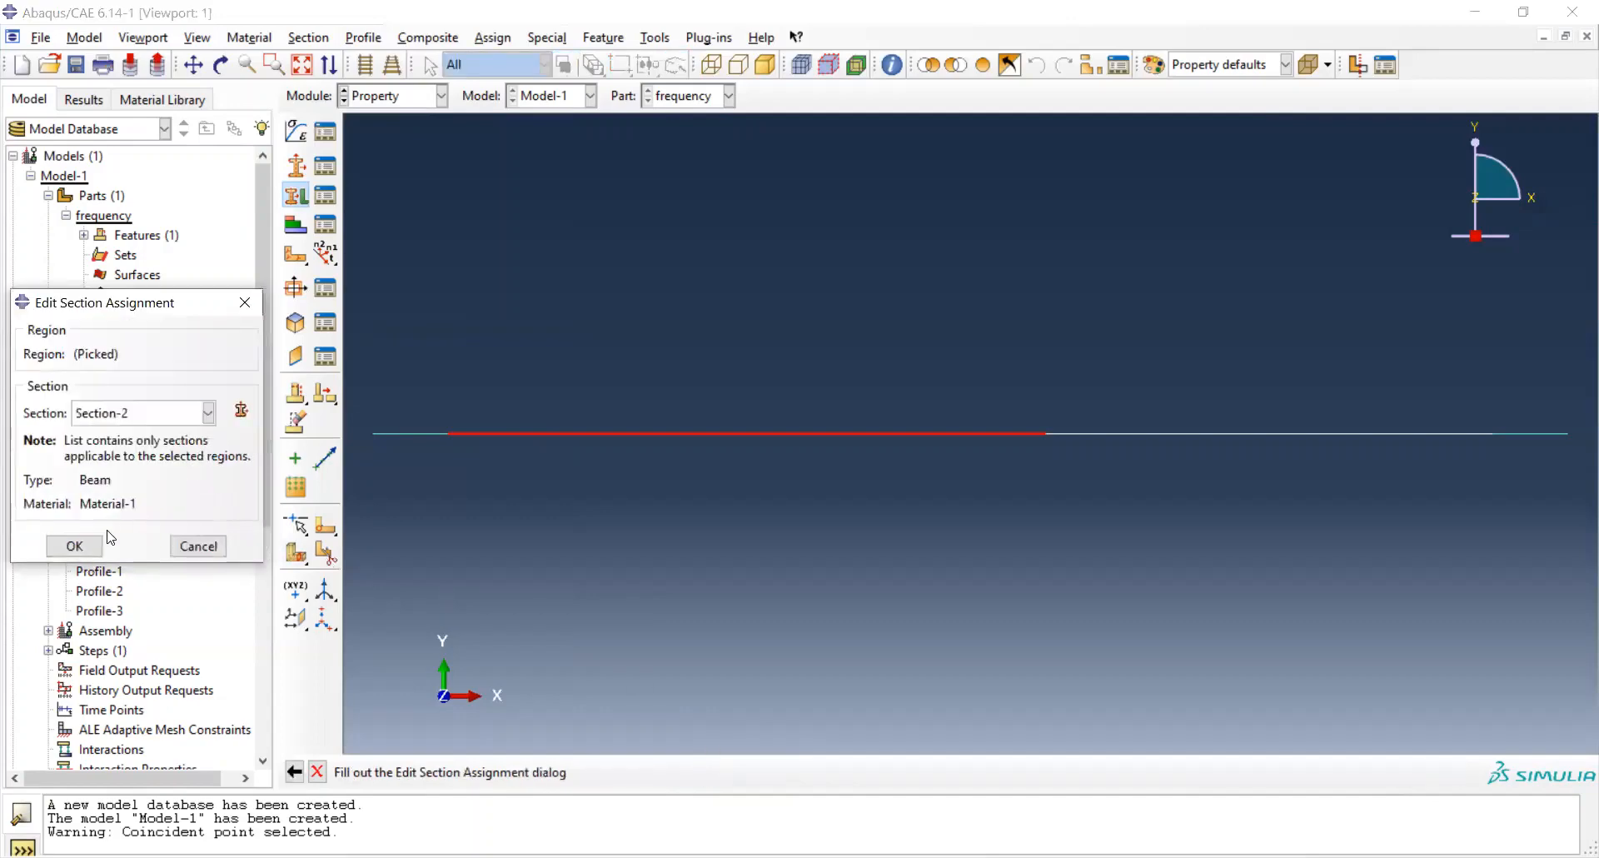
click(94, 547)
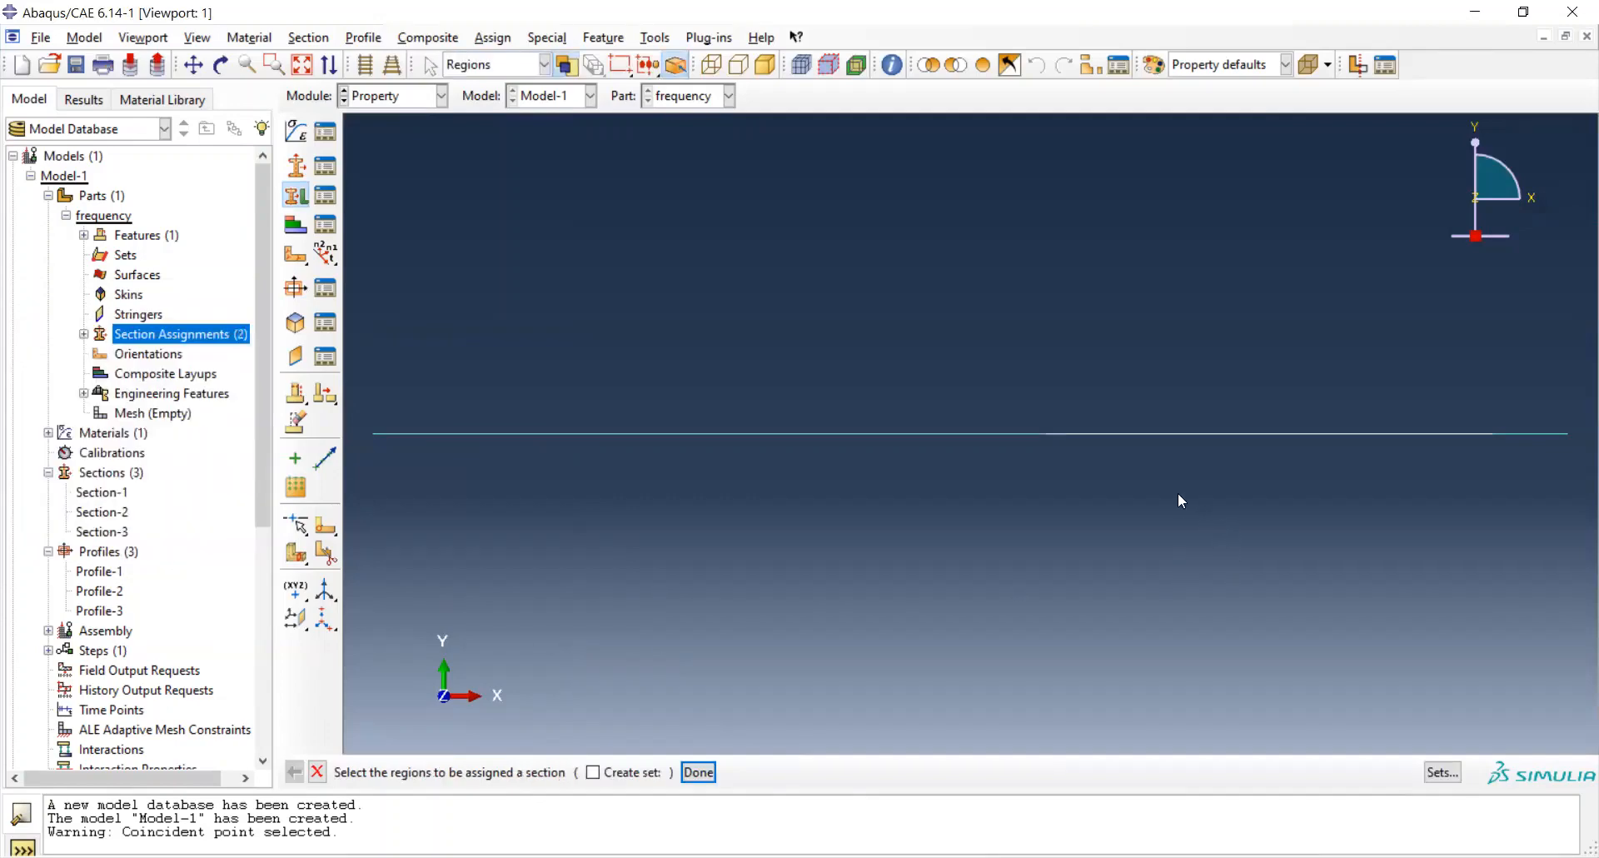
Assign Section-3 to the two remaining wire segments before the right end segment.
click(1101, 438)
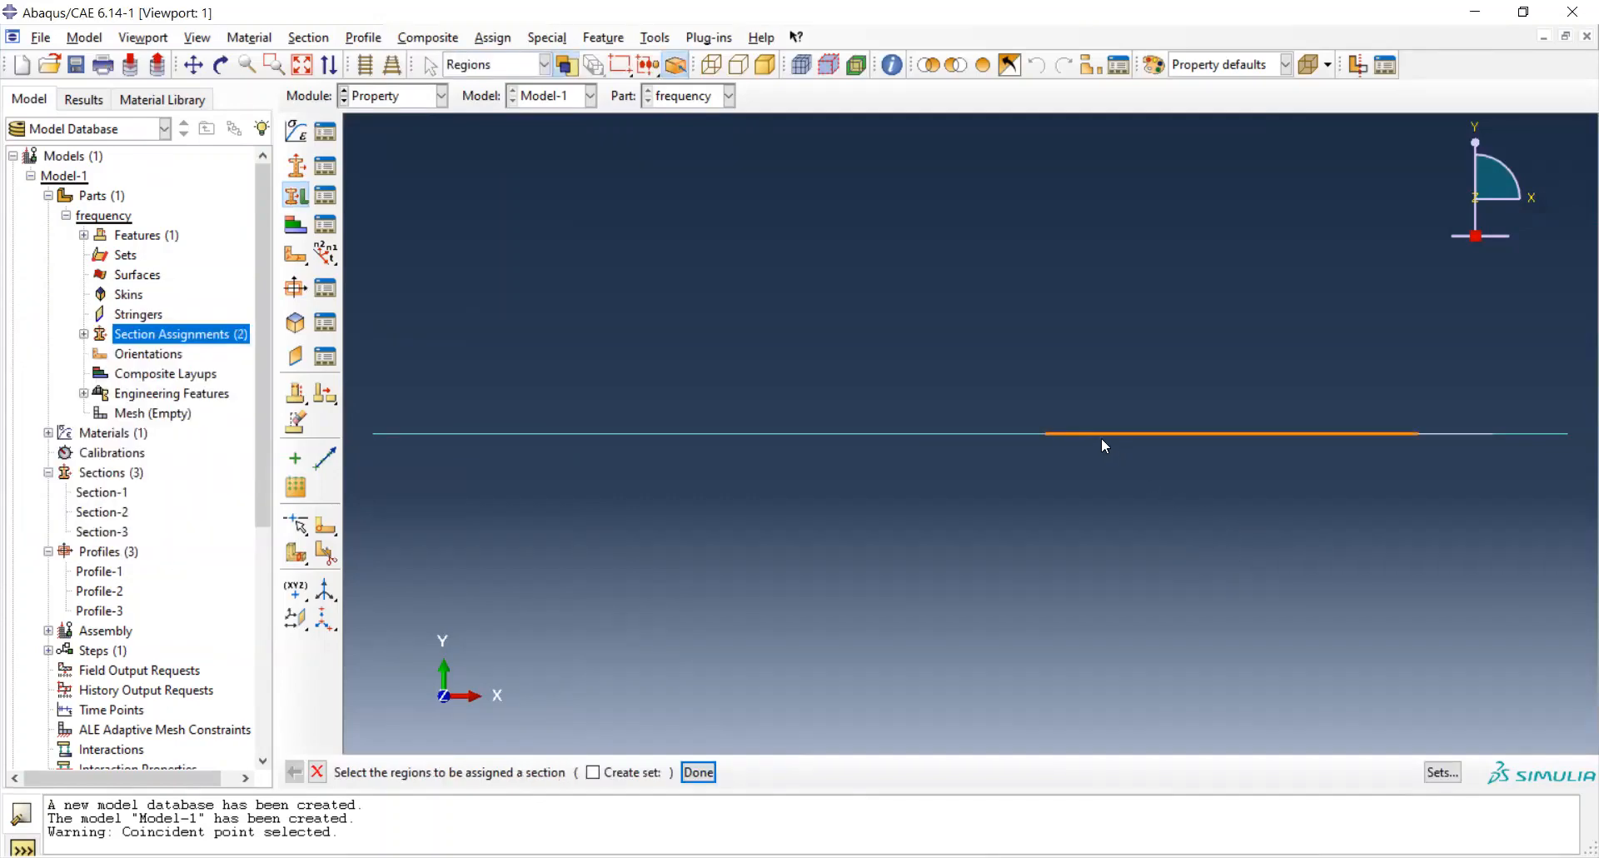
click(1101, 437)
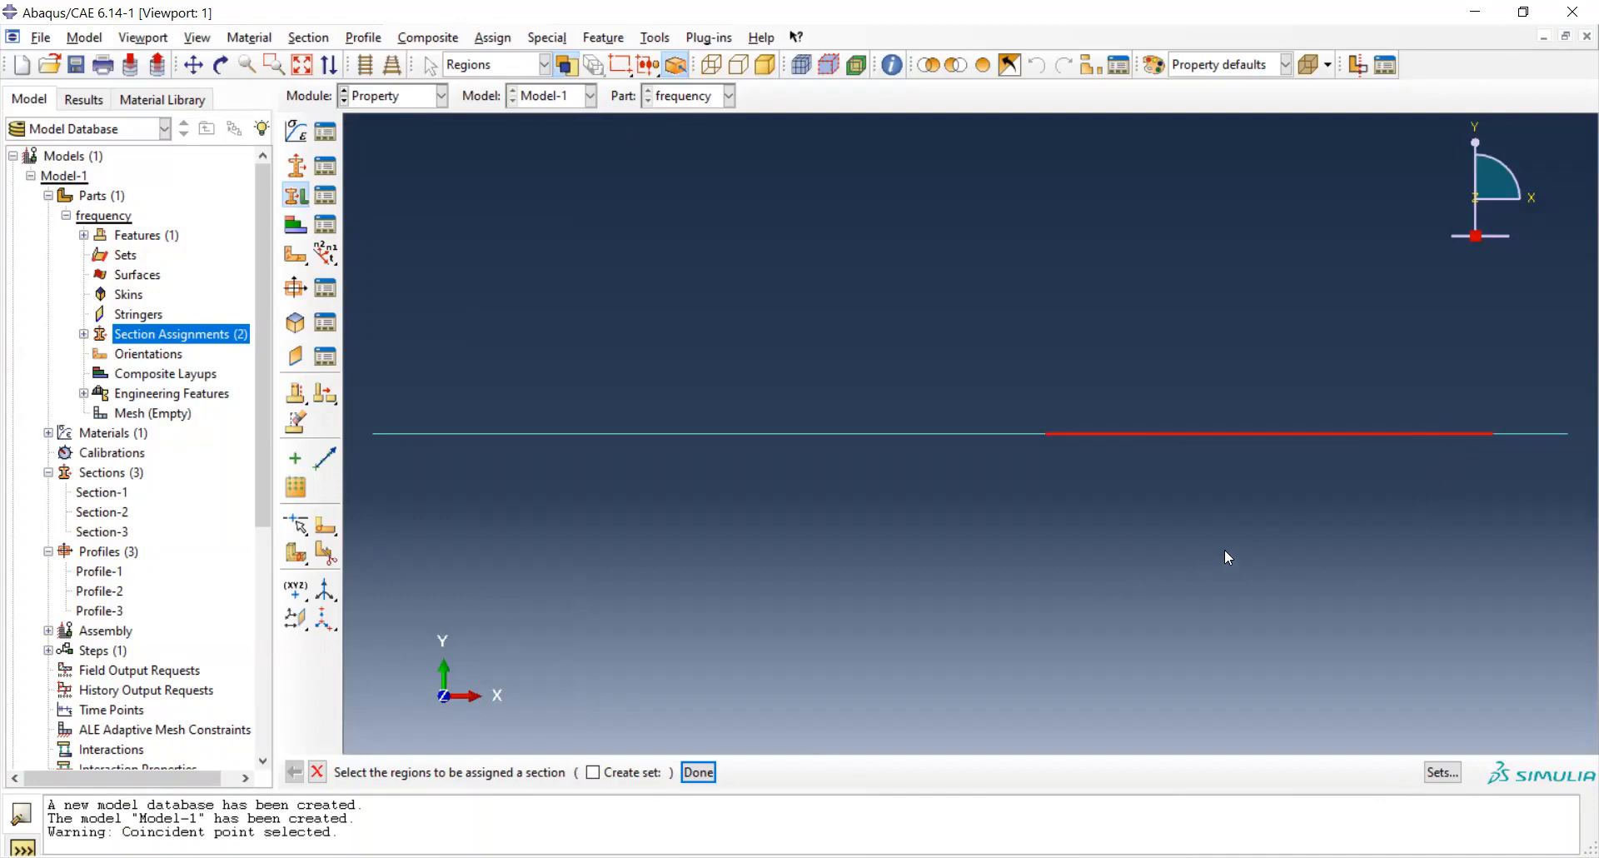
click(699, 773)
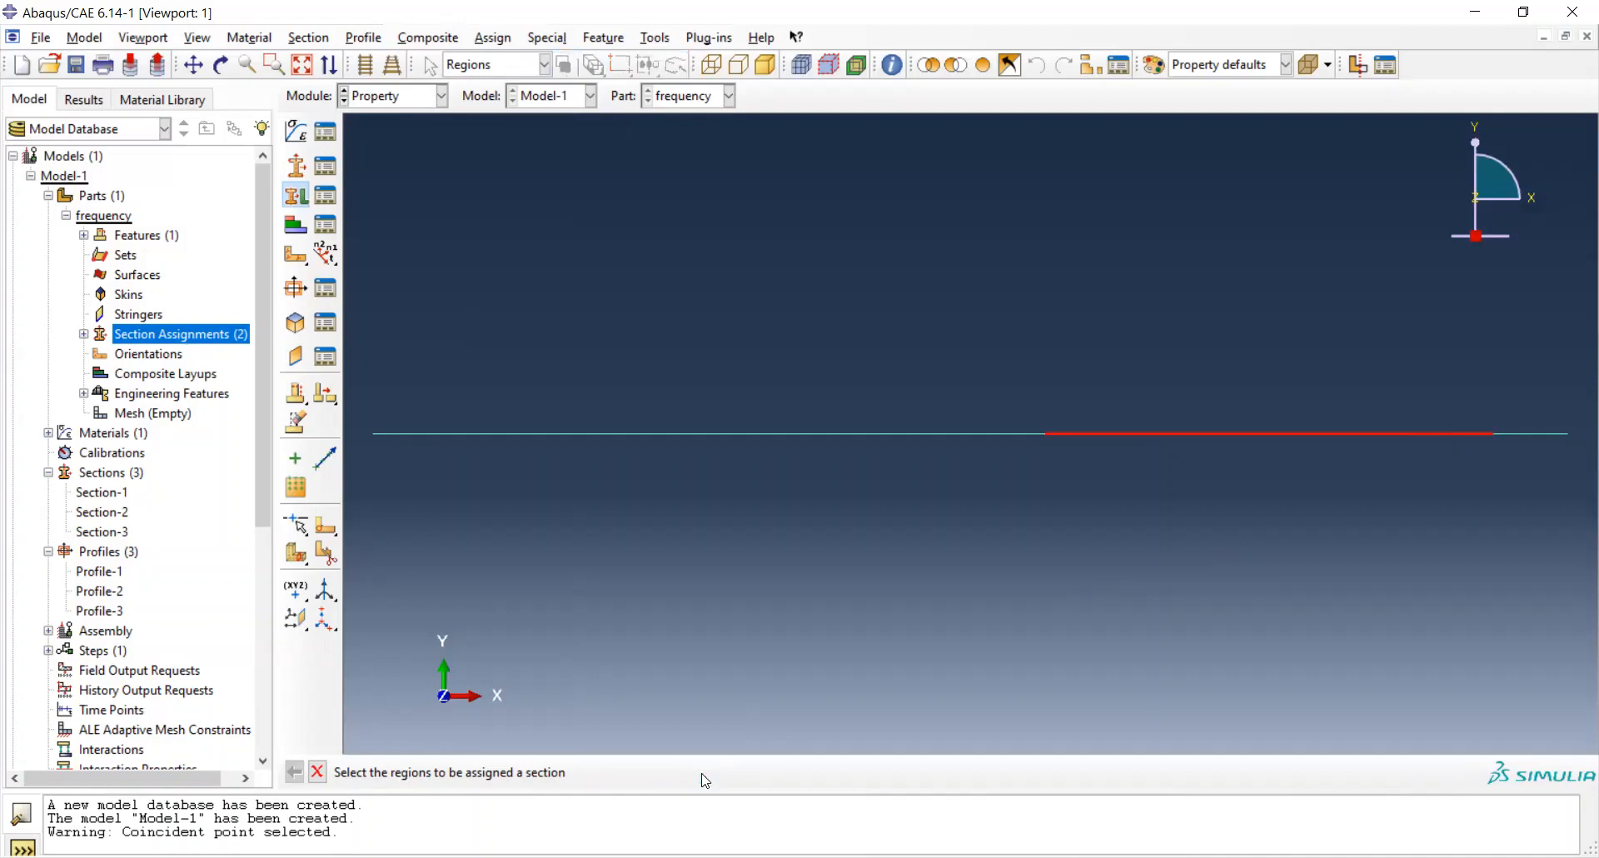
click(208, 414)
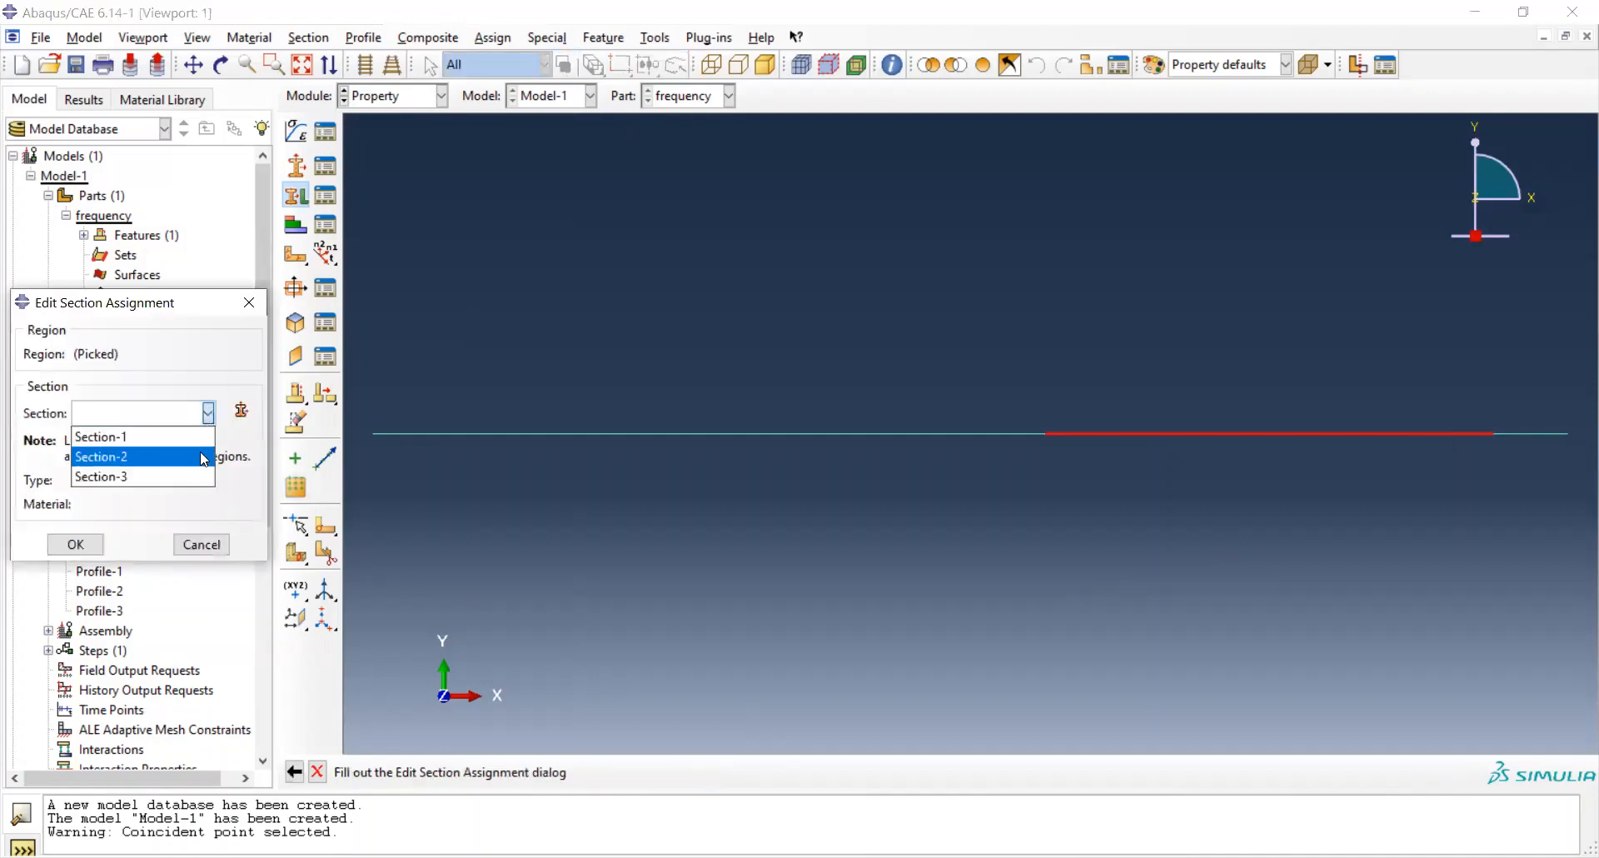
click(196, 471)
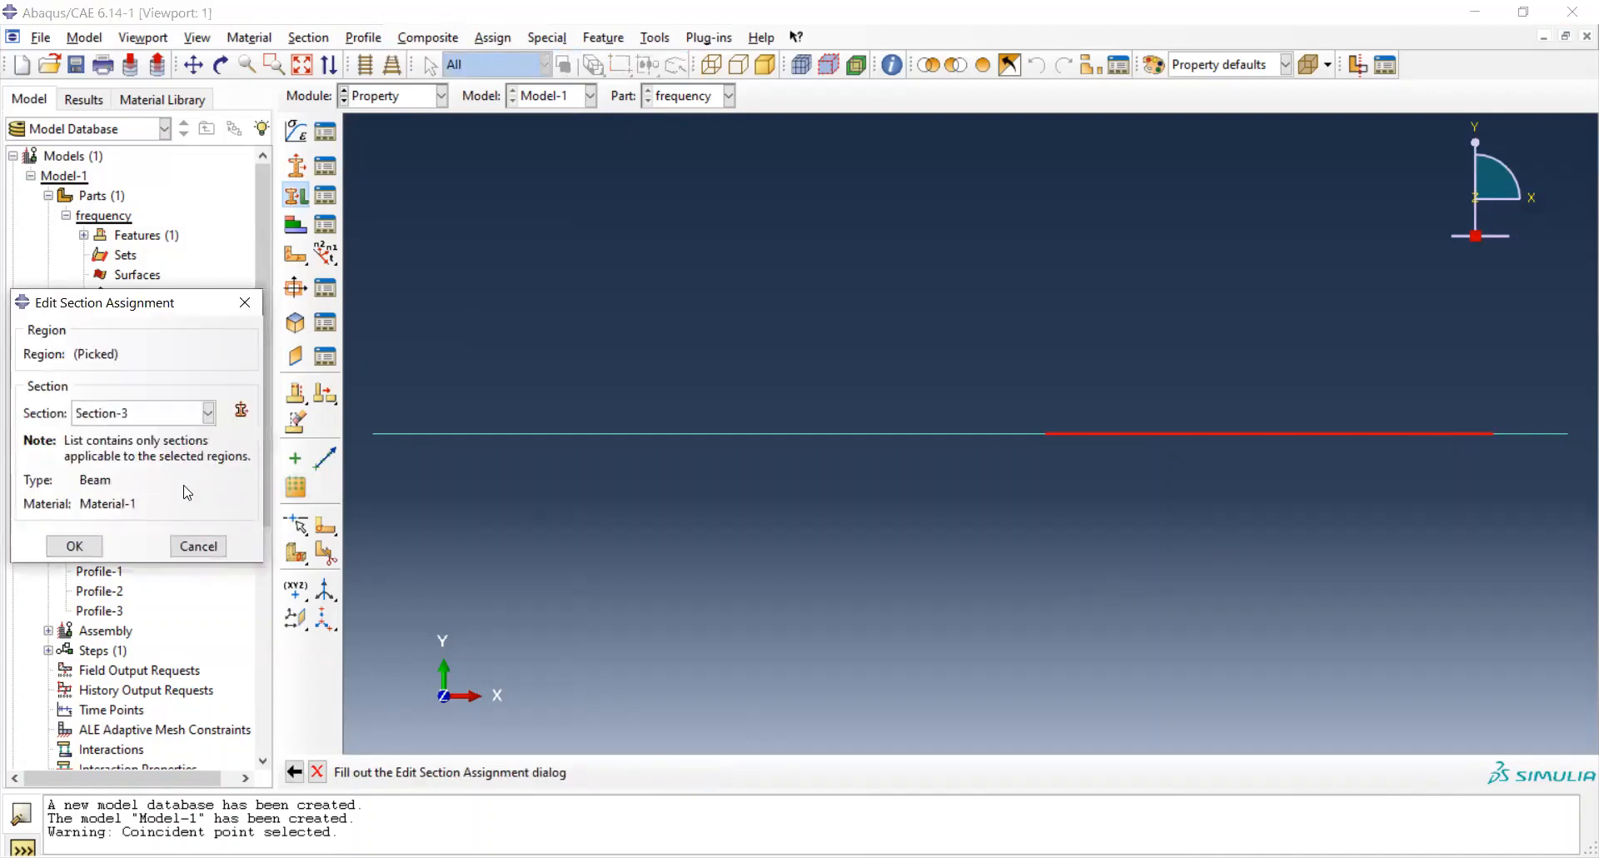
click(75, 547)
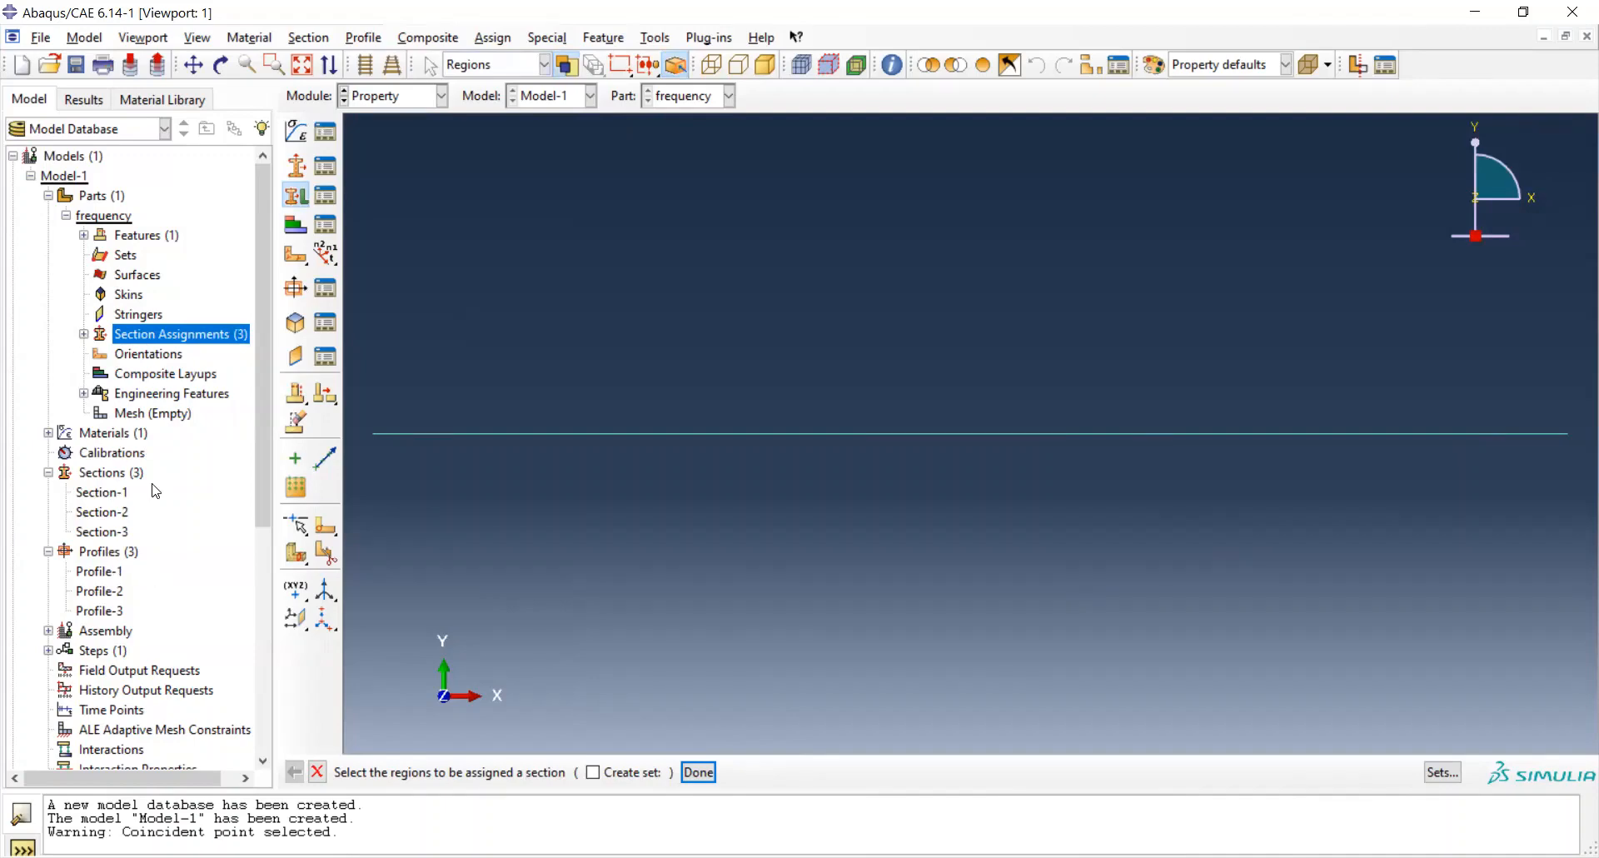
Assign a beam section orientation to the entire wire with an n1 direction of 0.0,0.0,-1.0.
click(327, 260)
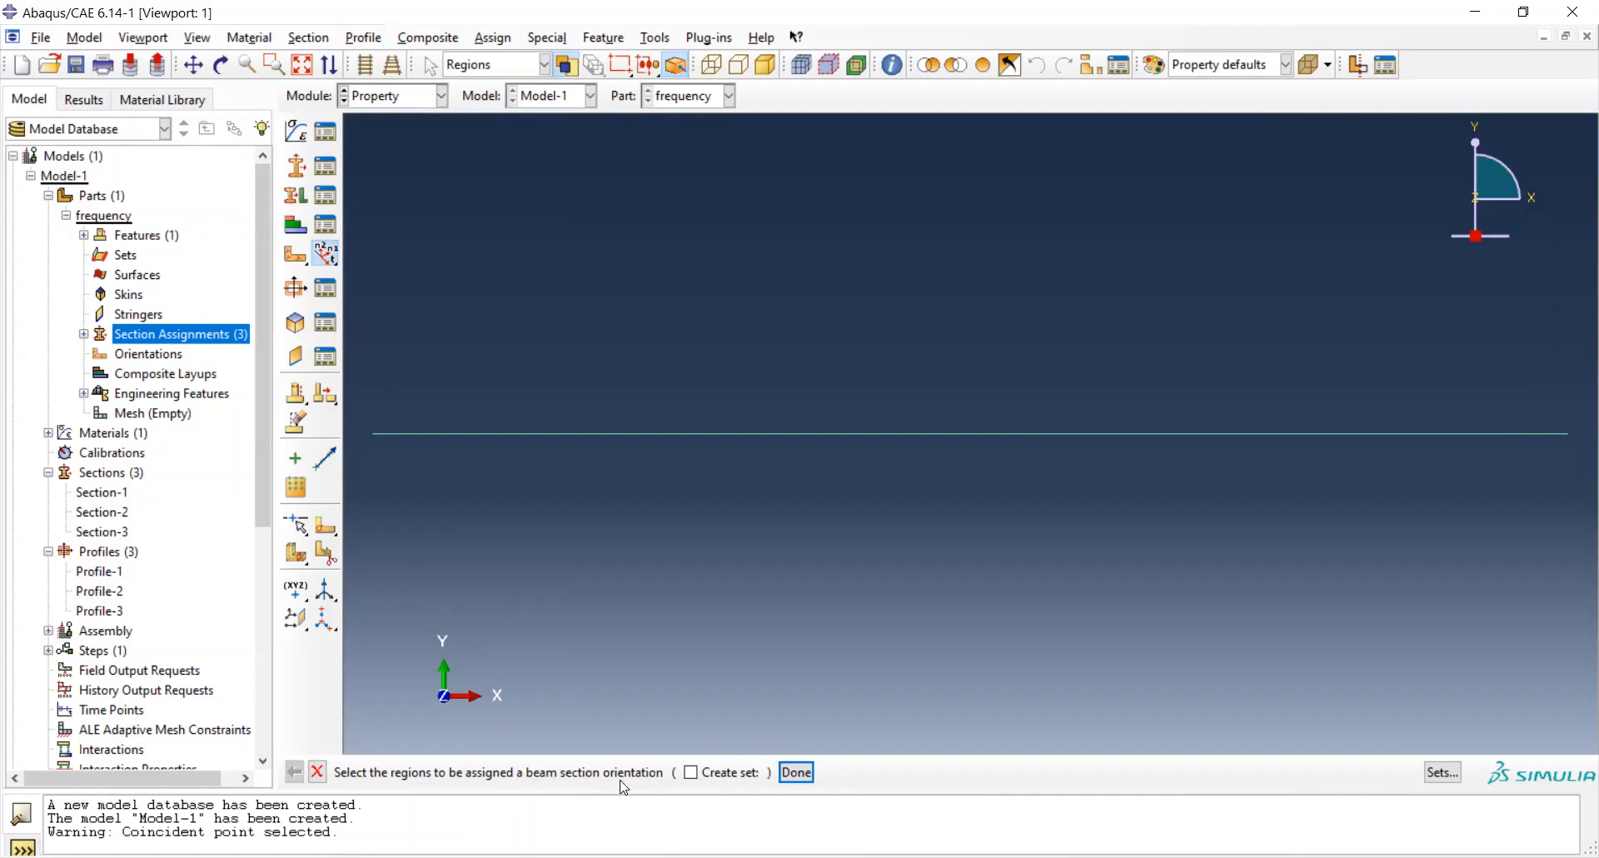
drag(362, 392, 1574, 475)
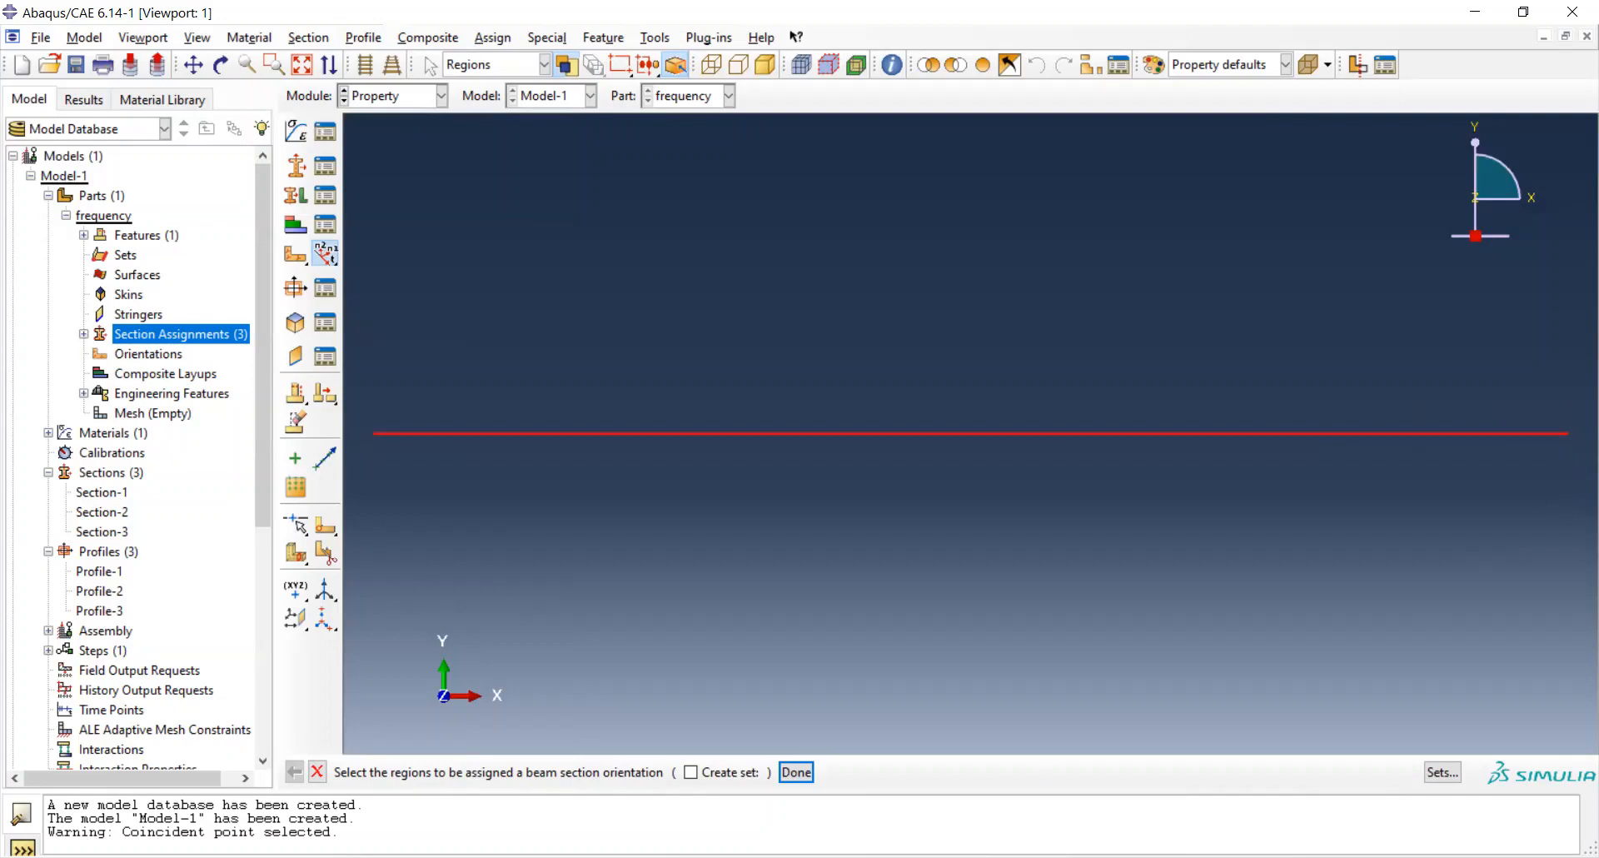
click(796, 772)
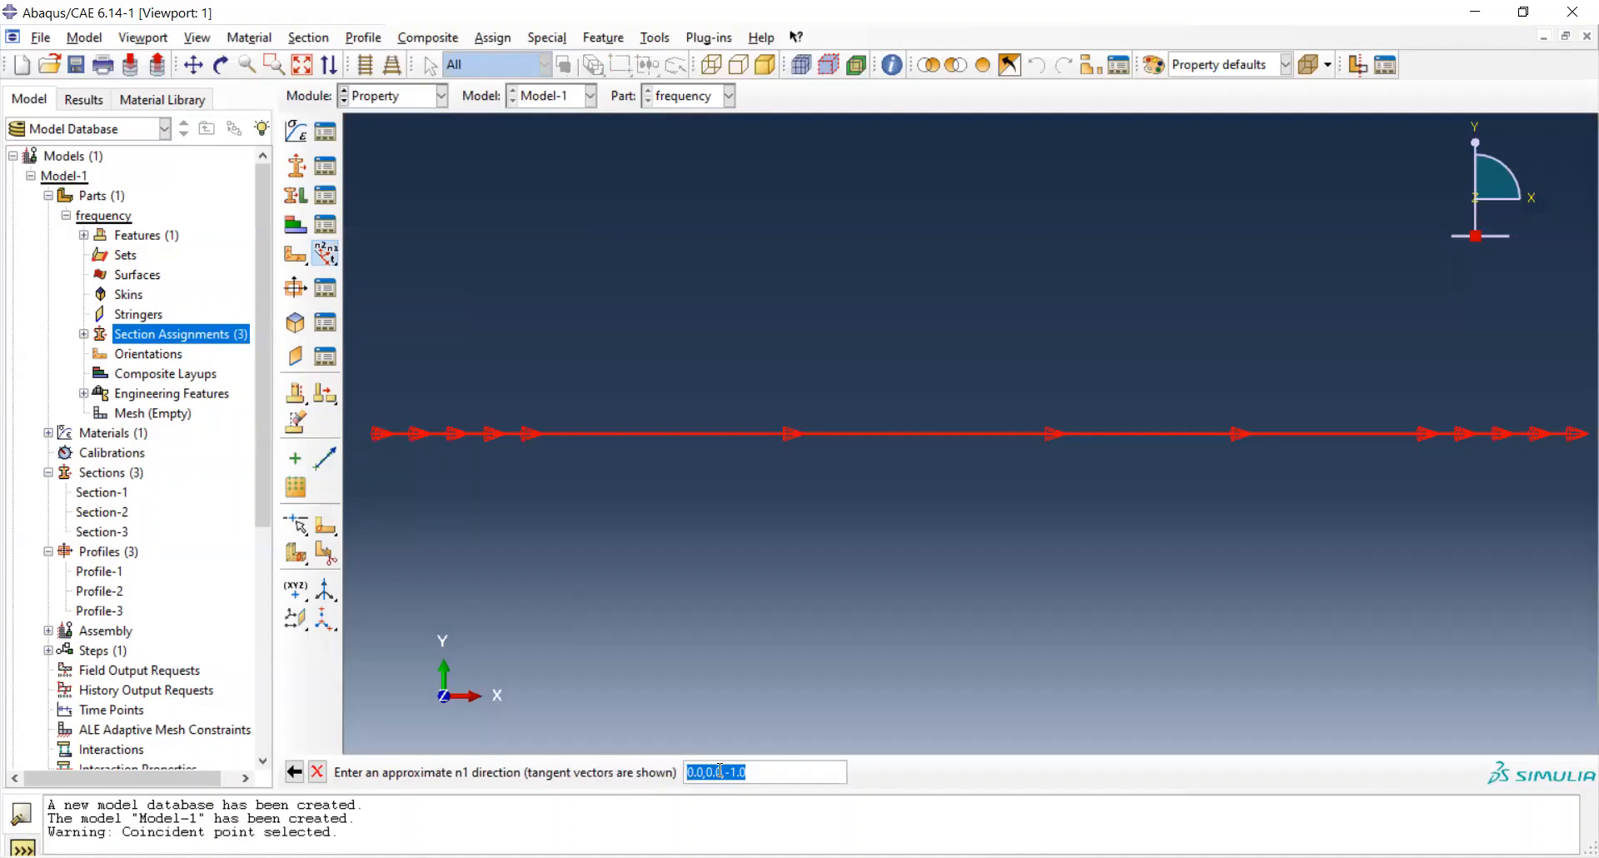
key(Return)
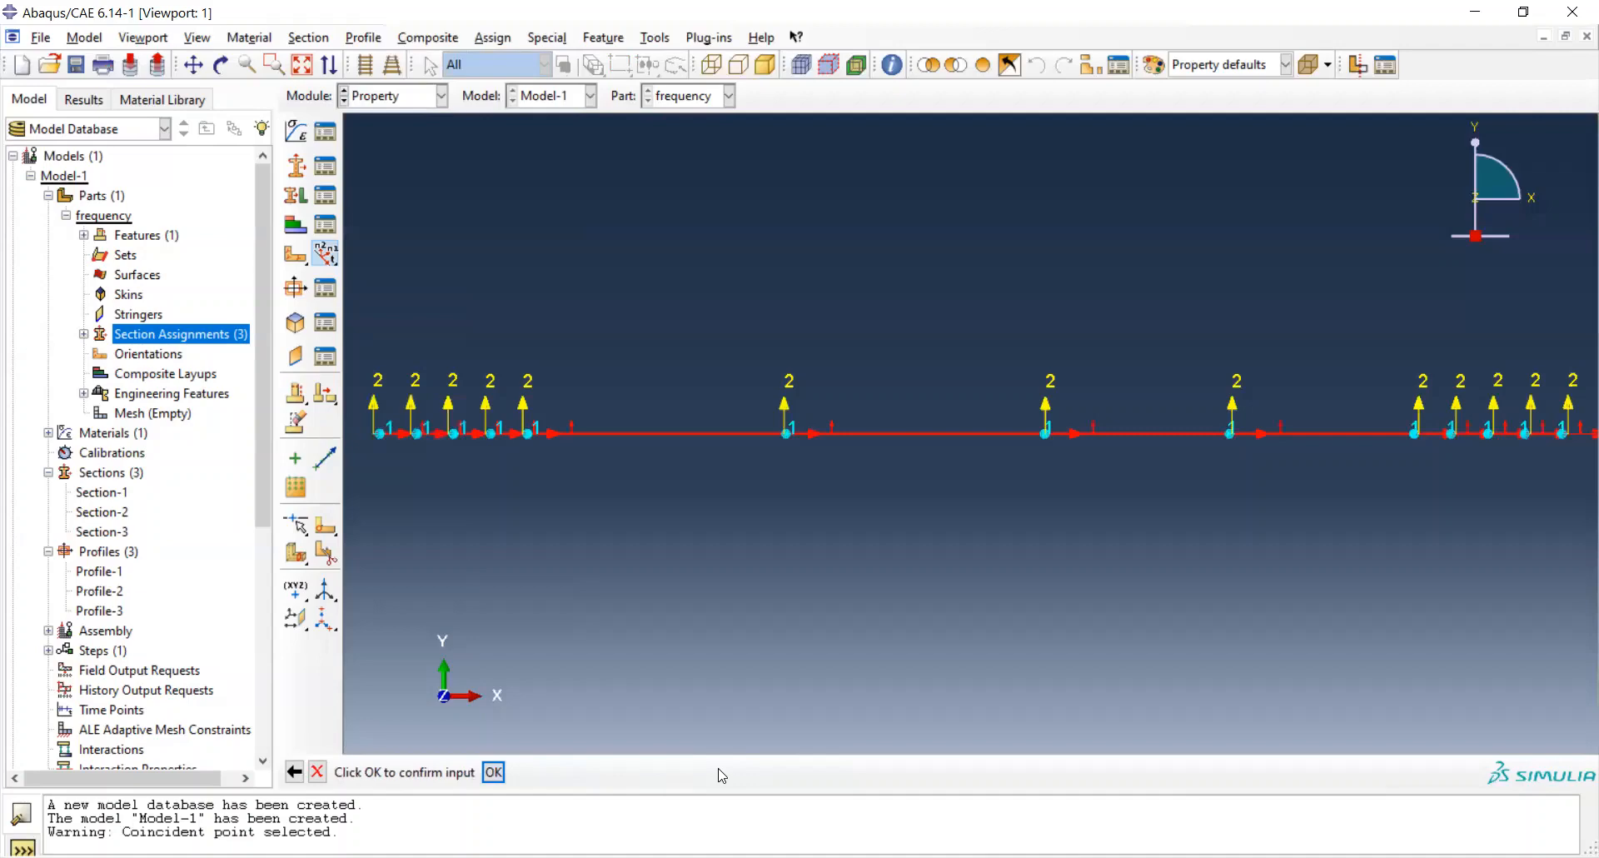
click(493, 773)
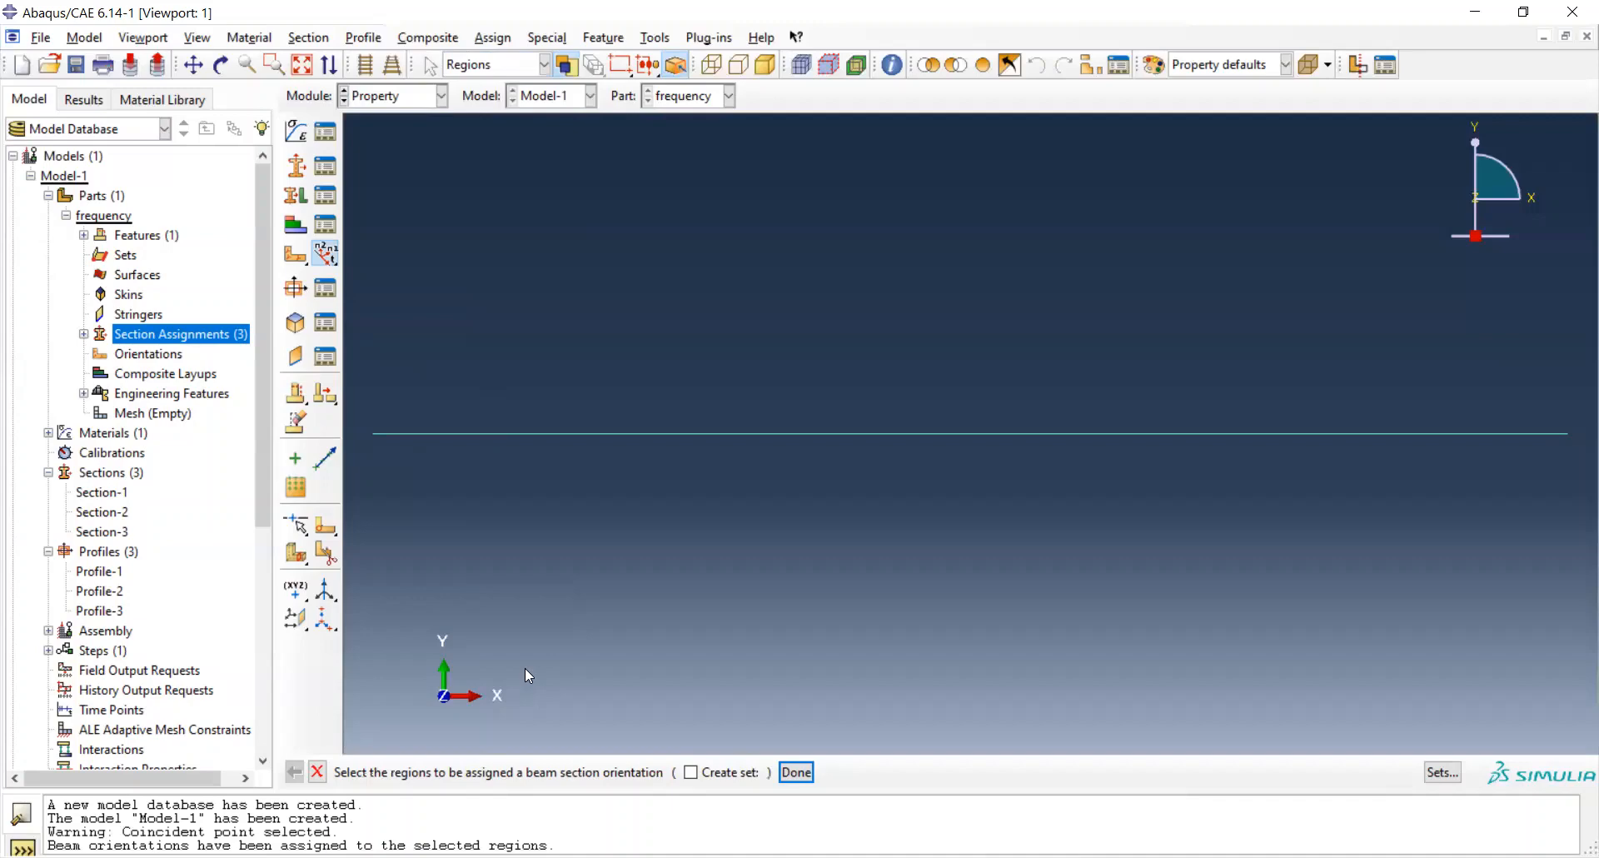
click(318, 773)
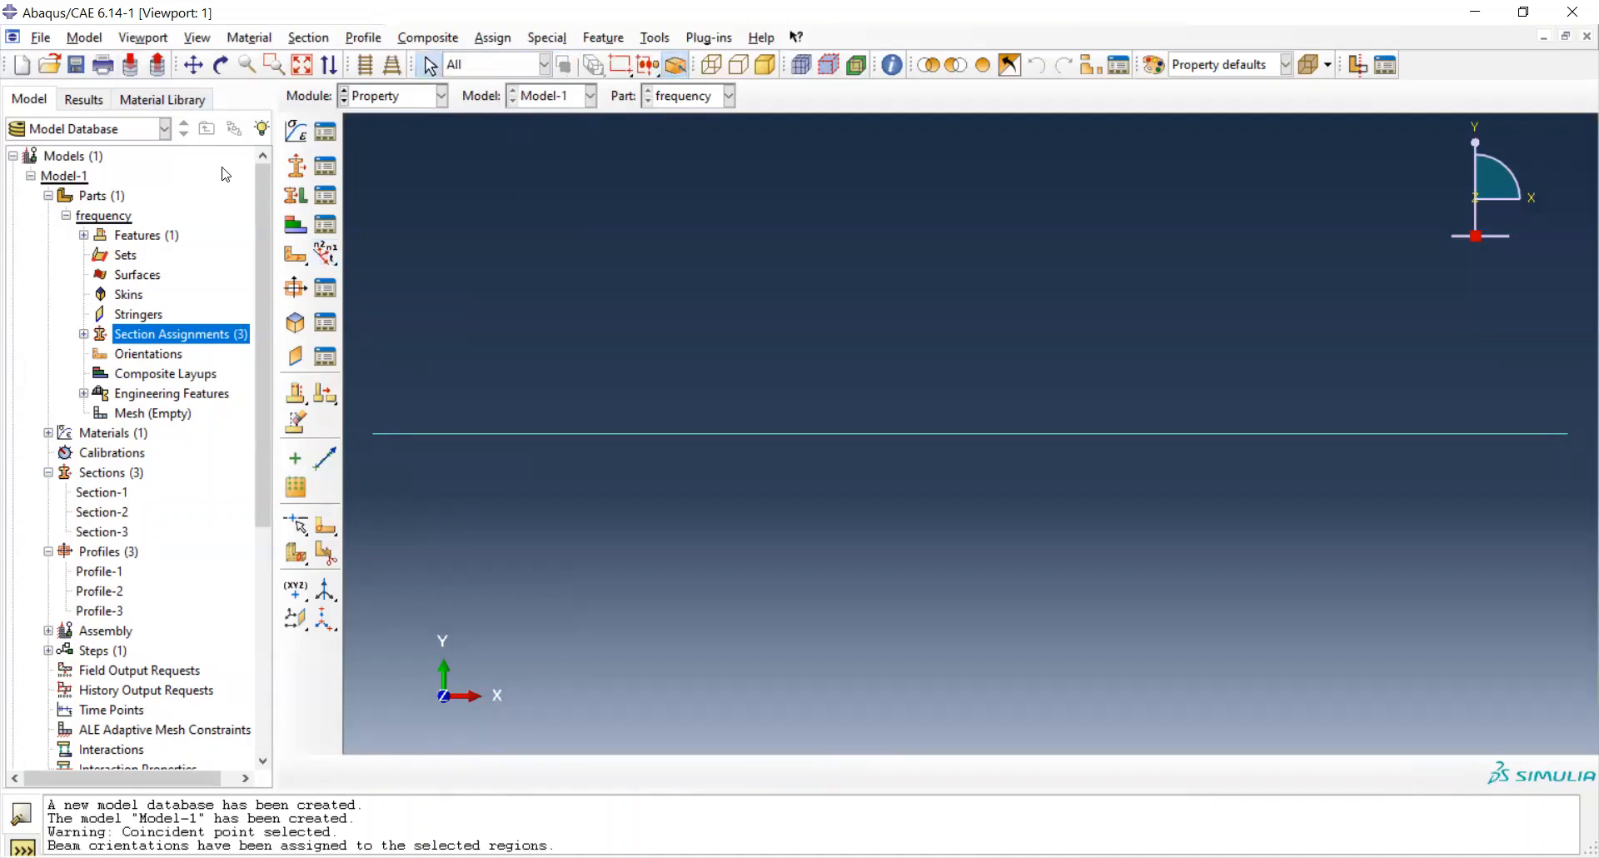
Create an independent (mesh on instance) instance of the frequency part in the assembly.
click(65, 216)
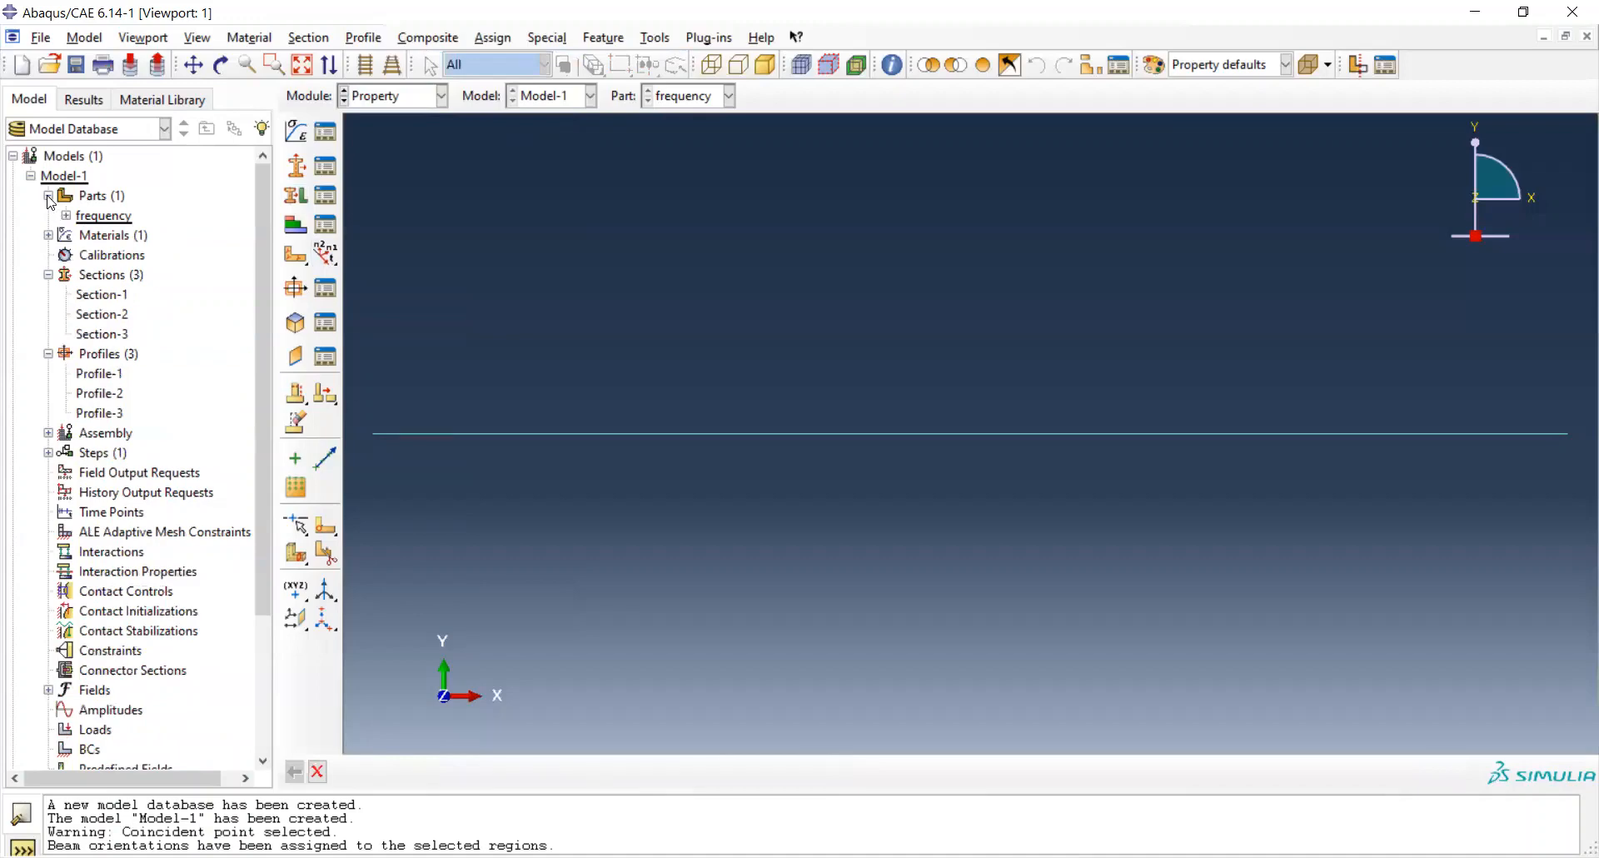
click(48, 196)
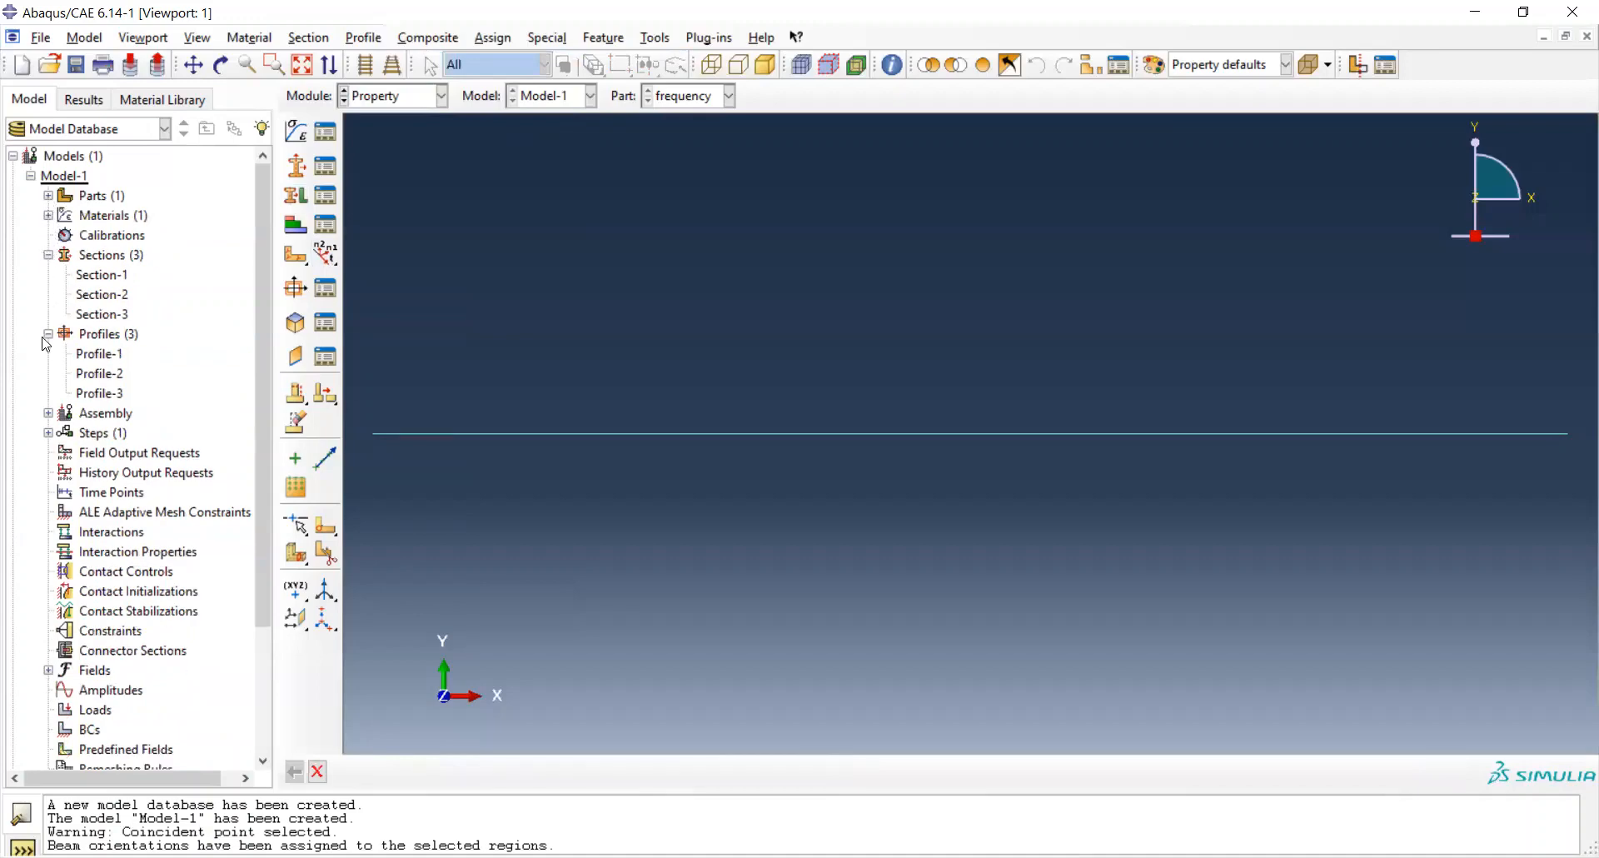
click(49, 334)
click(48, 255)
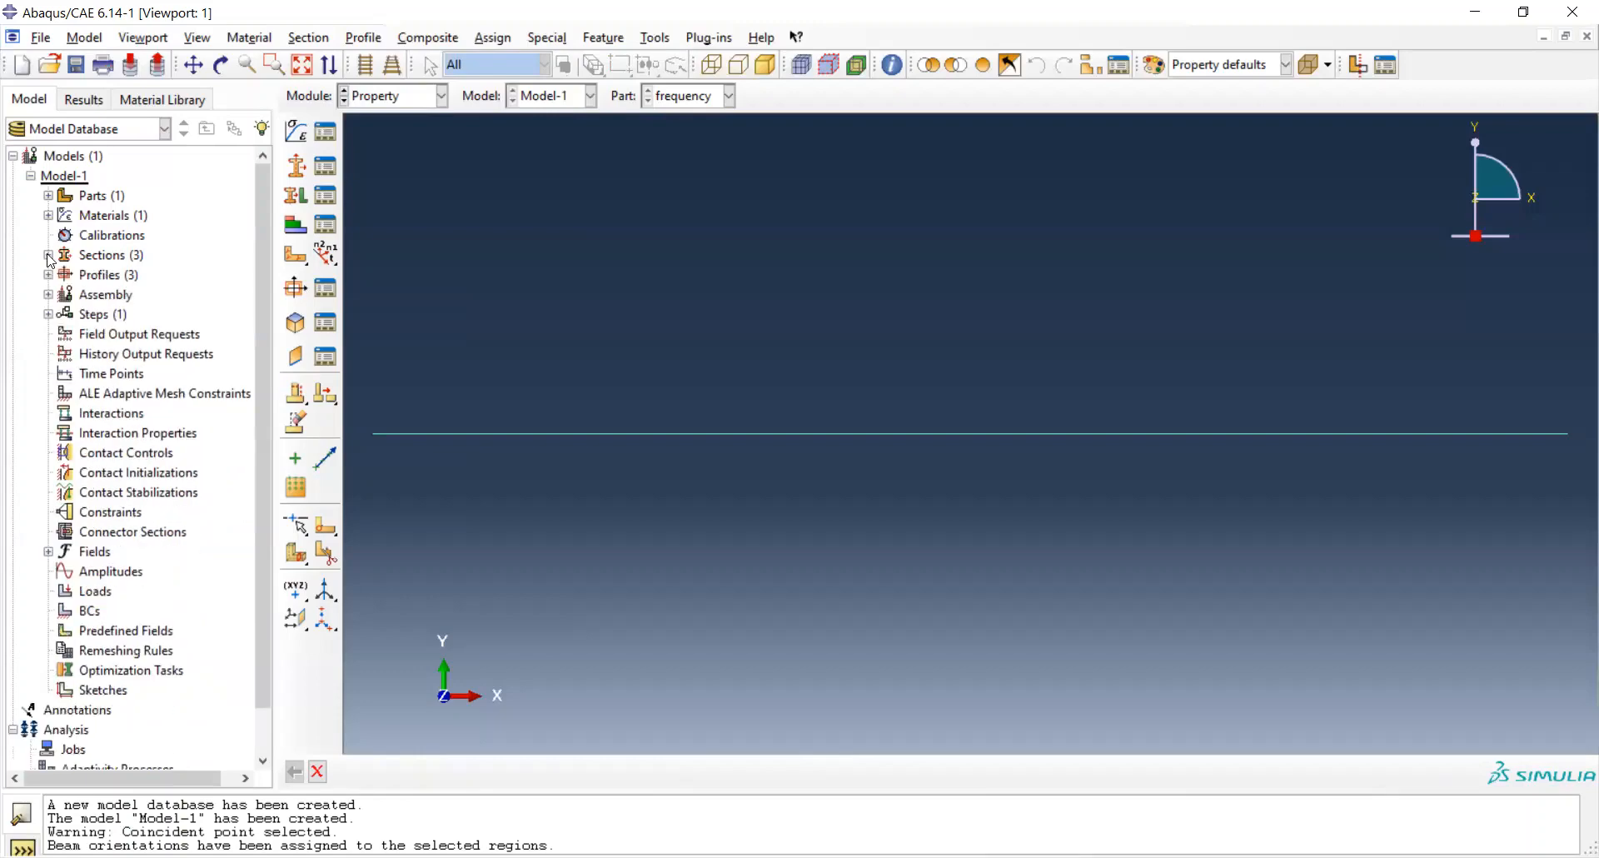
click(48, 295)
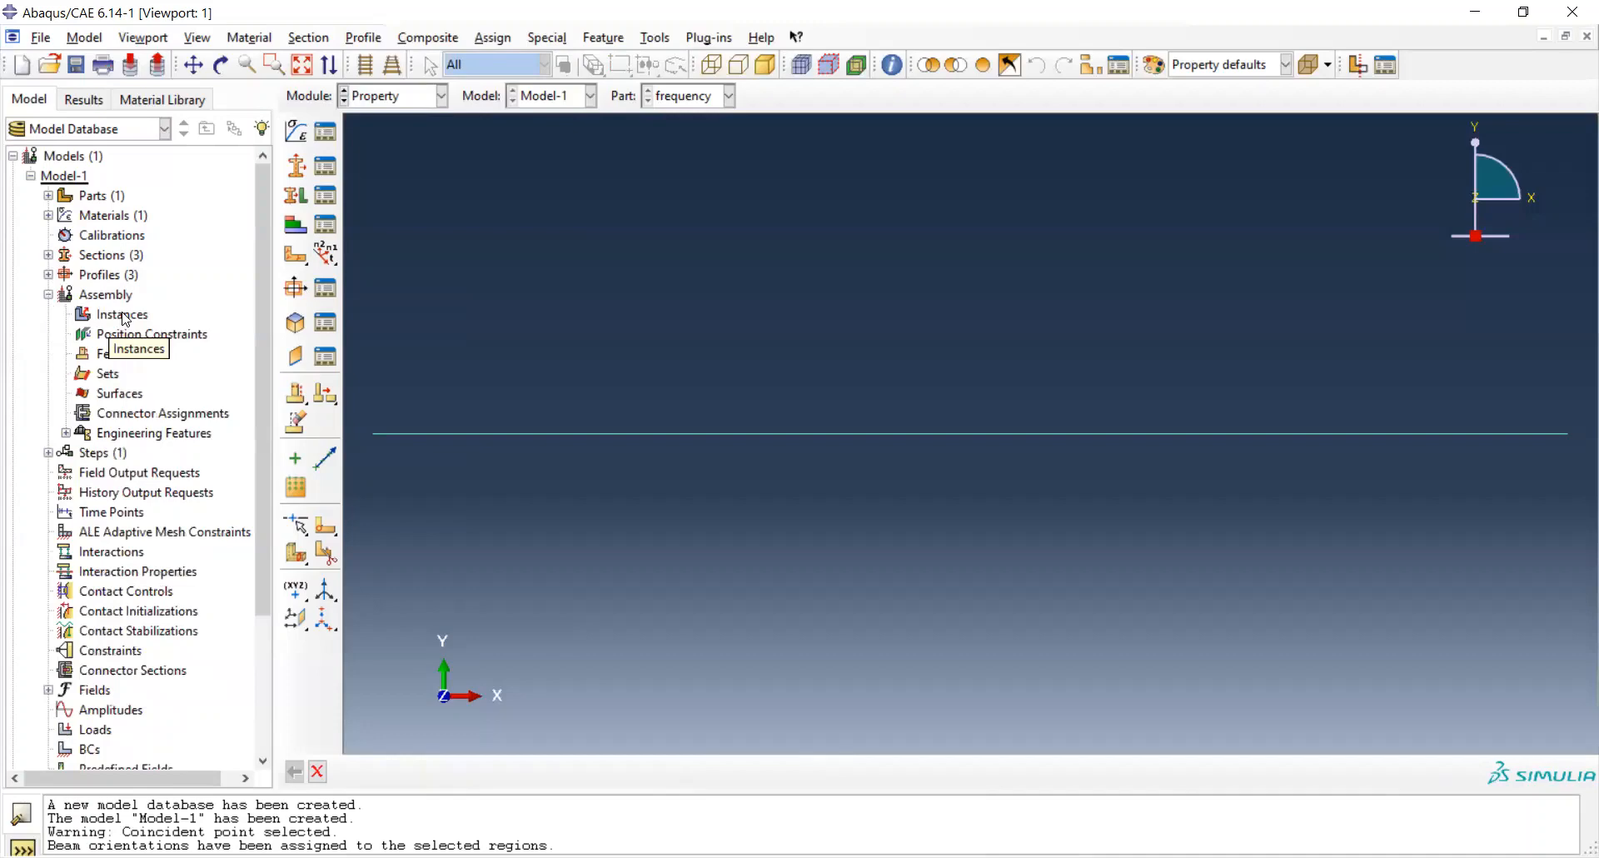
click(123, 314)
double_click(125, 316)
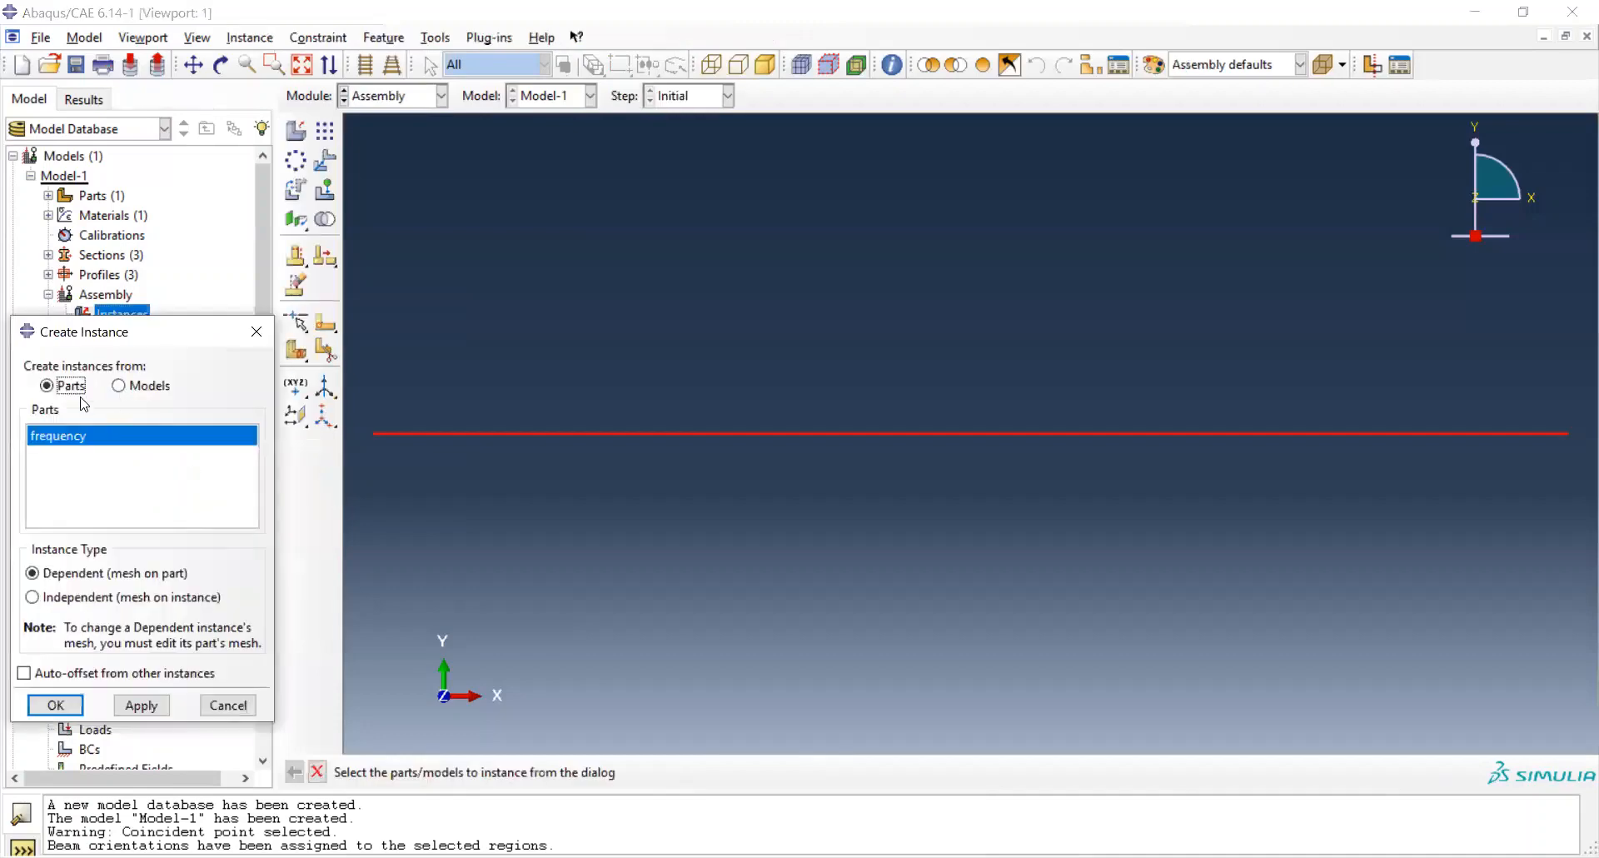
click(97, 599)
click(60, 708)
click(58, 707)
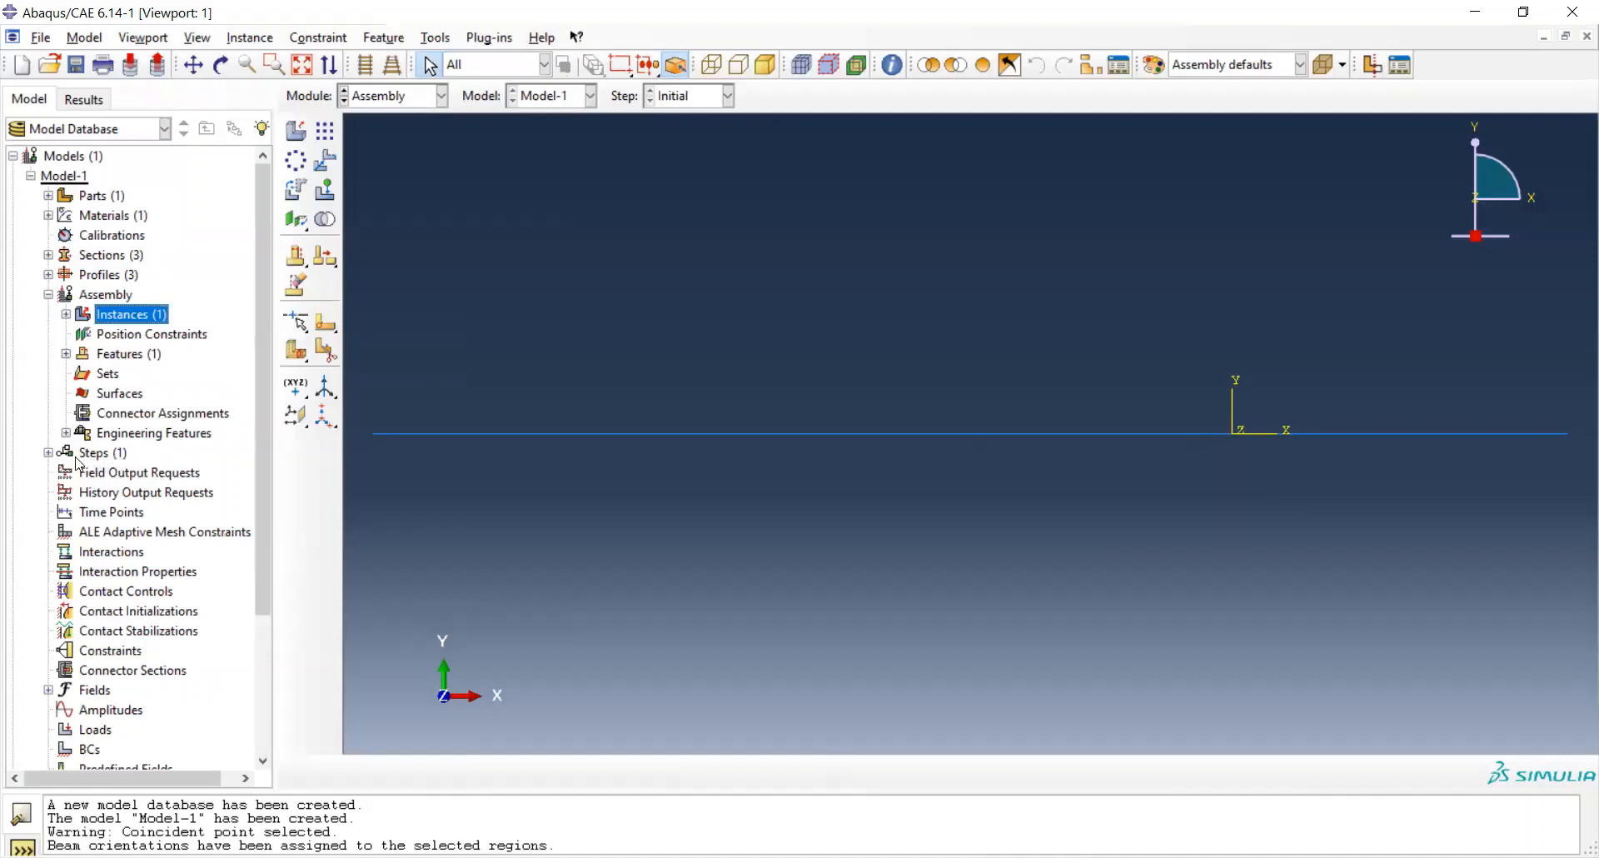
Create a linear perturbation Frequency step named Step-1 after the Initial step.
double_click(107, 461)
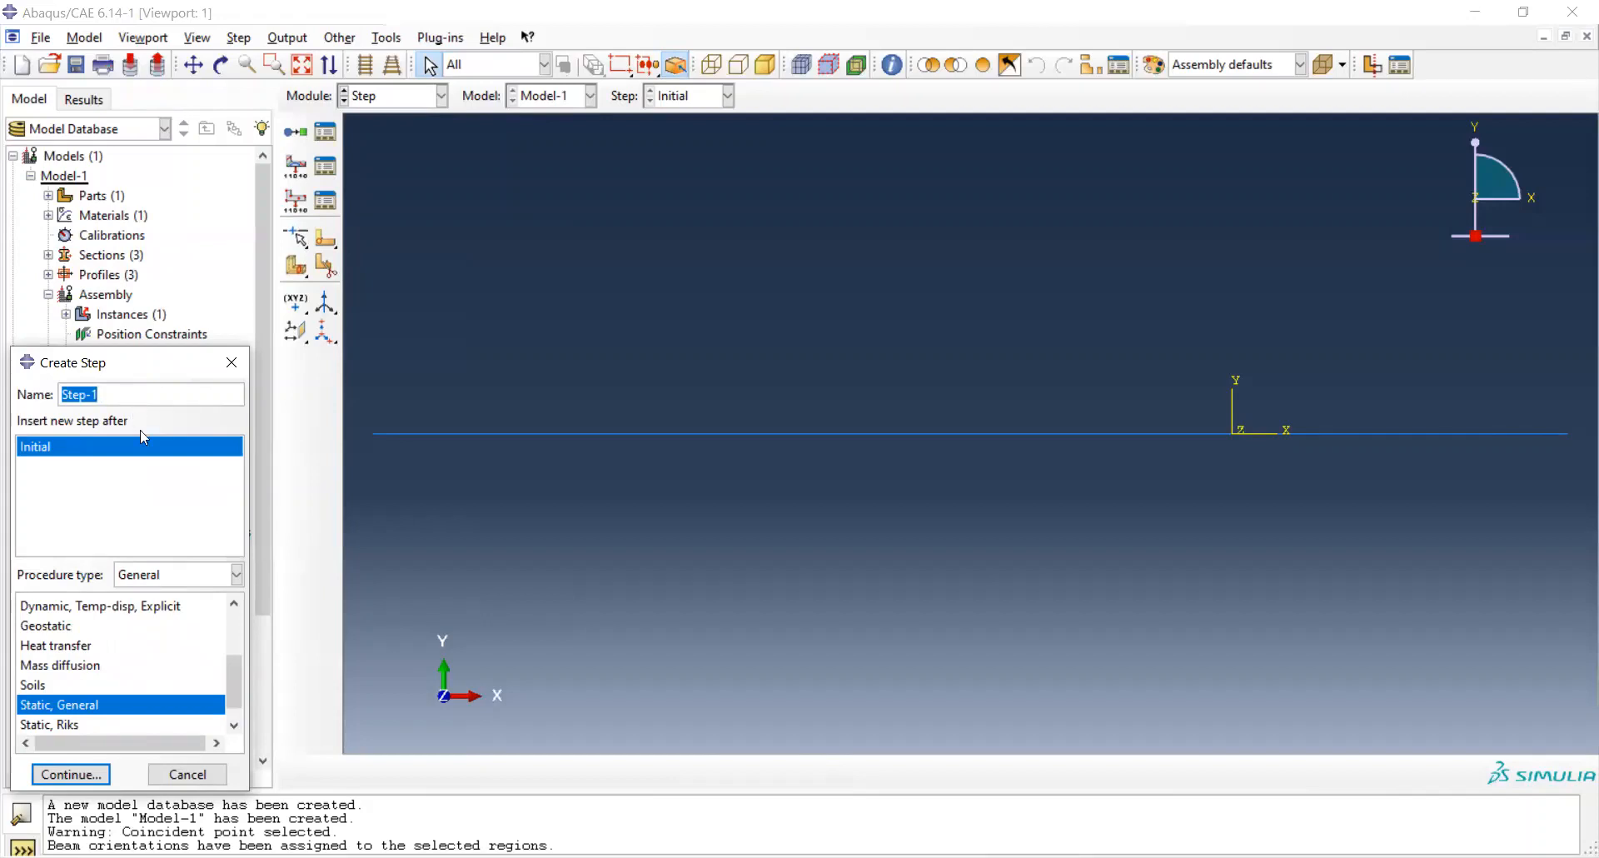
click(237, 576)
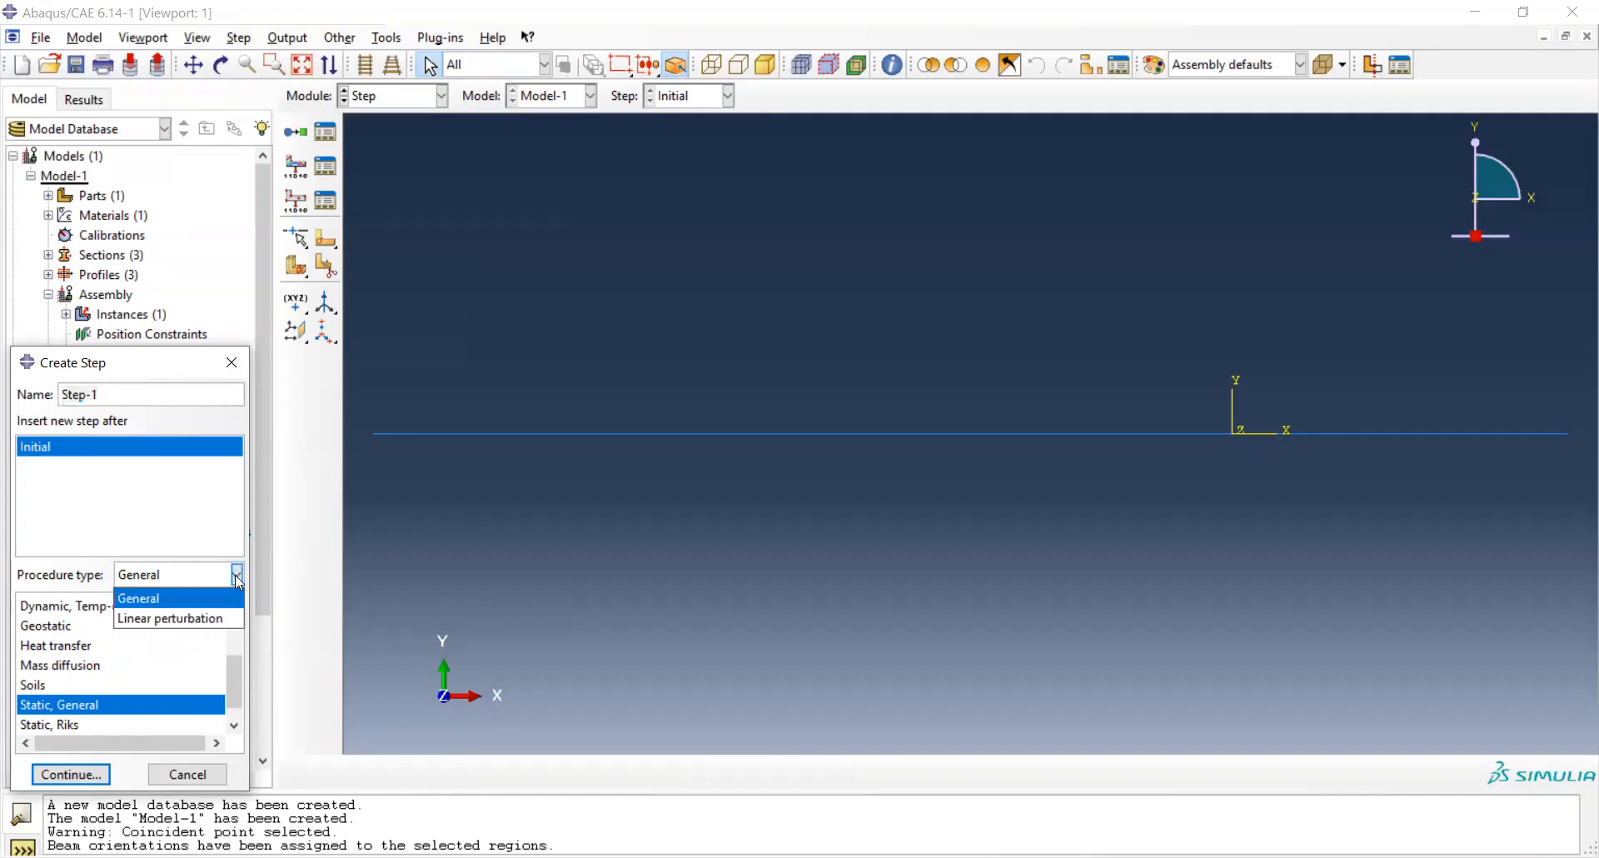
click(220, 619)
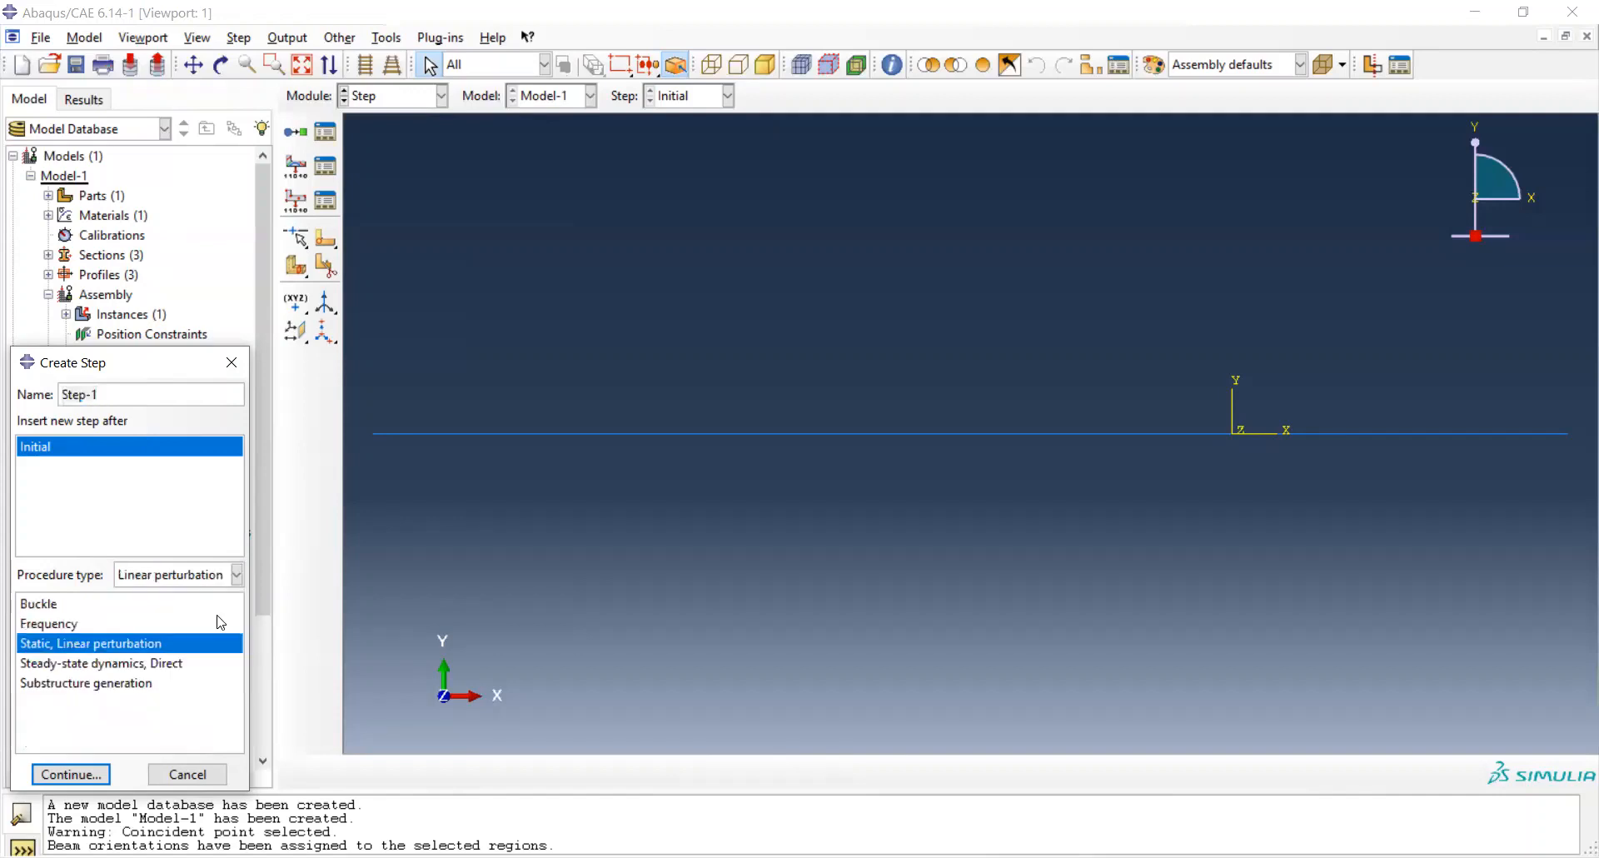
click(82, 631)
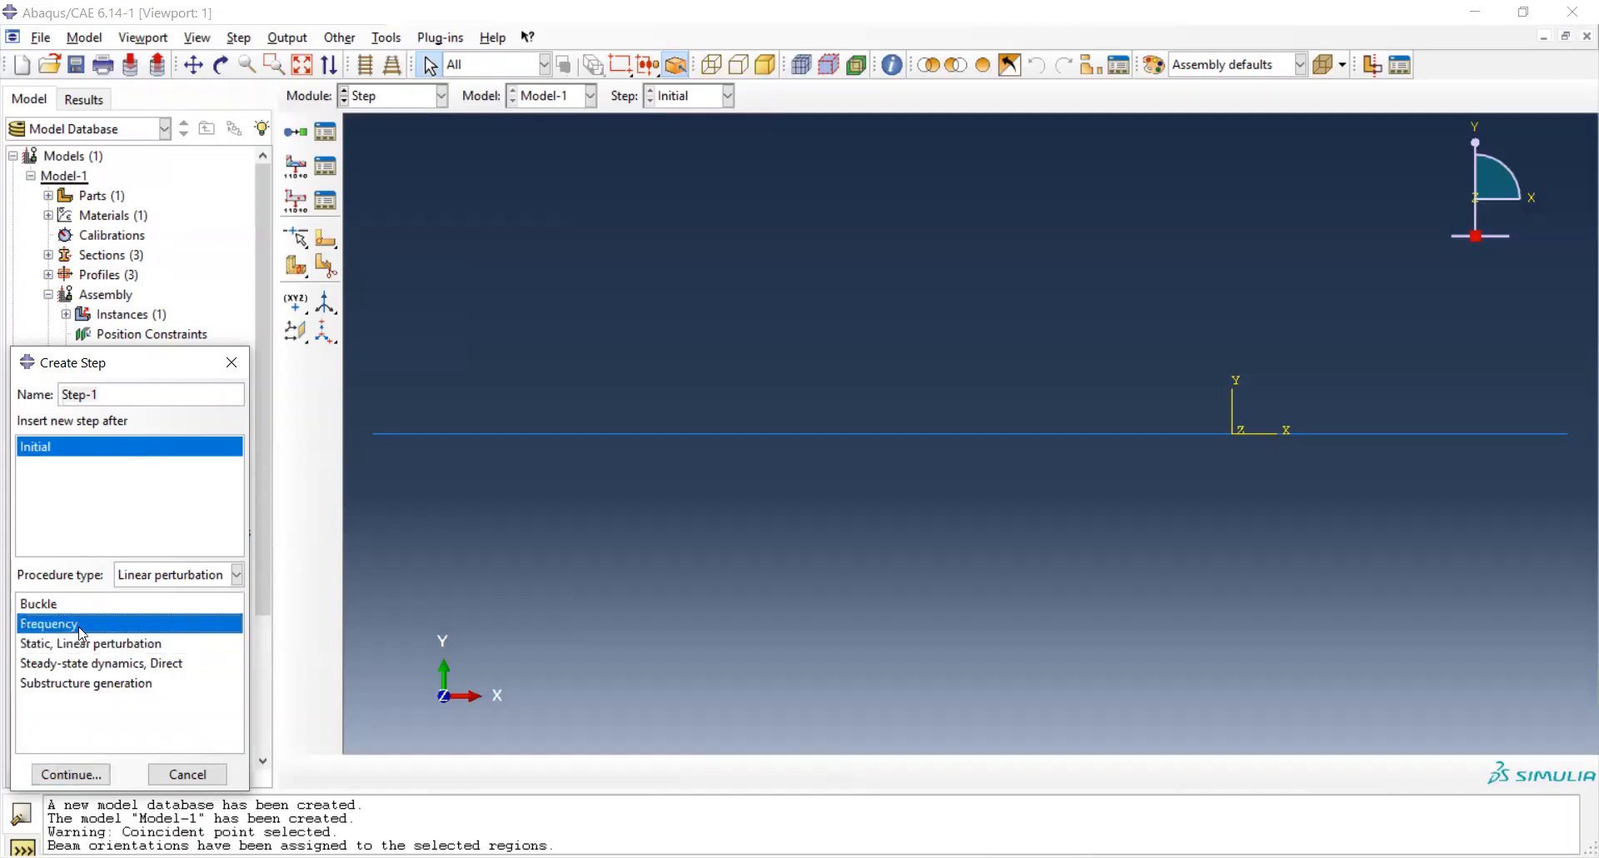
click(70, 779)
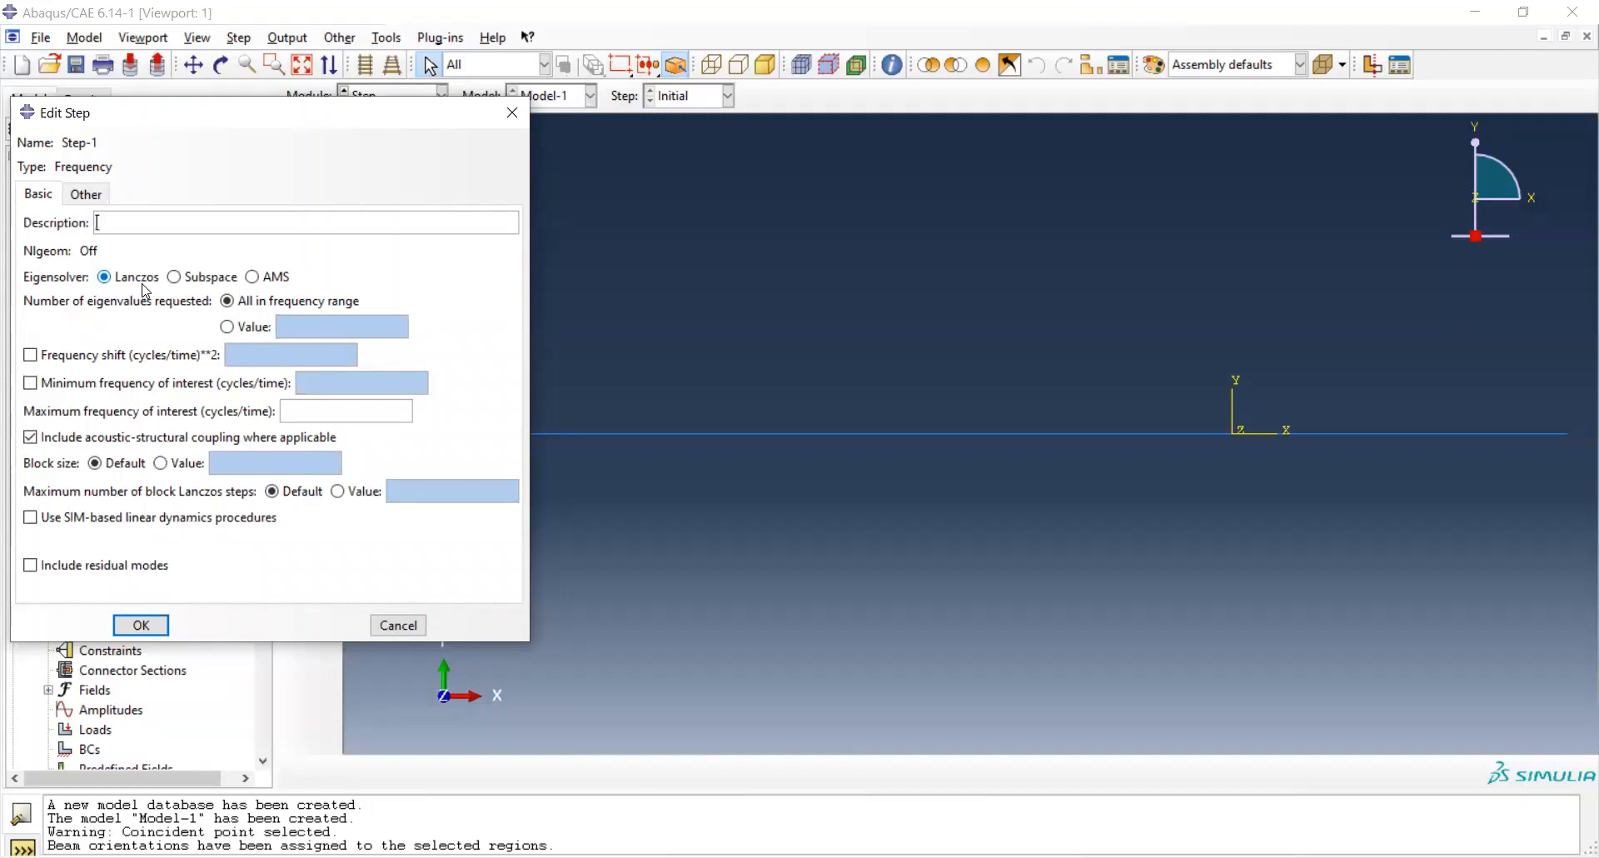
Request 6 eigenvalues between frequencies of 1 and 1000 cycles/time for the frequency step, with acoustic-structural coupling excluded.
click(227, 328)
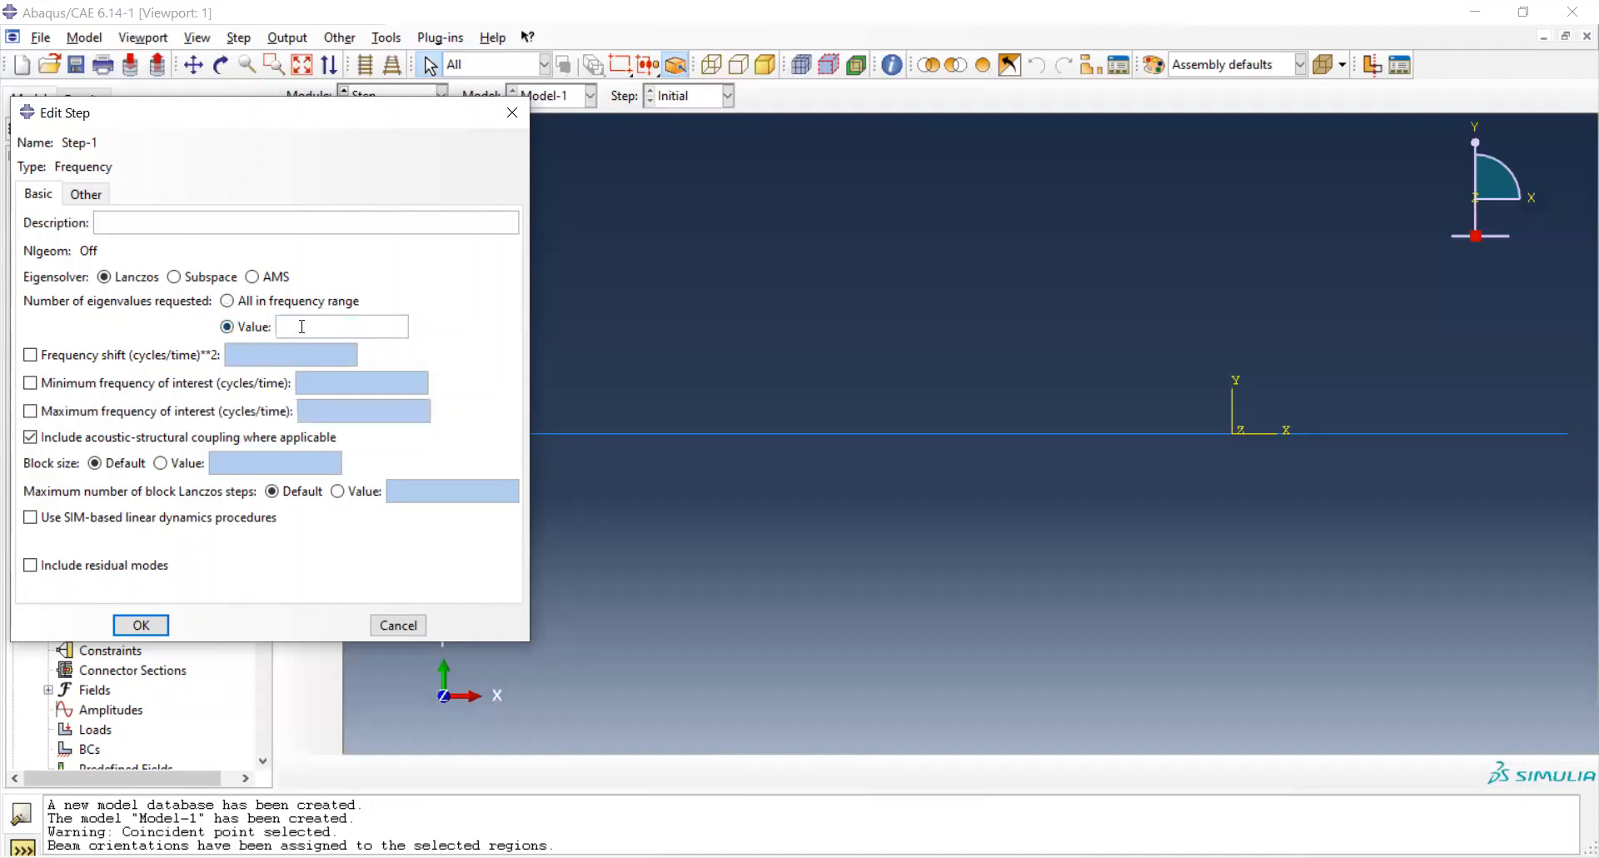
click(302, 326)
text(6)
click(117, 383)
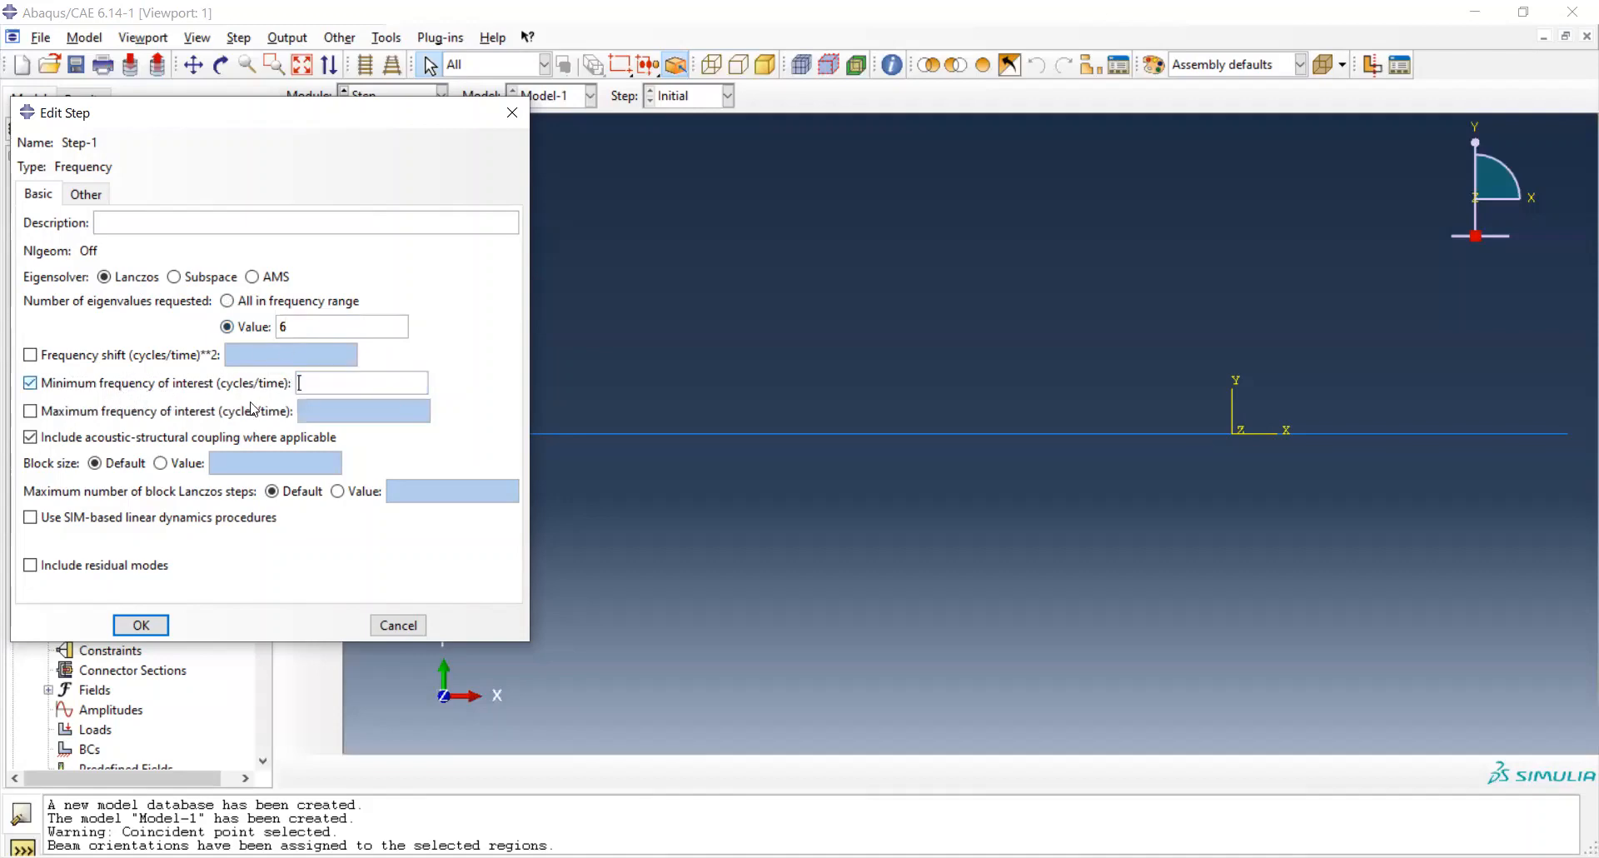
click(317, 385)
text(1)
click(30, 412)
click(312, 408)
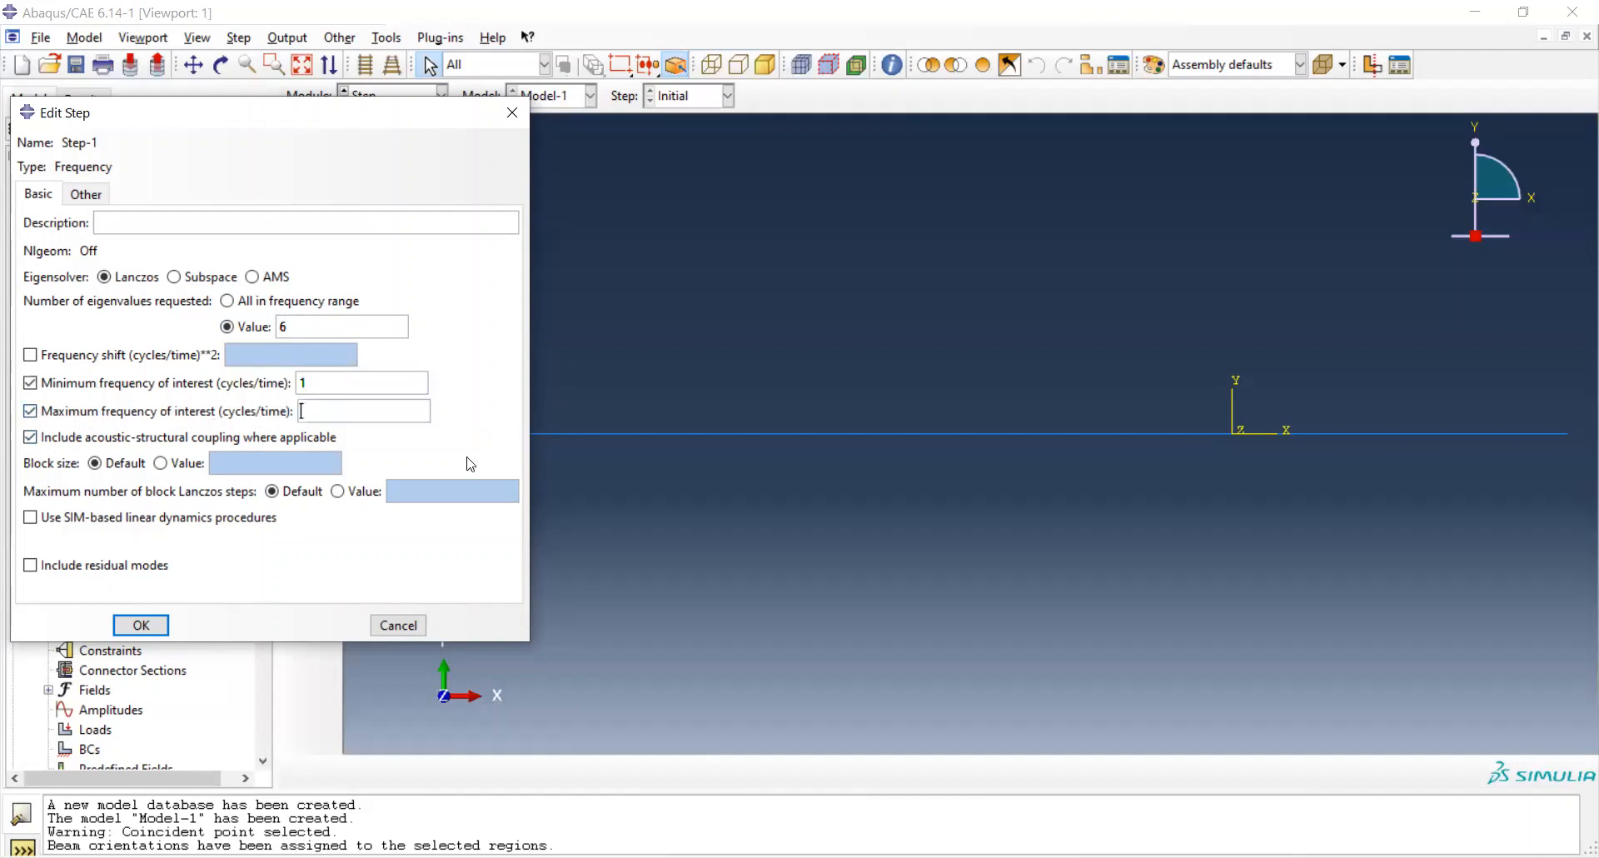
text(1000)
click(31, 440)
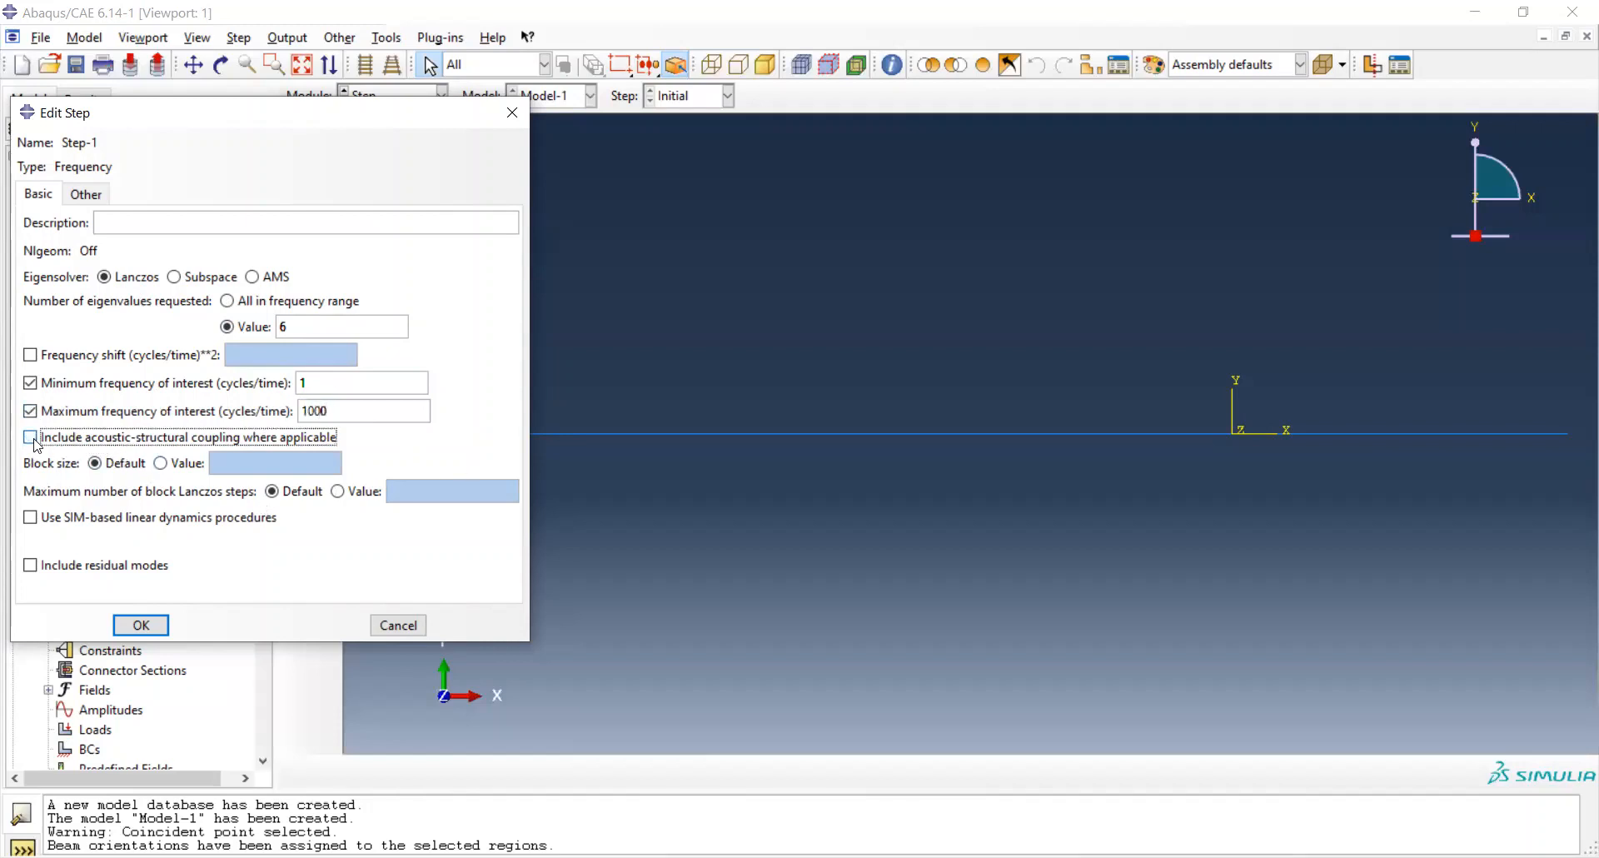
click(143, 632)
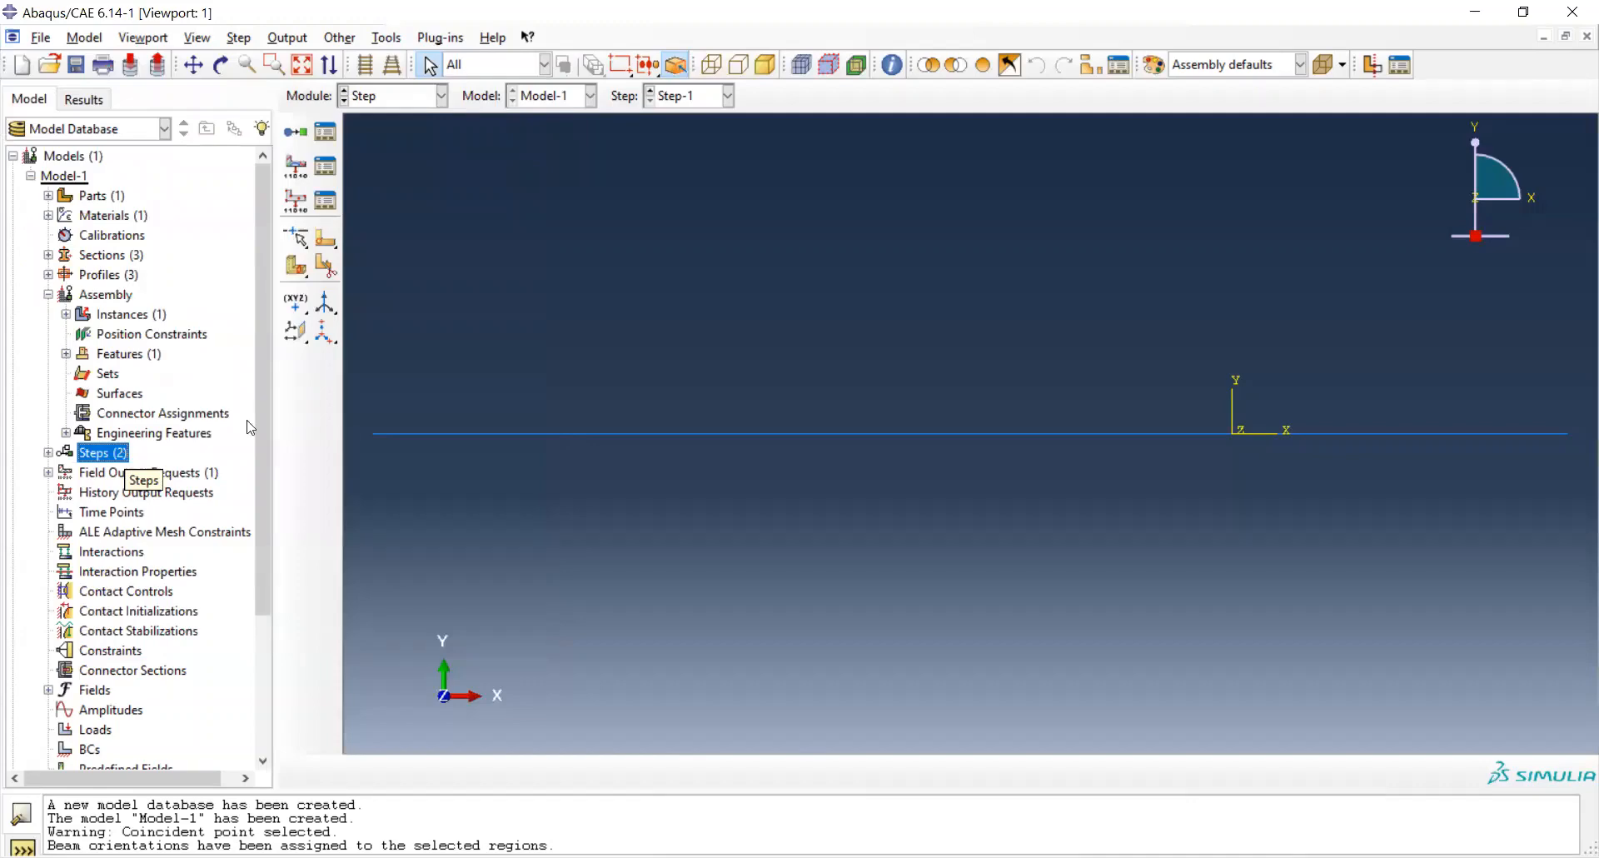
Start a mechanical Displacement/Rotation boundary condition named BC-1 in the Initial step.
scroll(255, 453, down, 3)
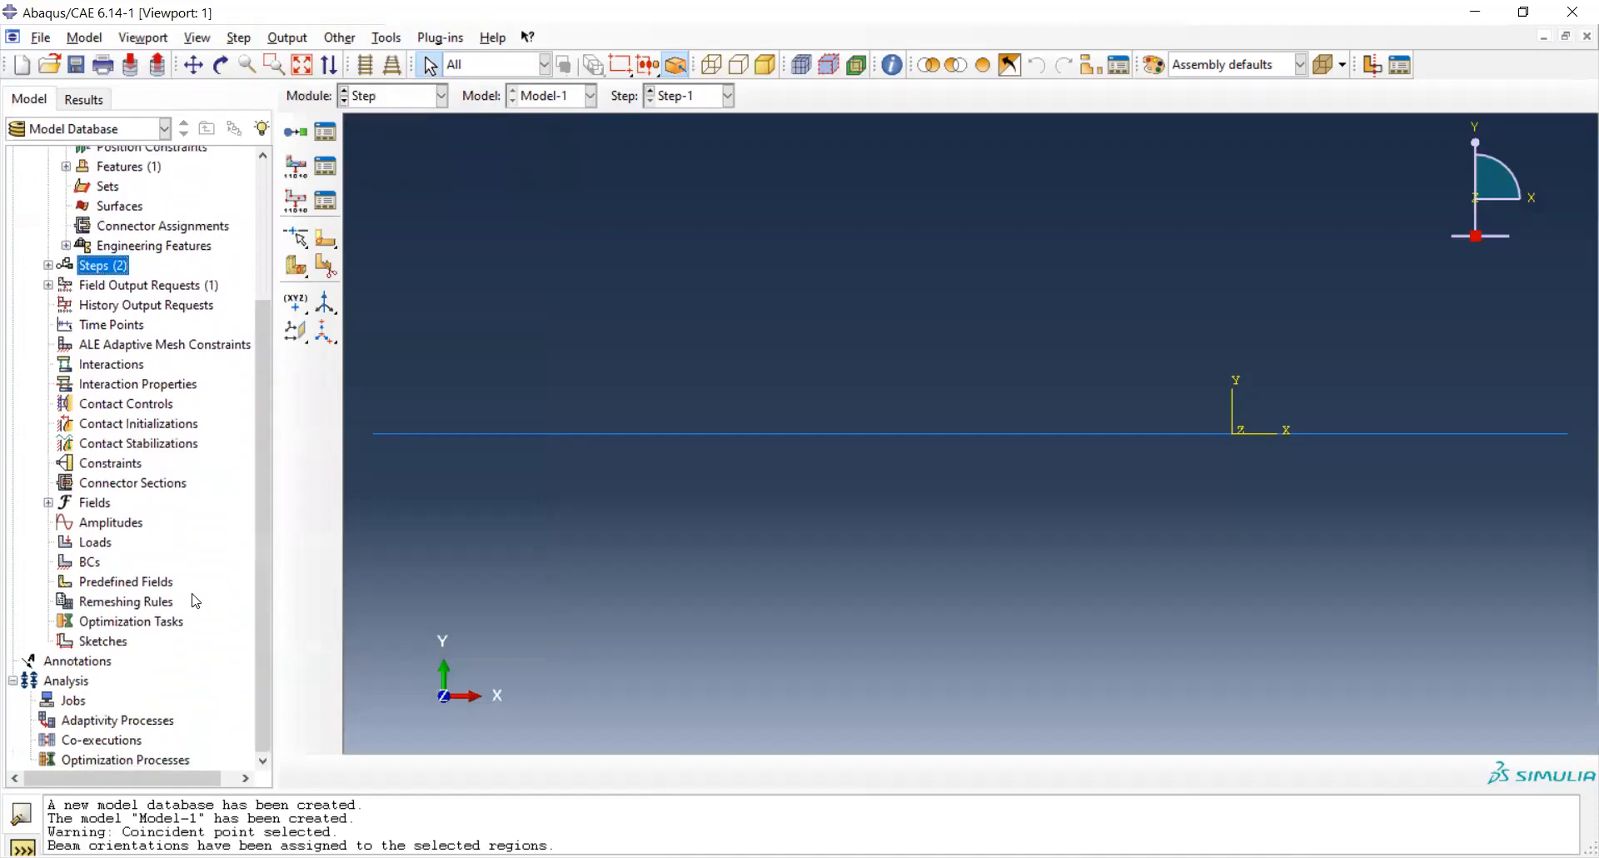
click(91, 563)
double_click(92, 563)
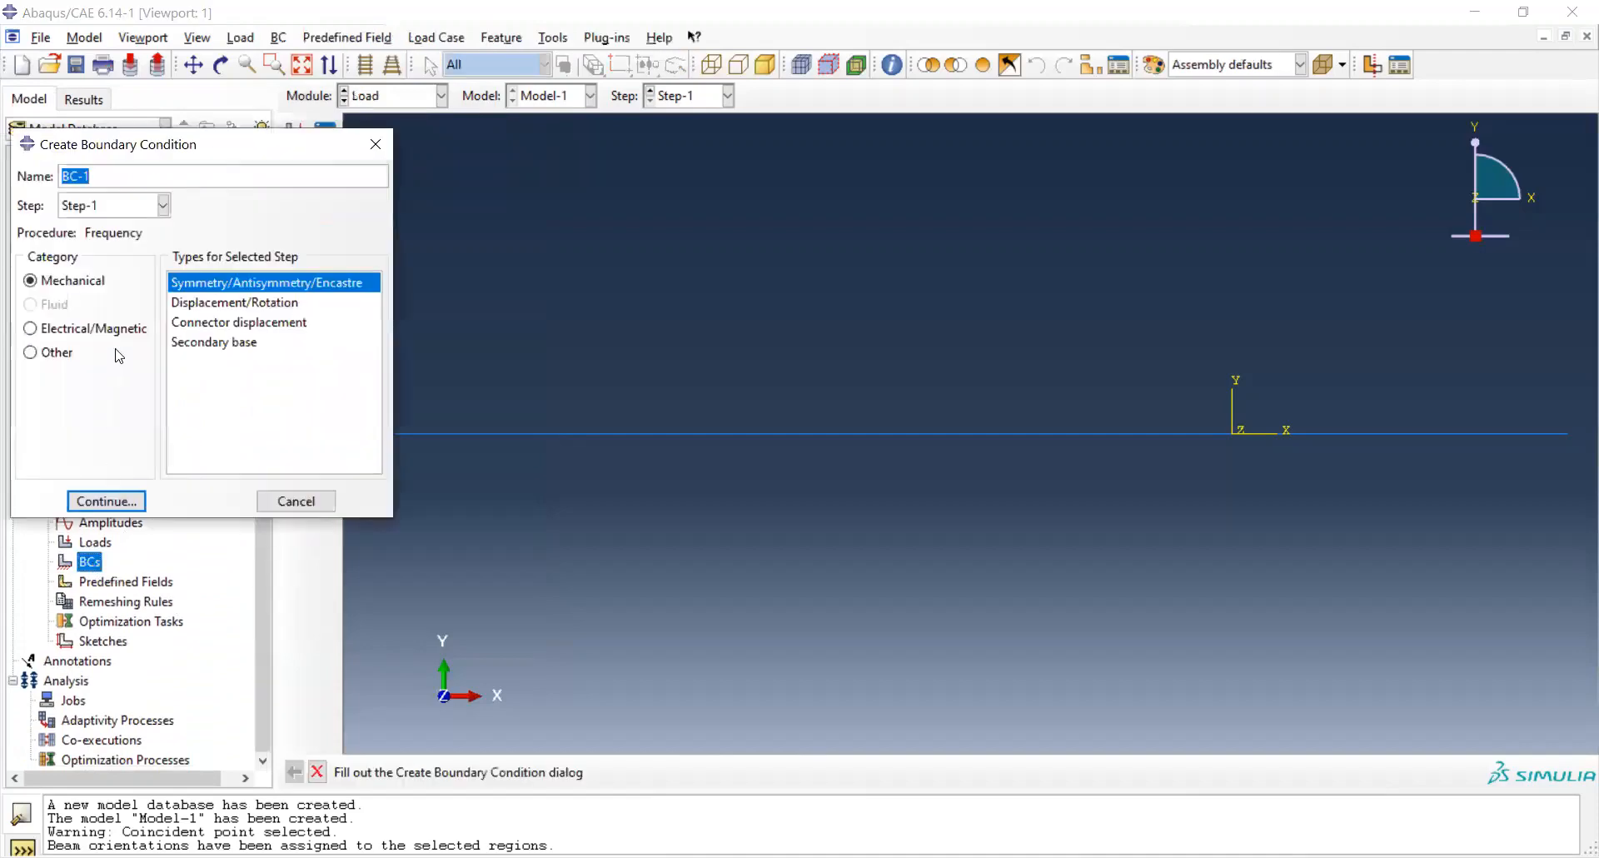
click(163, 206)
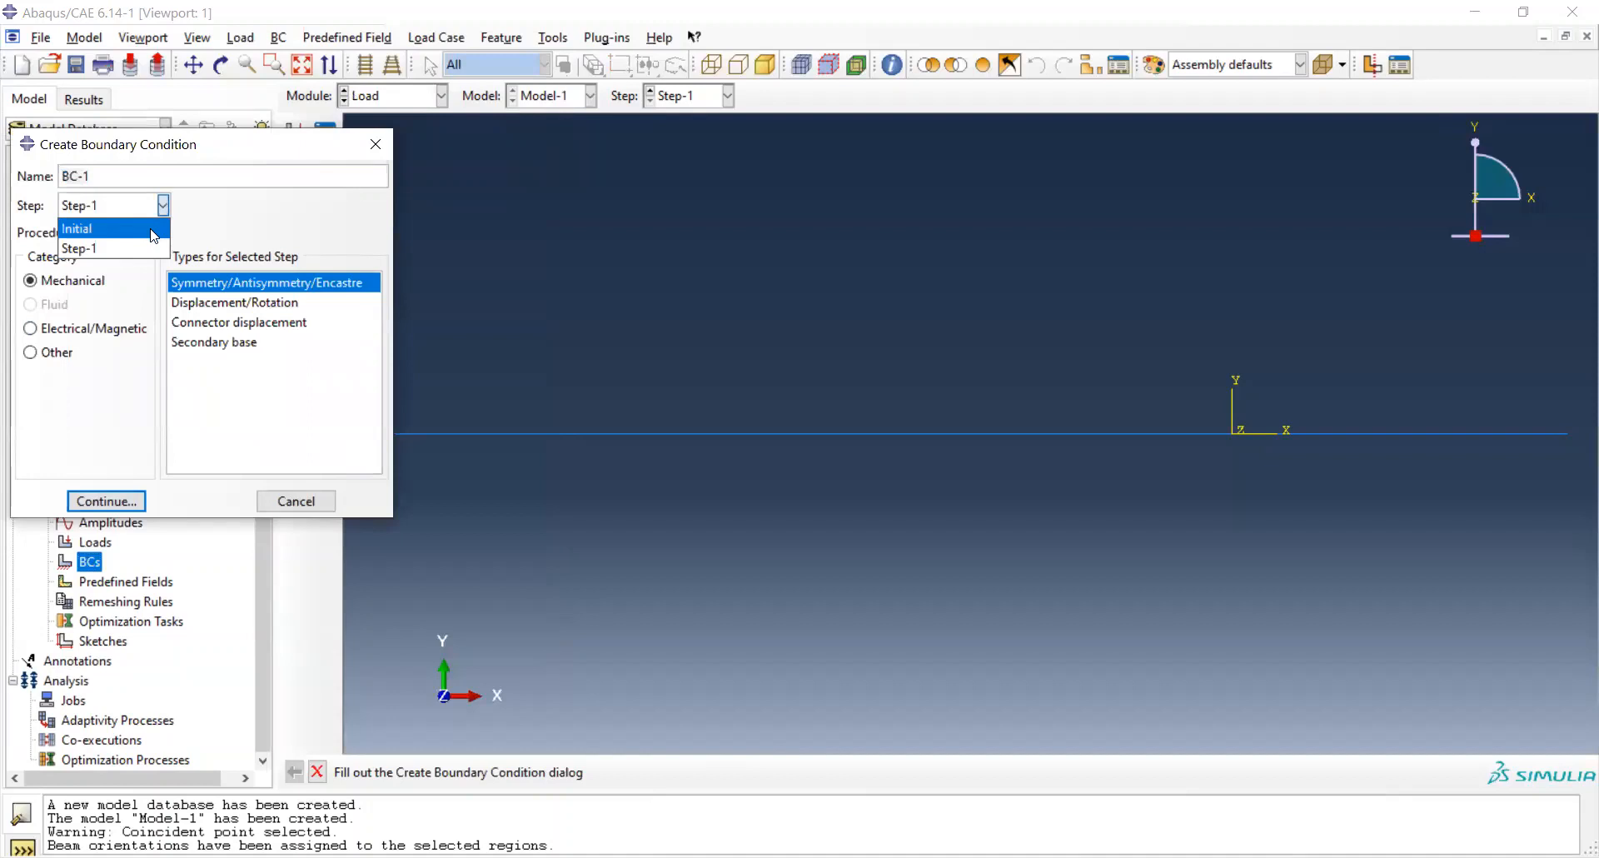
click(151, 230)
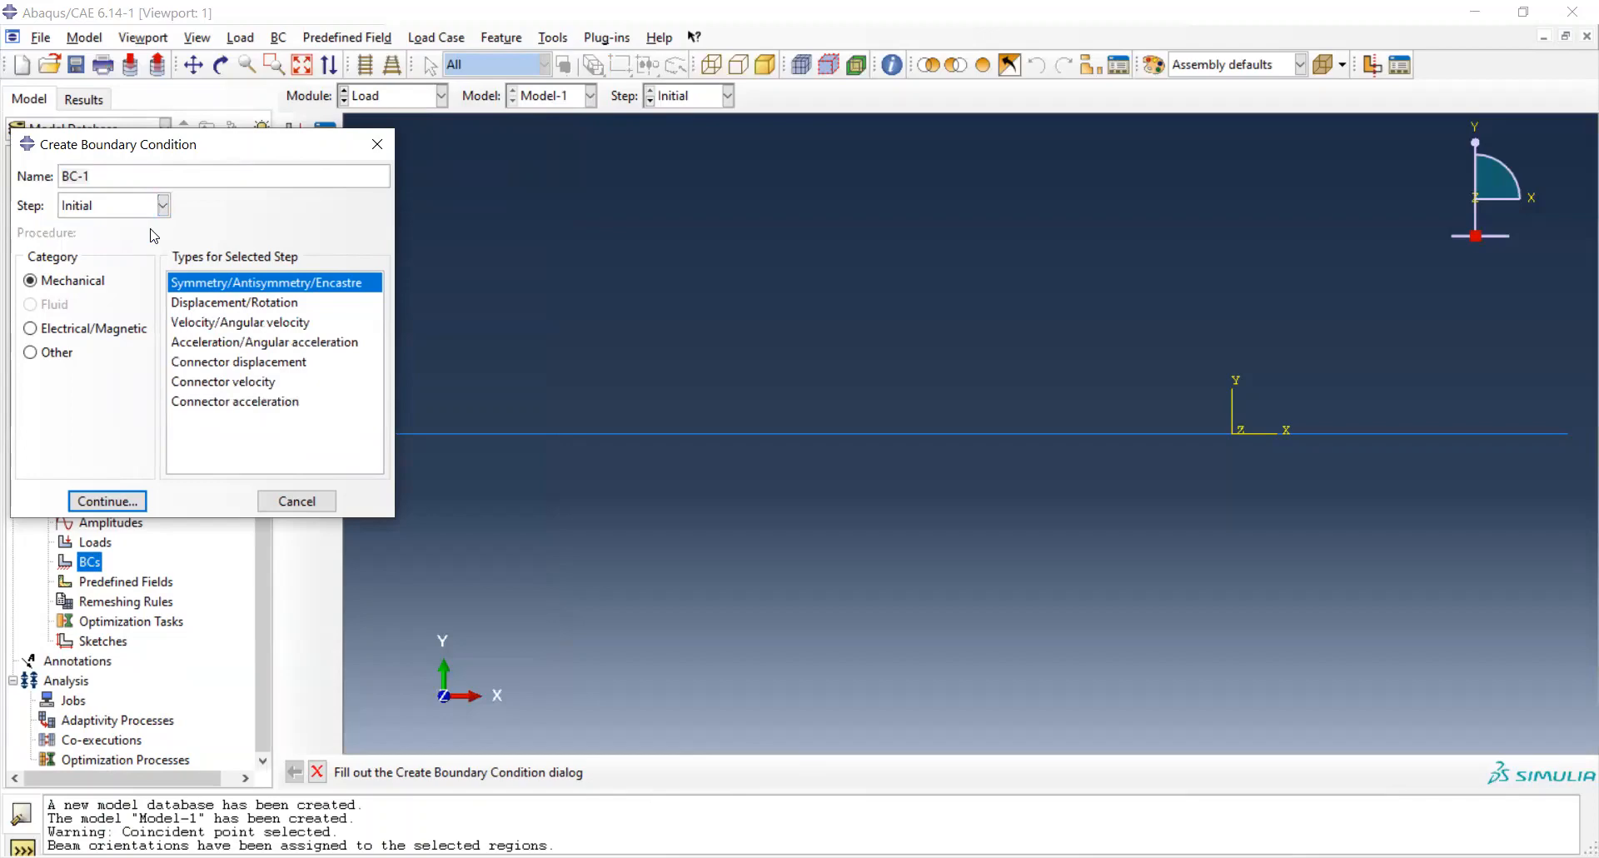
click(238, 304)
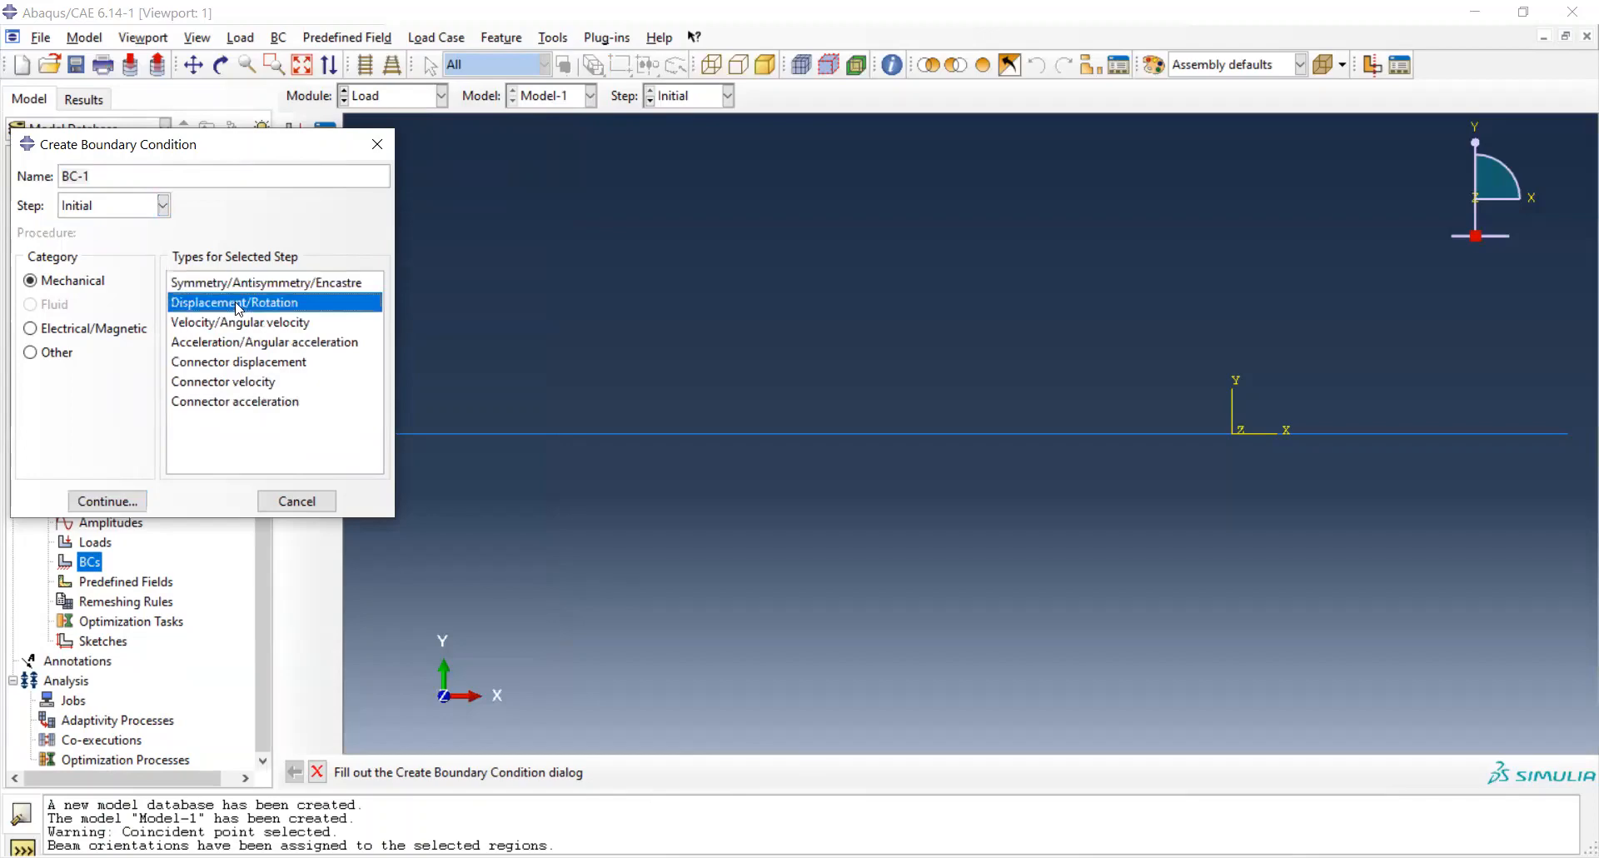
click(125, 501)
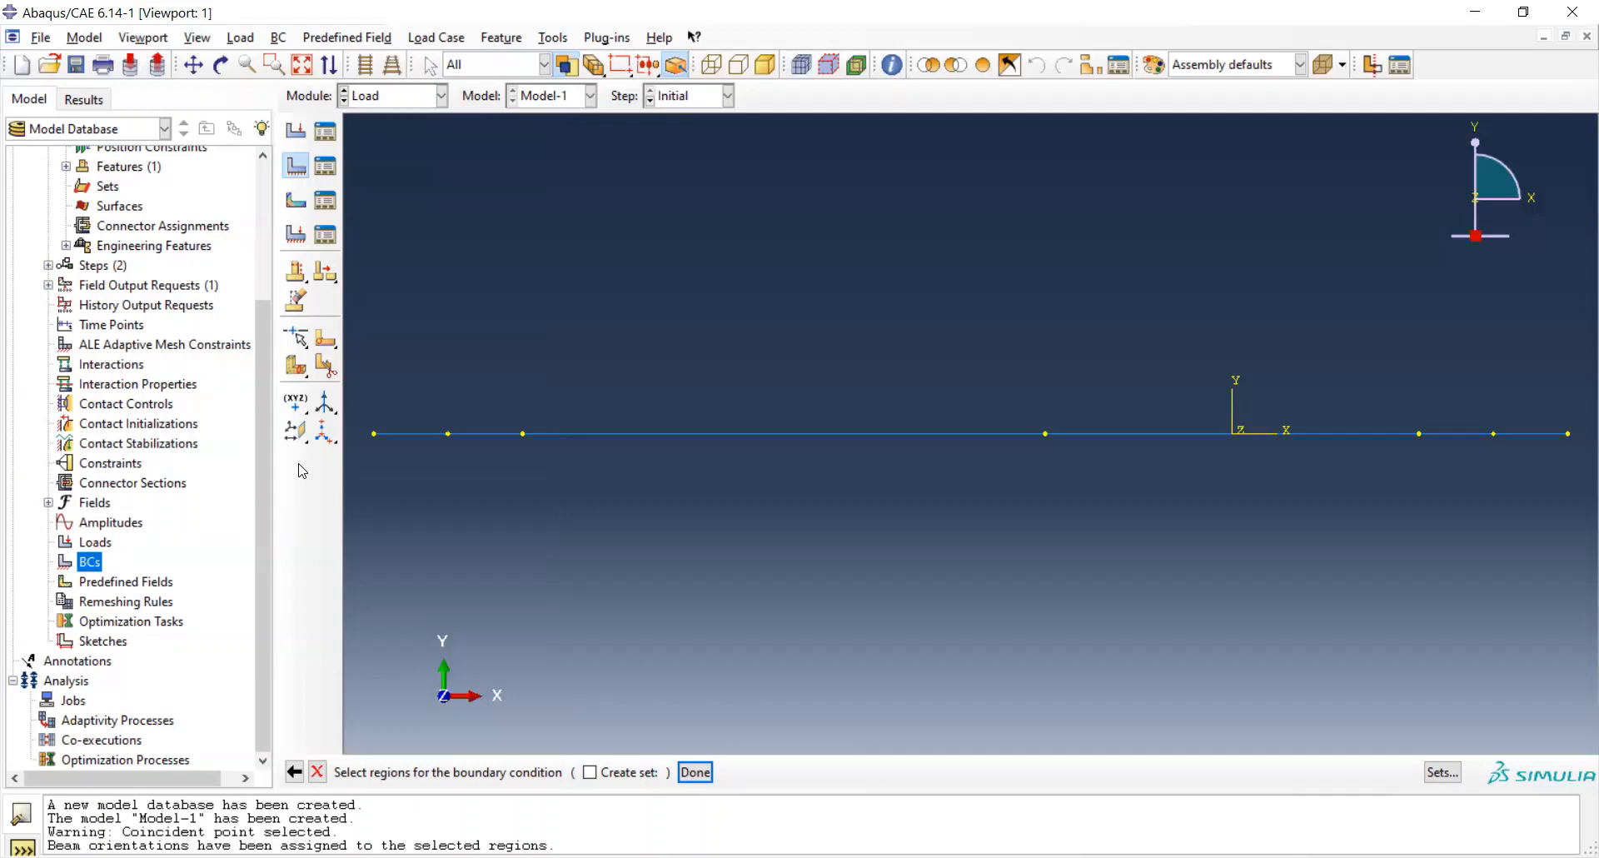
Apply the boundary condition to the wire's left end vertex, constraining U1, U2 and U3.
click(374, 434)
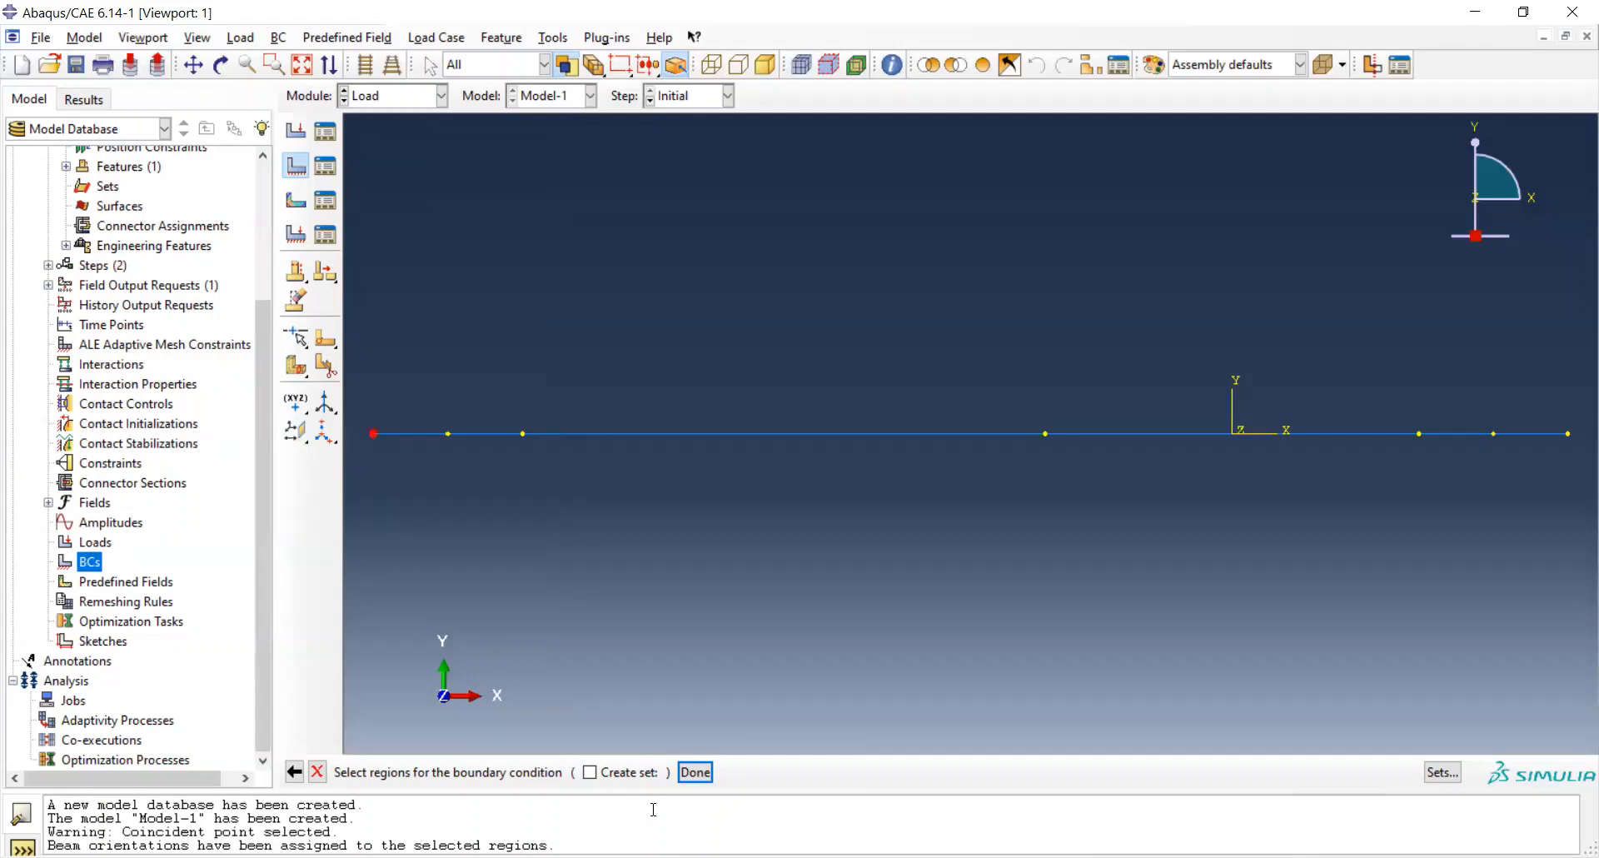
click(696, 772)
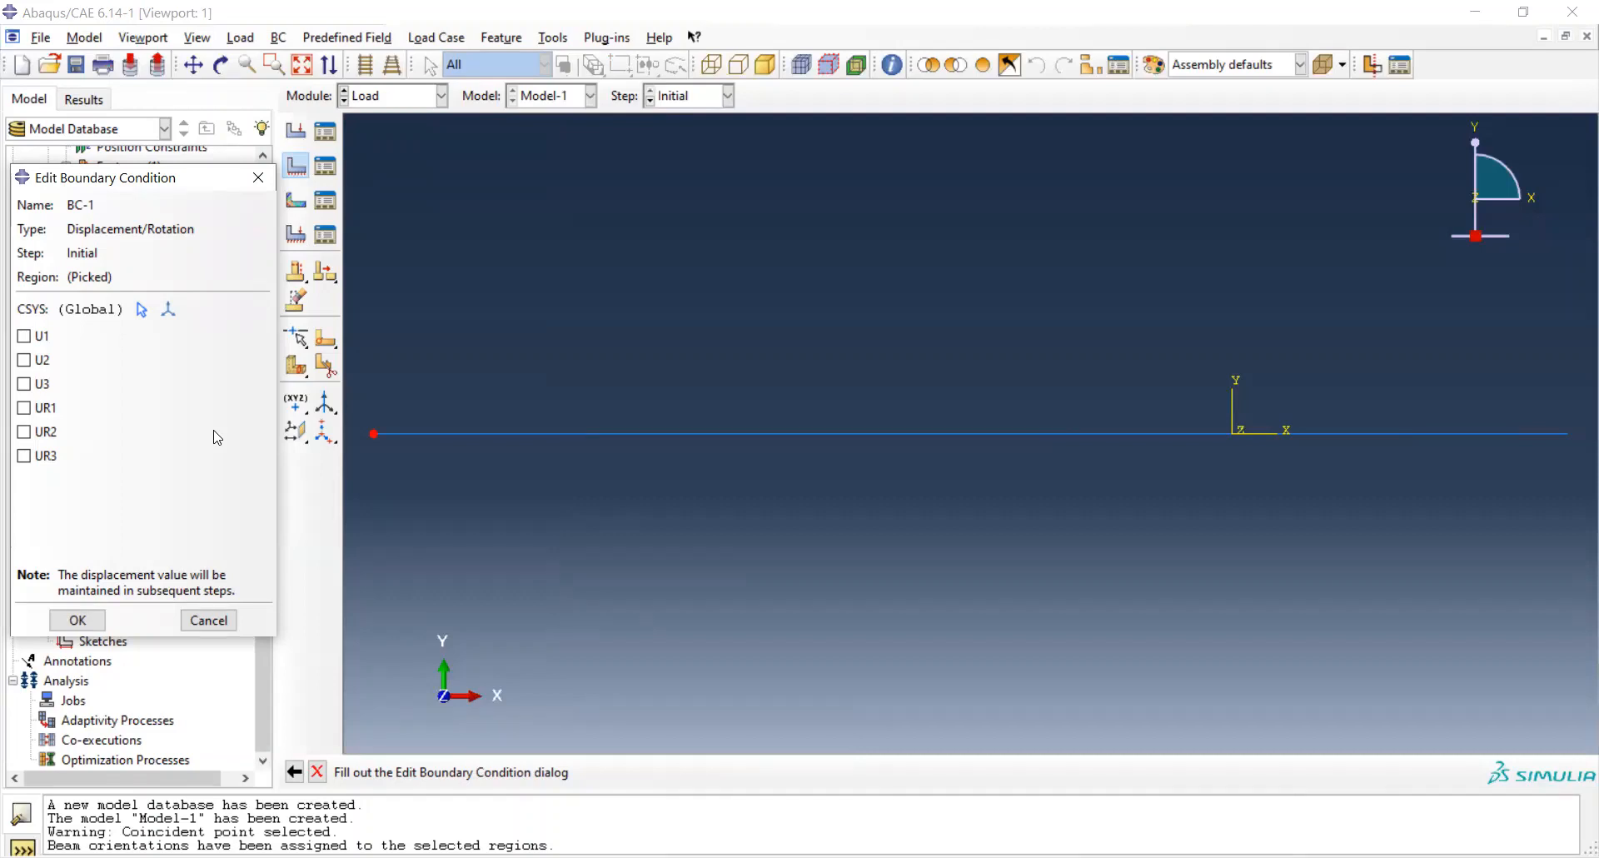
click(25, 336)
click(24, 360)
click(33, 384)
click(77, 619)
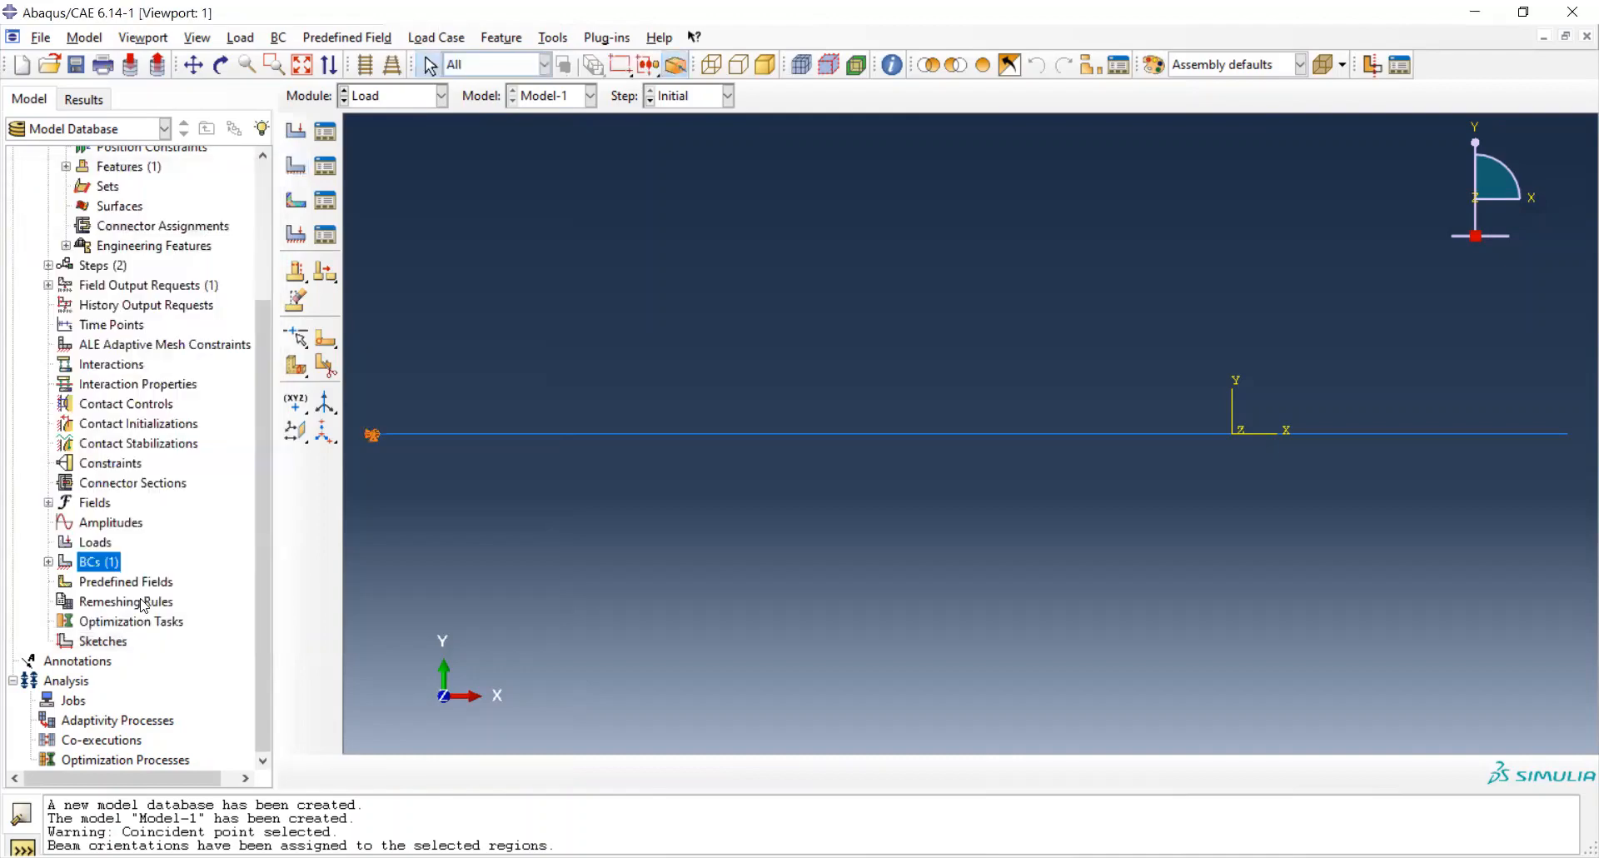
Create Displacement/Rotation boundary condition BC-2 in the Initial step, constraining U2 and U3 at the wire's right end vertex.
double_click(102, 570)
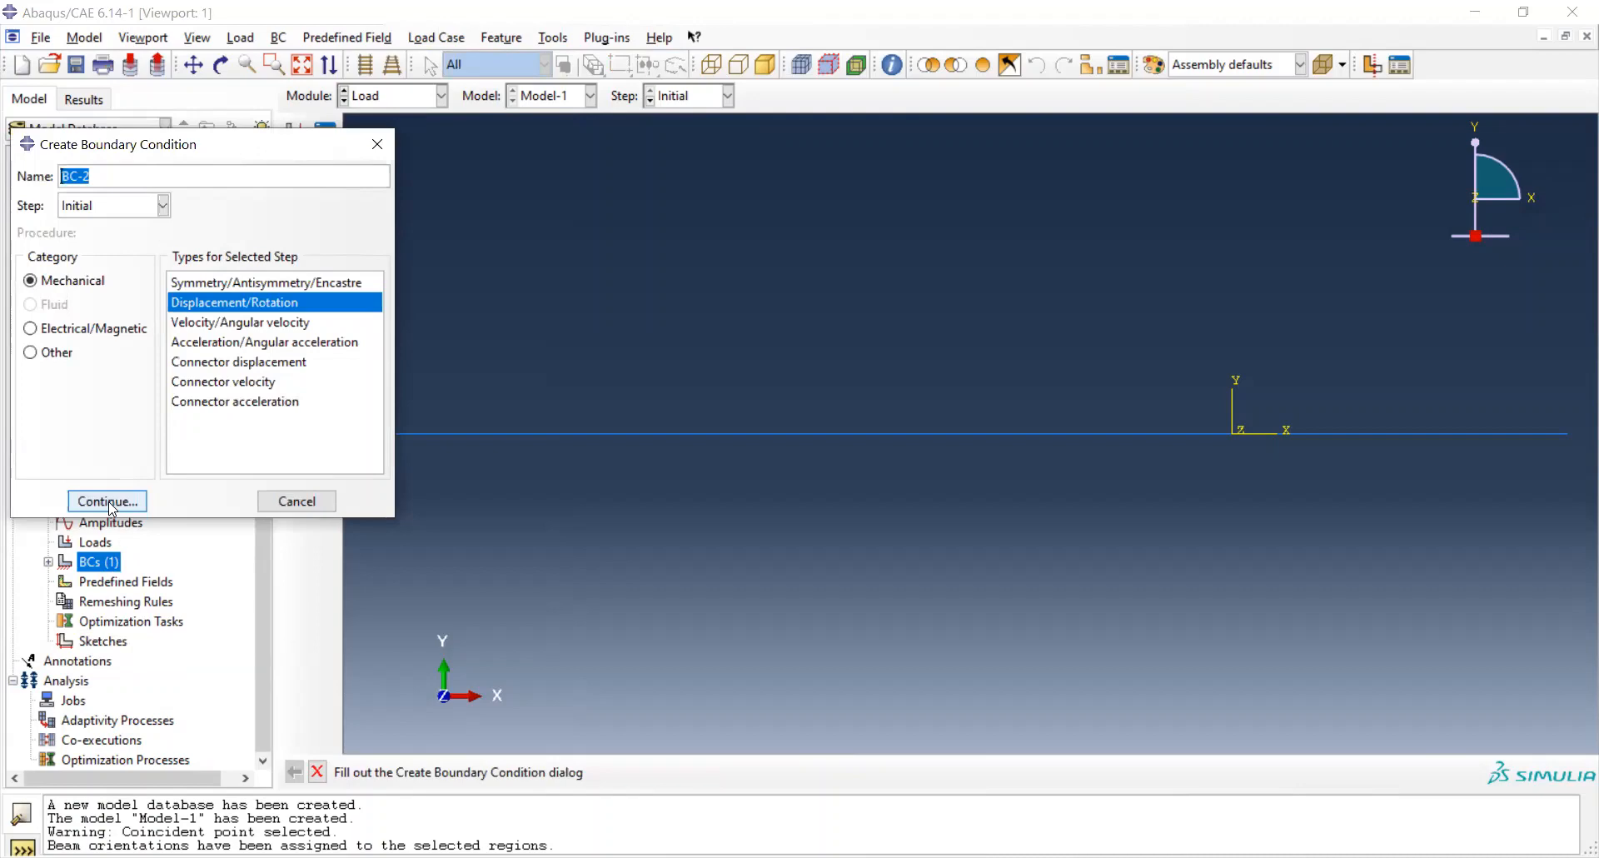
click(112, 510)
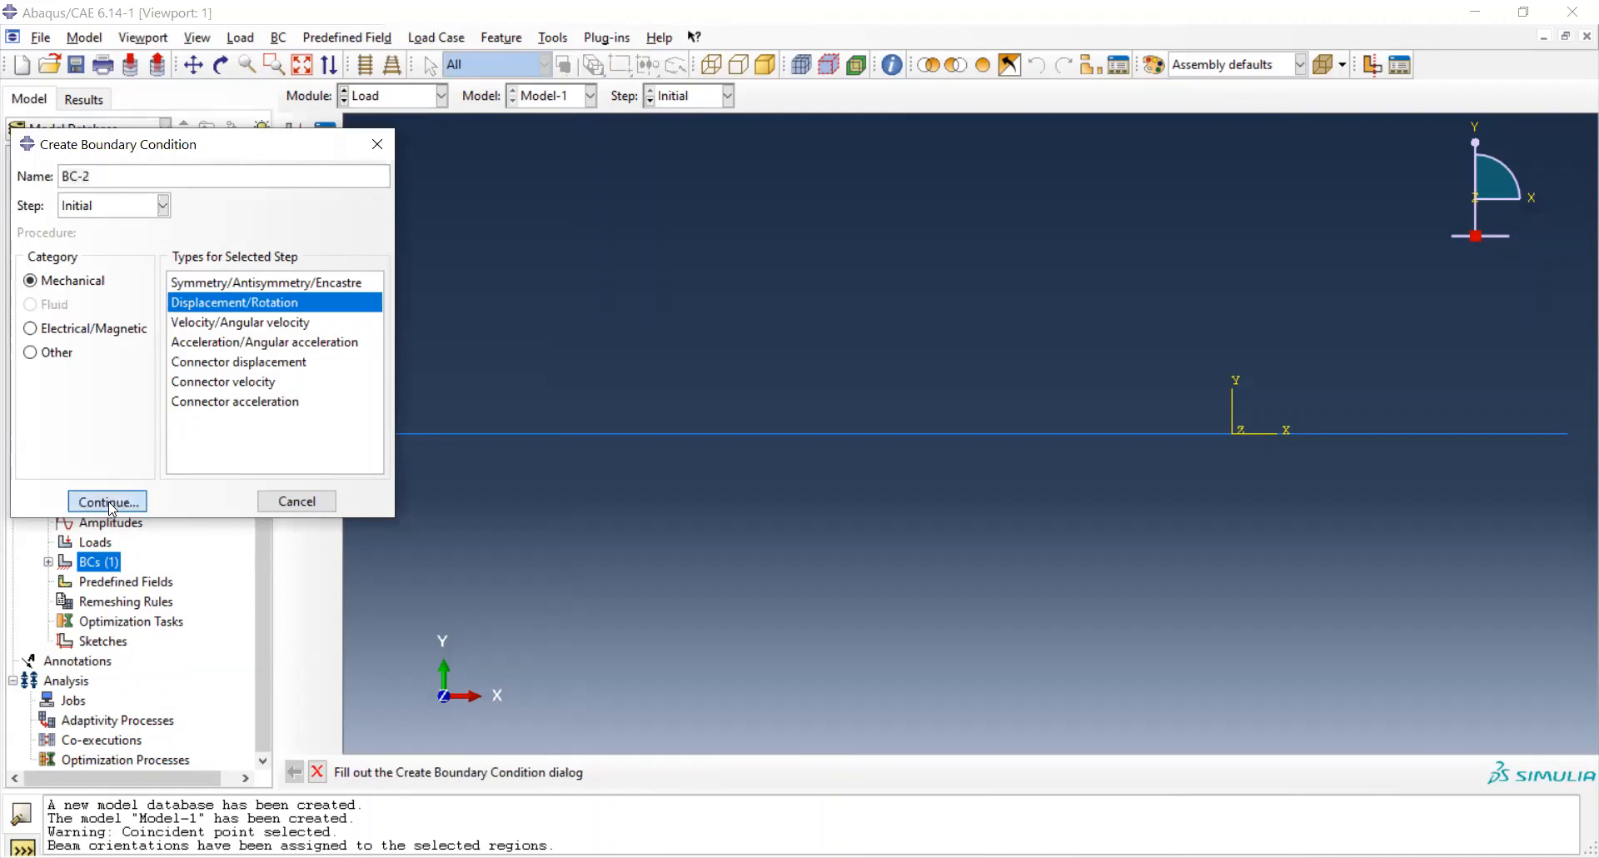
click(1570, 433)
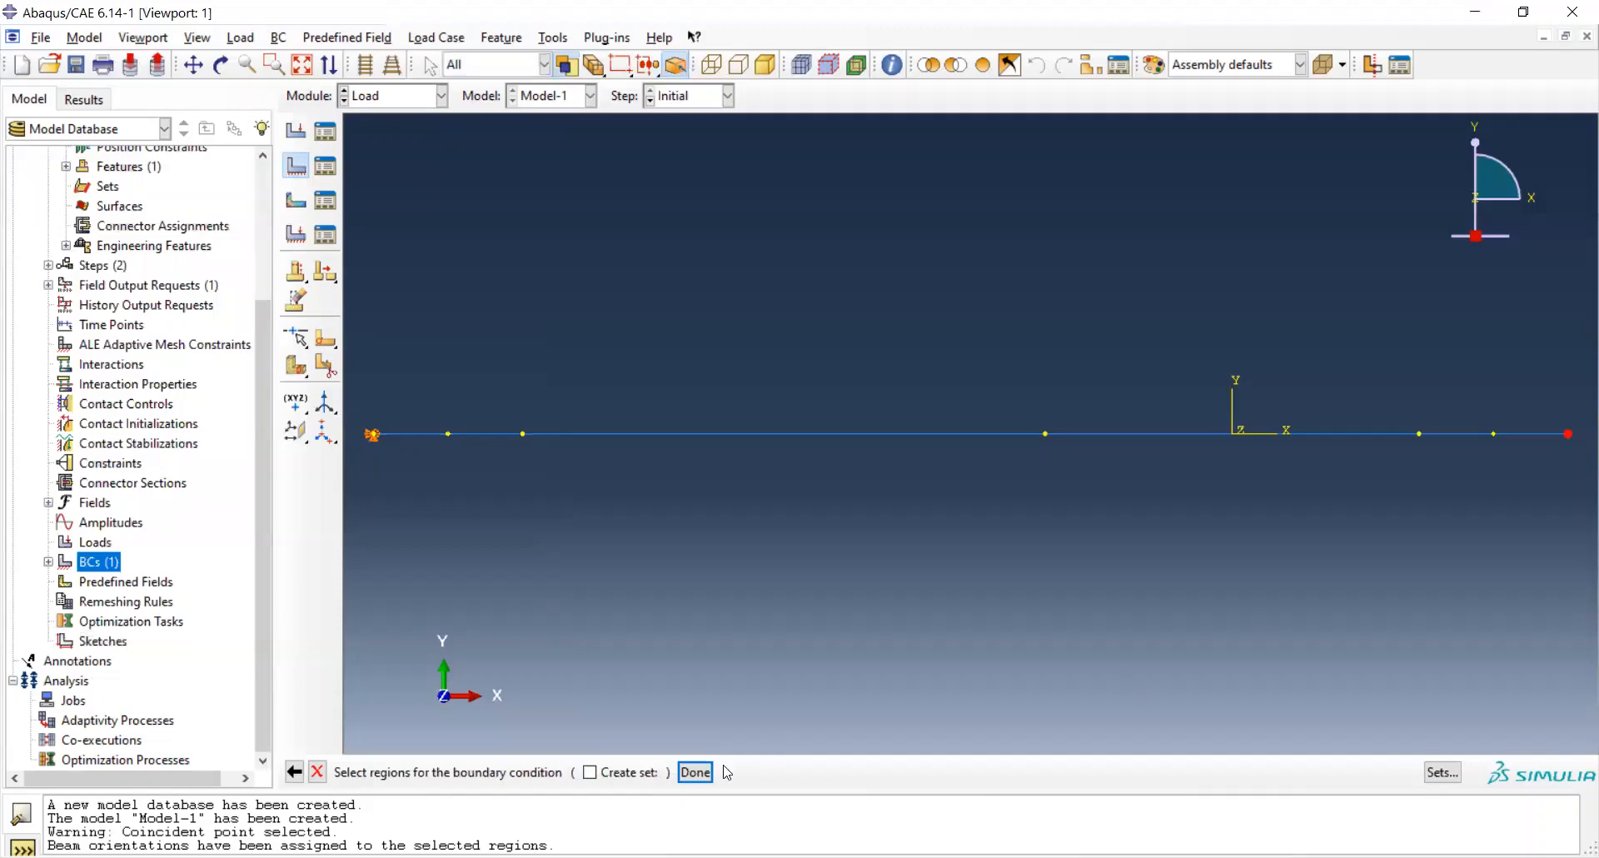
click(696, 772)
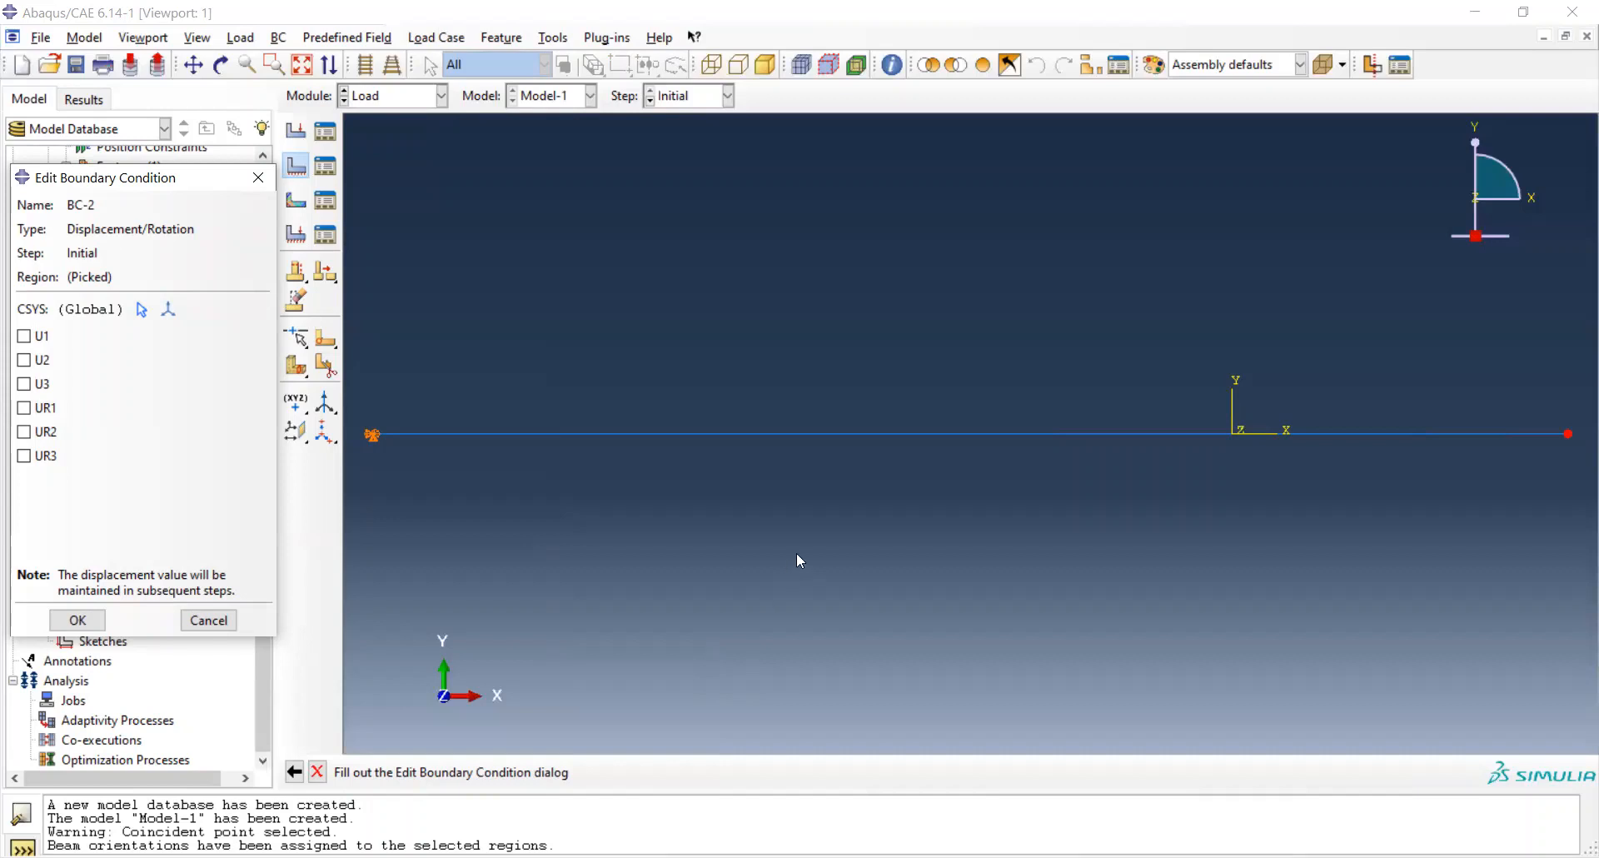
click(25, 362)
click(25, 385)
click(78, 626)
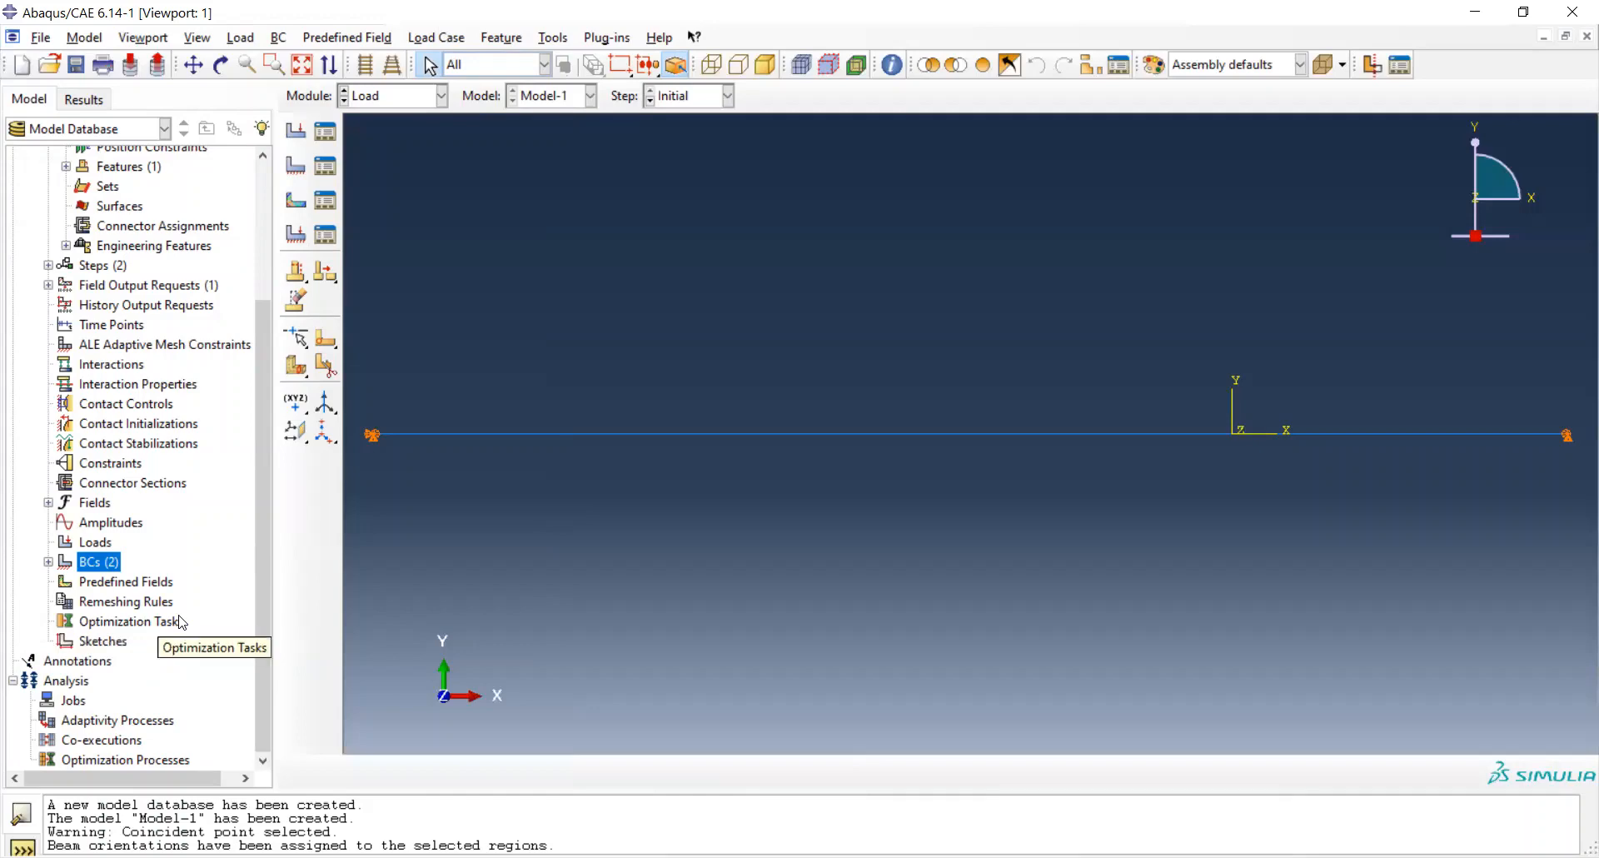
Switch to the Mesh module and seed the part instance with an approximate global size of 0.01.
click(441, 97)
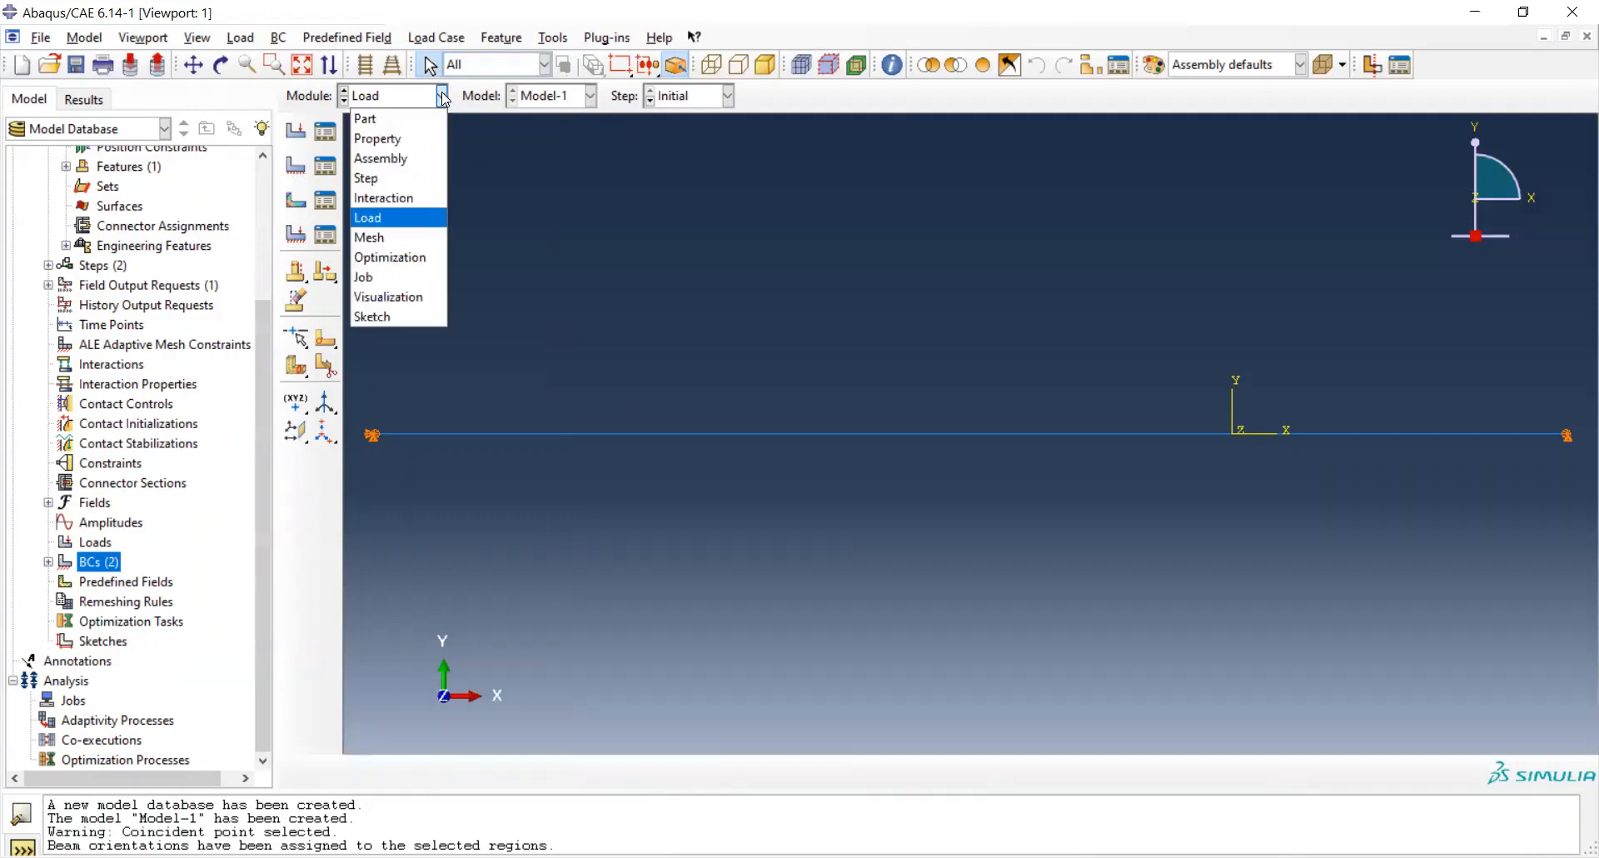
click(416, 240)
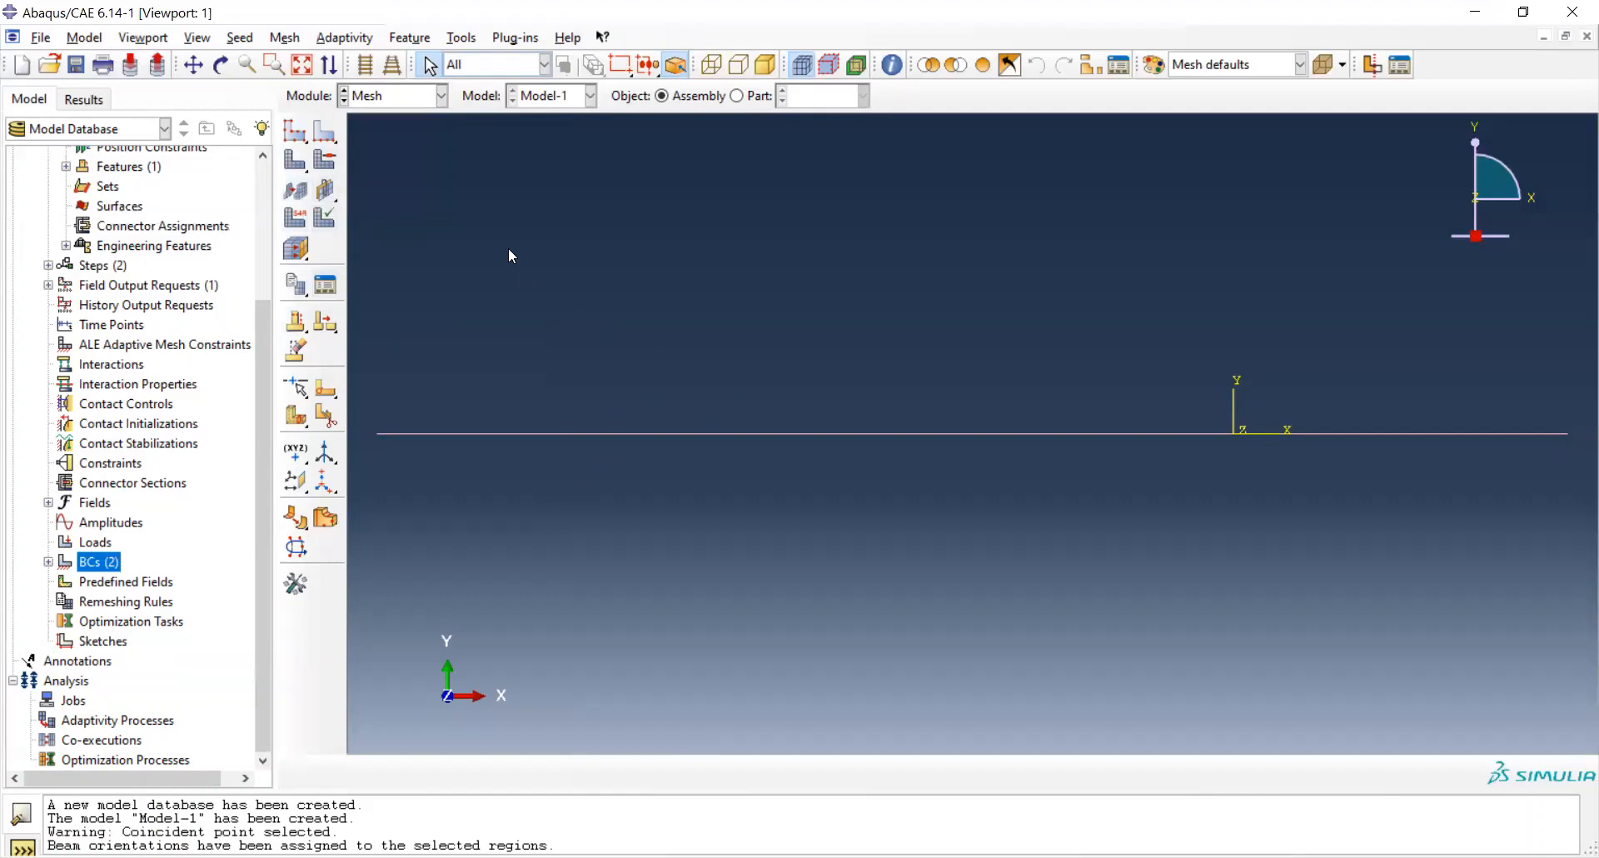
click(301, 146)
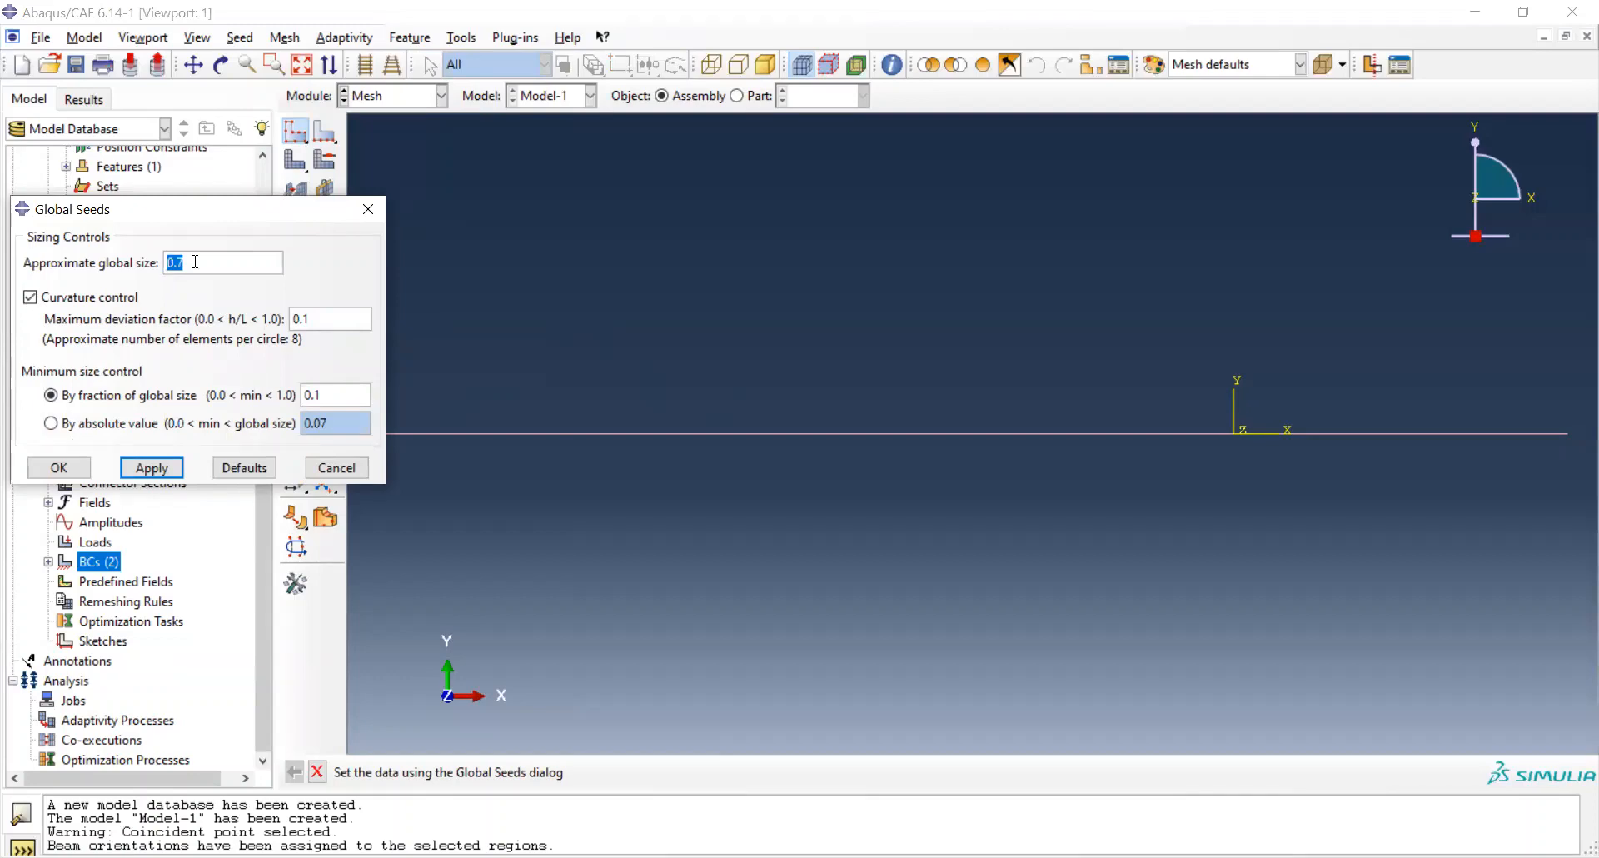
key(BackSpace)
text(0.01)
click(59, 467)
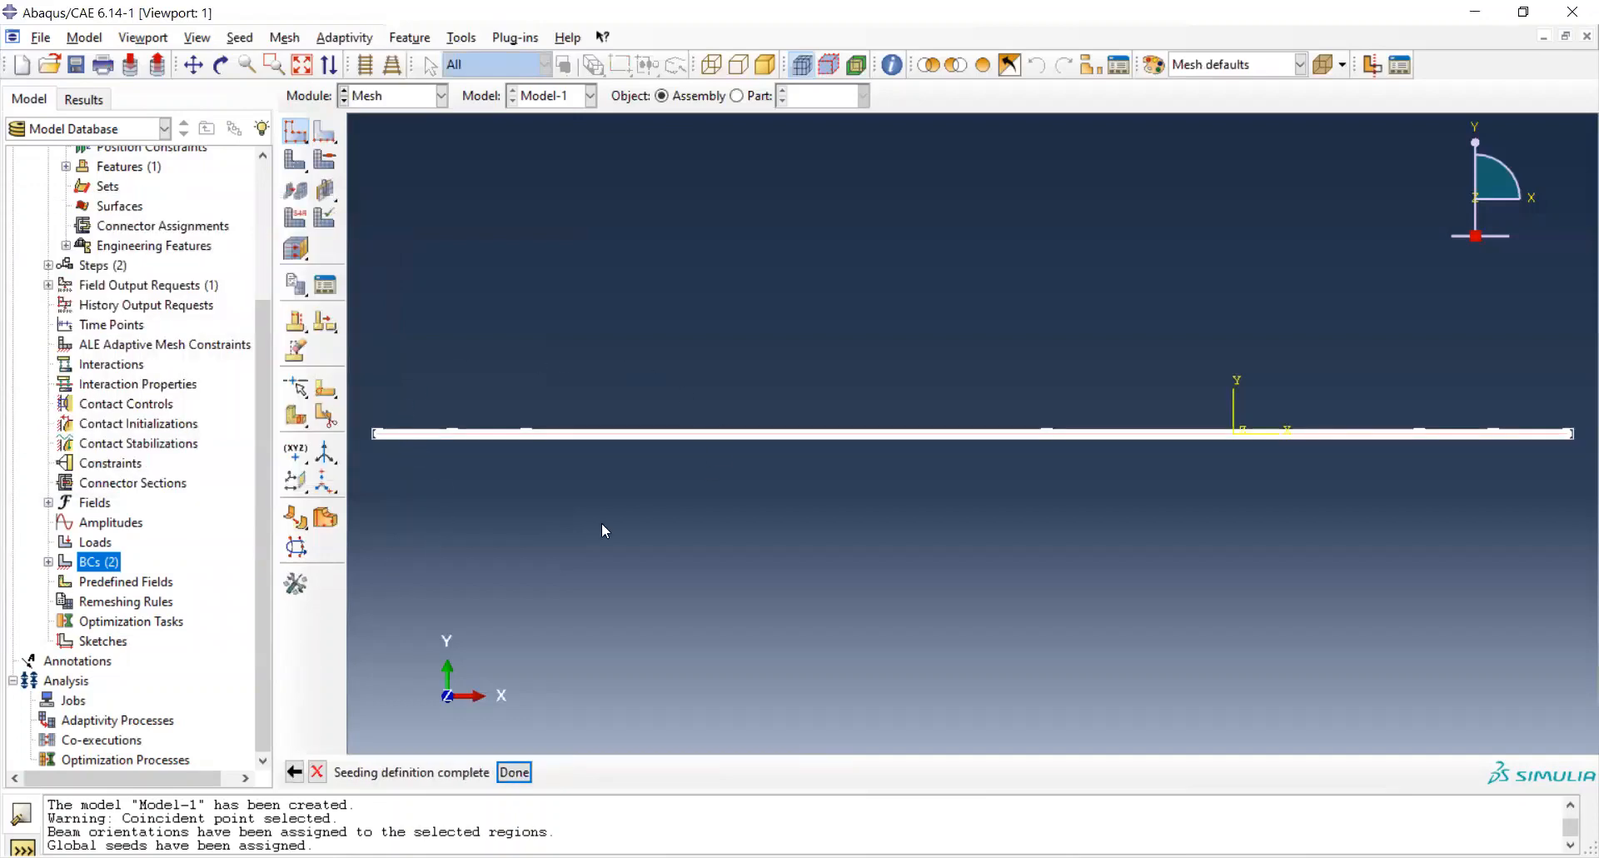
click(515, 773)
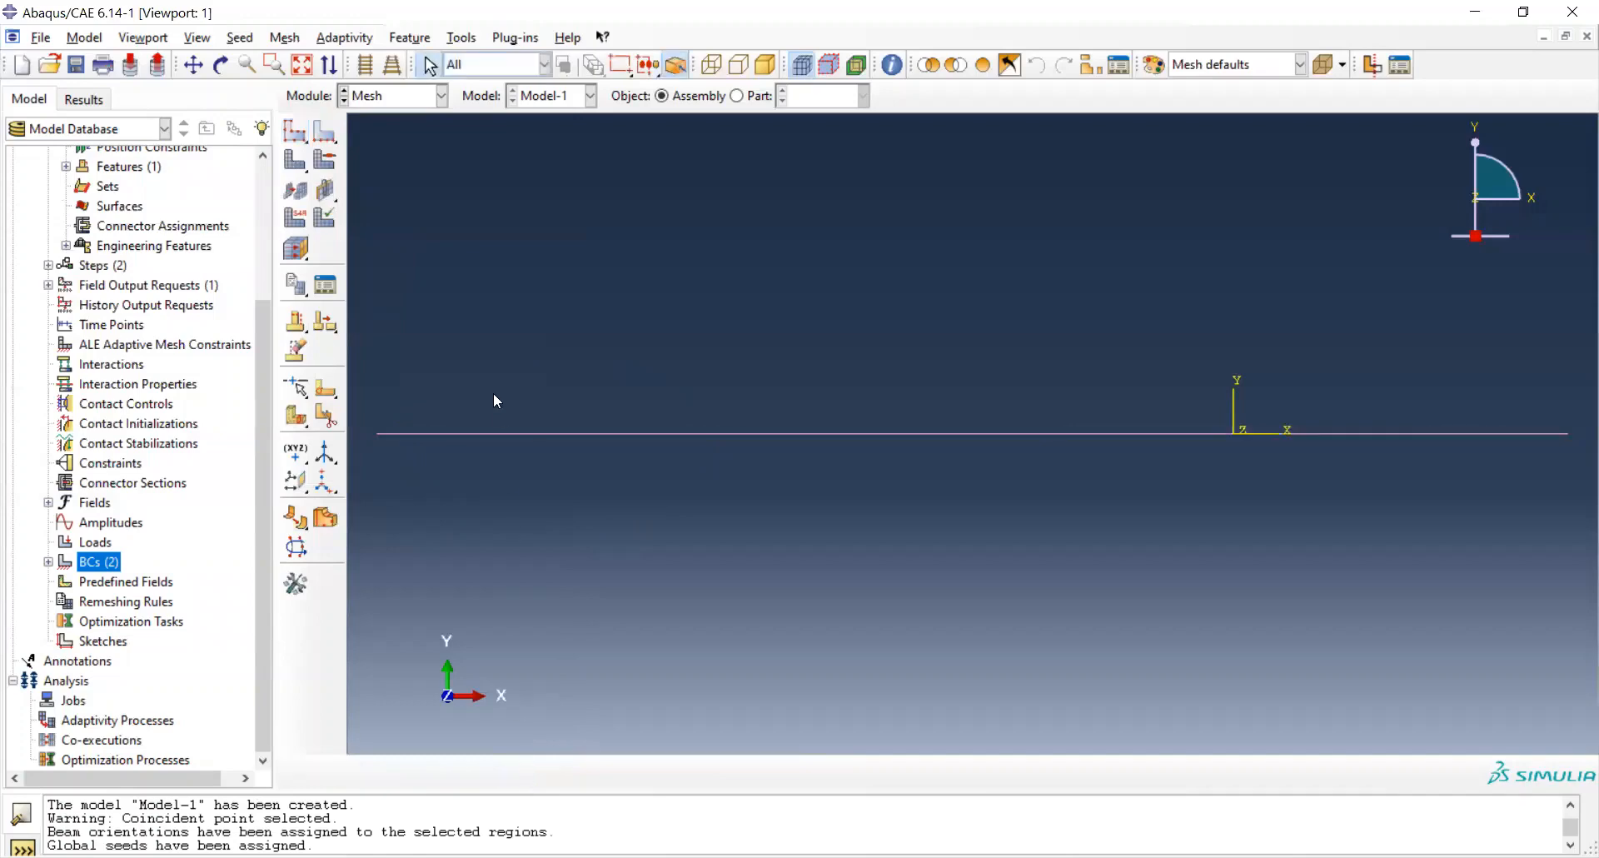
Try to assign mesh controls to the entire wire.
click(325, 160)
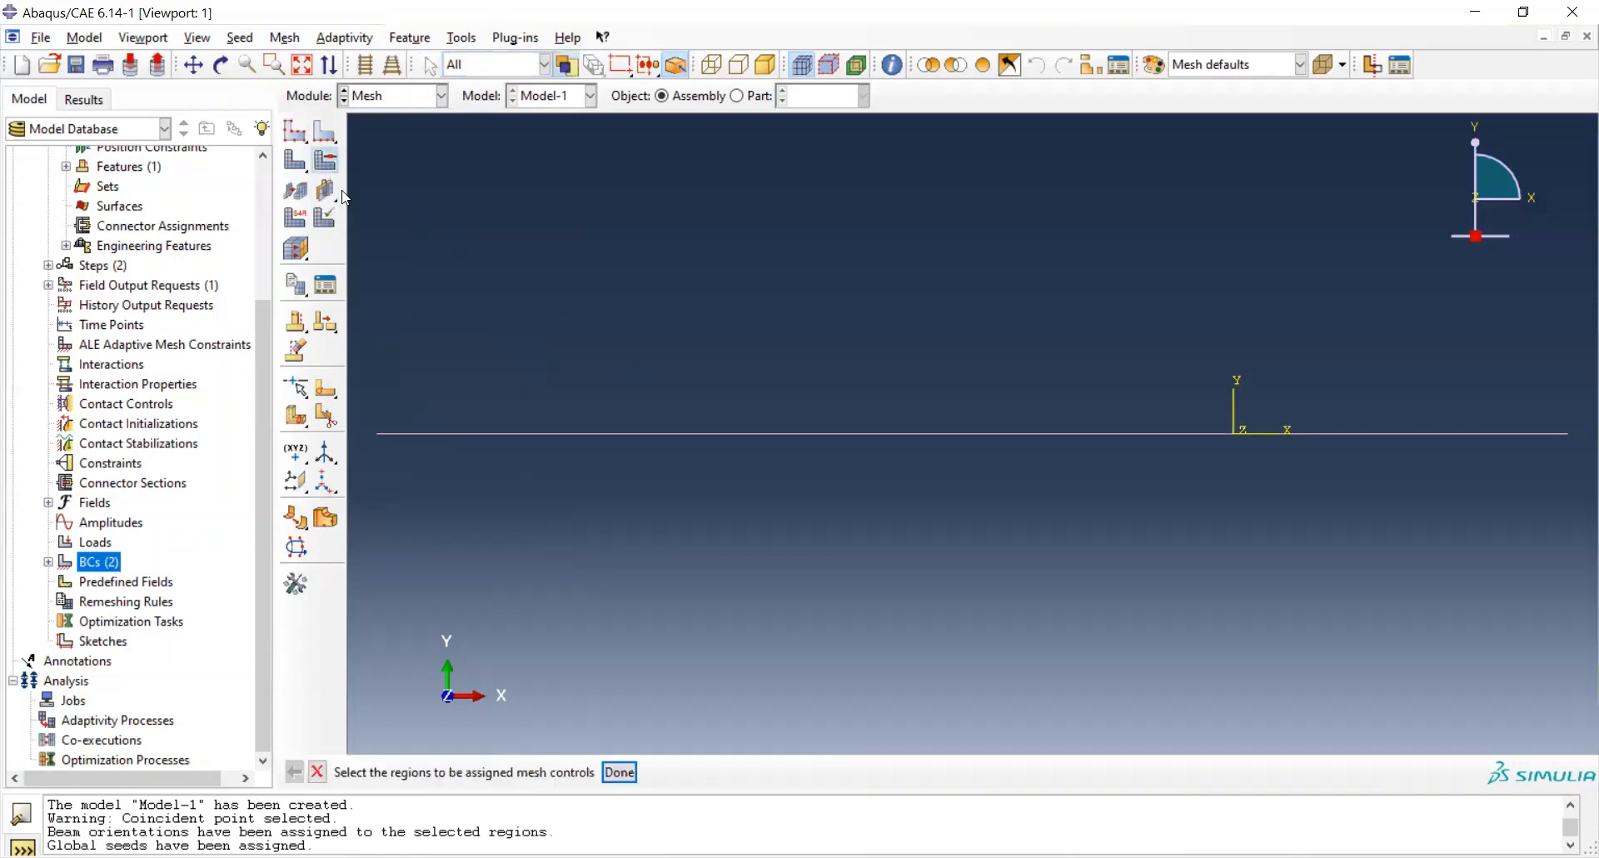
drag(368, 397, 1582, 483)
click(626, 773)
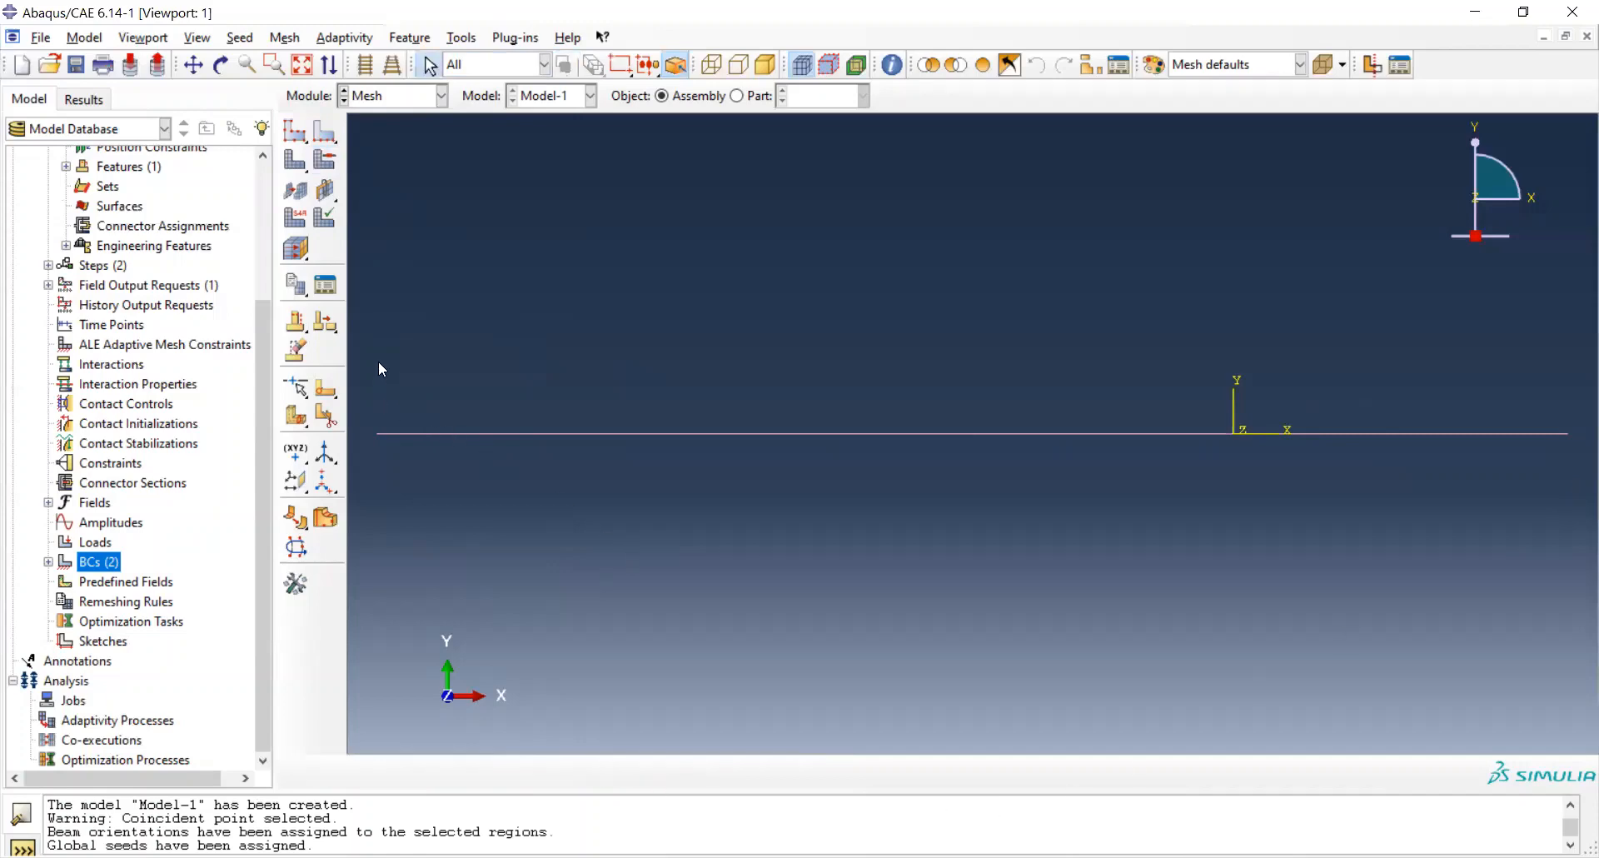
click(325, 160)
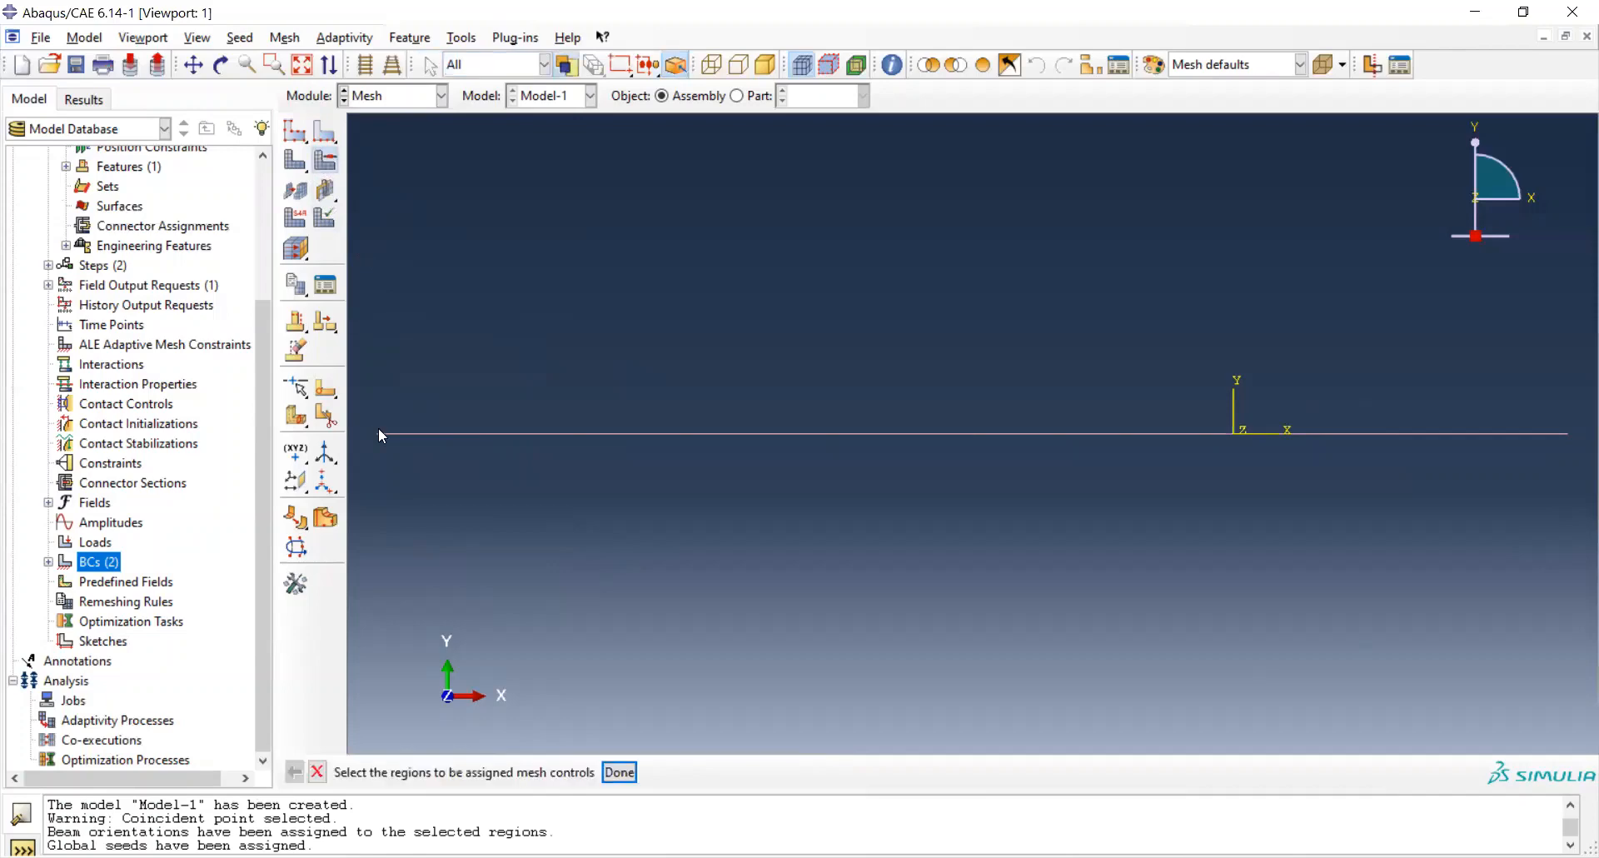
drag(368, 391, 1573, 479)
click(620, 772)
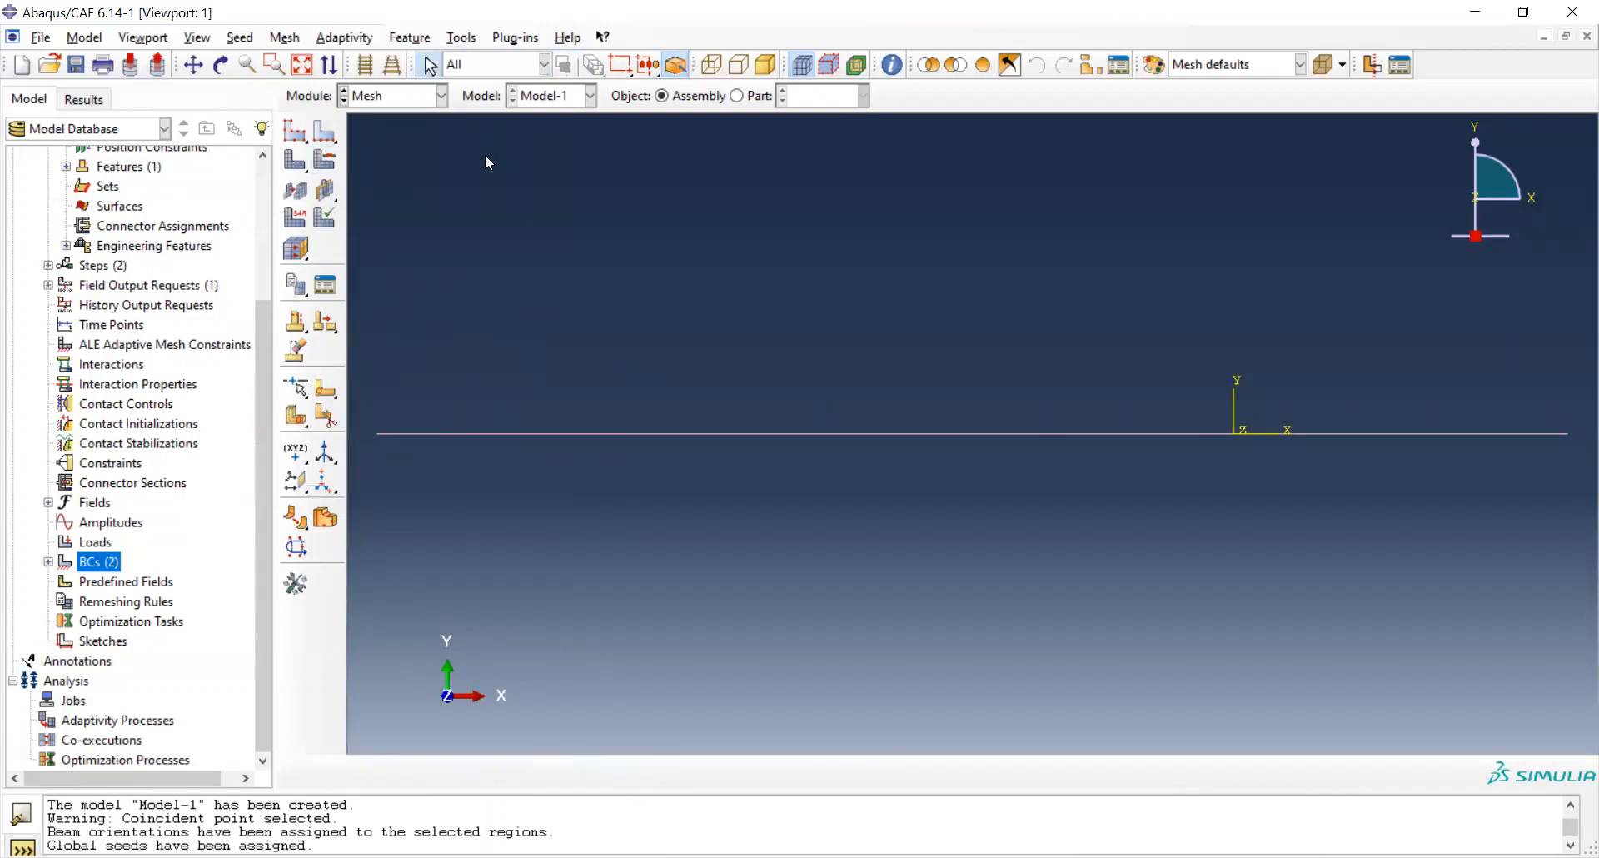
click(328, 164)
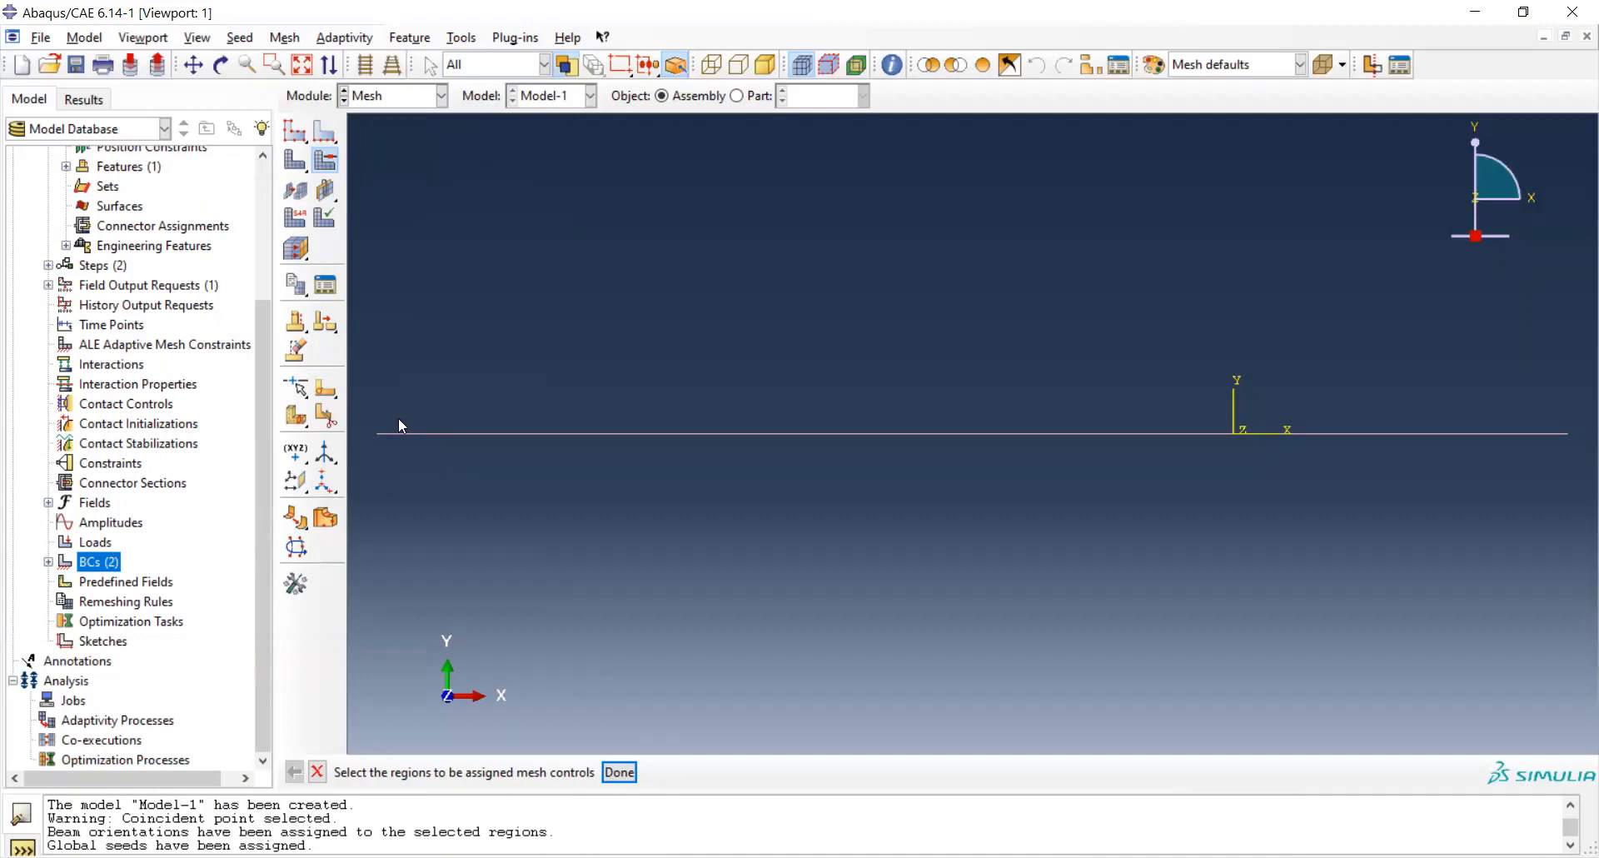
drag(370, 399, 1572, 471)
middle_click(456, 242)
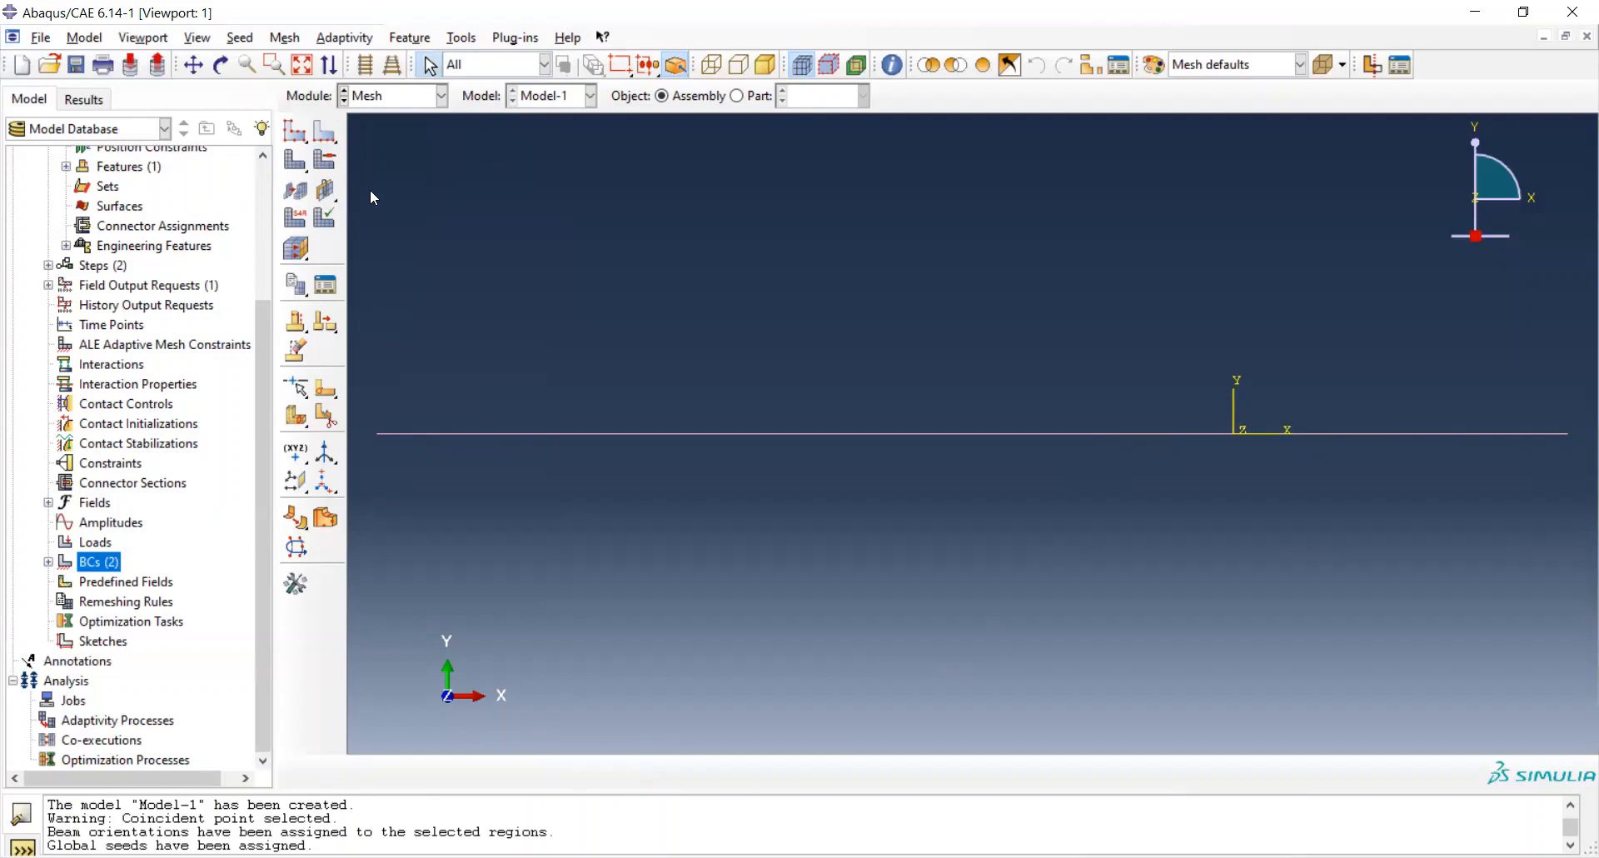
Try again to assign mesh controls to the full length of the wire.
click(325, 163)
drag(369, 382, 1577, 479)
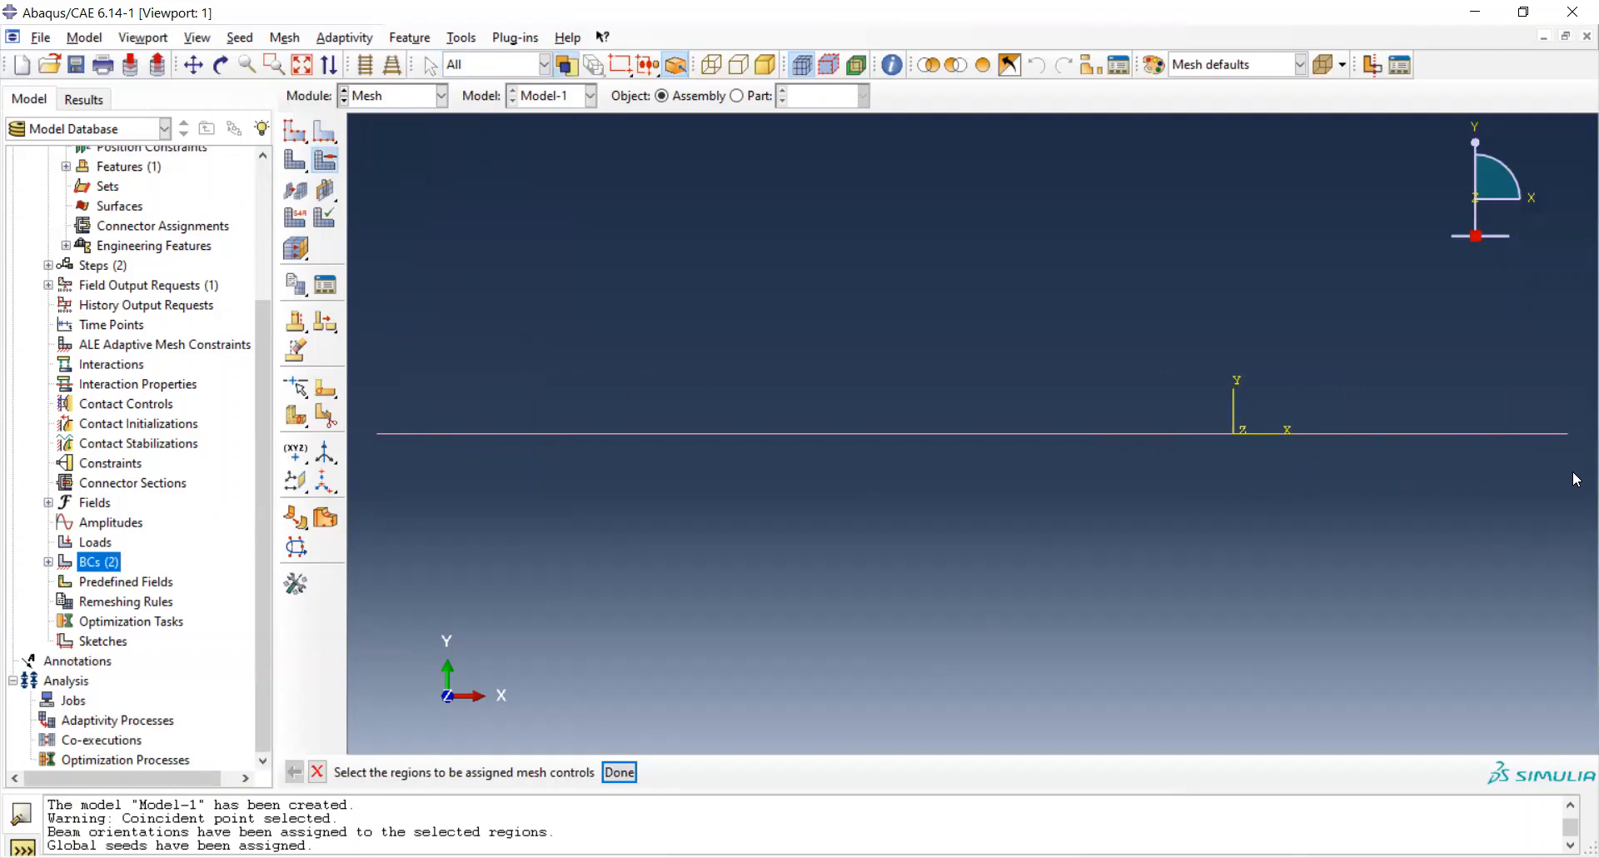
click(620, 772)
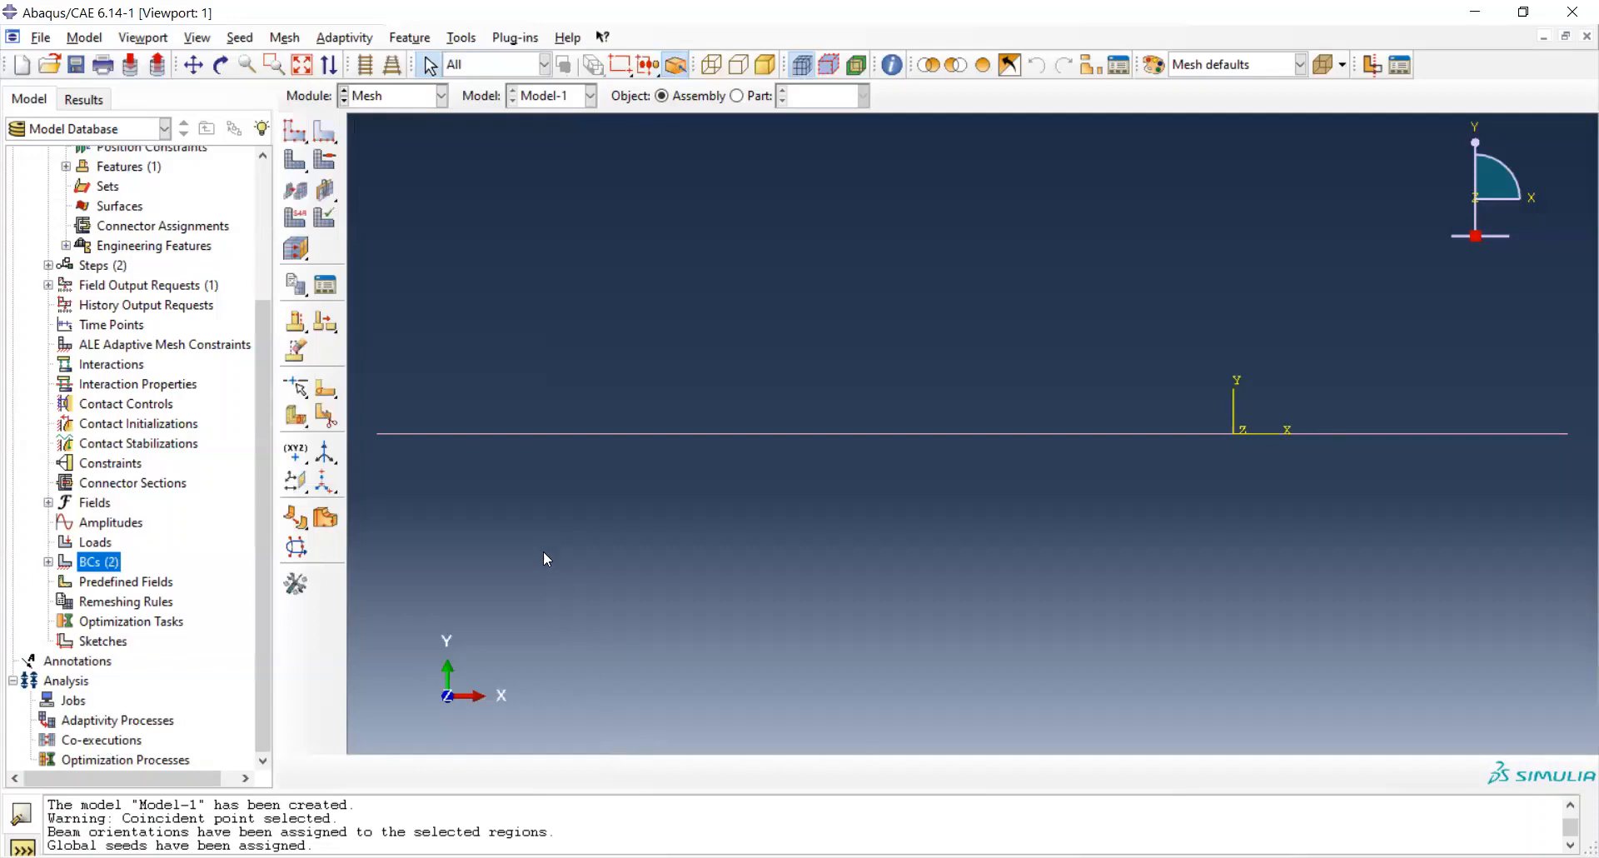
Reapply the global seeds to the part instance with an approximate global size of 0.01.
click(442, 97)
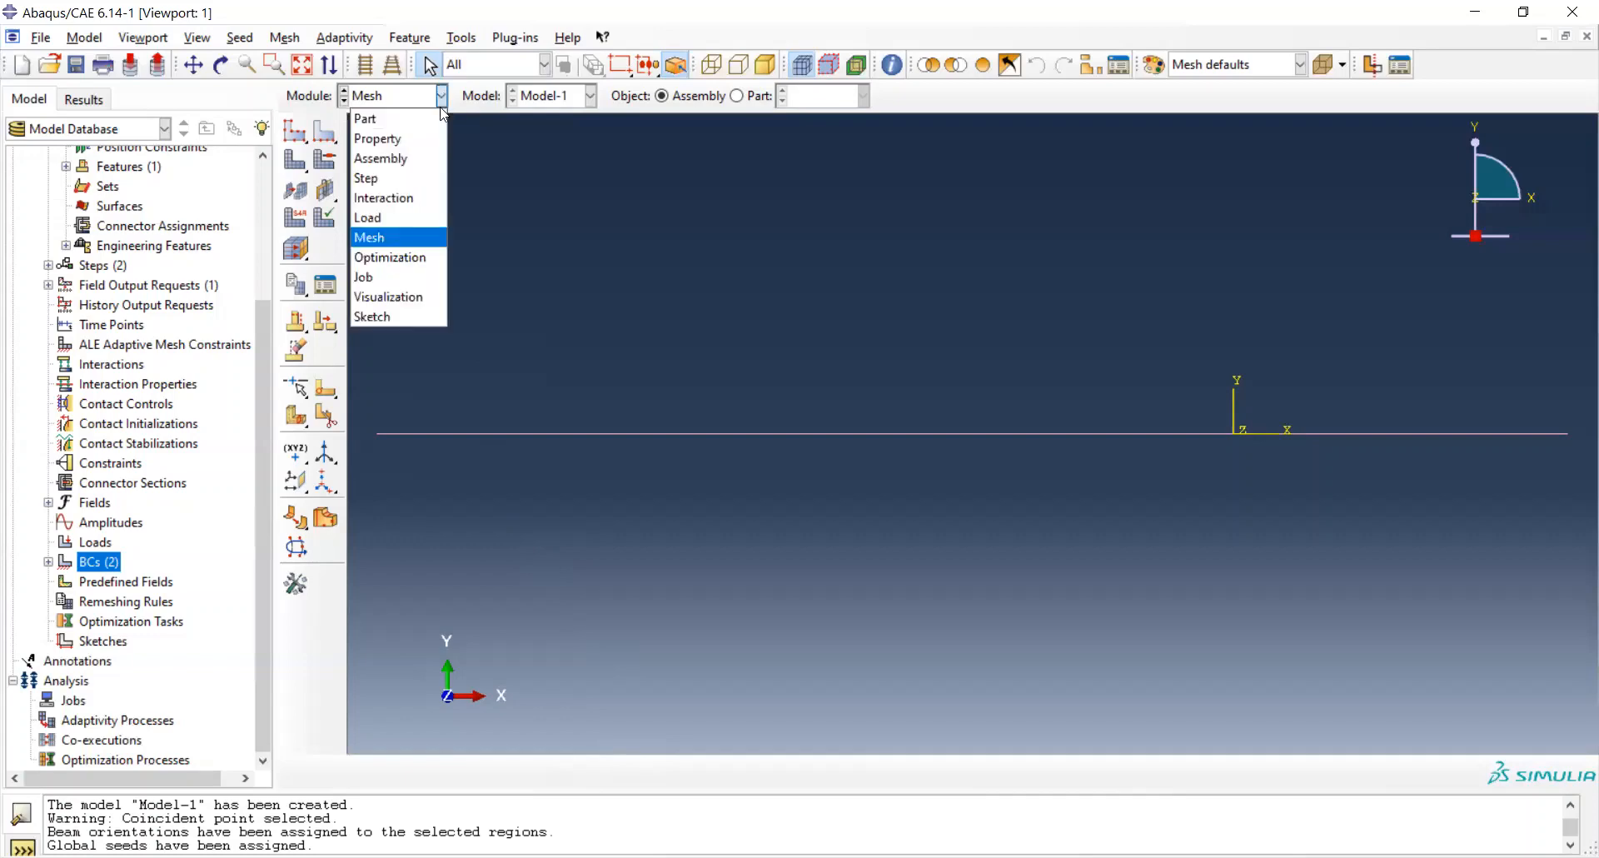
click(406, 237)
click(295, 132)
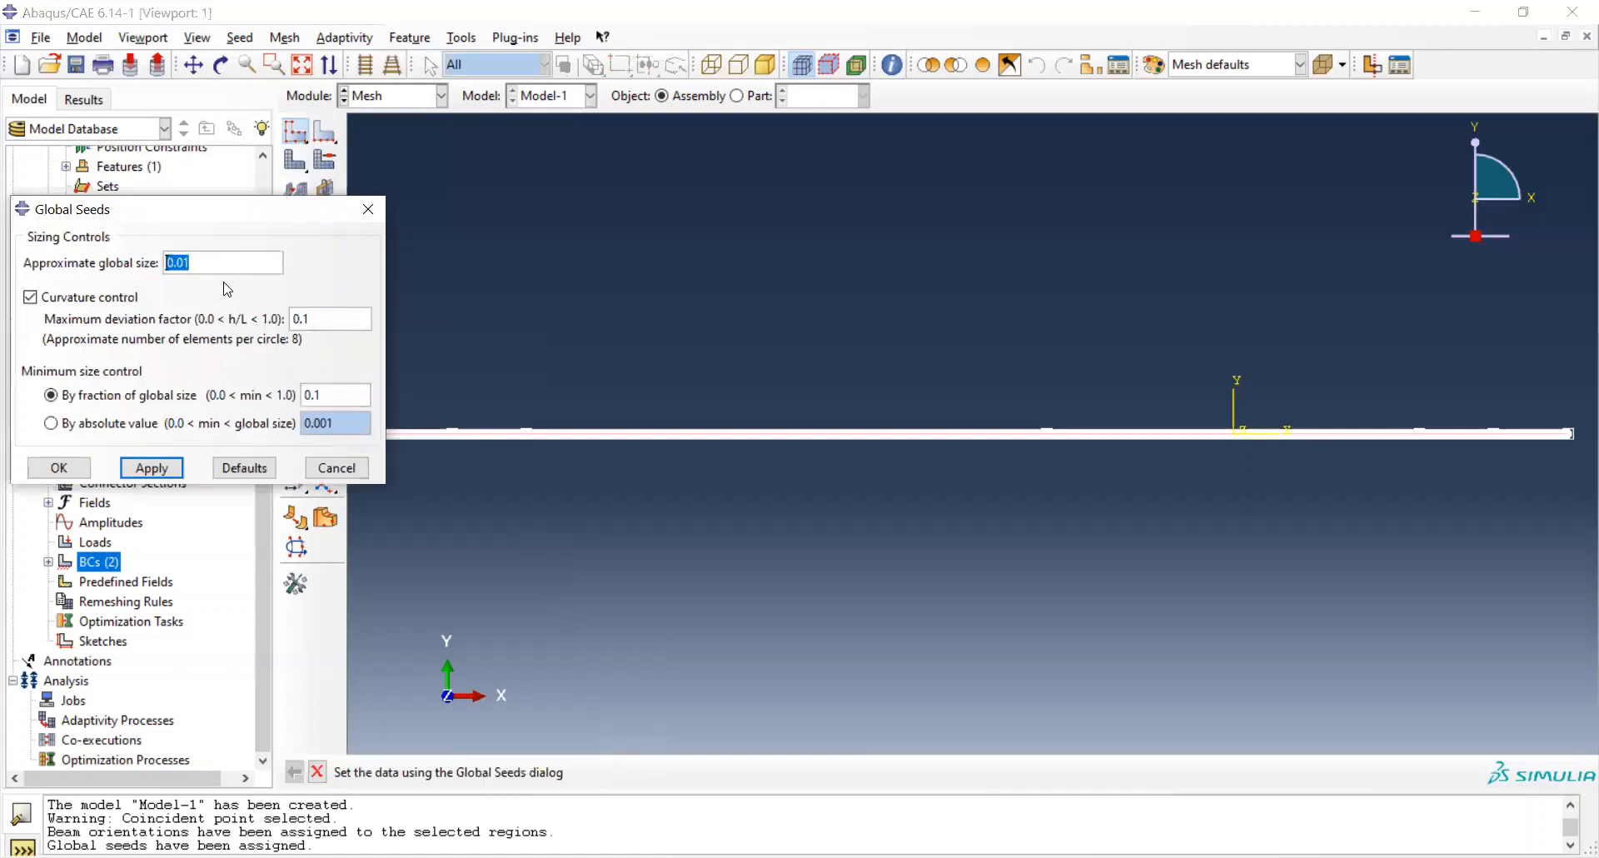
click(61, 472)
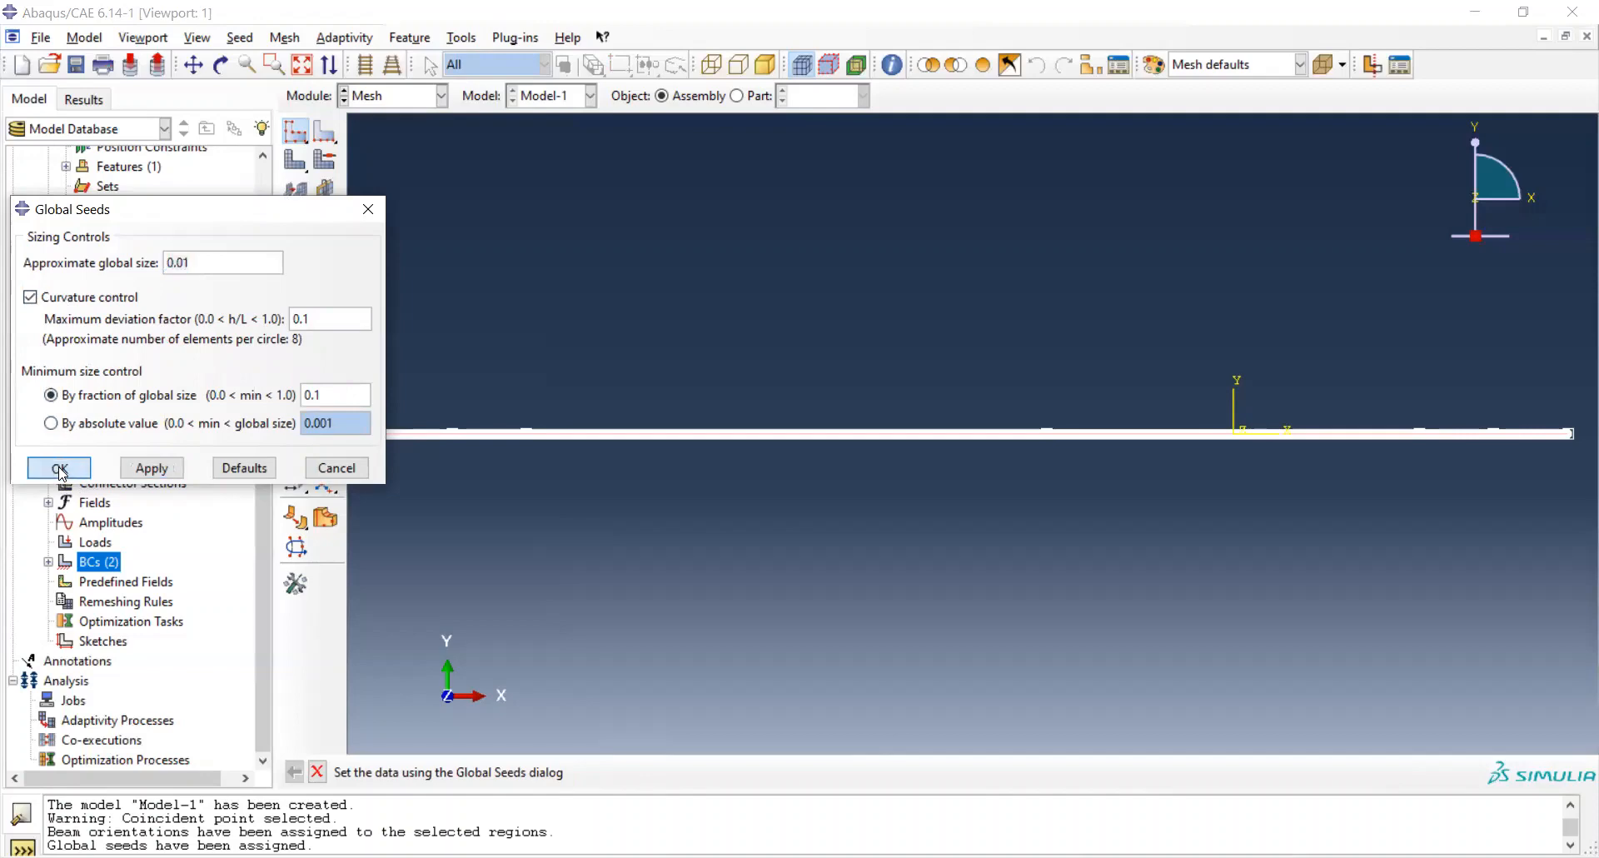
Try to assign mesh controls to the whole reseeded wire.
click(326, 160)
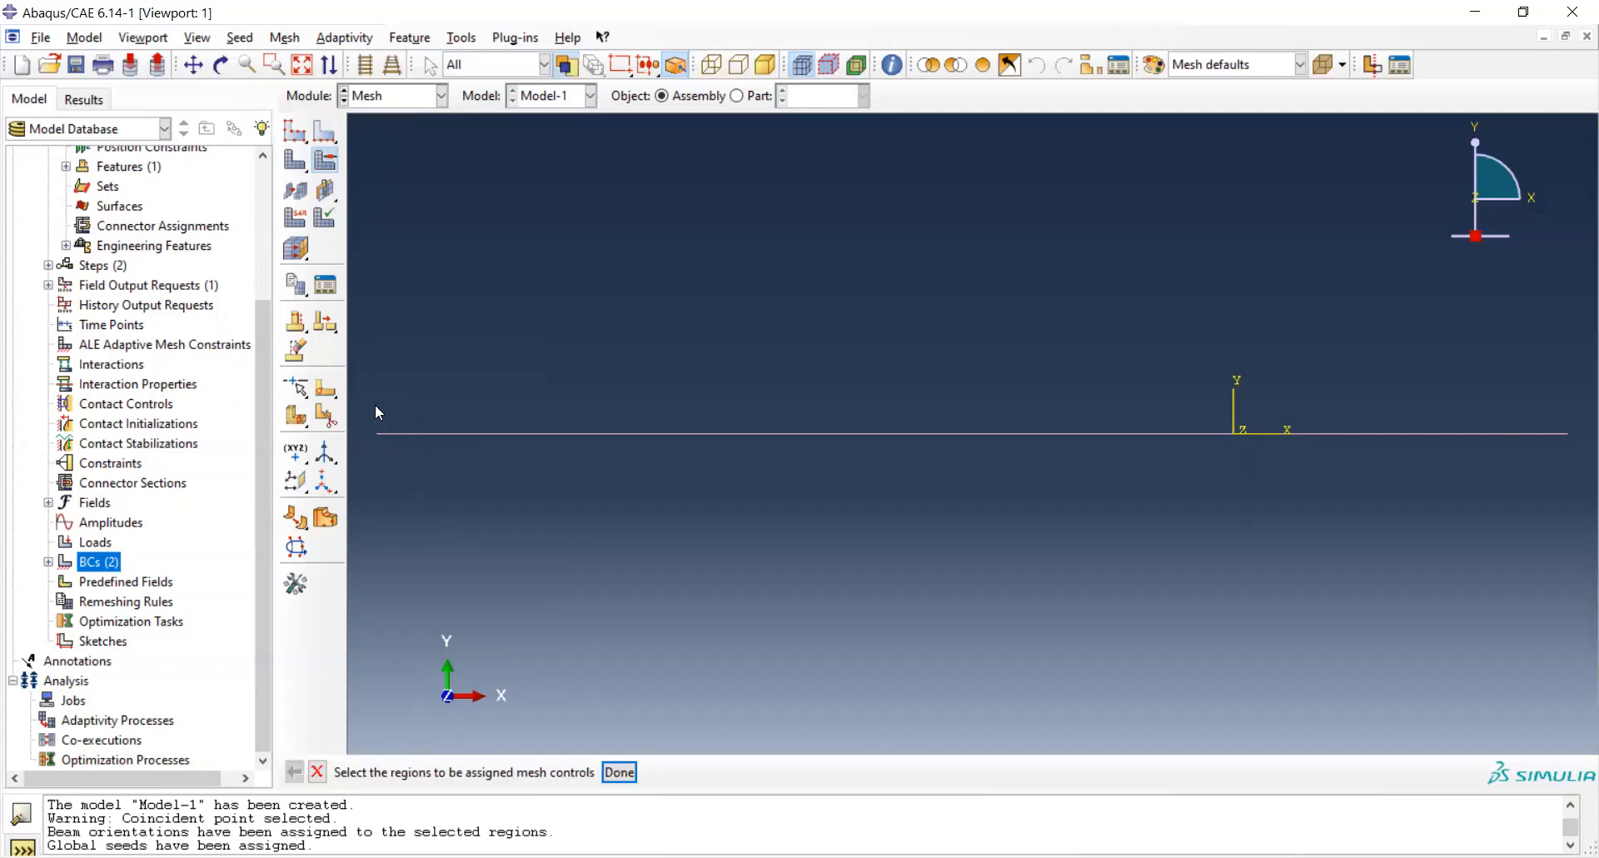
drag(359, 381, 1574, 457)
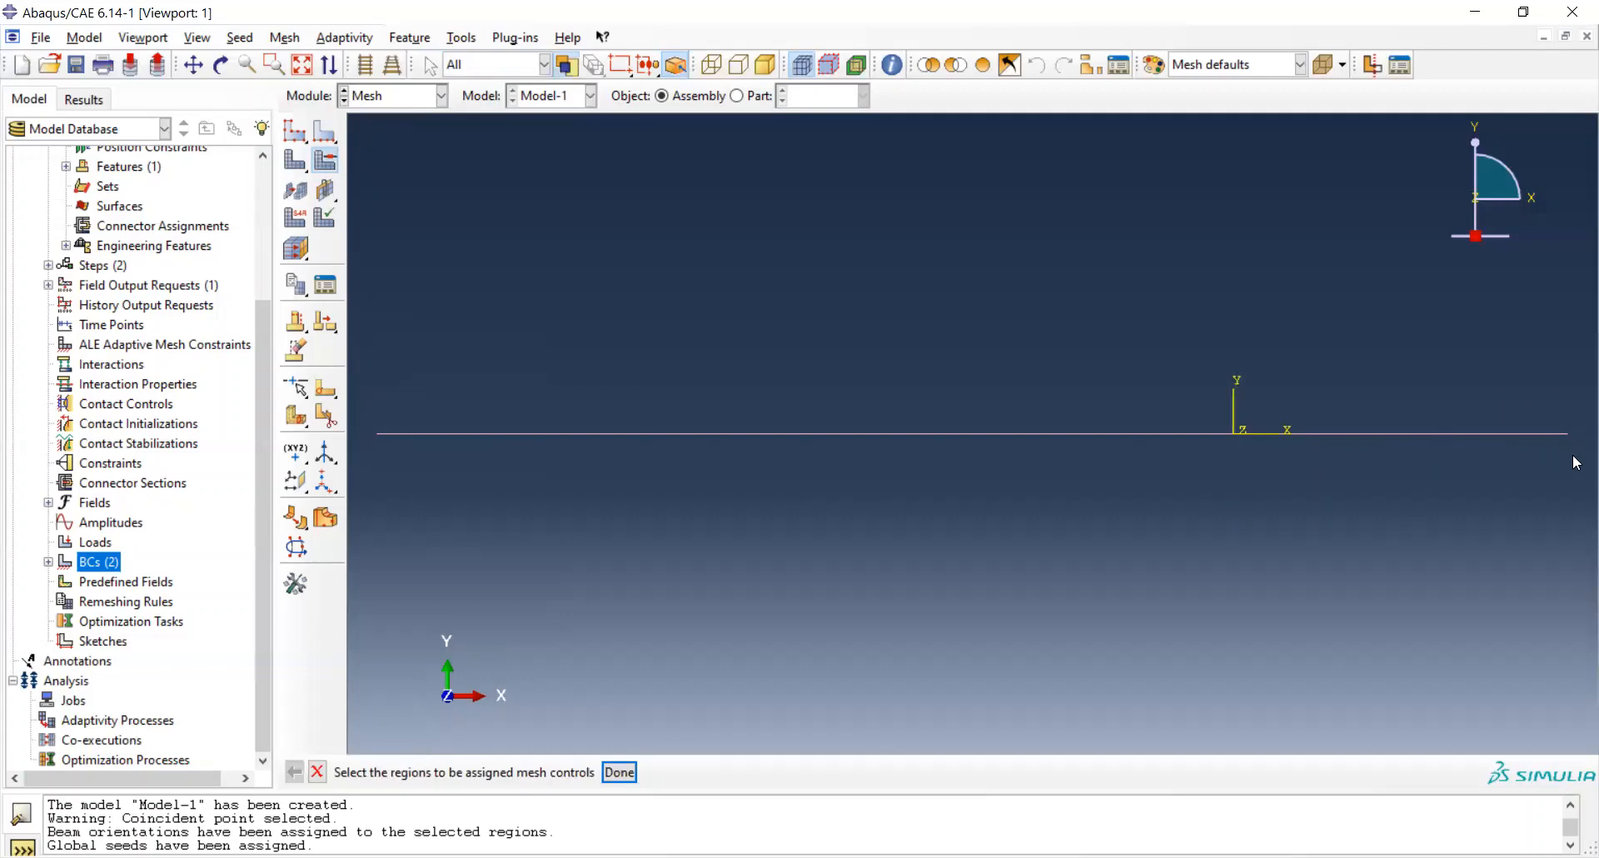
click(625, 775)
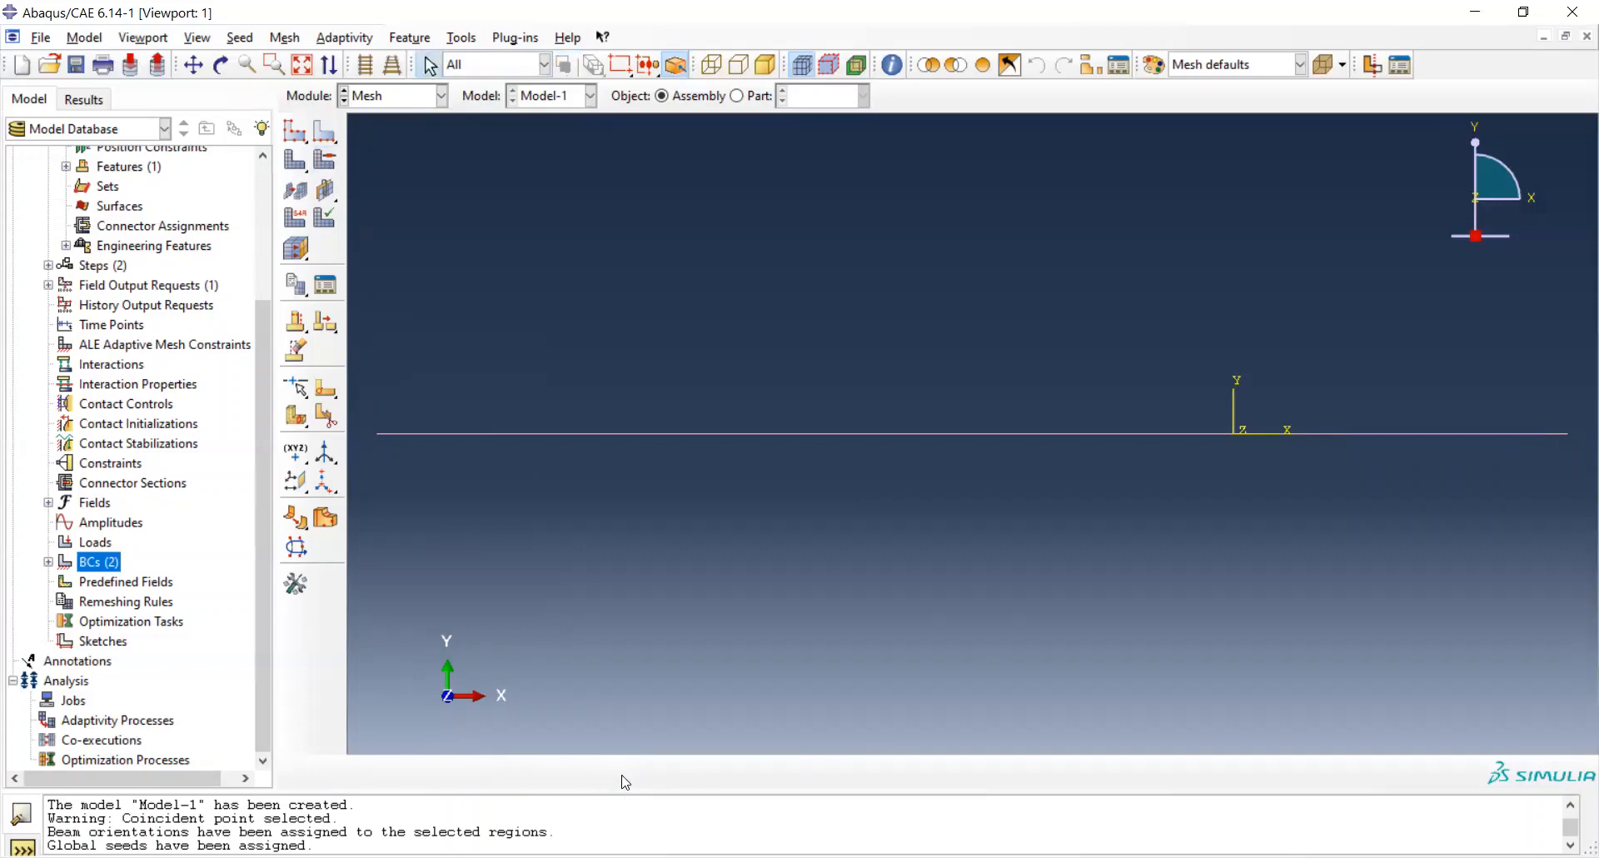
Assign the Standard, linear, shear-flexible Beam element type B31 to the entire wire.
click(296, 220)
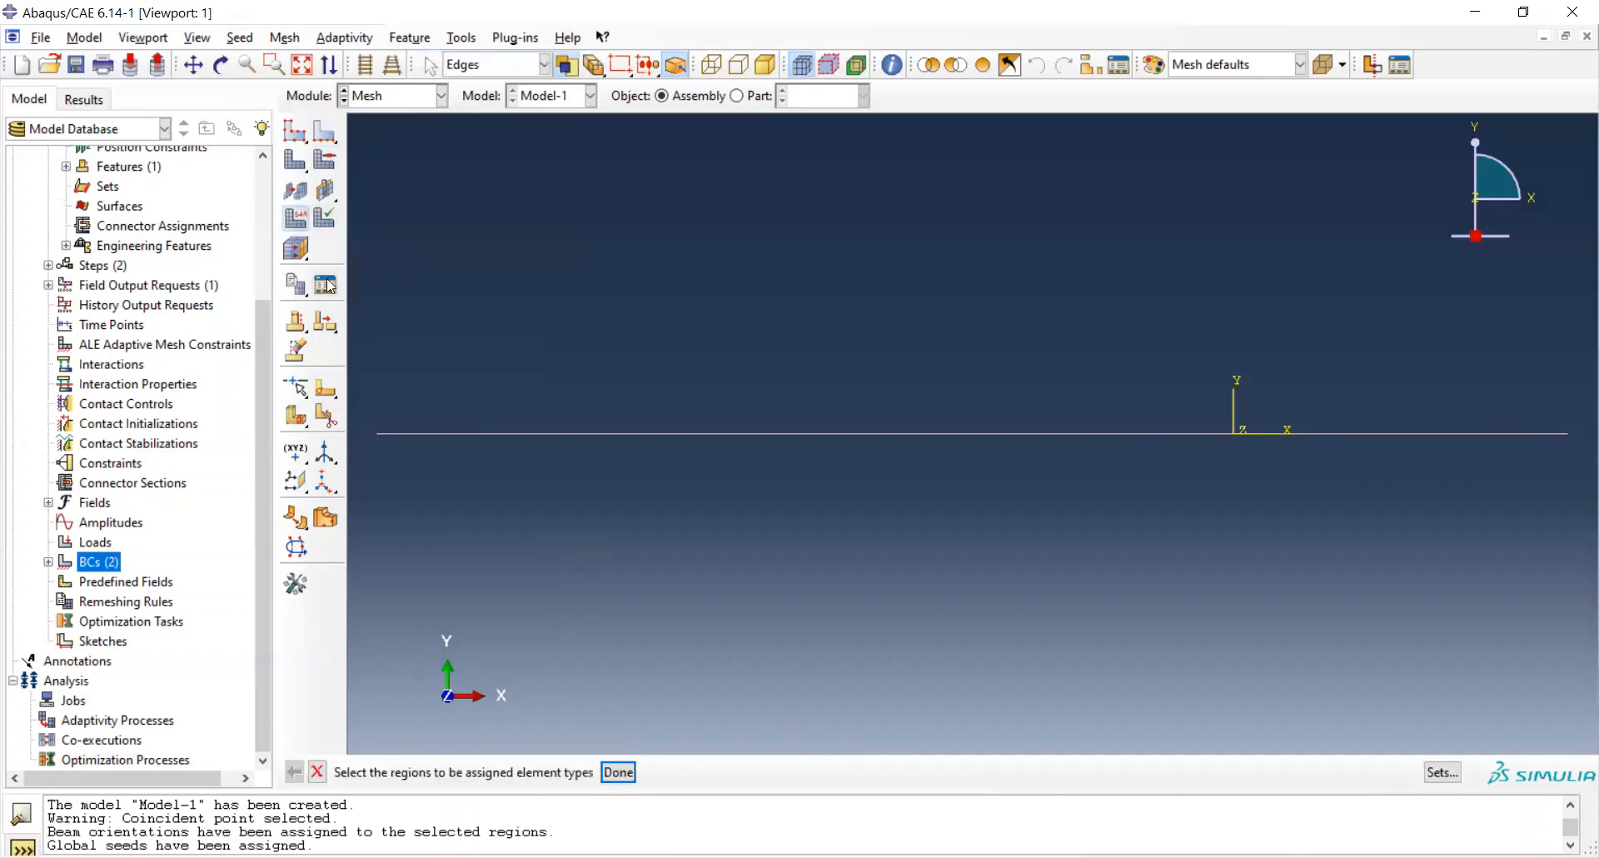
drag(363, 397, 1575, 473)
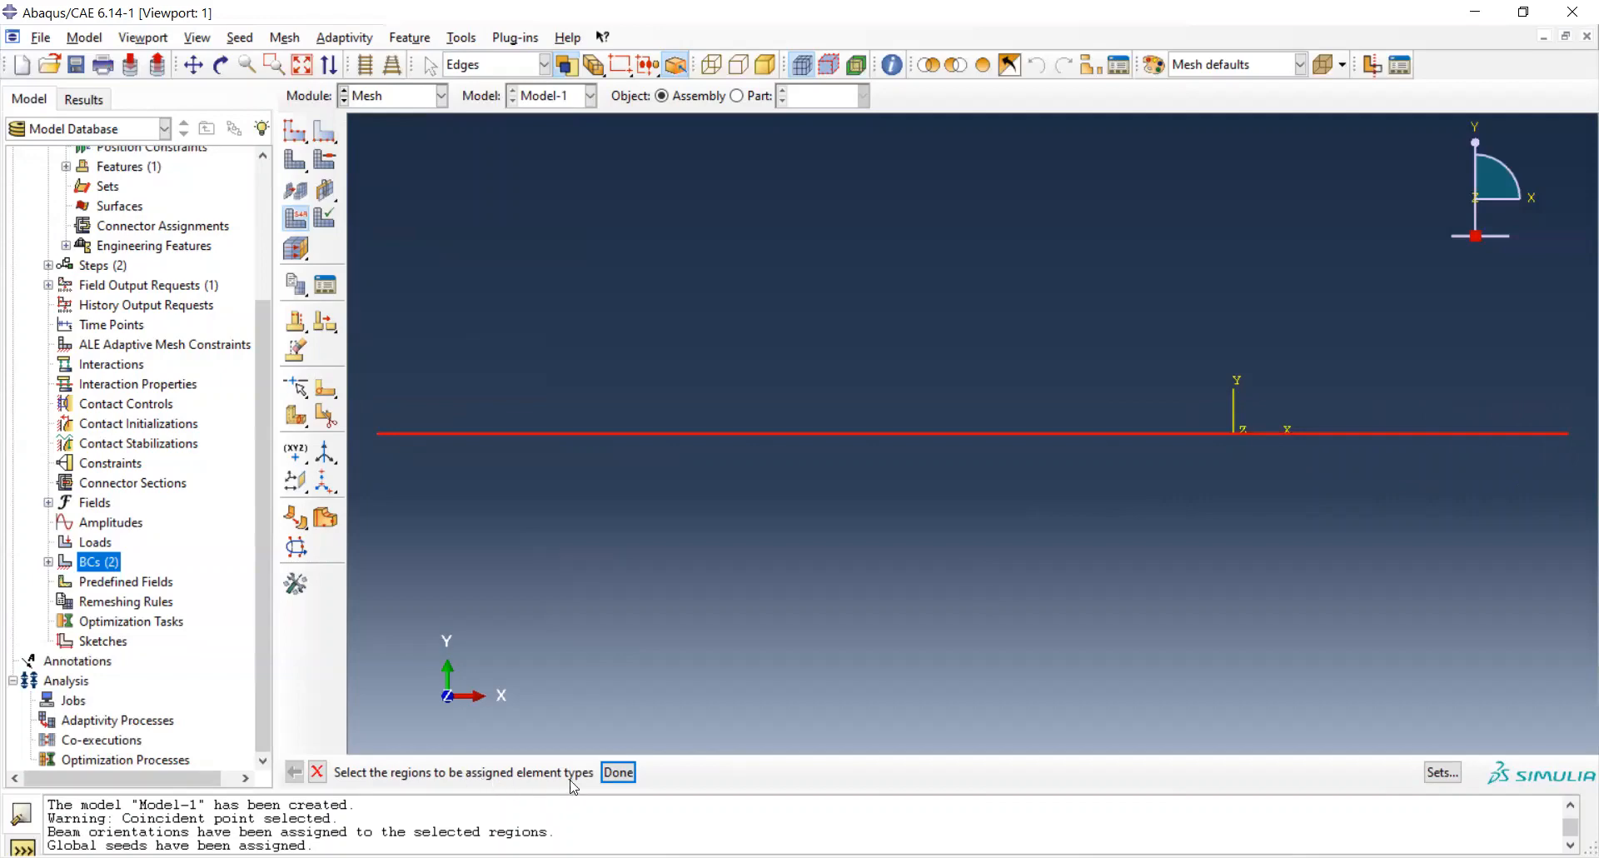
click(621, 773)
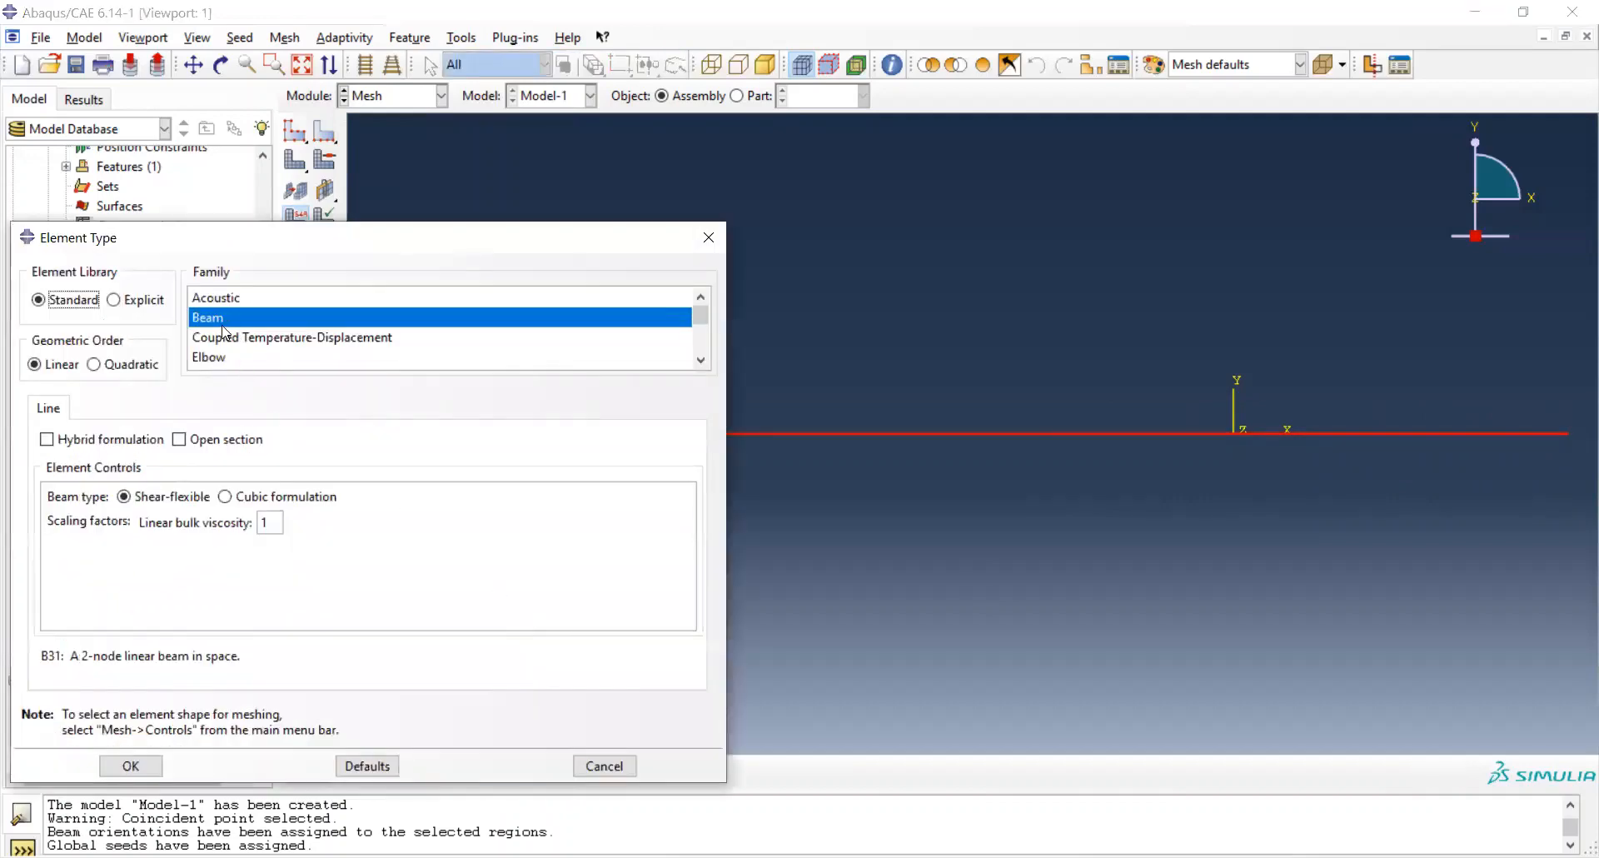
click(138, 773)
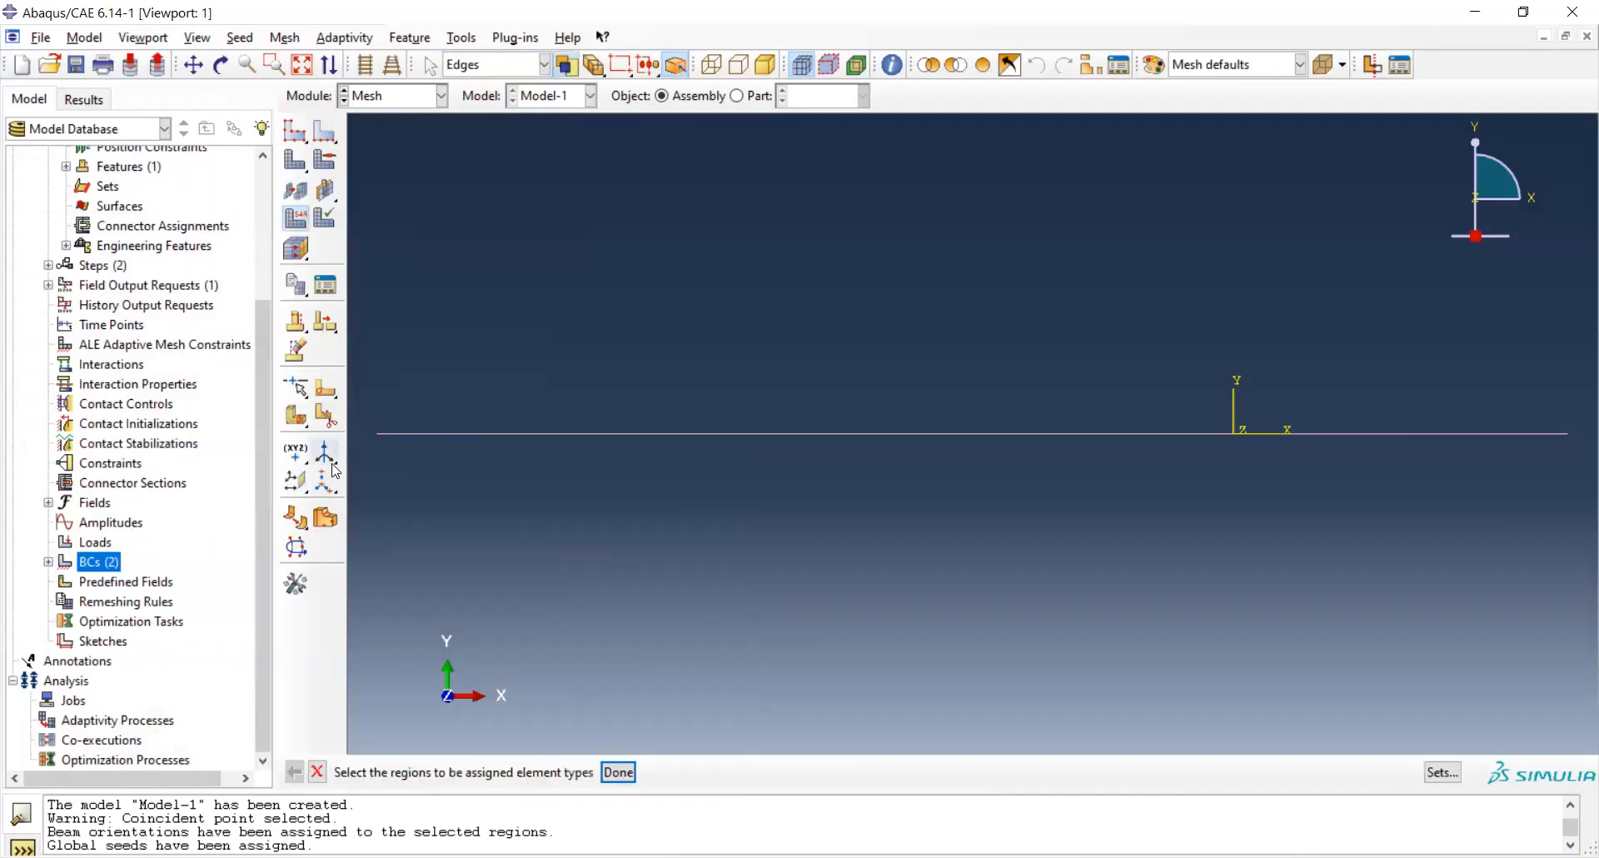
Try once more to assign mesh controls to the entire wire.
click(332, 168)
drag(368, 388, 1577, 478)
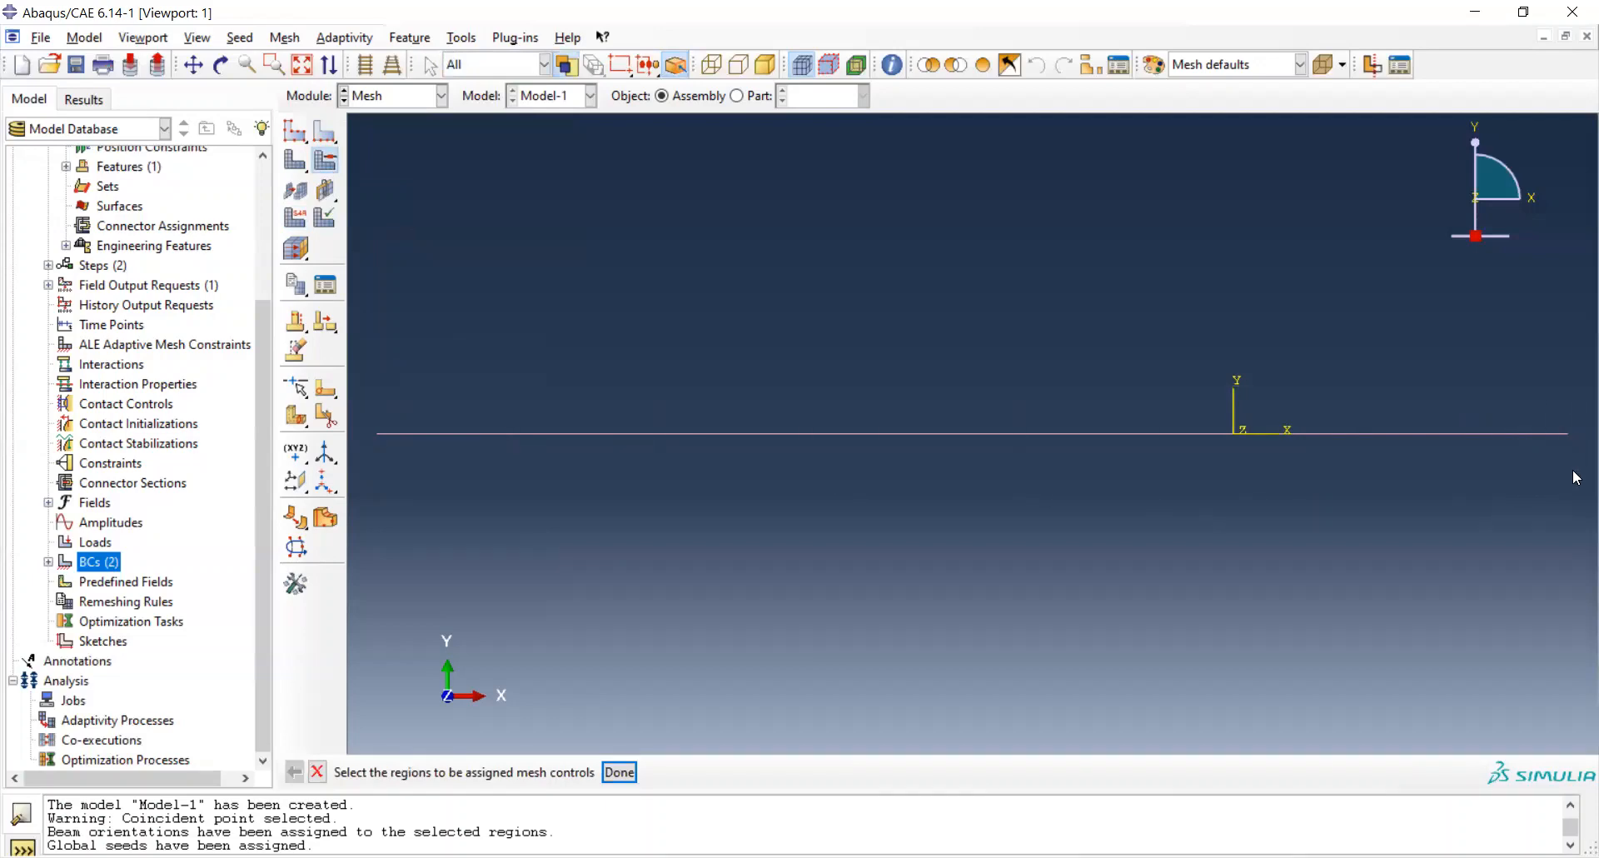
click(619, 773)
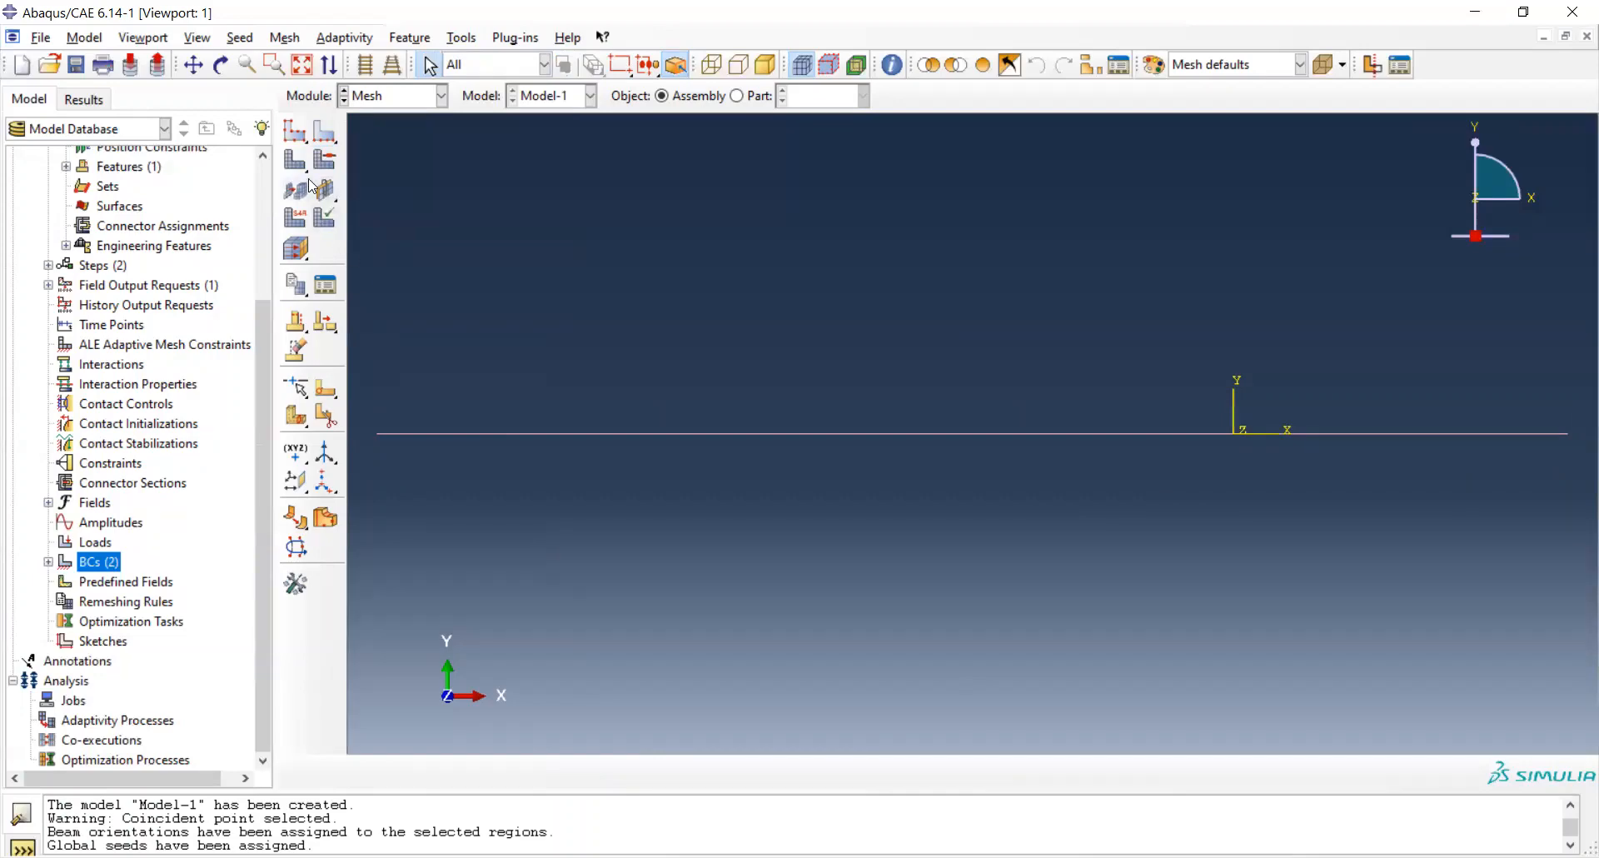
Mesh the part instance and enlarge the message area.
click(297, 160)
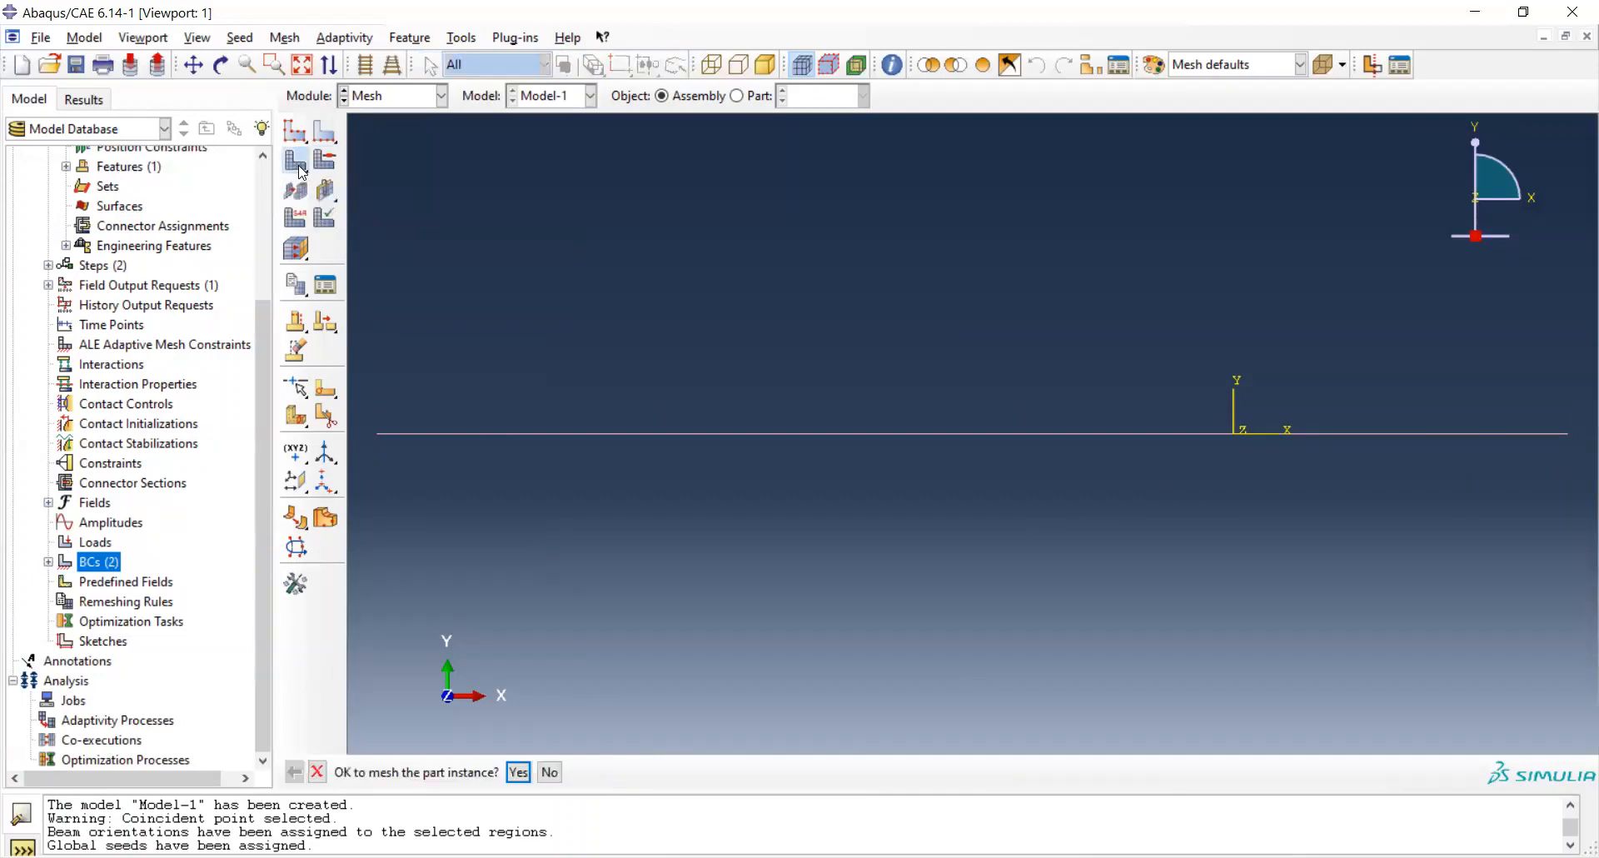
click(520, 770)
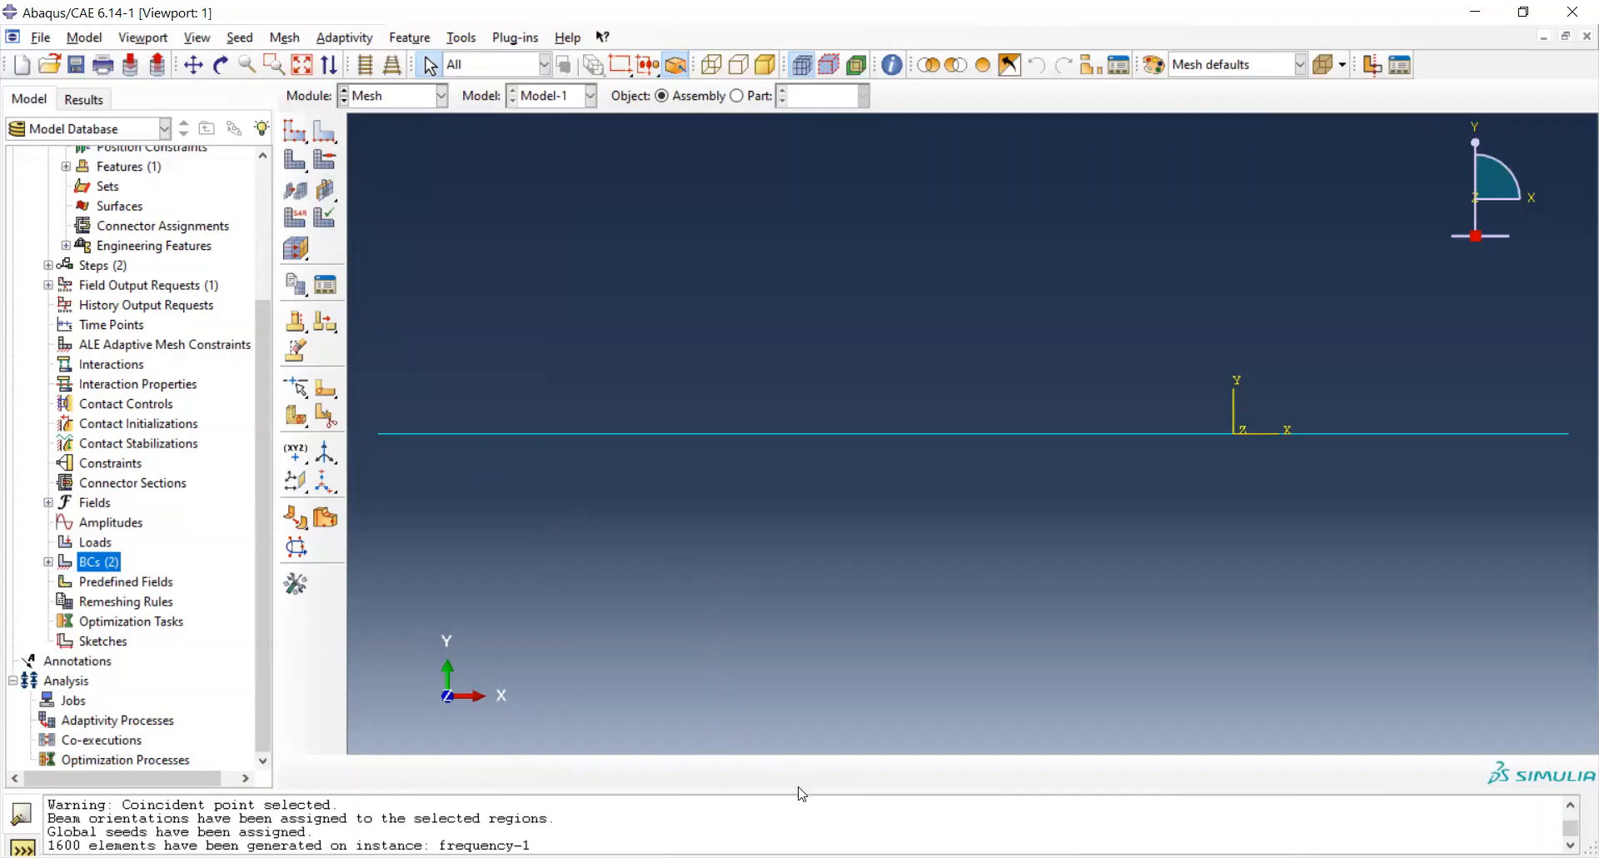
drag(799, 791, 795, 747)
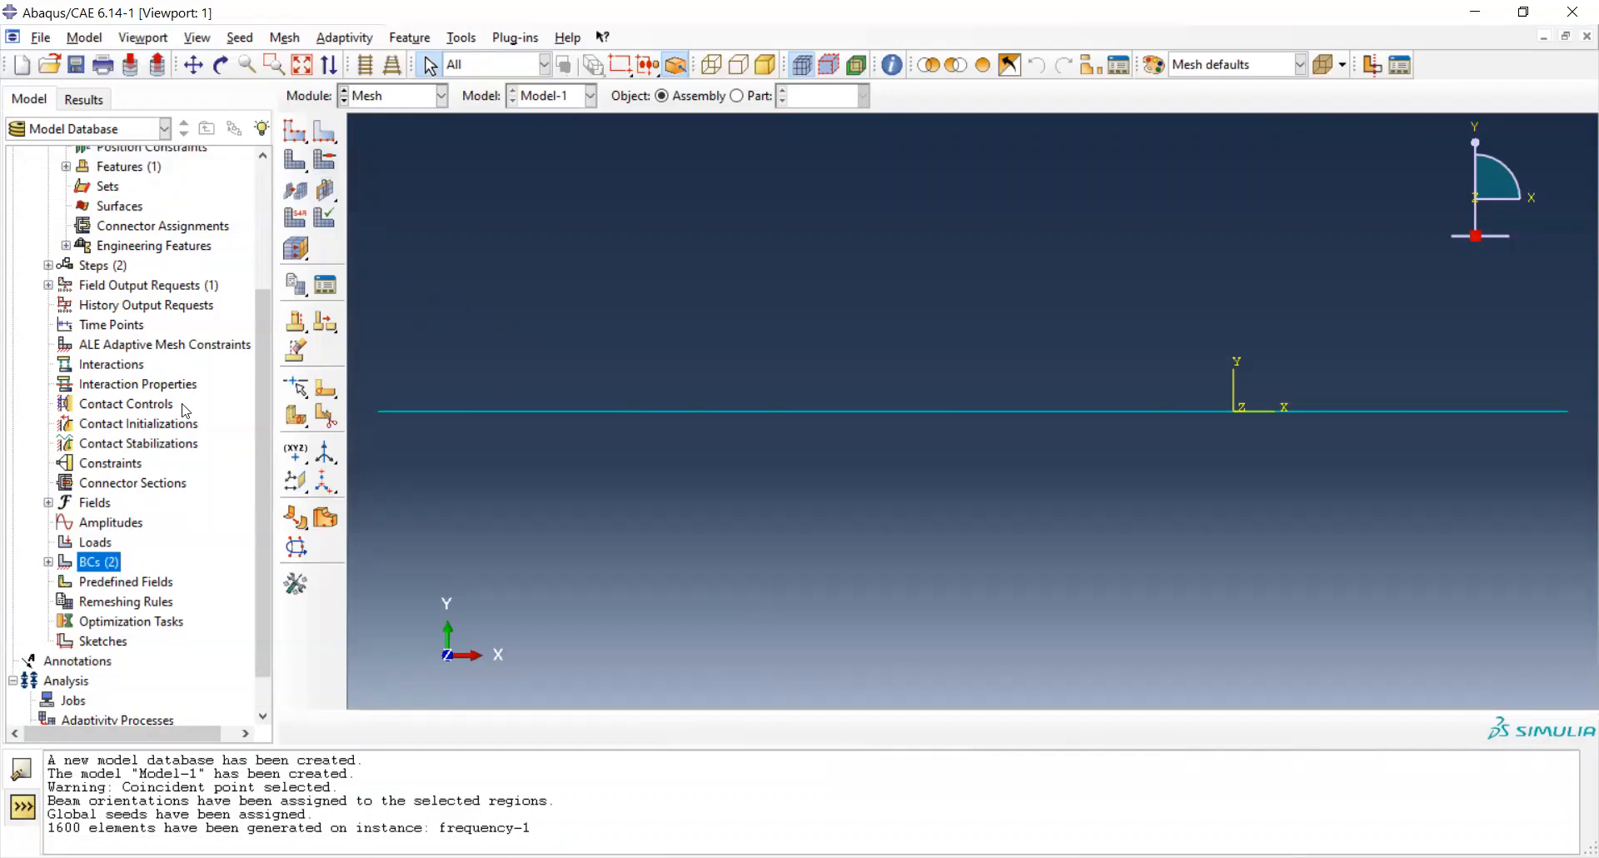
Save the model database as shaftmodal-demo.cae in the AbaqusWork directory.
drag(265, 451, 256, 288)
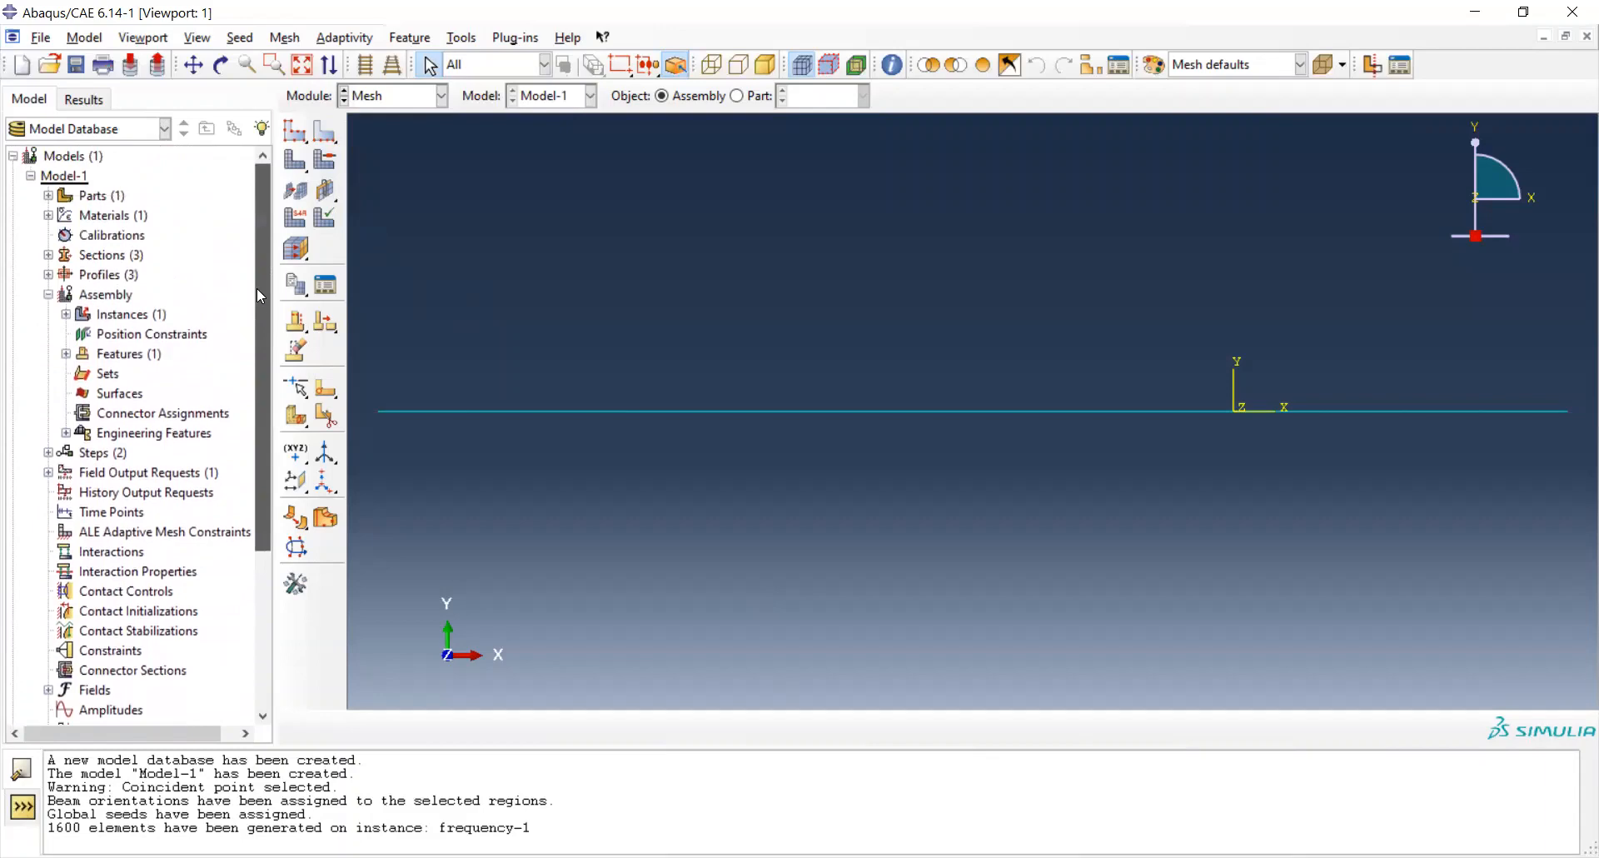
double_click(76, 178)
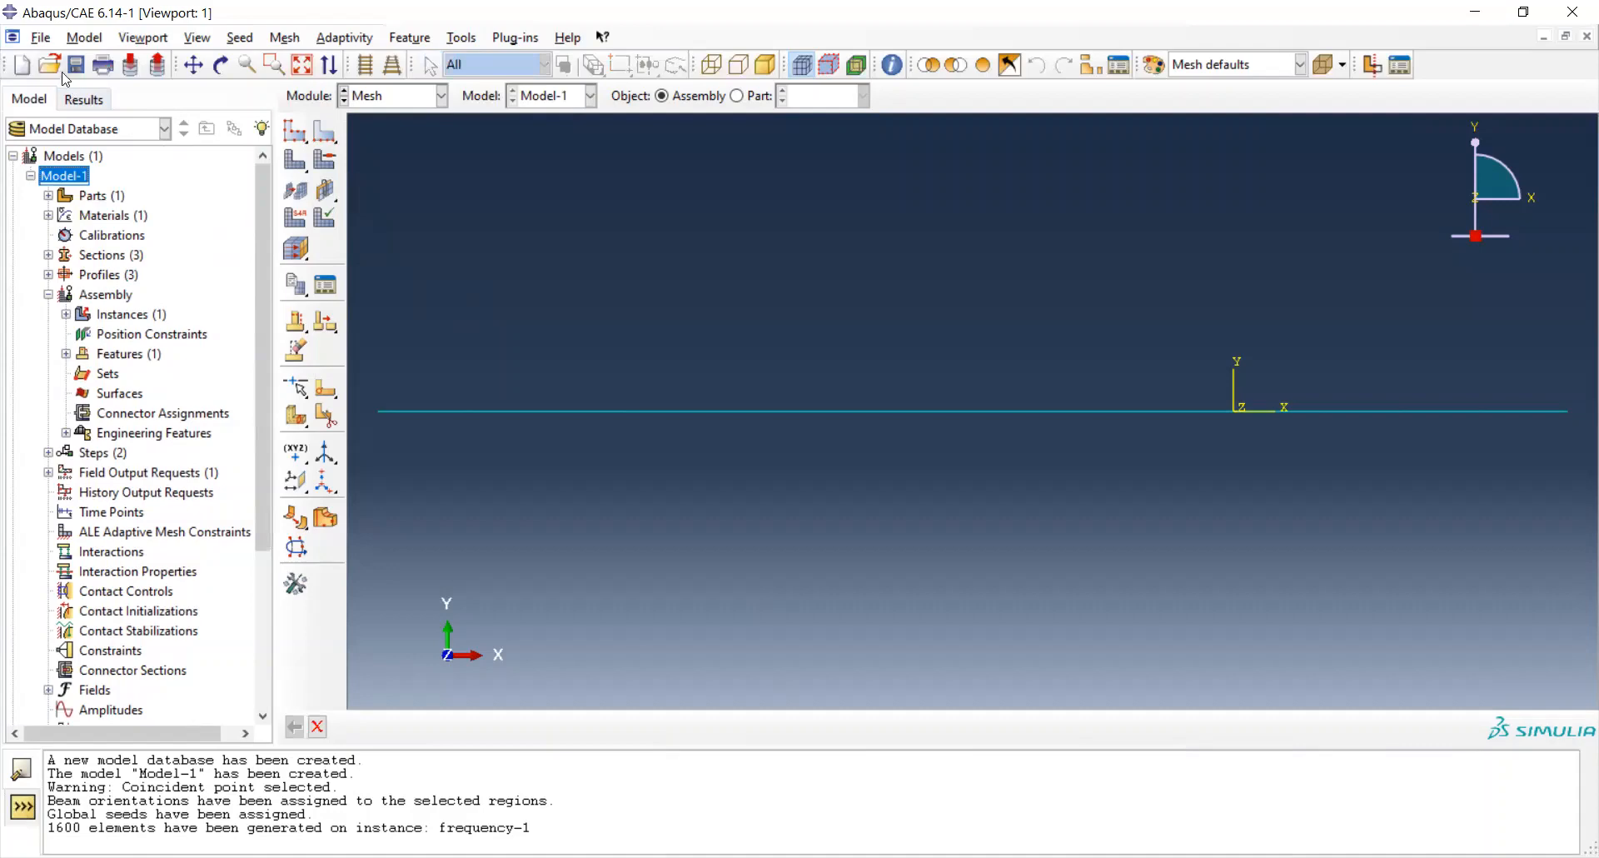
click(41, 37)
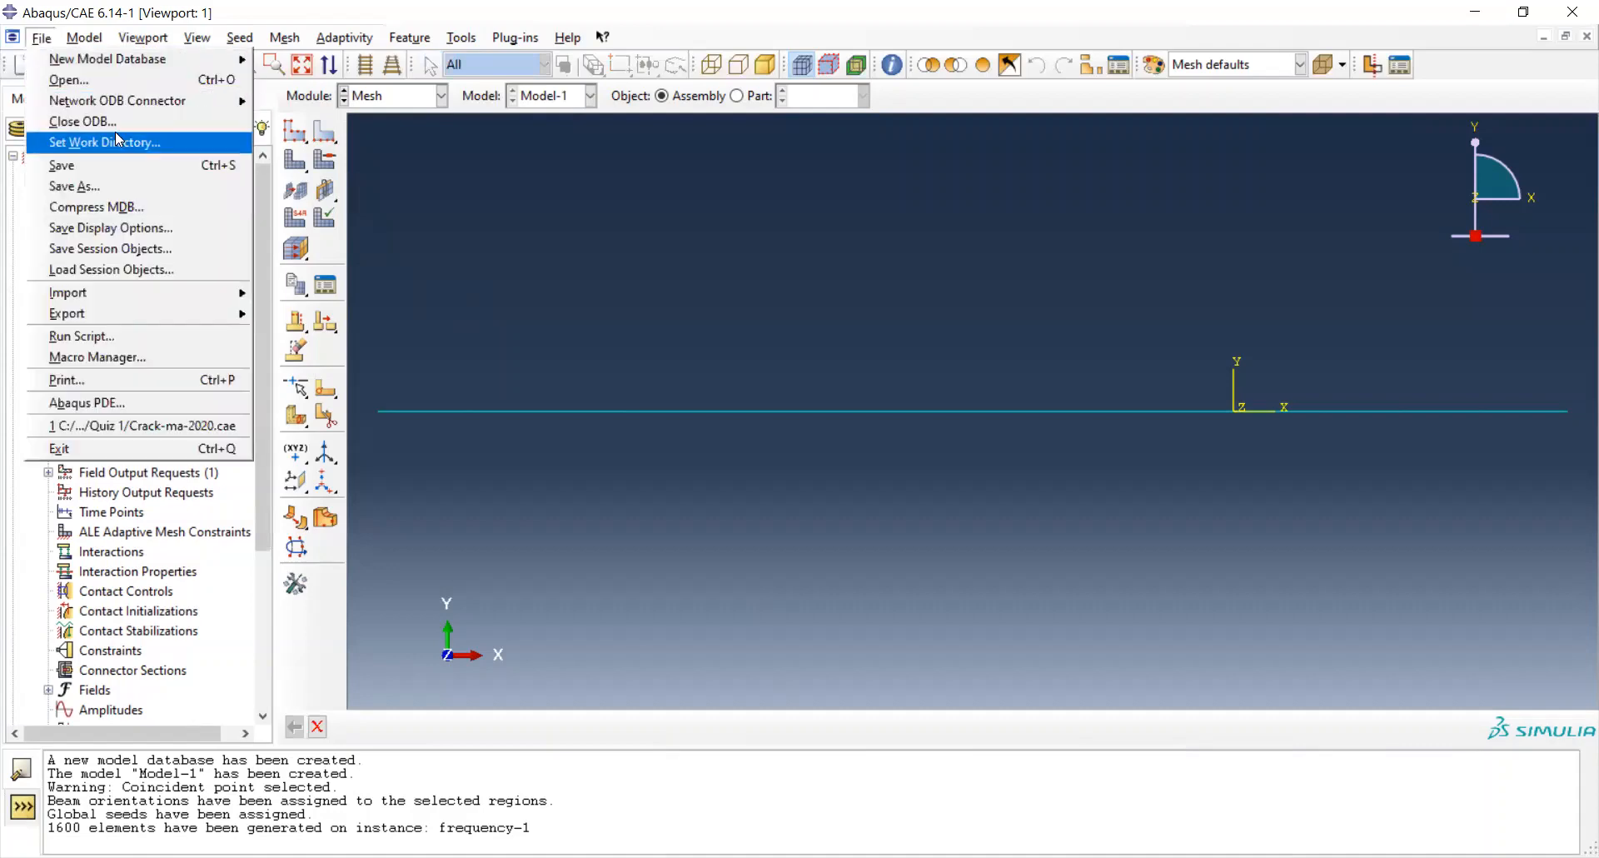
click(137, 188)
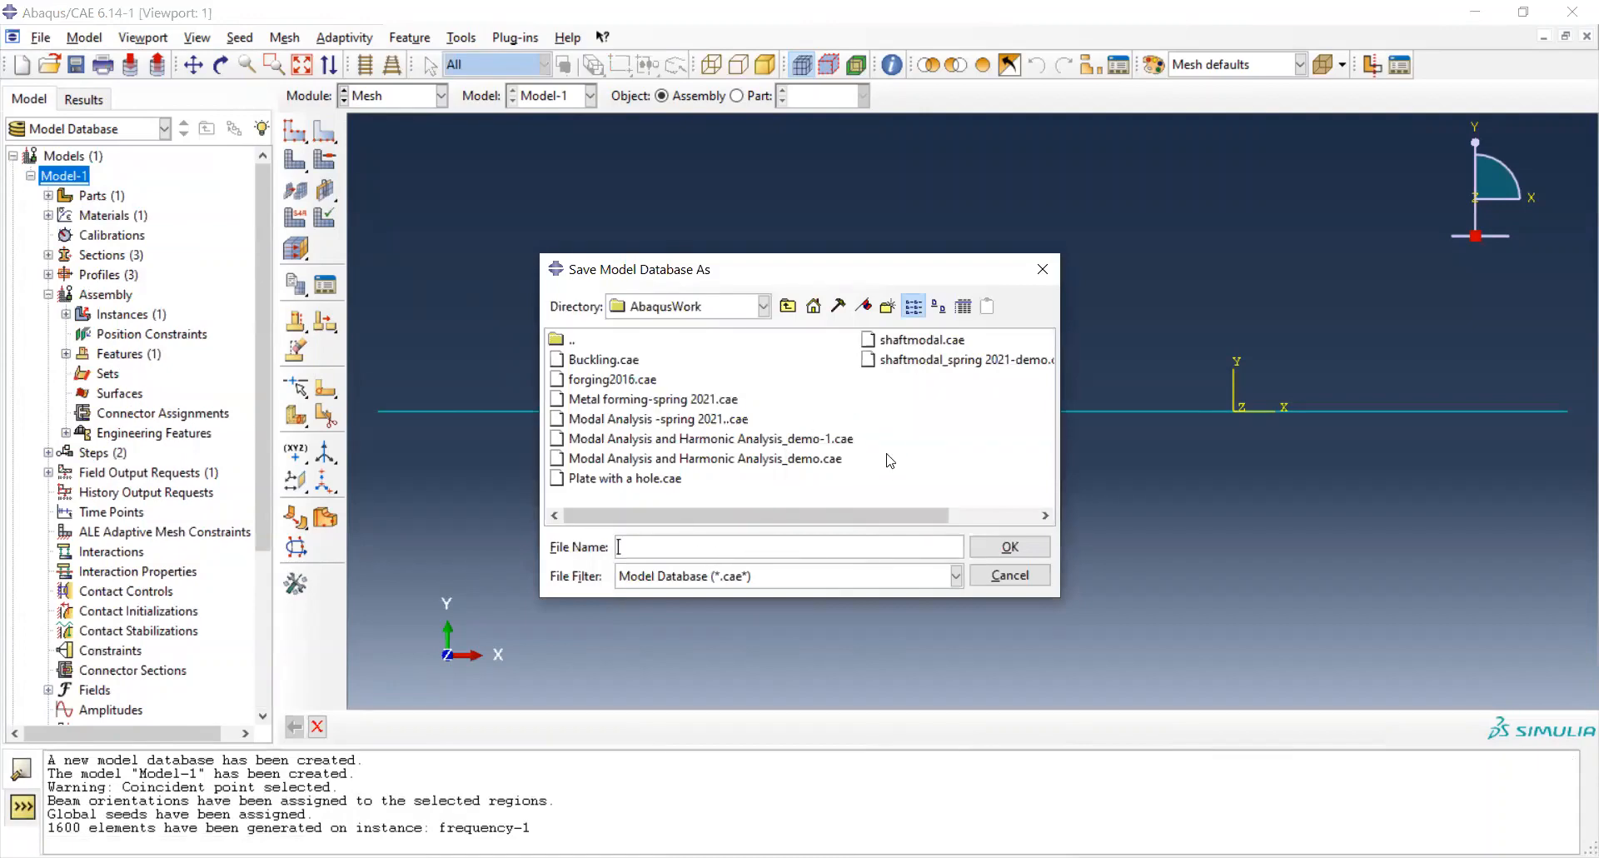
click(919, 340)
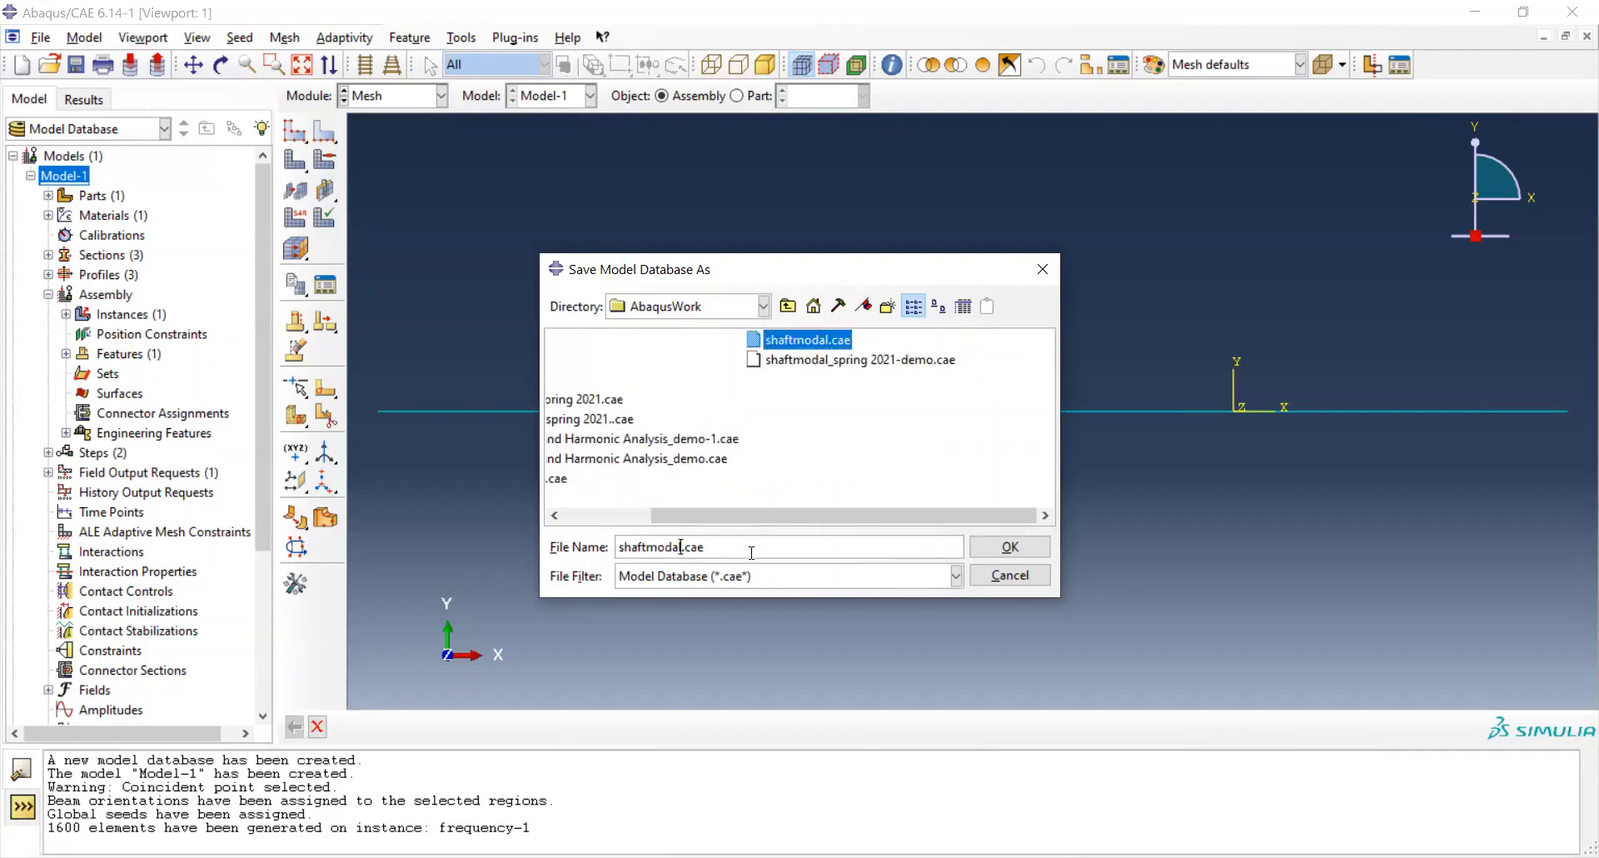
text(-demo)
click(1010, 546)
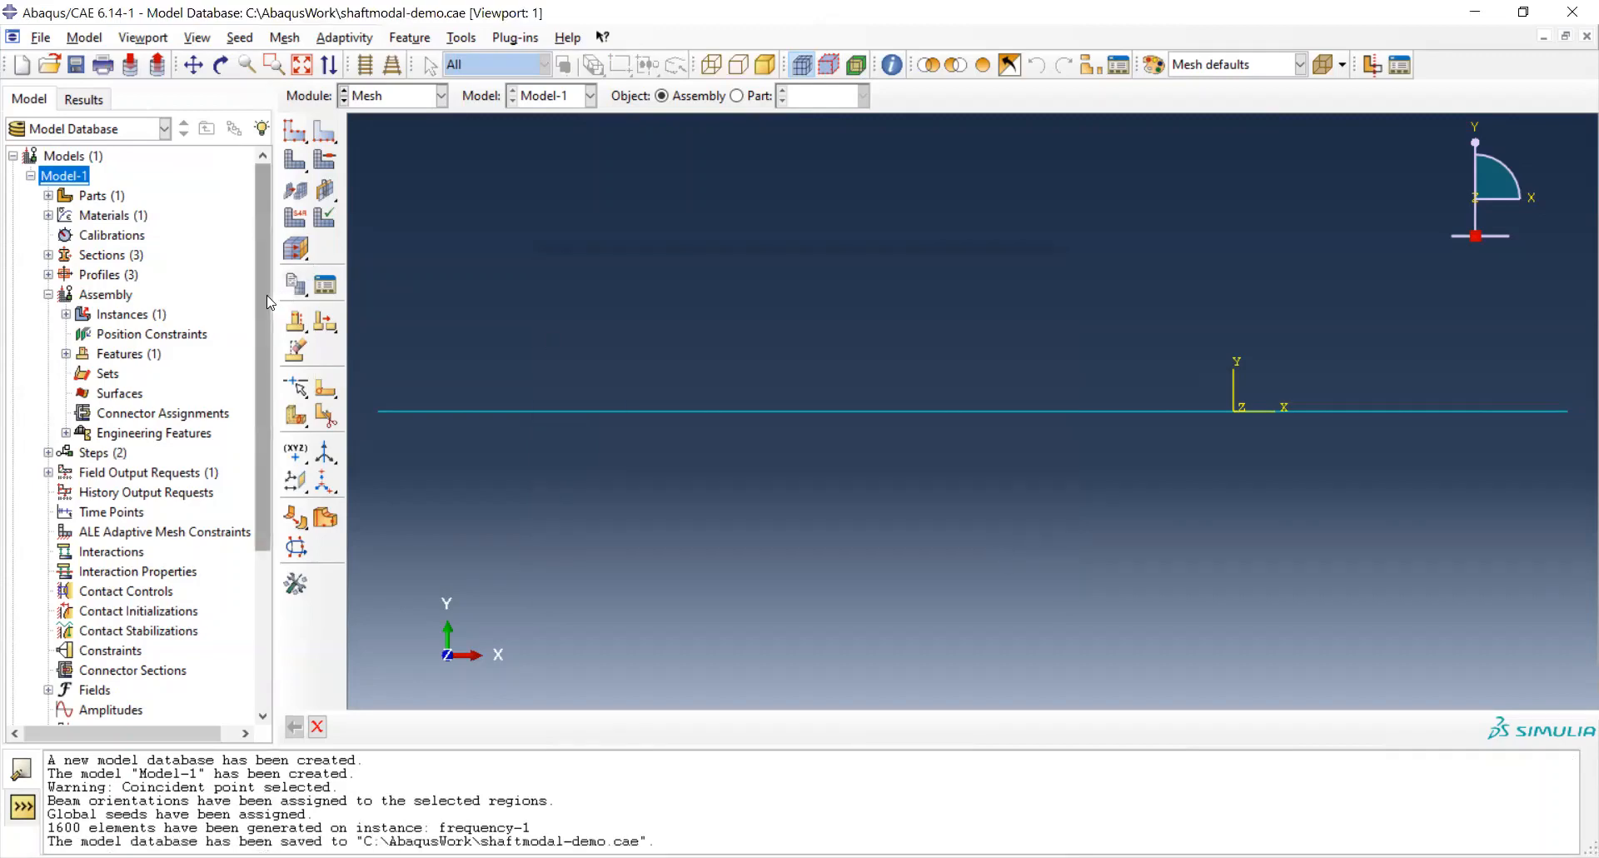
Rename Model-1 to "Natural frequency".
mouse_move(266, 295)
mouse_down()
mouse_move(263, 491)
mouse_move(263, 267)
mouse_up()
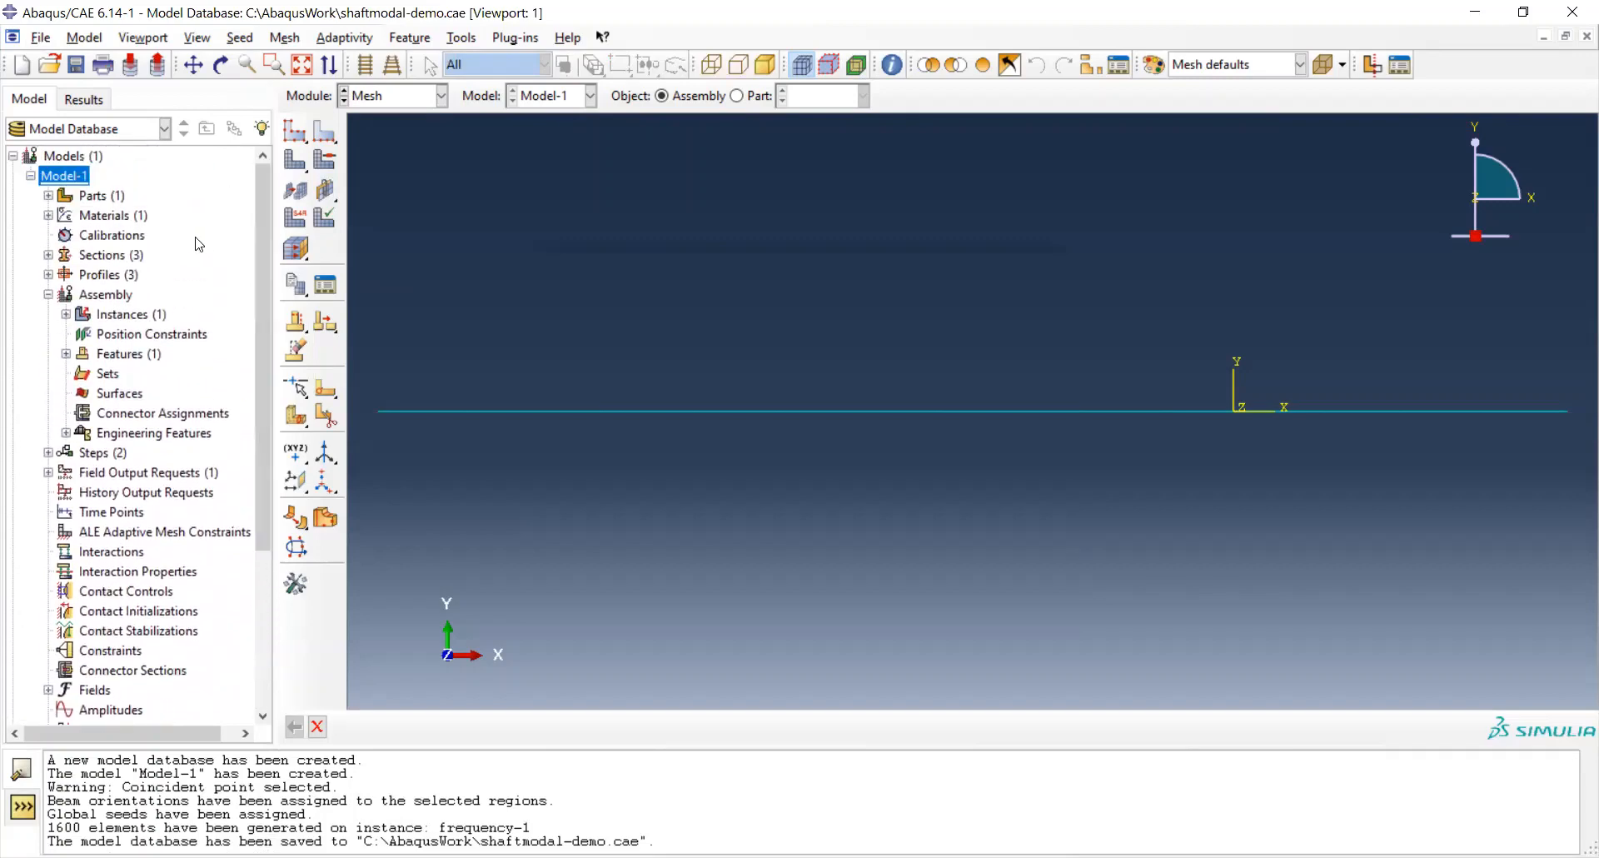
right_click(73, 183)
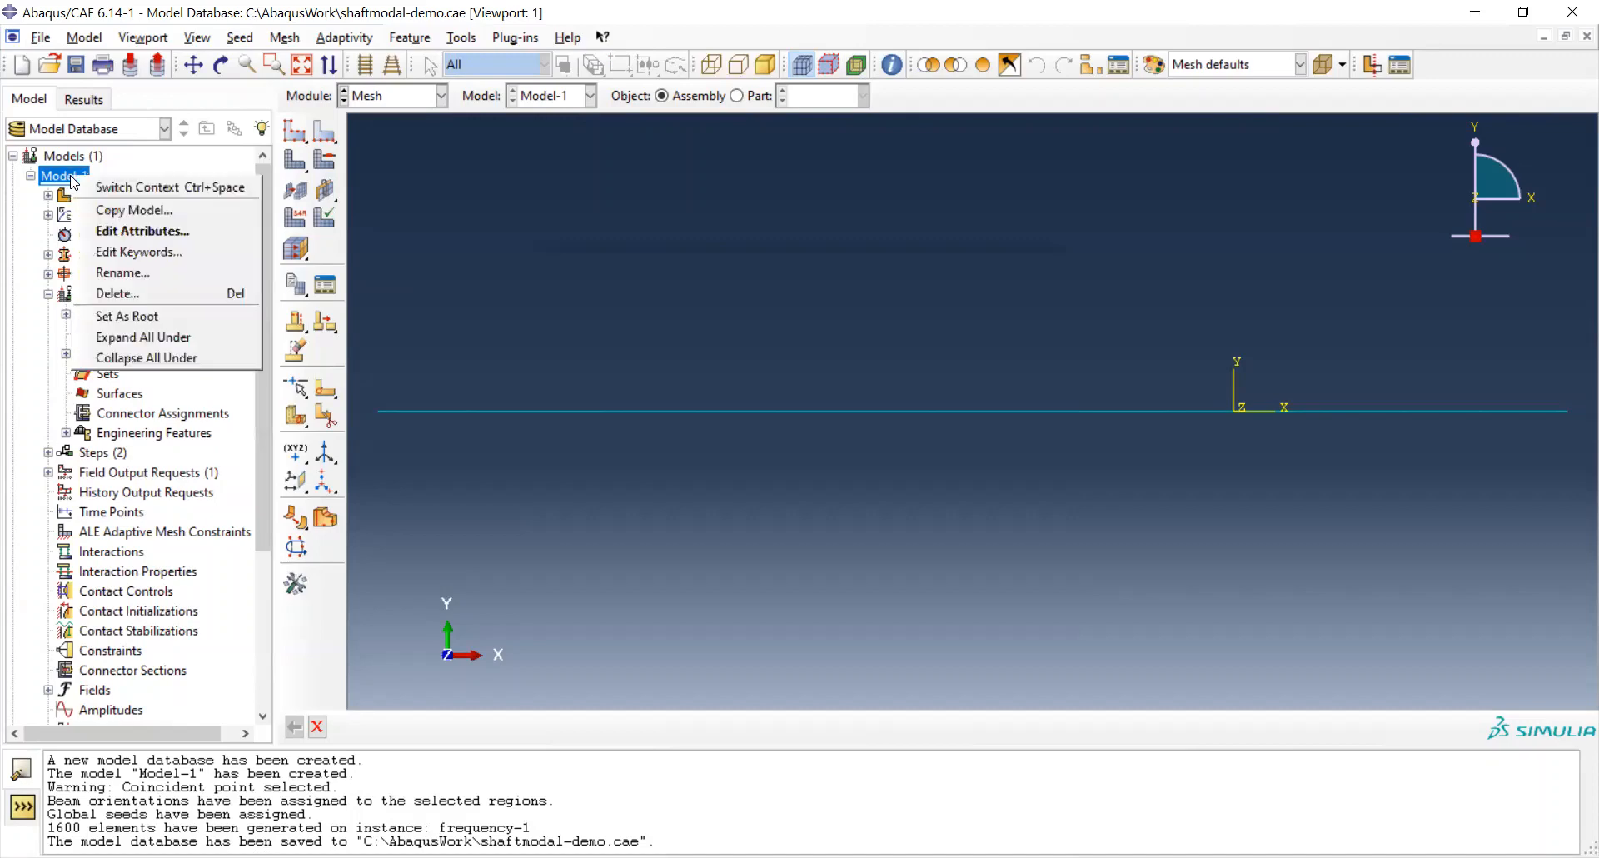
click(157, 281)
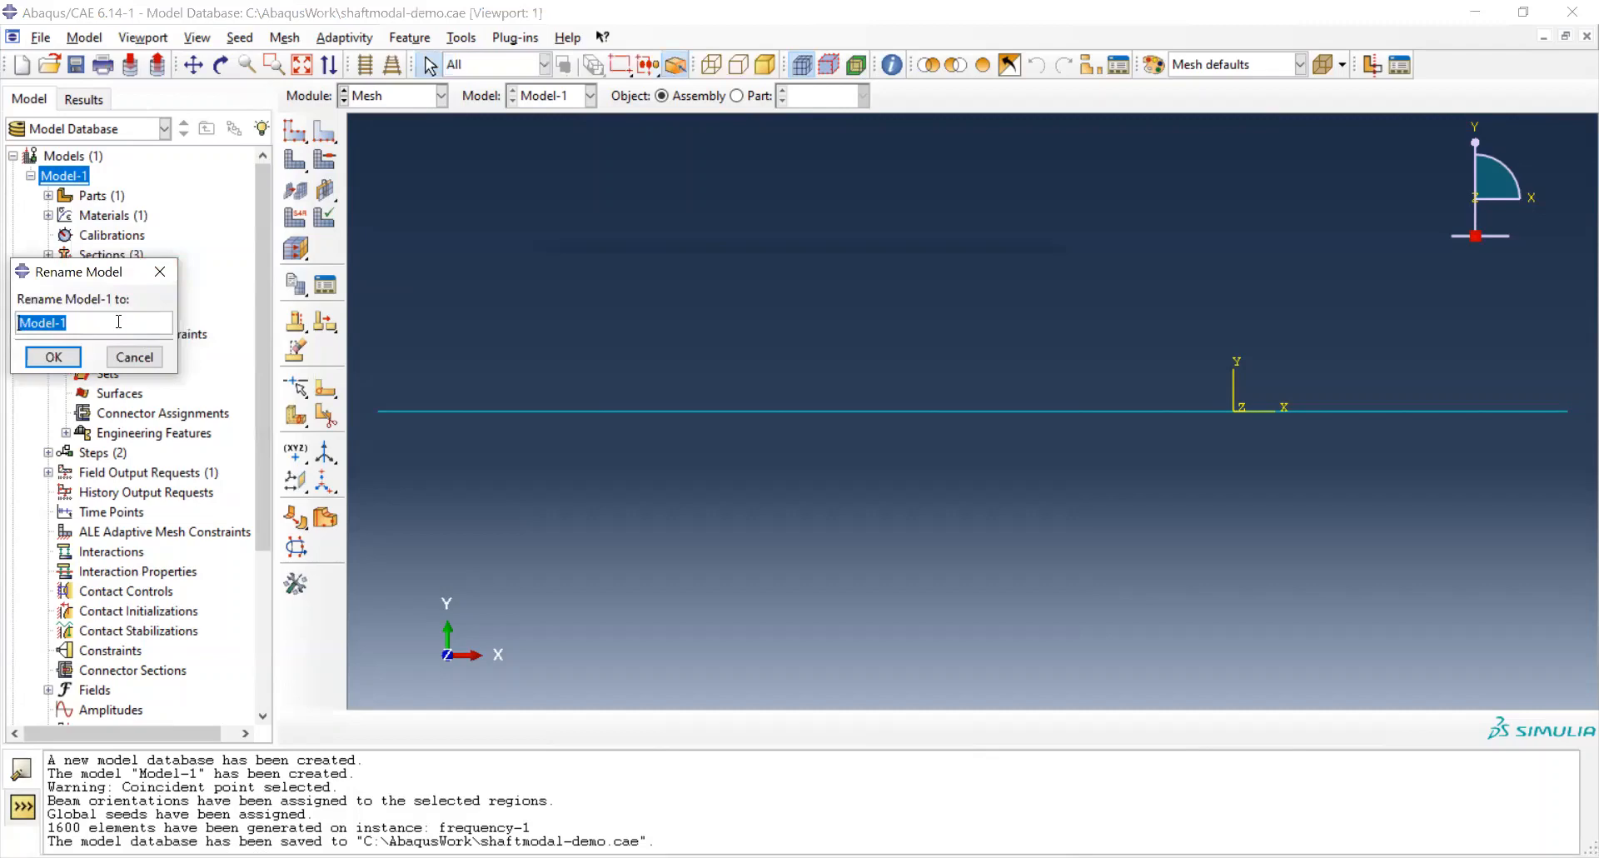
text(Natural frequency)
click(68, 357)
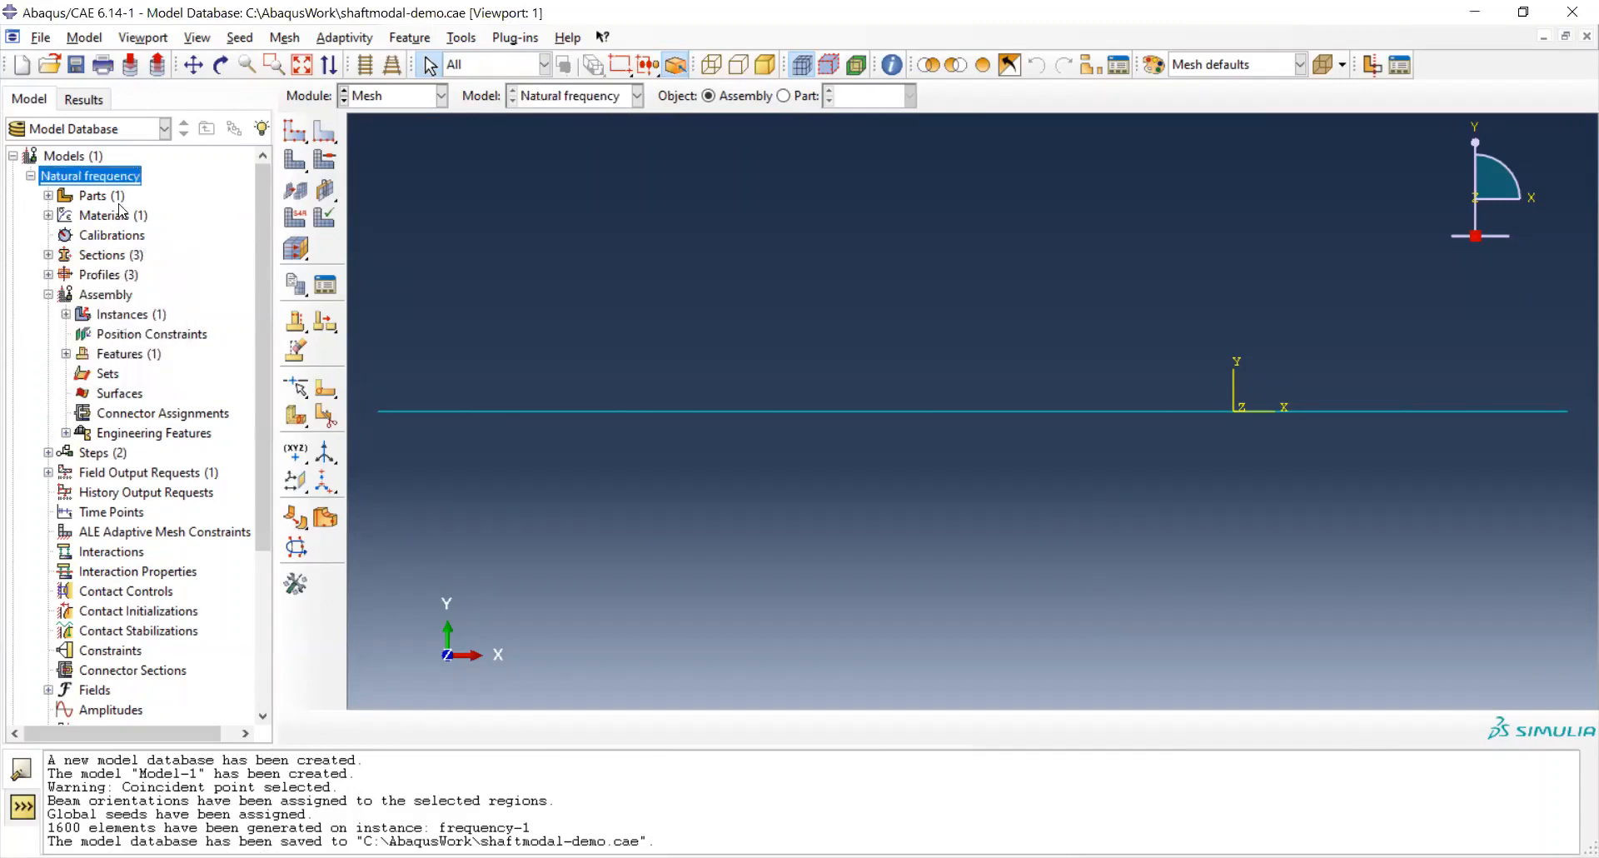
Create the full-analysis job "Nature-frequency-shaft" from the Natural frequency model, keeping the default submission settings.
click(30, 176)
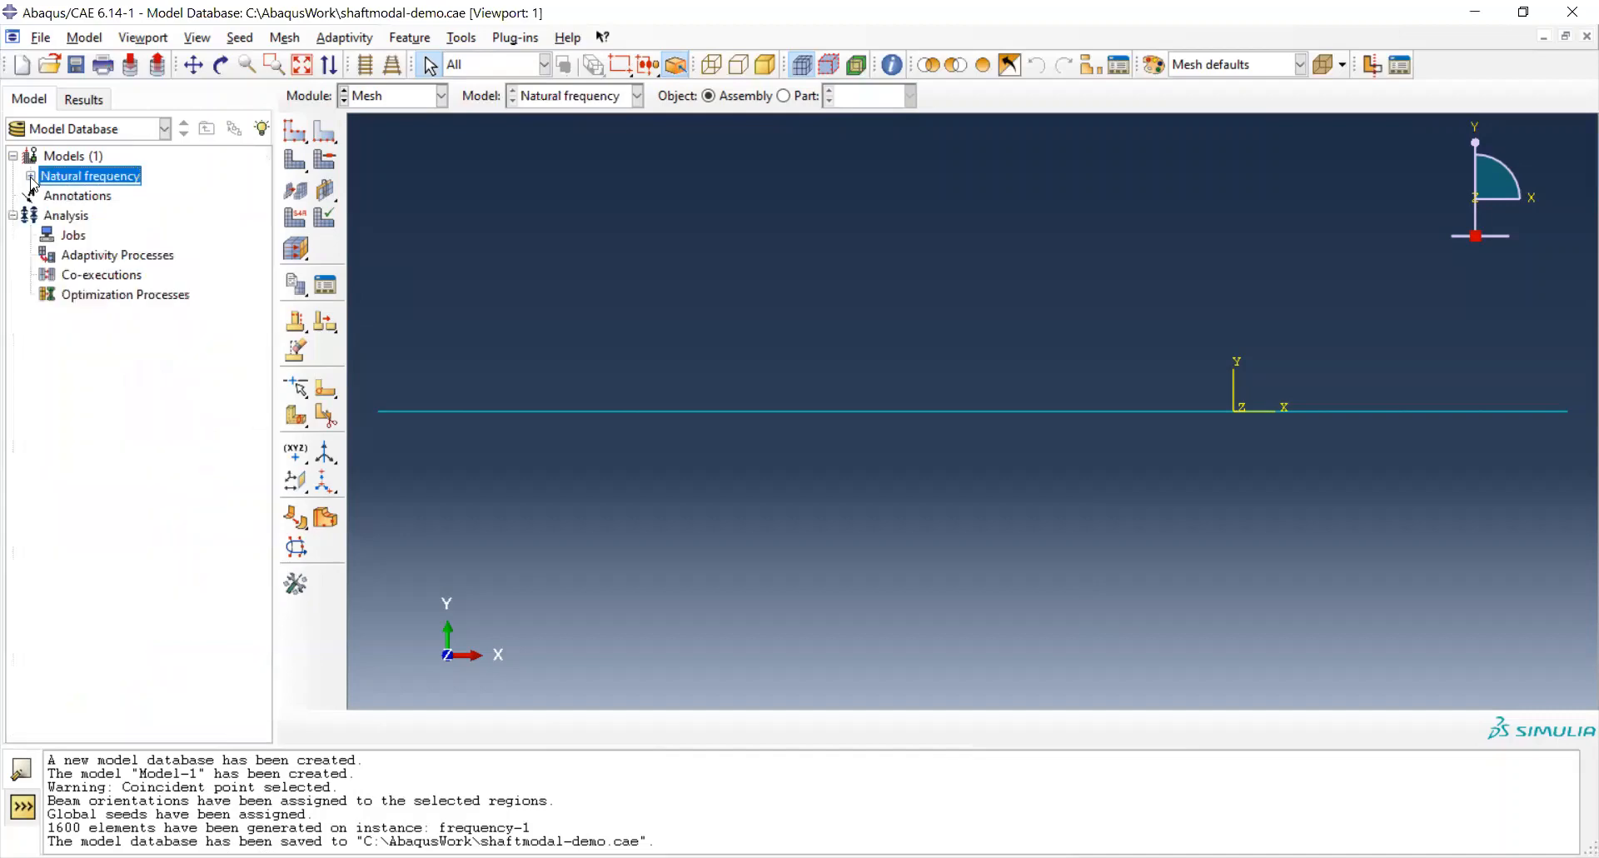
click(71, 238)
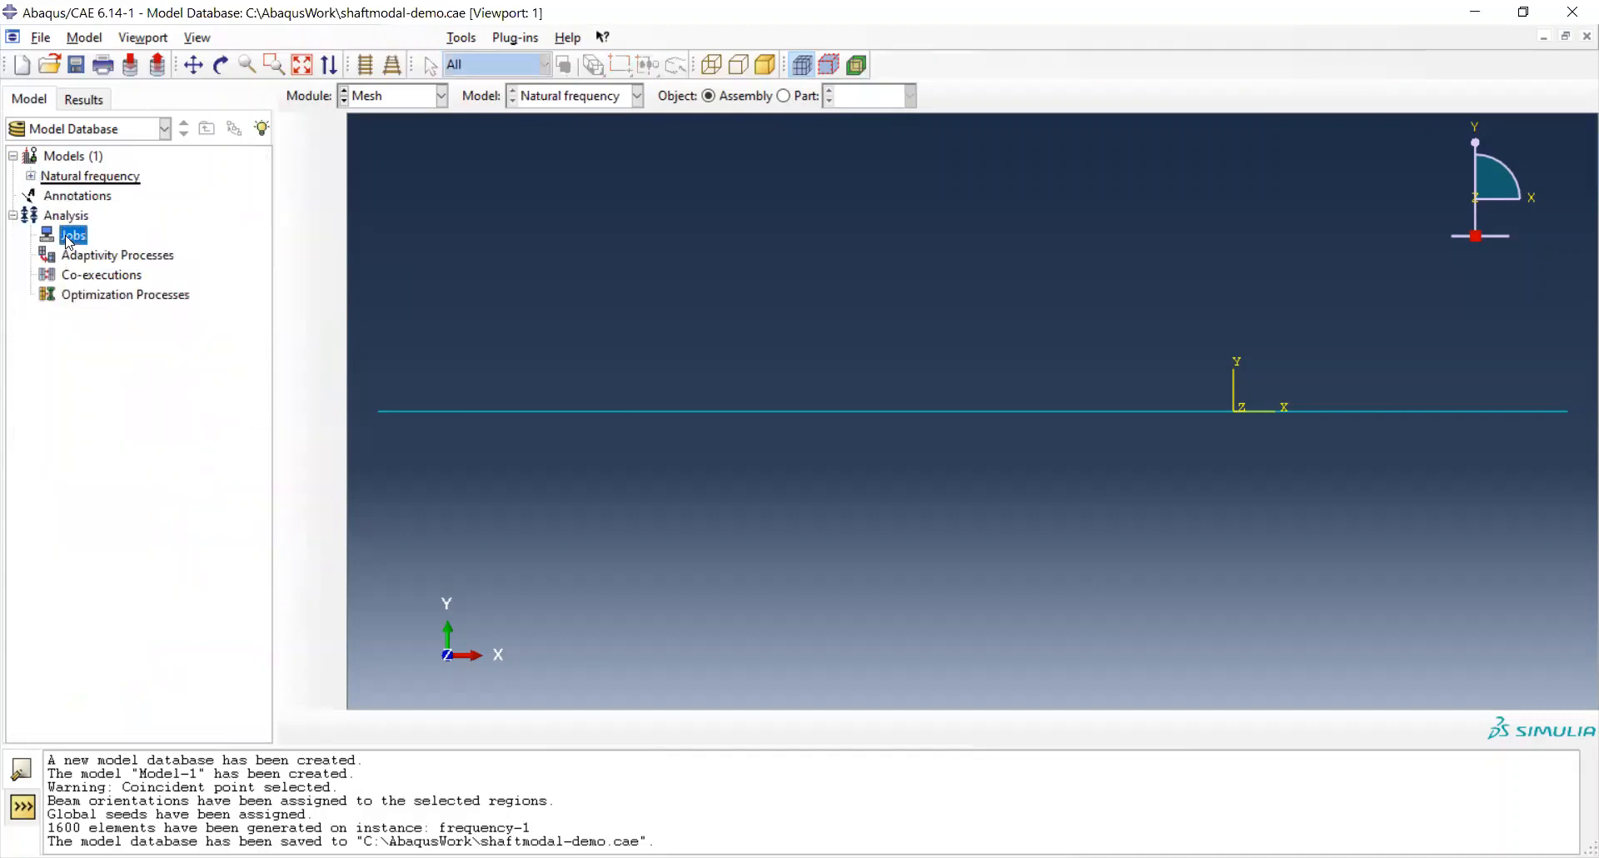
double_click(69, 241)
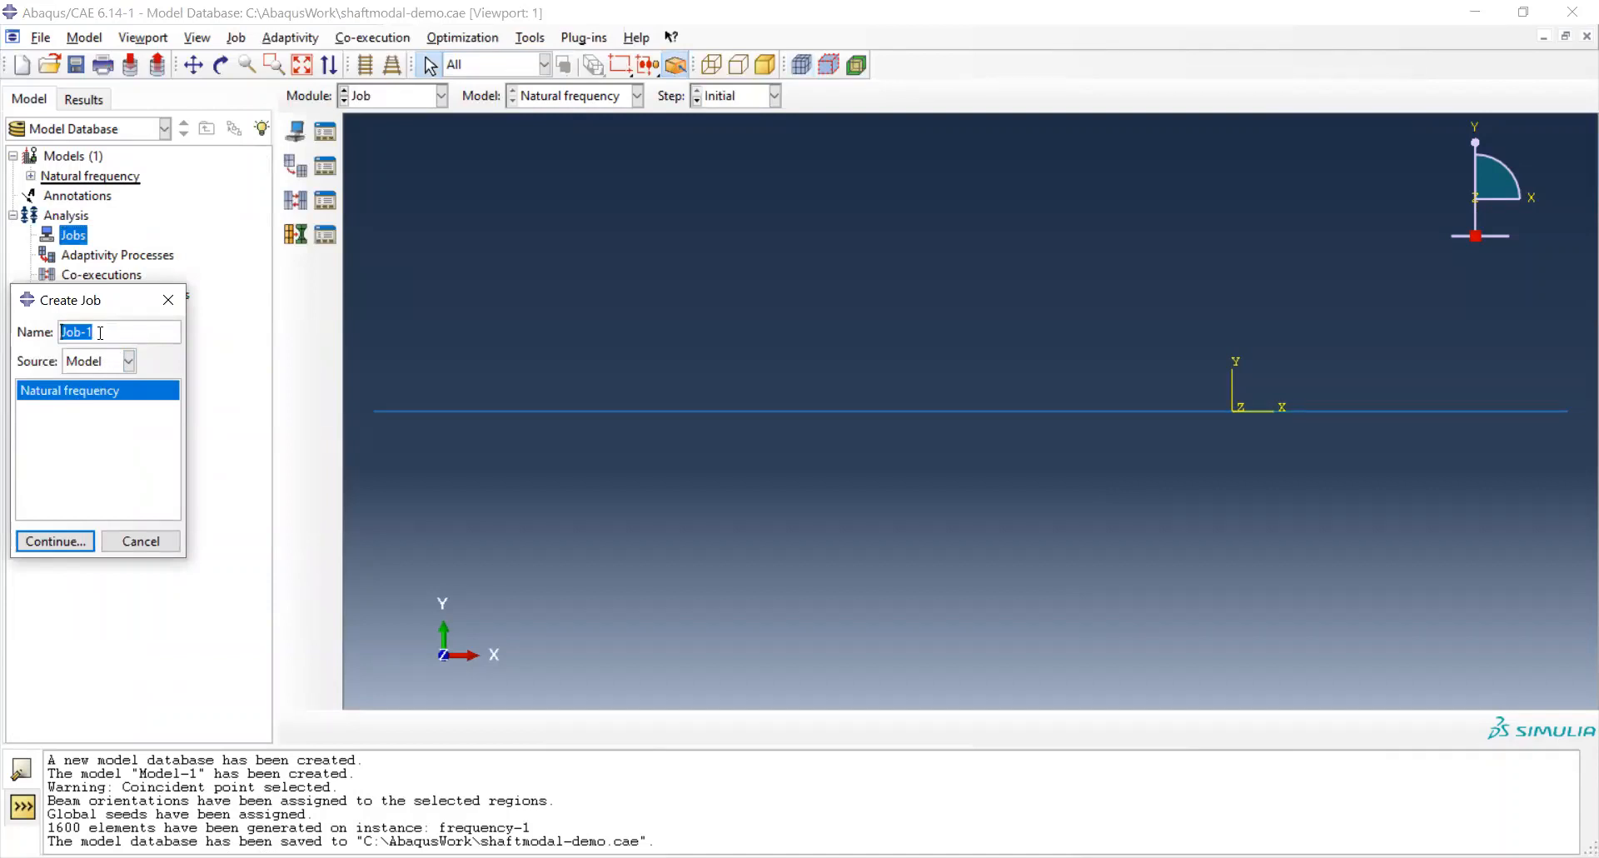
text(Natura)
text(l fre)
text(quency)
text(-shaft)
click(63, 543)
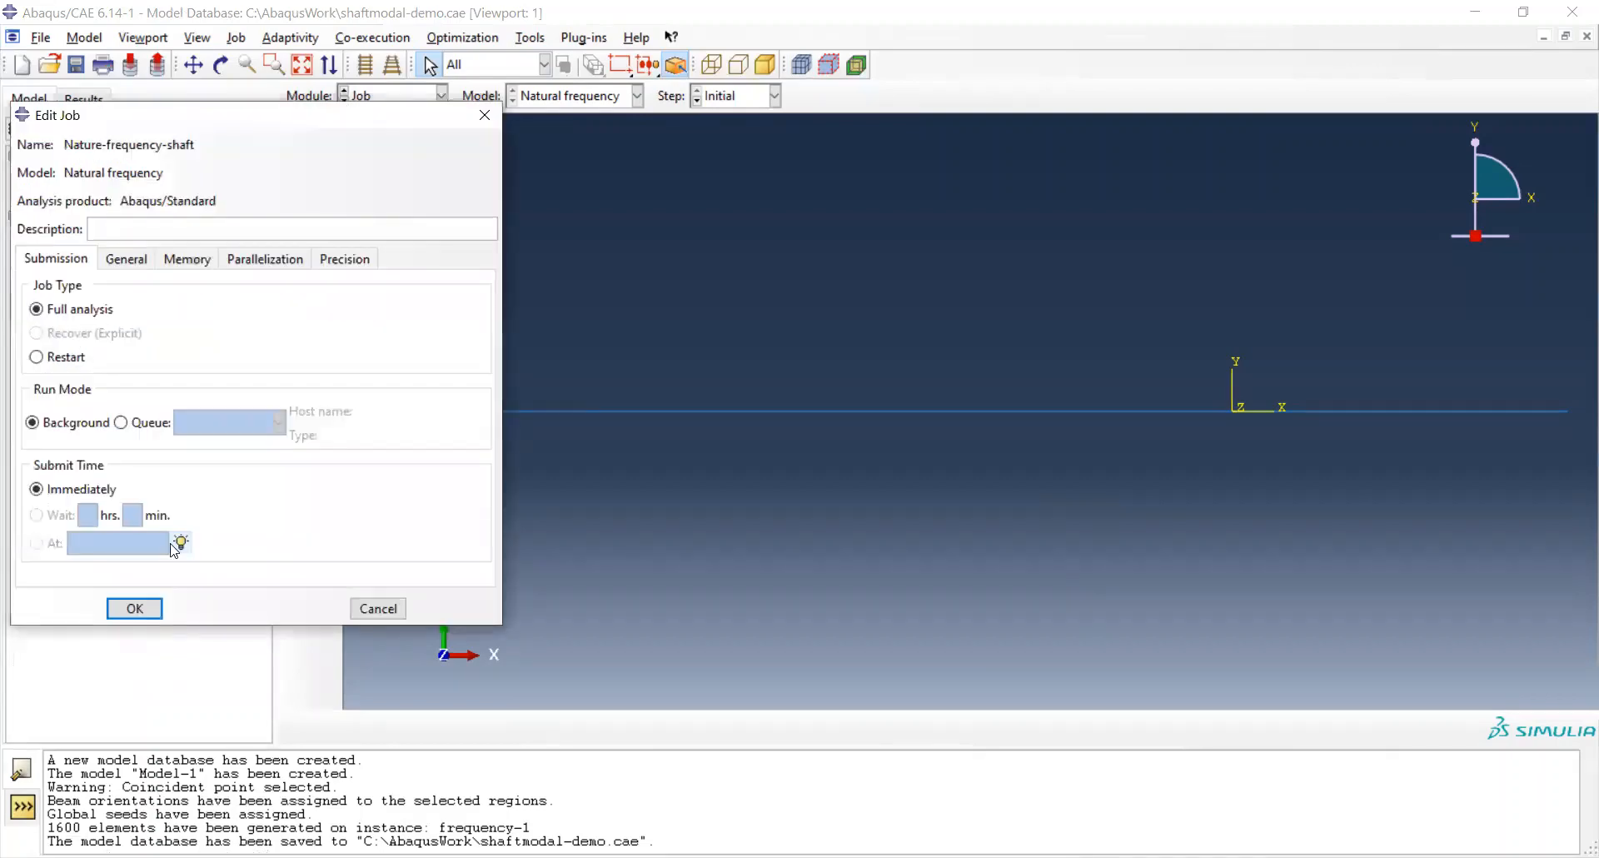
click(134, 608)
Submit the Nature-frequency-shaft job for analysis.
click(31, 236)
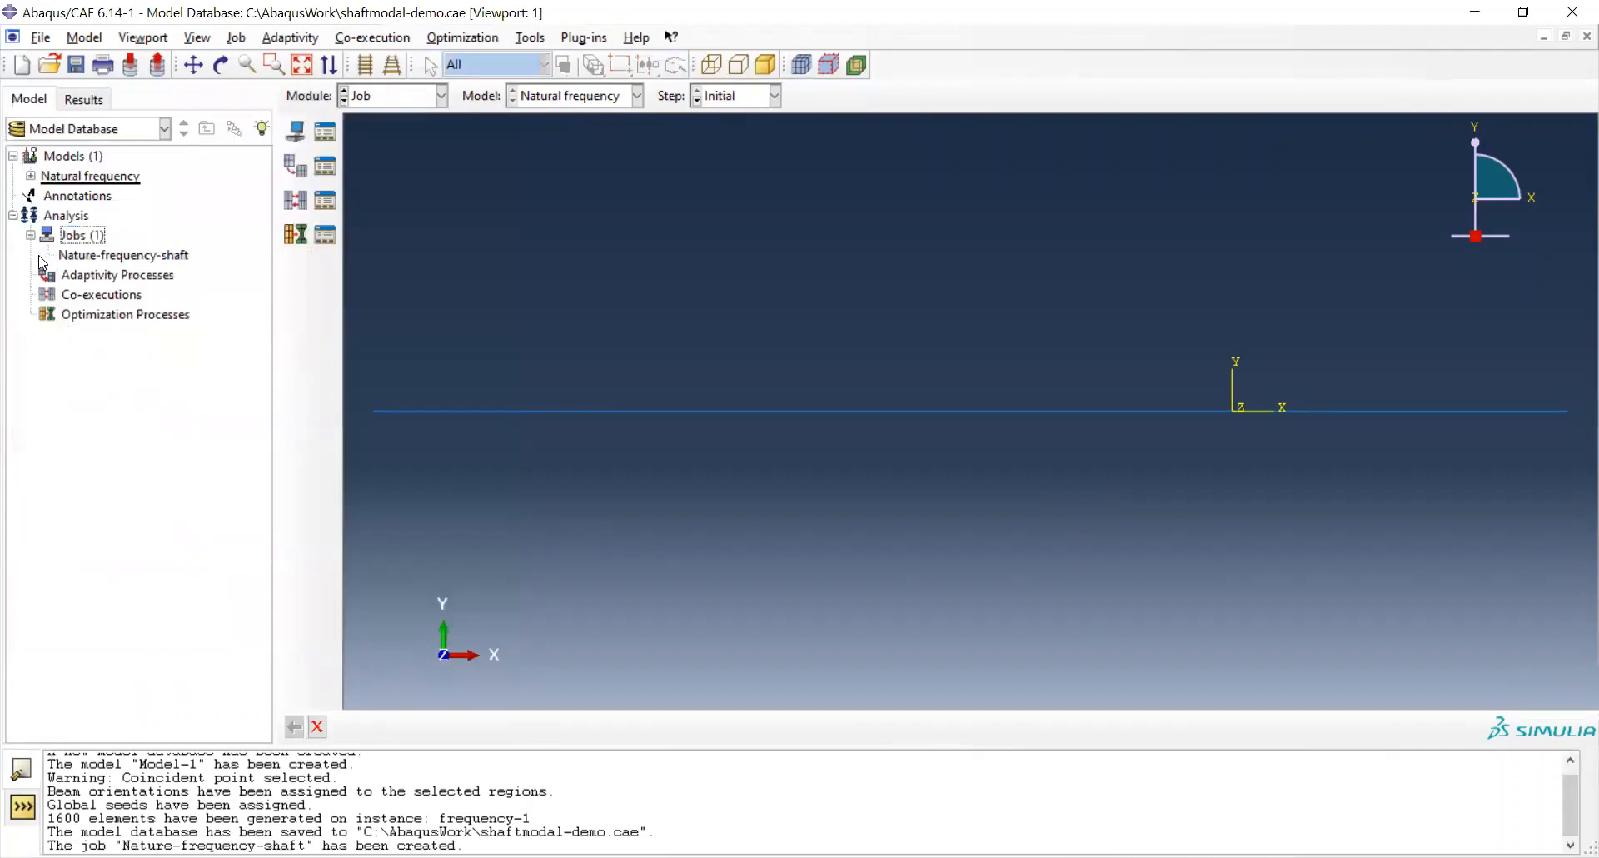
click(150, 257)
right_click(149, 259)
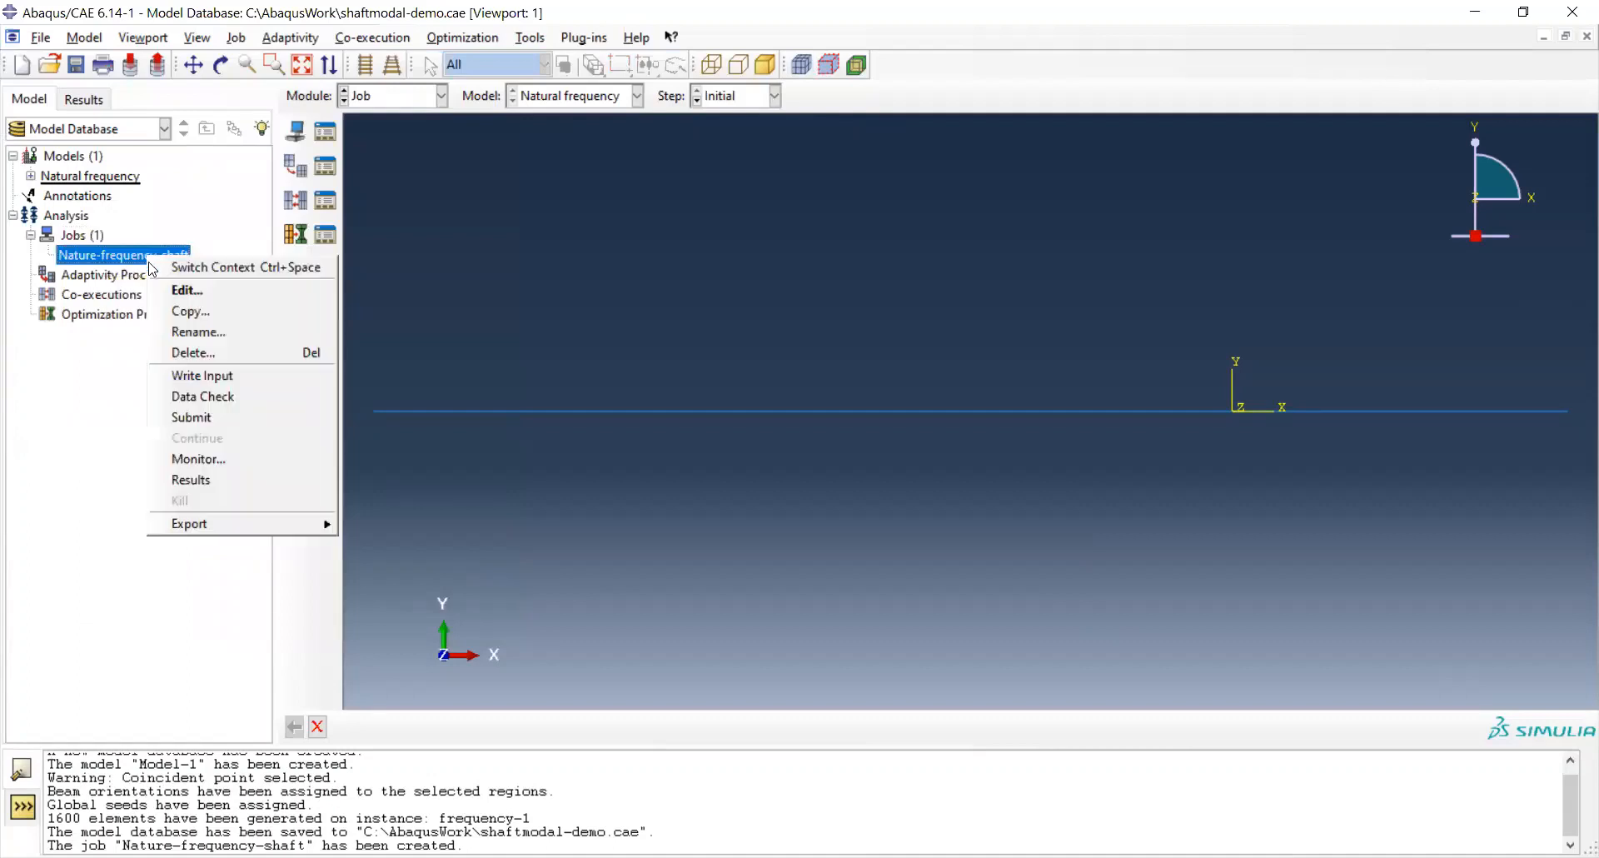
click(227, 422)
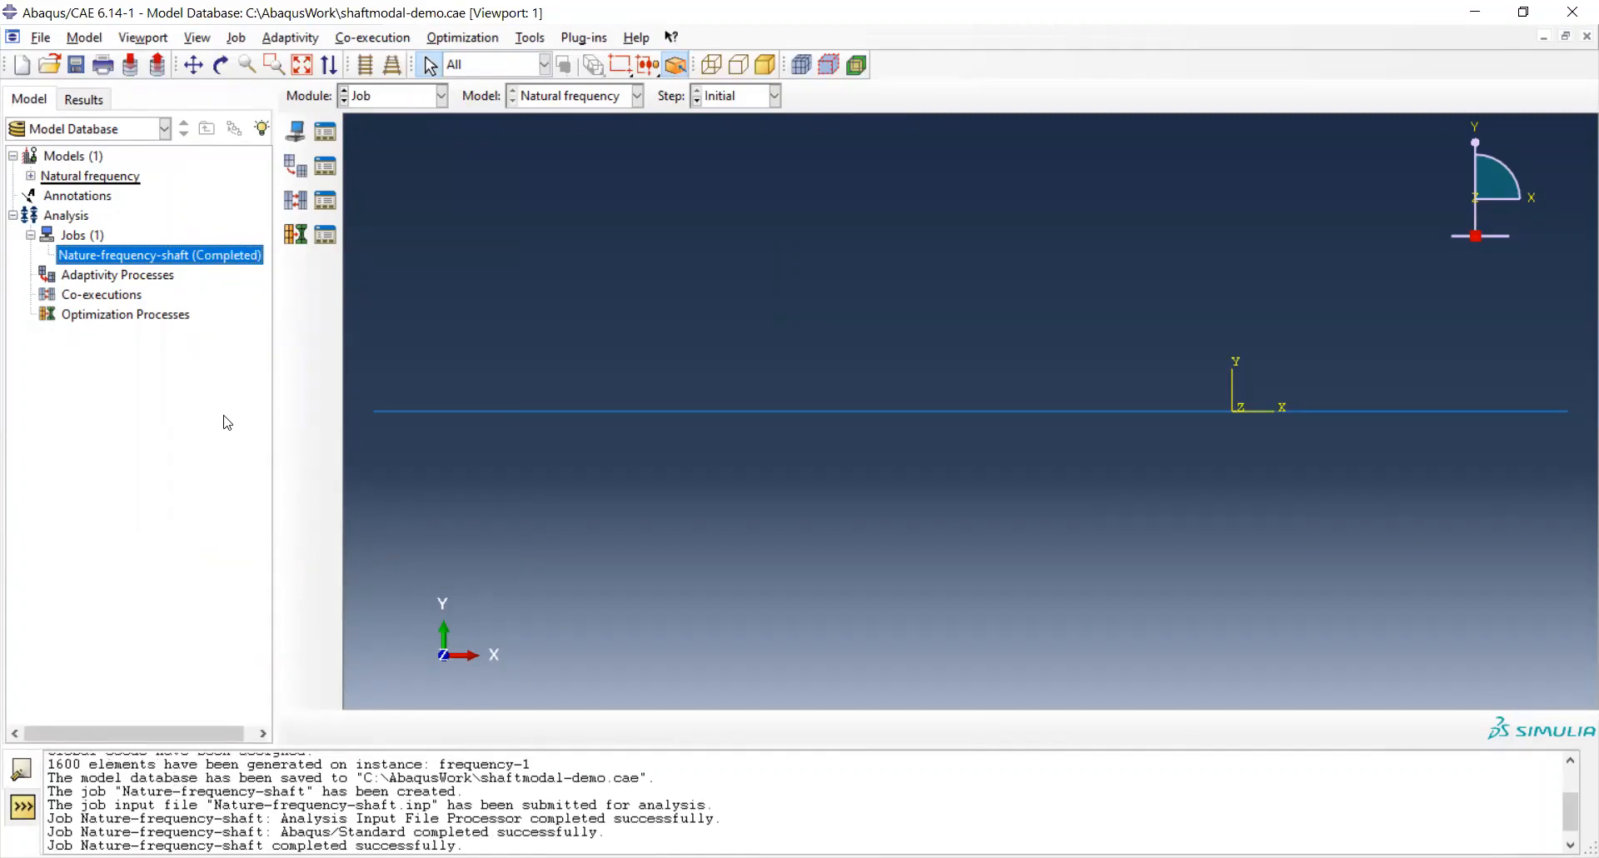
Open the results of the Nature-frequency-shaft job and examine the frequencies of the modes in Step-1's frame list.
right_click(154, 263)
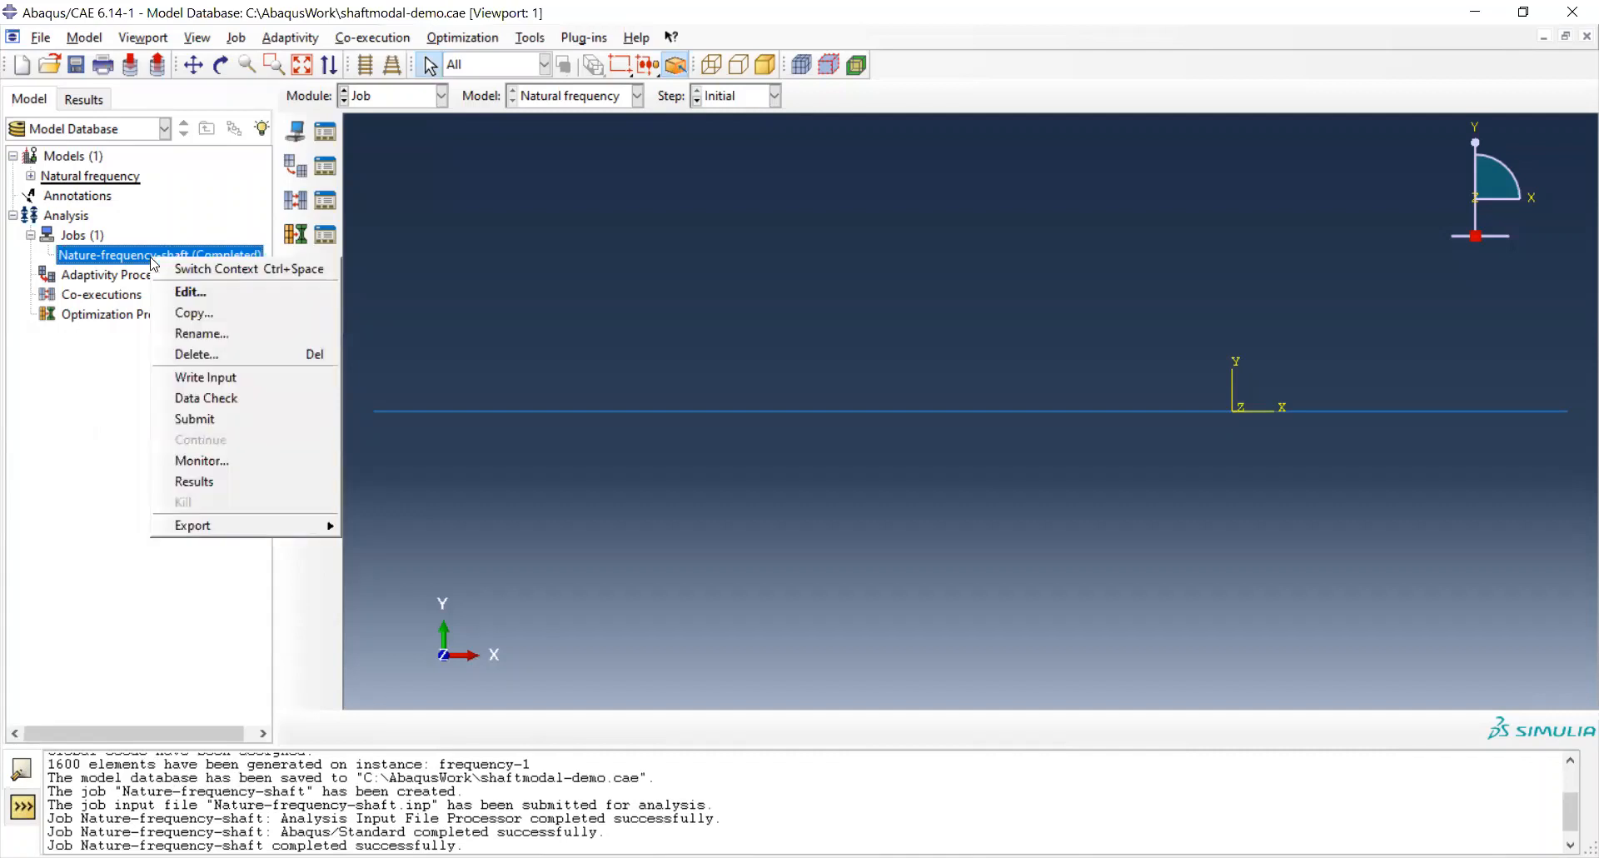
click(197, 481)
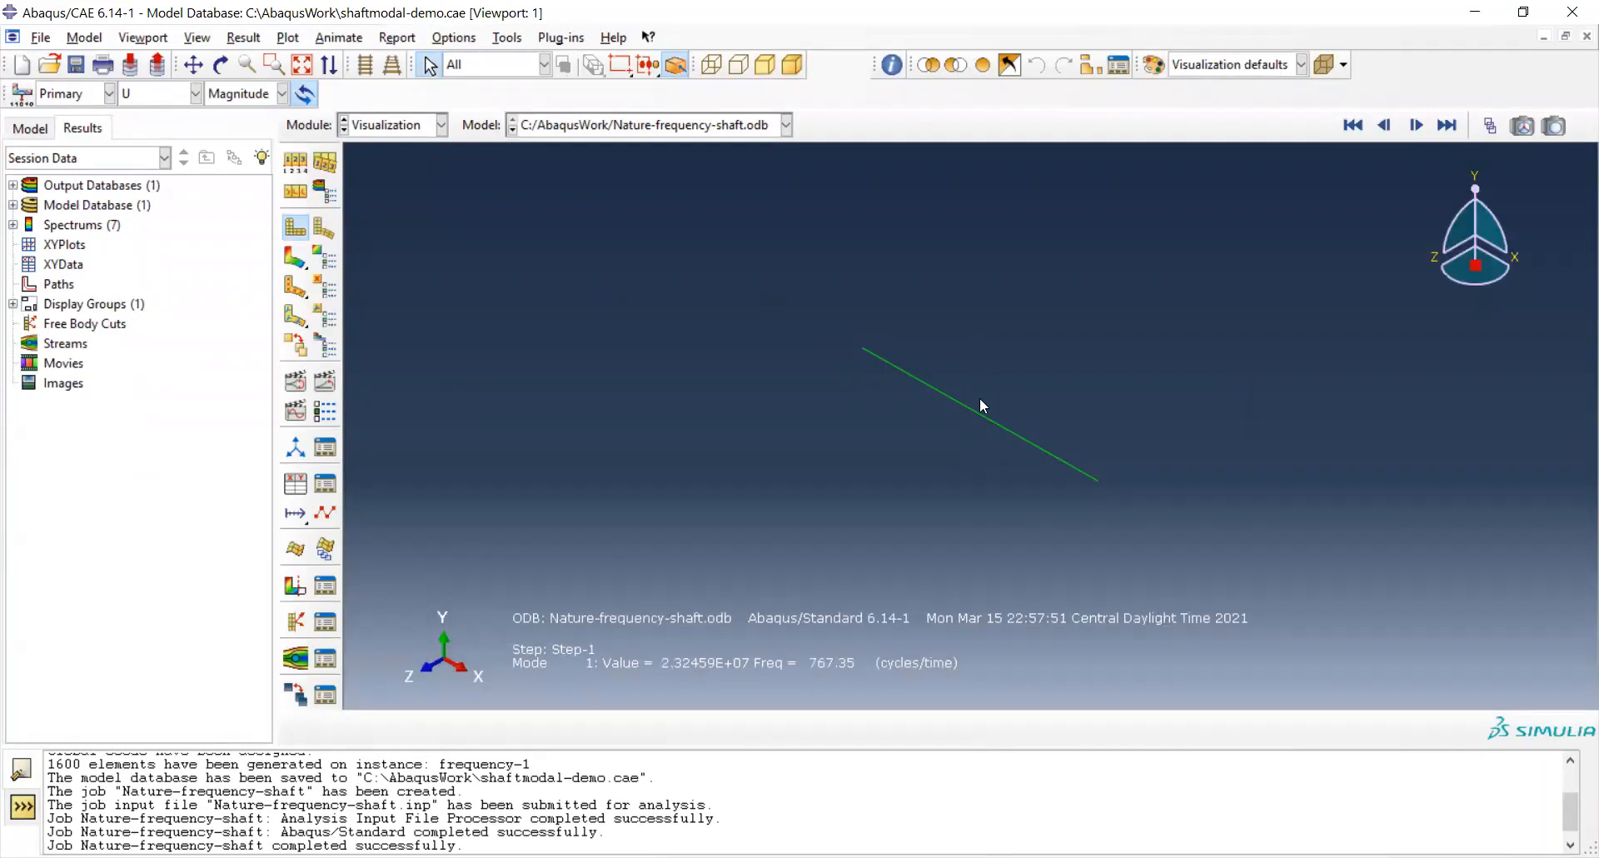
click(252, 40)
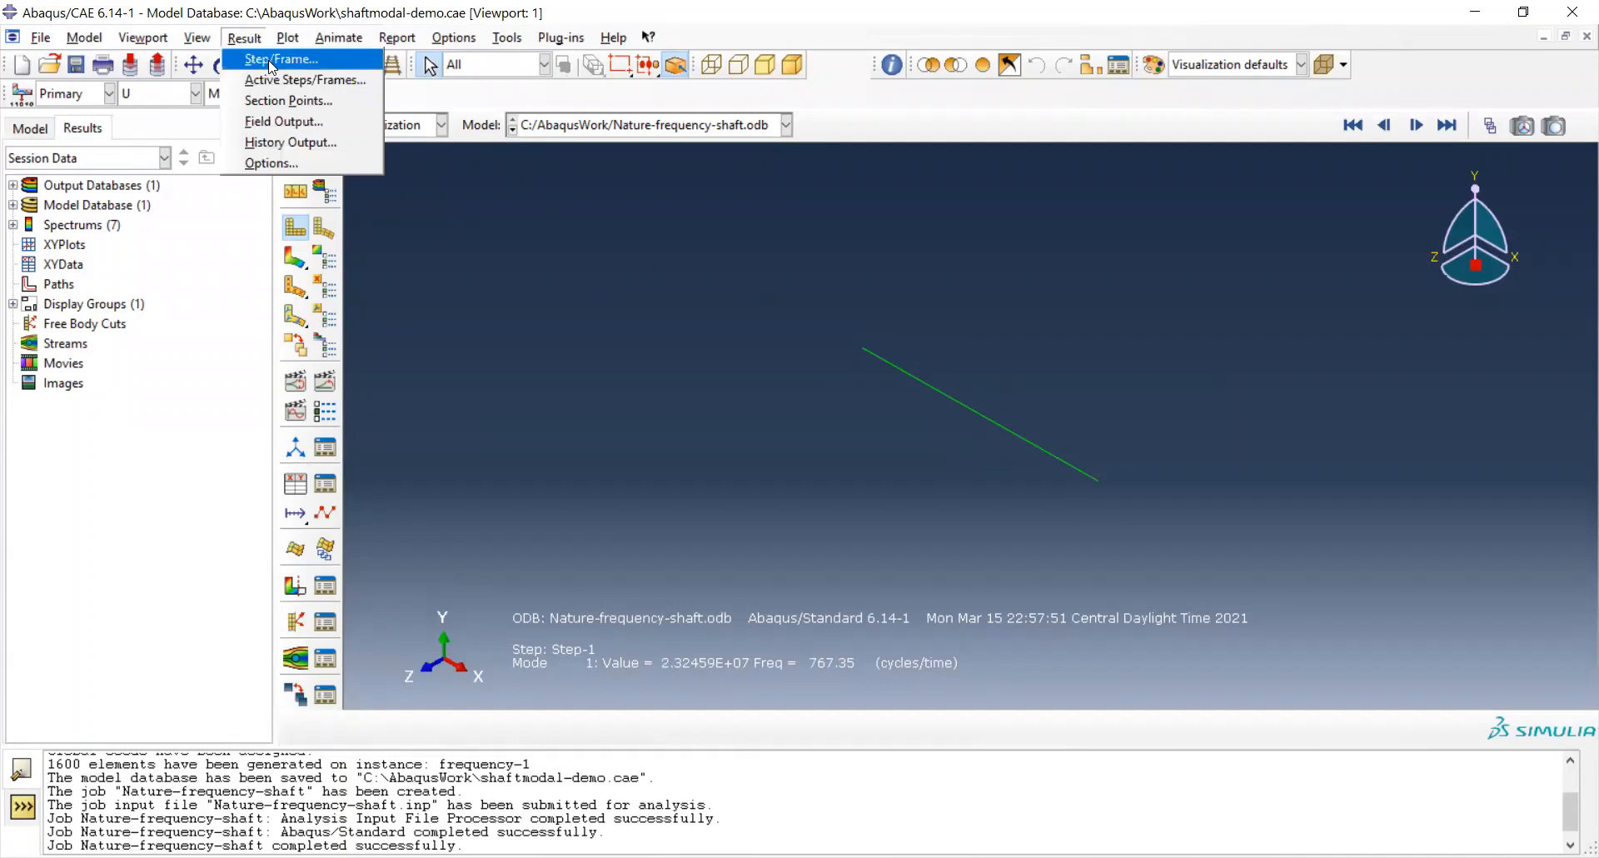
click(271, 60)
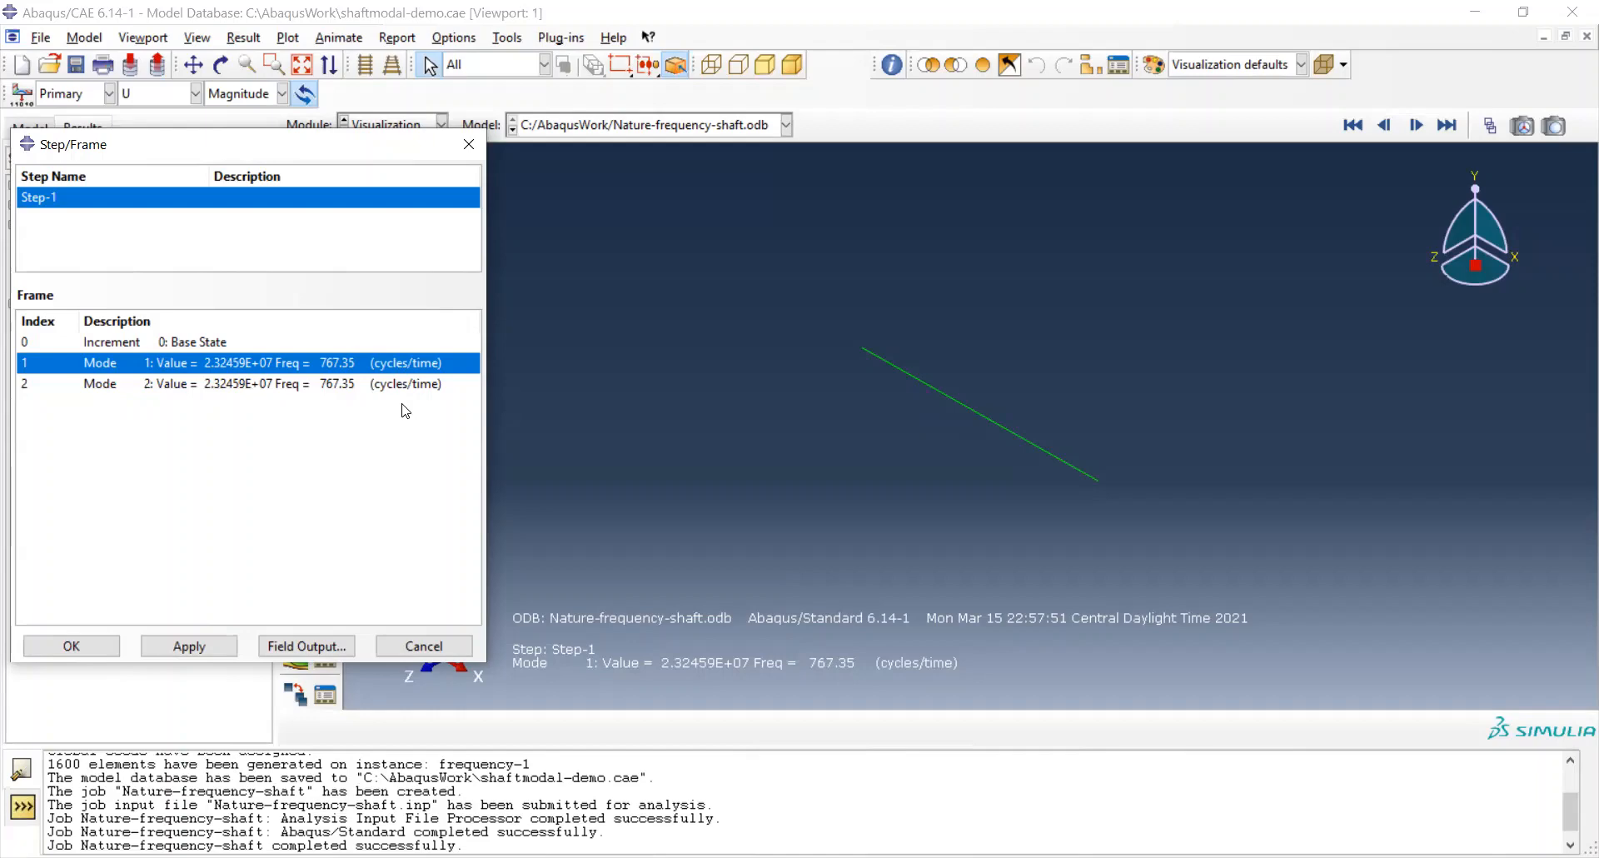
click(433, 654)
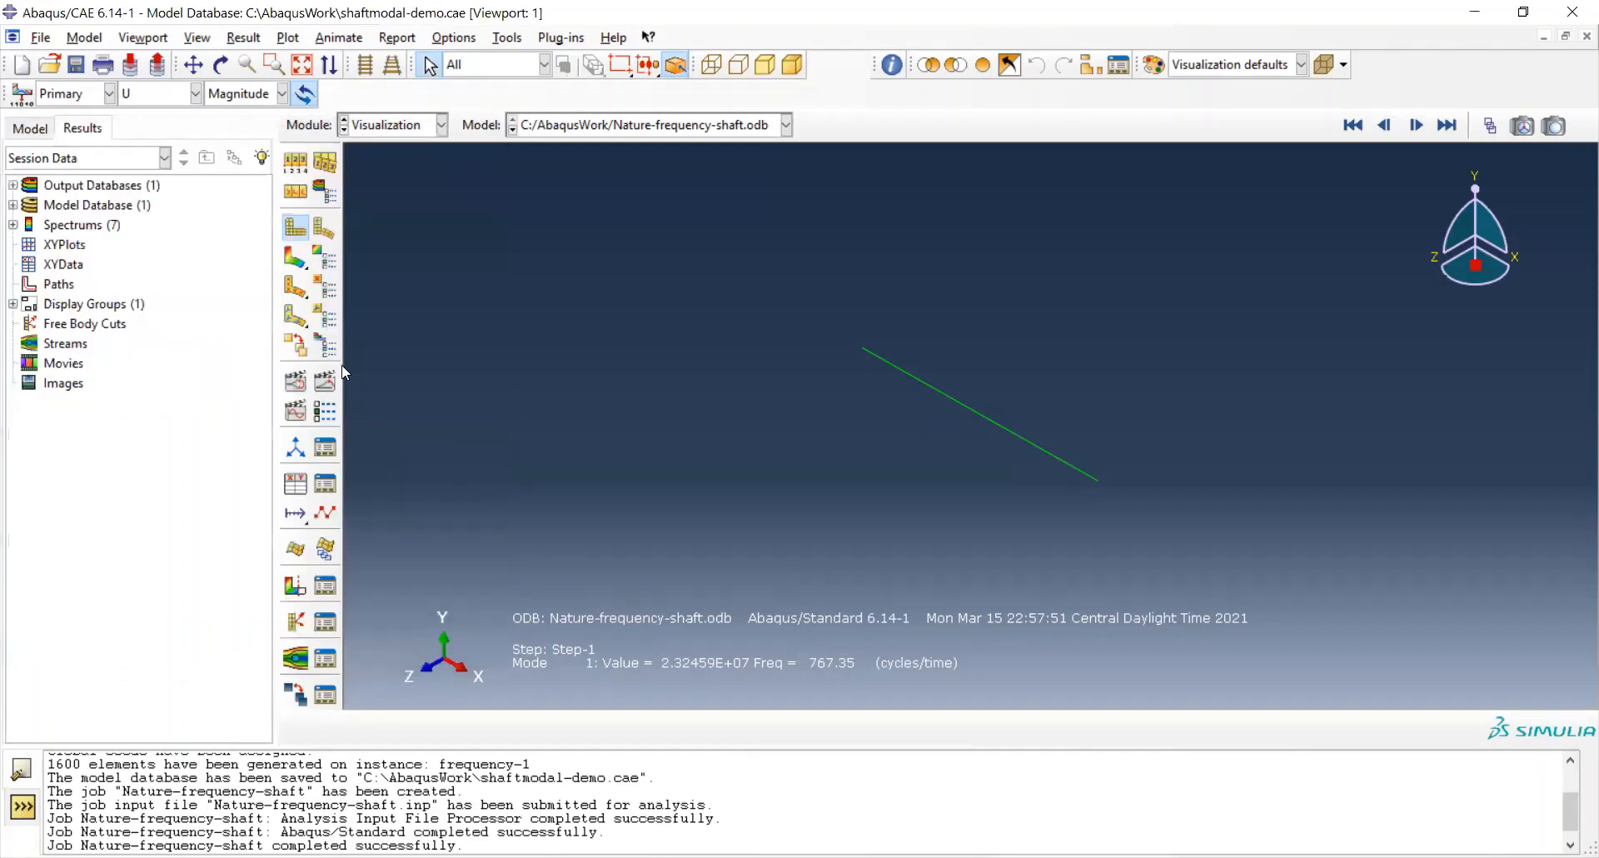
Plot the displacement contours on the deformed shaft and briefly play the time-history animation.
click(295, 256)
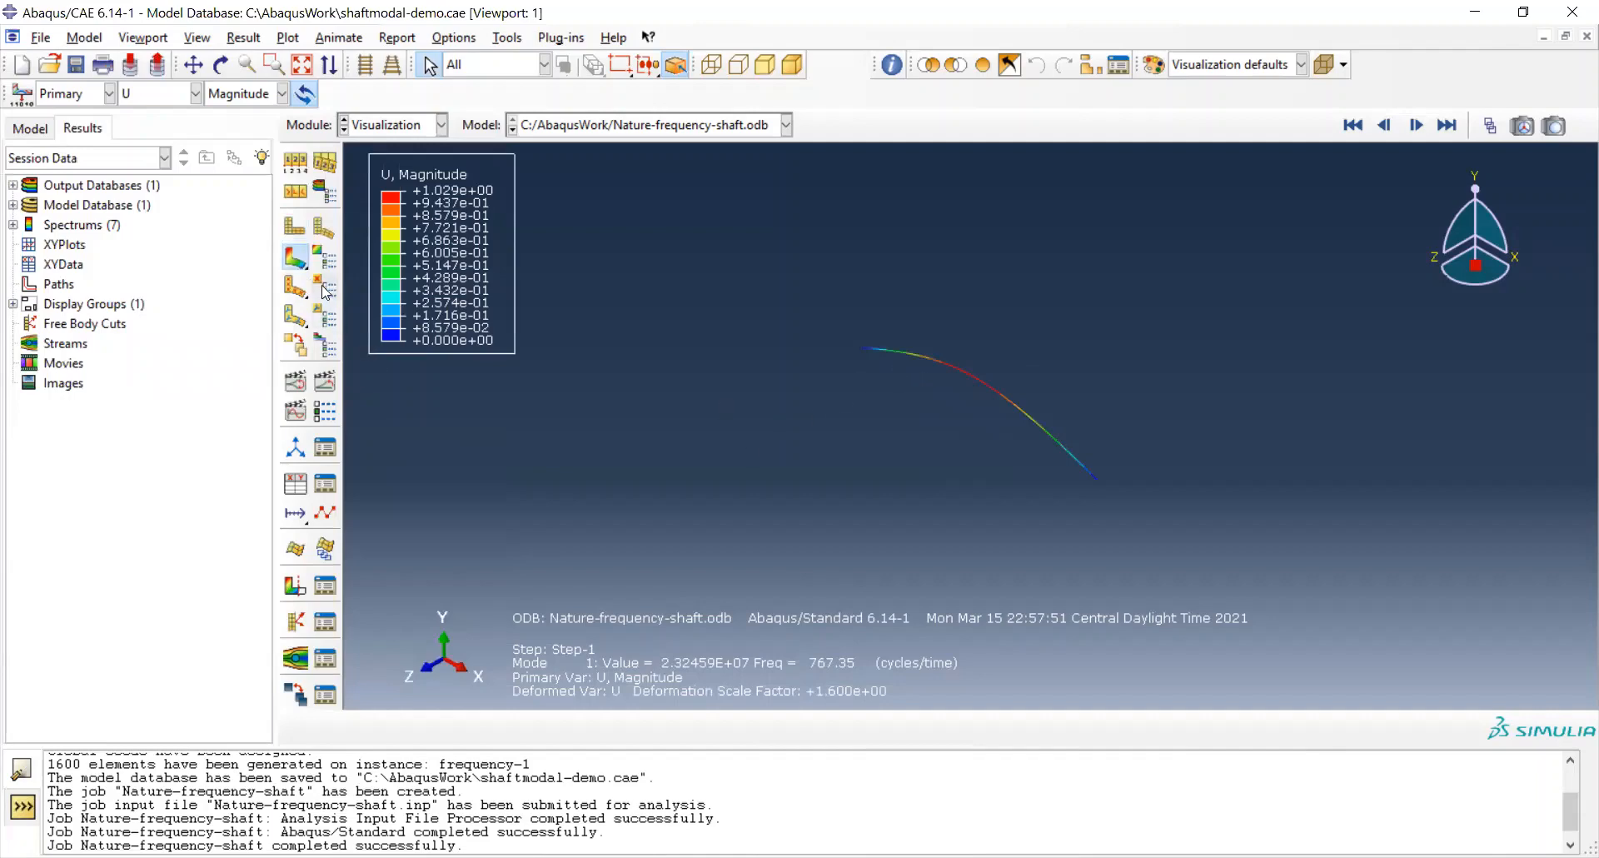
click(325, 382)
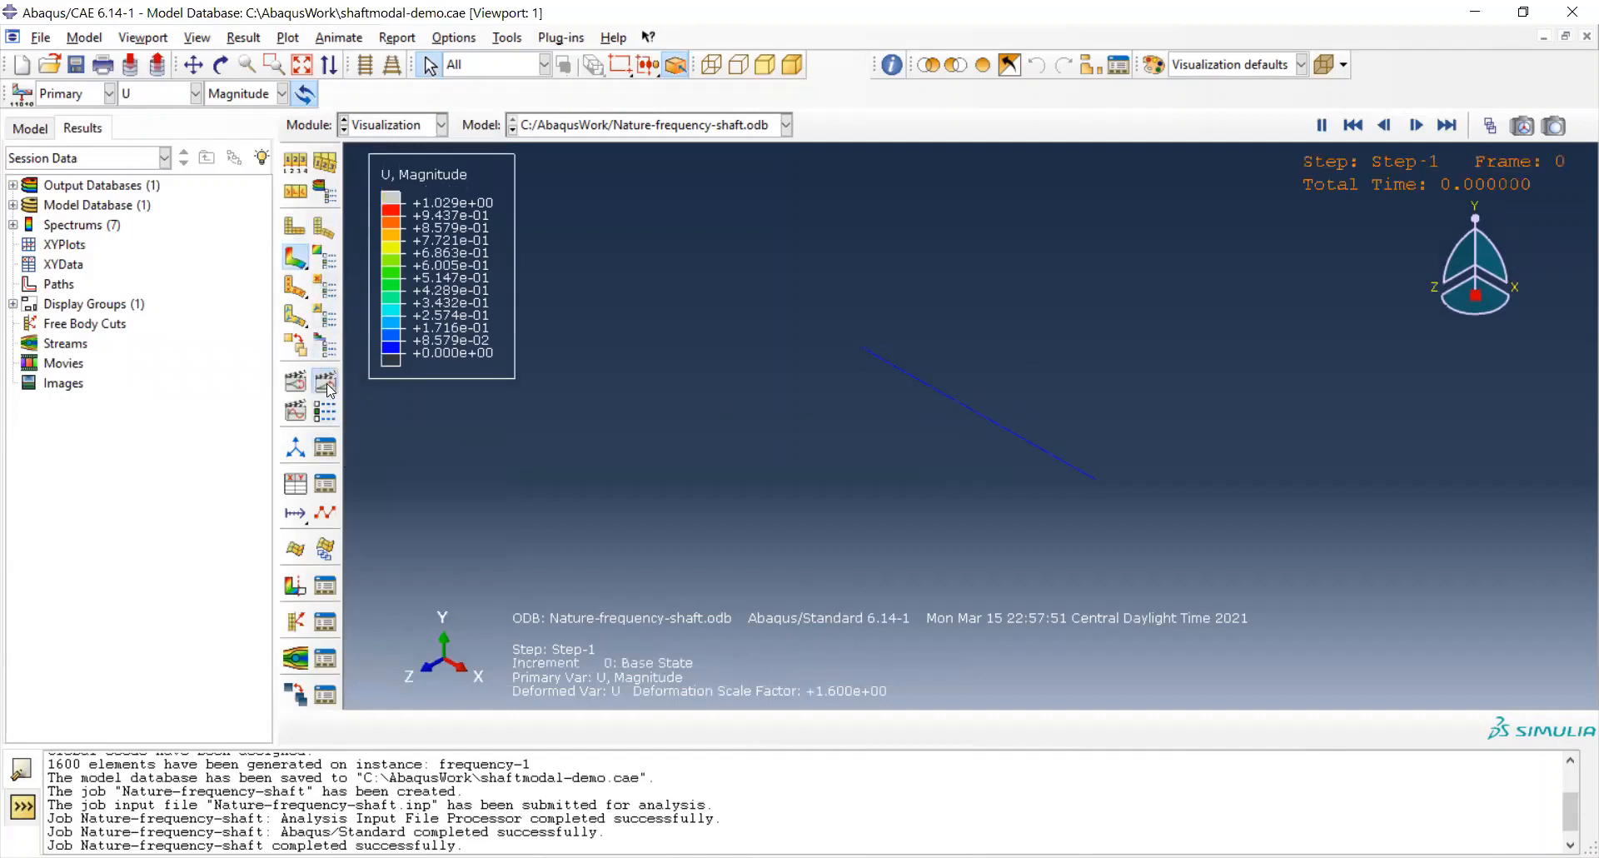
click(329, 386)
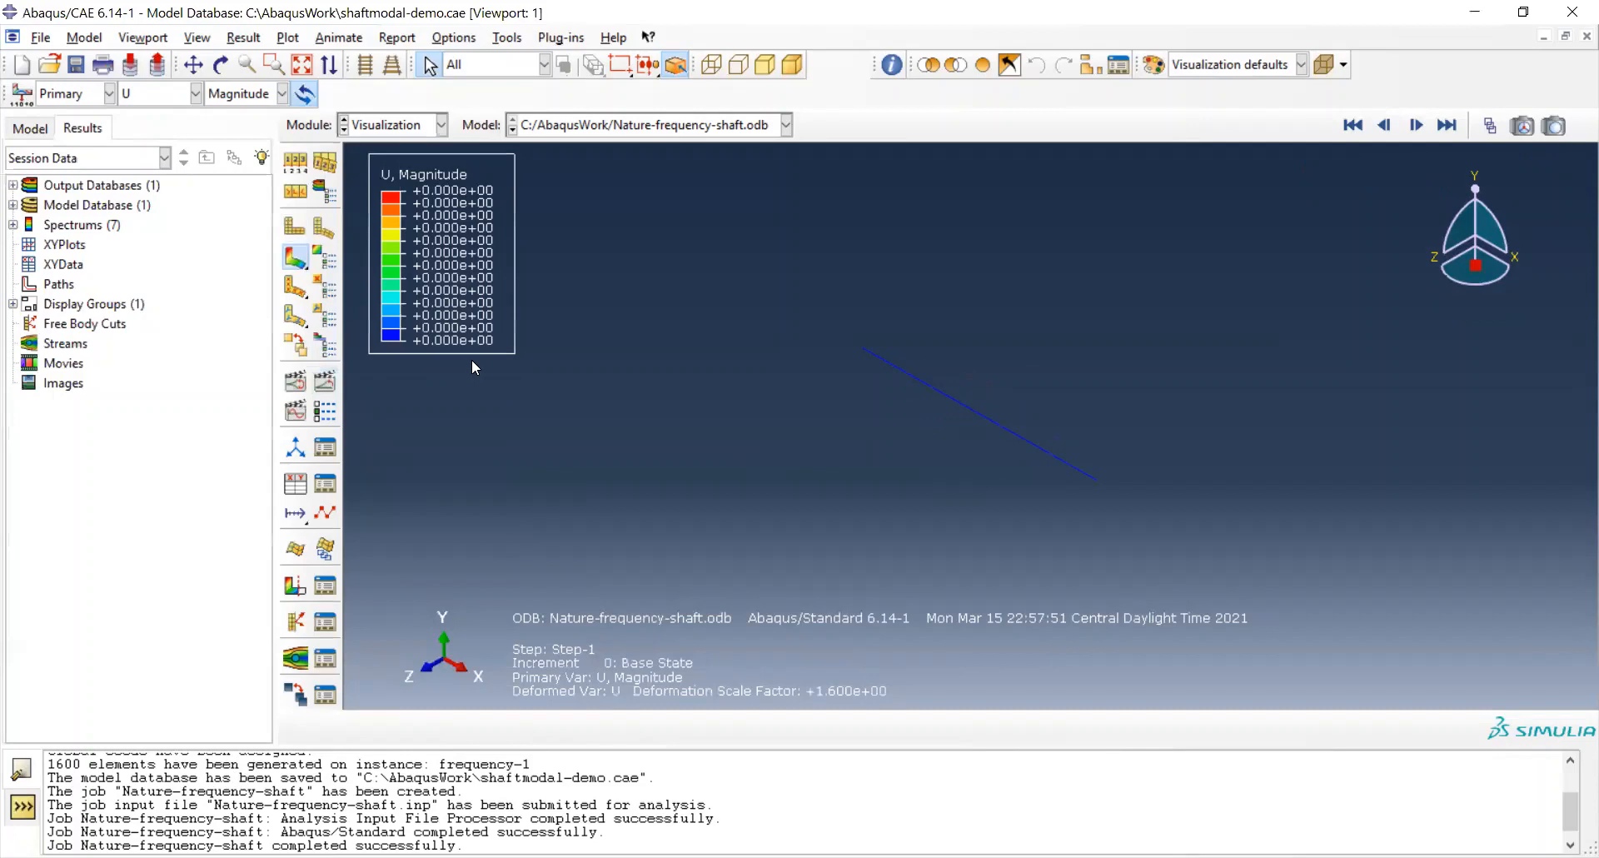
Save the model database and copy the Natural frequency model to a new model named "Shaft-with load".
click(76, 64)
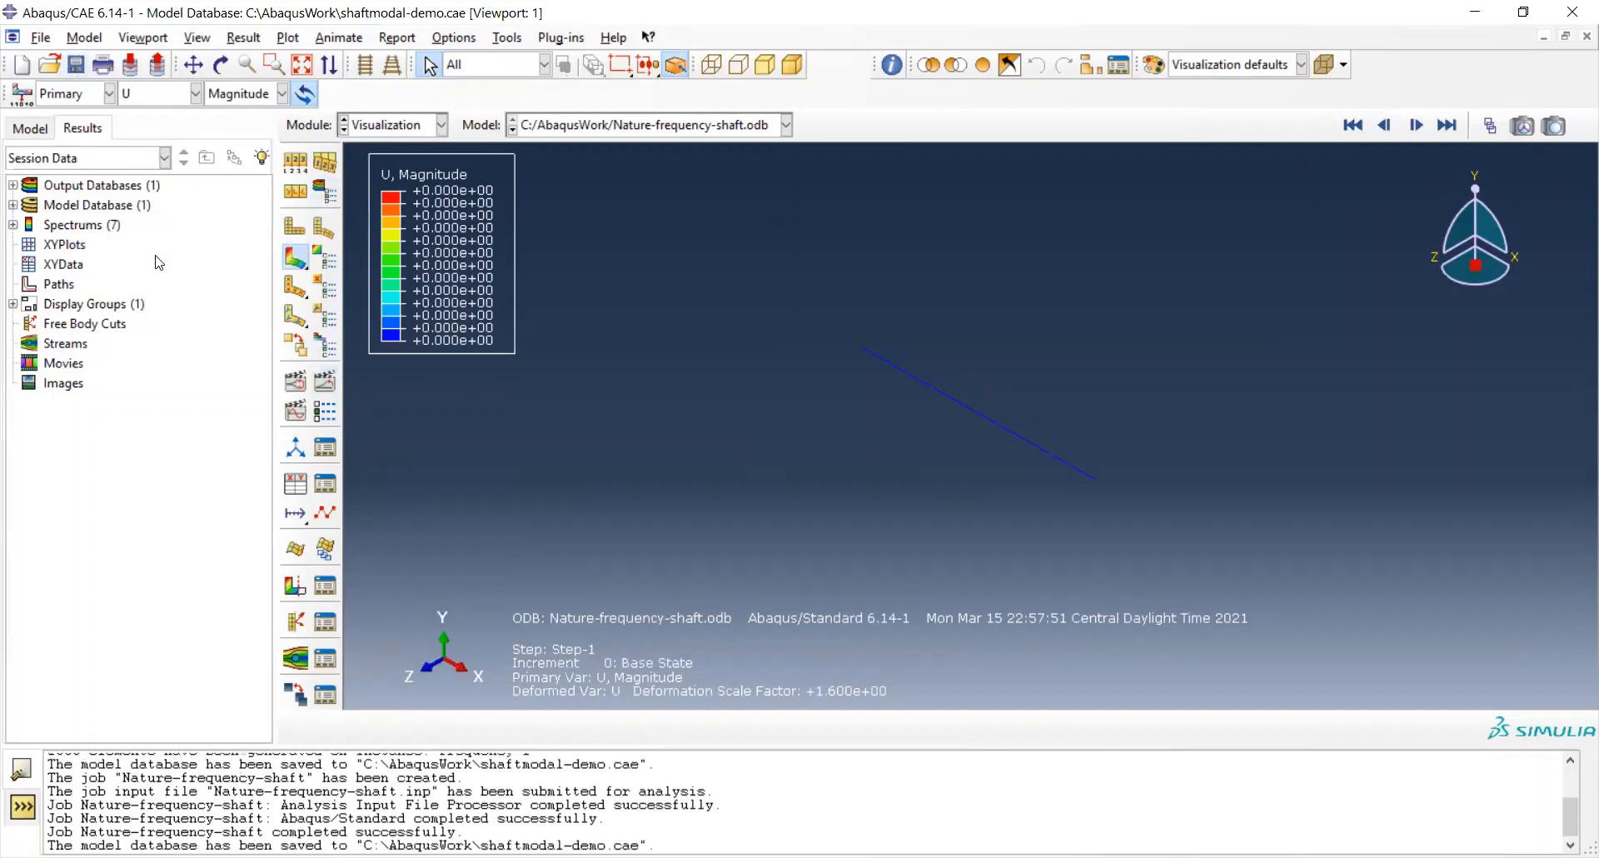
click(35, 130)
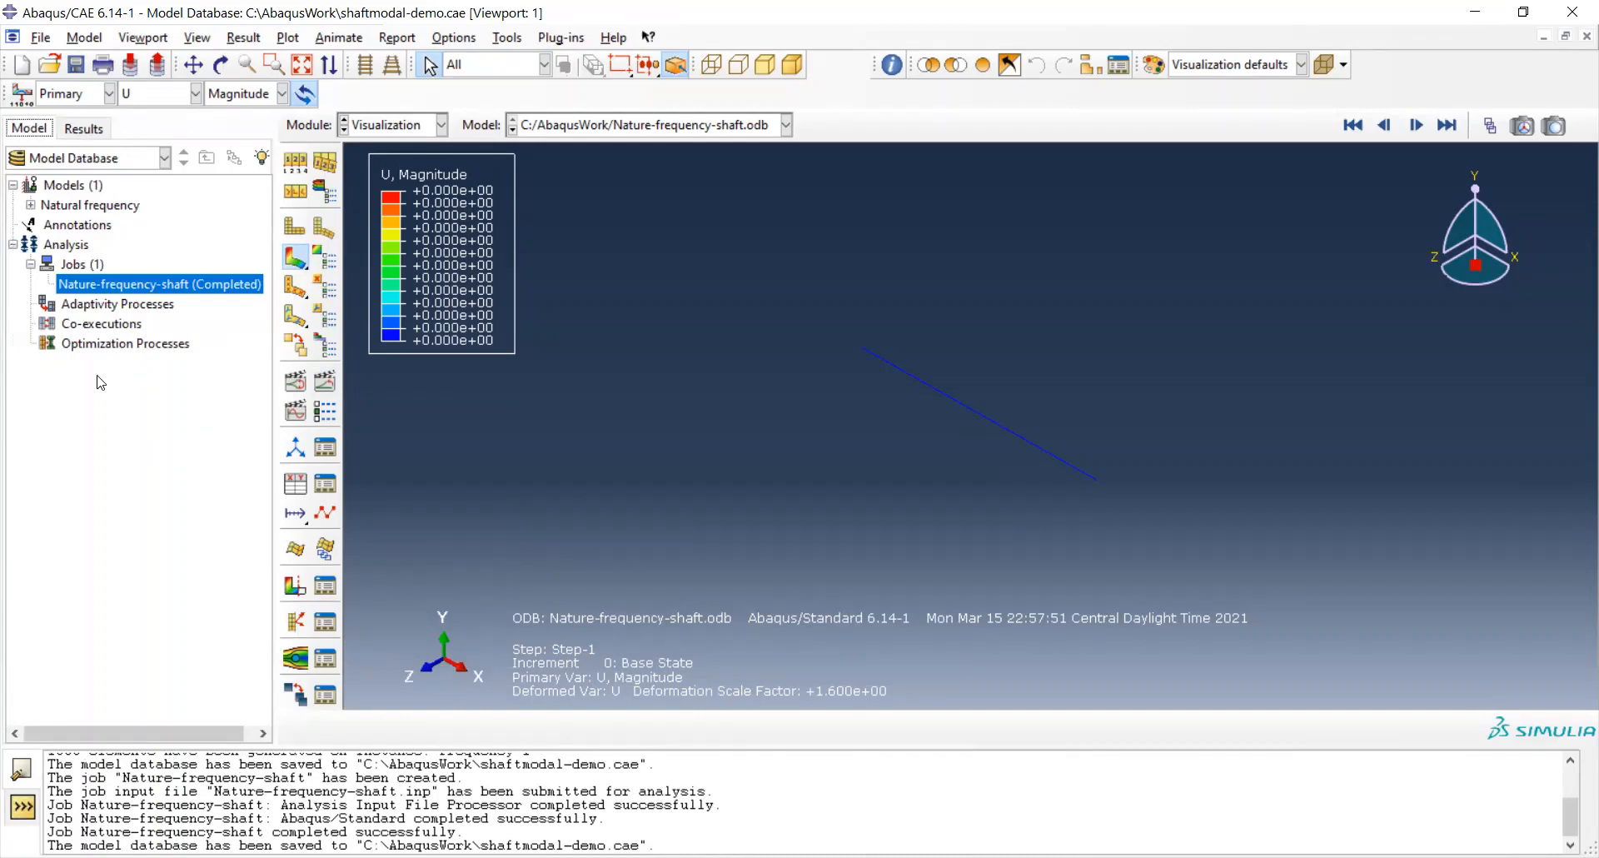
click(78, 206)
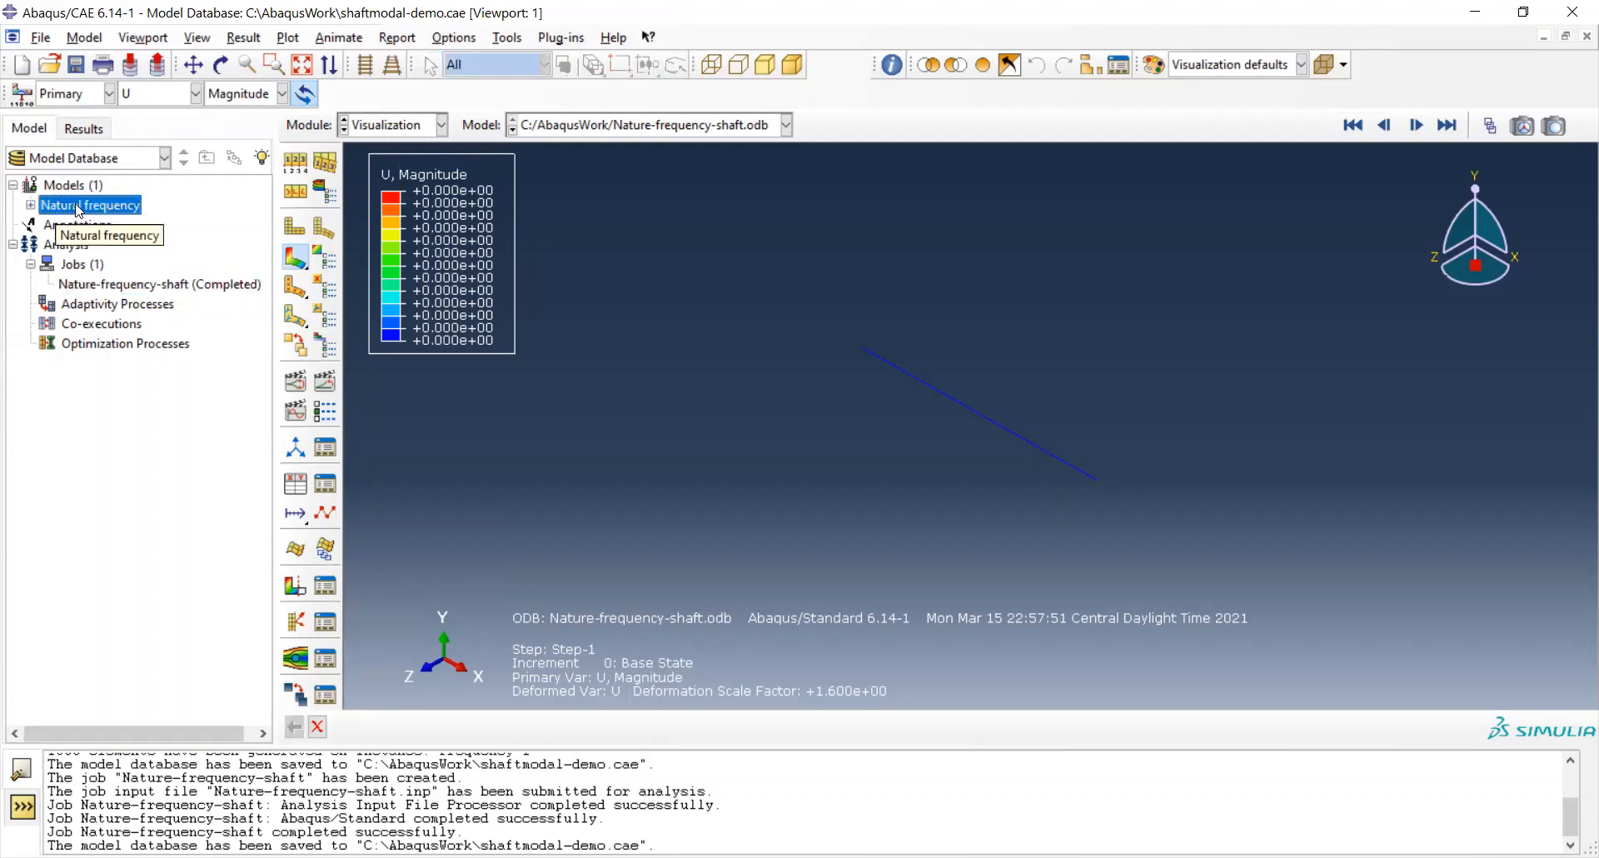
right_click(90, 211)
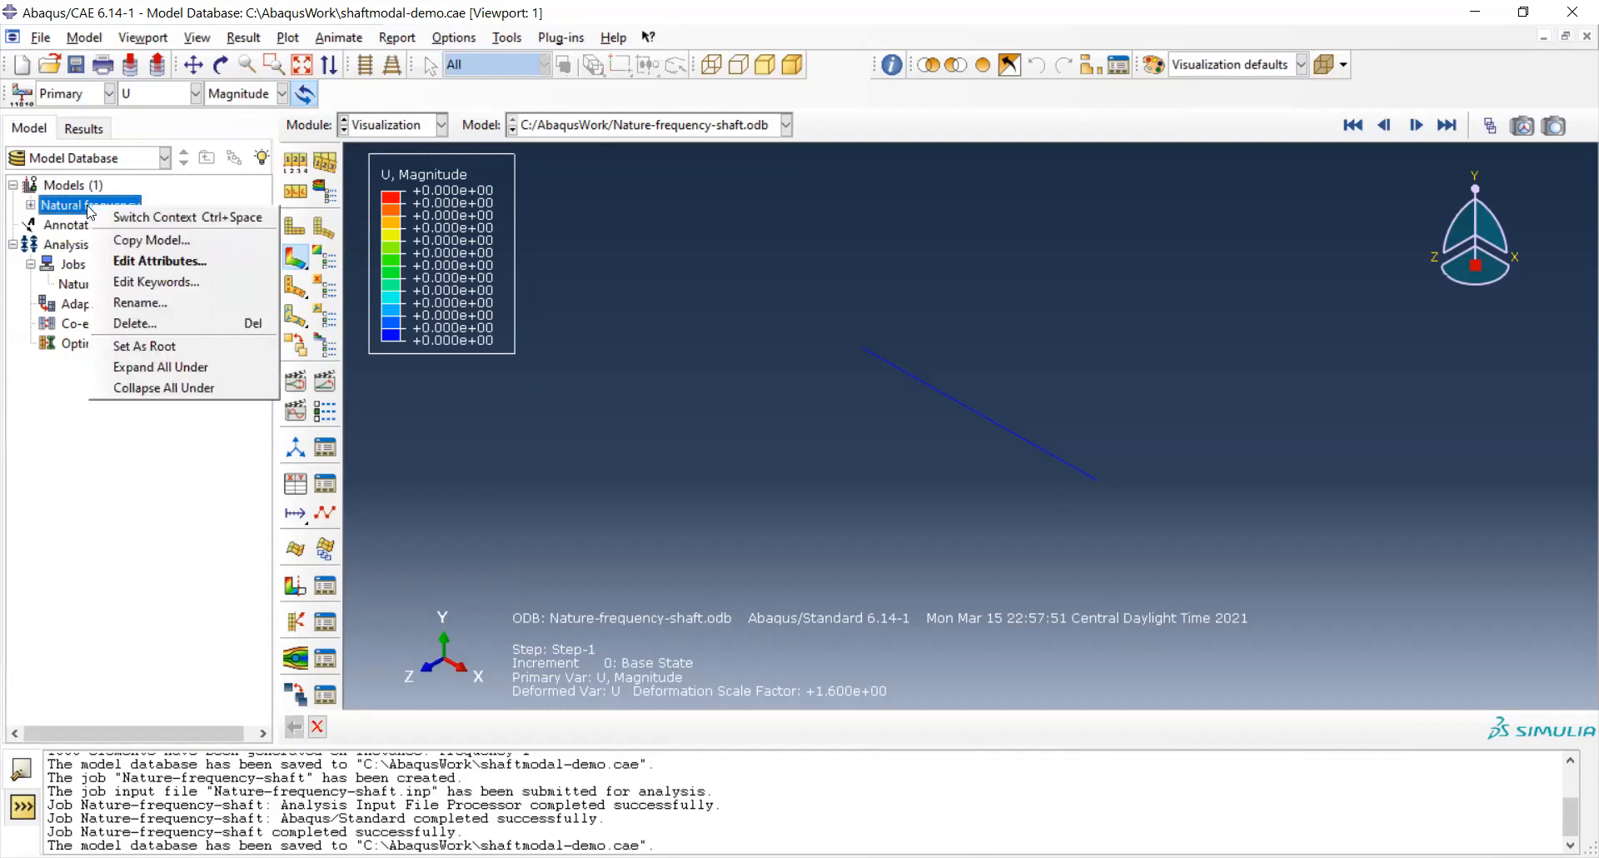
click(137, 242)
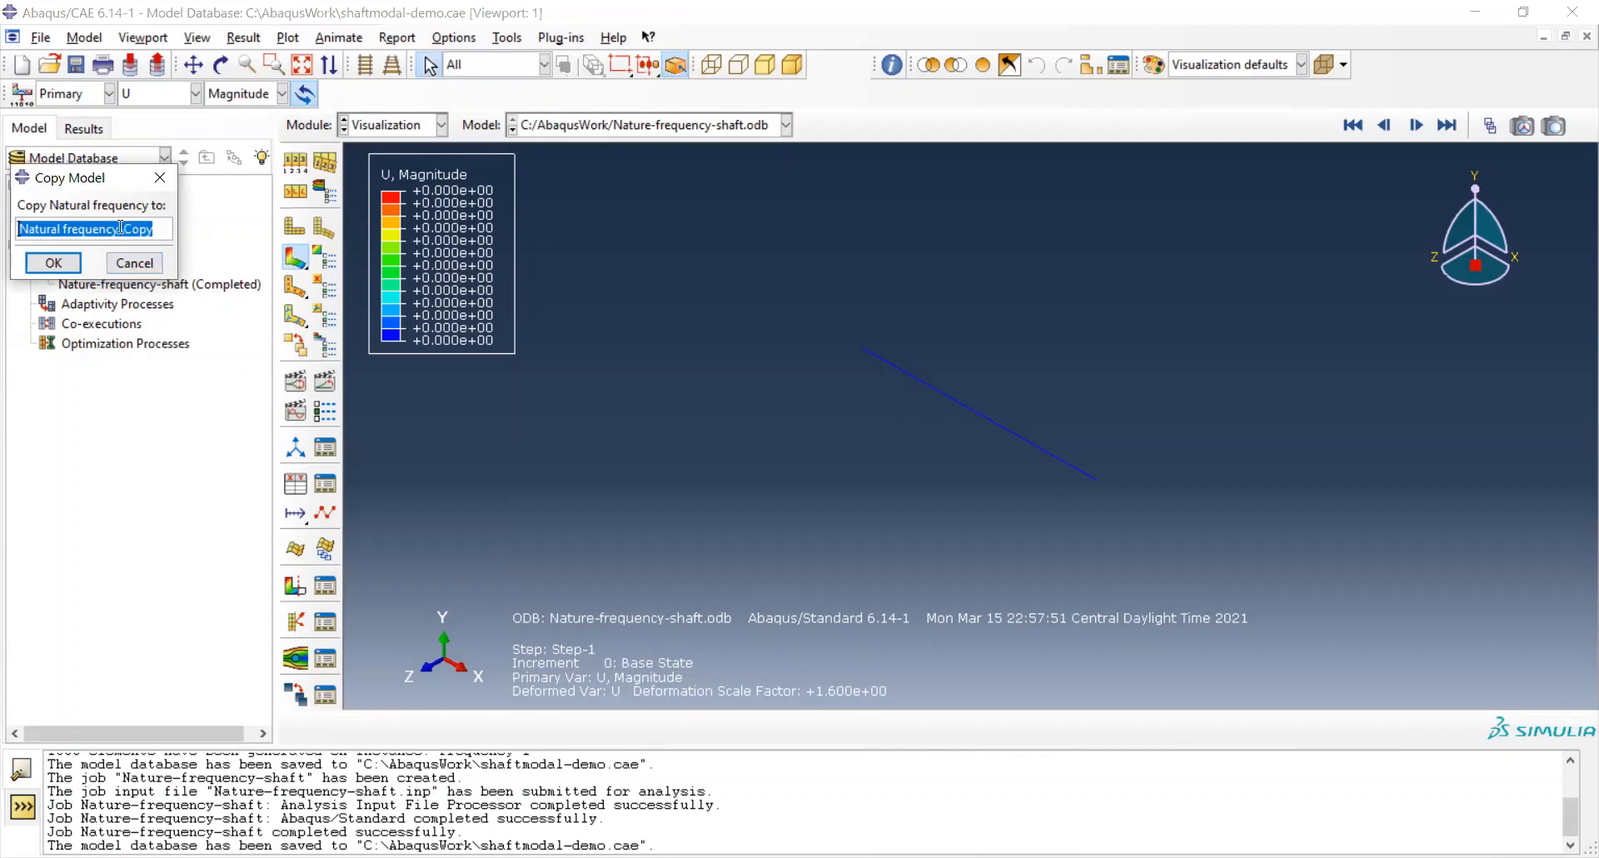
drag(118, 228, 4, 237)
text(Shaf)
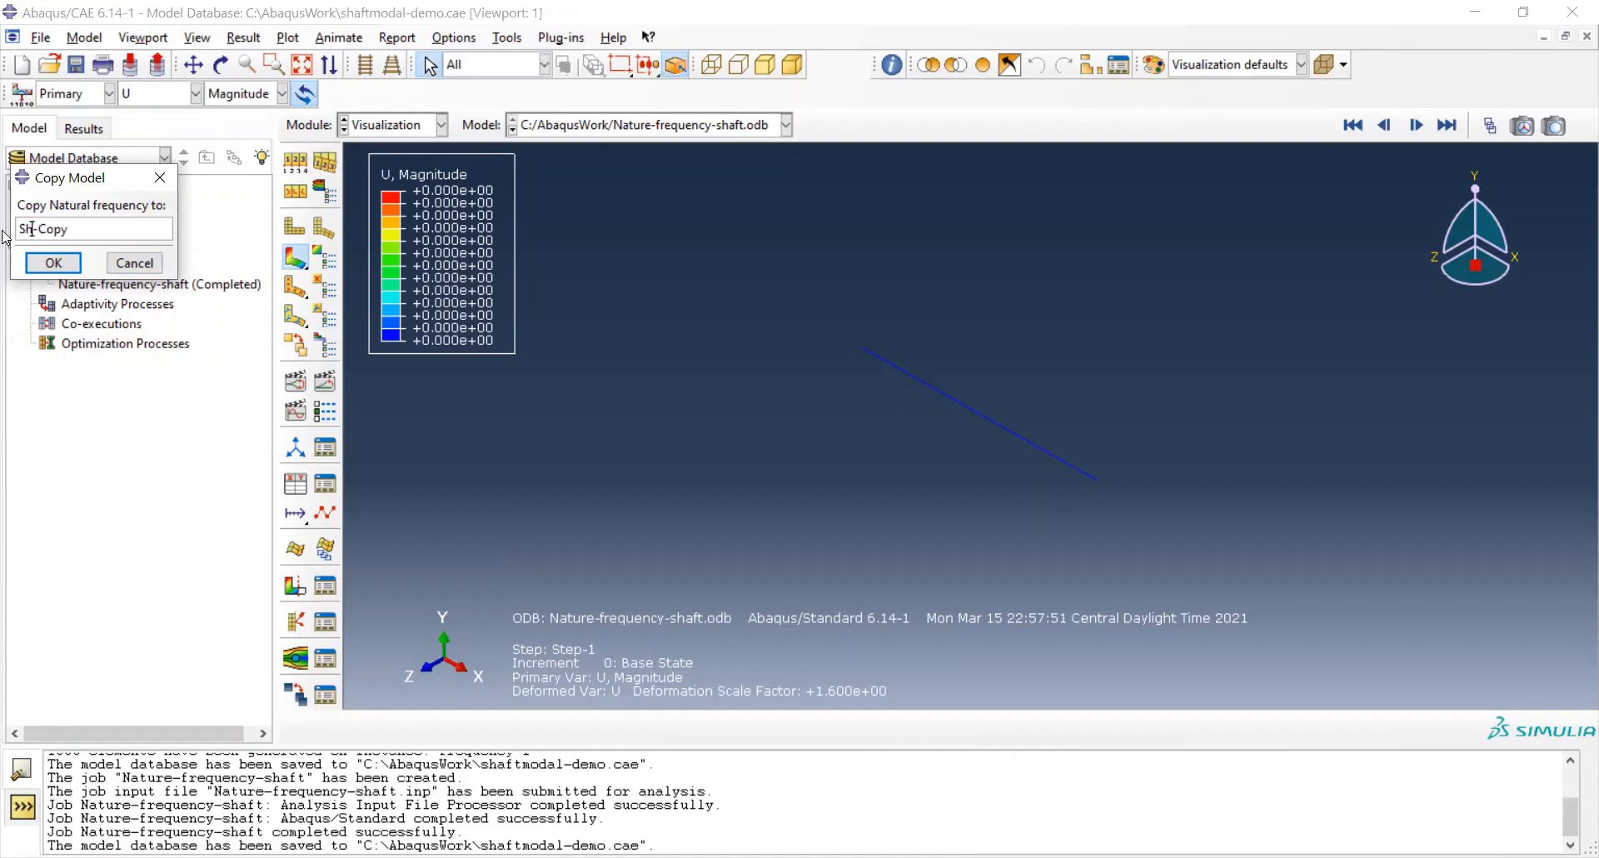
text(t-with load)
key(Delete)
key(Delete)
key(Delete)
key(Delete)
key(Delete)
click(53, 263)
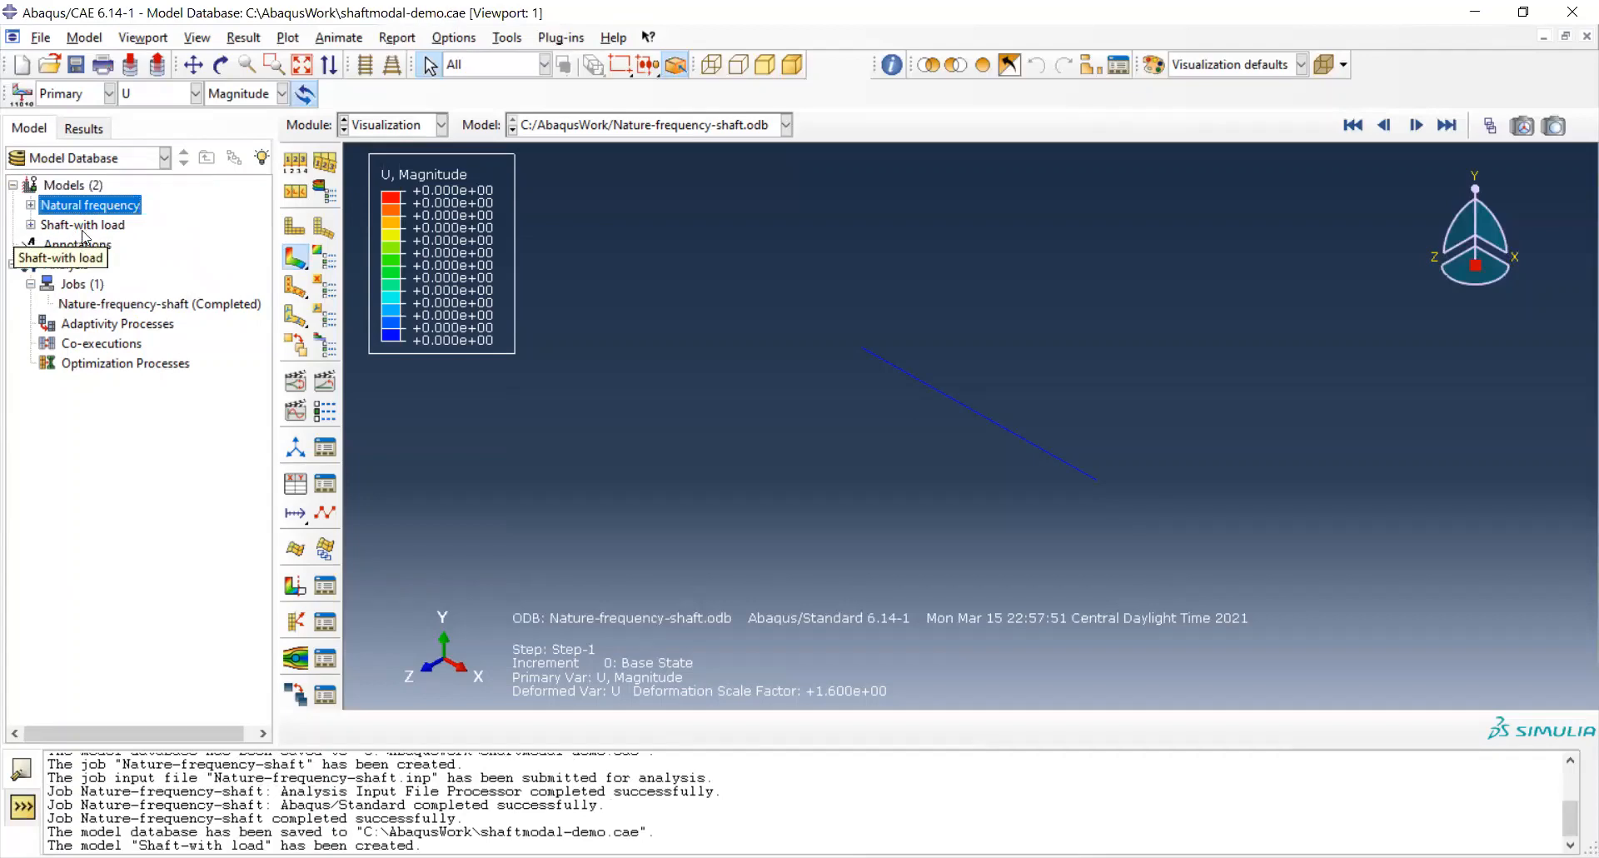
Remove the Density behavior from Material-1 in the Shaft-with load model, keeping only Elastic.
click(31, 225)
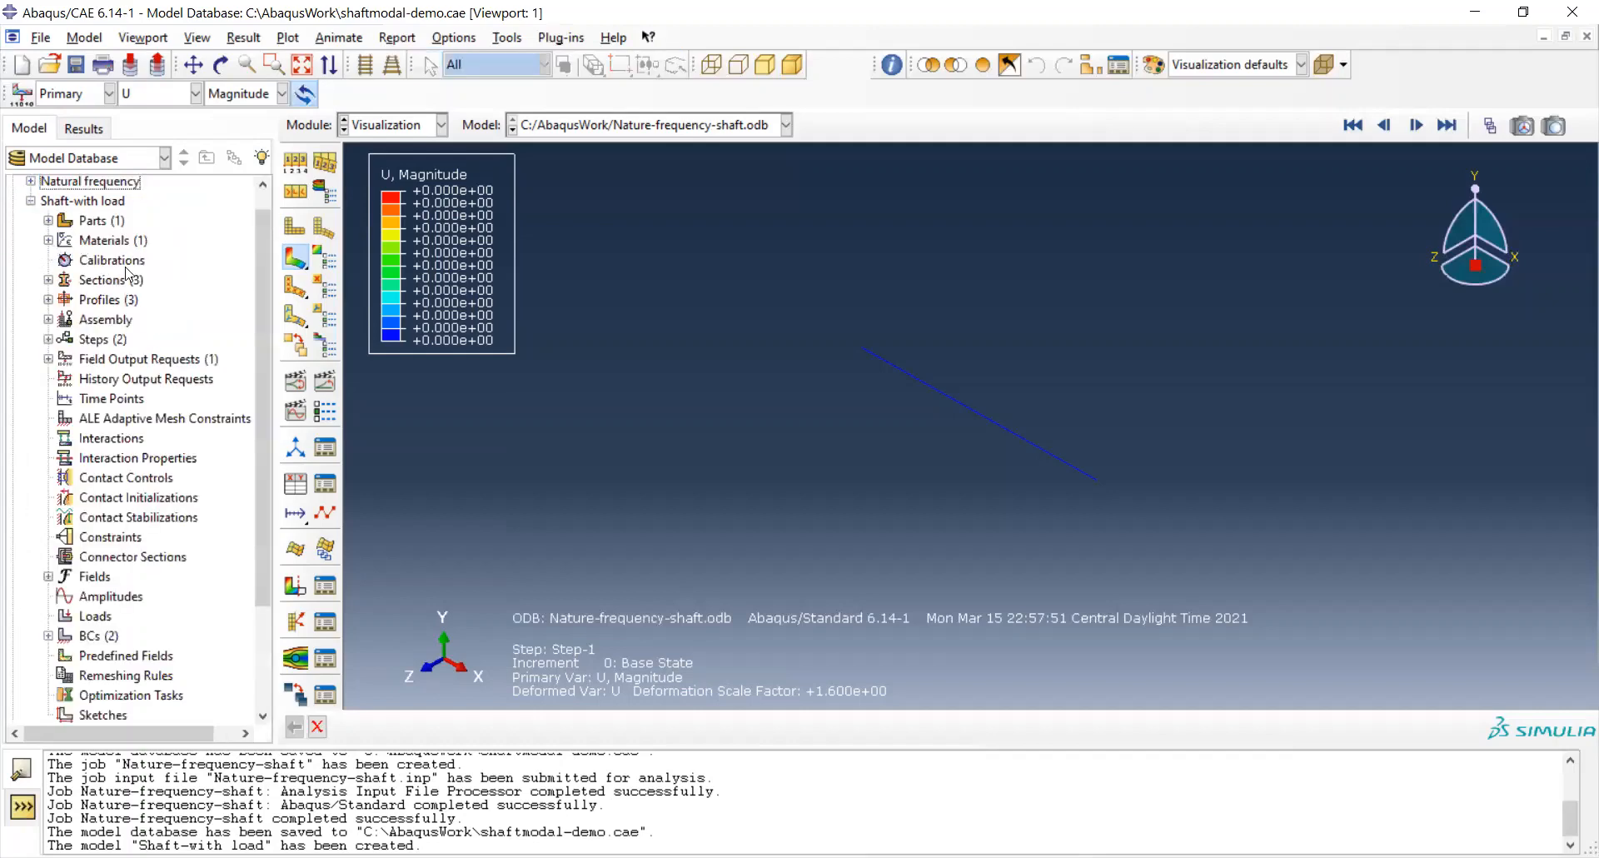
click(48, 240)
double_click(100, 261)
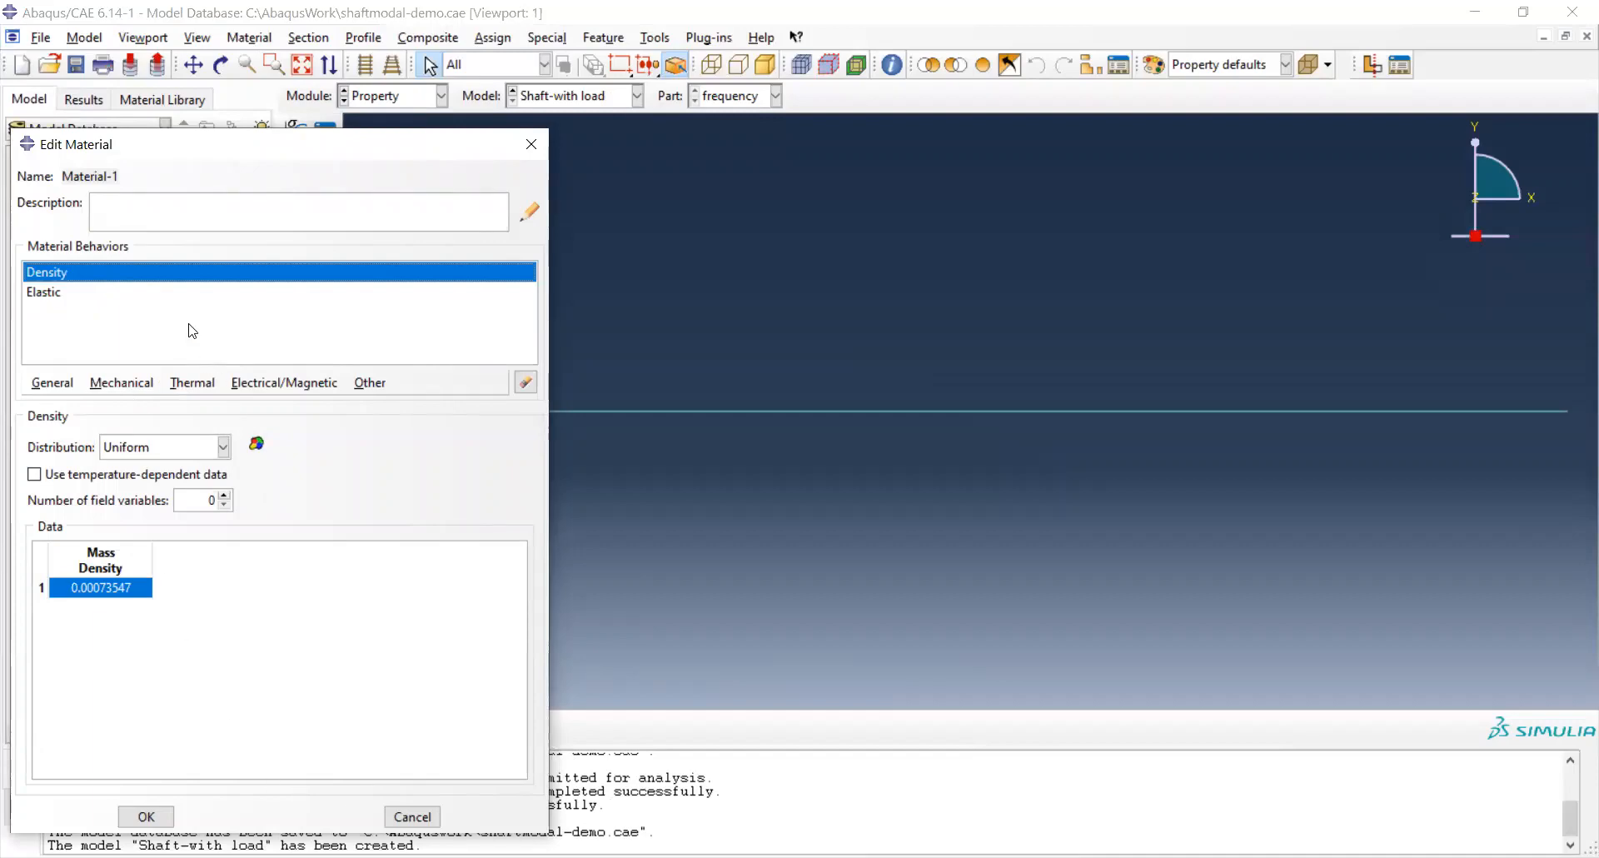
click(528, 381)
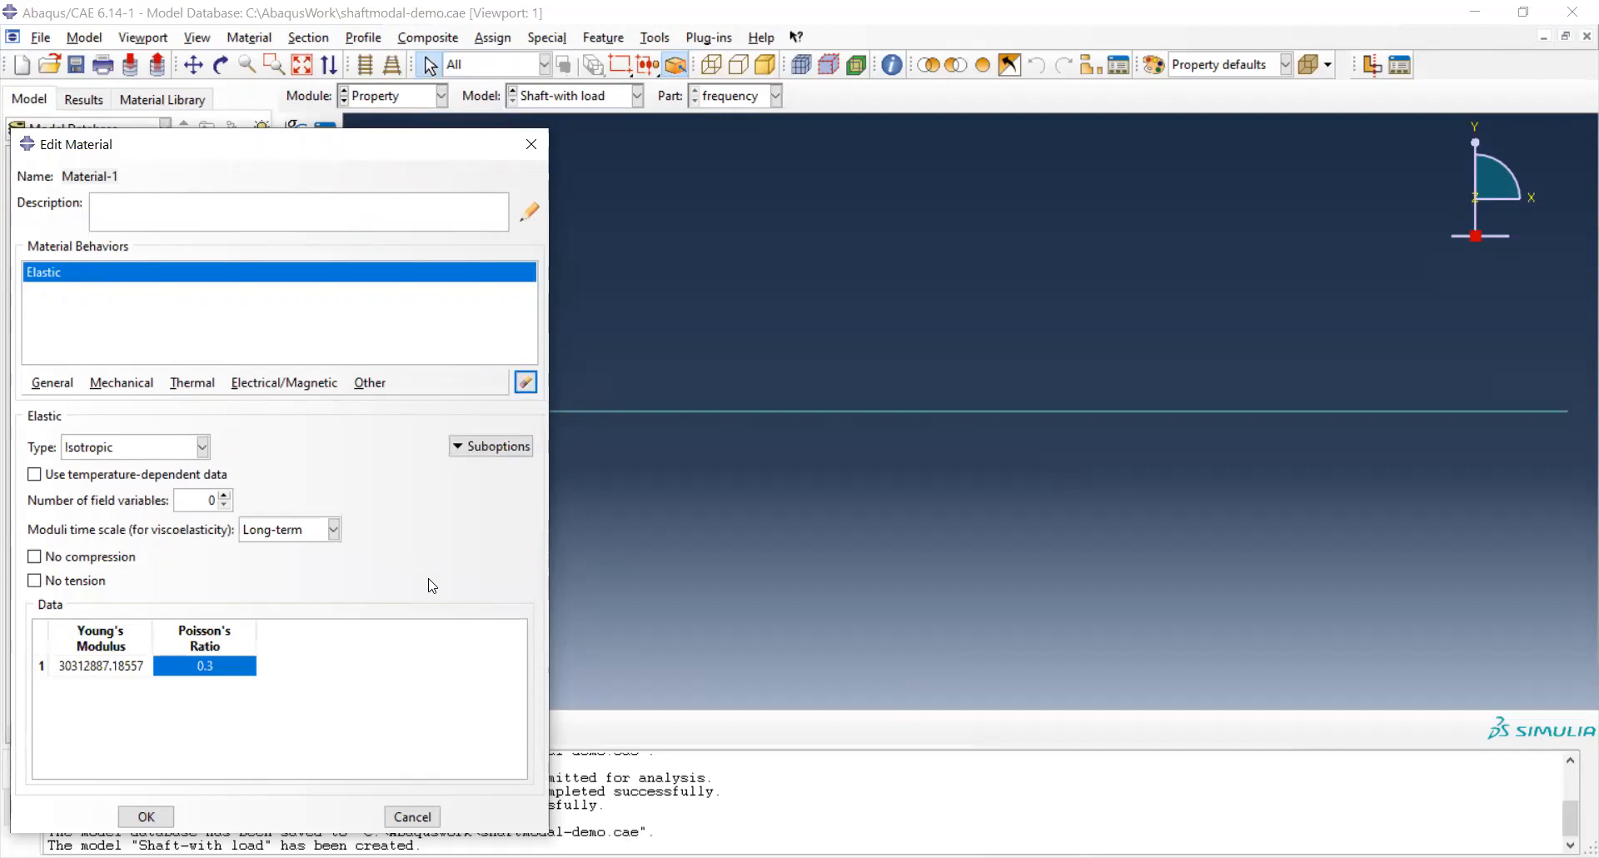
click(146, 817)
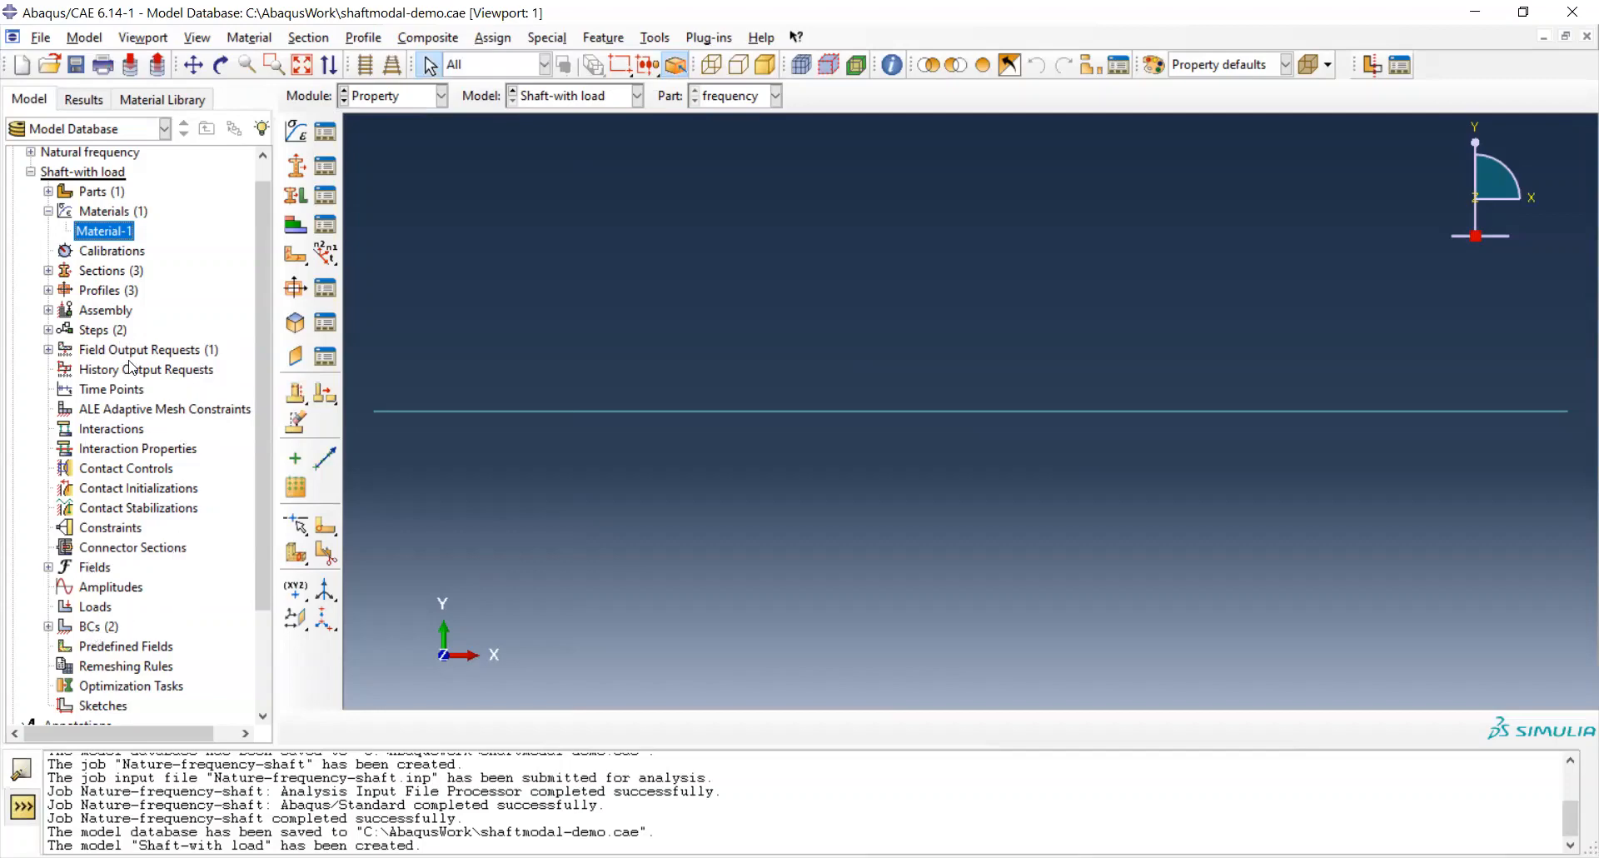
Delete the frequency step Step-1 from the Shaft-with load model.
click(48, 329)
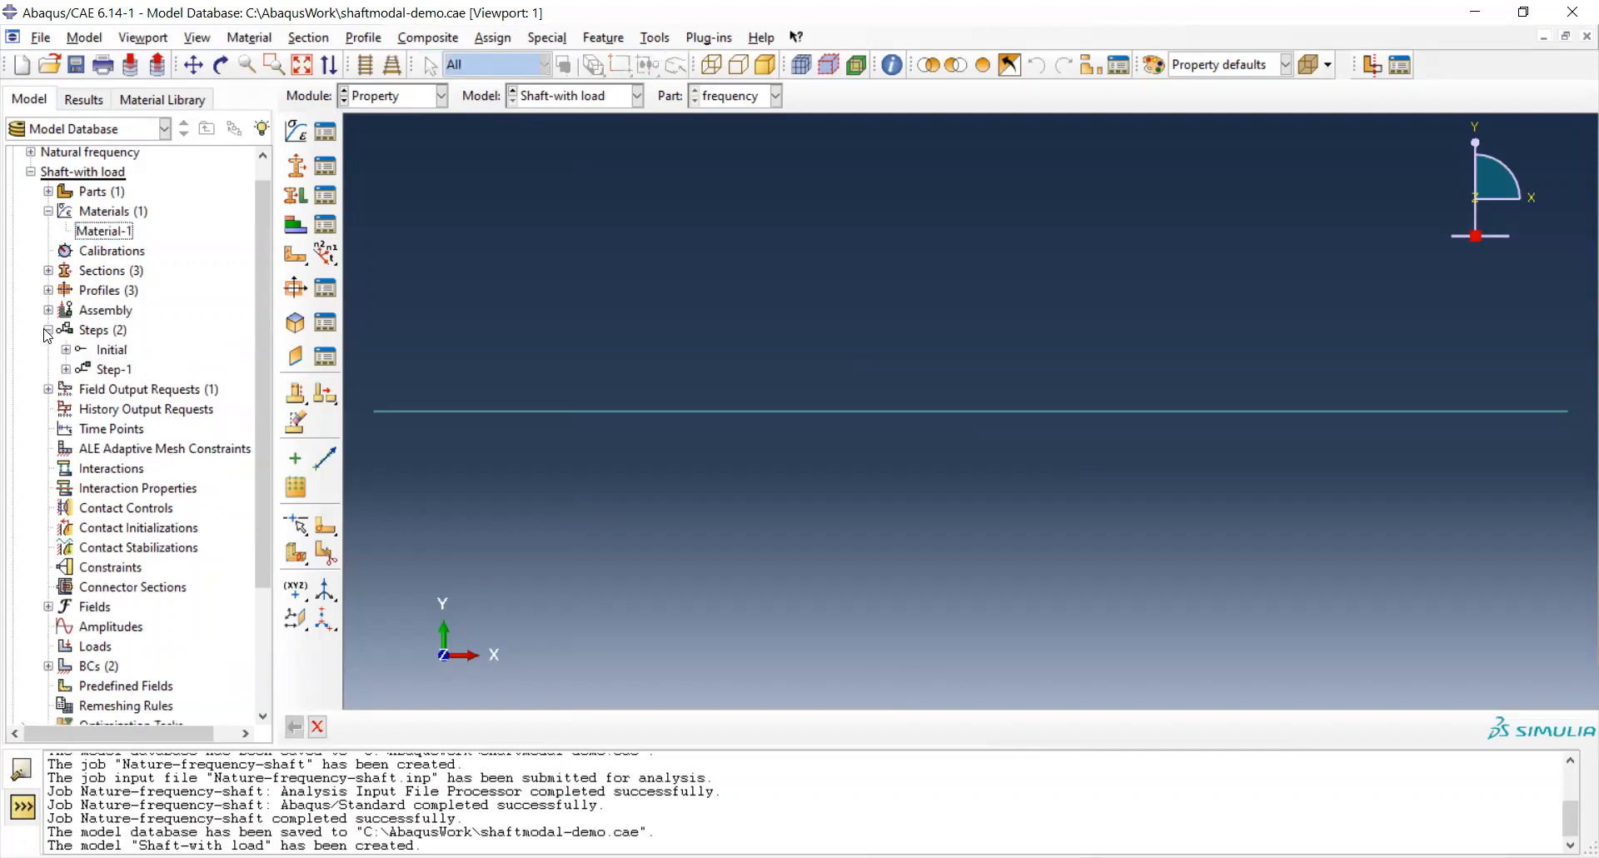
click(124, 377)
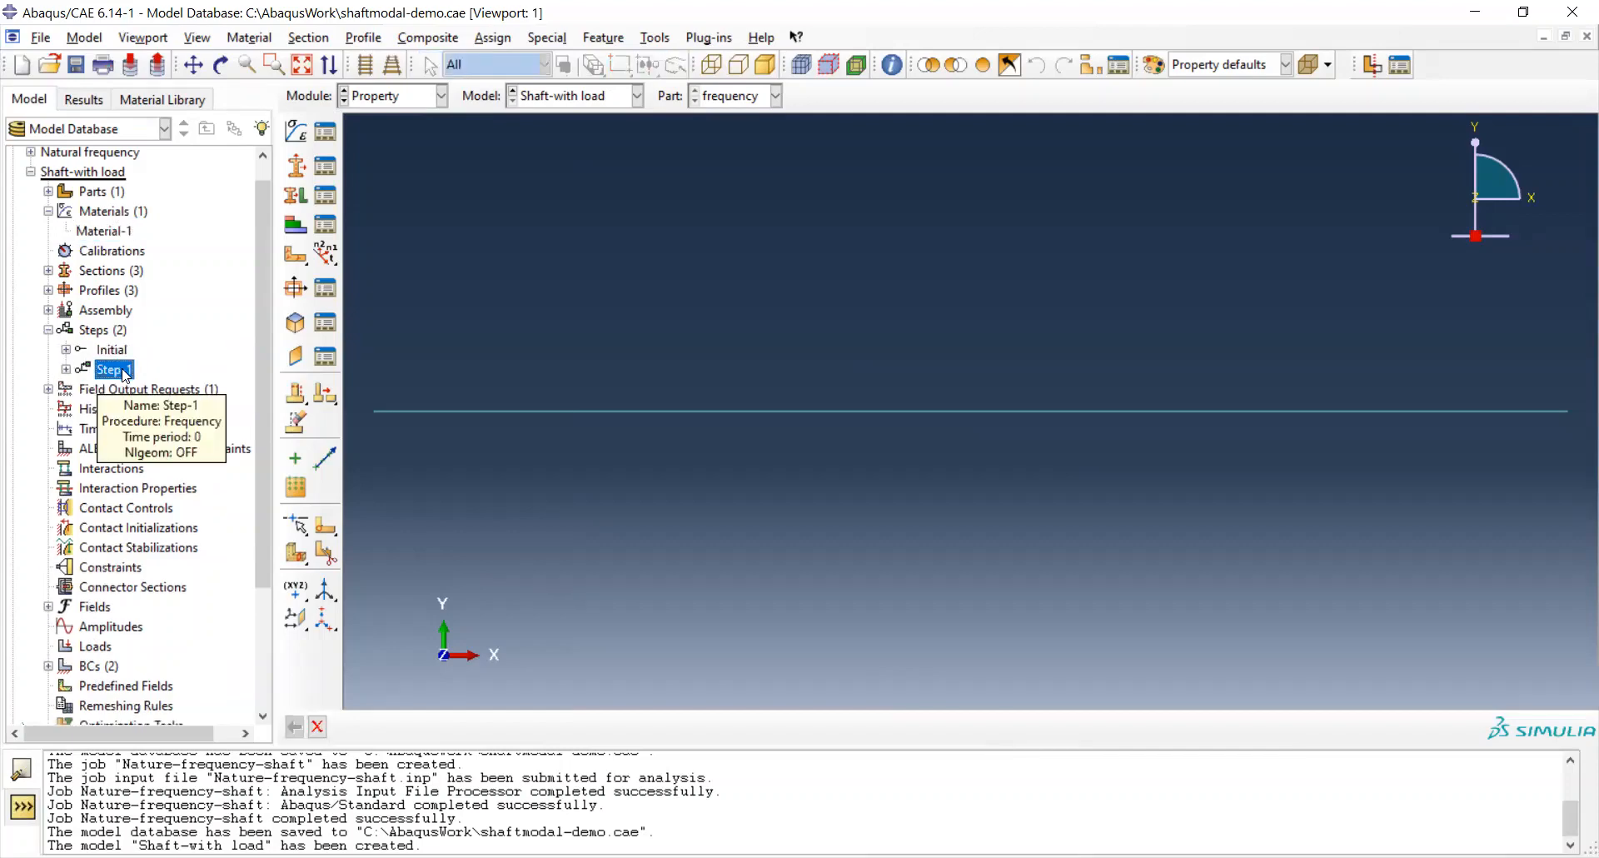
right_click(125, 376)
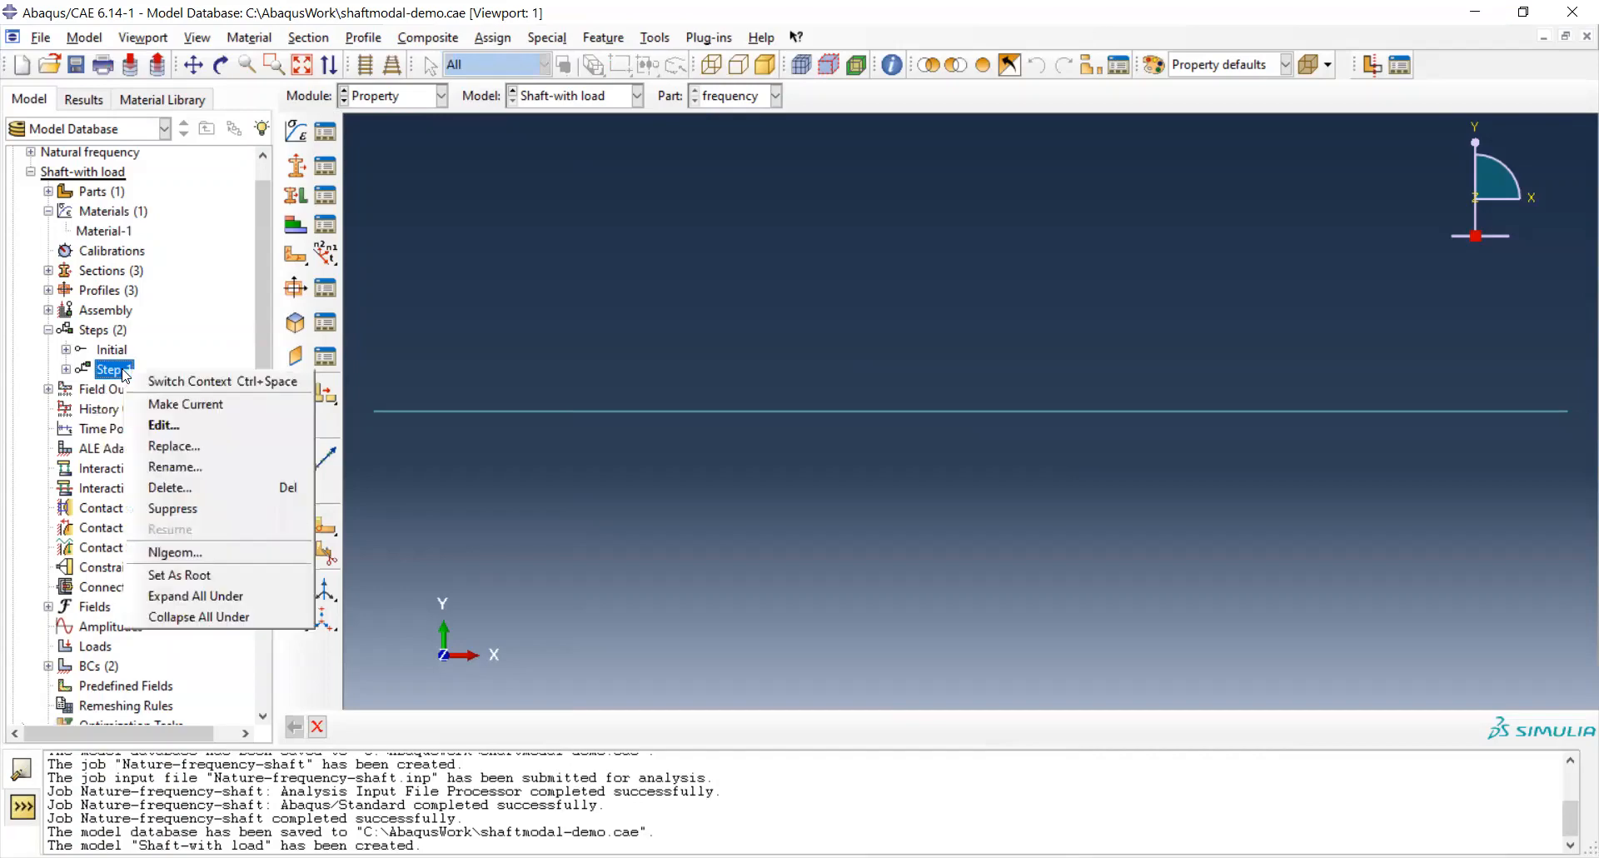
click(200, 487)
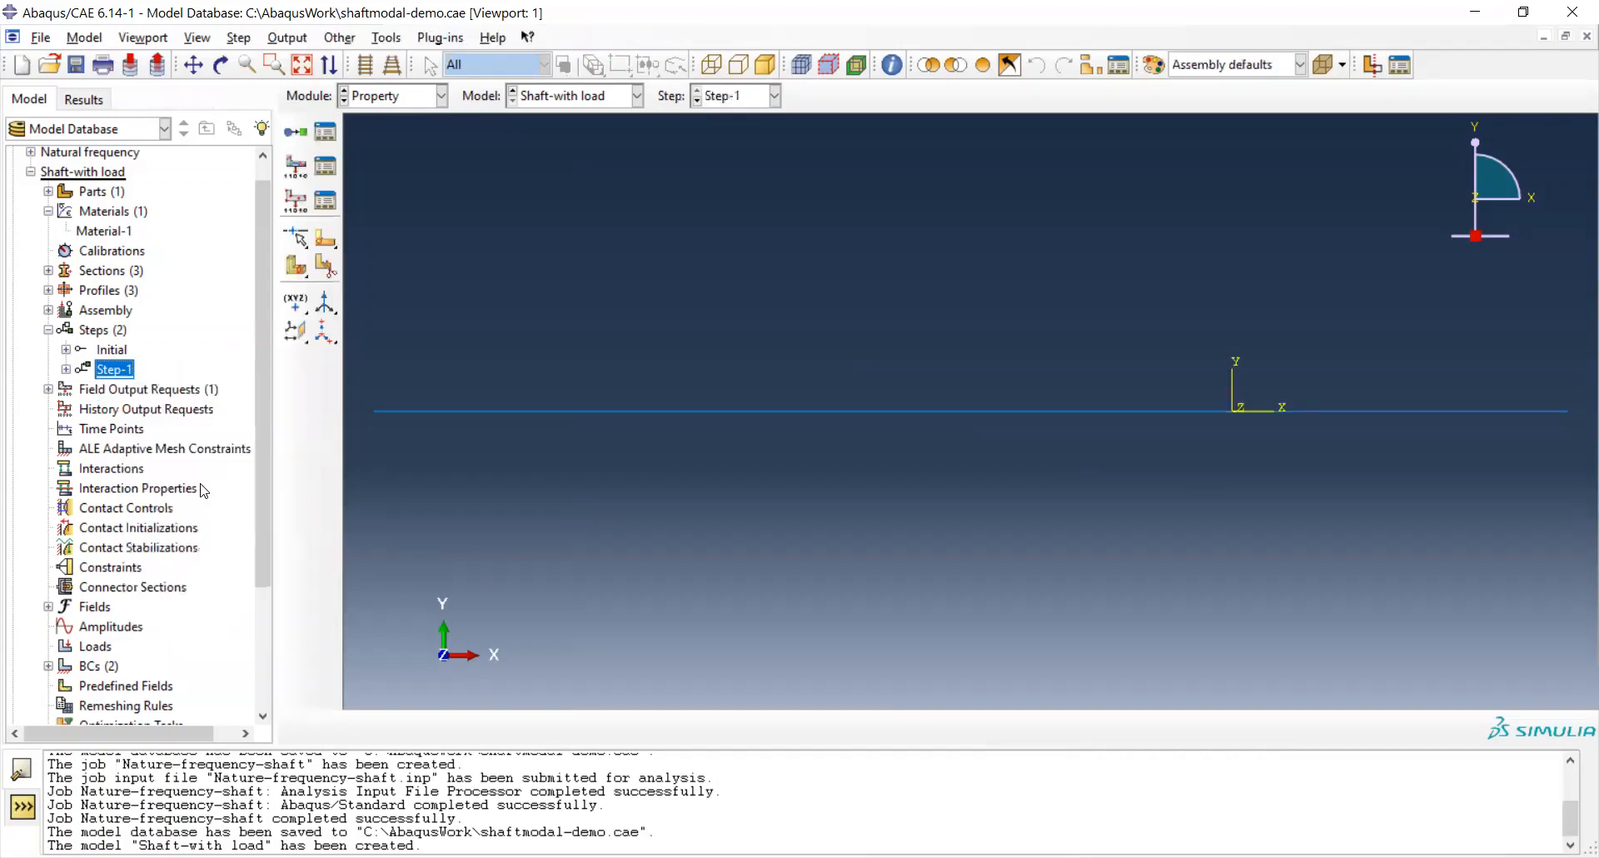
click(687, 497)
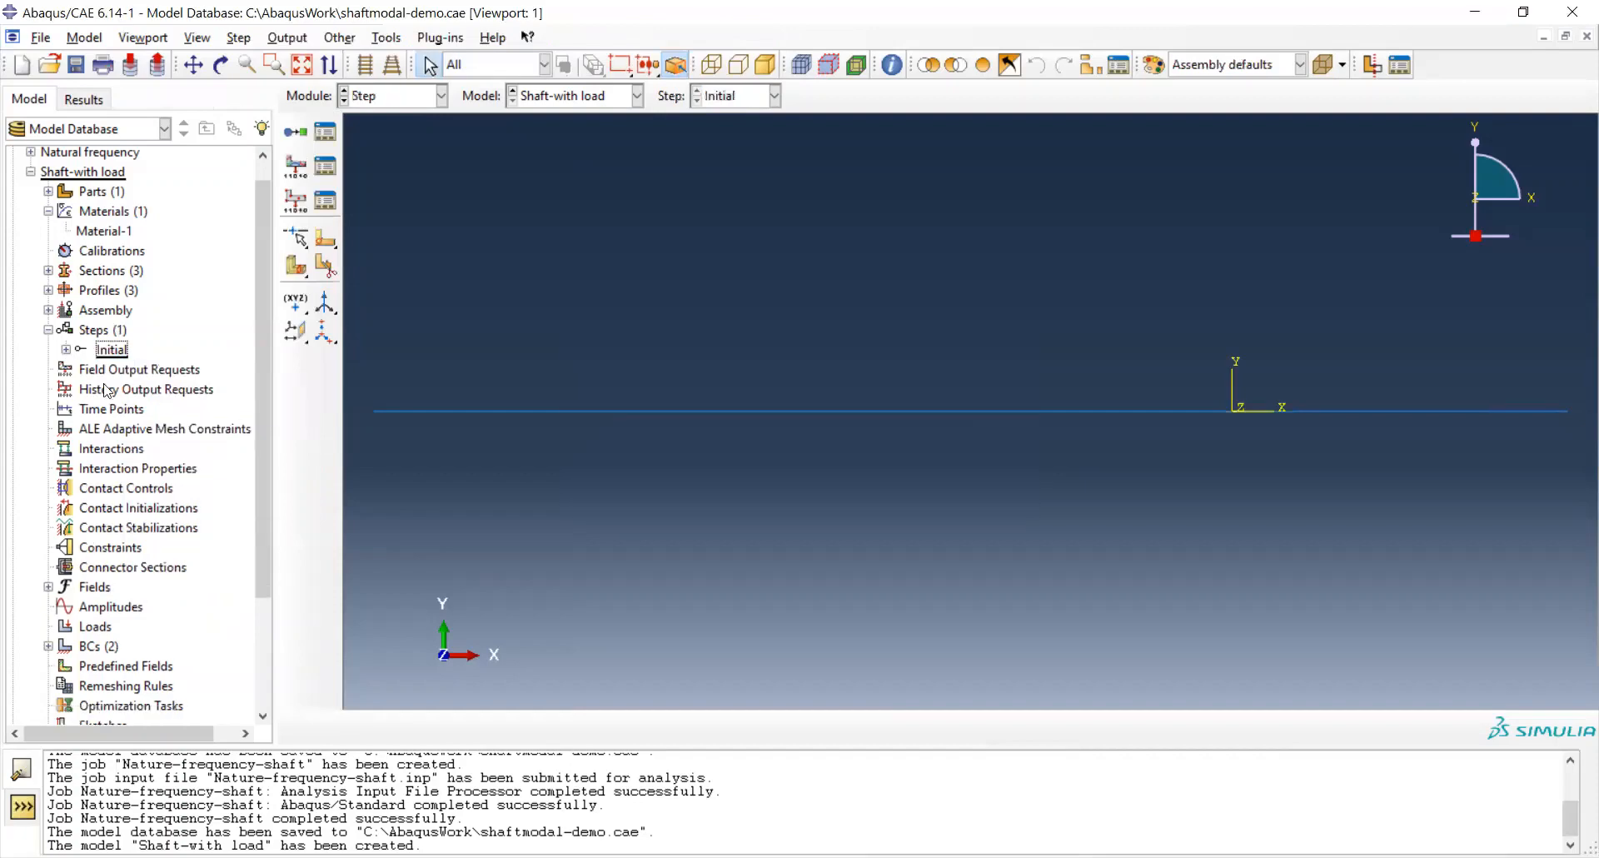
Create a Static, General step after Initial with time period 1 and Nlgeom on, and save the model database.
click(98, 330)
double_click(98, 331)
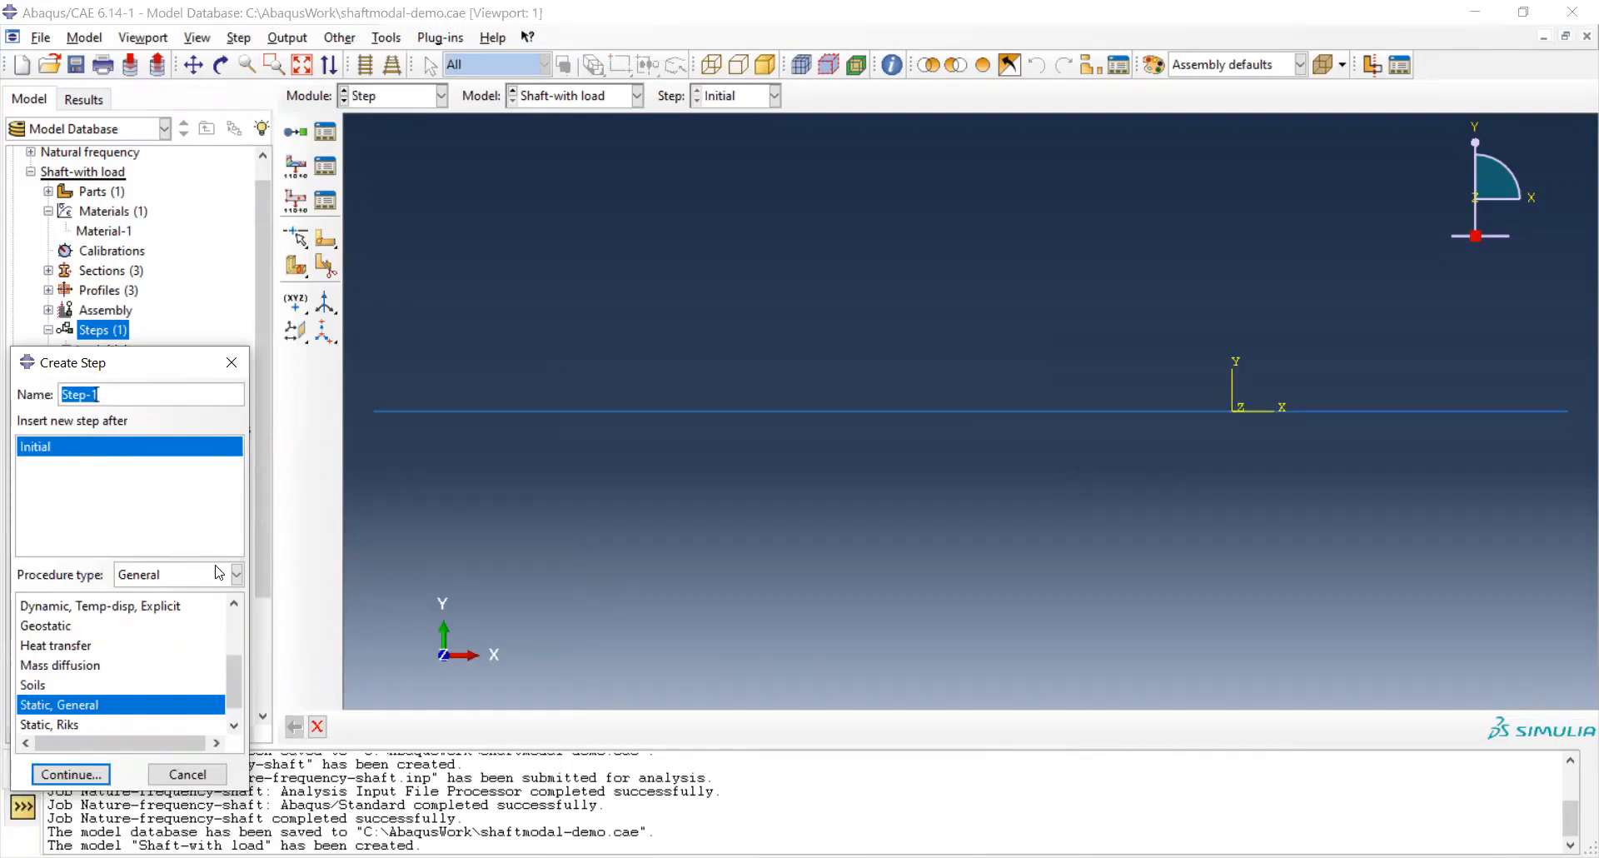
click(237, 576)
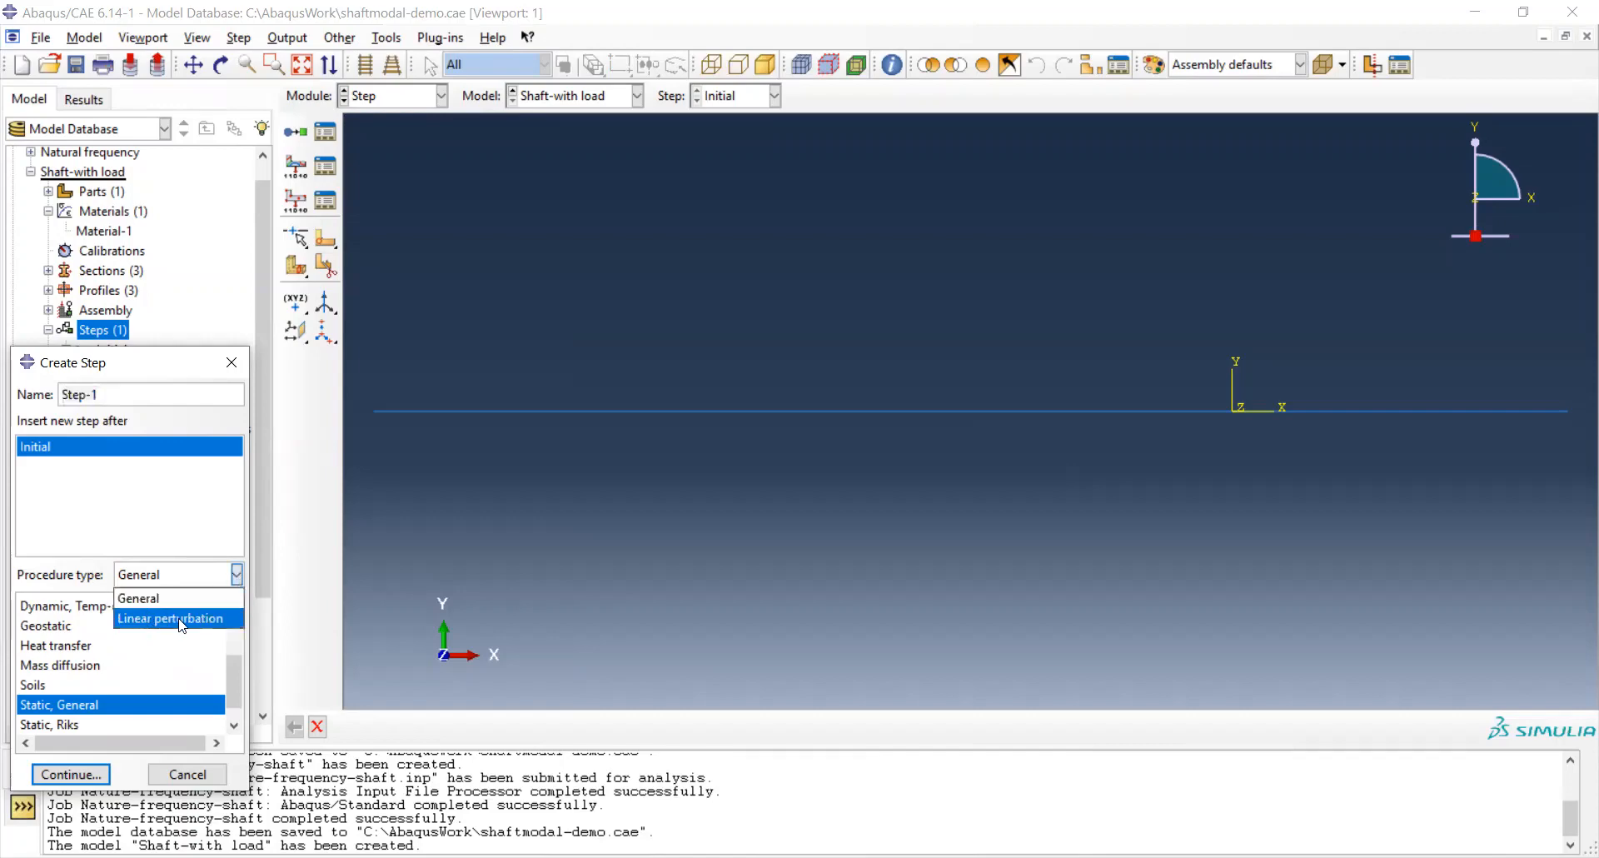
click(135, 522)
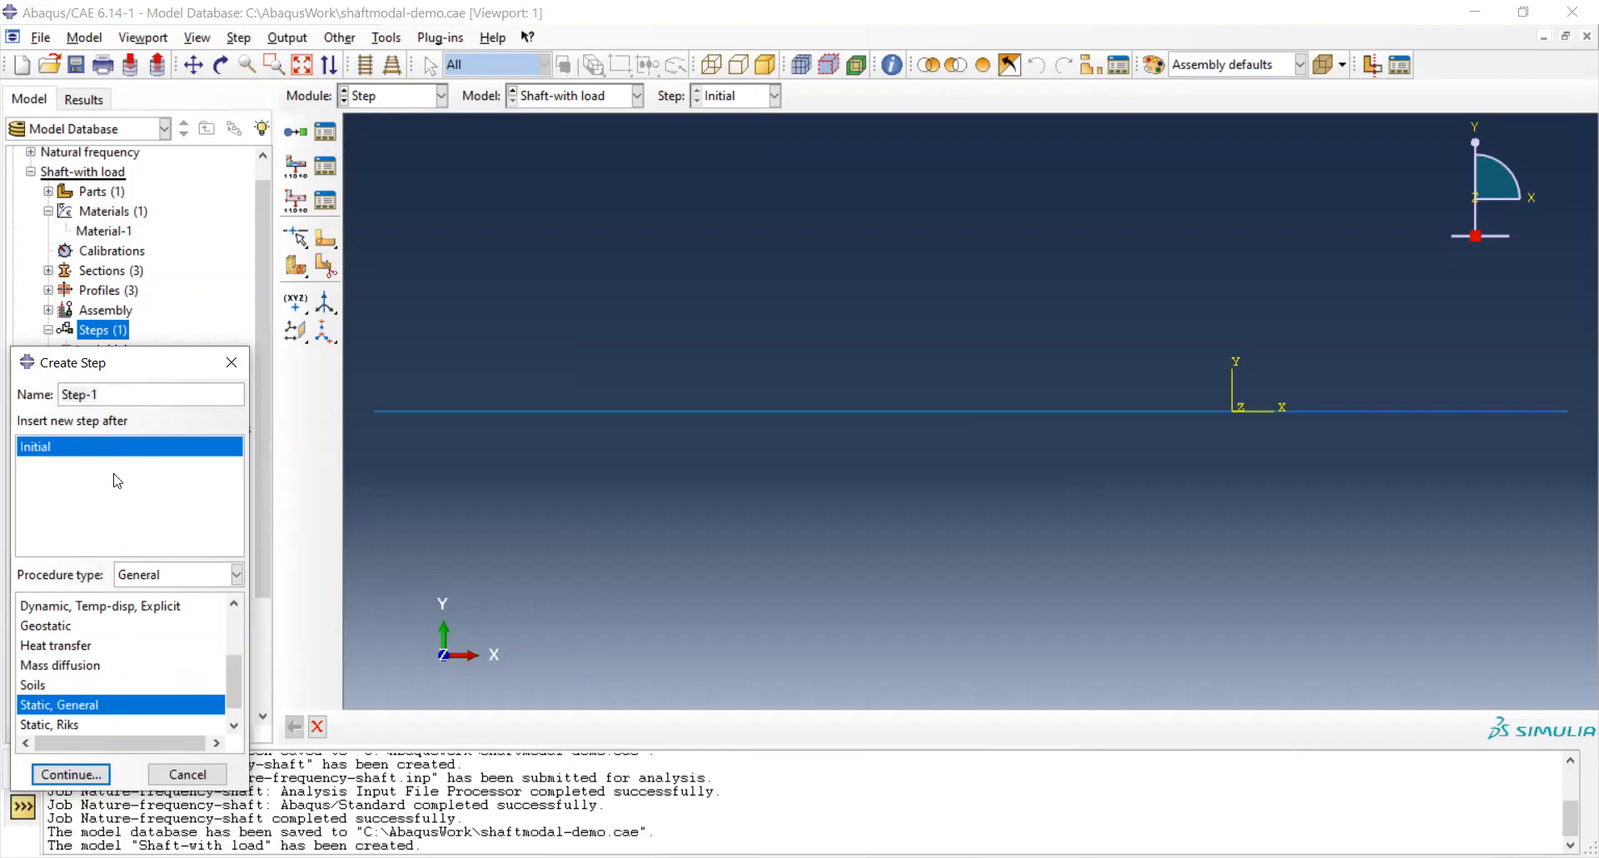
click(83, 776)
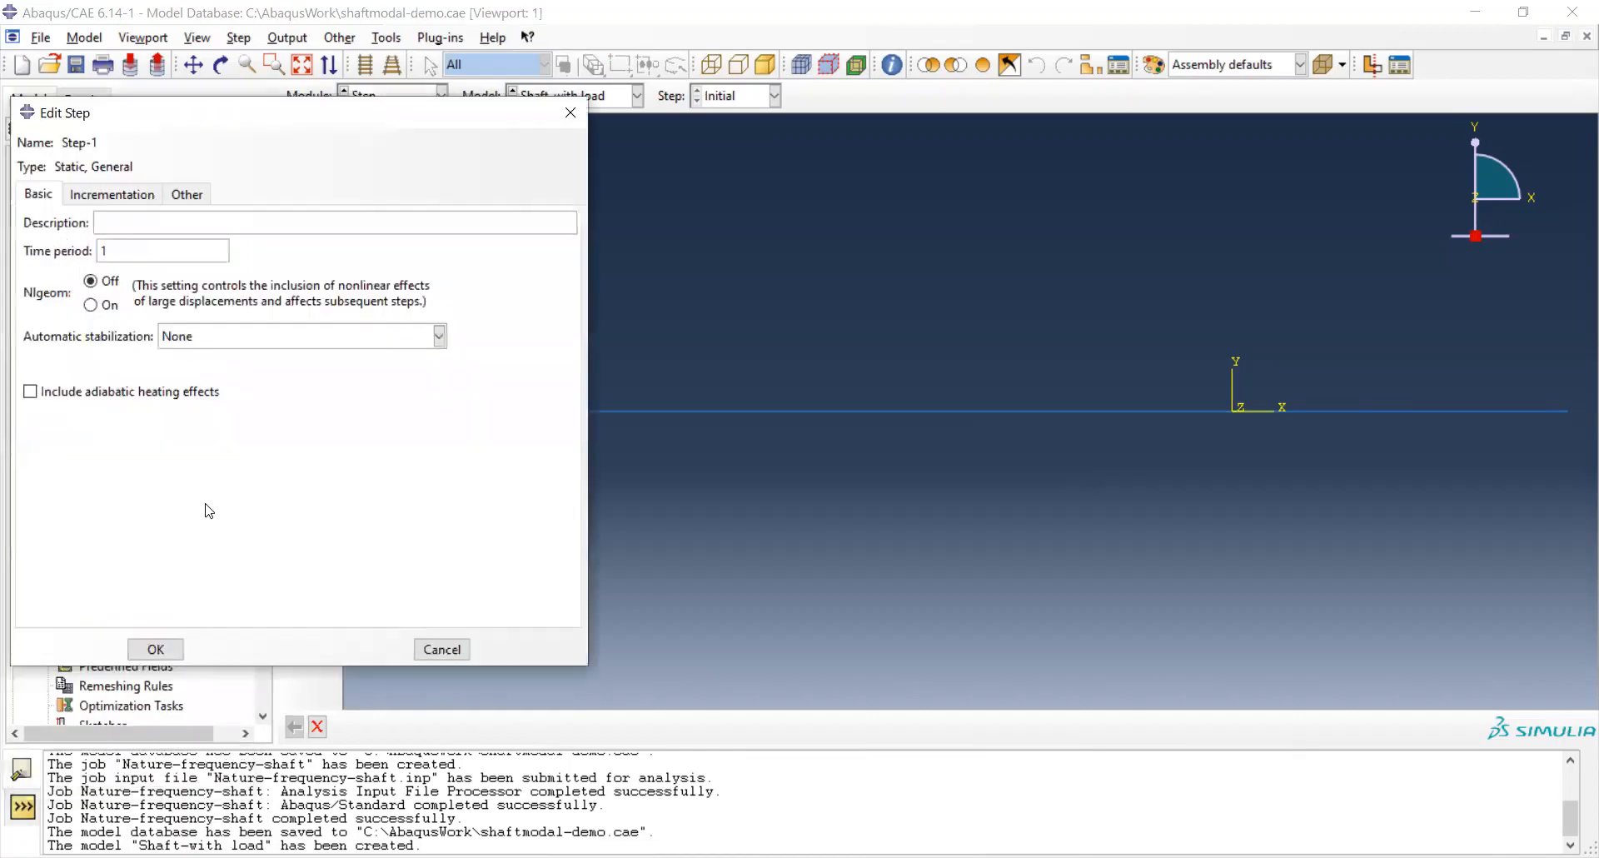
click(91, 305)
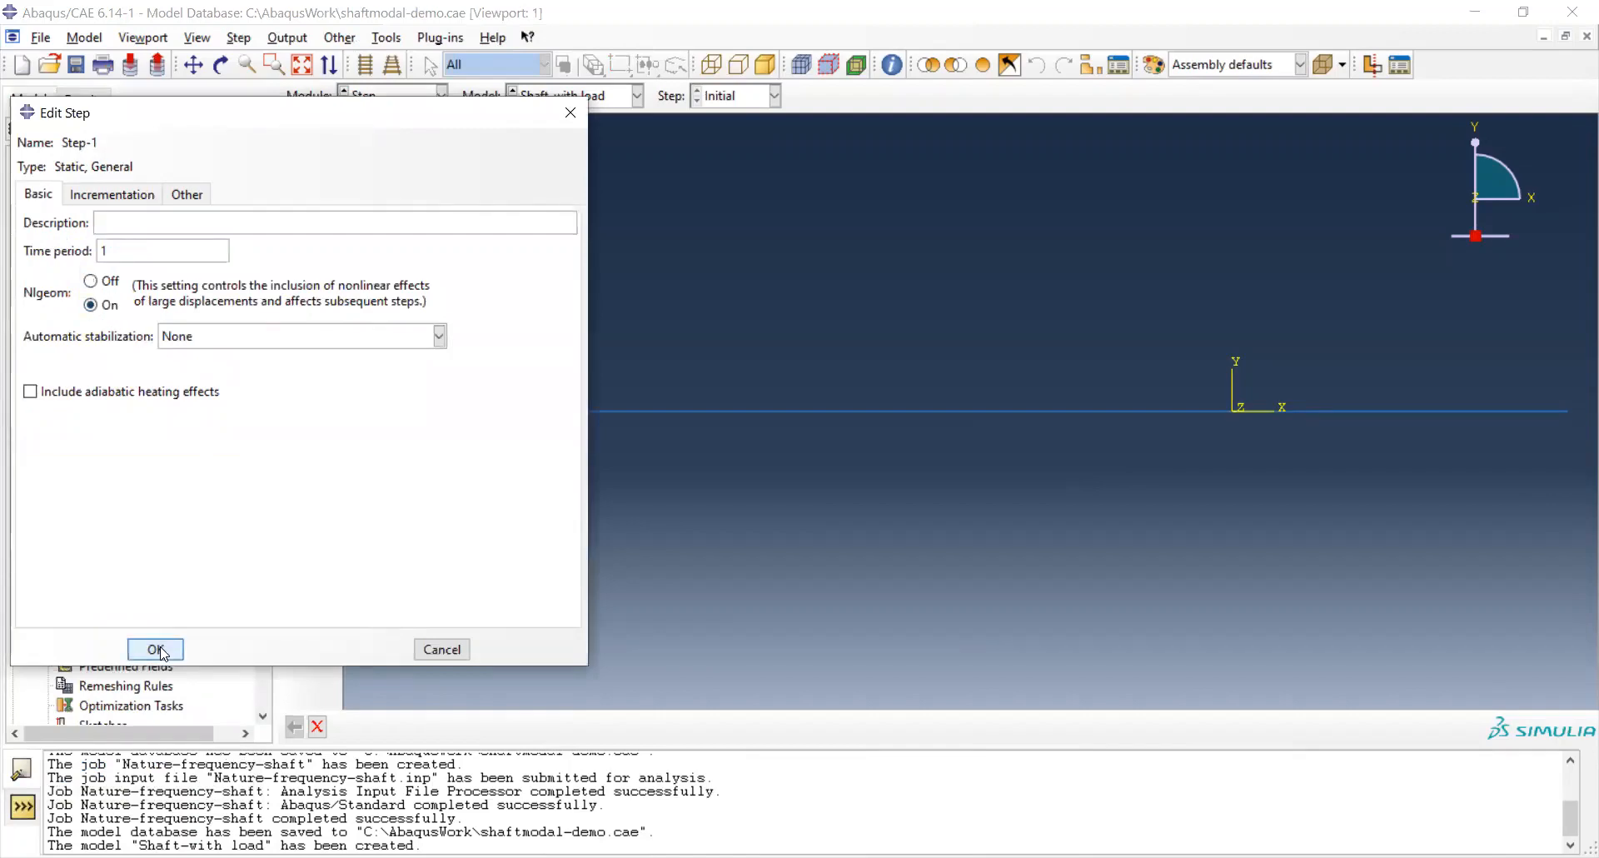
click(156, 650)
click(76, 66)
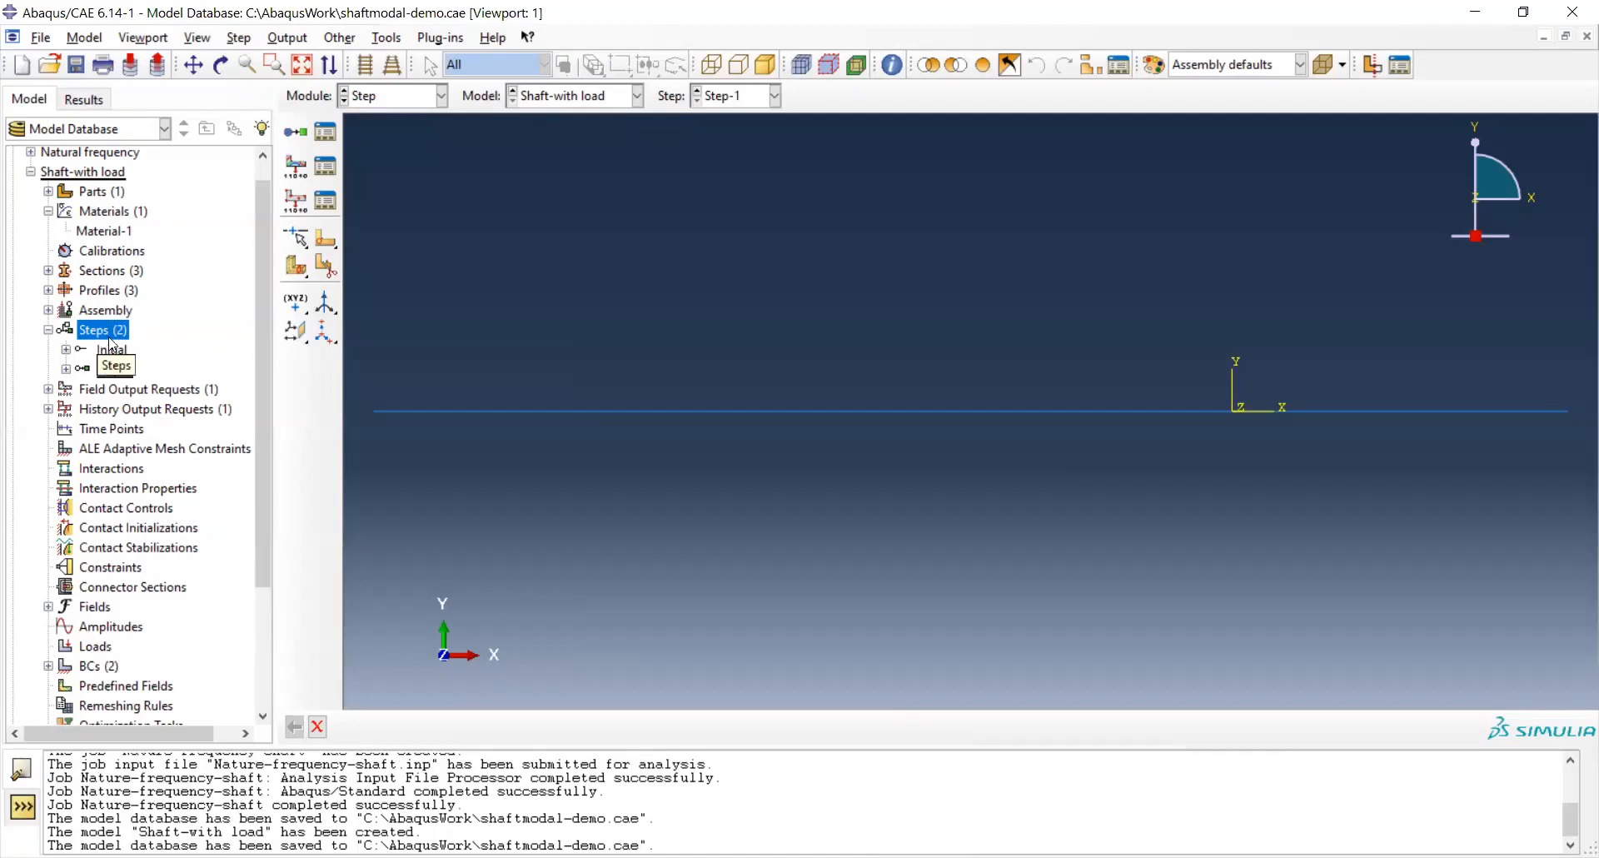
Create a concentrated force in Step-1 at the second interior point from the shaft's left end, with CF2 set to -18.
scroll(136, 371, down, 1)
click(100, 607)
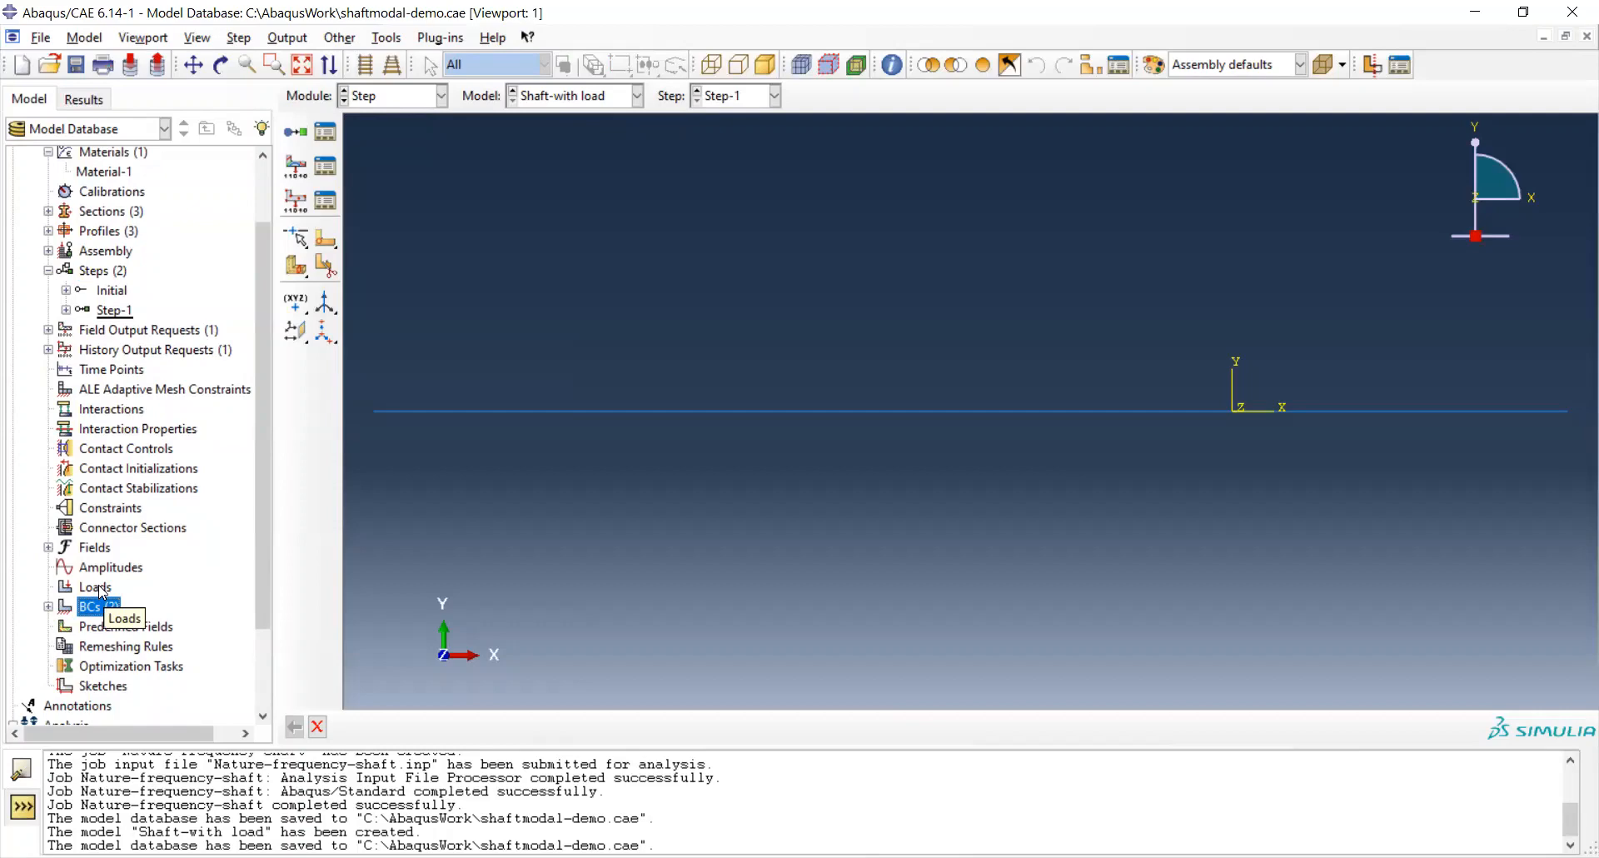
double_click(95, 587)
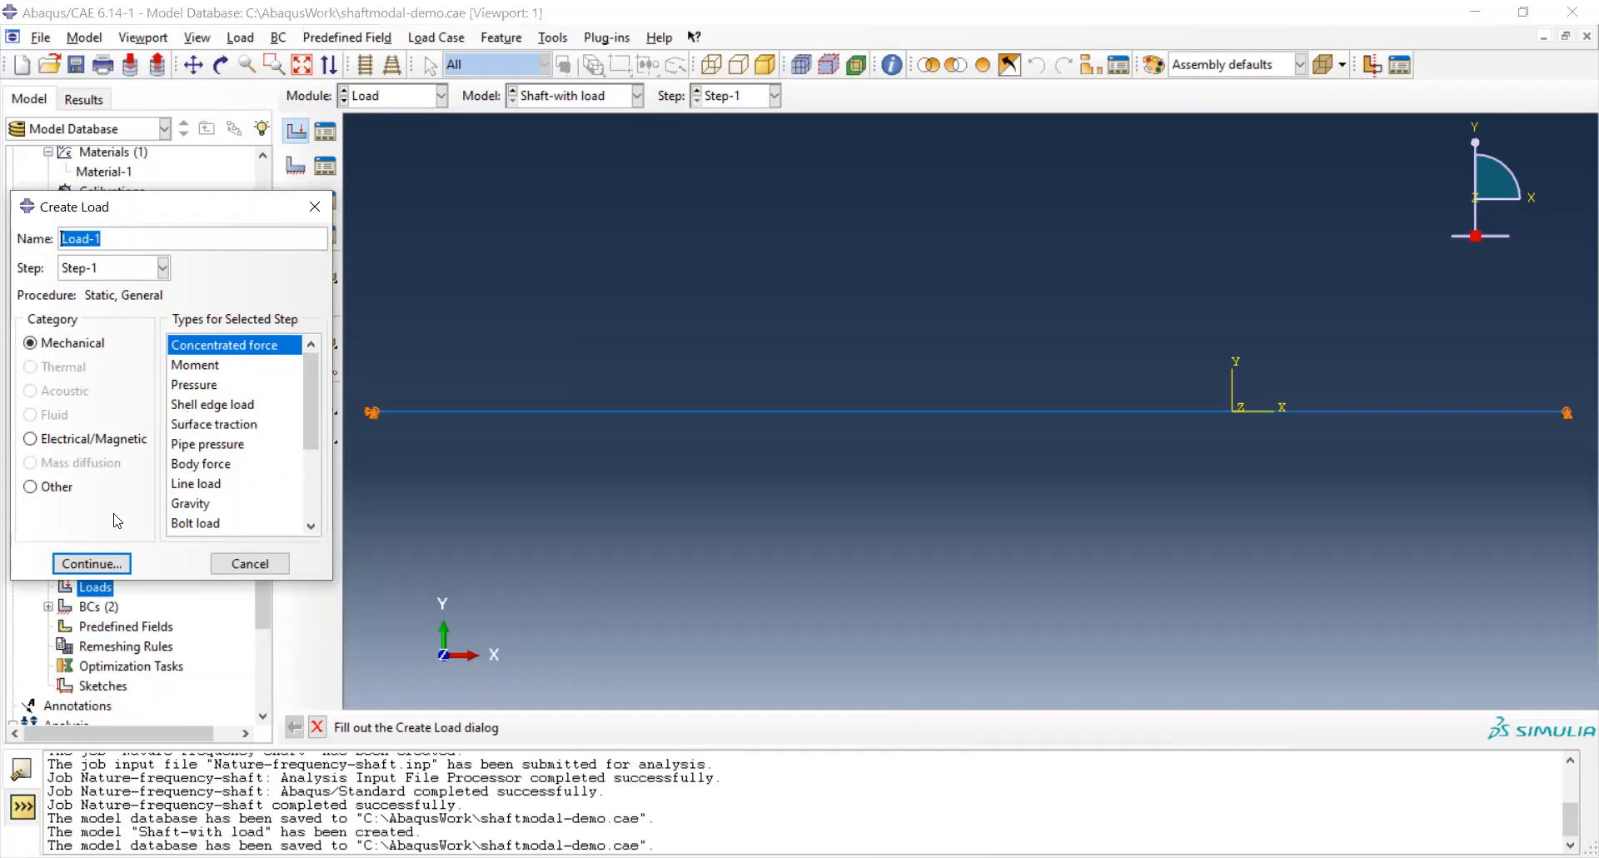
click(90, 570)
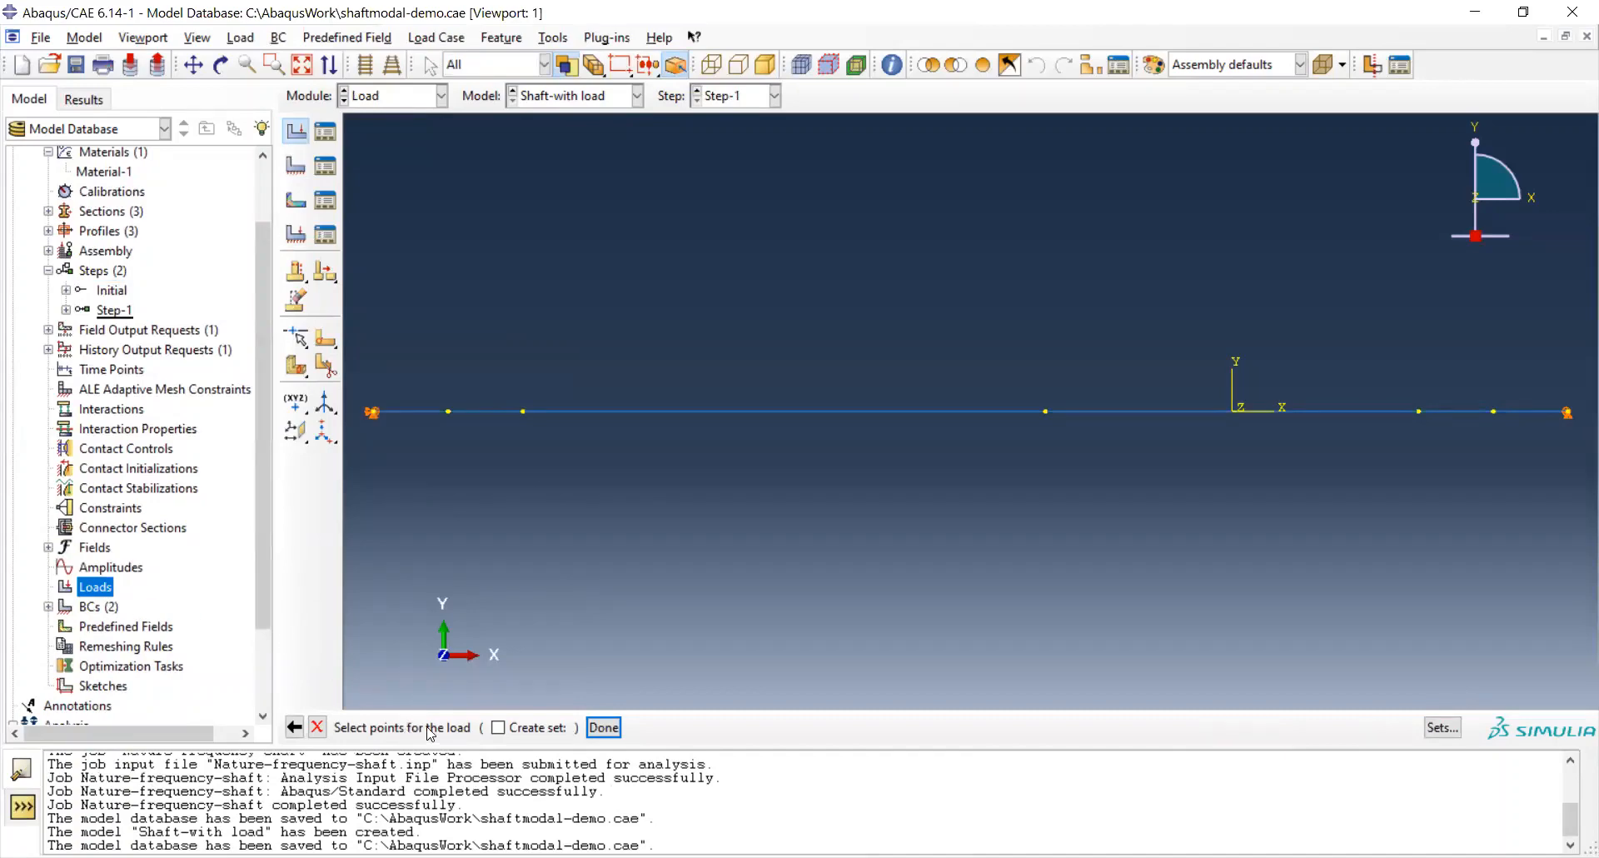
click(526, 418)
click(604, 728)
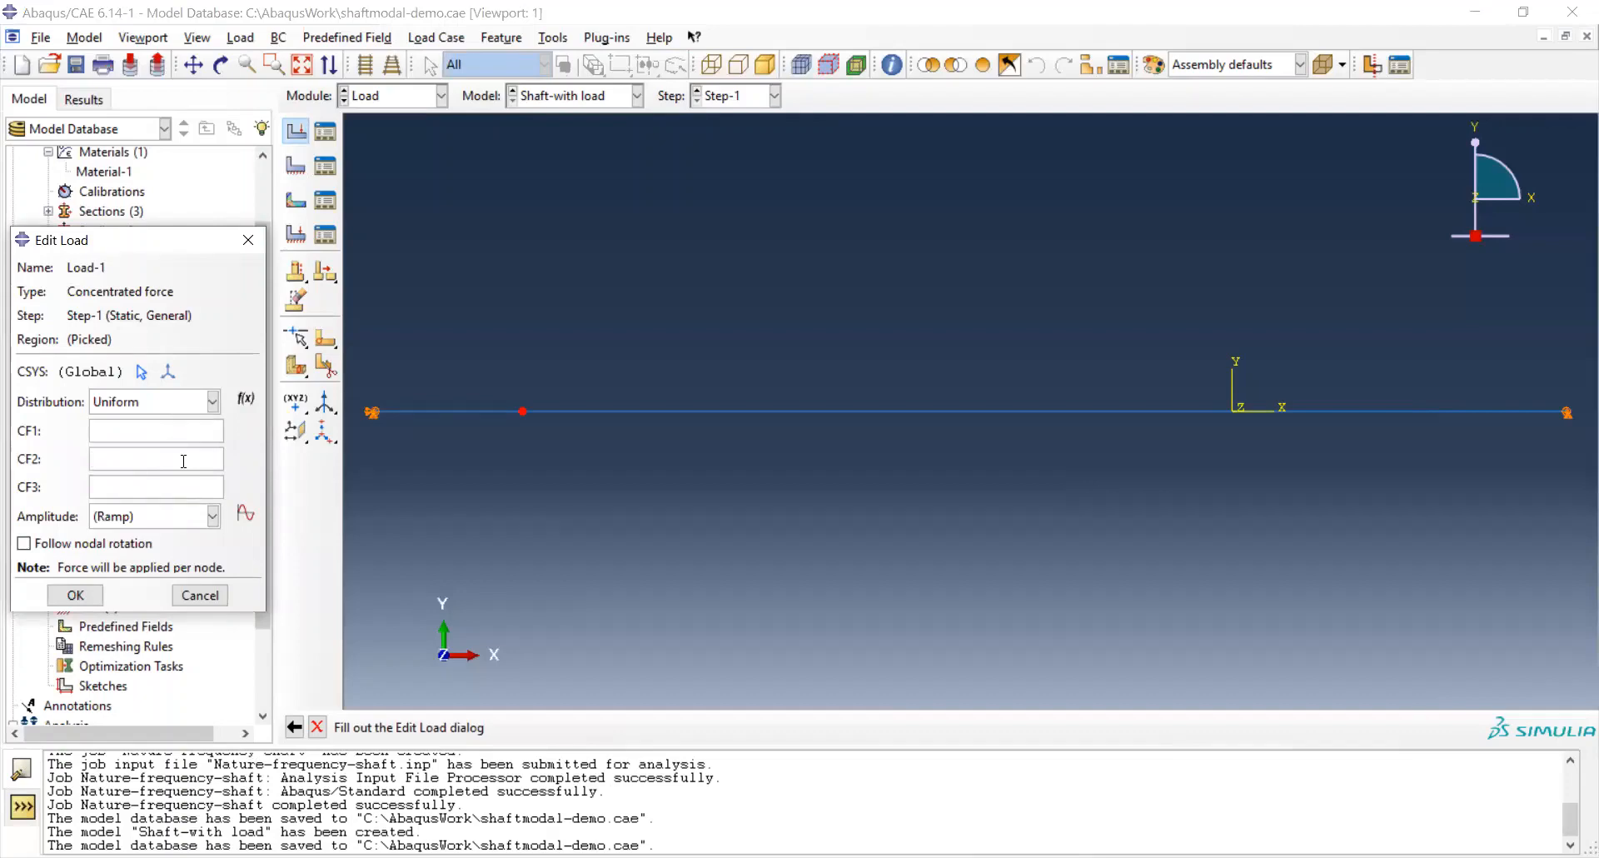
text(-18)
click(76, 594)
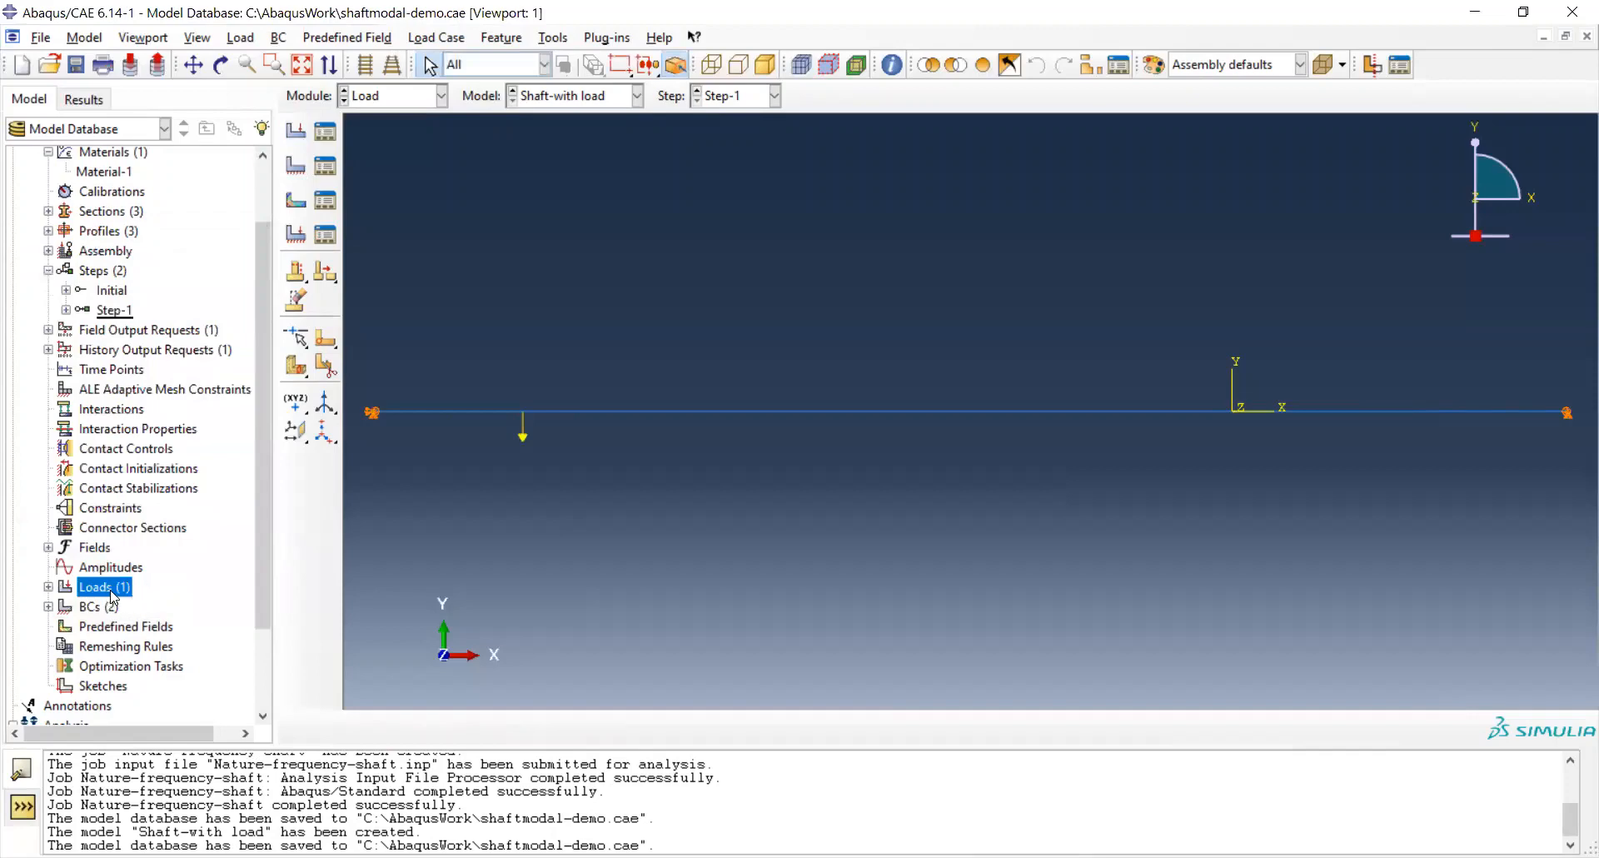
Create a concentrated force in Step-1 at the second interior point from the shaft's right end, with CF2 set to -32.
double_click(113, 594)
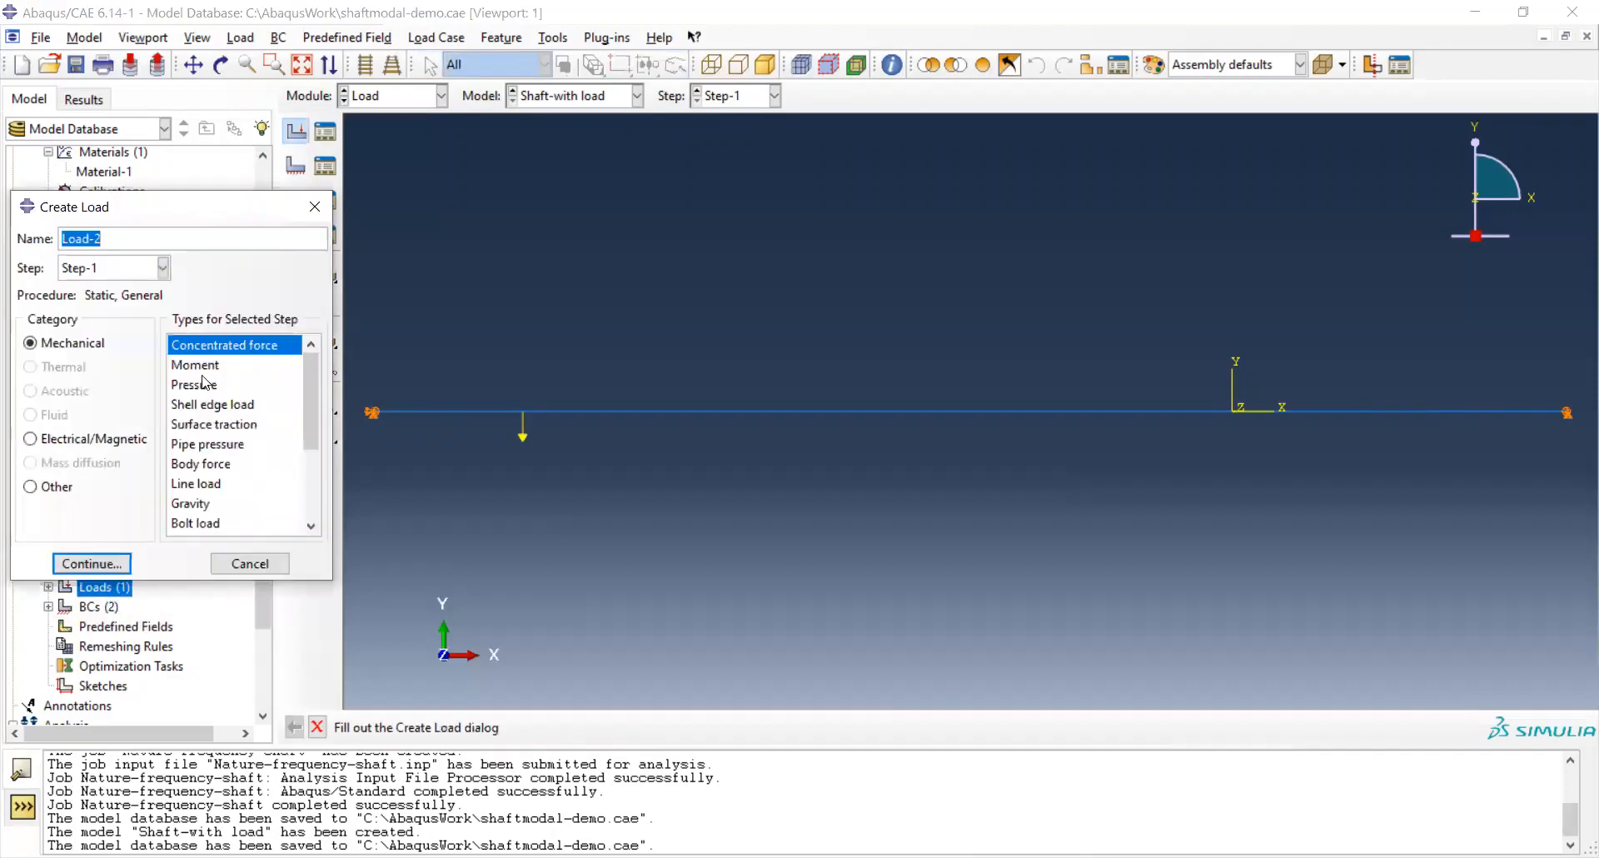
click(90, 564)
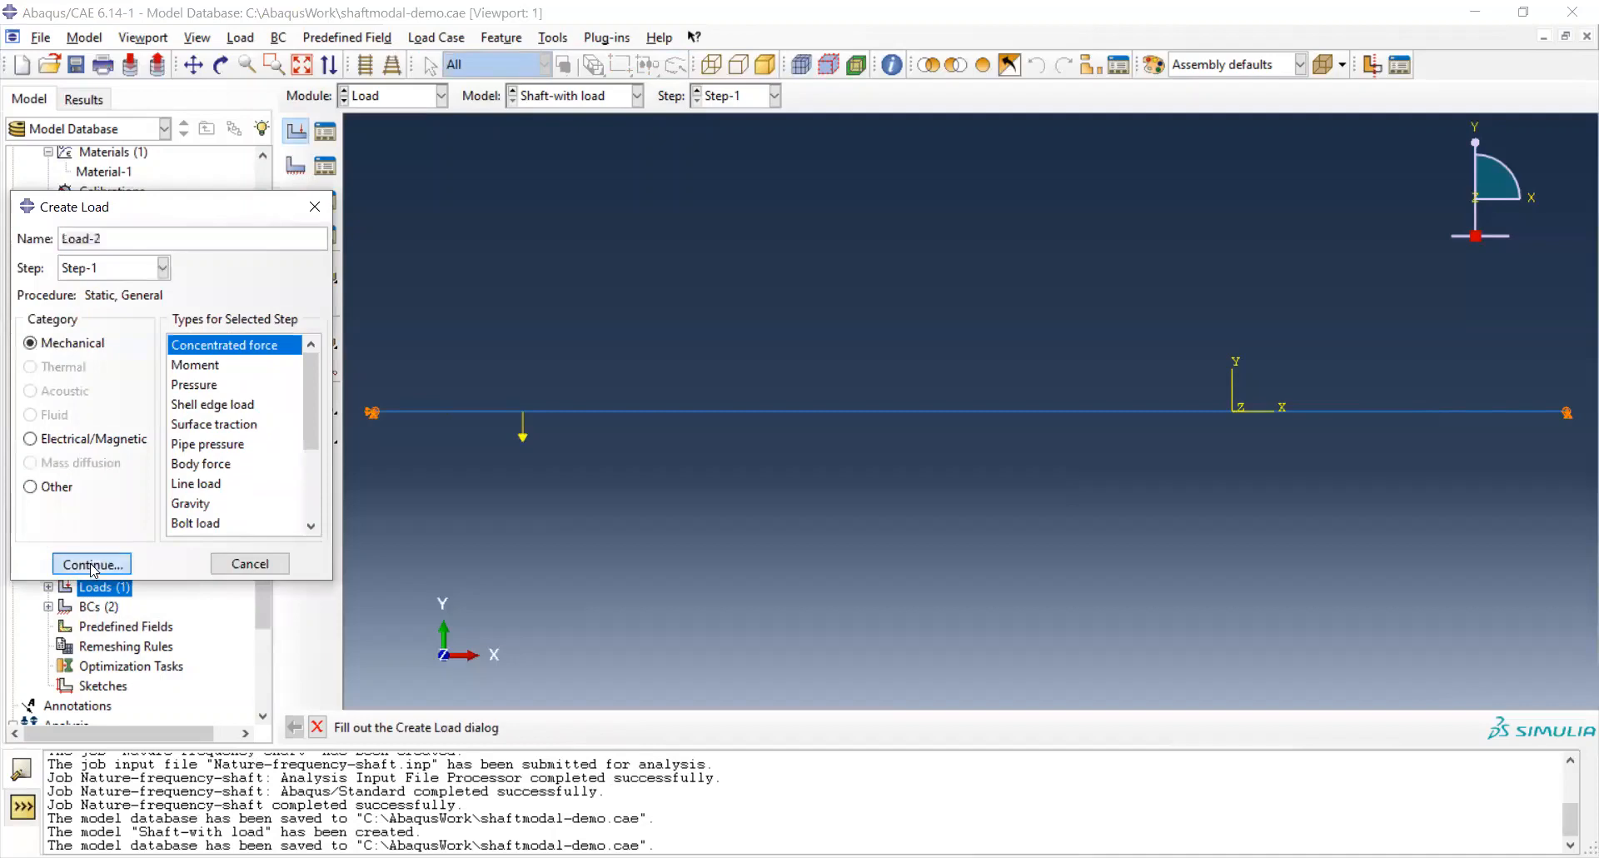
click(1419, 412)
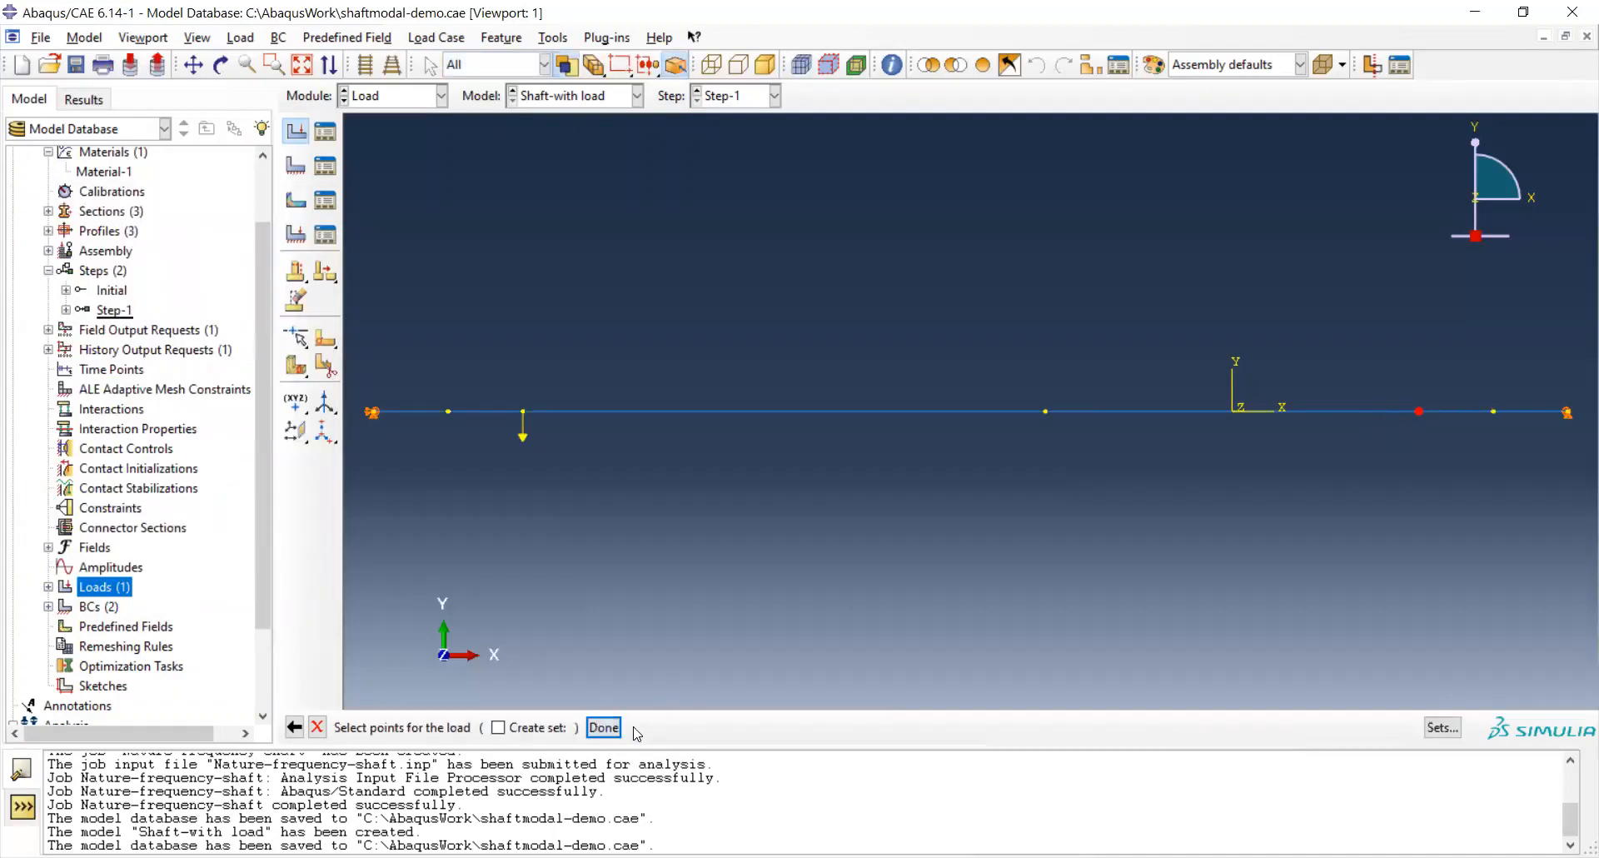
click(604, 727)
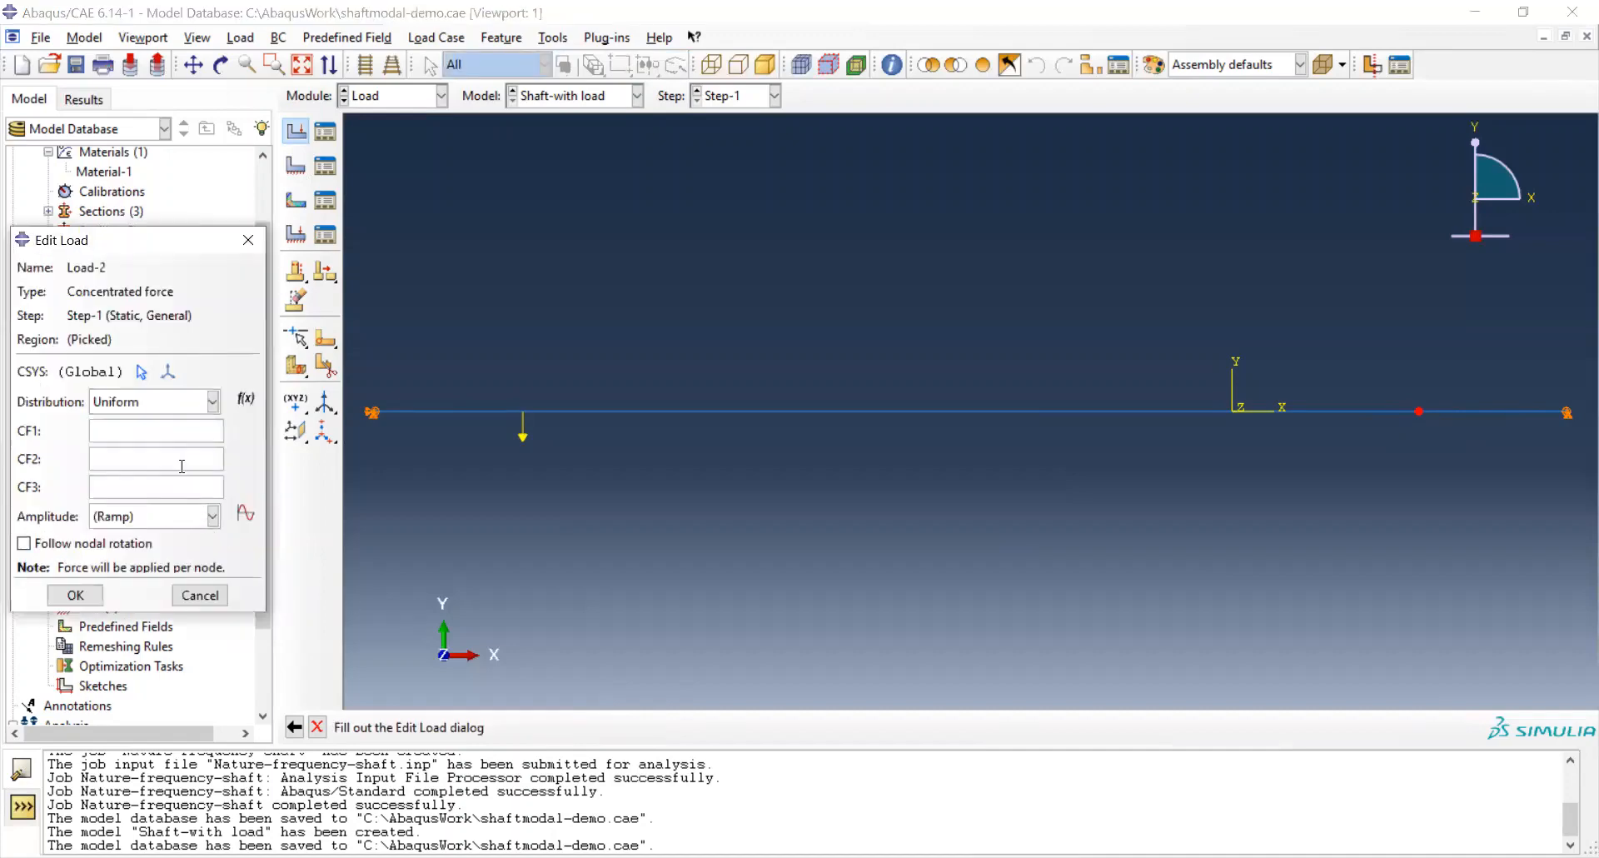
click(184, 465)
text(-32)
click(77, 596)
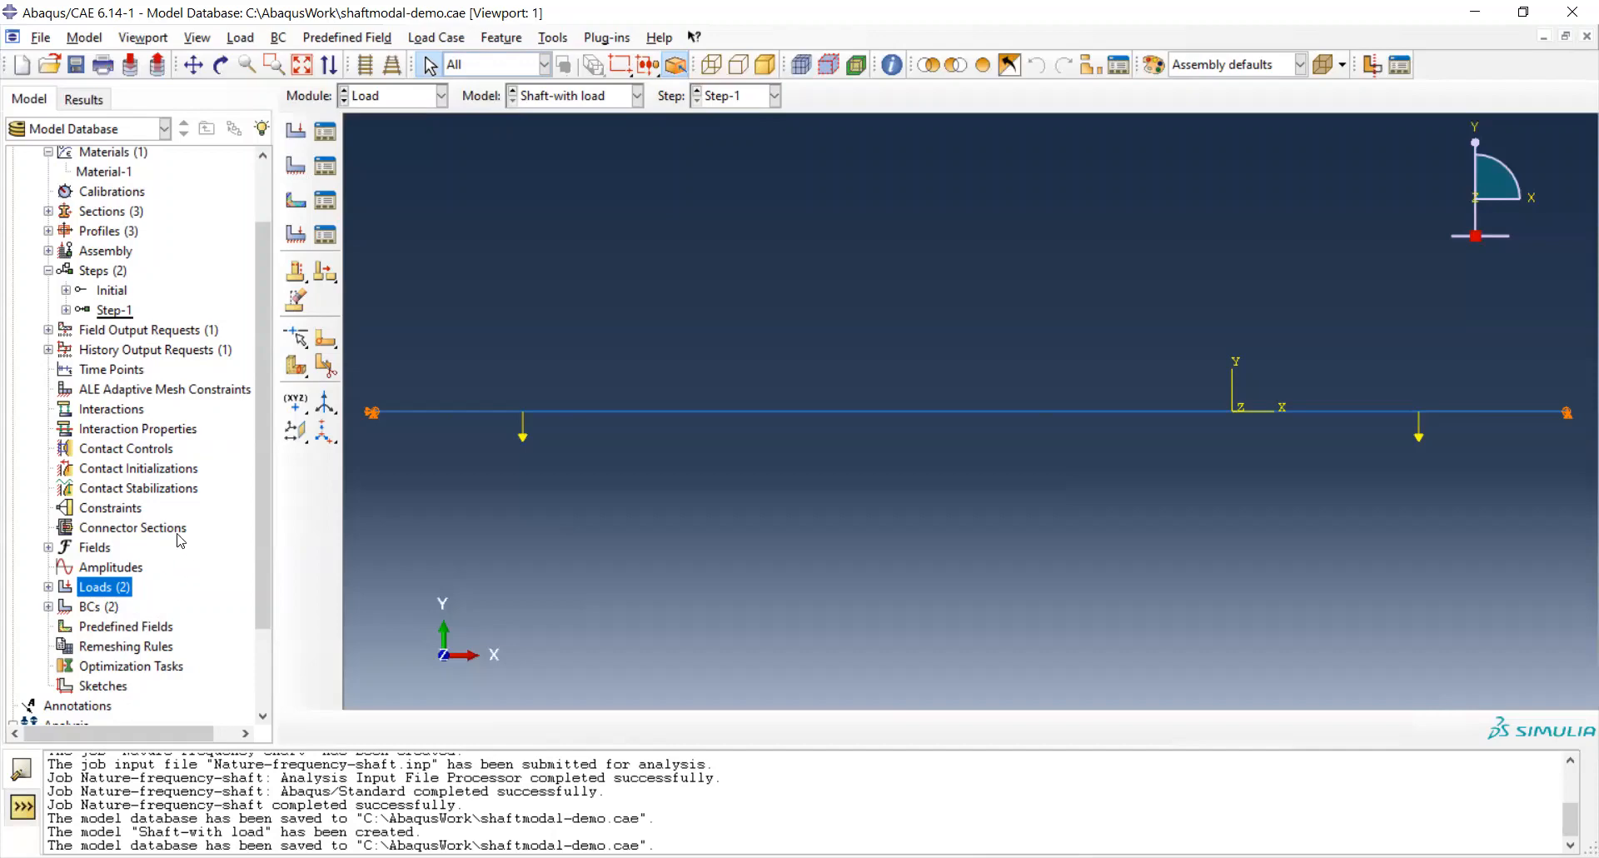
Review the boundary conditions of the Shaft-with load model and how they carry over from Initial to Step-1.
drag(259, 558, 259, 608)
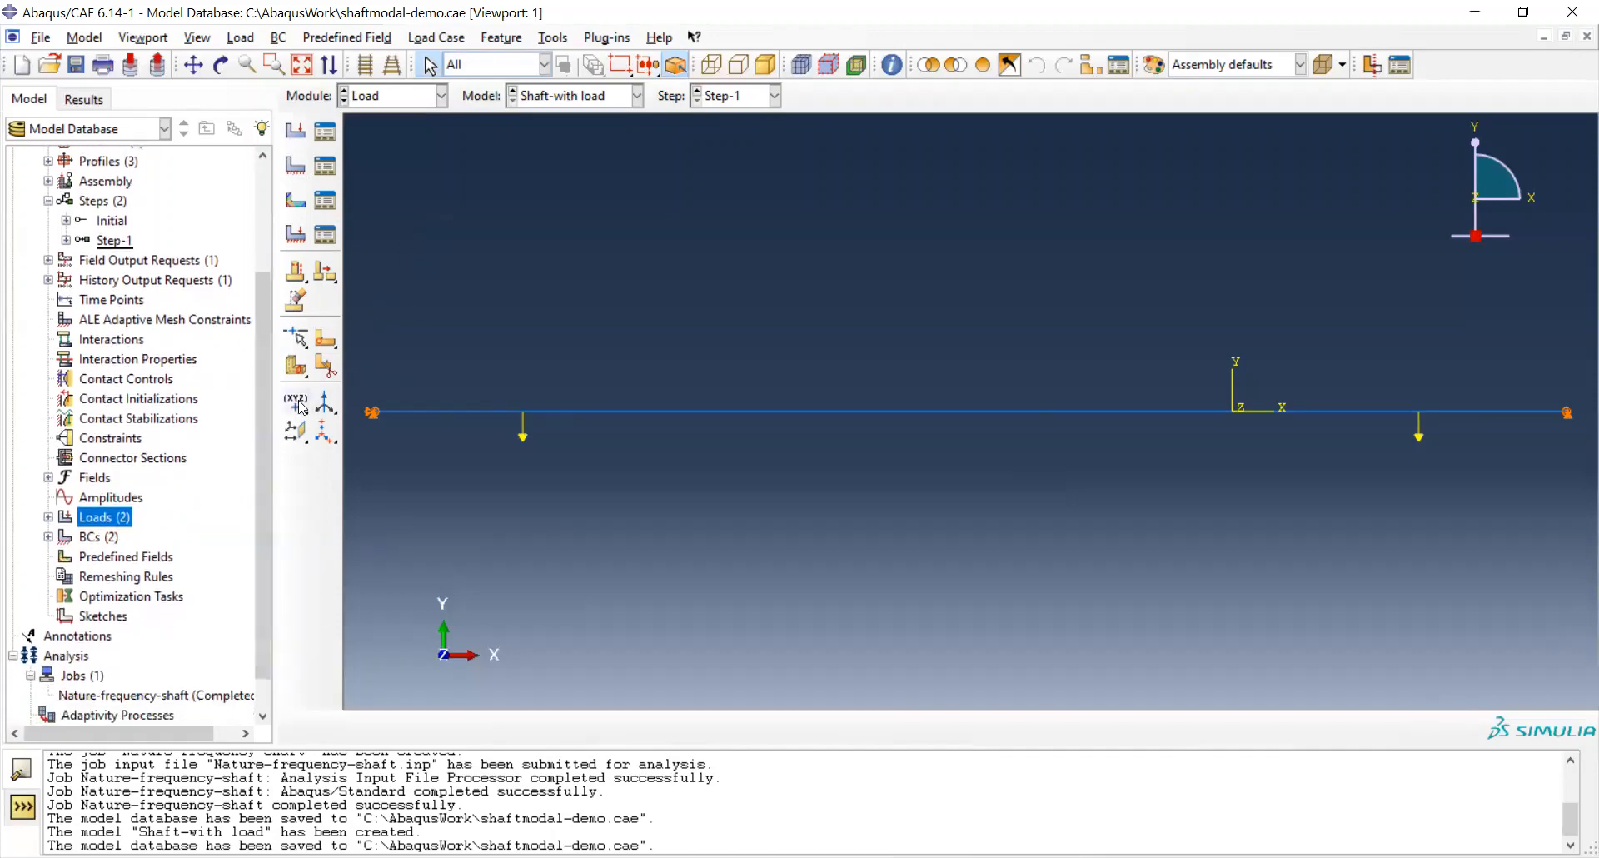
scroll(260, 411, down, 2)
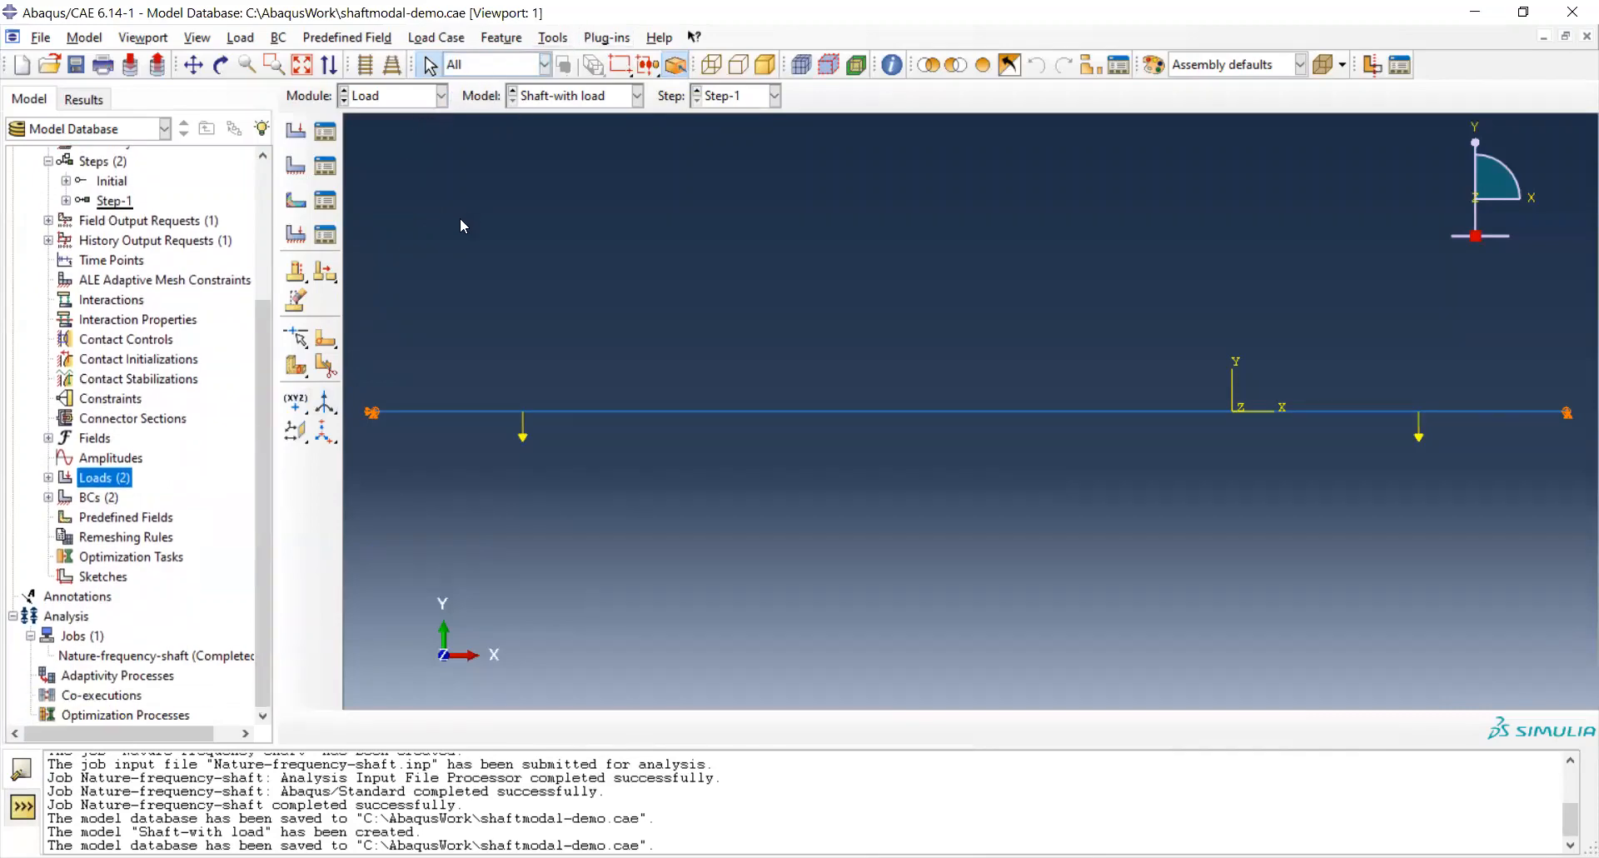
double_click(106, 498)
right_click(105, 498)
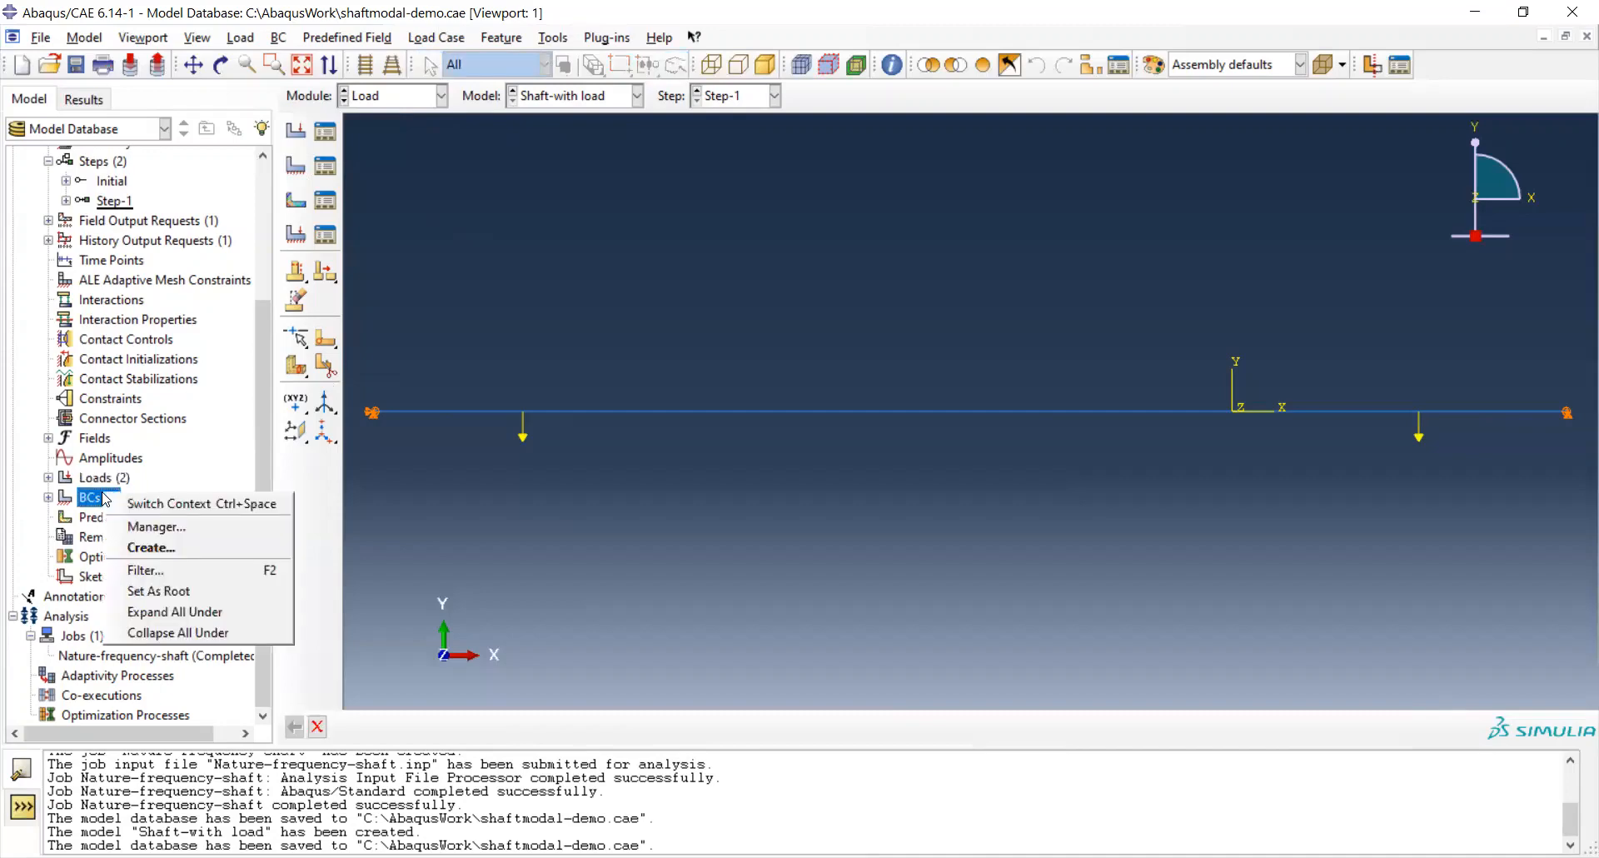
click(160, 530)
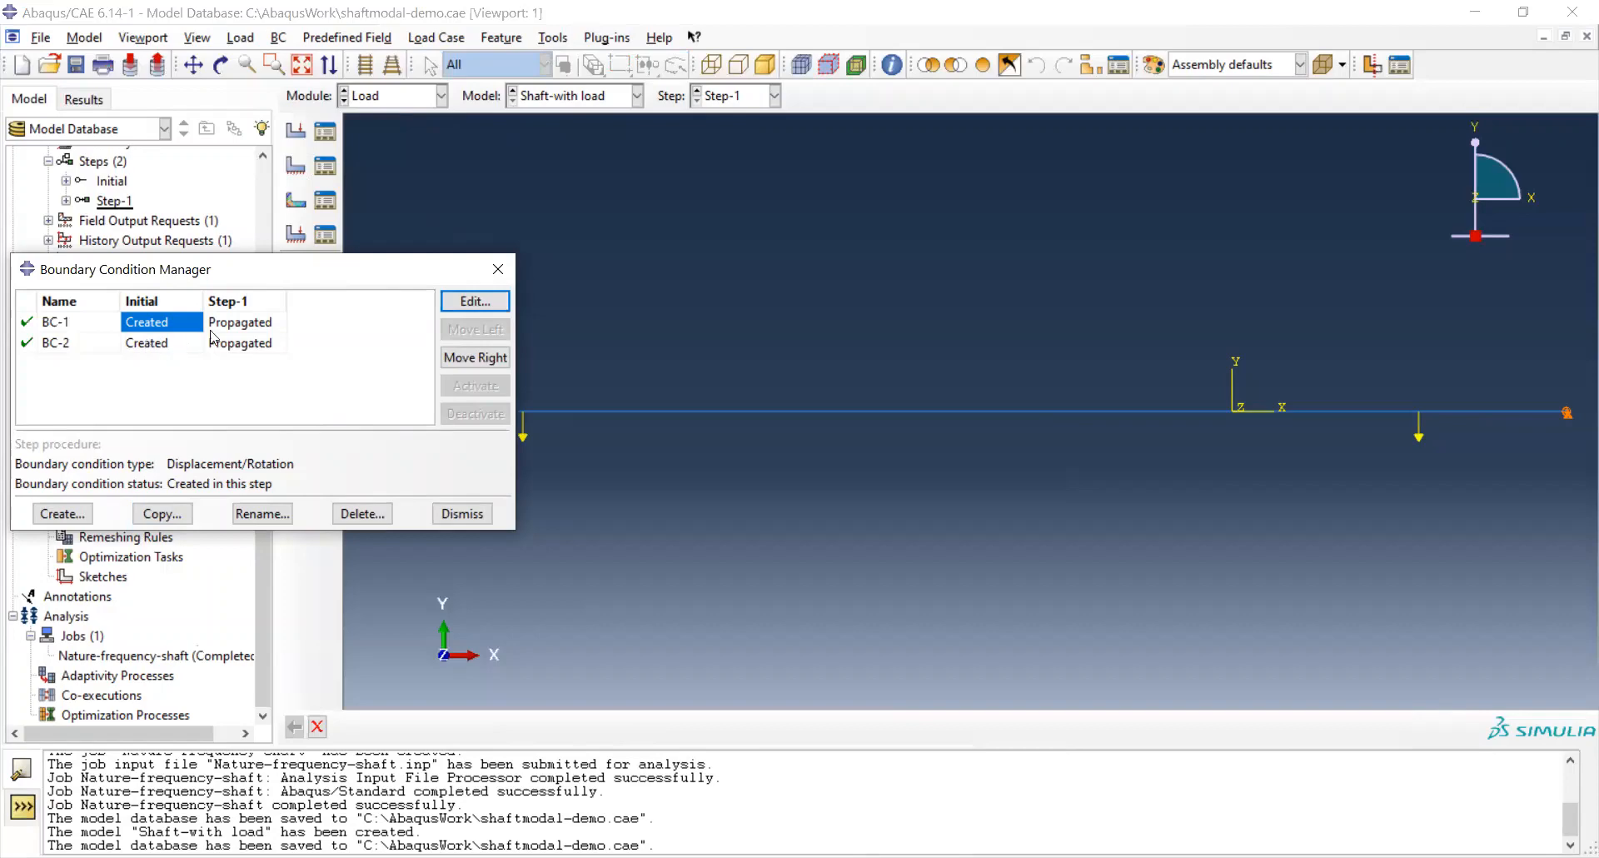
click(497, 271)
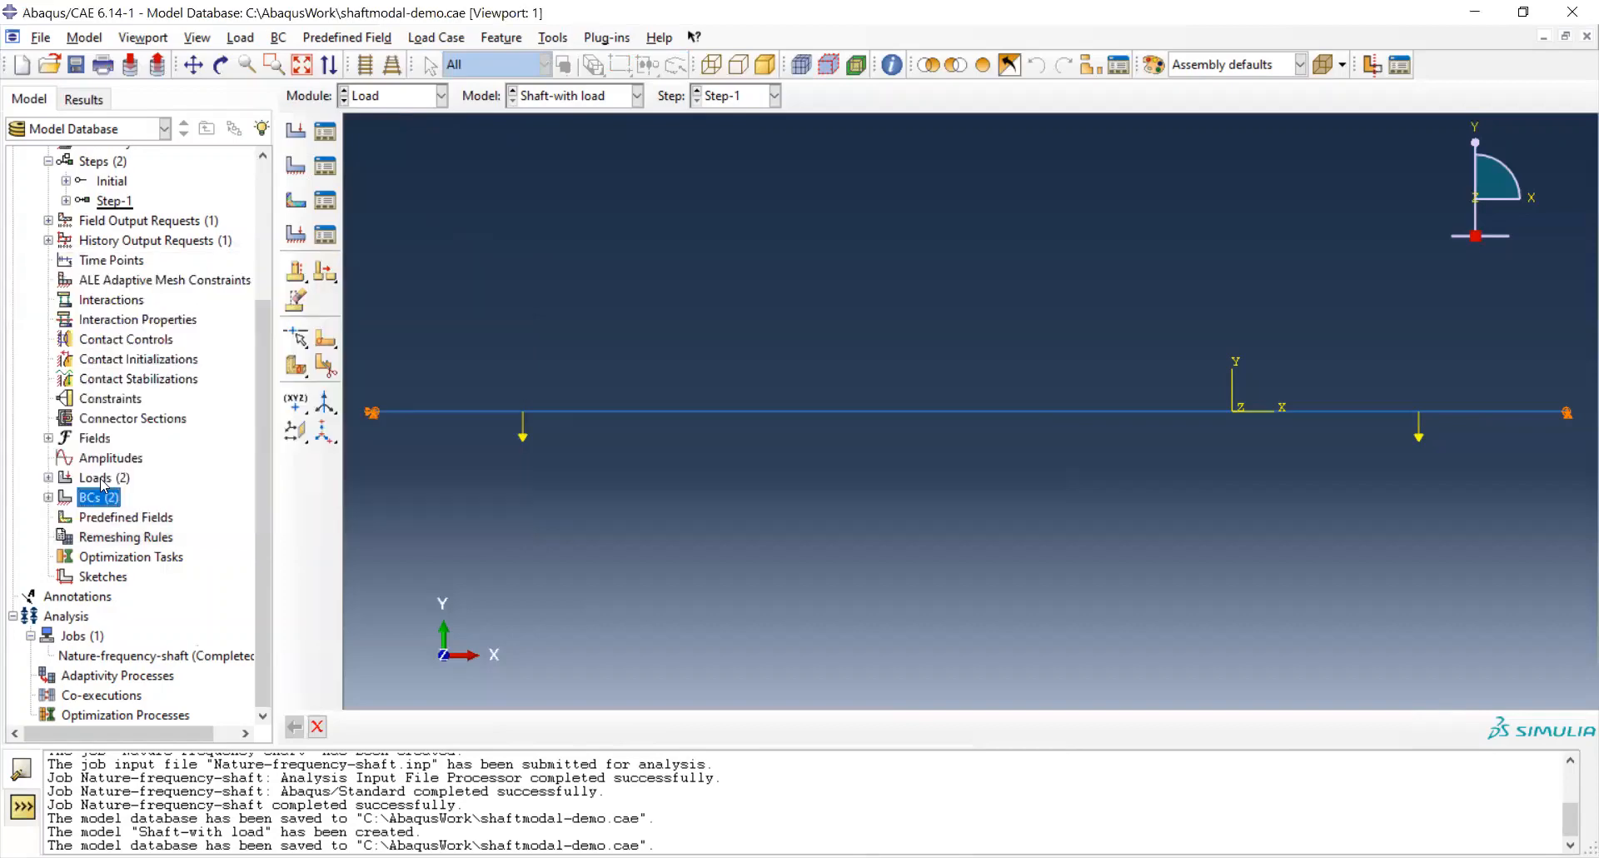
Review the list of loads defined in Step-1 of the Shaft-with load model.
click(100, 477)
right_click(102, 479)
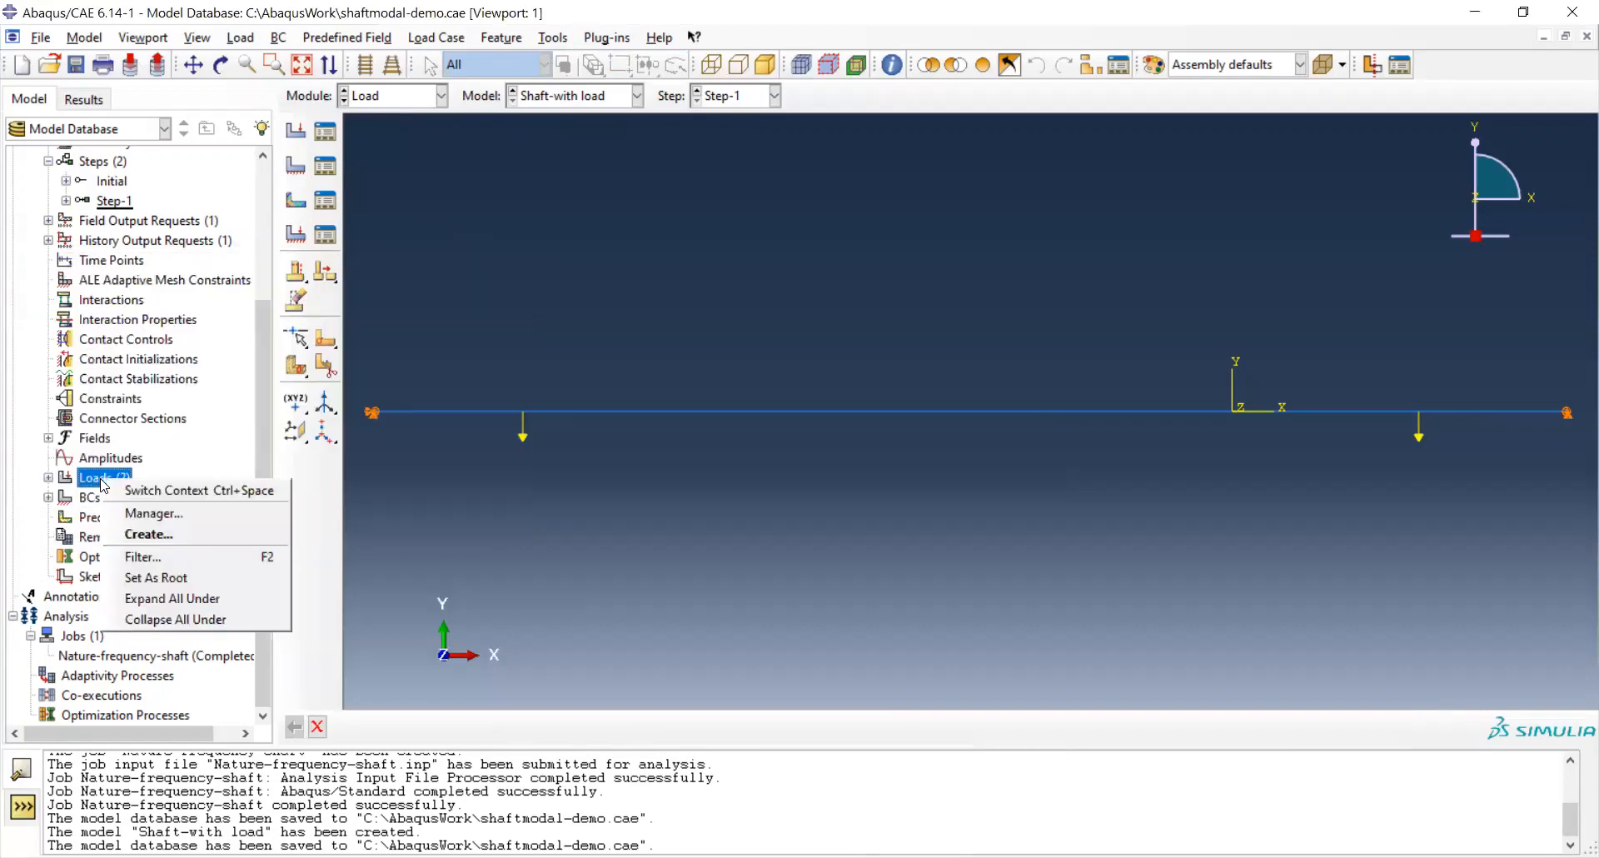
click(149, 517)
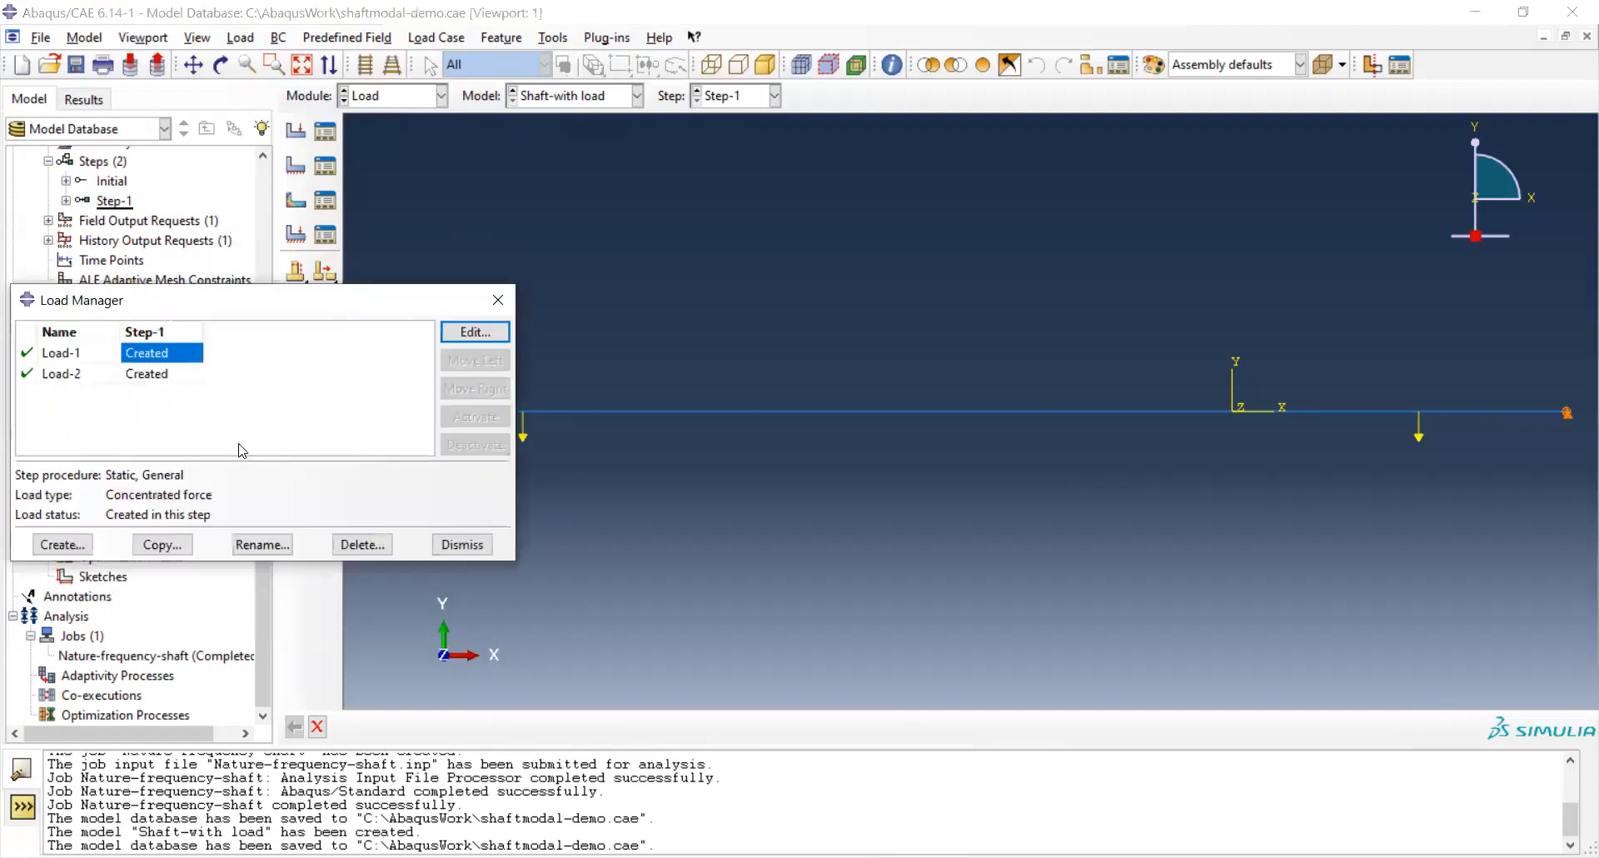
click(495, 299)
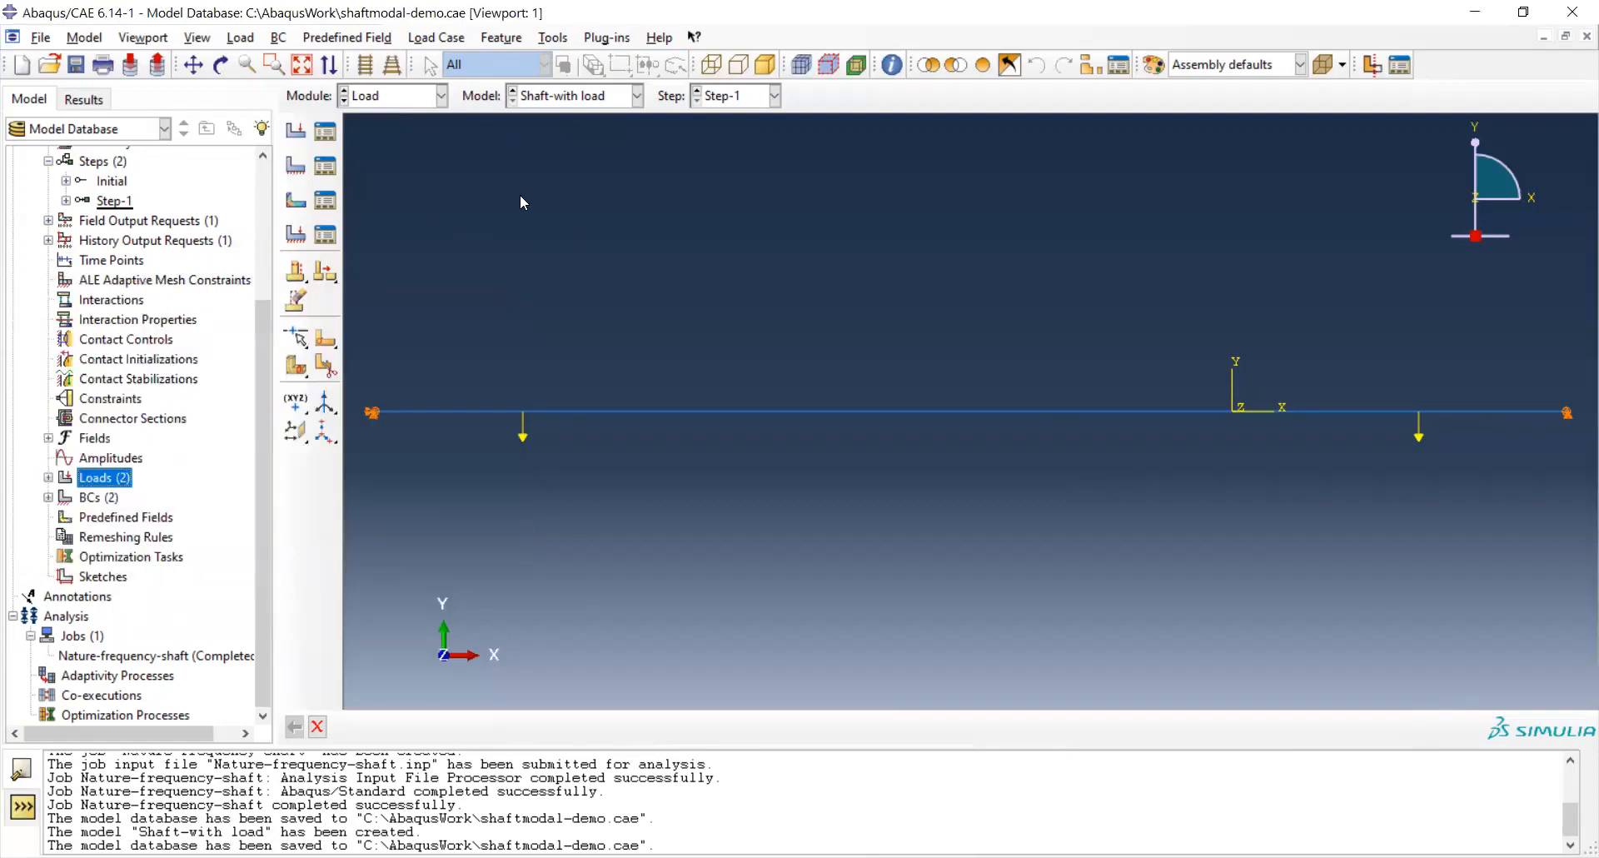
Run a mesh query on the entire assembly and save the model database.
click(555, 38)
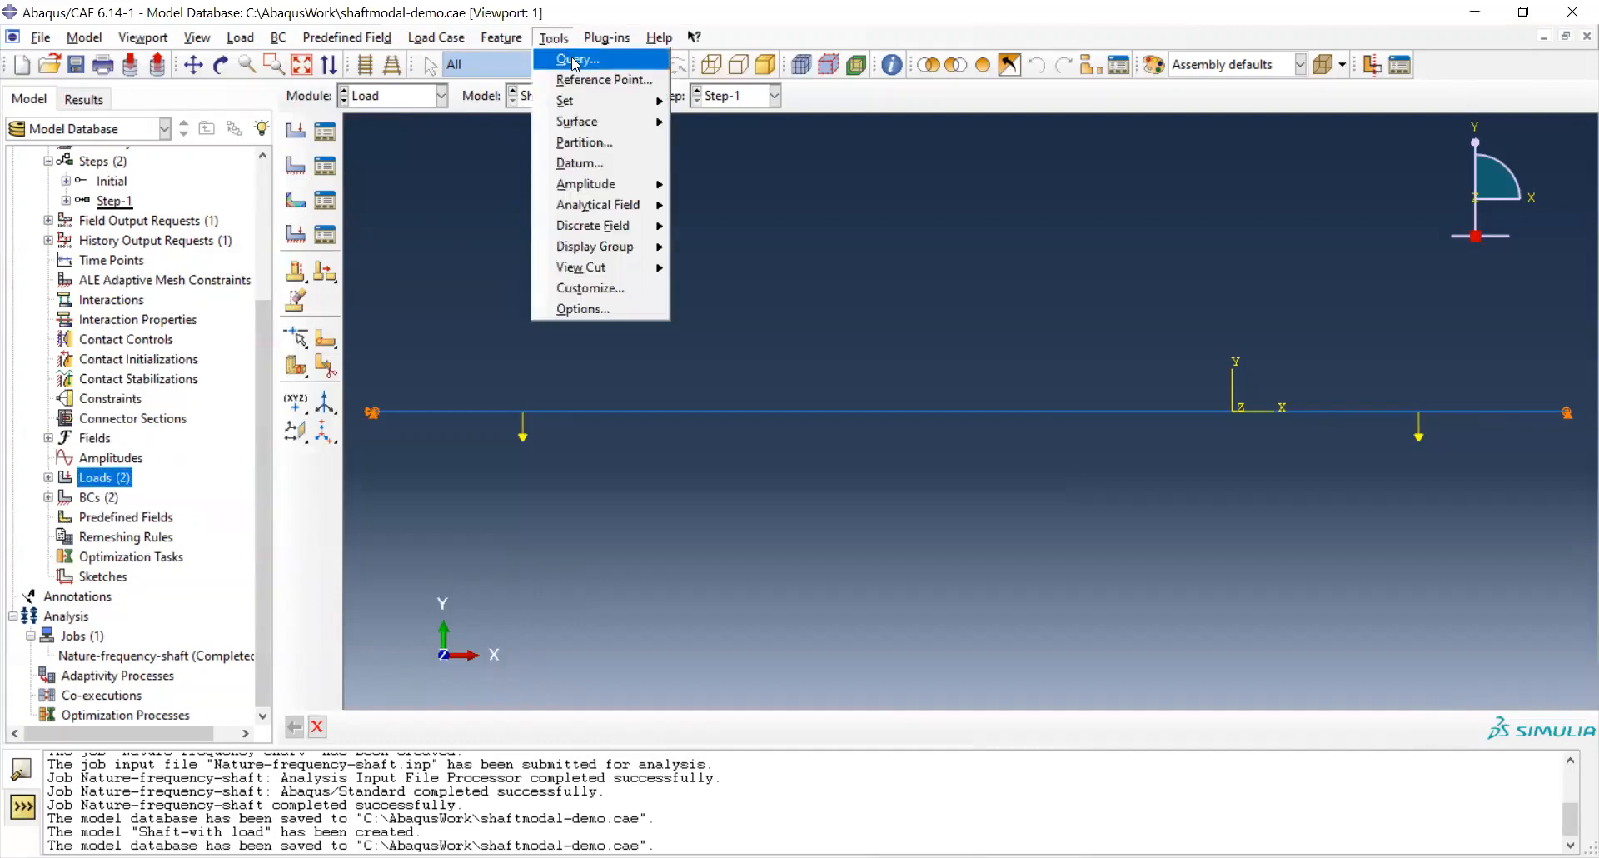
click(575, 61)
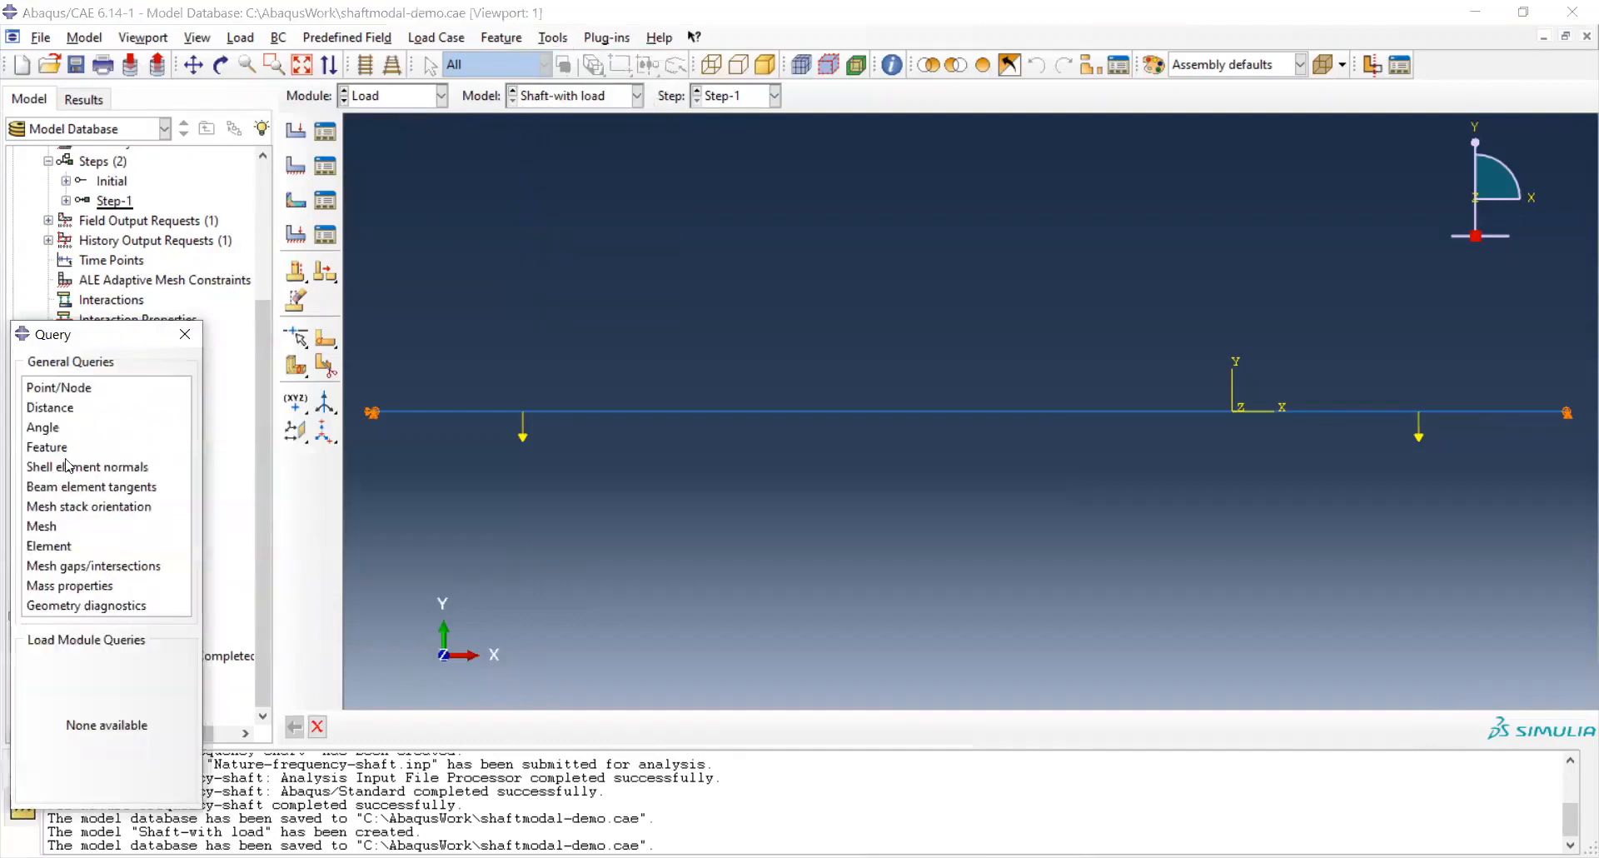
click(52, 528)
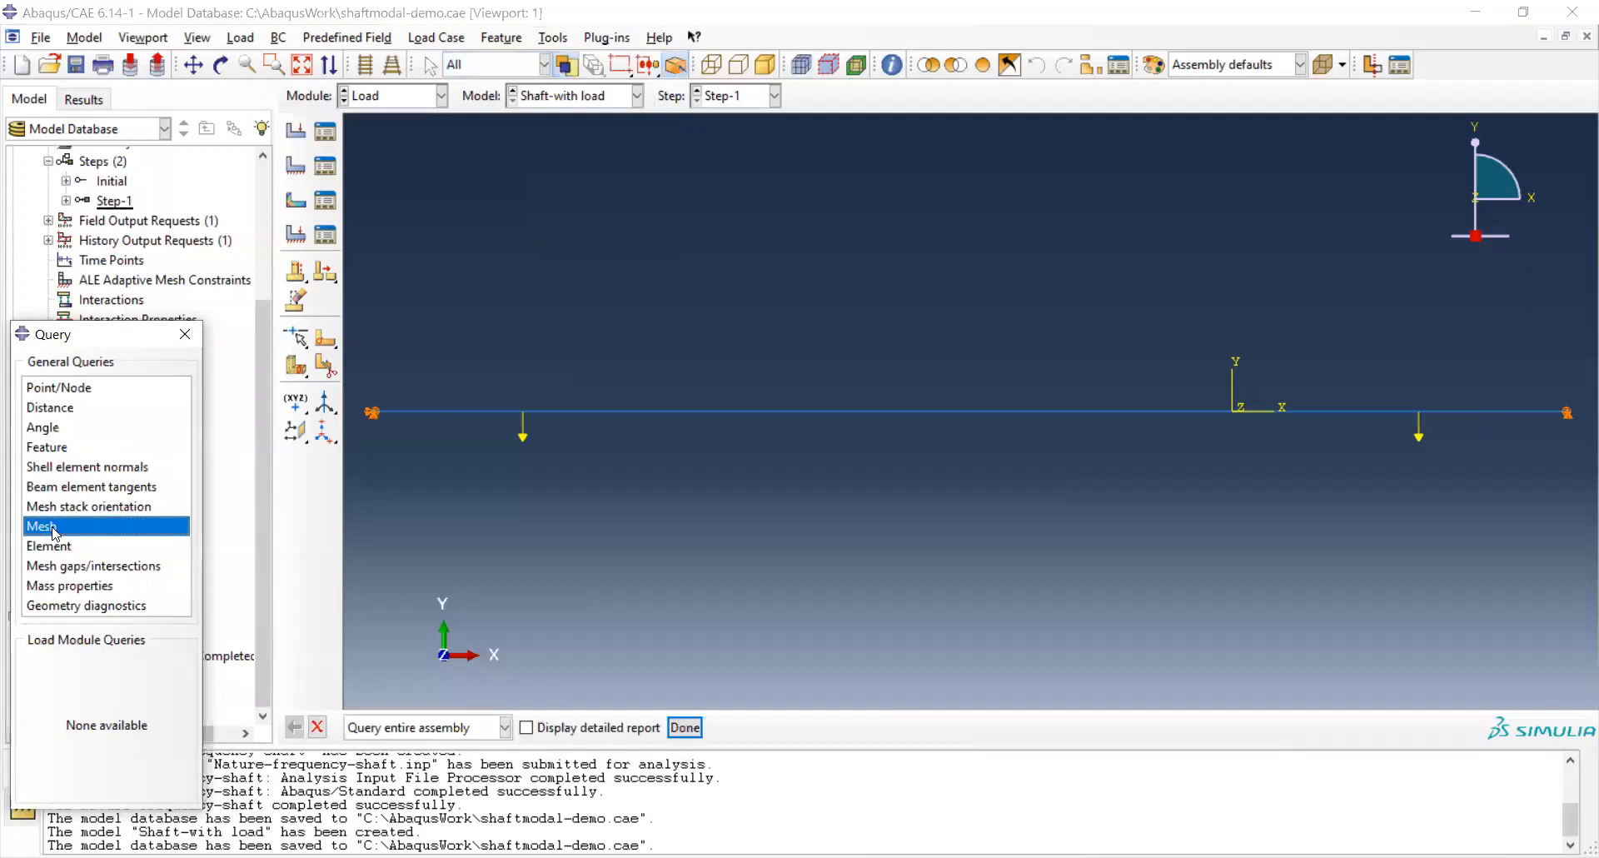
click(683, 727)
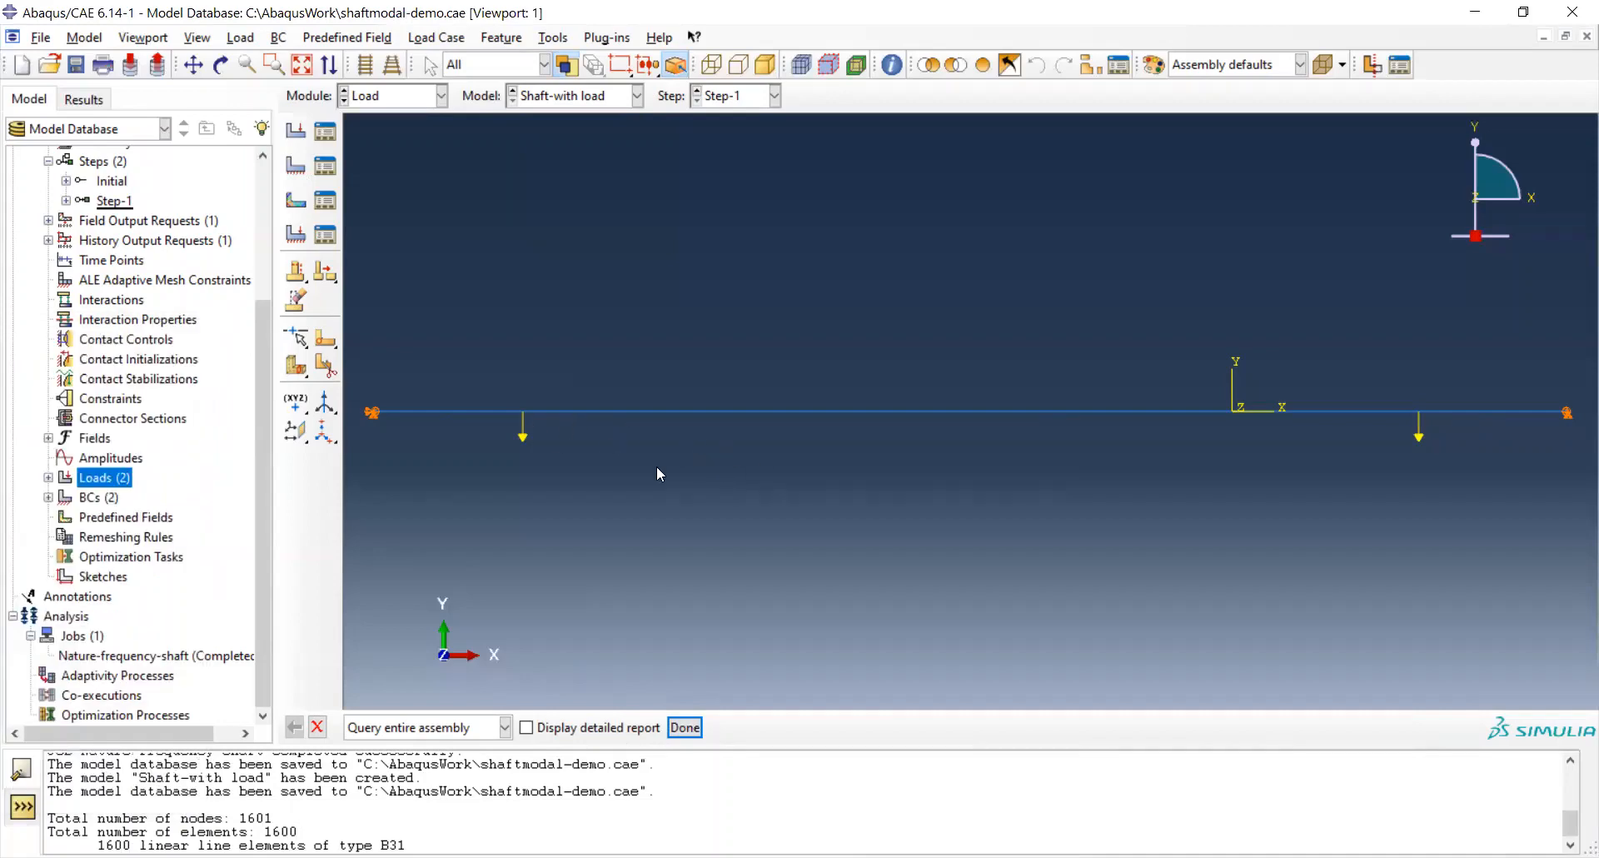
click(76, 70)
Create a full analysis job named shaftwithload for the Shaft-with load model, keeping the default job settings.
scroll(200, 500, up, 3)
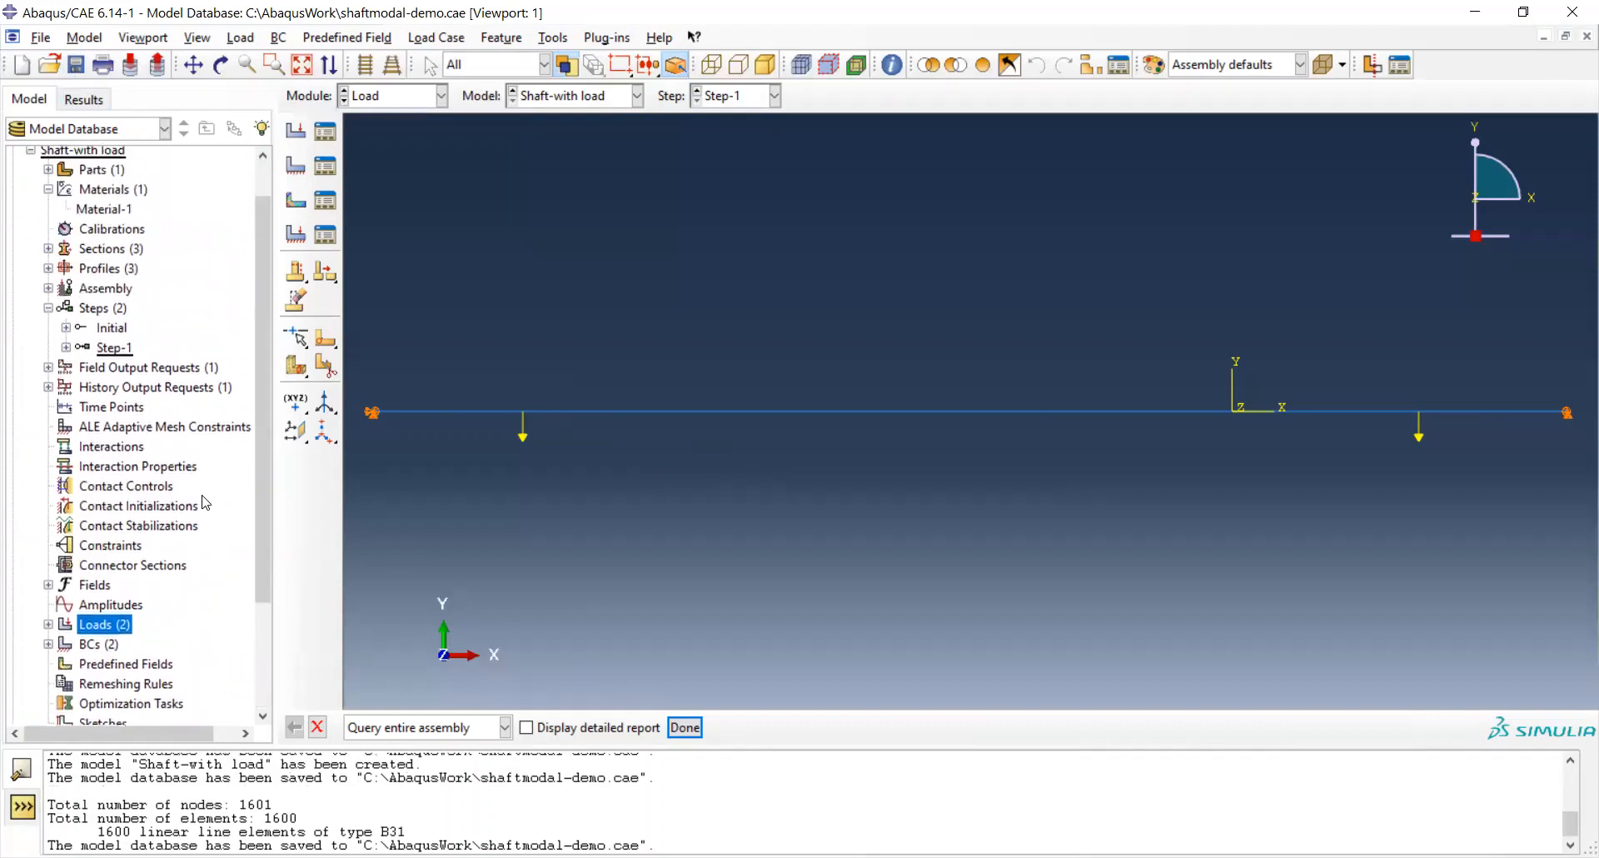
scroll(204, 500, up, 2)
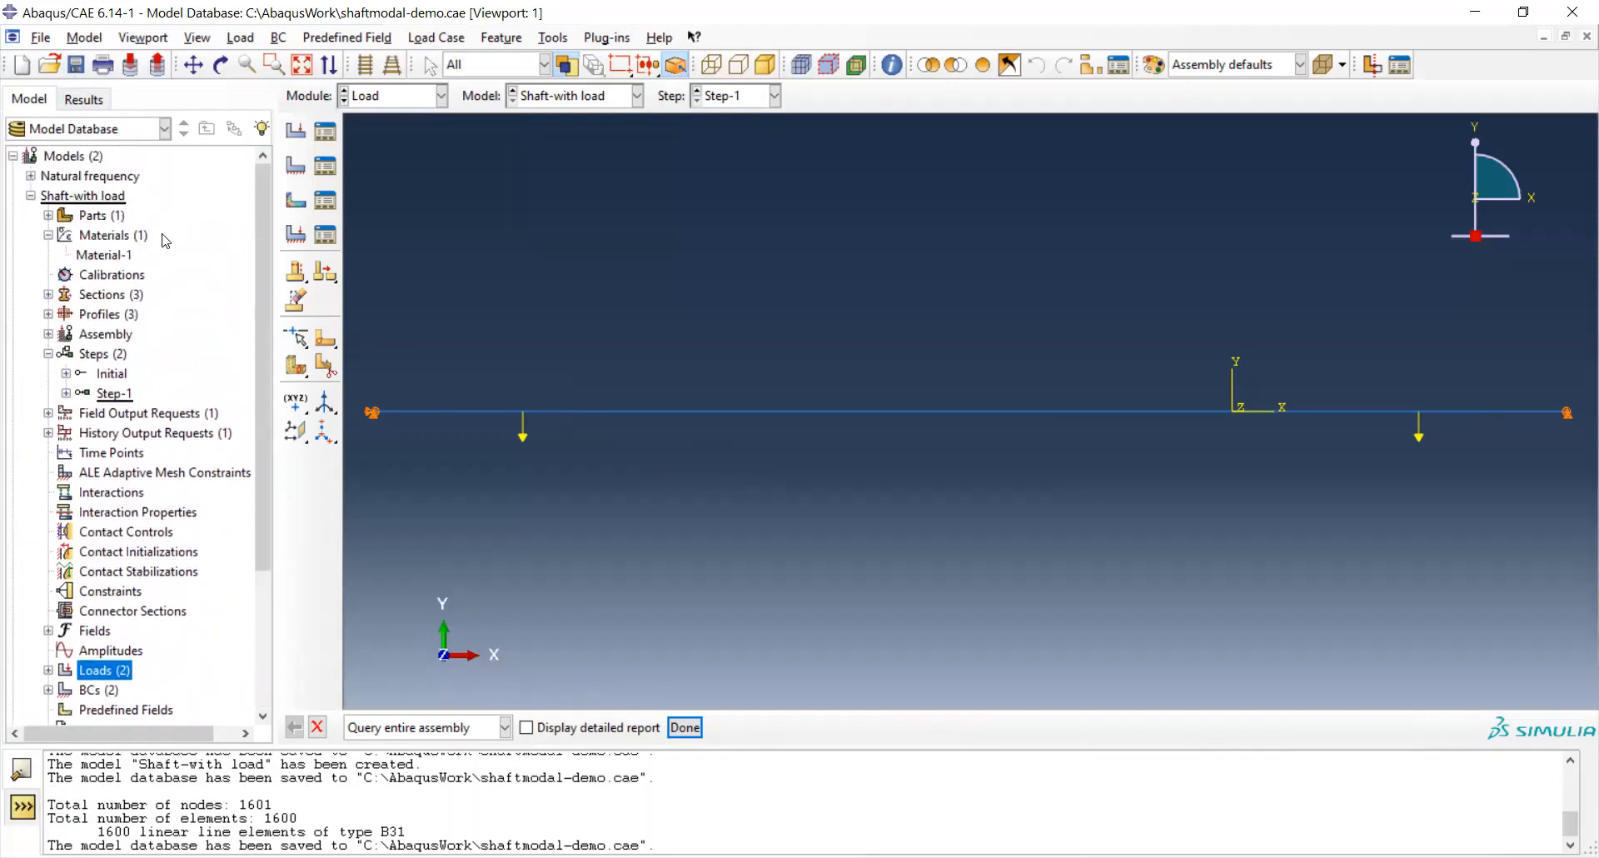
scroll(226, 383, down, 3)
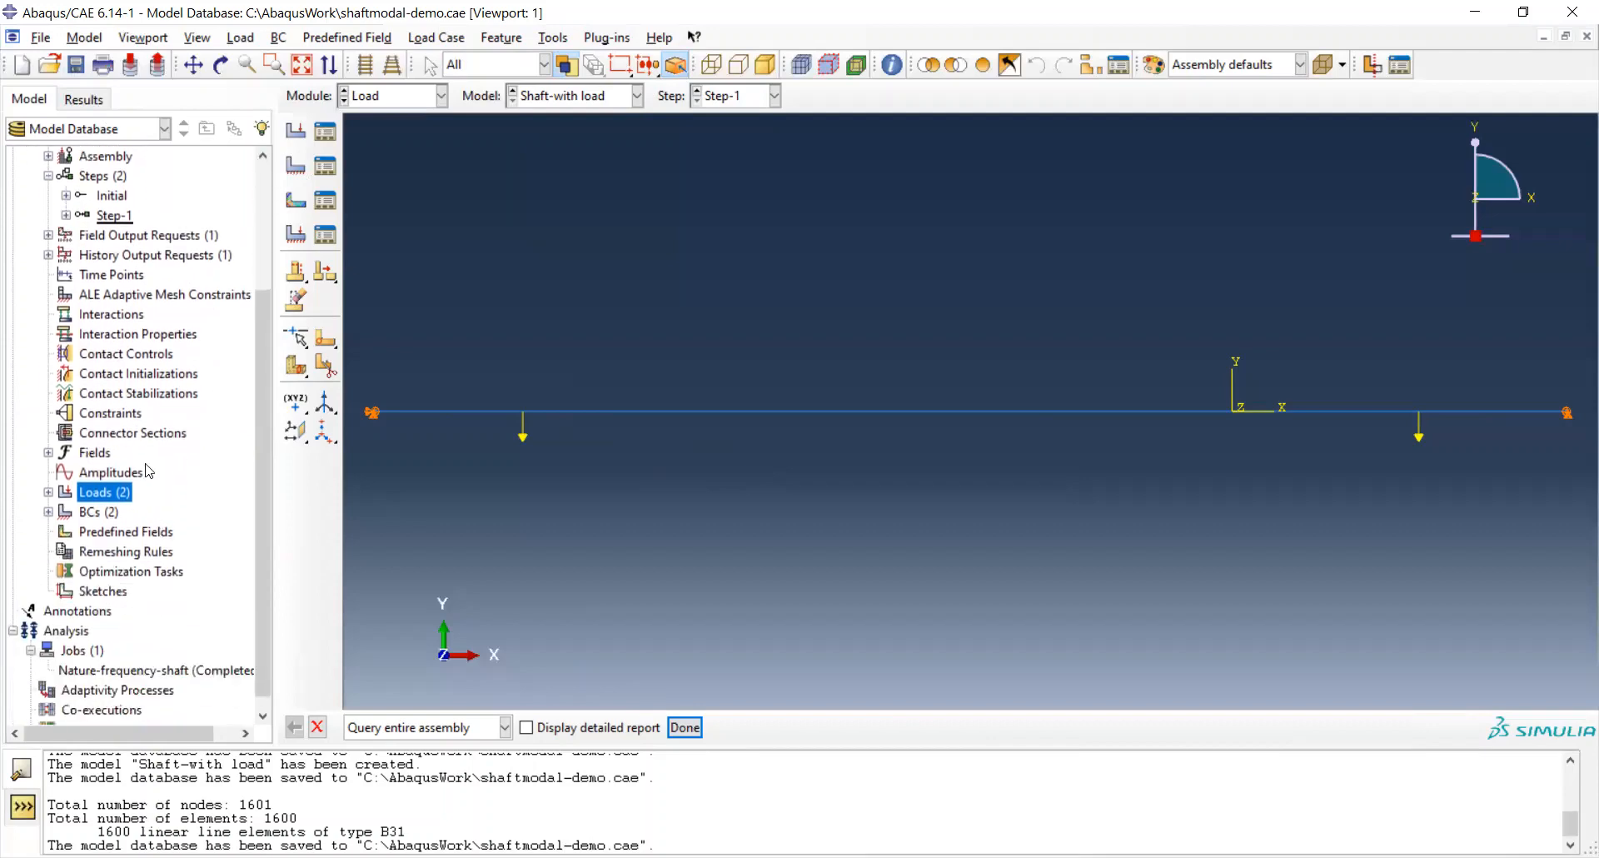
scroll(167, 562, down, 1)
double_click(80, 636)
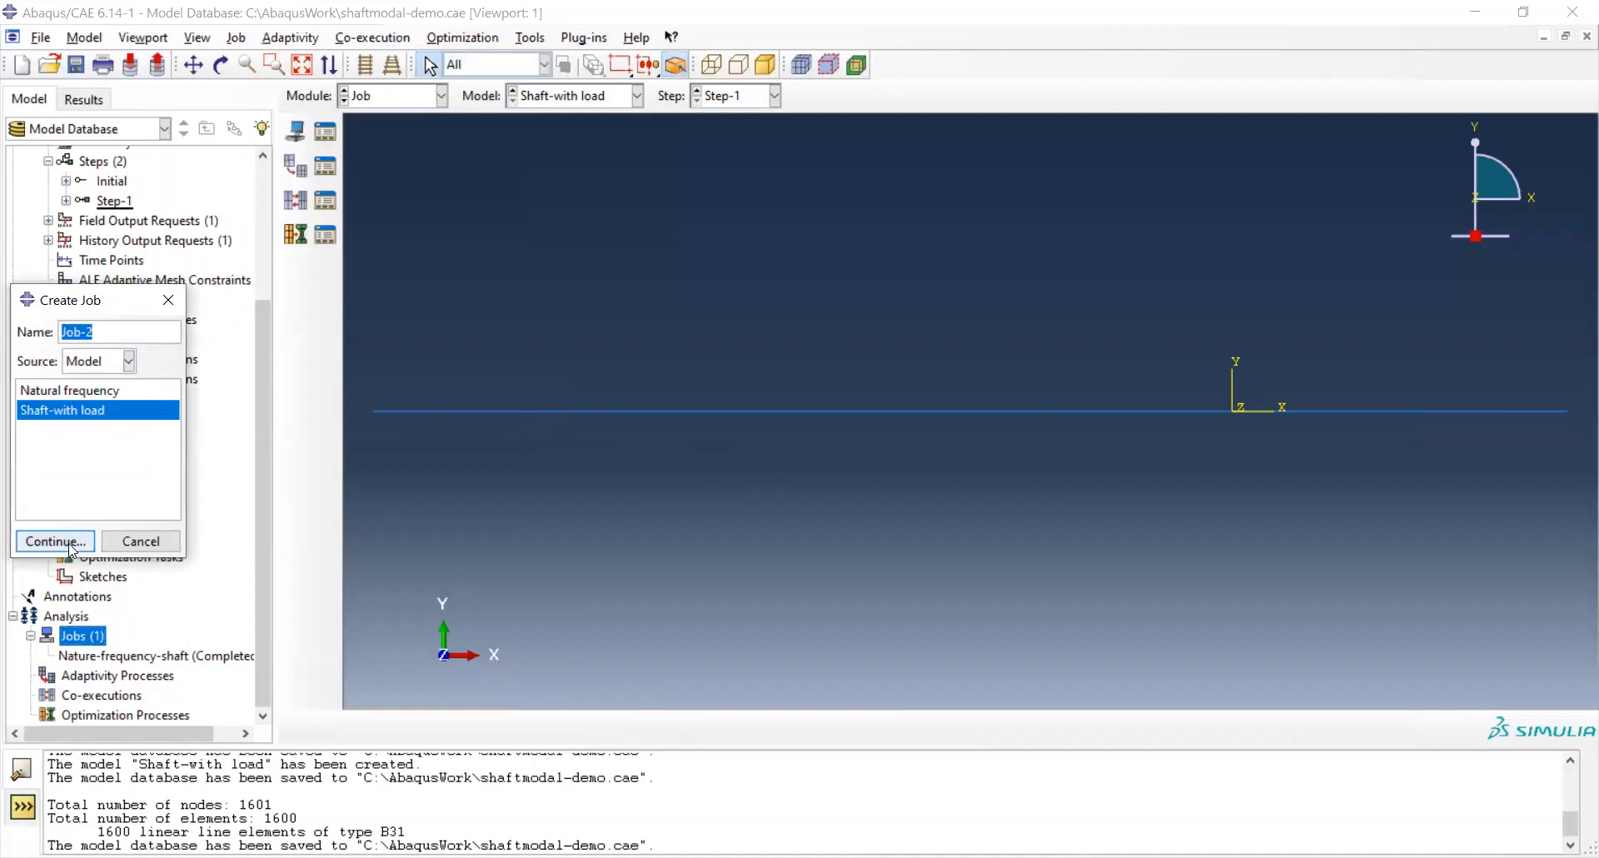
click(108, 333)
drag(109, 333, 38, 328)
text(shaft)
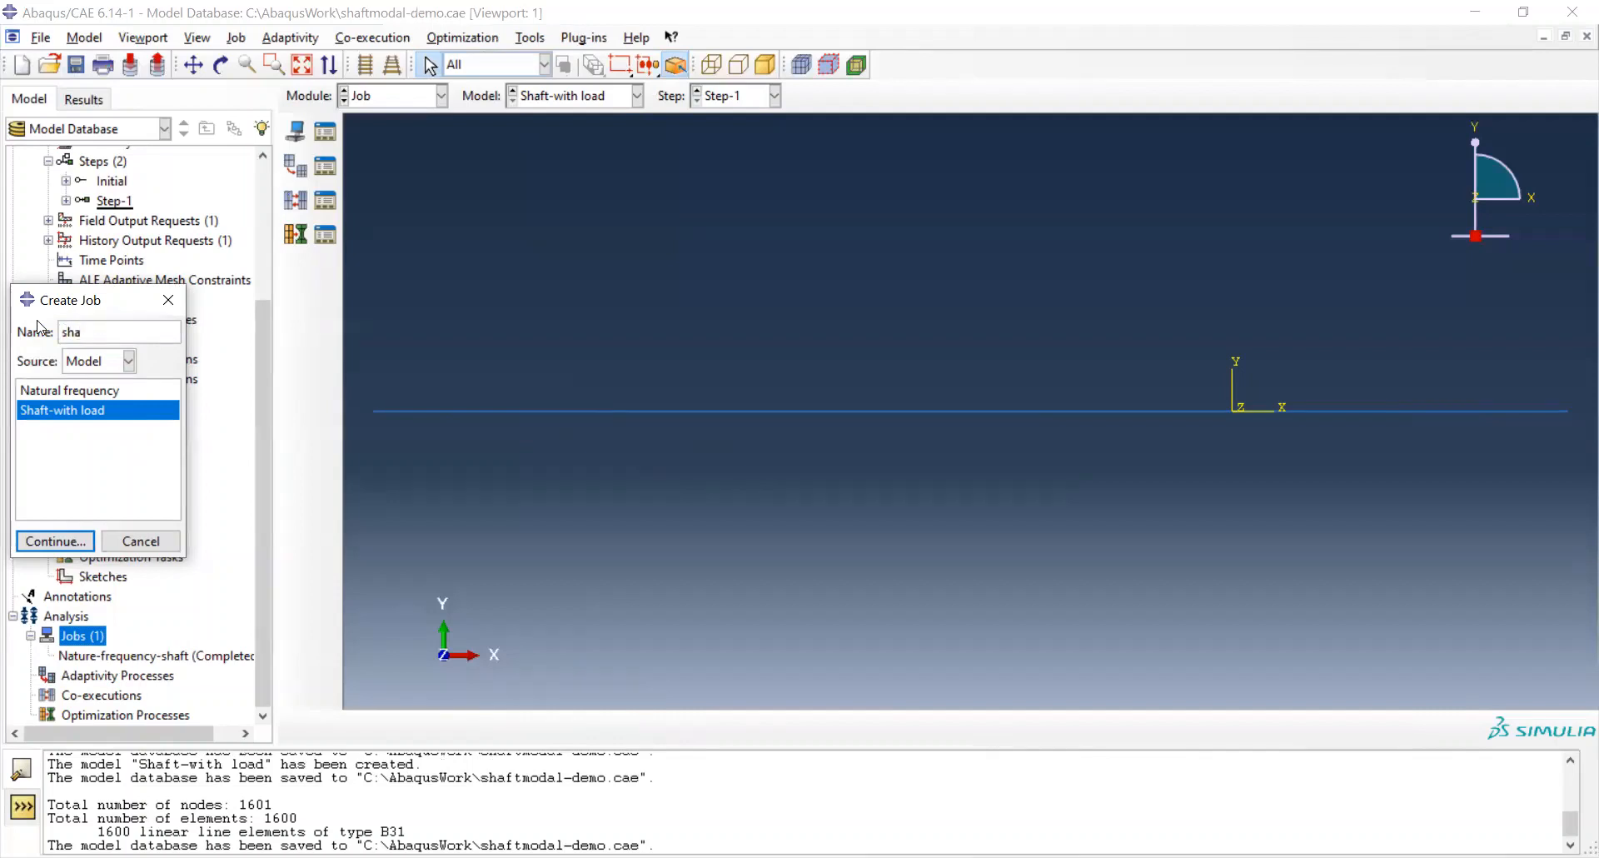
text(withload)
click(58, 542)
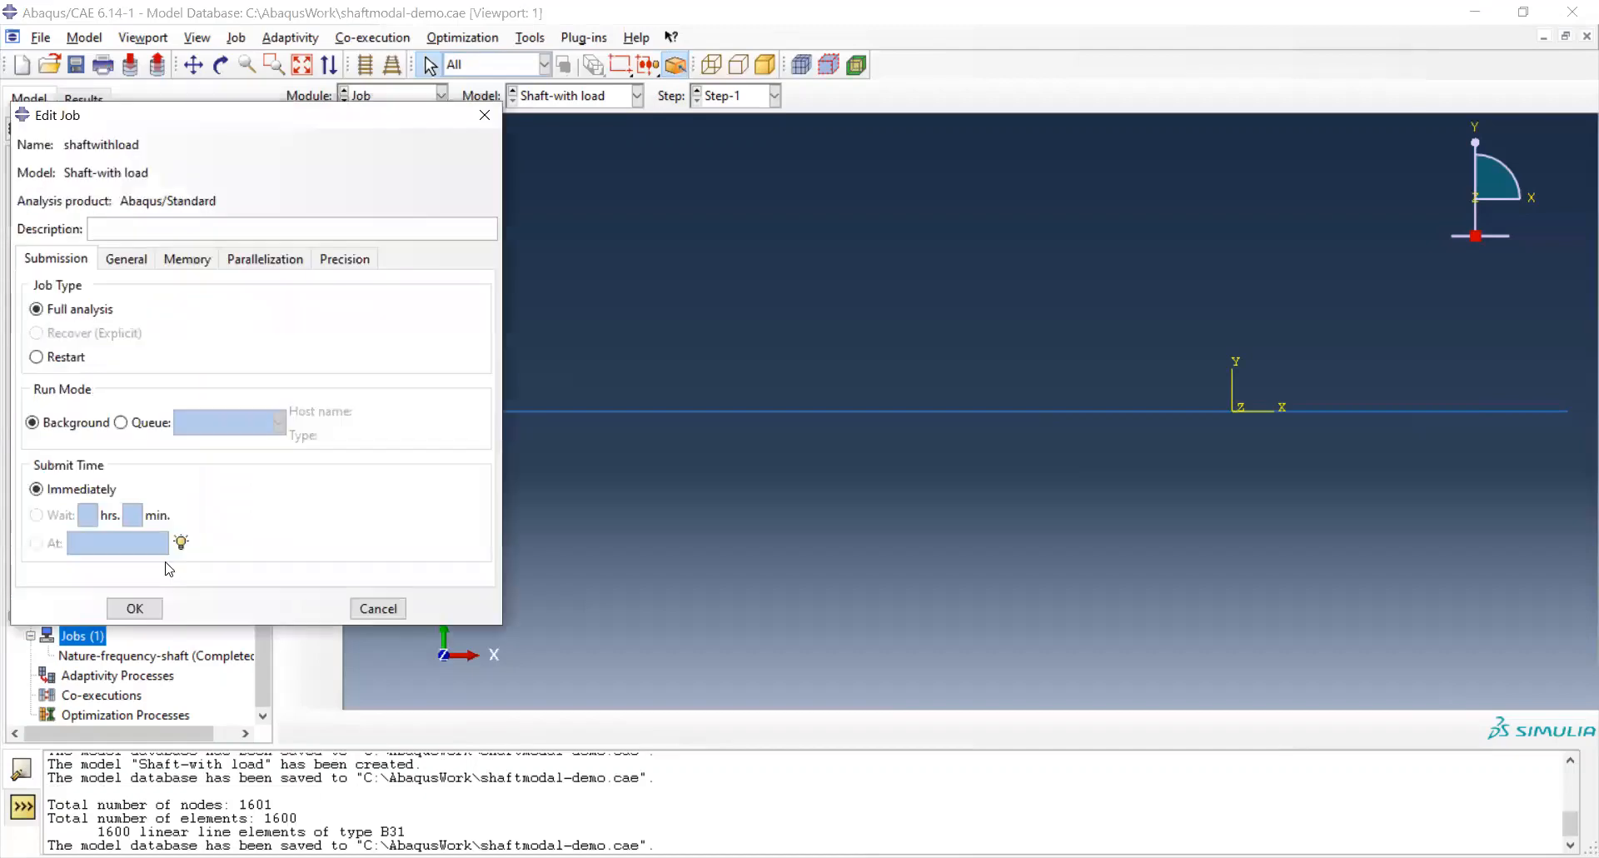
click(136, 609)
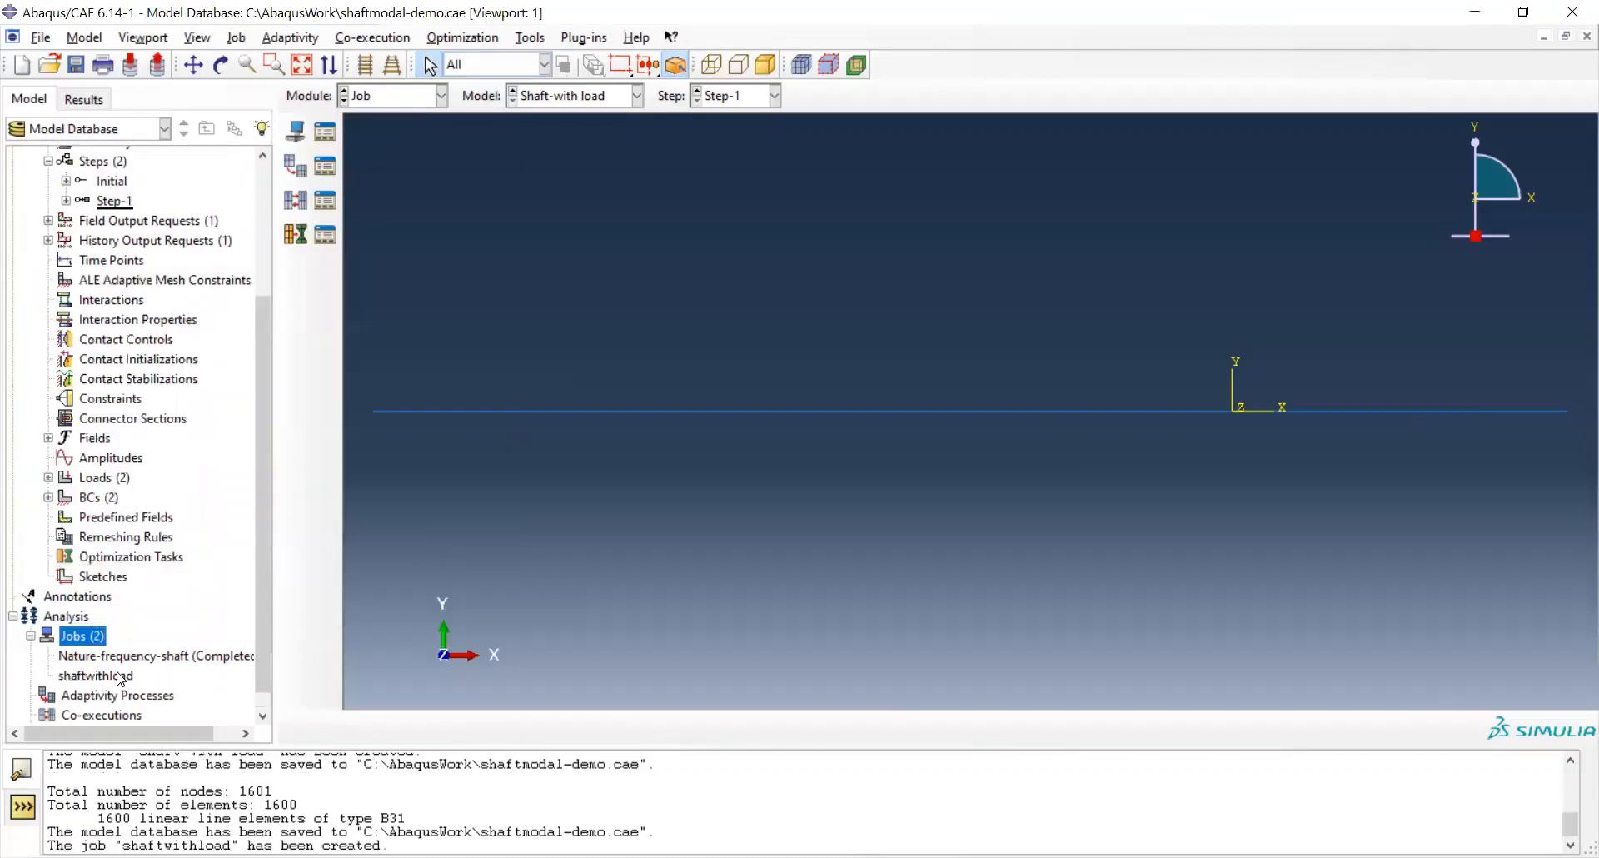
Submit the shaftwithload job for analysis and open its results once it has completed.
click(115, 677)
right_click(115, 676)
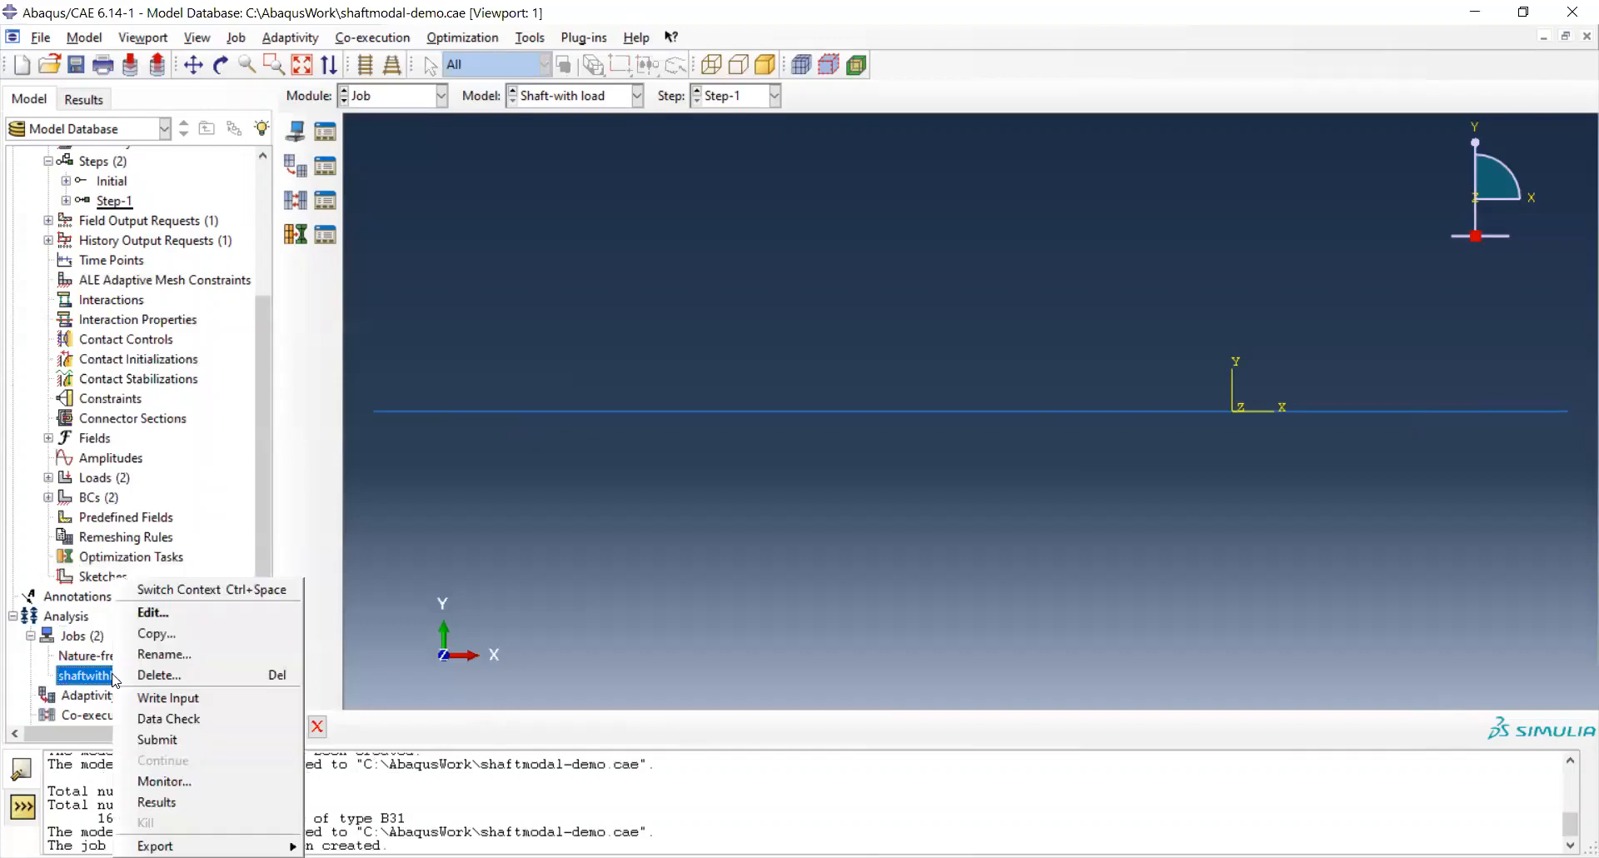
click(198, 741)
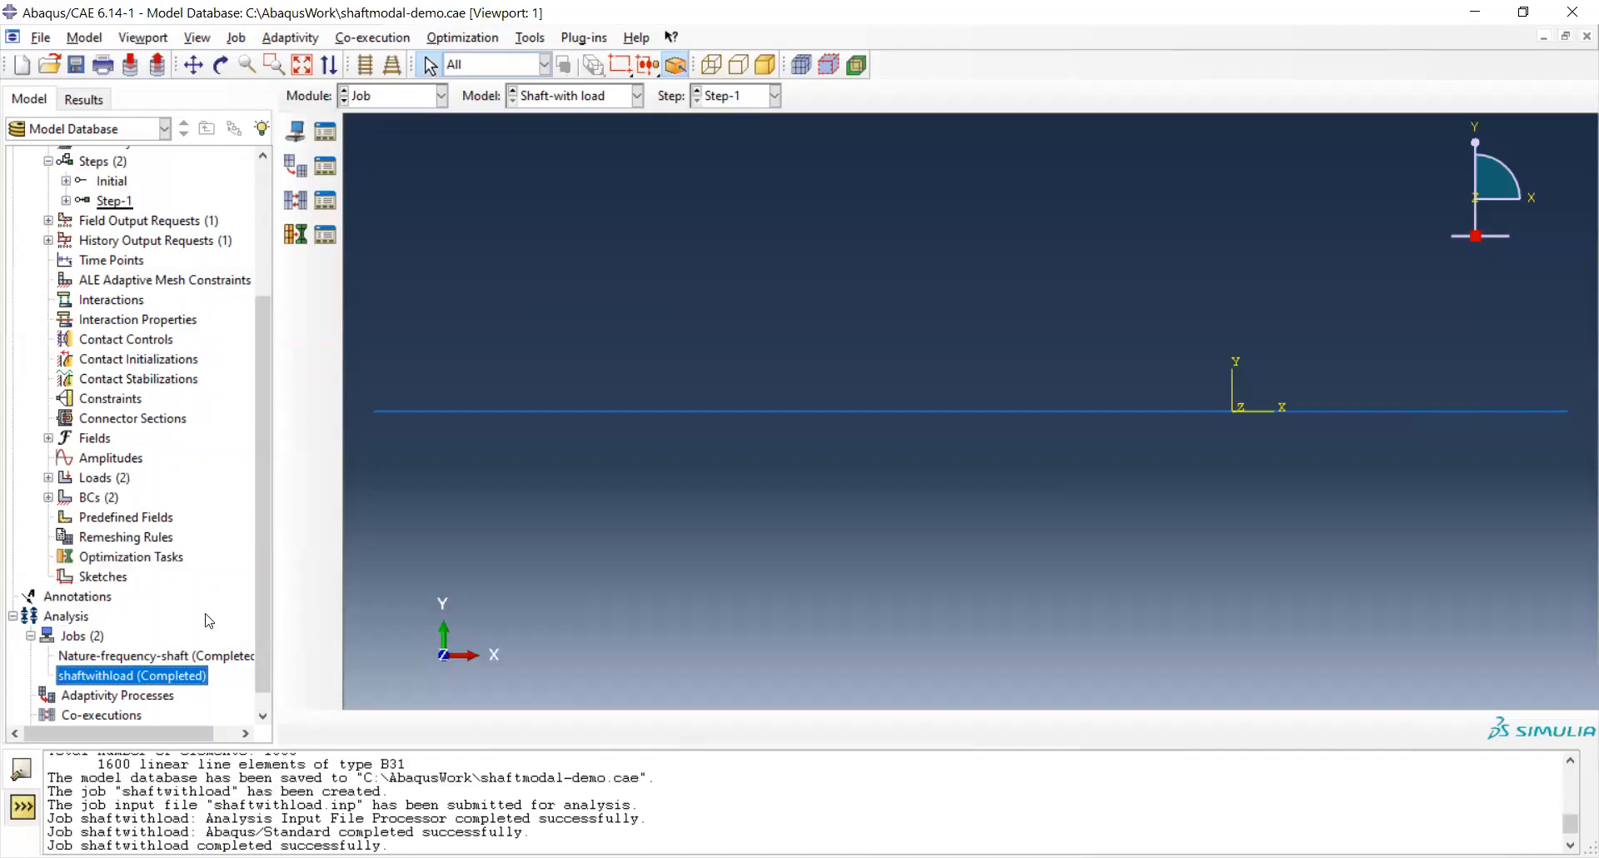
right_click(154, 681)
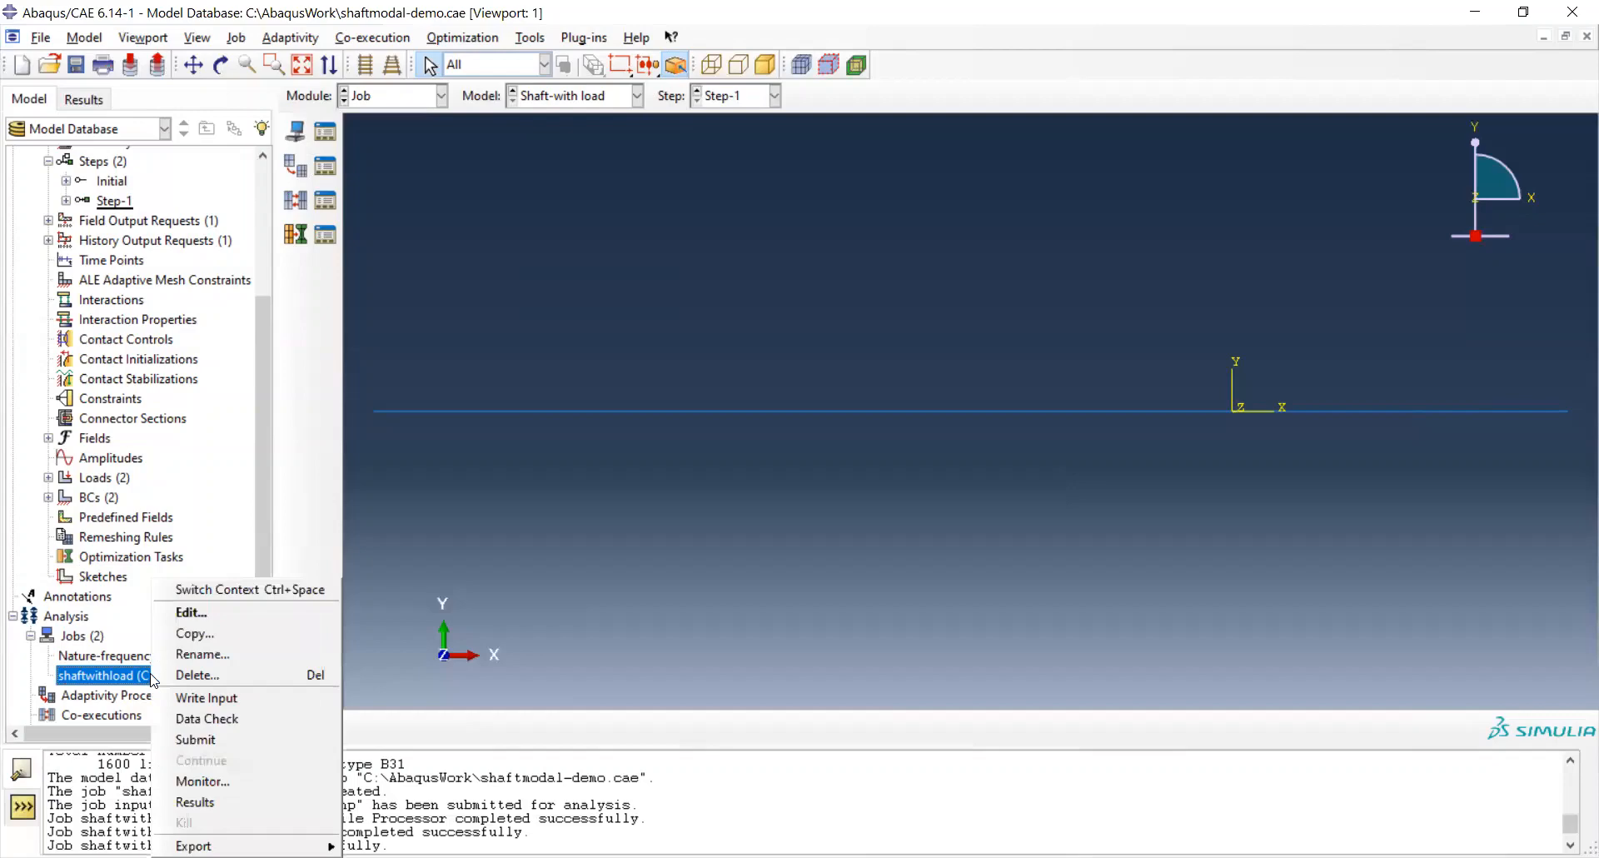
click(254, 806)
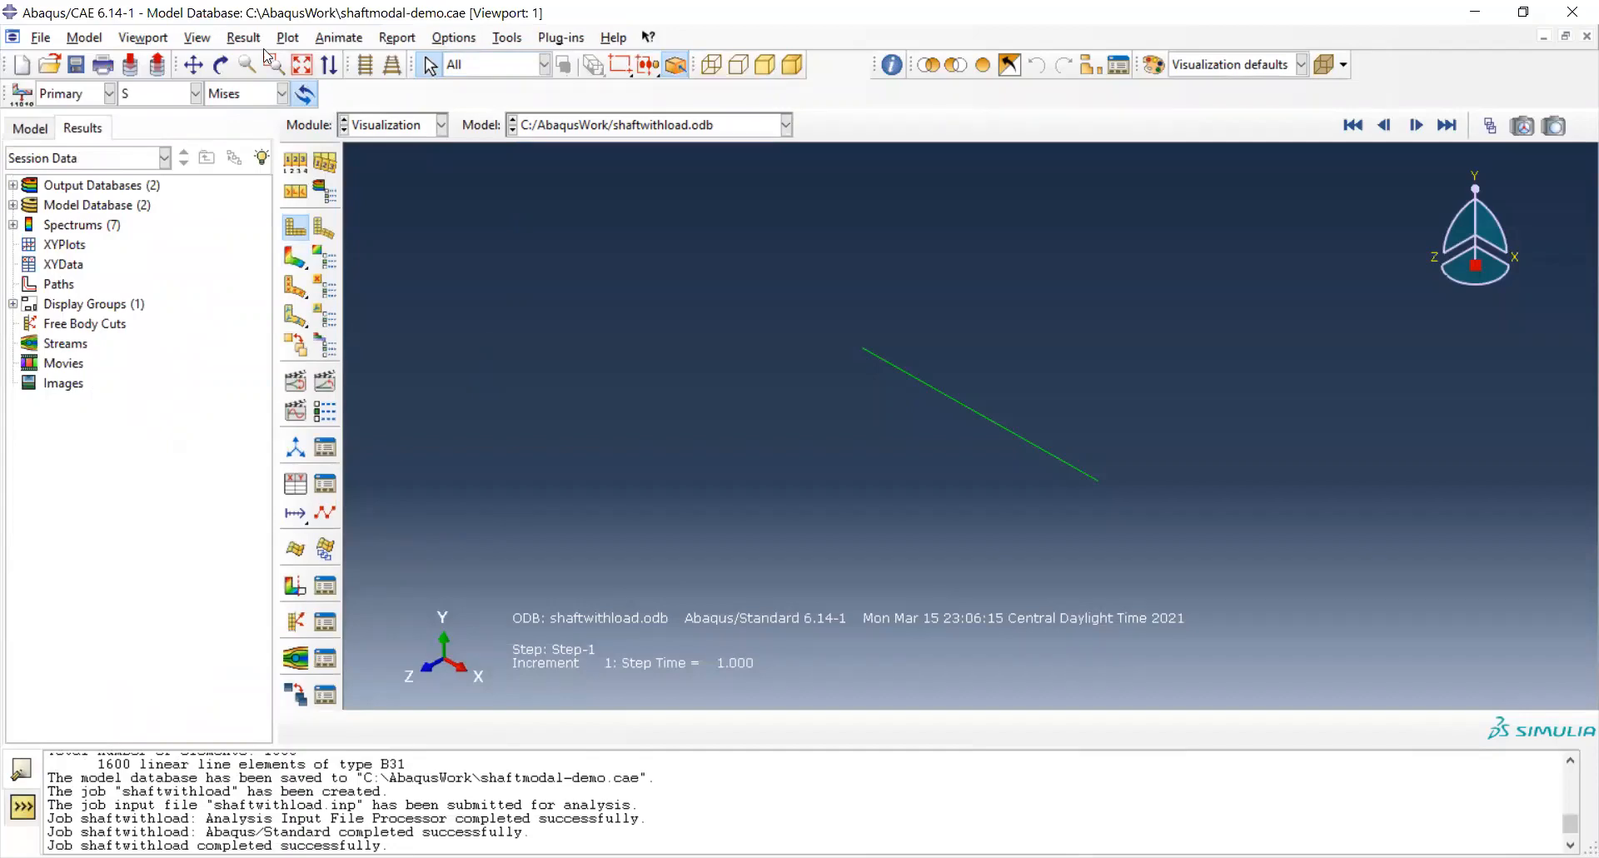
Show the Viewport and Views toolbars and dock both in the row with the field output controls.
click(197, 42)
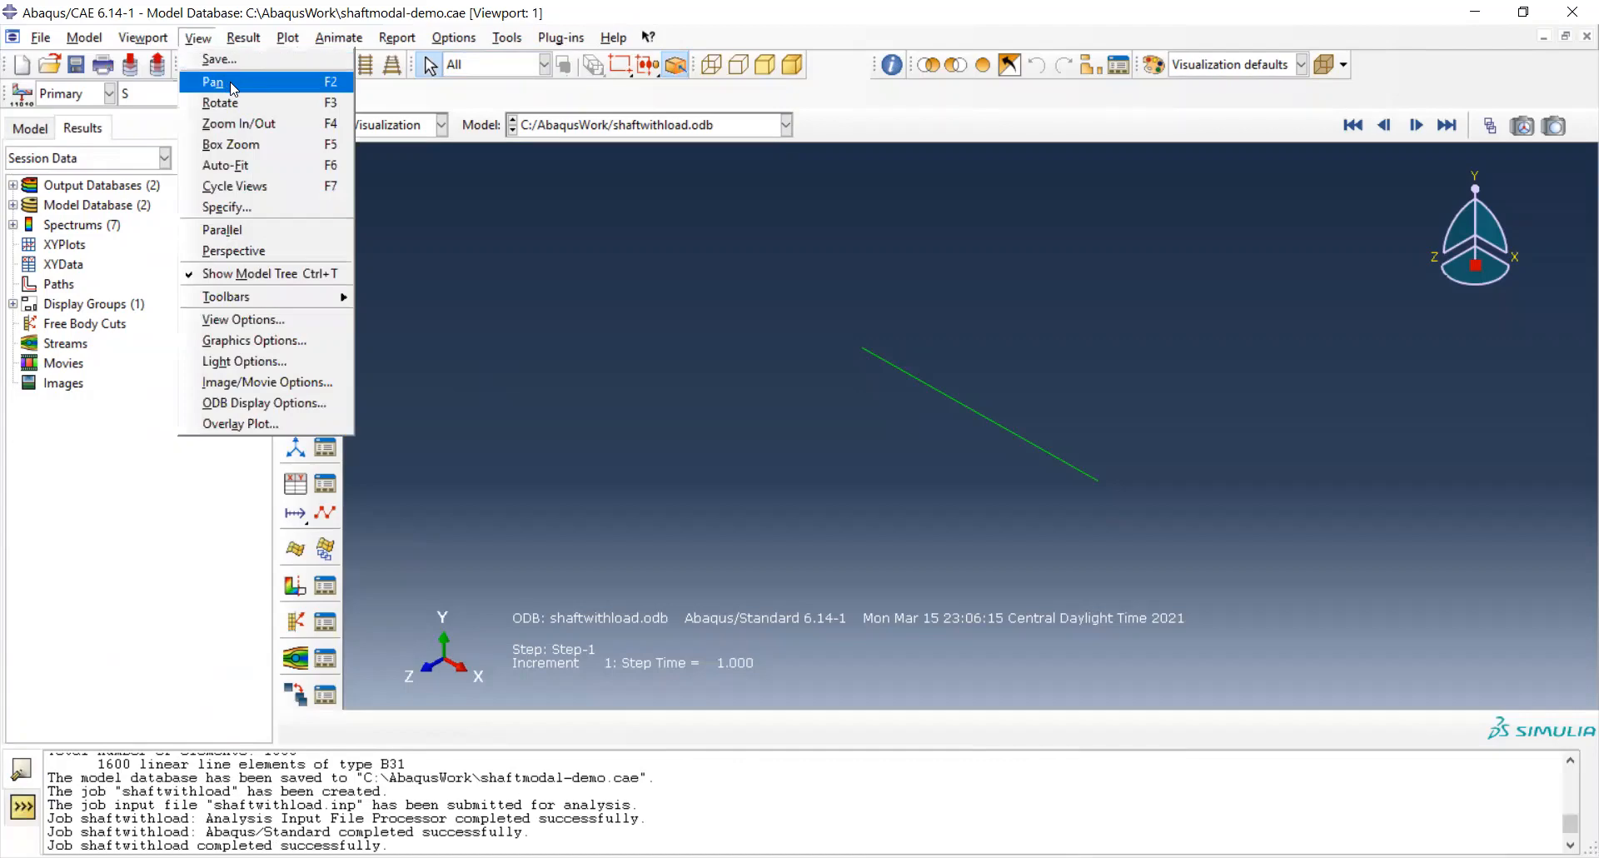
mouse_move(321, 306)
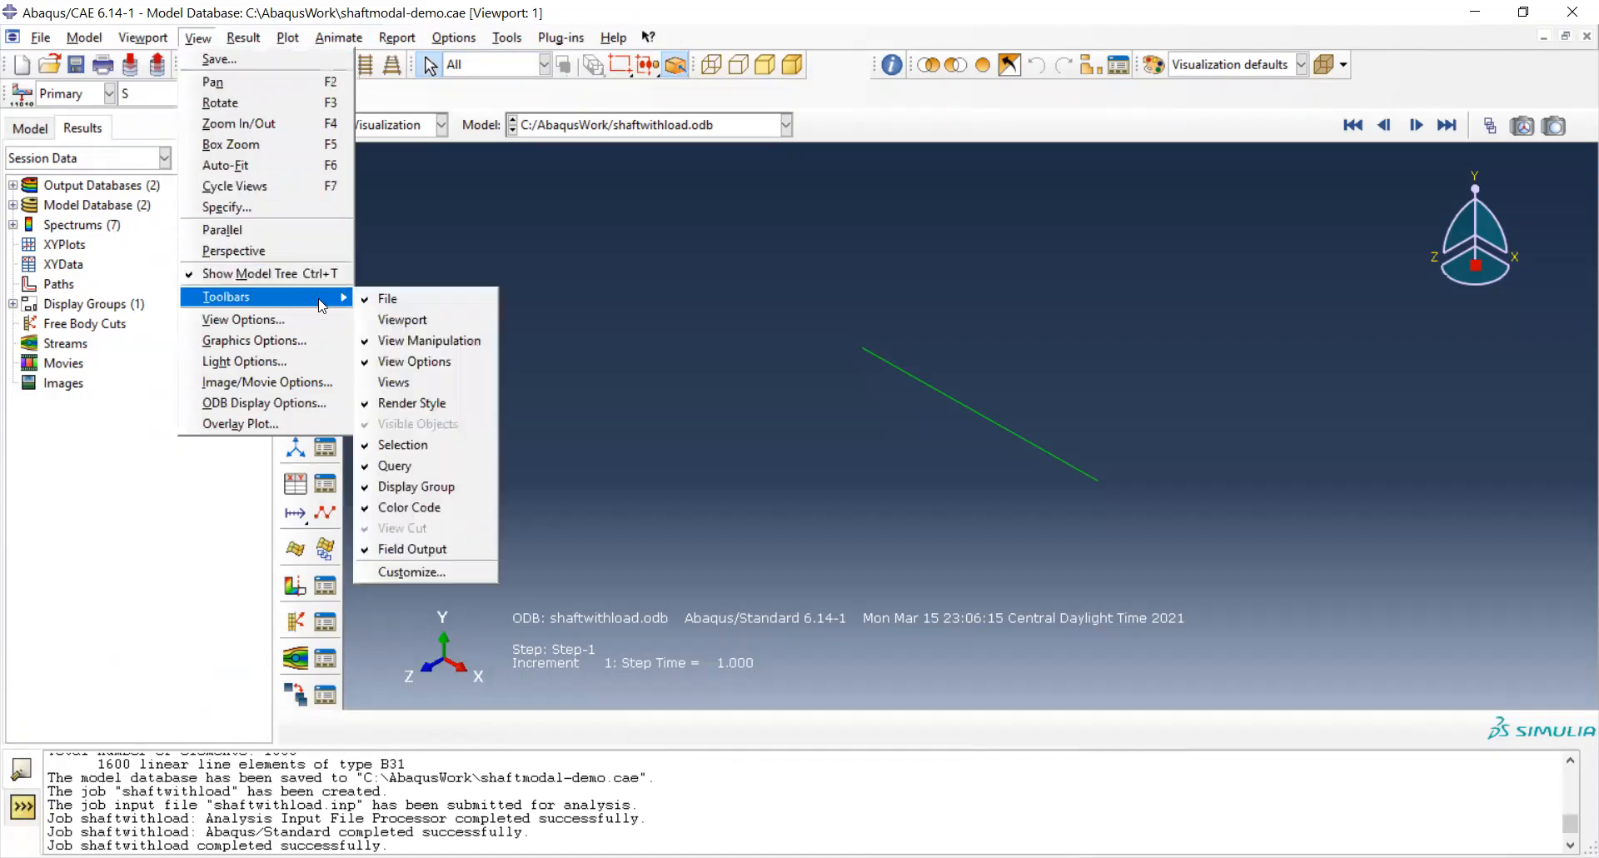
click(408, 320)
drag(823, 230, 858, 85)
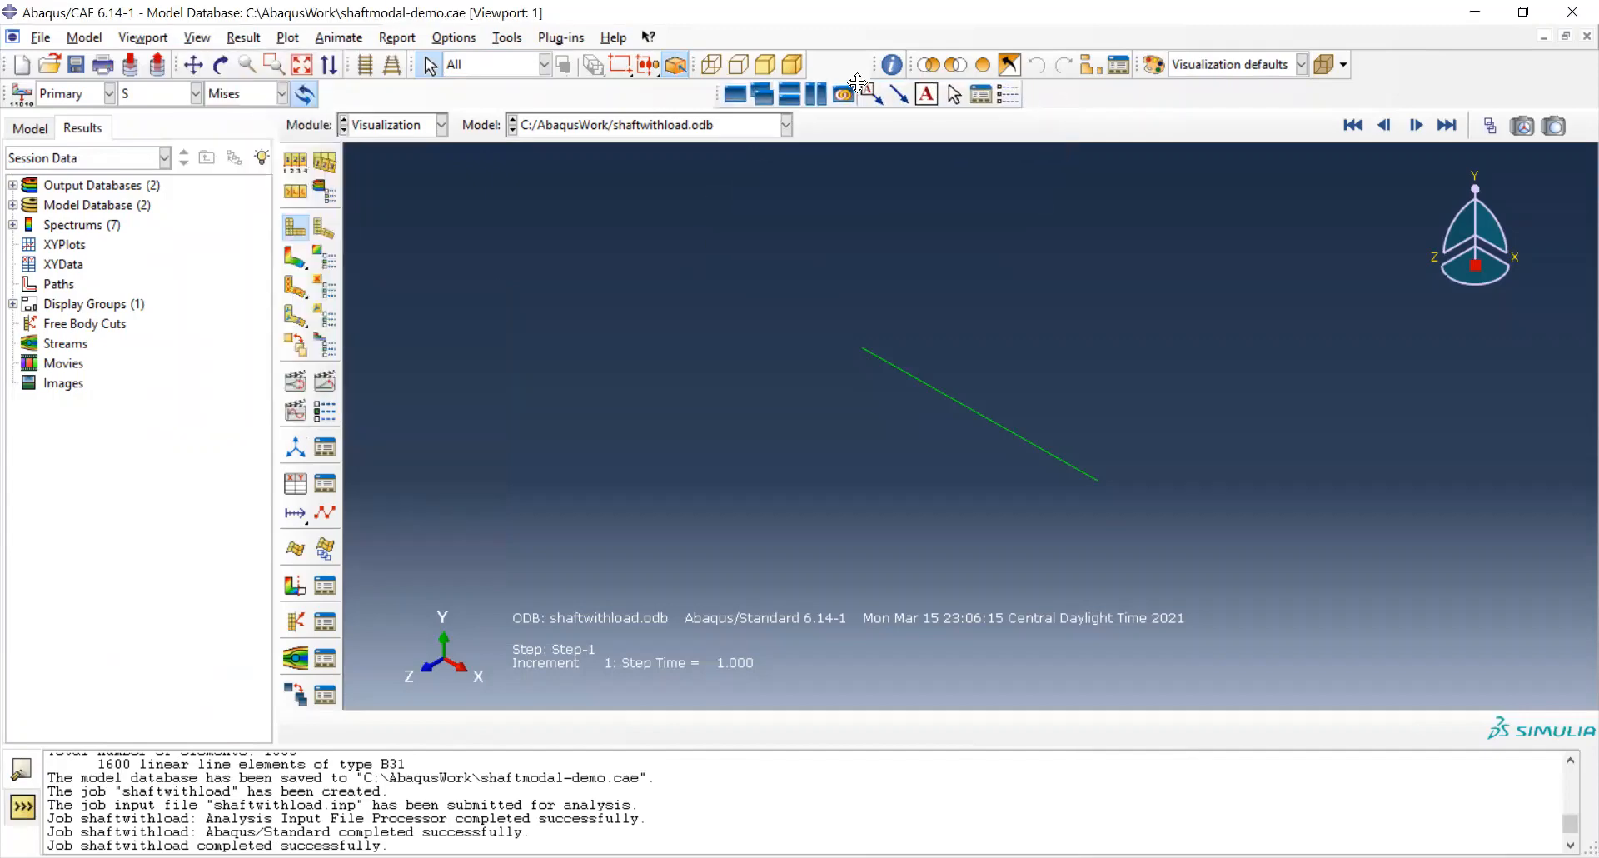
click(197, 37)
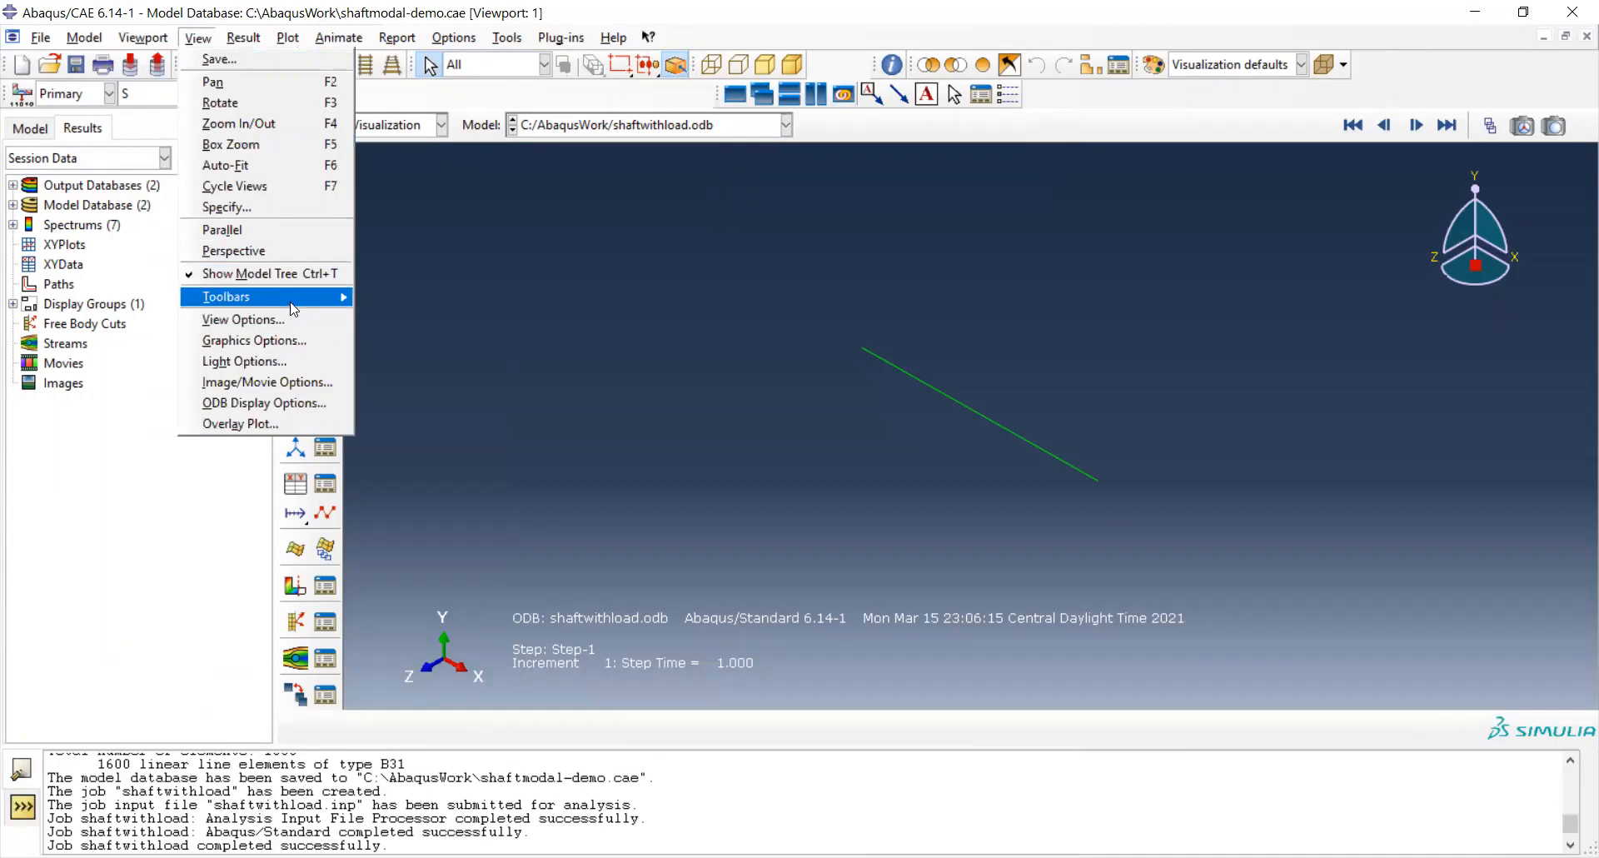
mouse_move(293, 308)
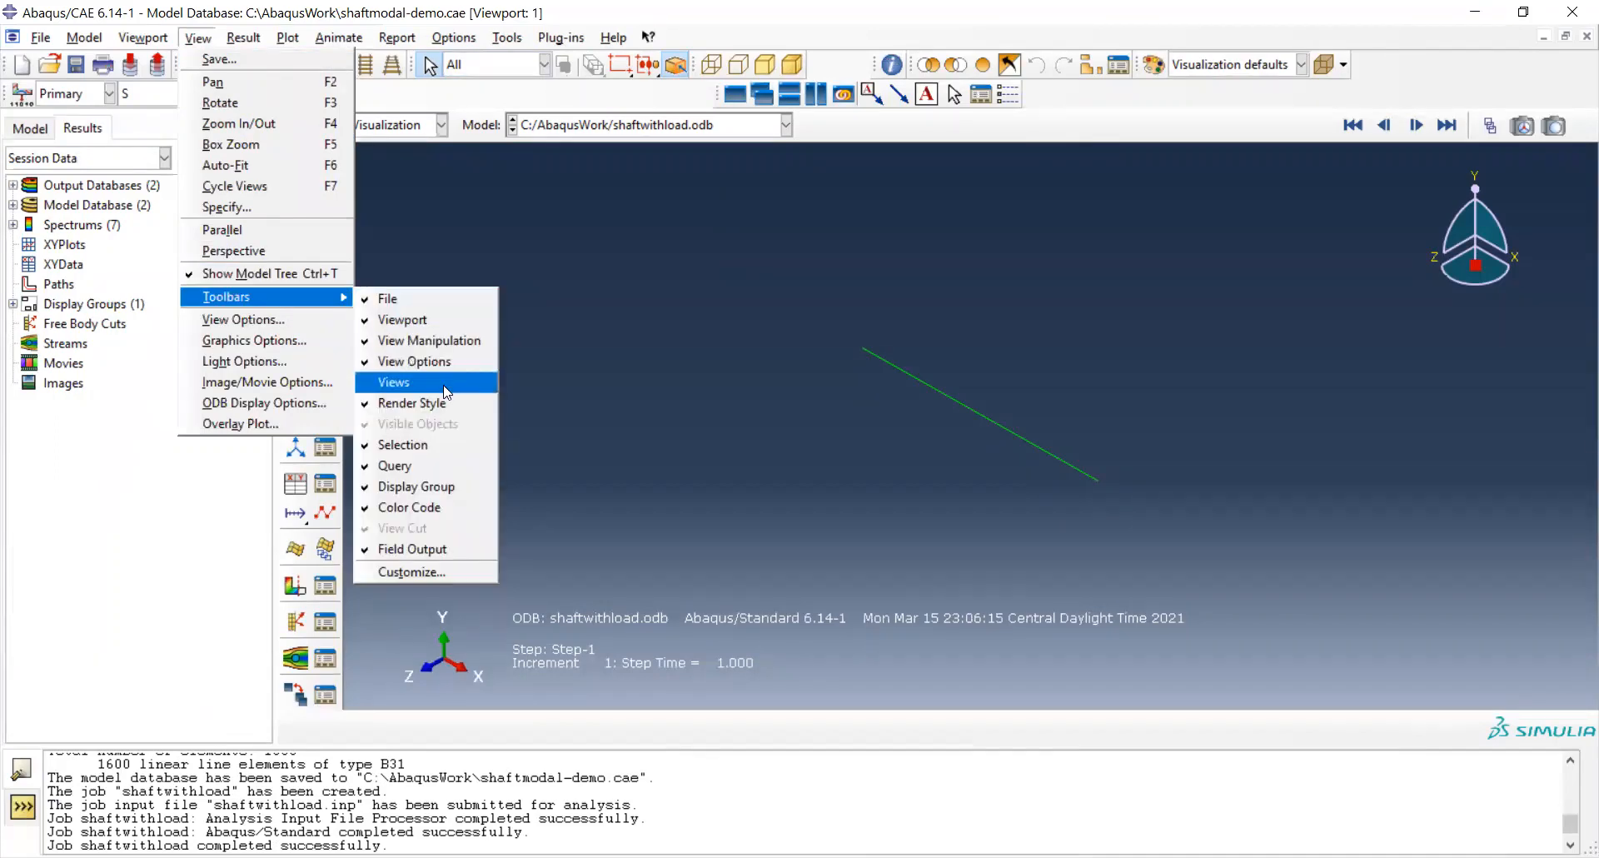
click(446, 391)
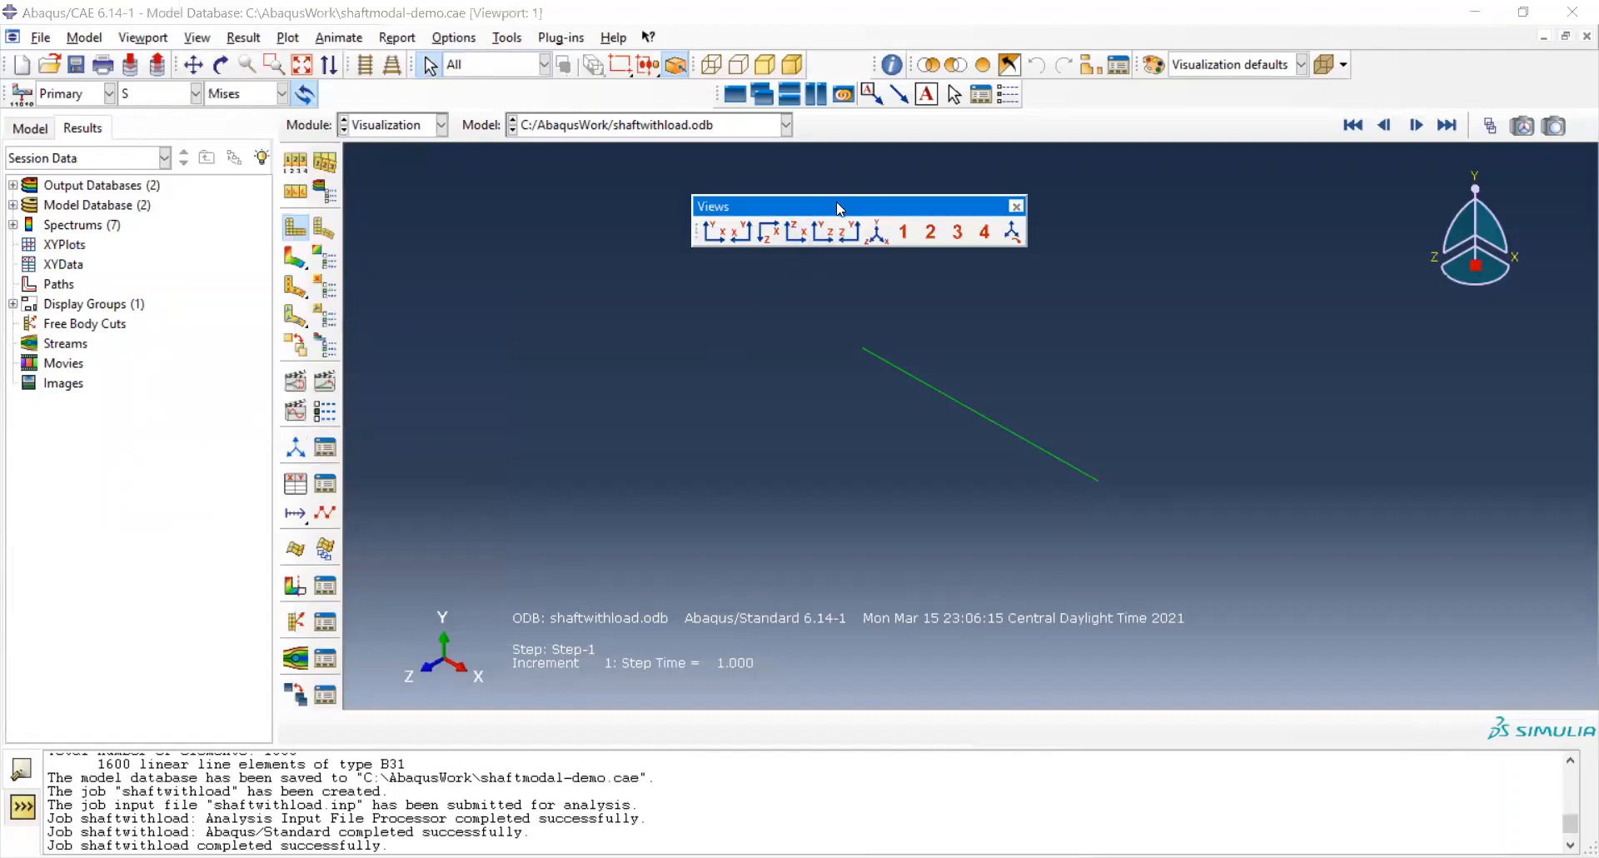
drag(830, 198, 1141, 79)
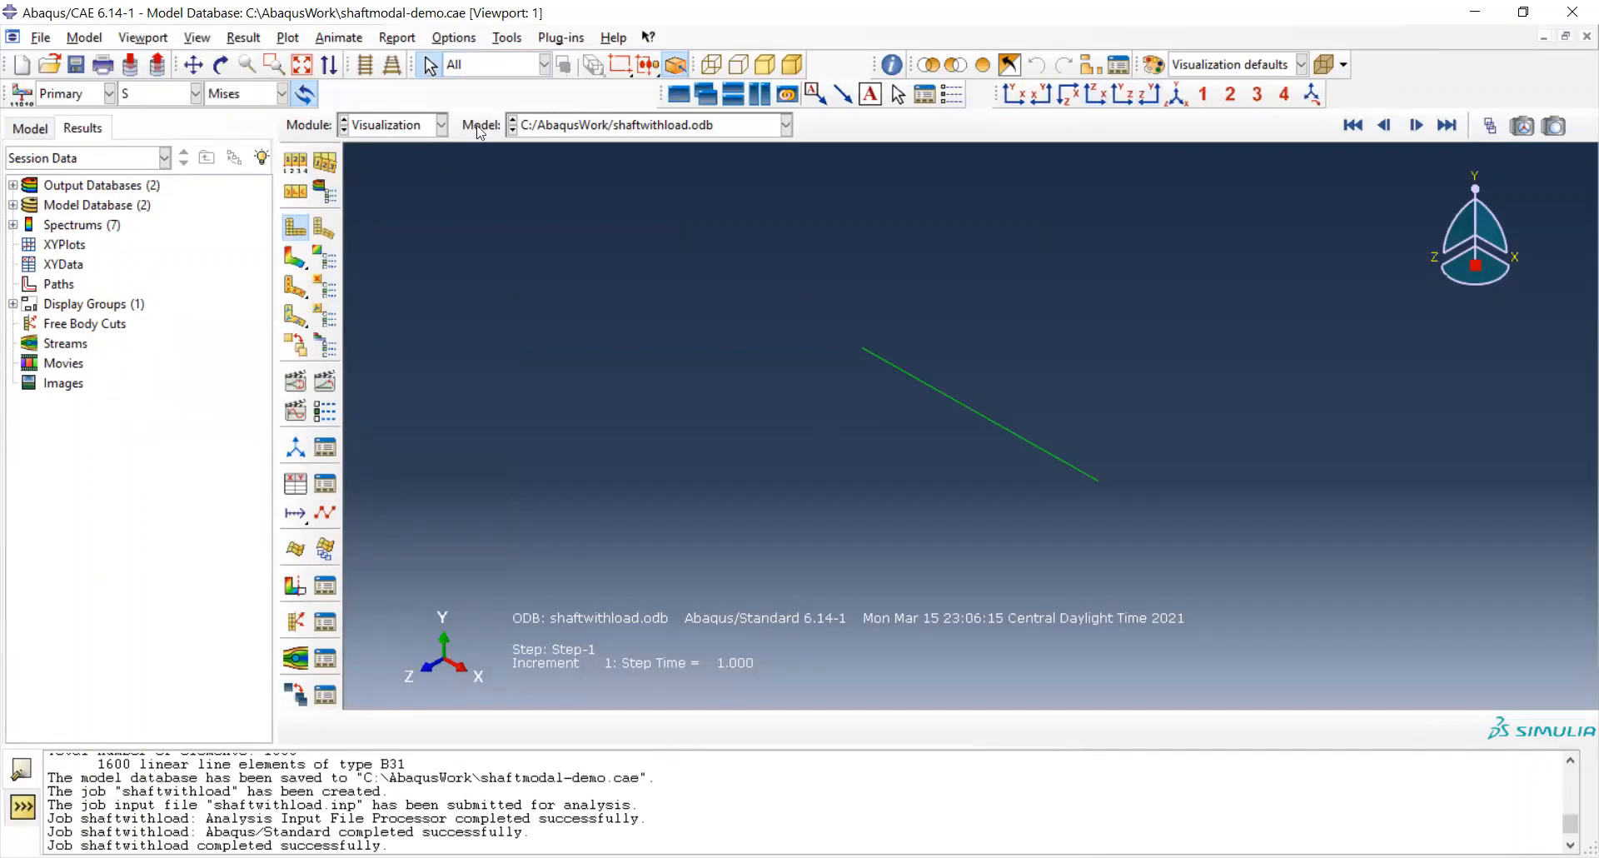
Display the assembly of the Shaft-with load model in the front XY view.
click(1016, 100)
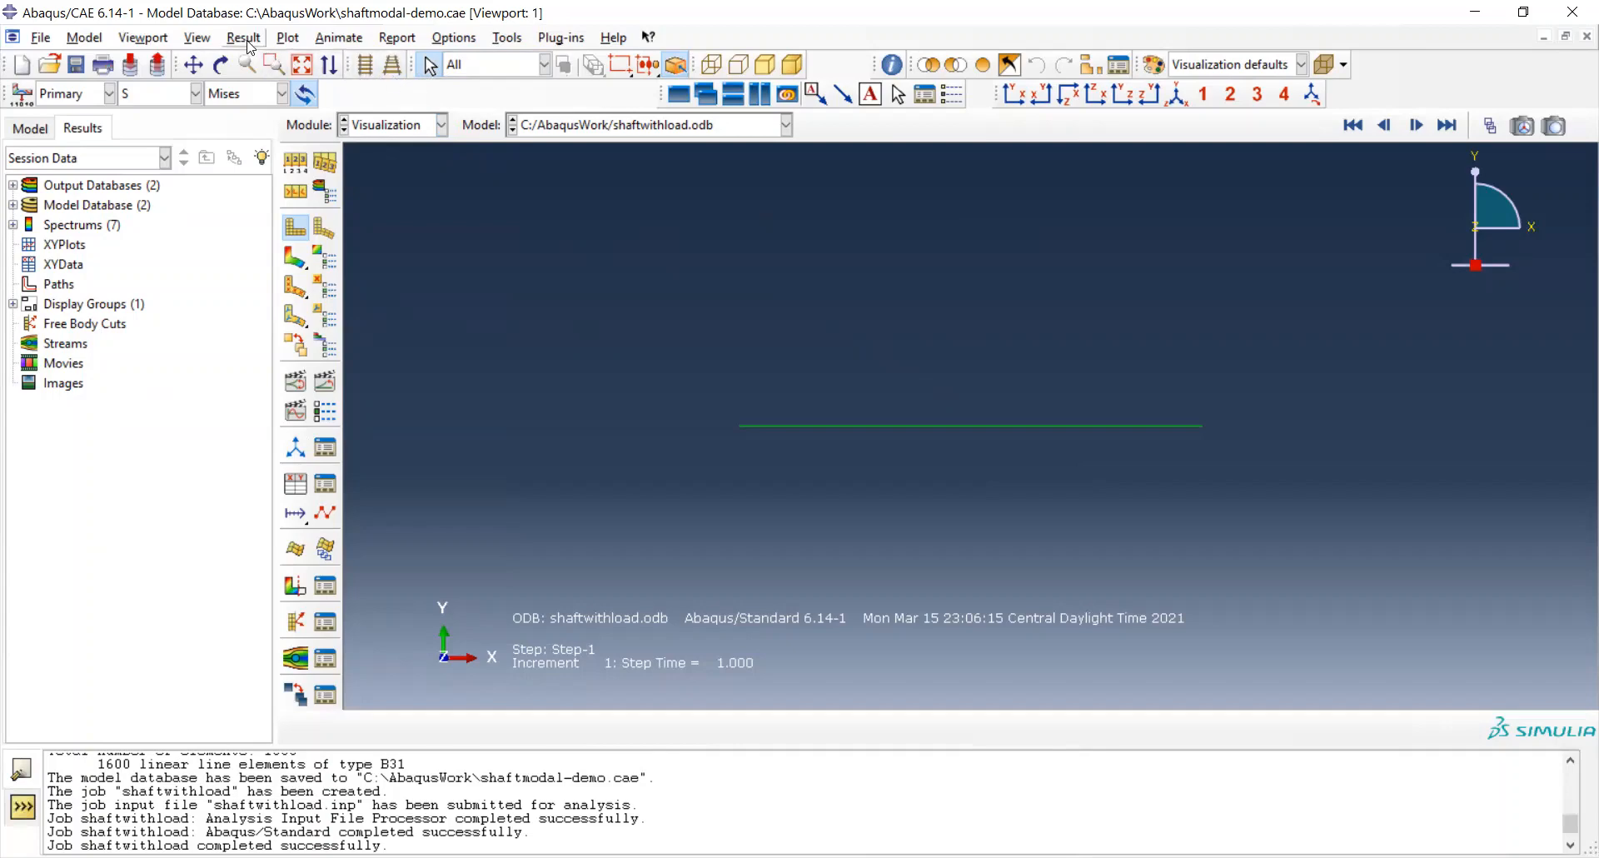
click(33, 130)
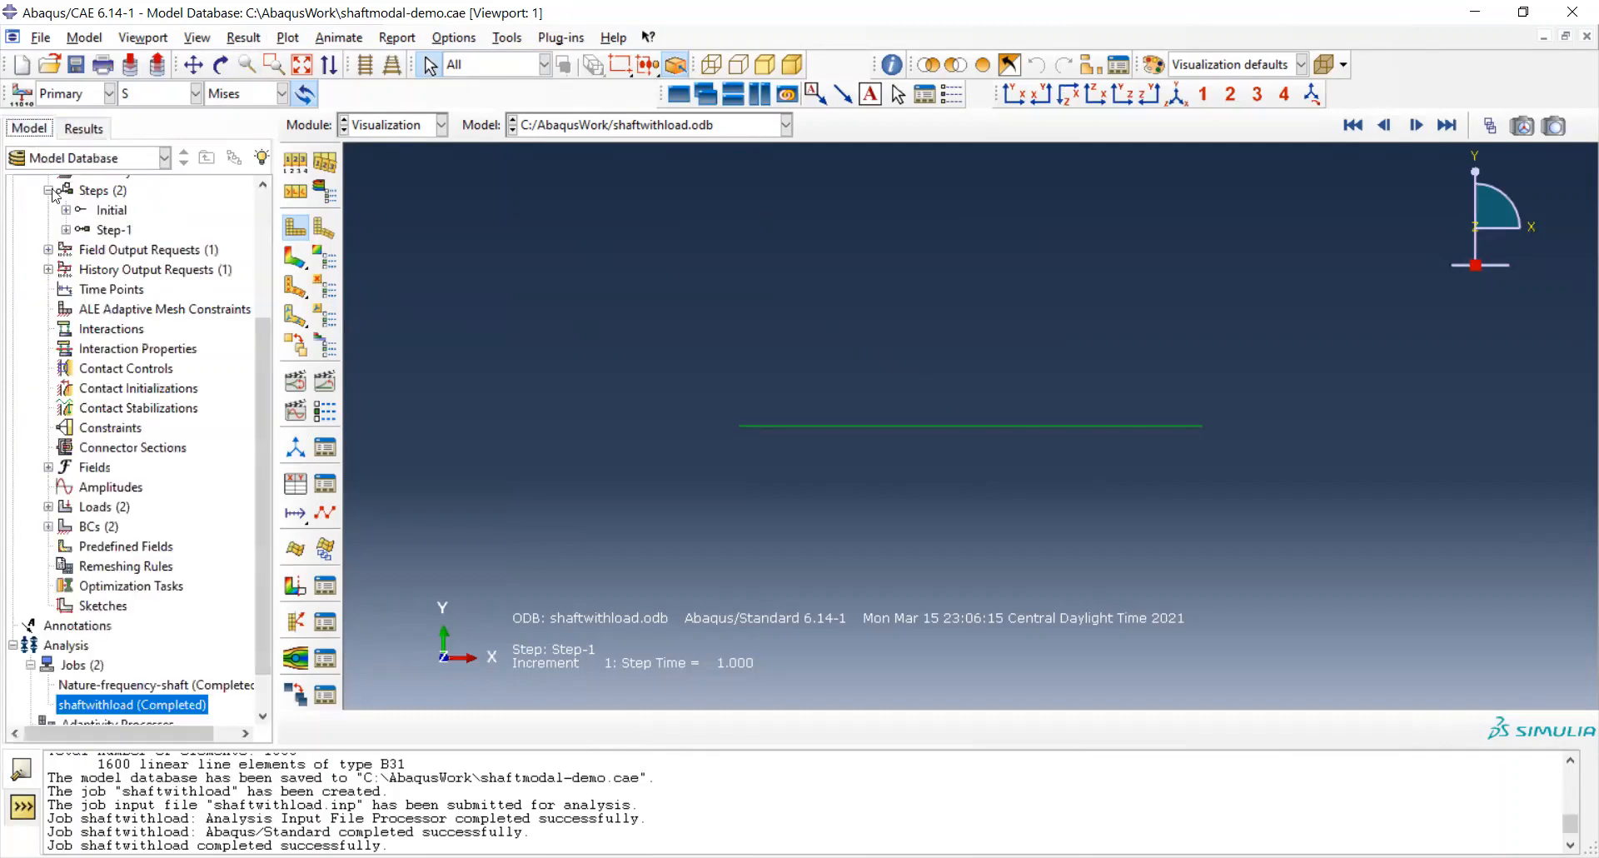
scroll(114, 346, up, 1)
scroll(113, 347, up, 2)
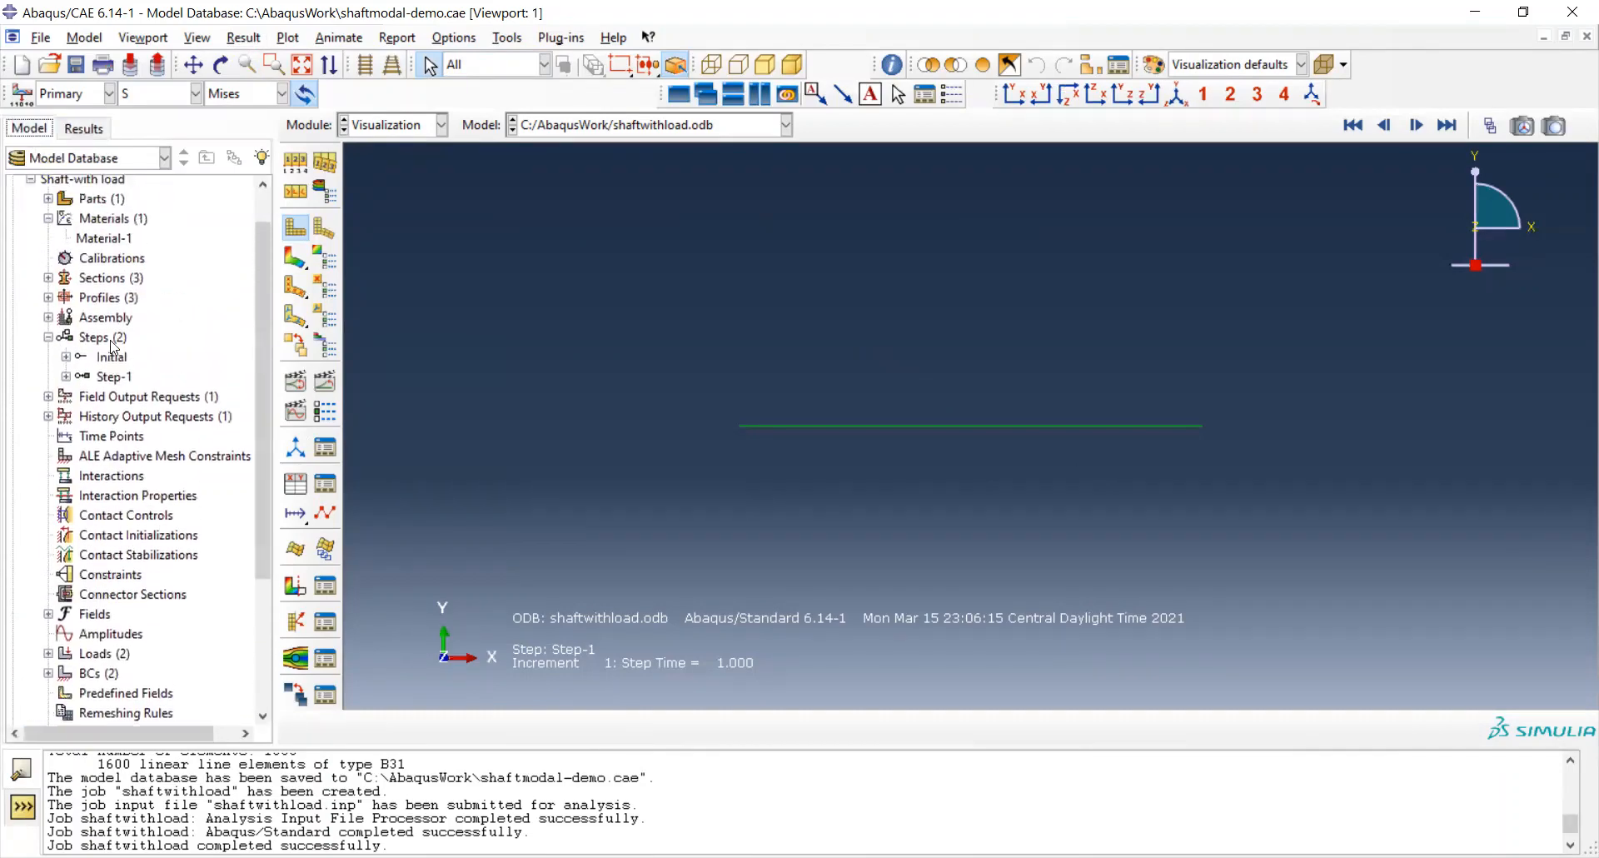
click(48, 348)
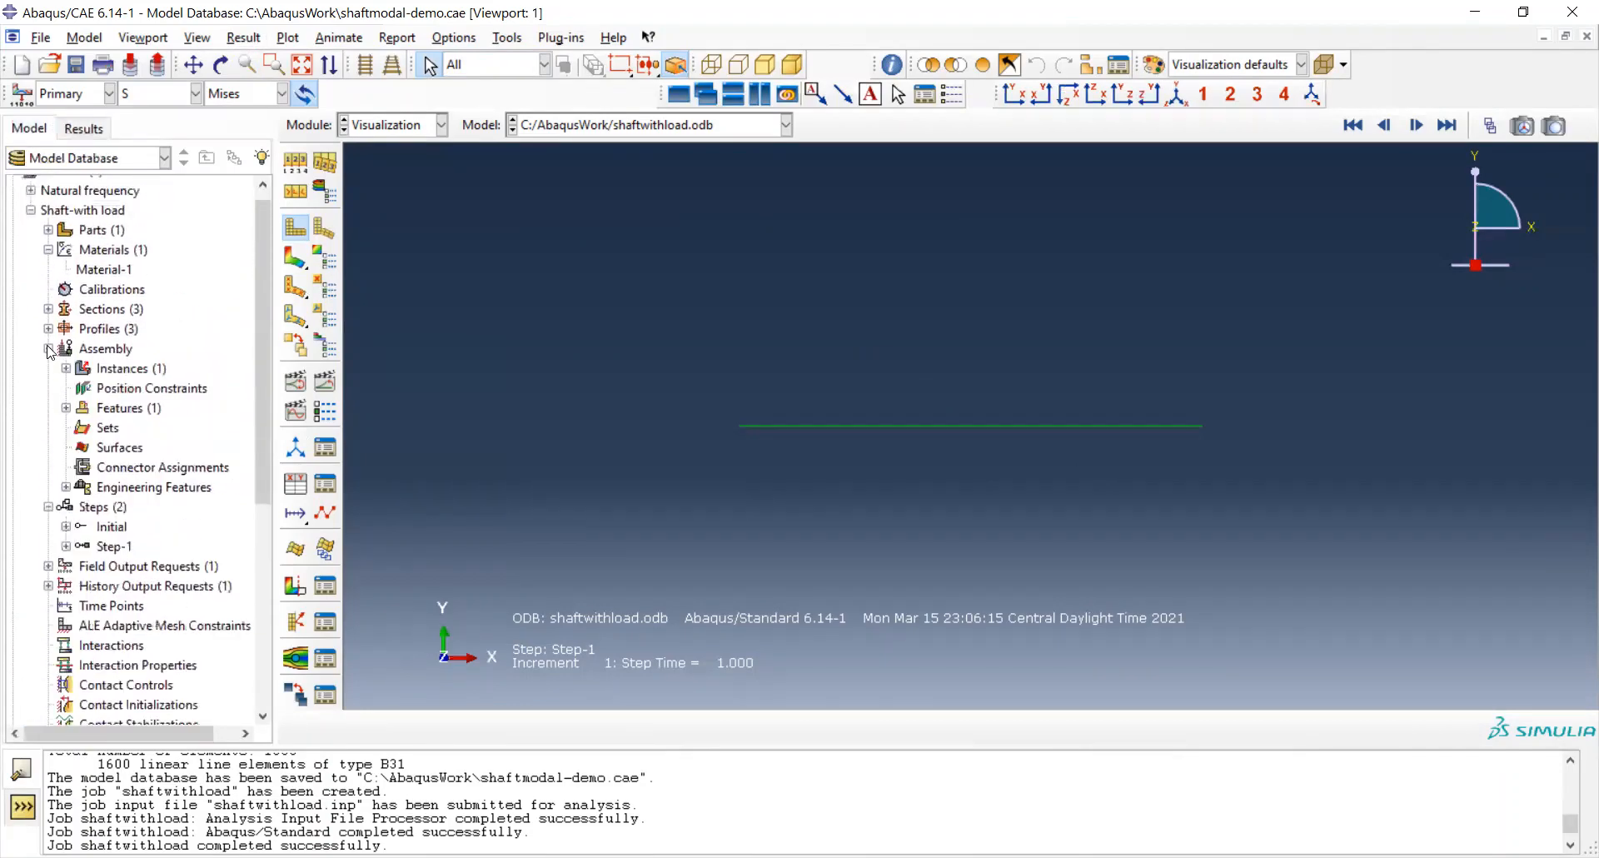
double_click(103, 369)
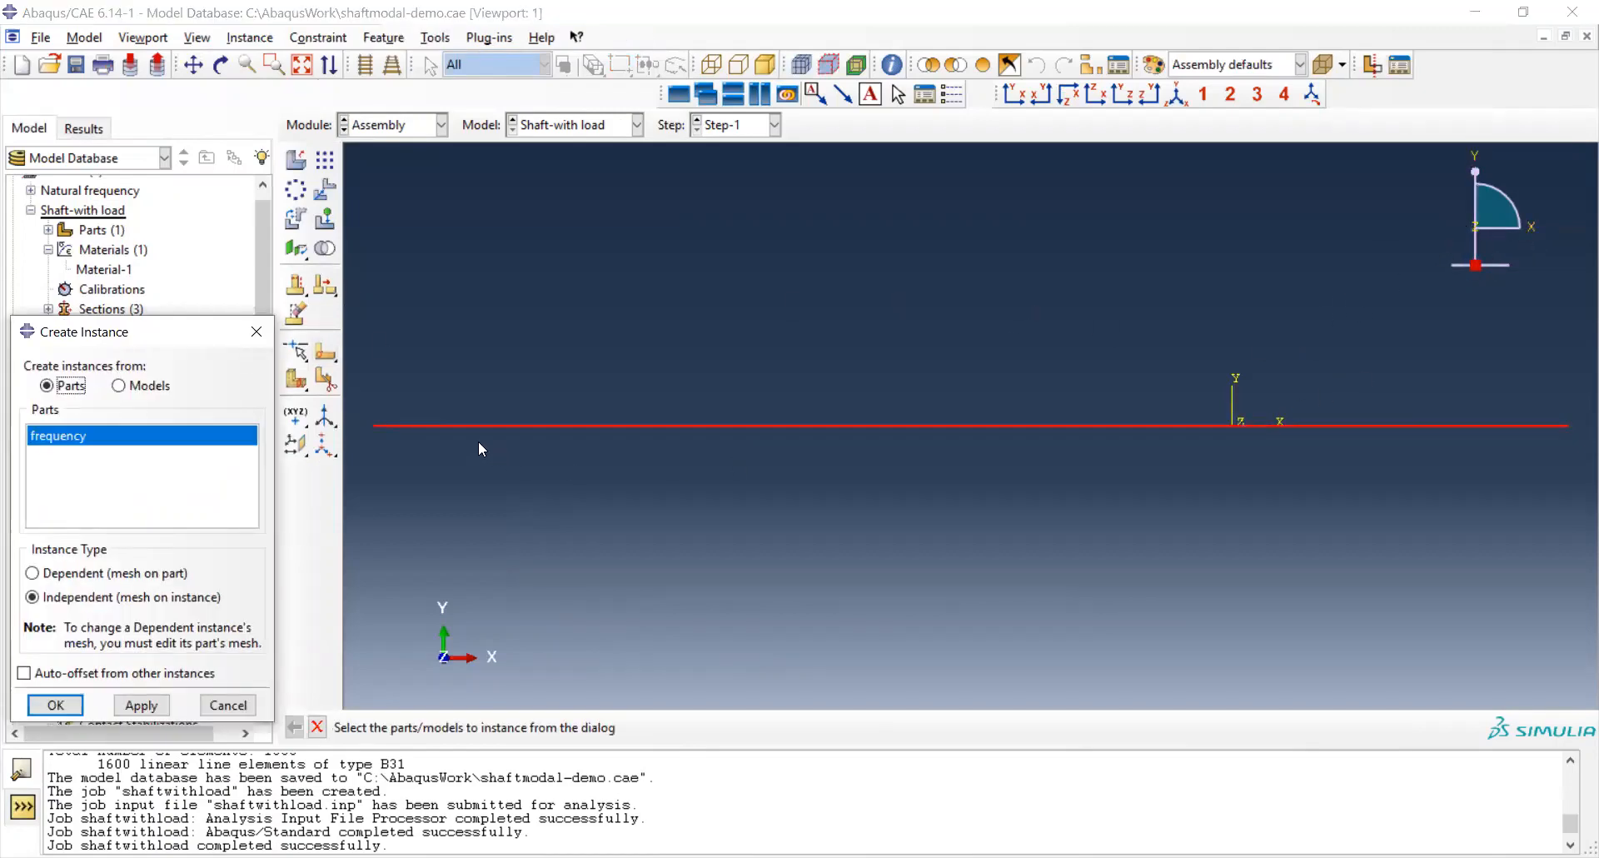
click(255, 335)
scroll(202, 629, down, 8)
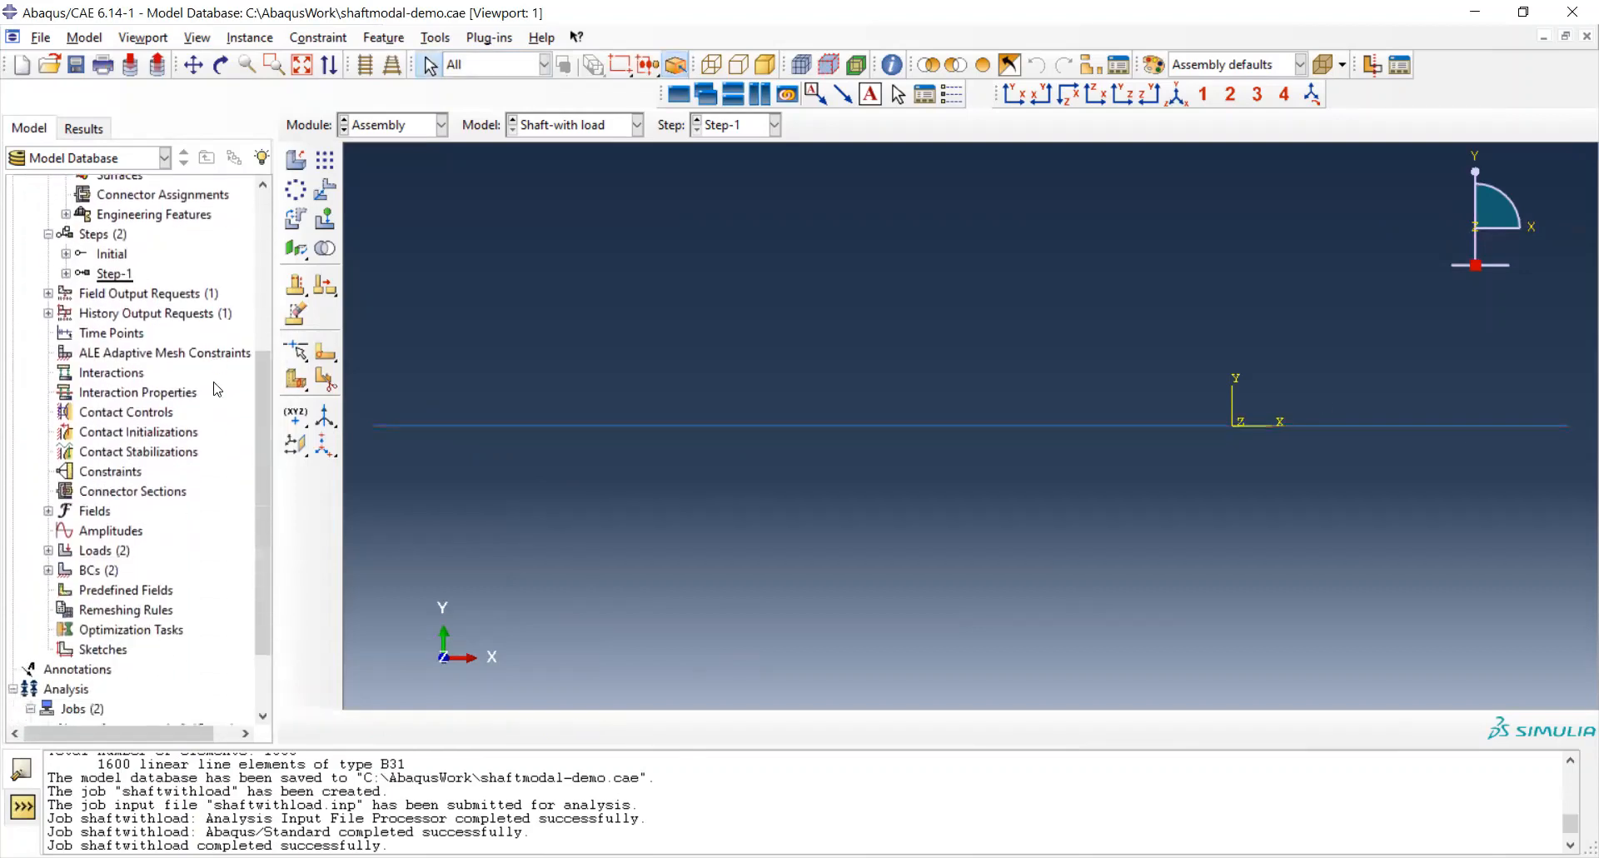
Reopen the results of the shaftwithload job and display shaftwithload.odb in the viewport.
click(119, 657)
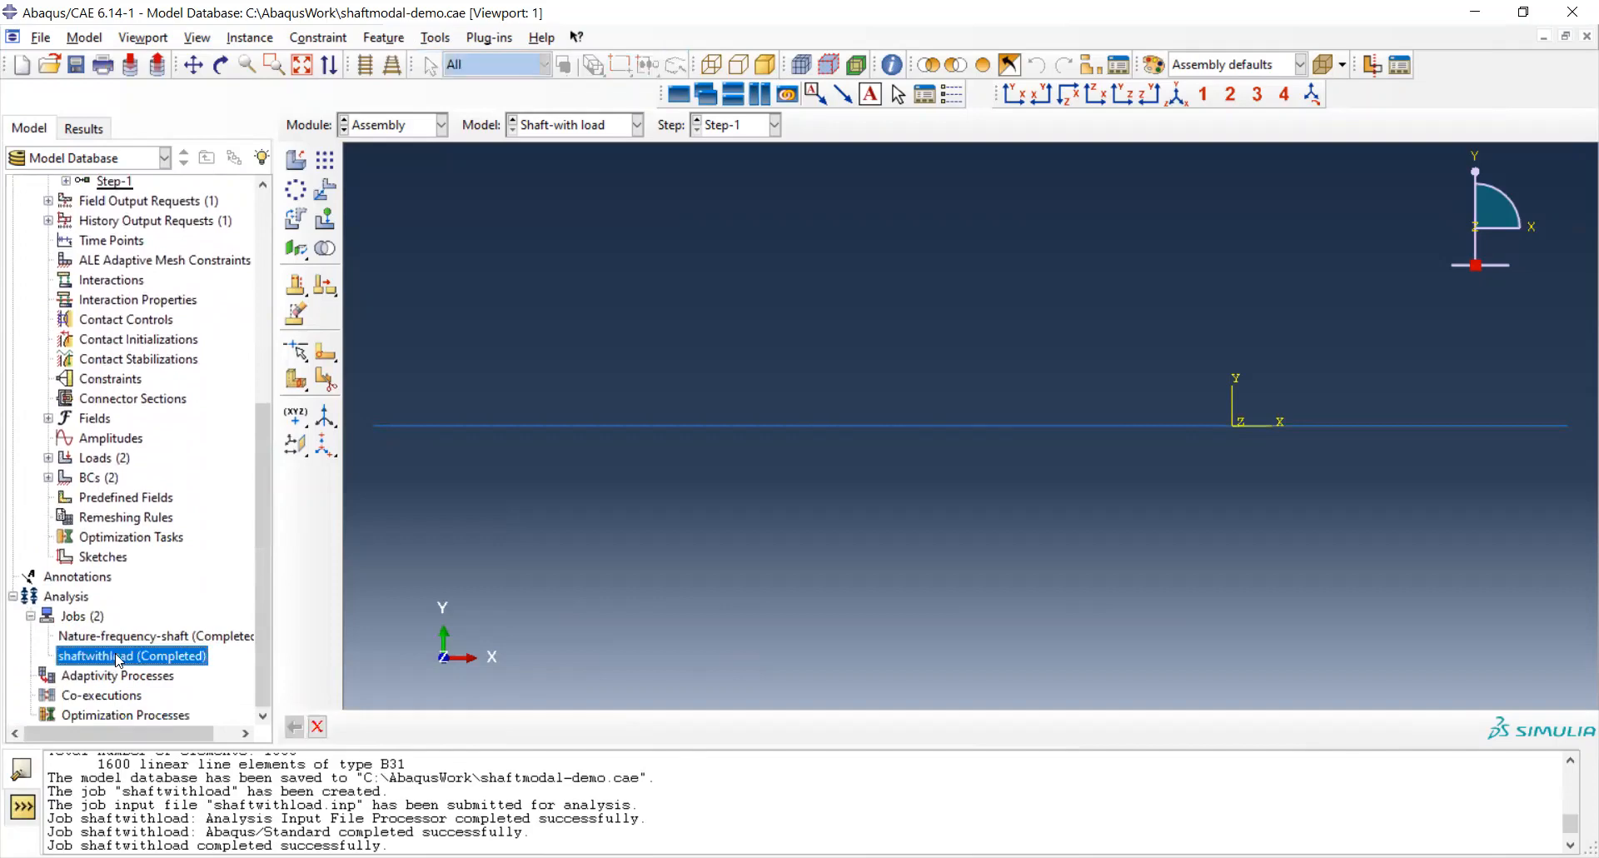
right_click(119, 658)
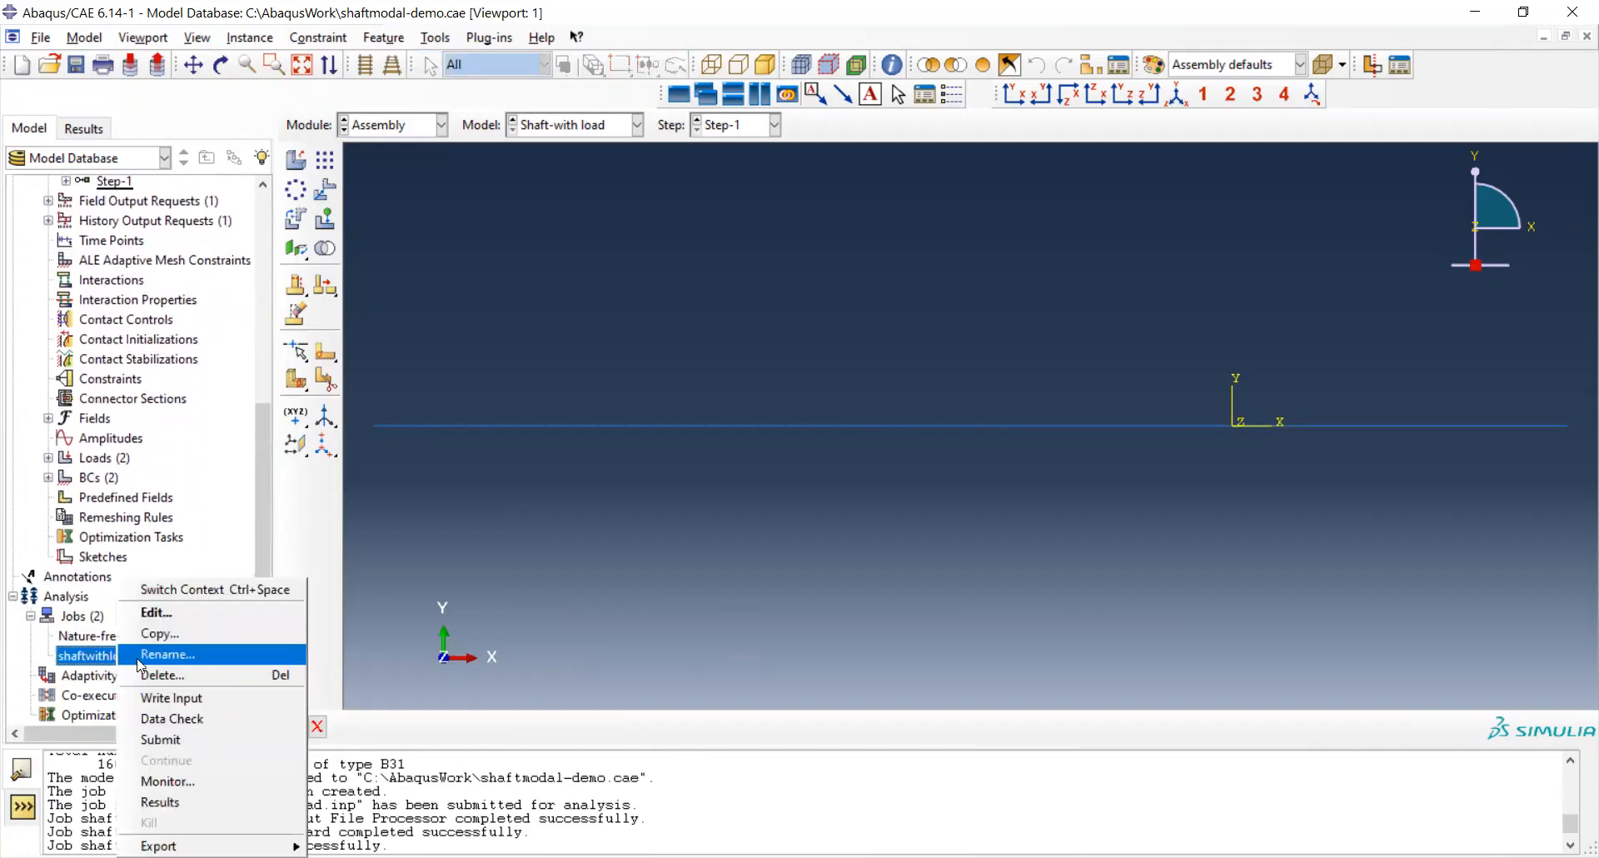
click(225, 801)
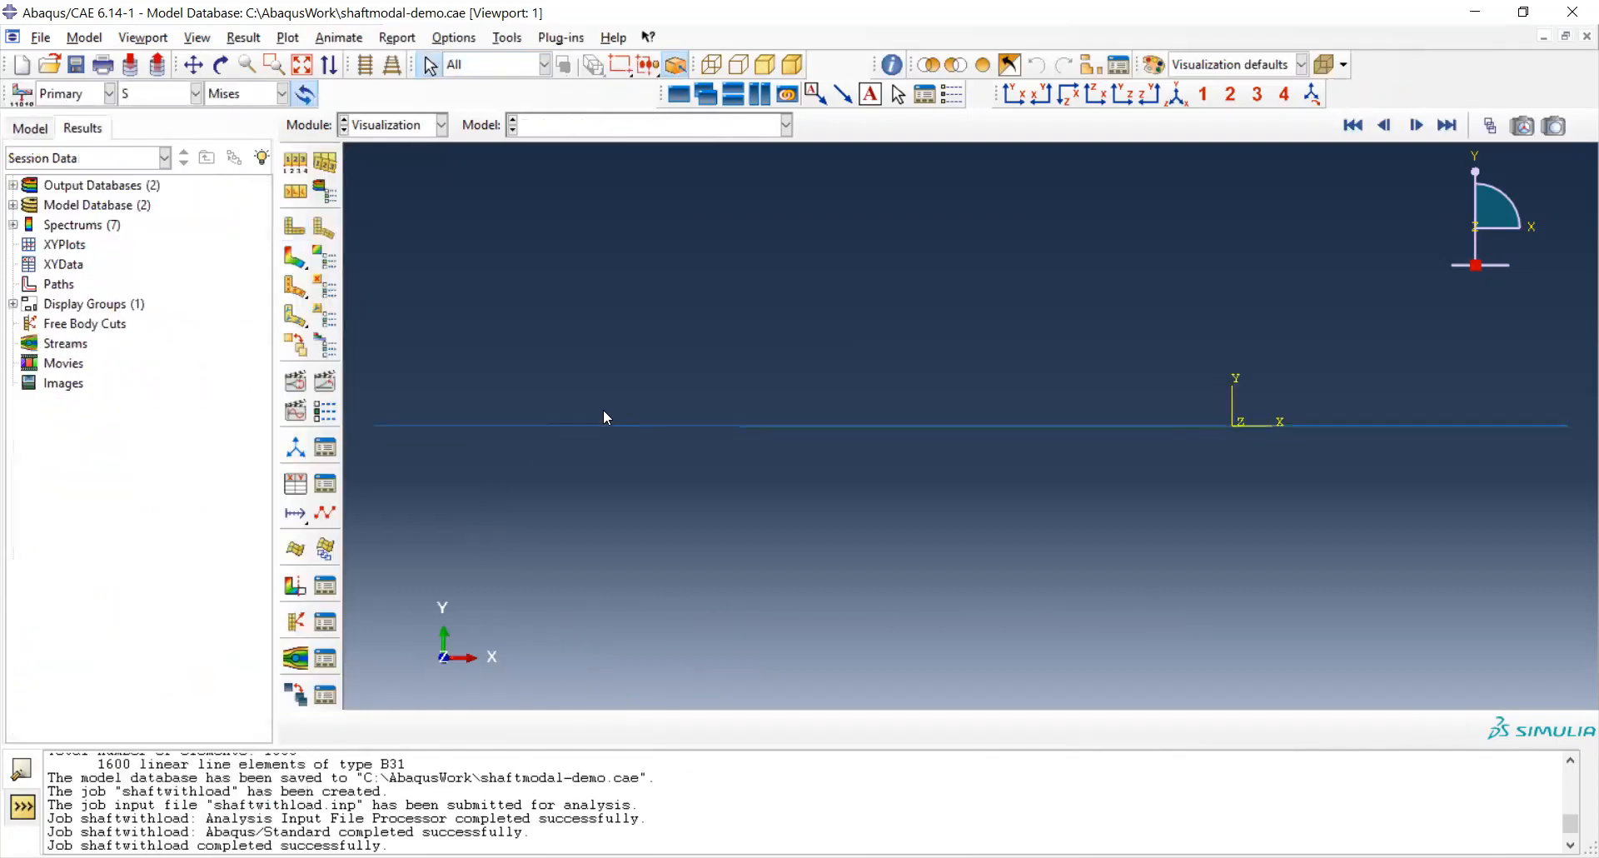
click(785, 126)
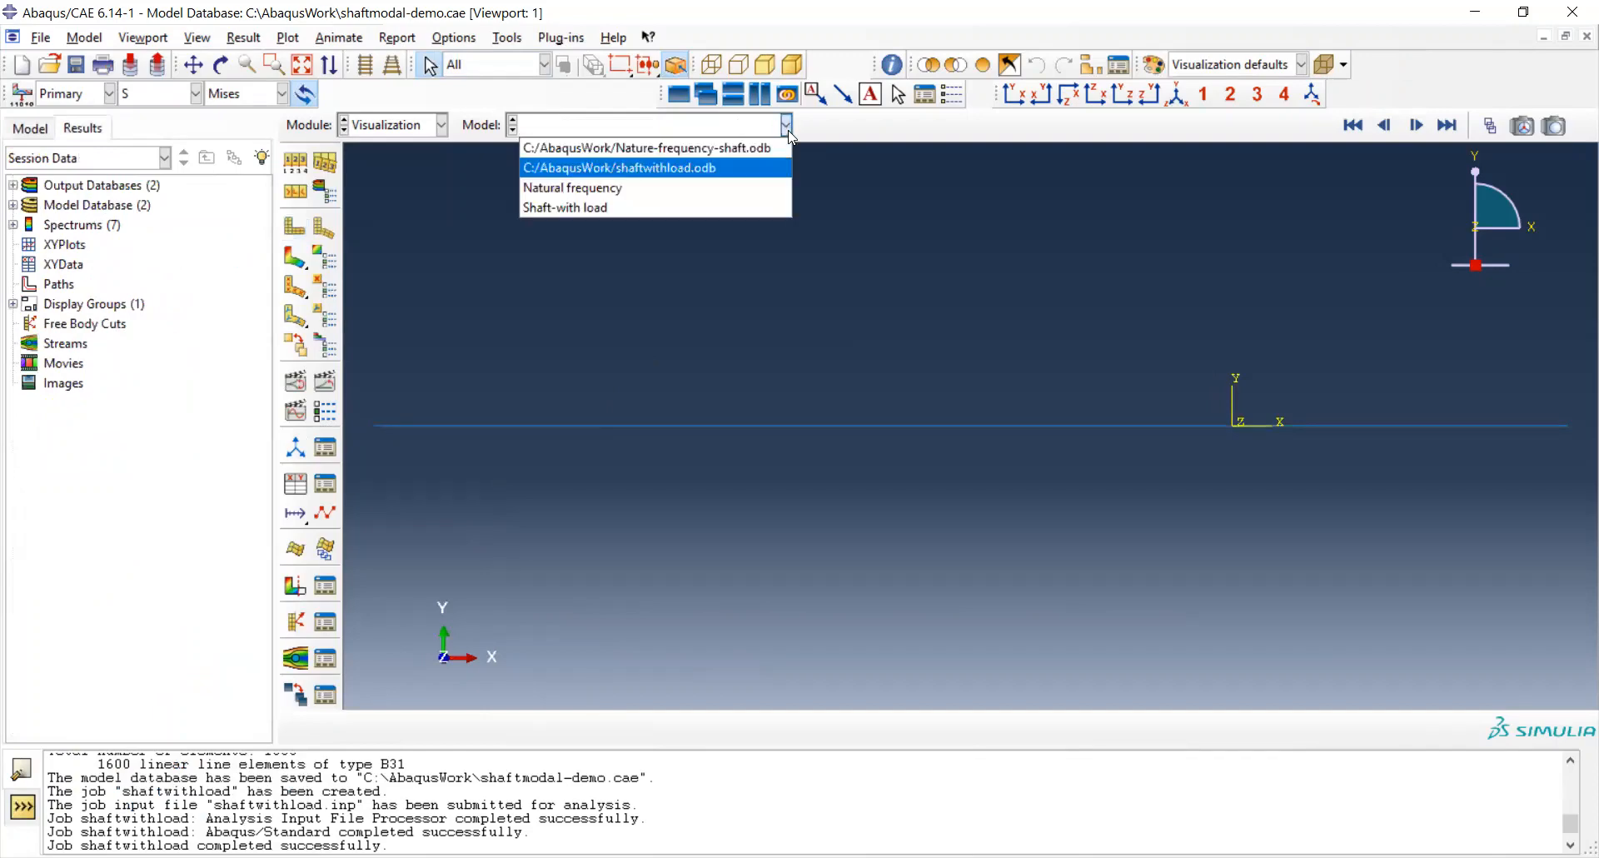
click(760, 168)
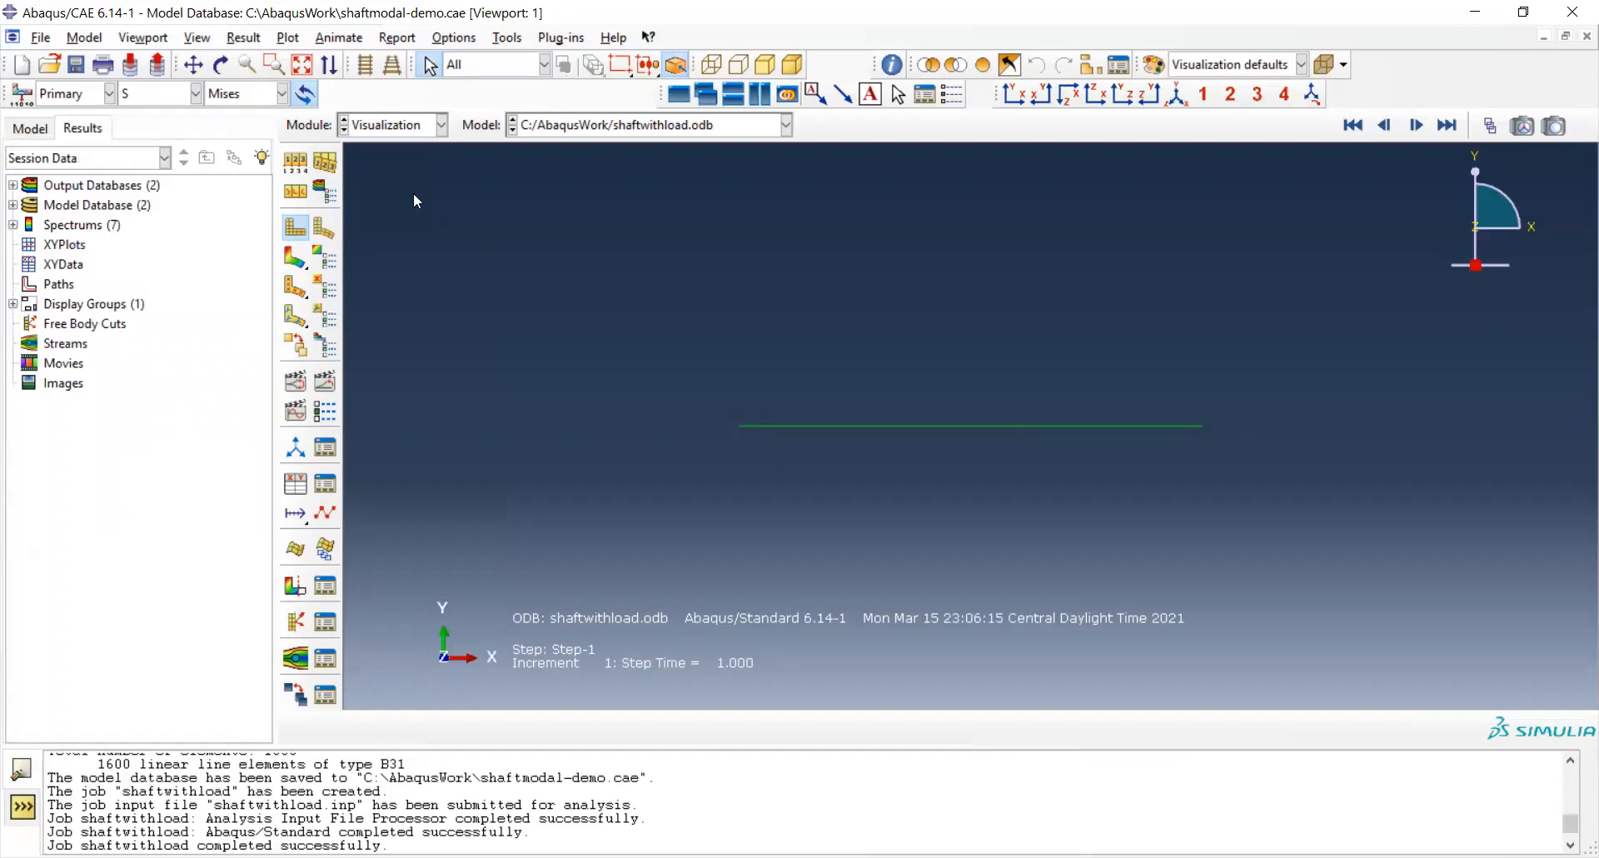
Plot the Mises stress contours on the deformed shaft with a uniform deformation scale factor of 10.
click(298, 261)
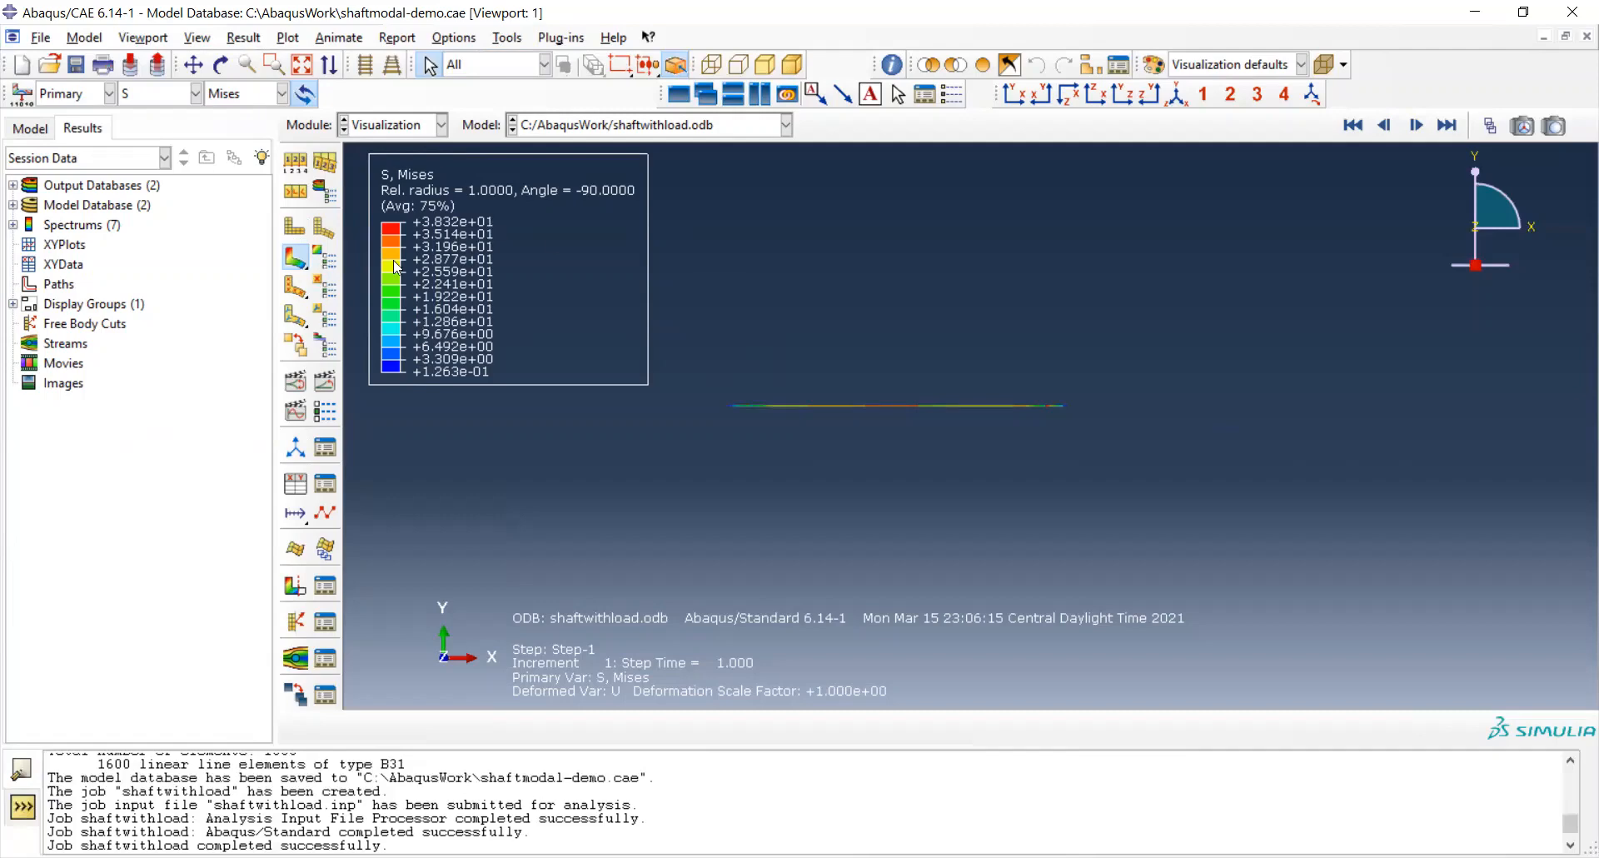
click(507, 38)
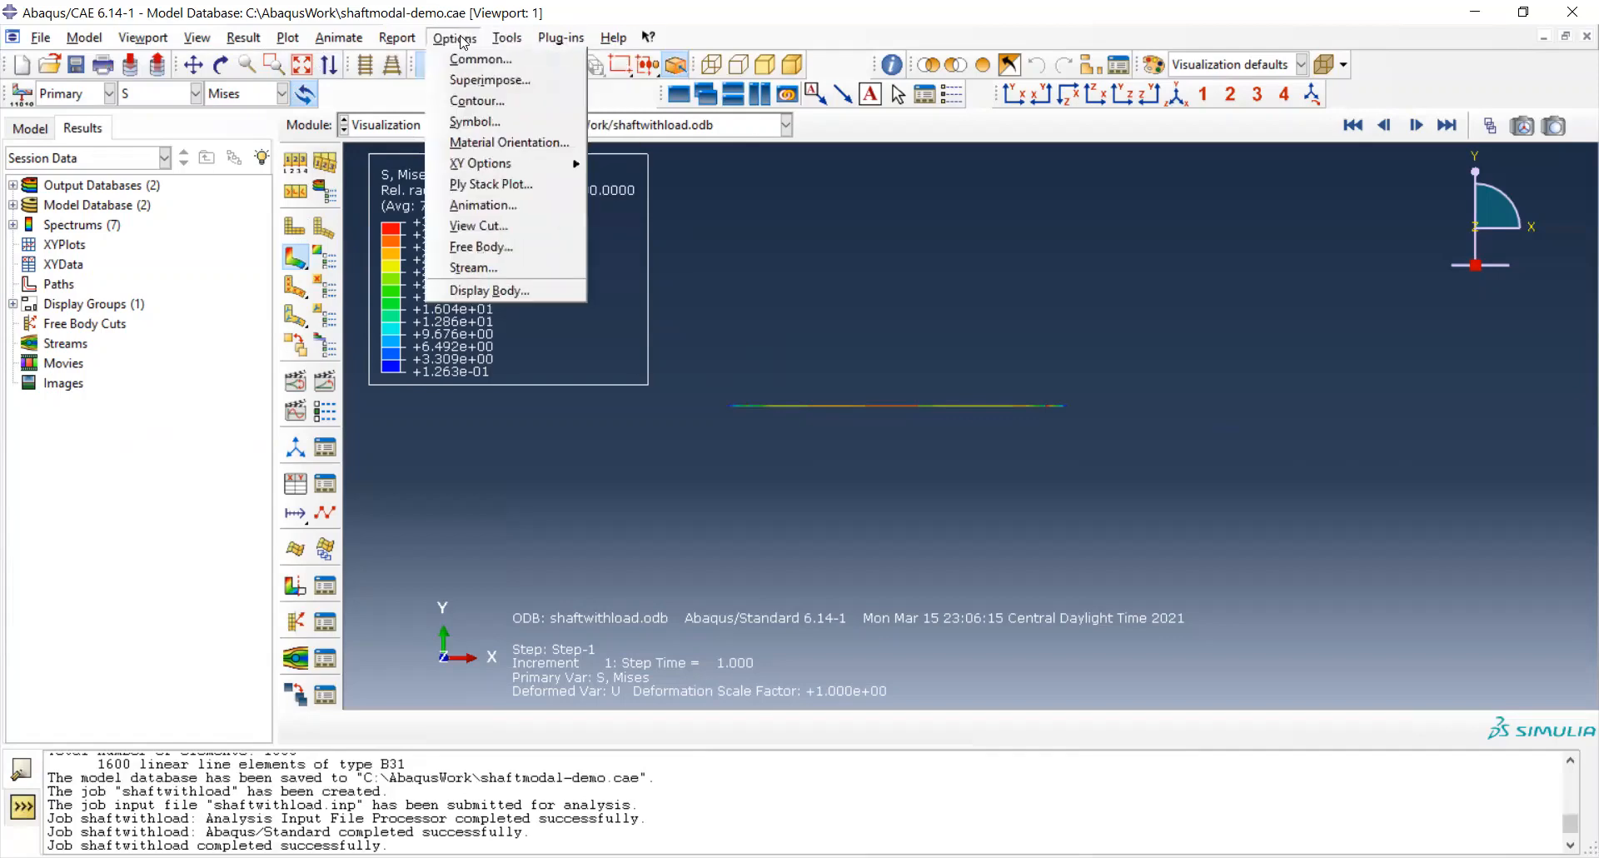
click(479, 59)
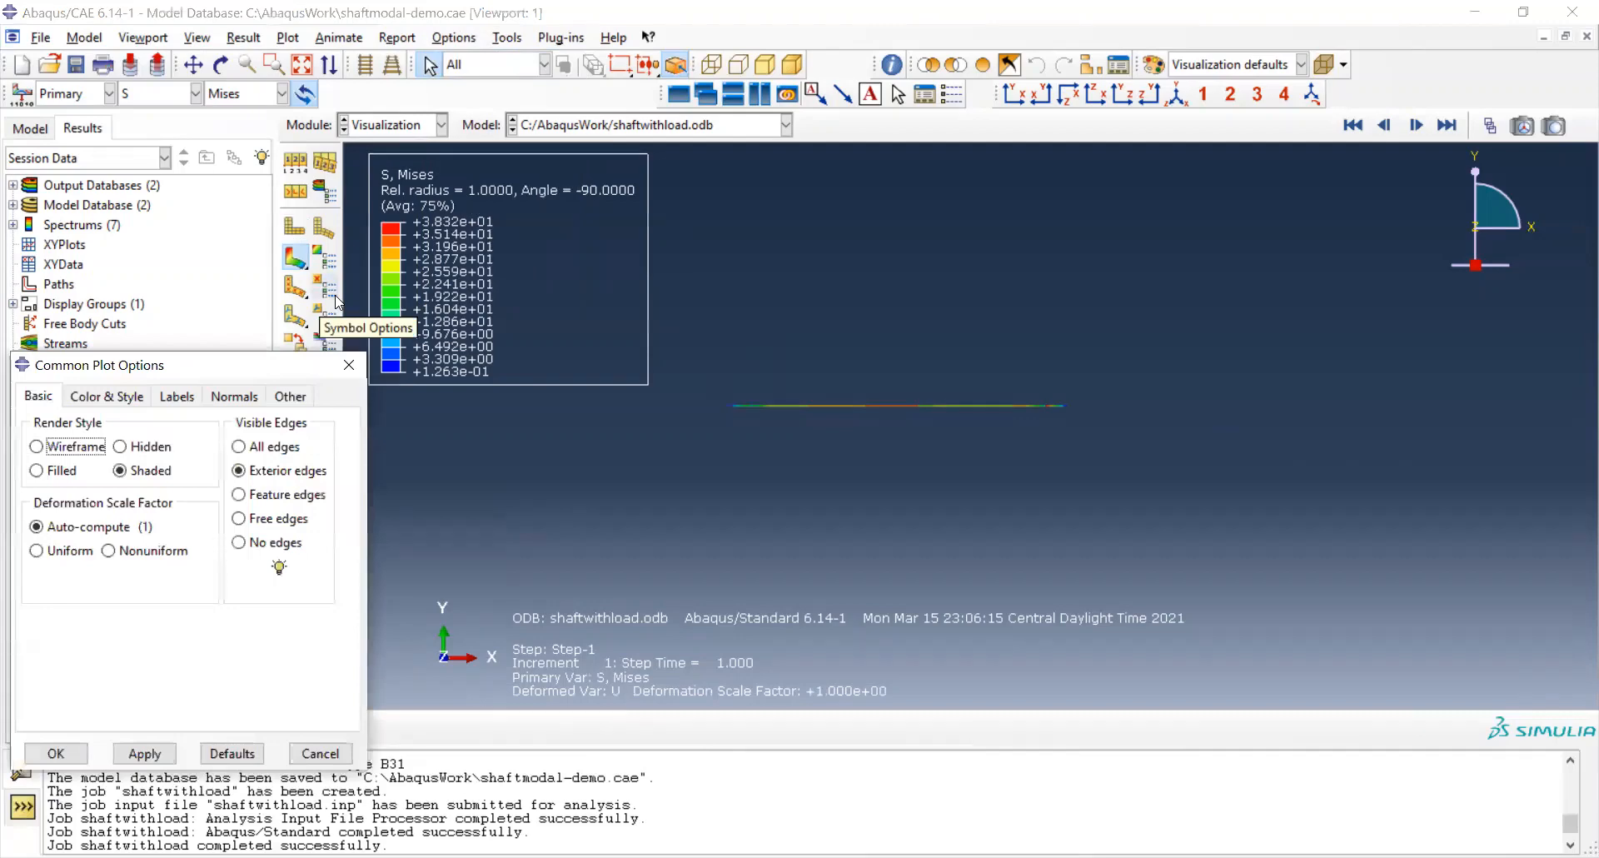
click(35, 551)
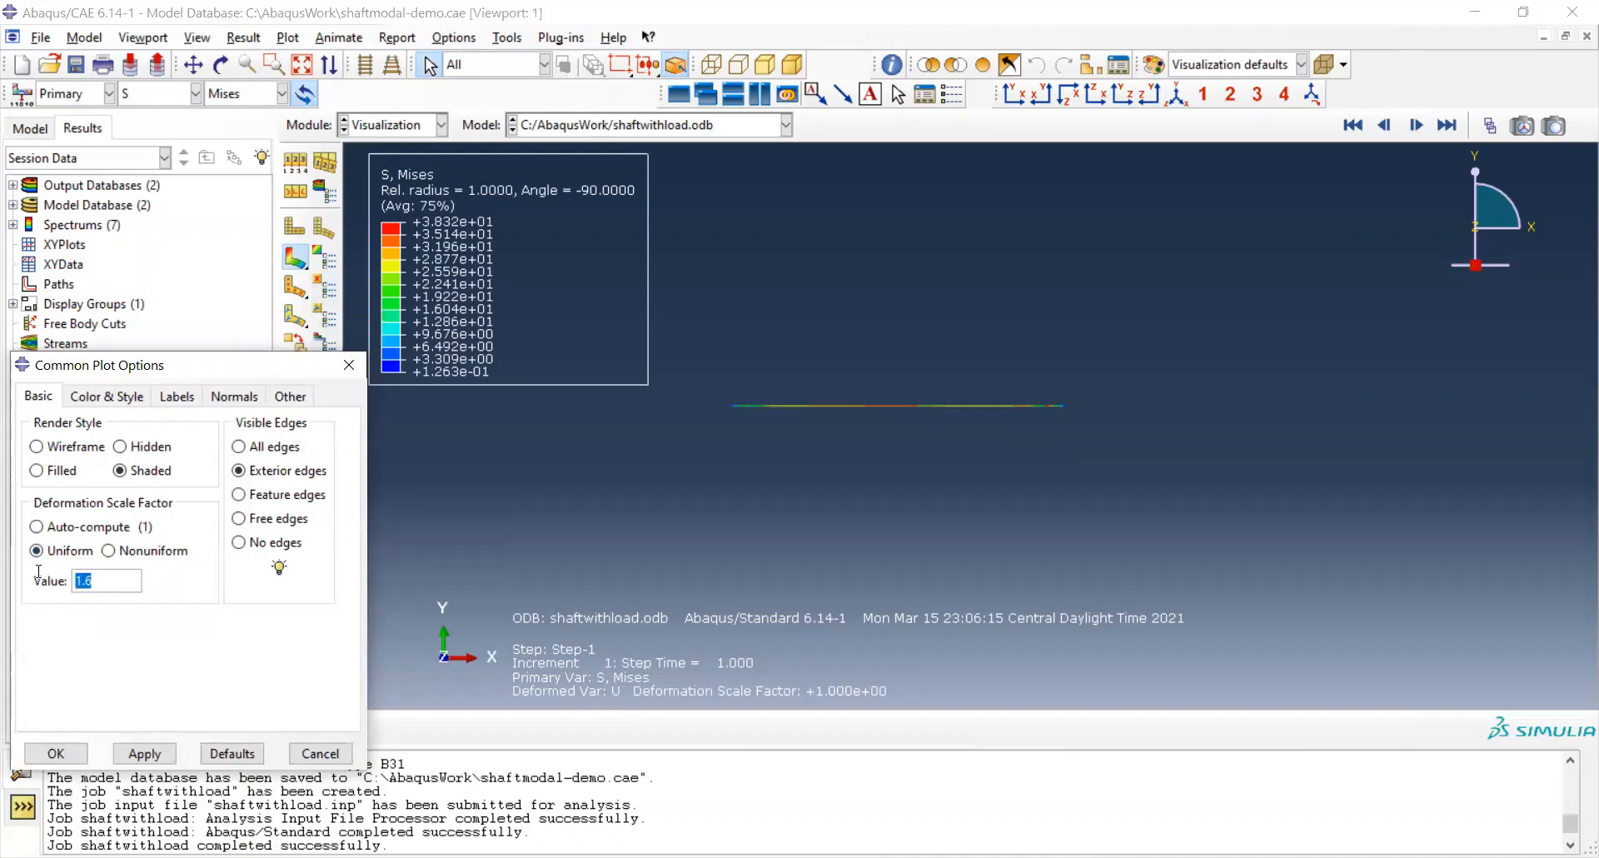
text(10)
click(56, 754)
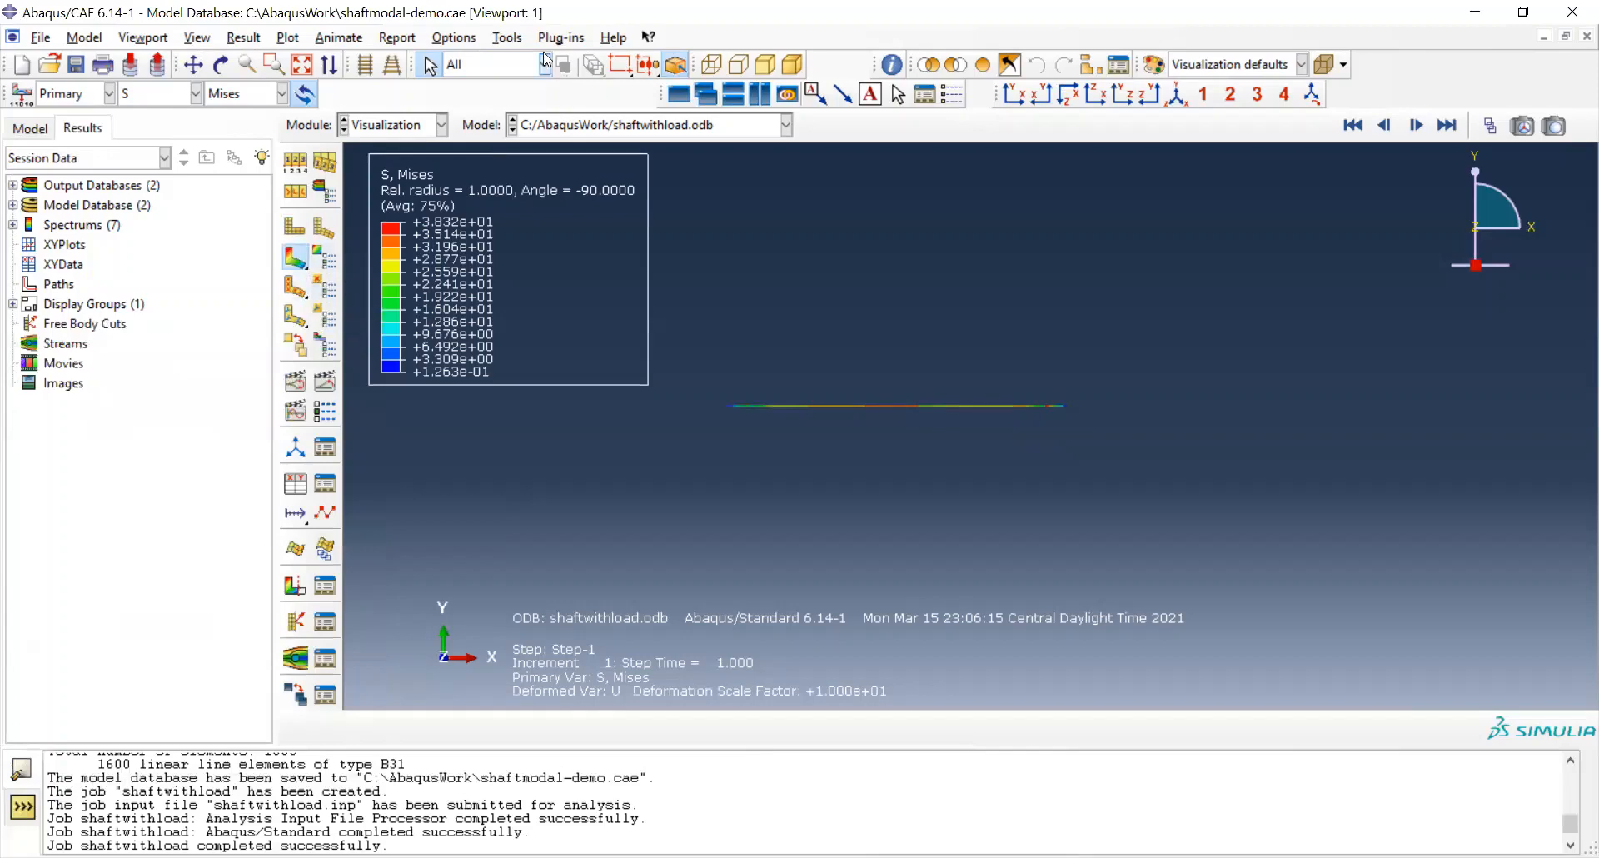
click(509, 38)
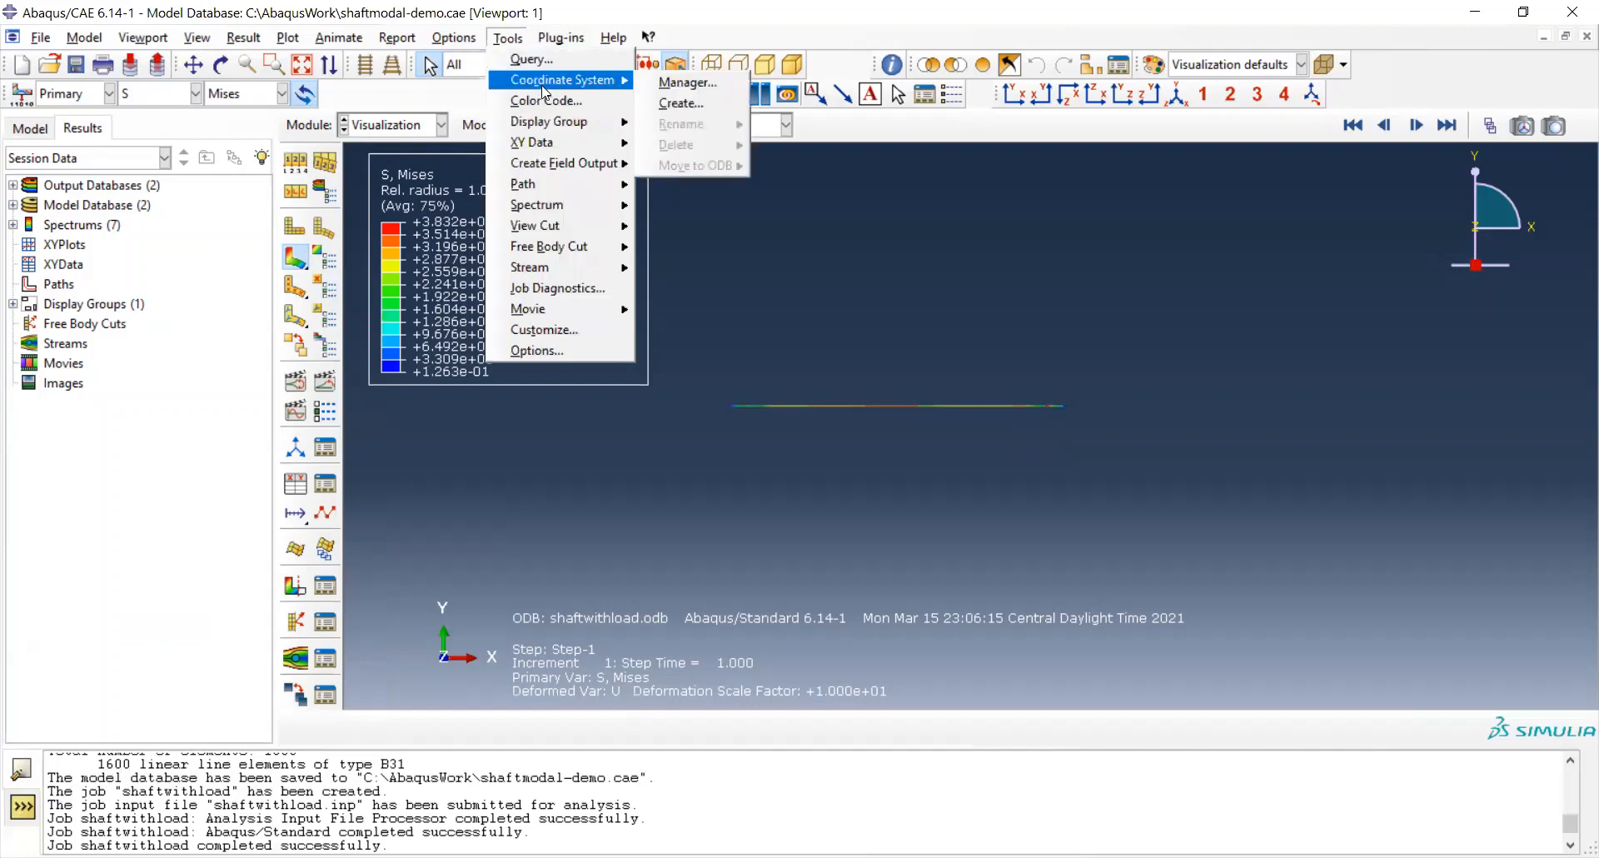
mouse_move(563, 38)
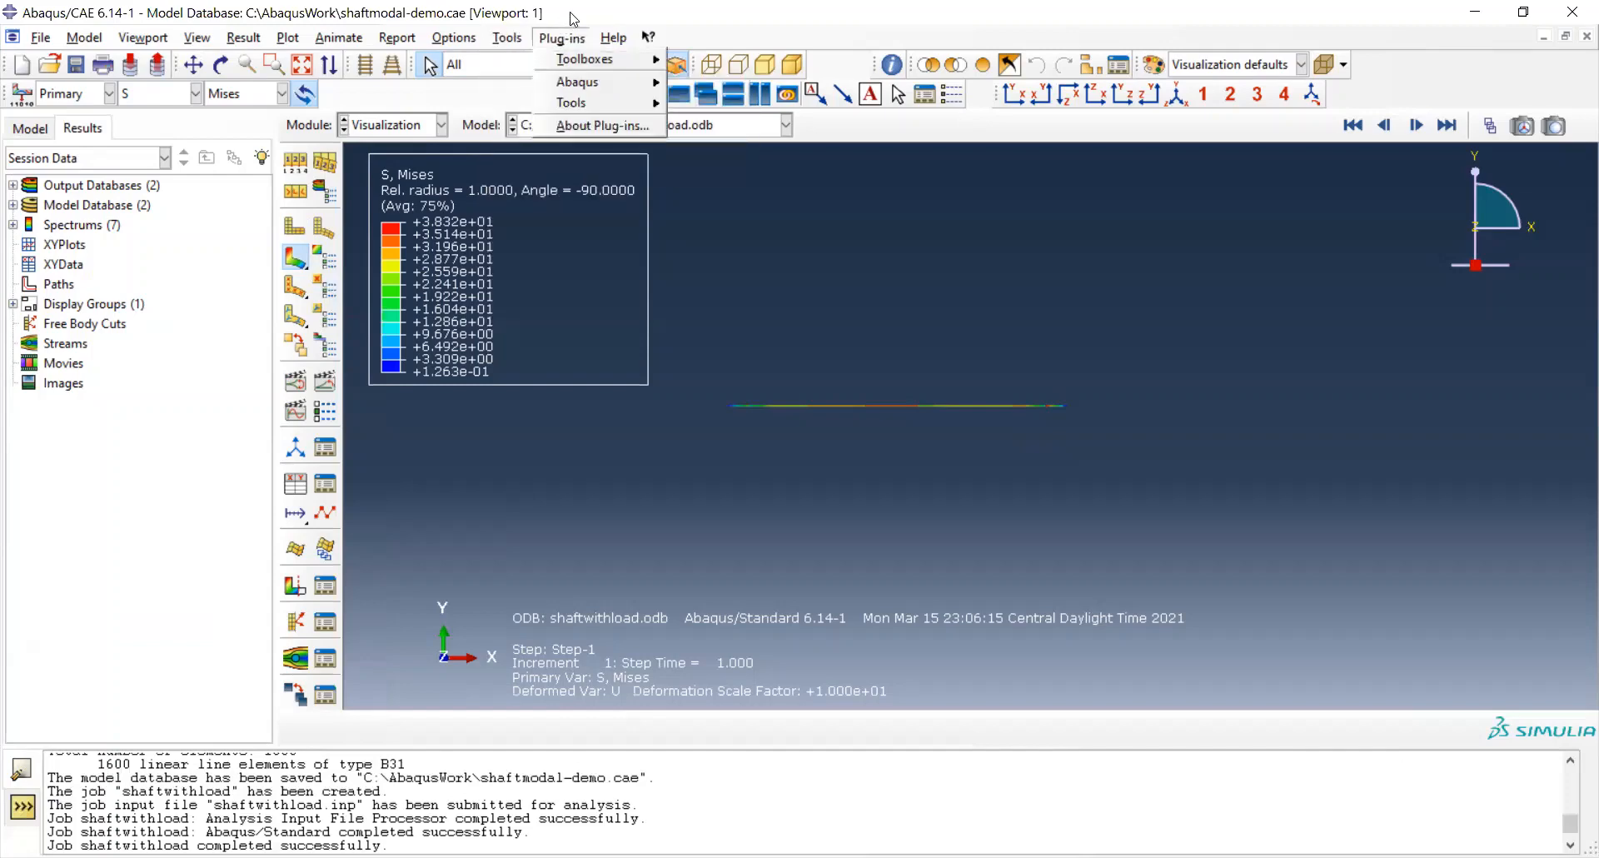
mouse_move(288, 39)
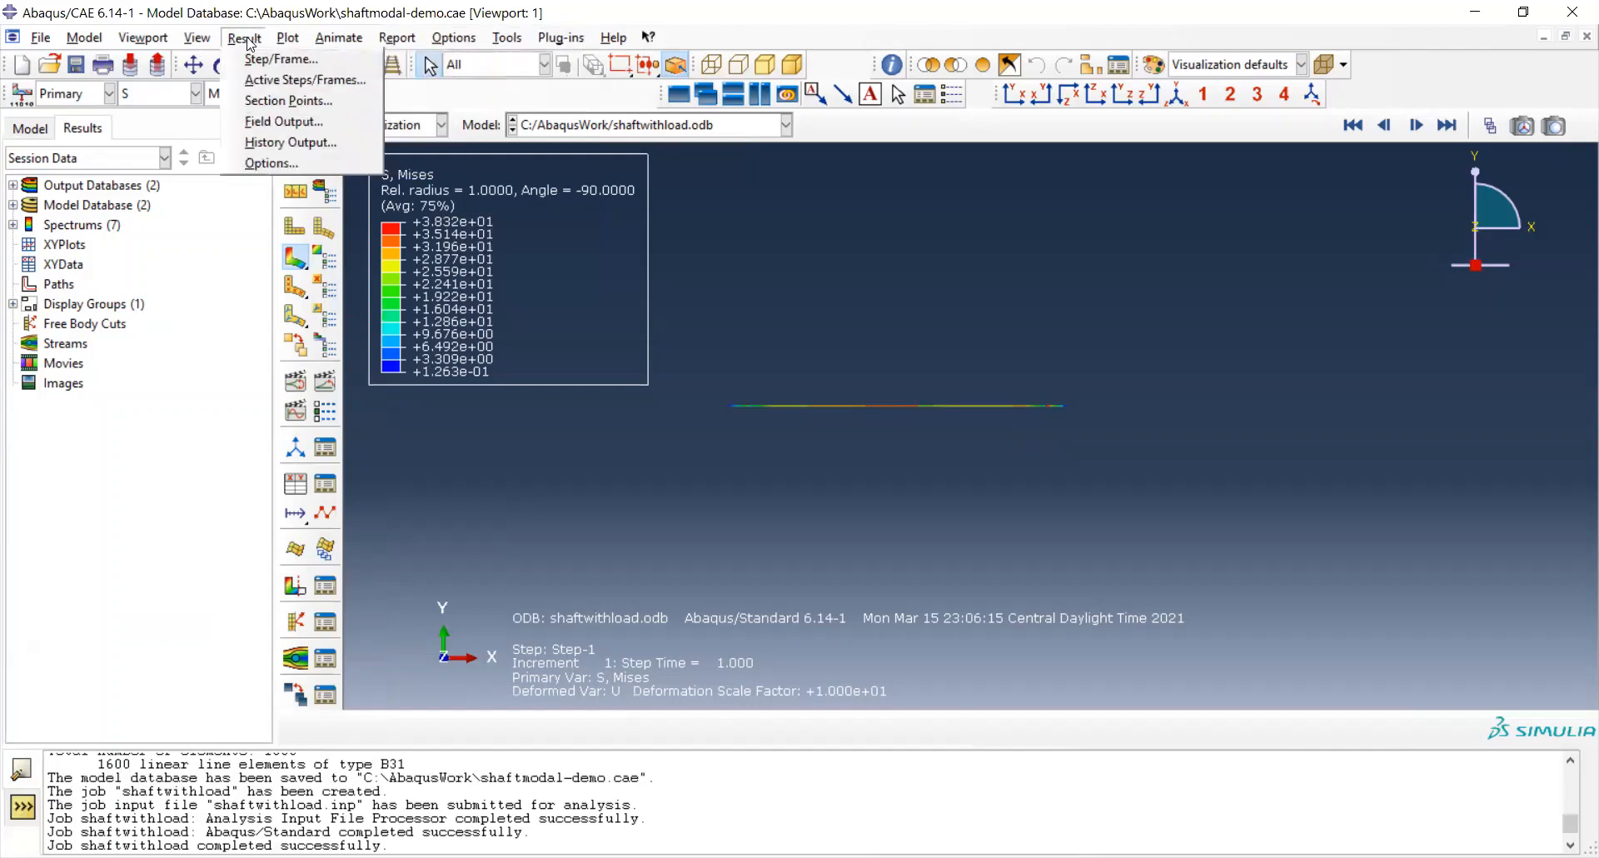
mouse_move(198, 39)
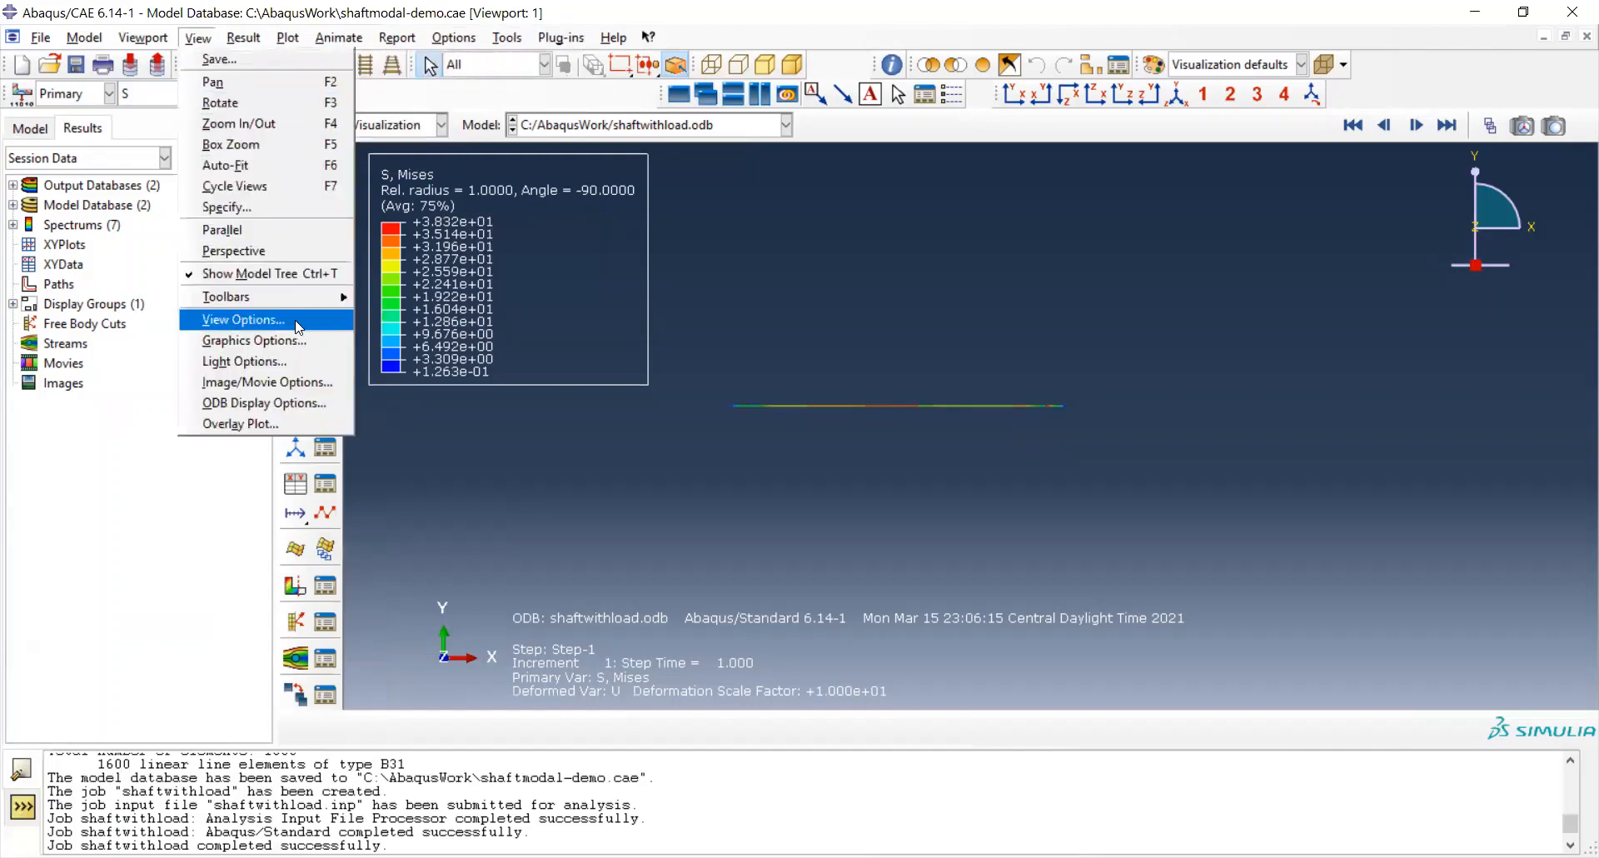
click(302, 339)
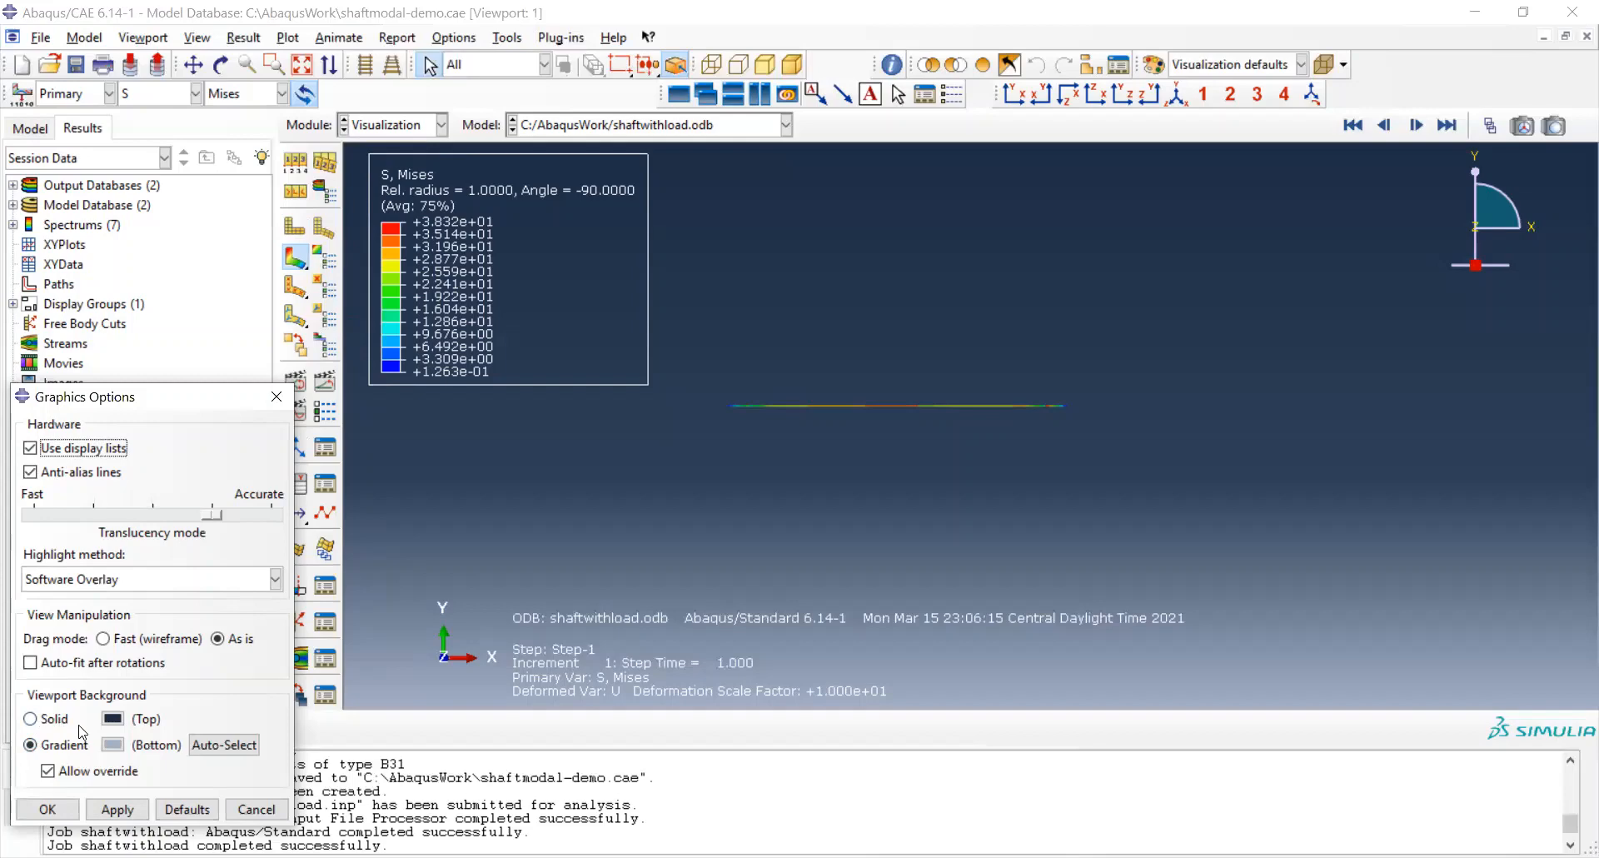
click(276, 397)
click(200, 39)
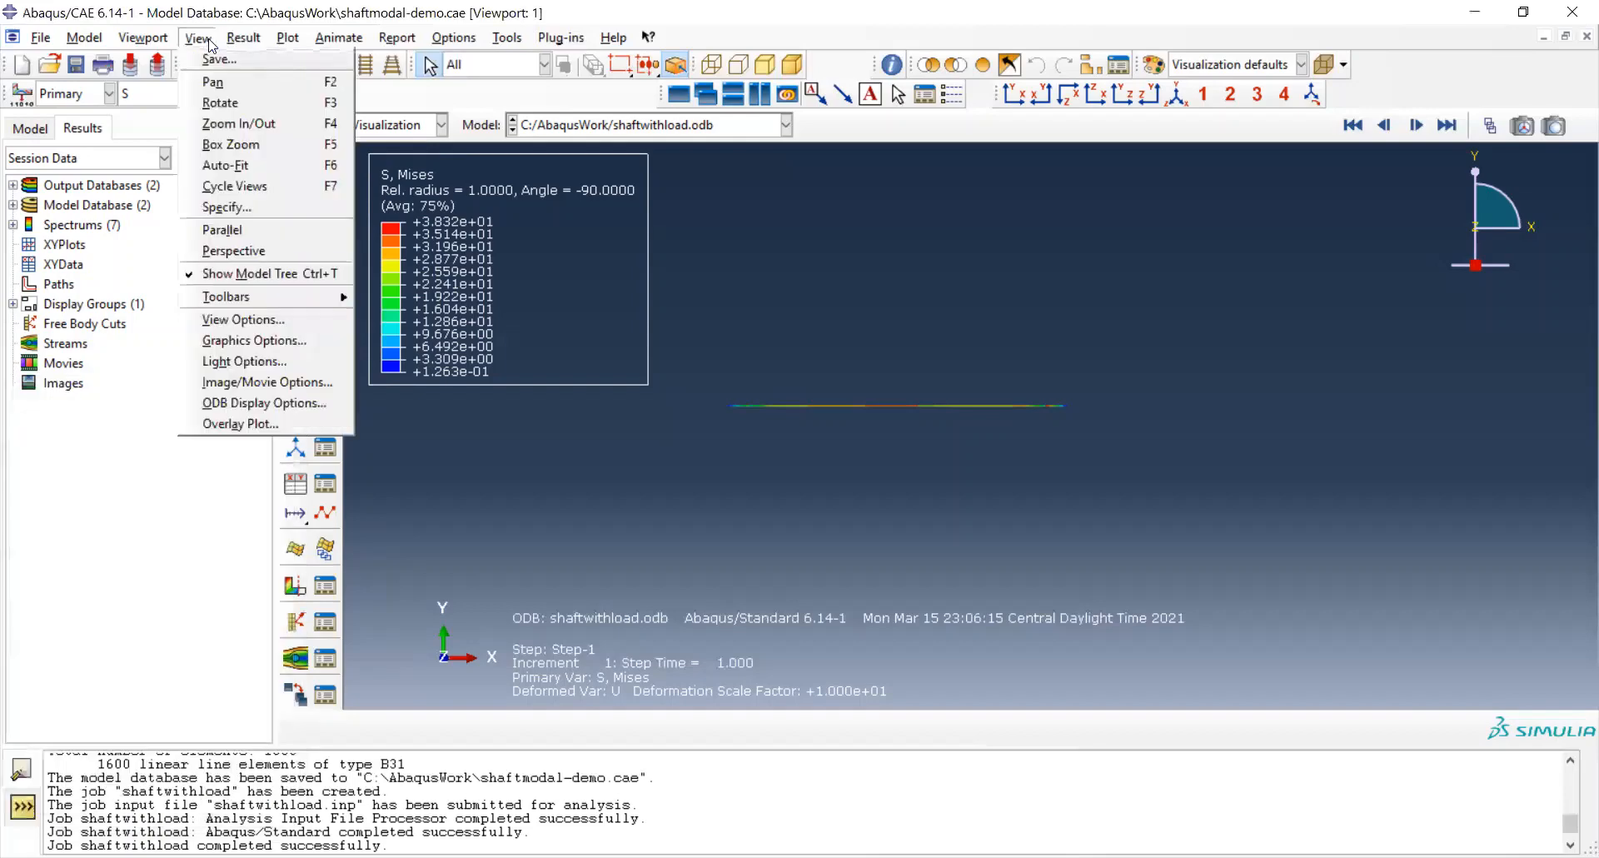
click(298, 319)
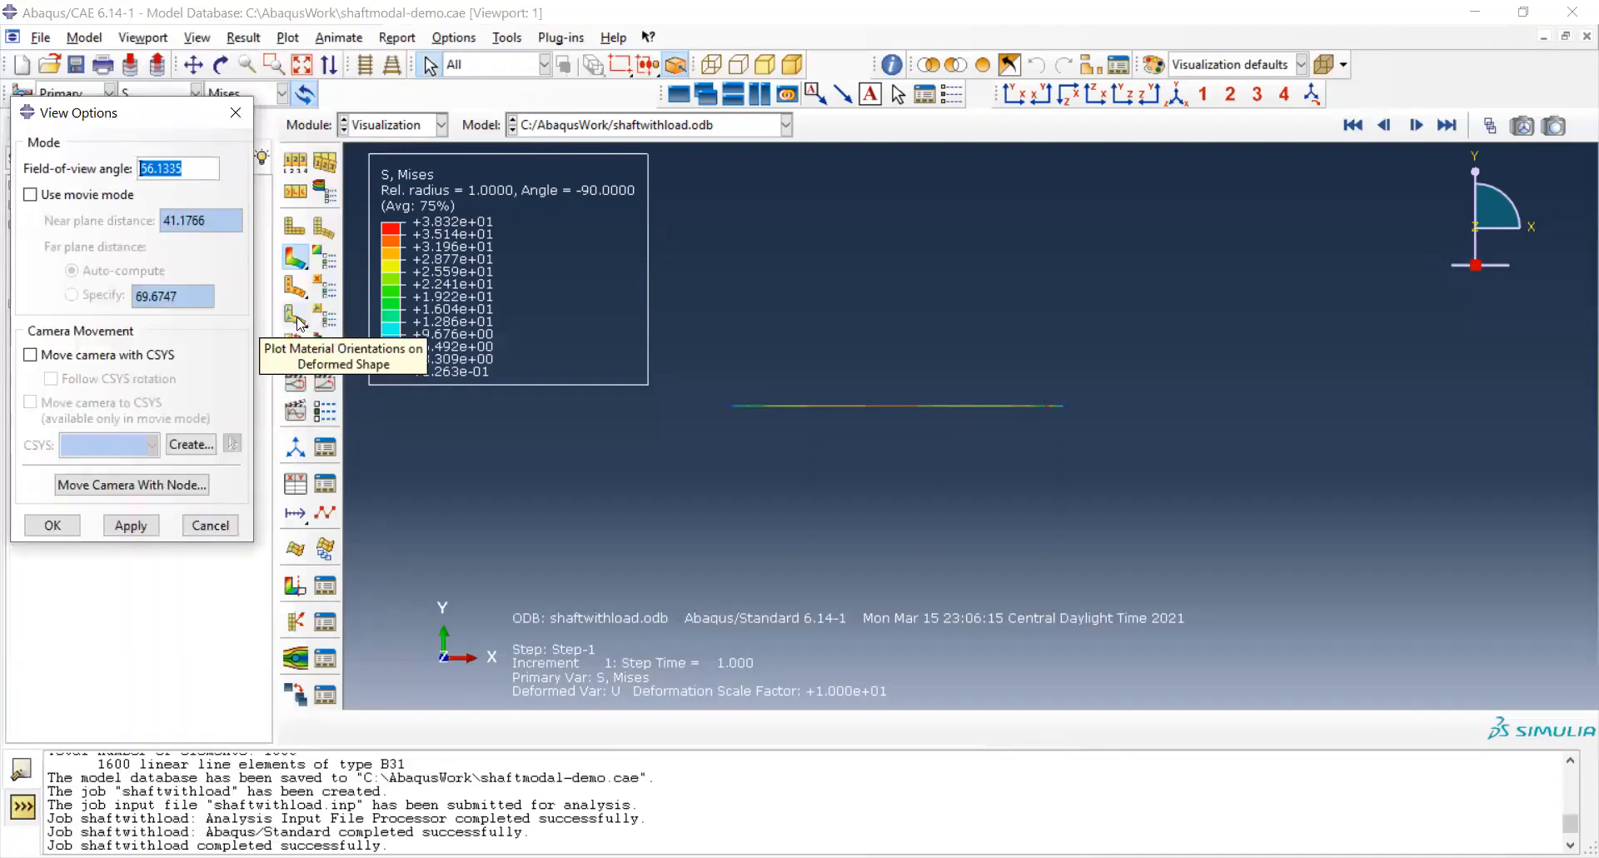
click(236, 112)
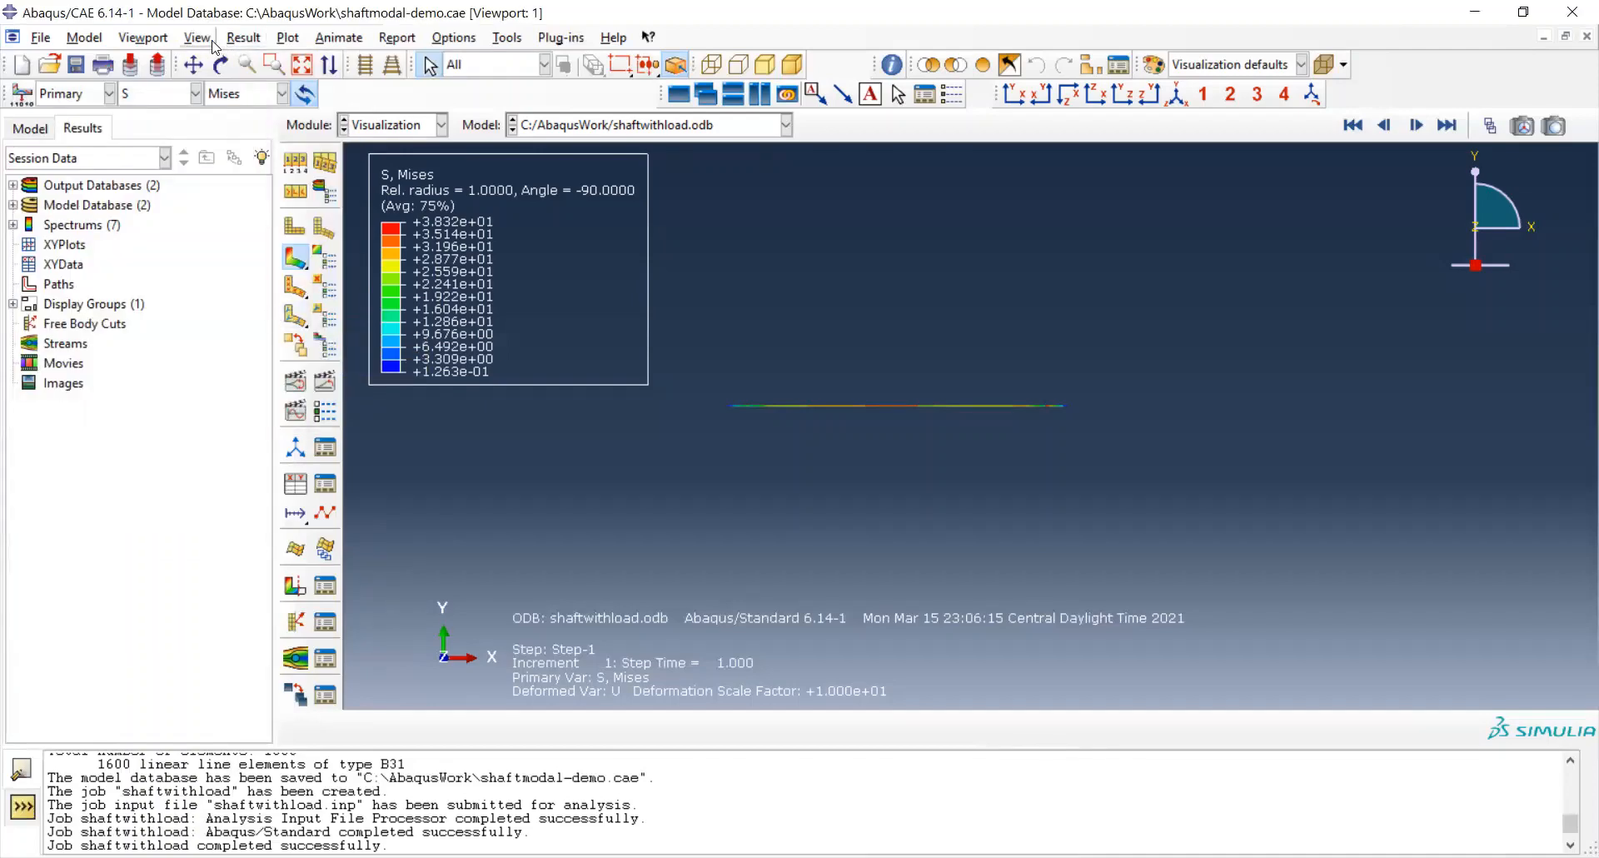
Render the beam profiles in the output database display and enlarge the contoured shaft in the viewport.
click(198, 37)
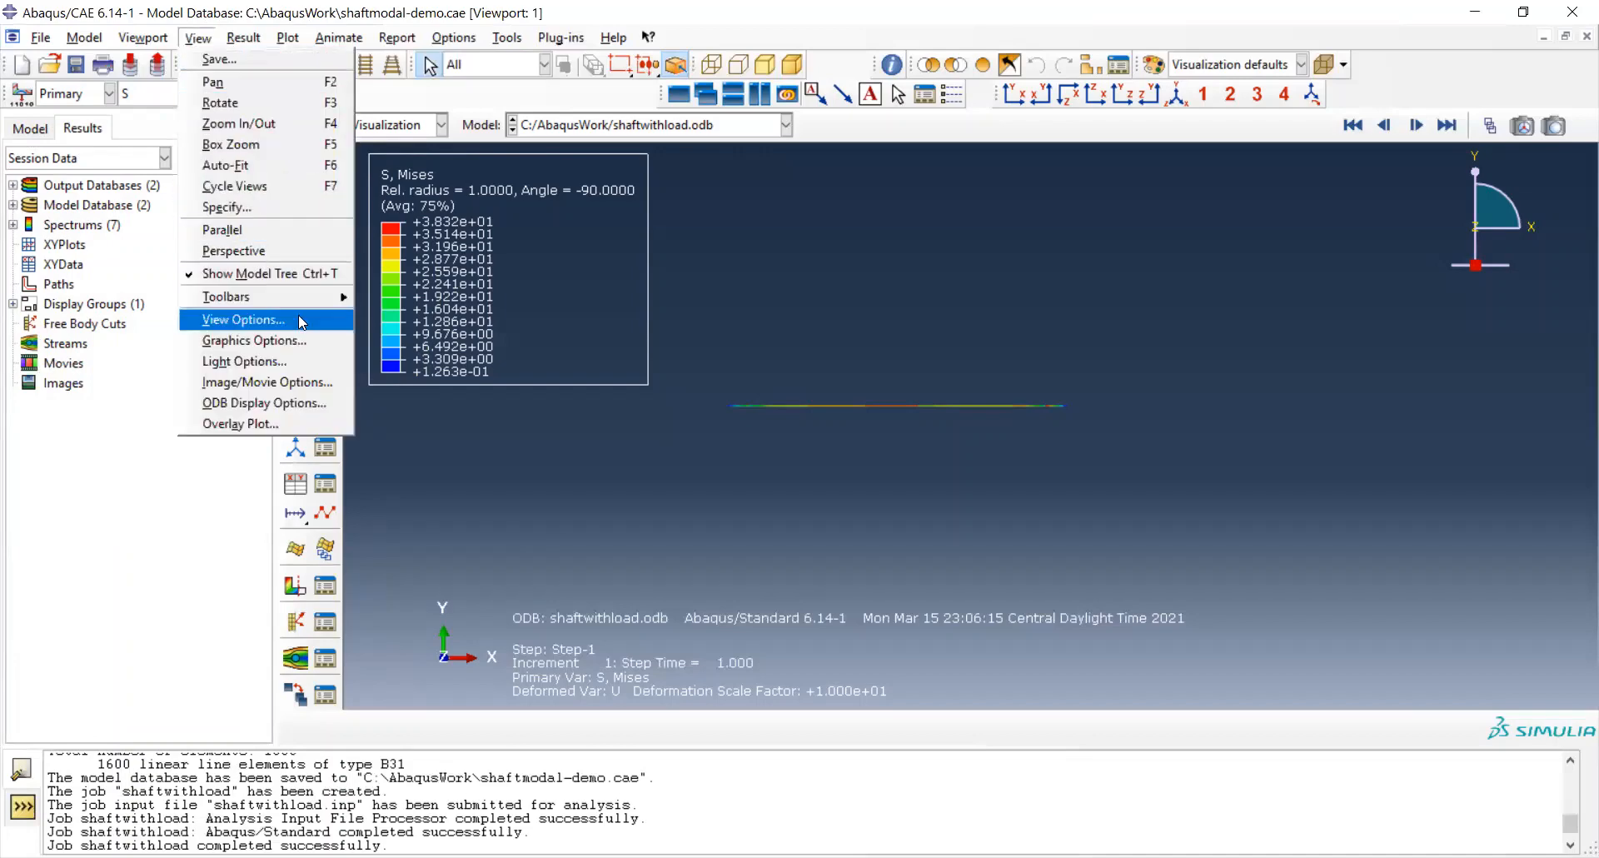
click(316, 408)
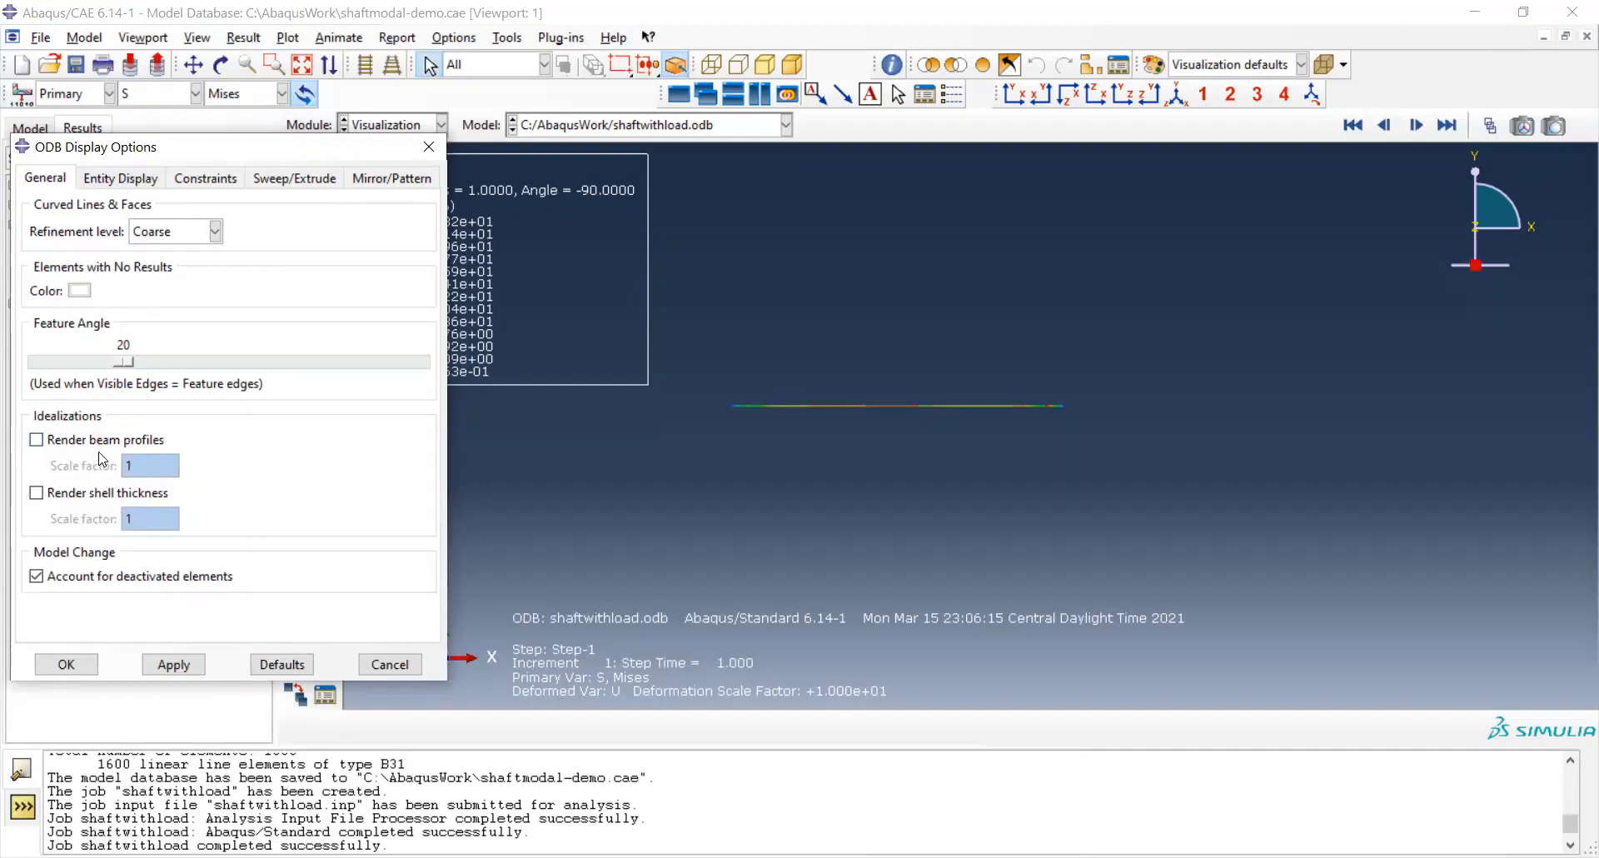
click(79, 440)
click(66, 664)
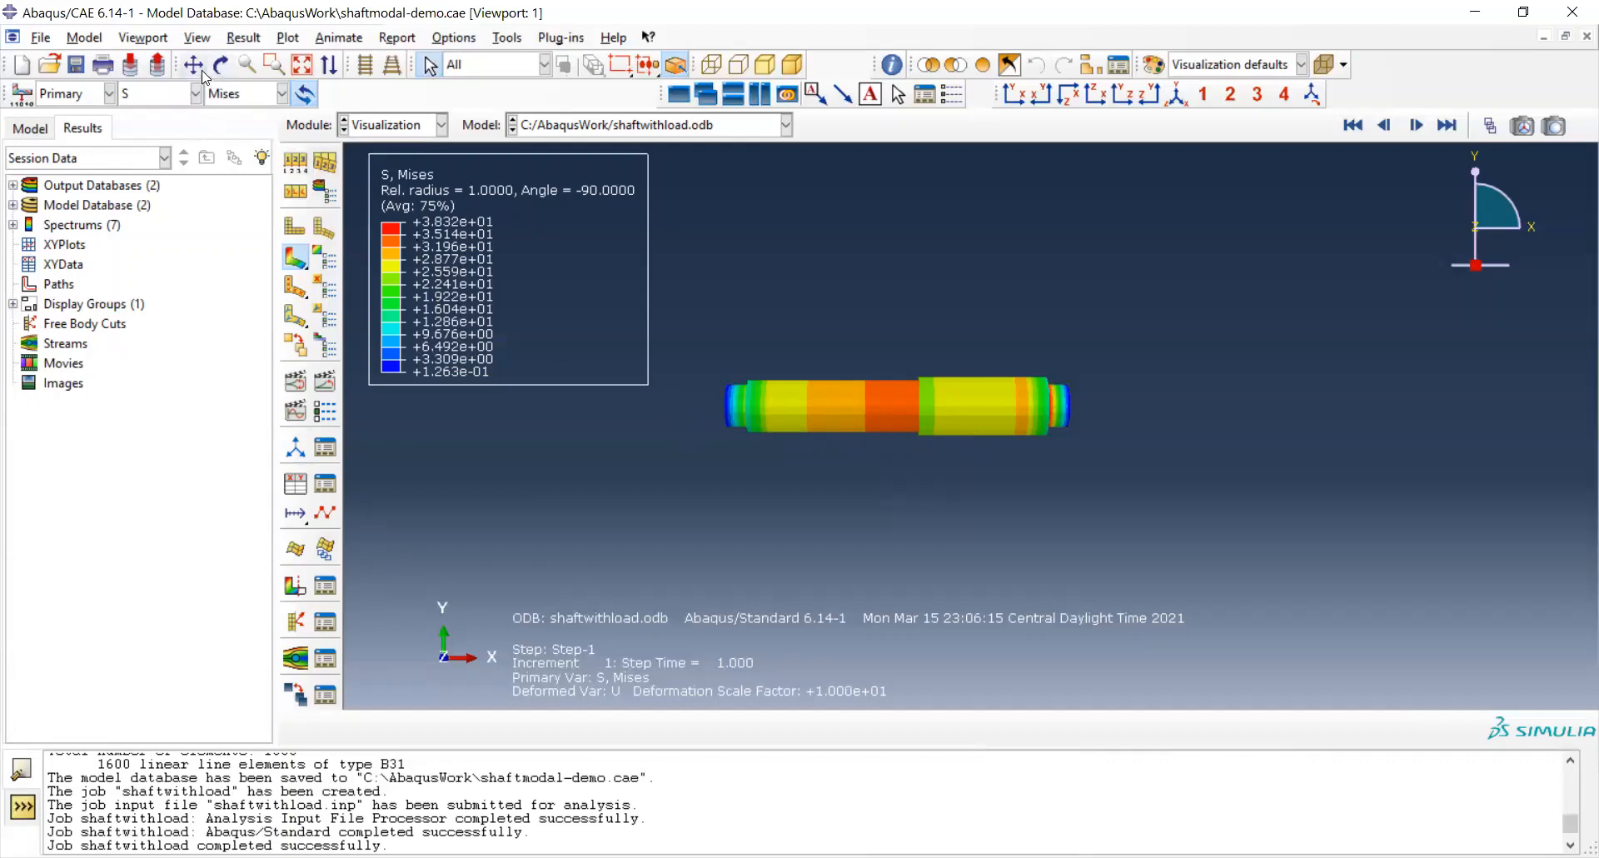
click(272, 64)
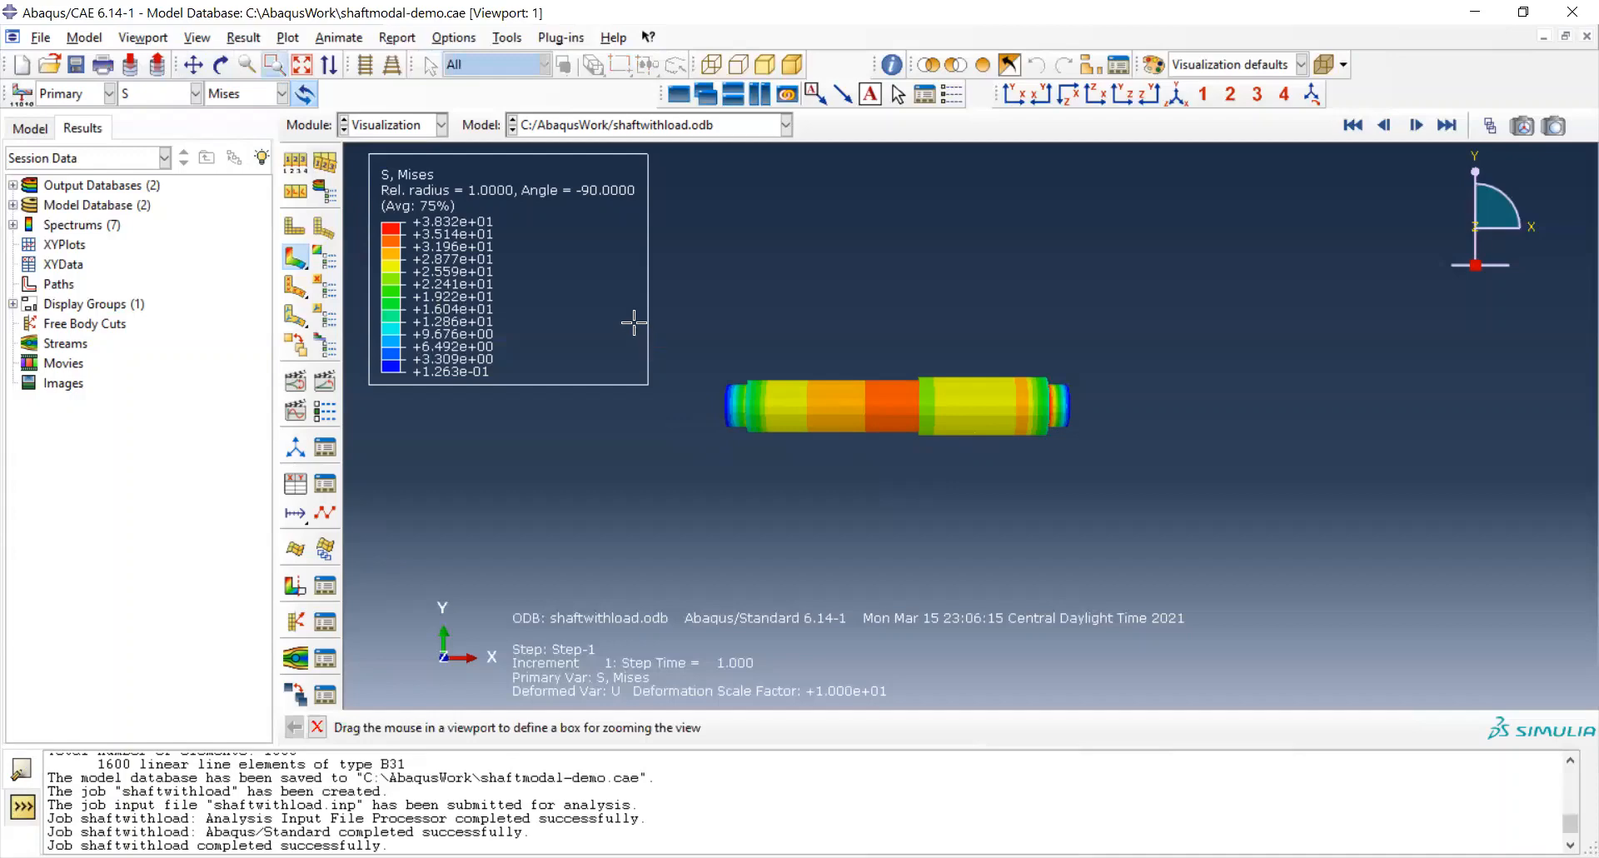
drag(628, 321, 1191, 505)
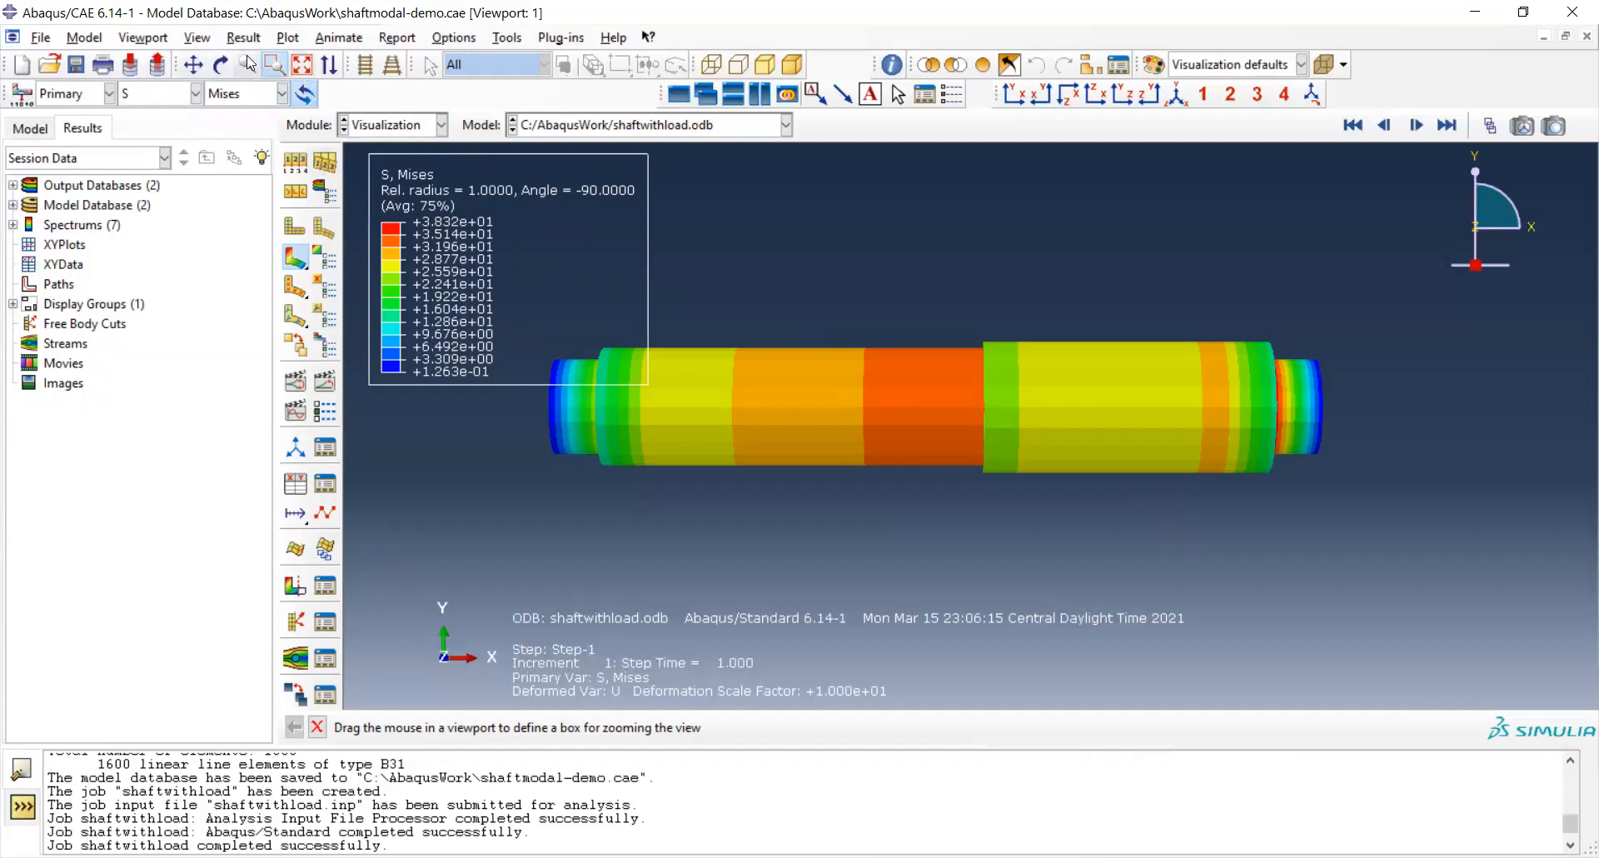
Turn off beam profile rendering in the output database display options.
click(206, 45)
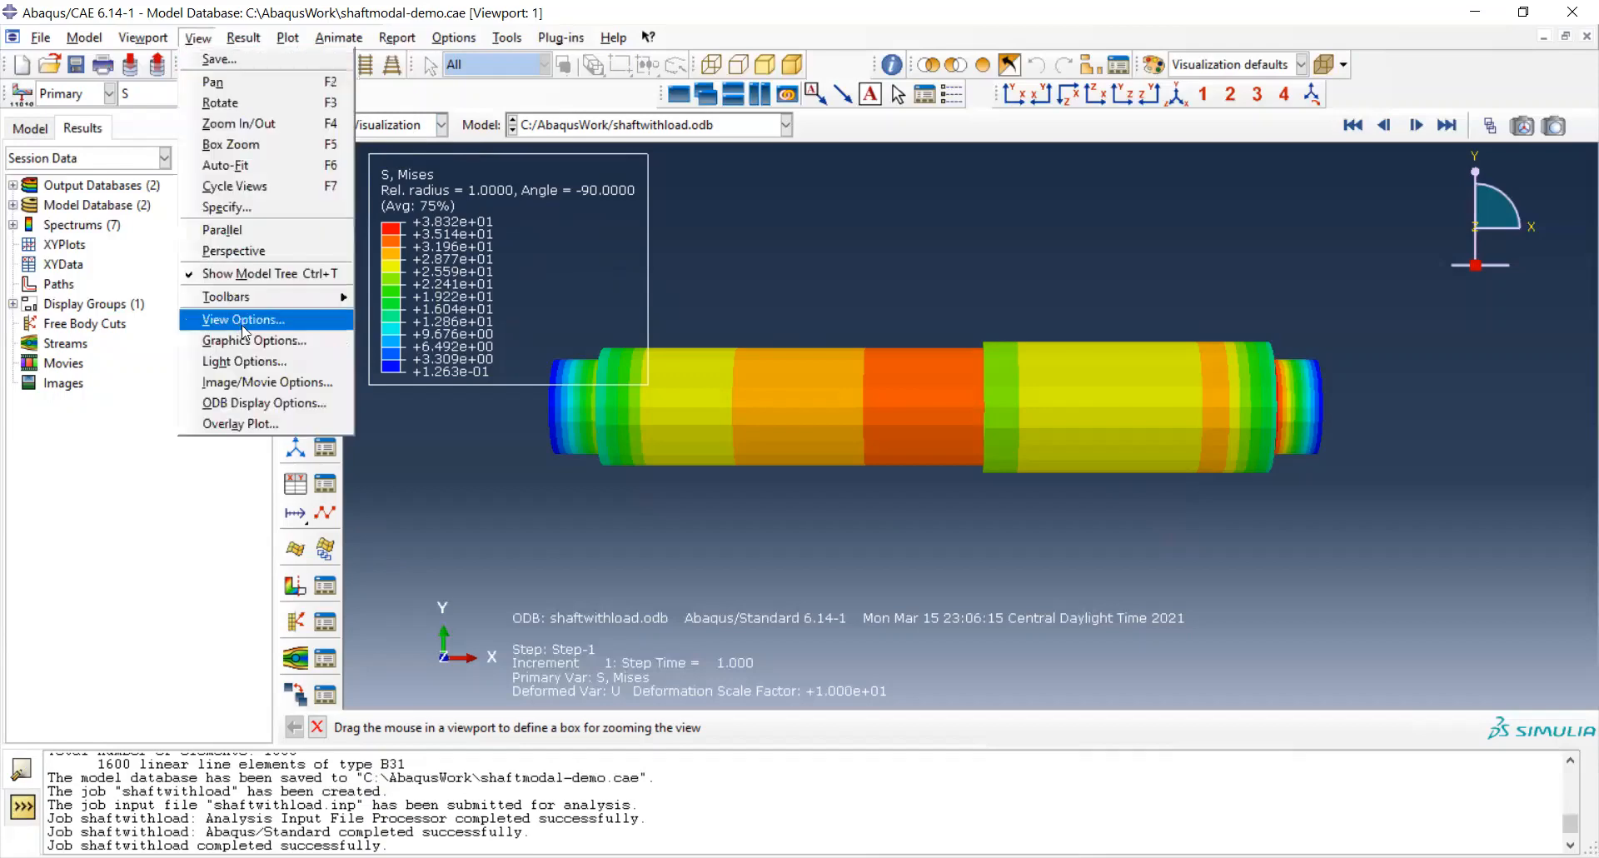
click(304, 412)
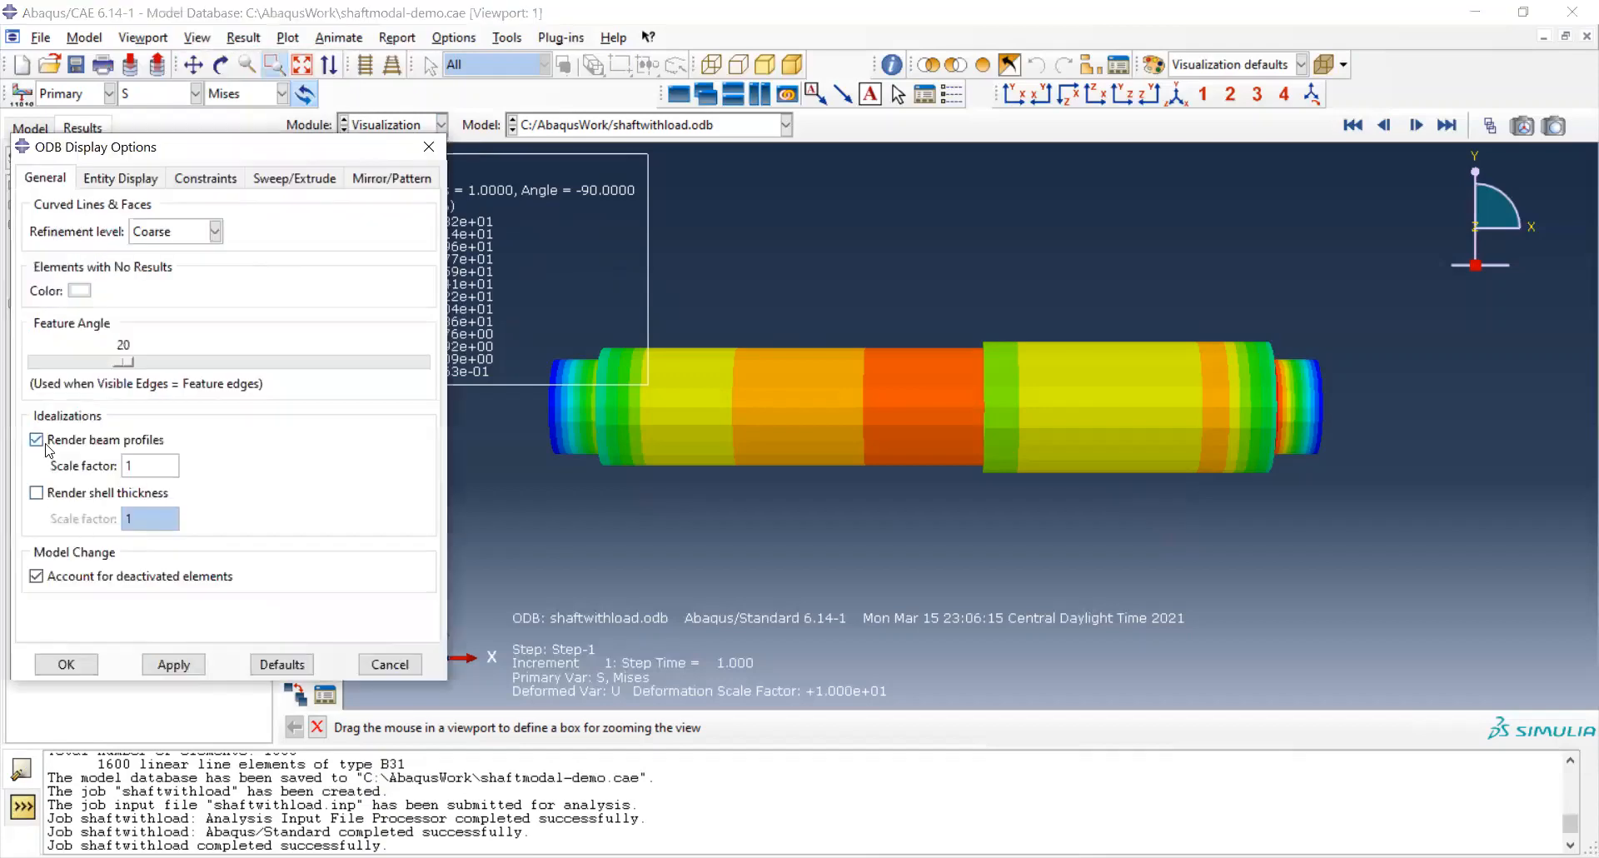
click(46, 442)
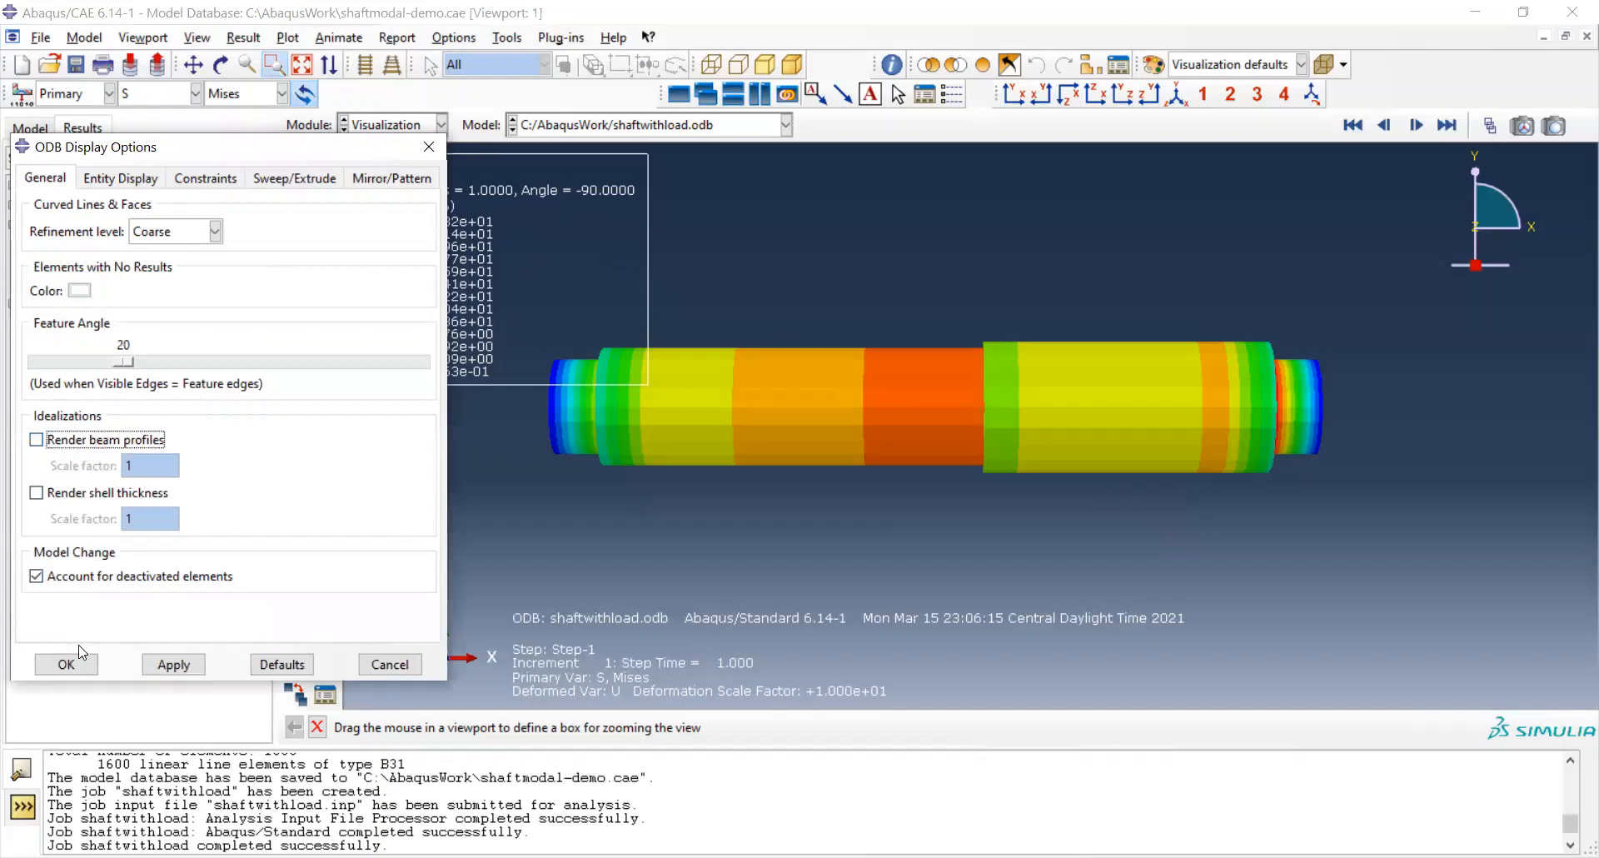
click(74, 670)
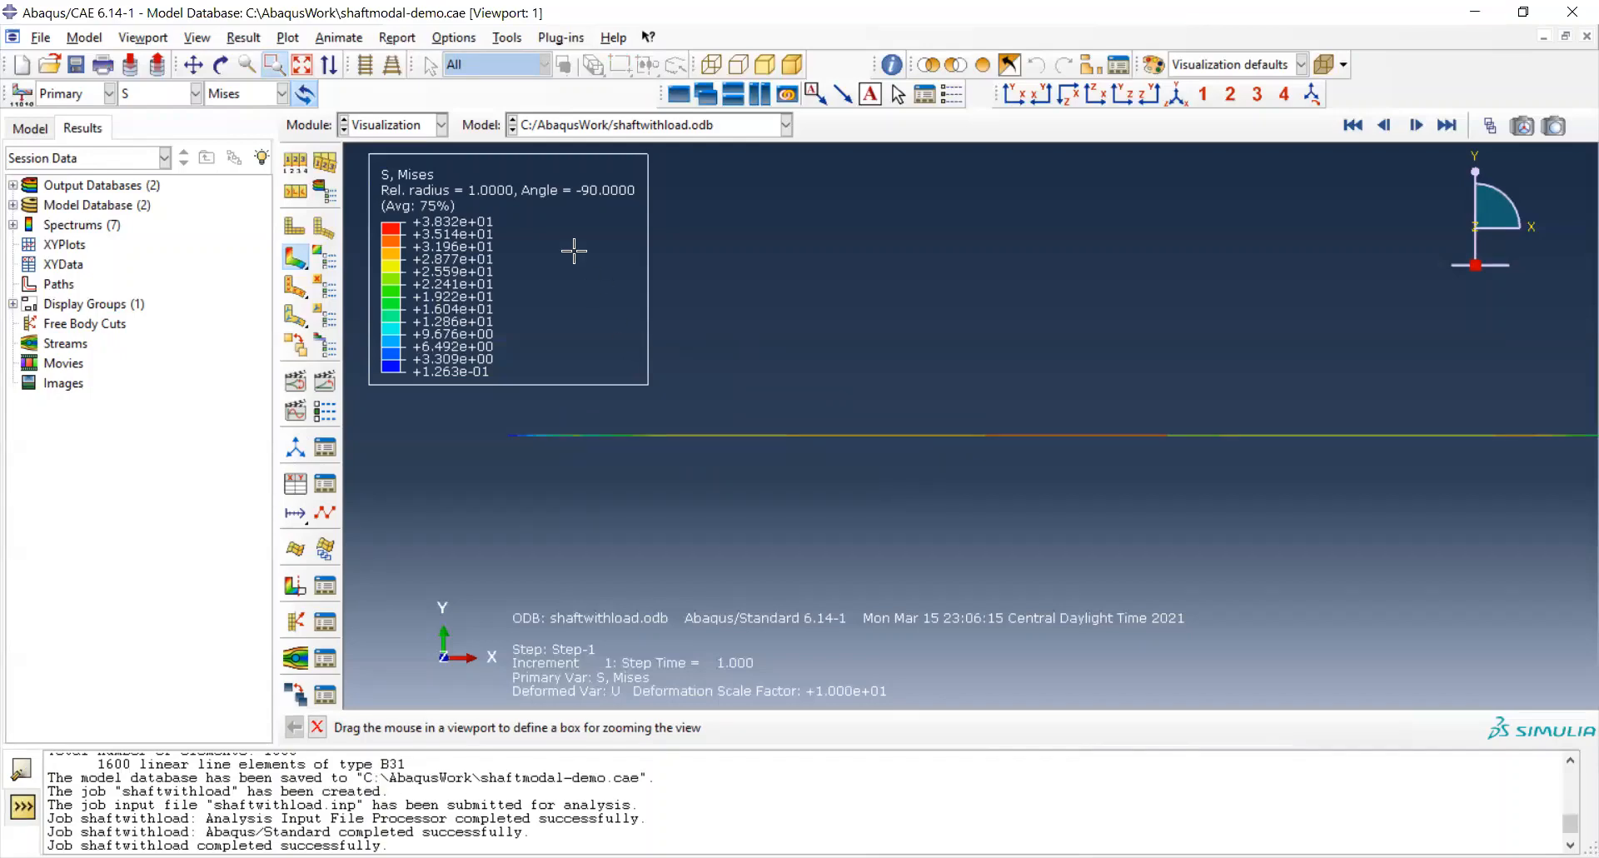
Set the primary field output variable to spatial displacement U, component U2, and contour it on the shaft.
click(243, 38)
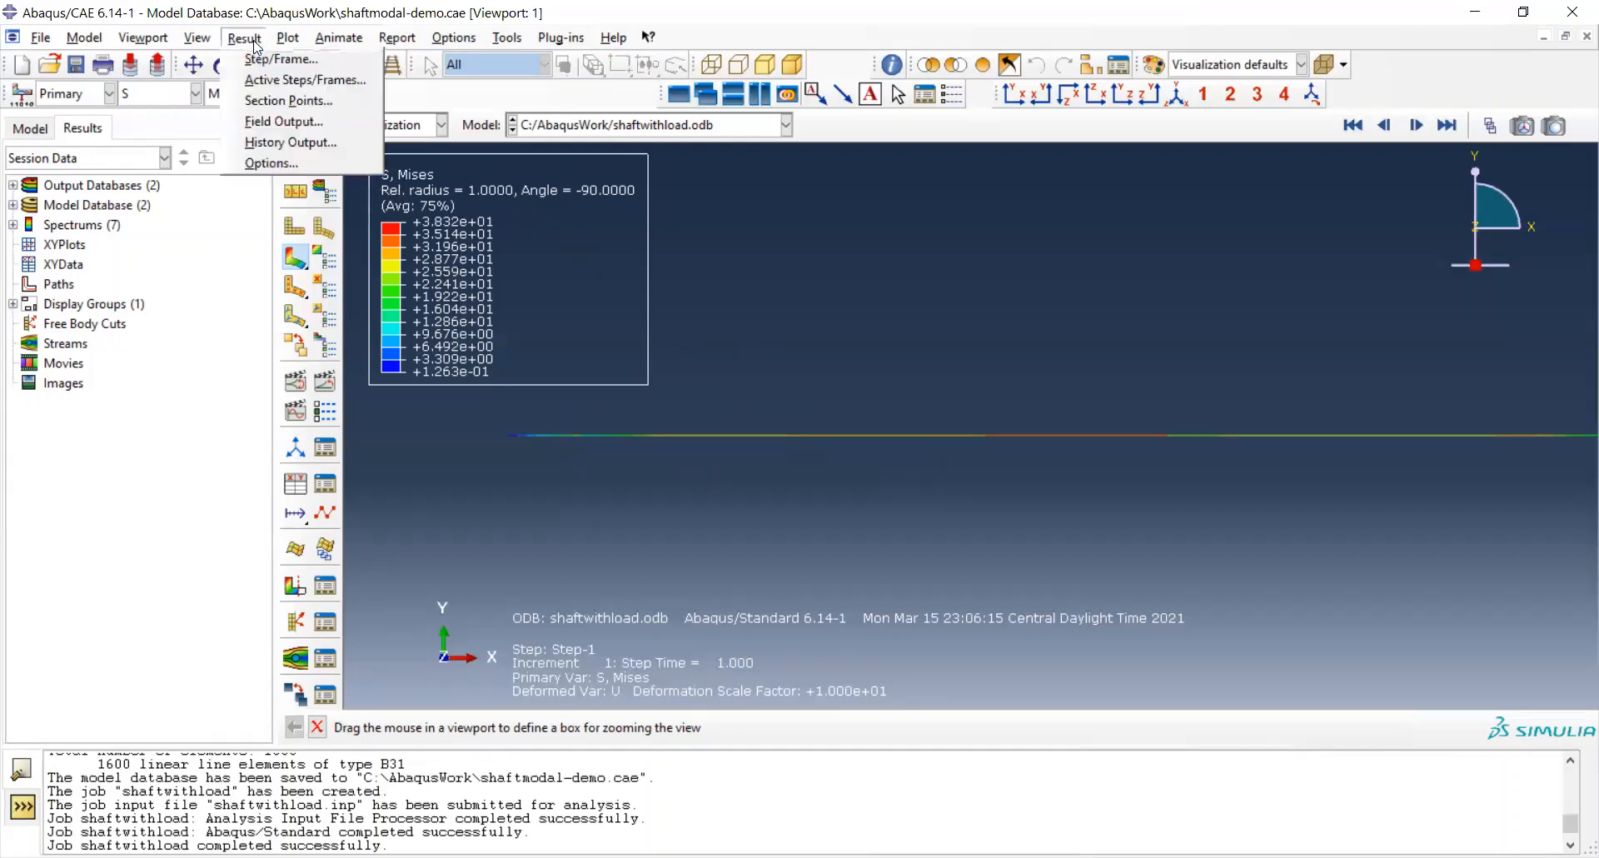
click(283, 121)
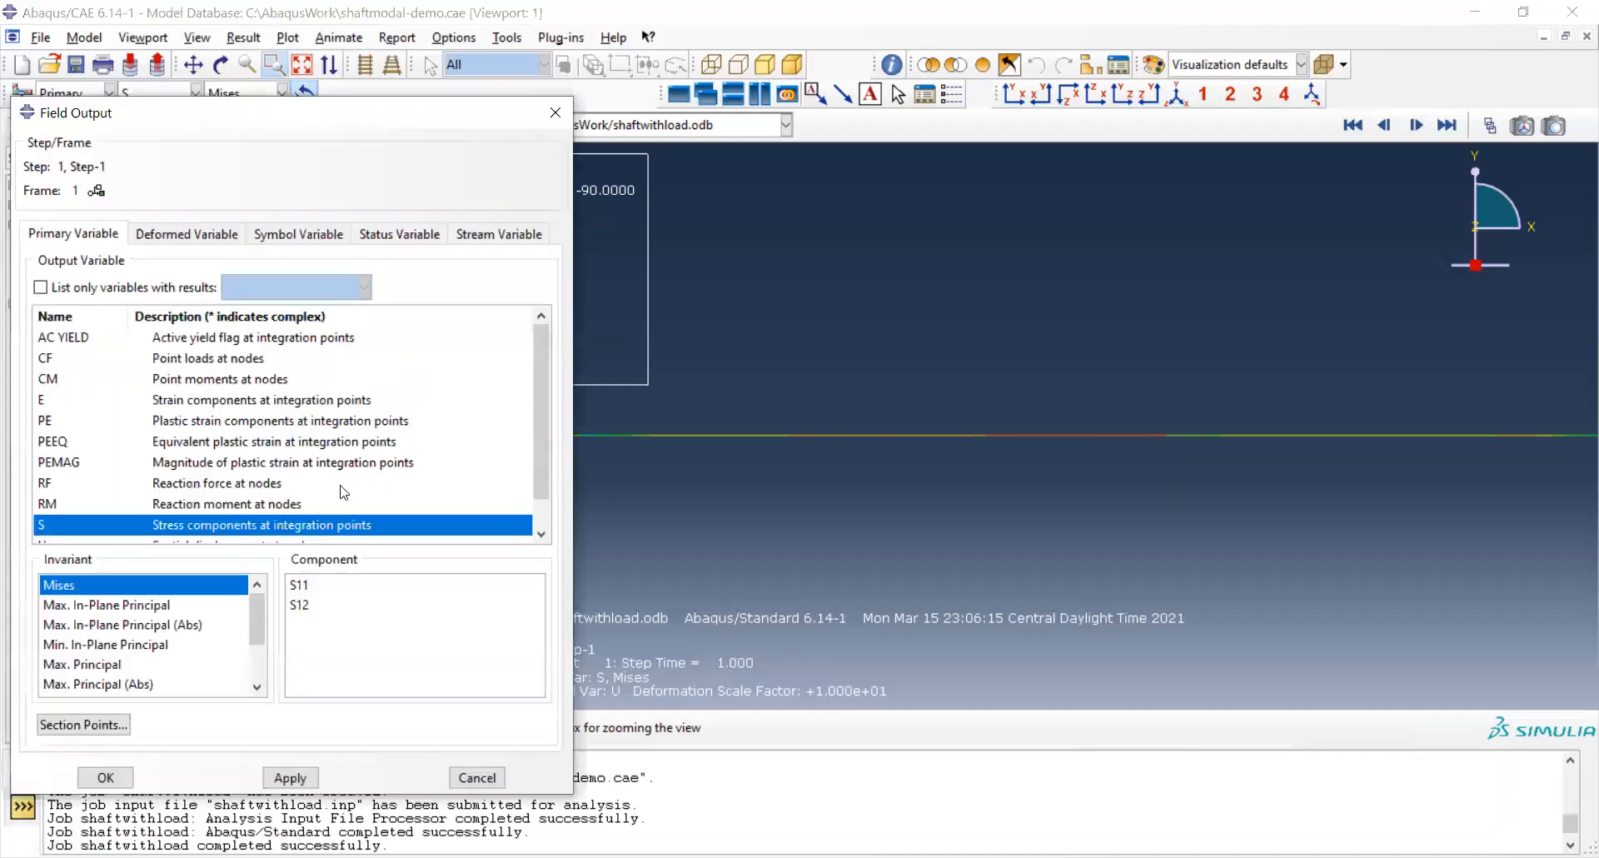
scroll(254, 500, down, 1)
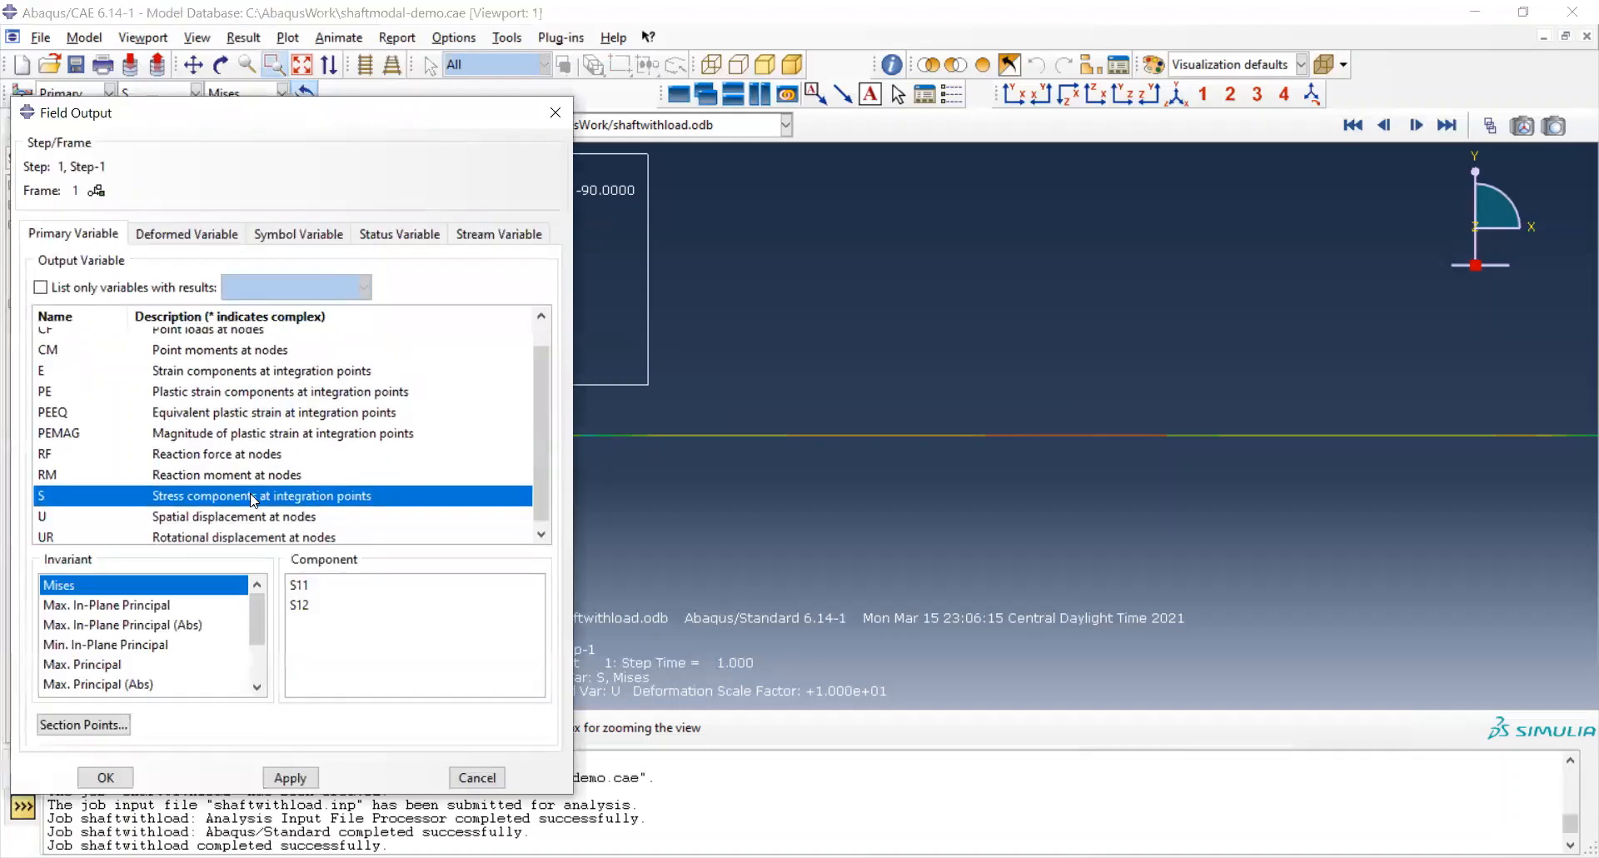
click(231, 513)
click(316, 607)
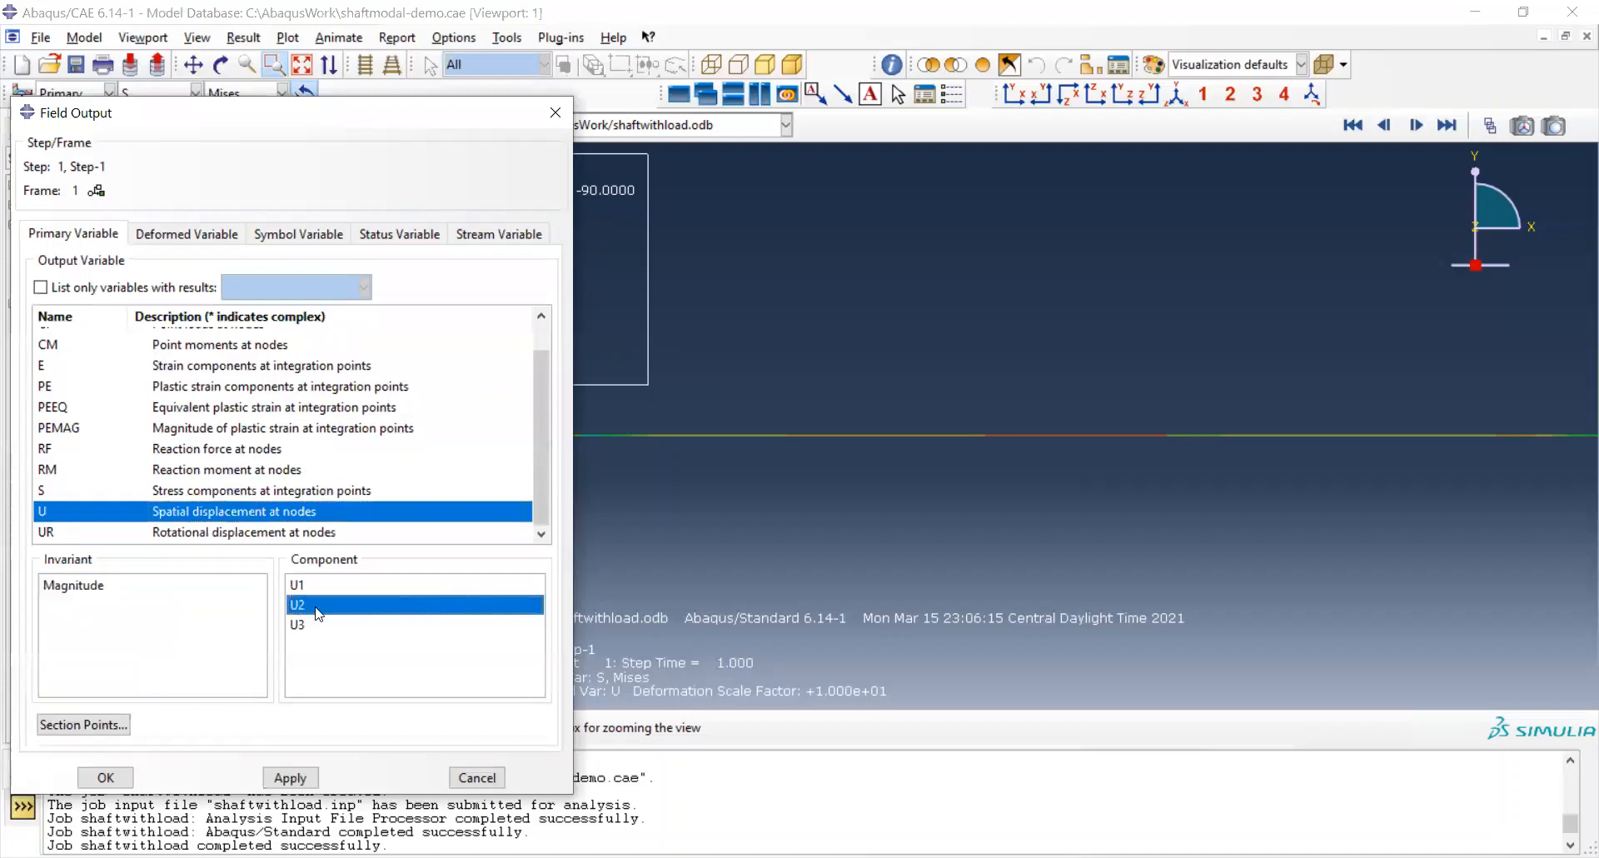
click(106, 777)
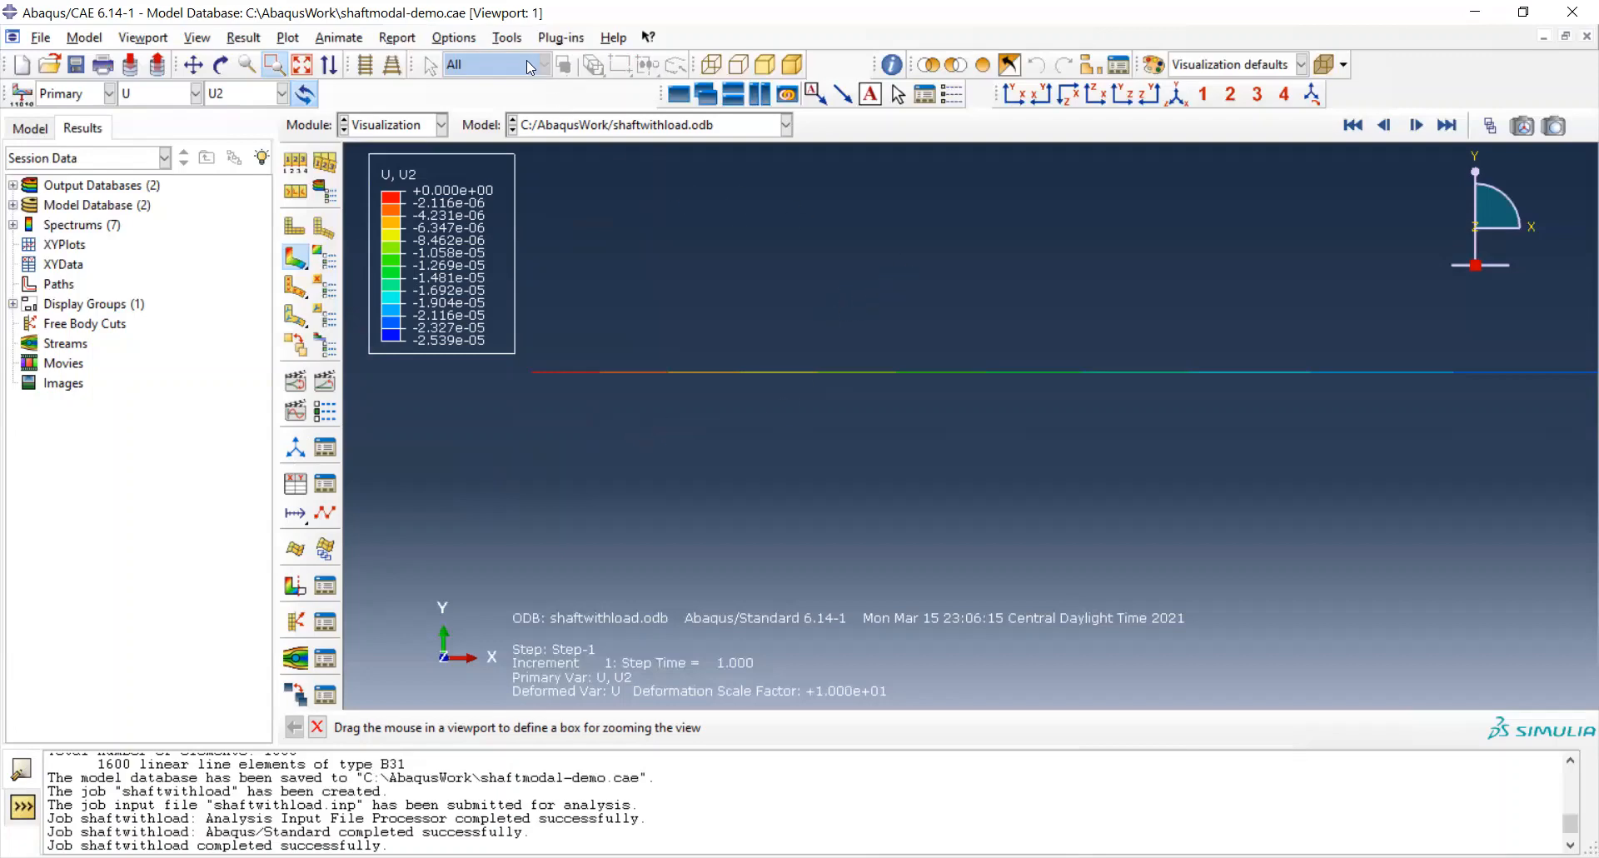
Query the coordinates and displacement of the end node on the shaft's negative-X side, then close the query tool.
click(510, 39)
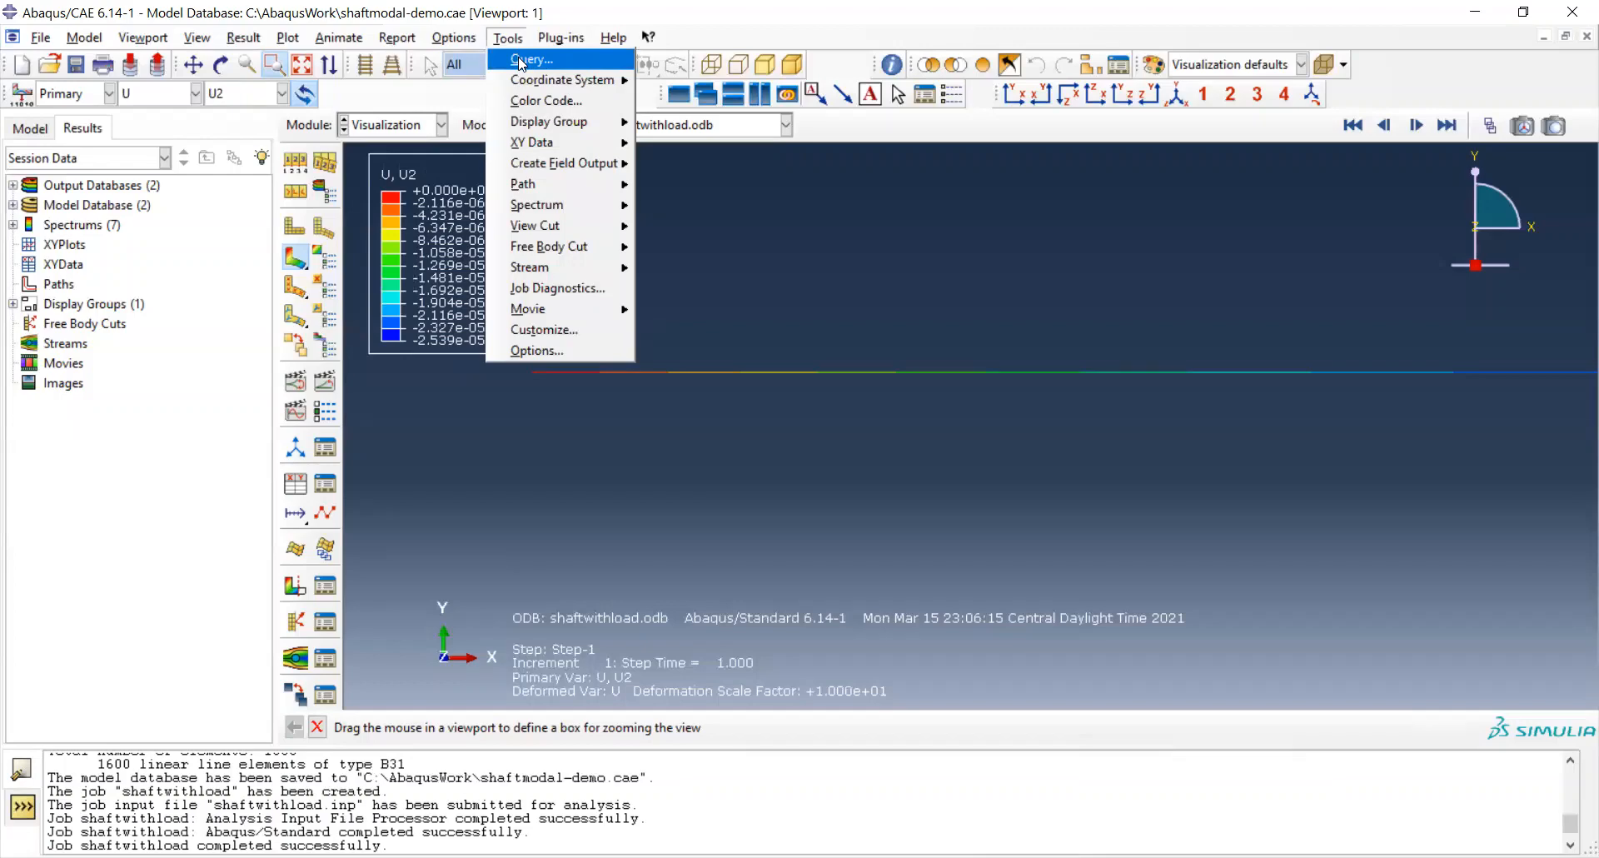
click(522, 60)
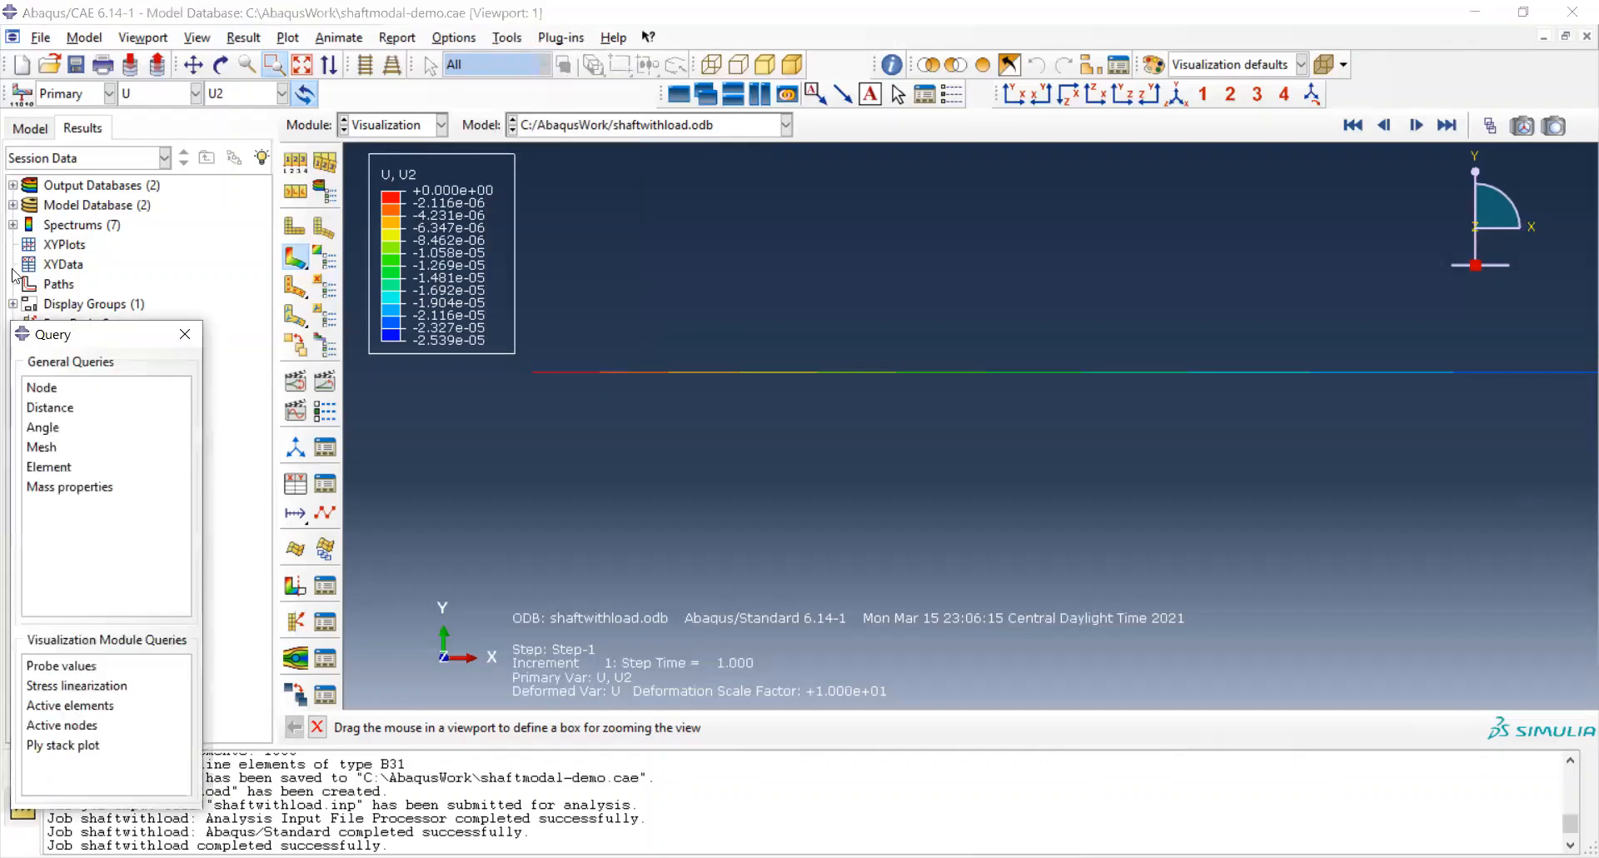
click(38, 390)
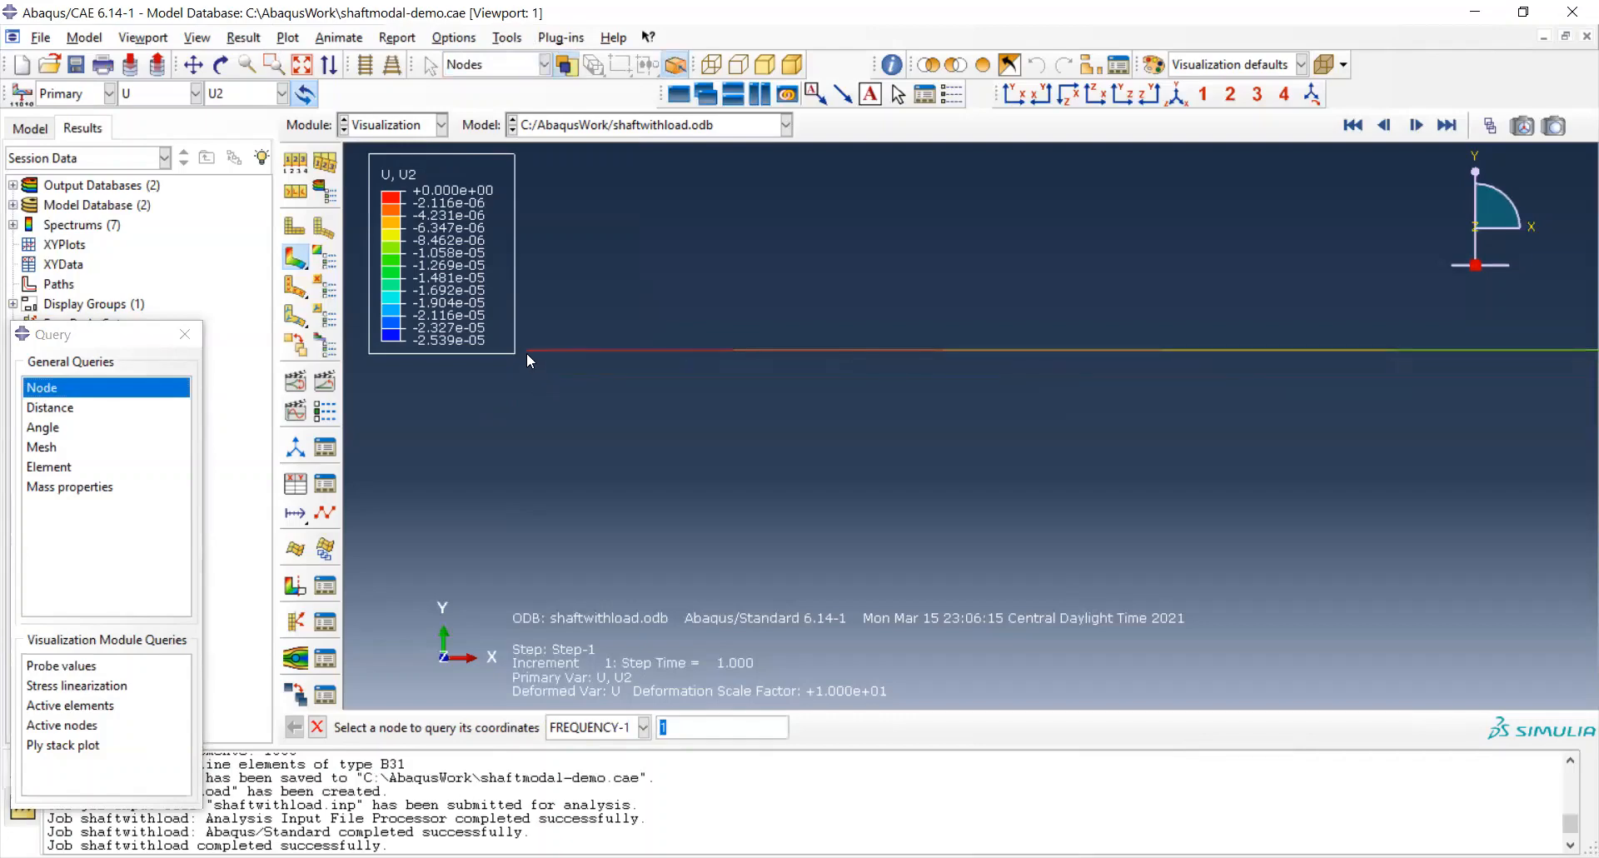
click(527, 352)
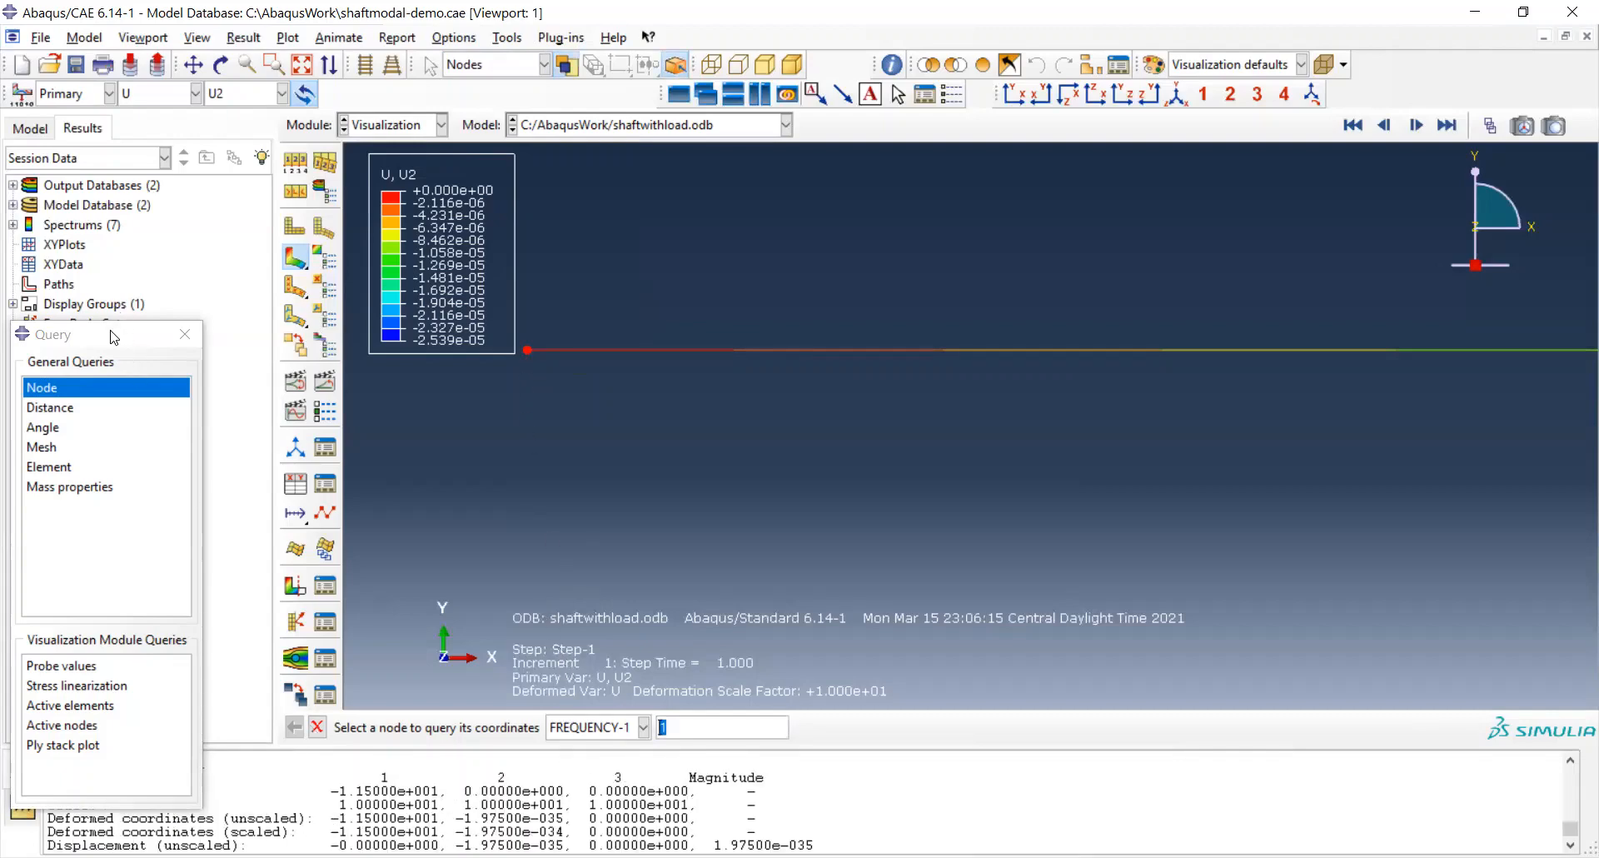
drag(114, 336, 126, 215)
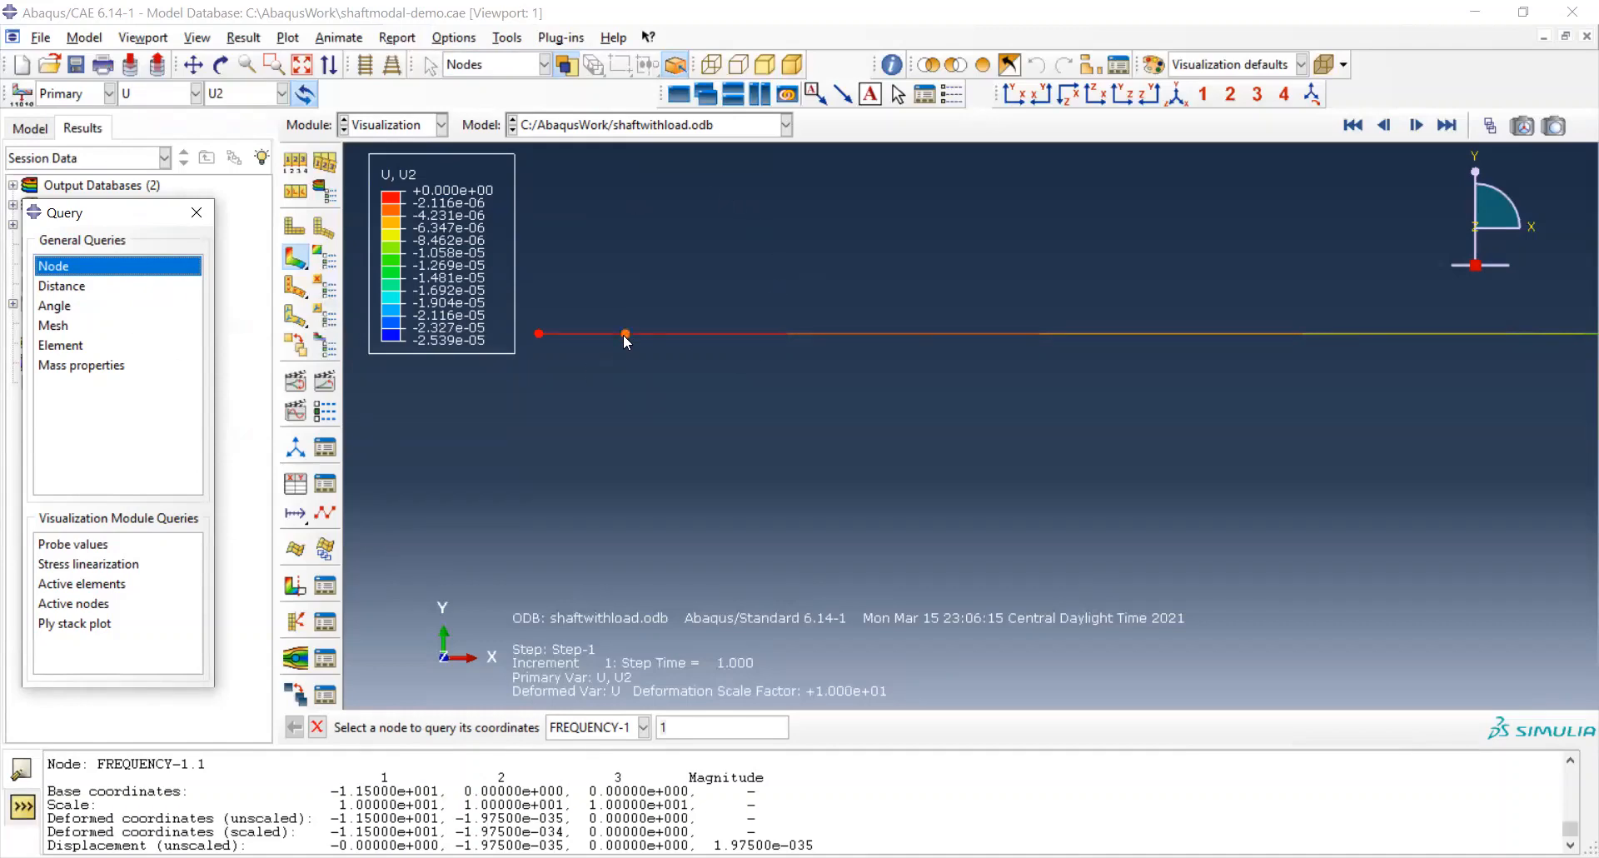
click(196, 212)
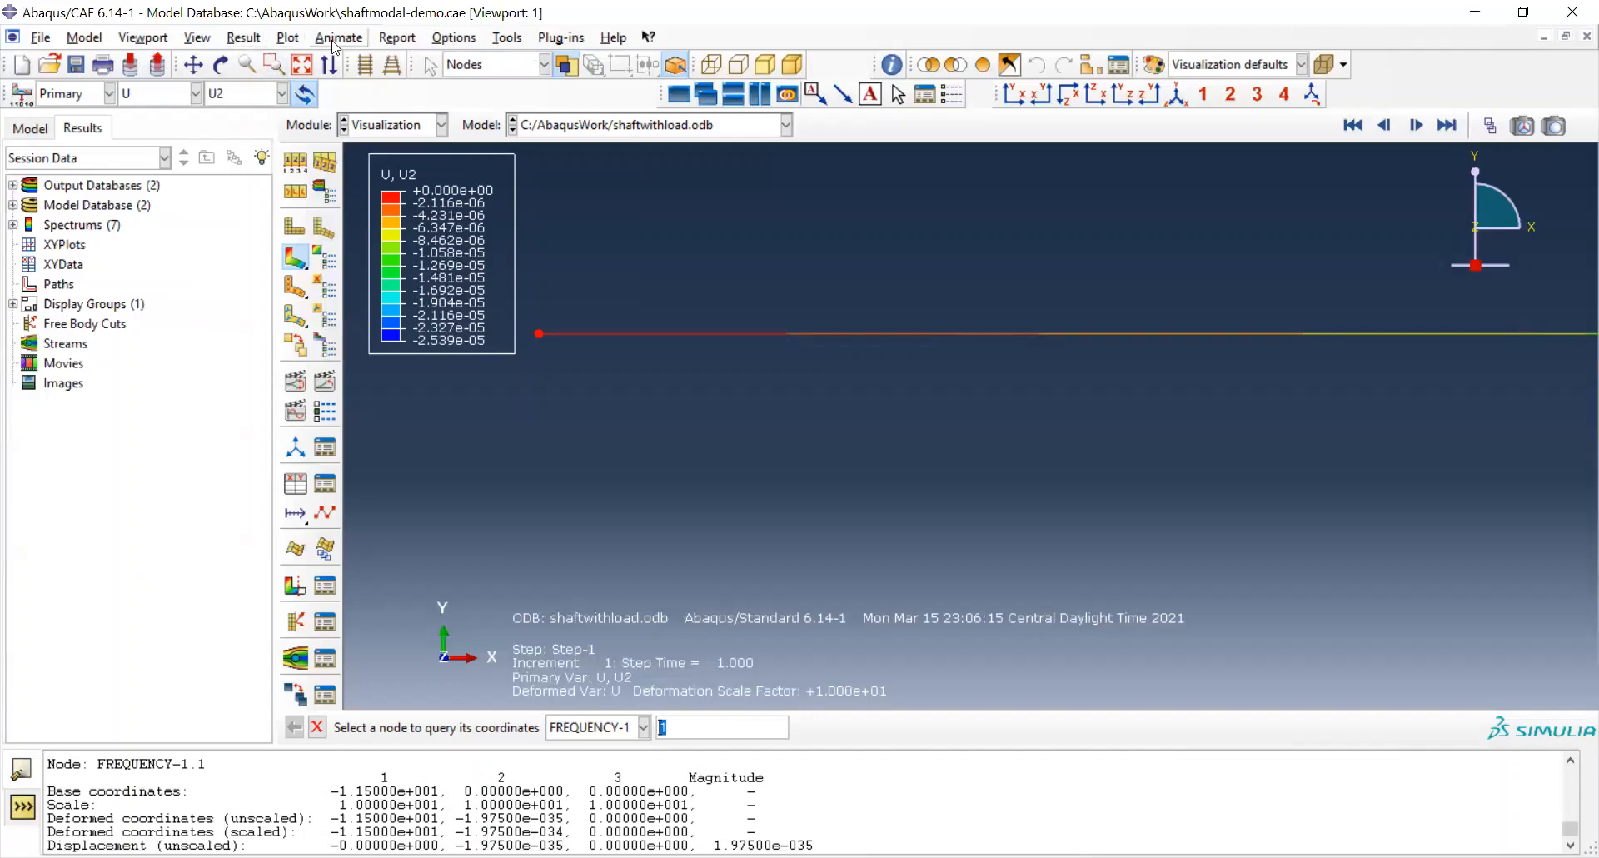
Probe the U2 field output at nodes, instead of elements, near the shaft's negative-X end.
click(507, 39)
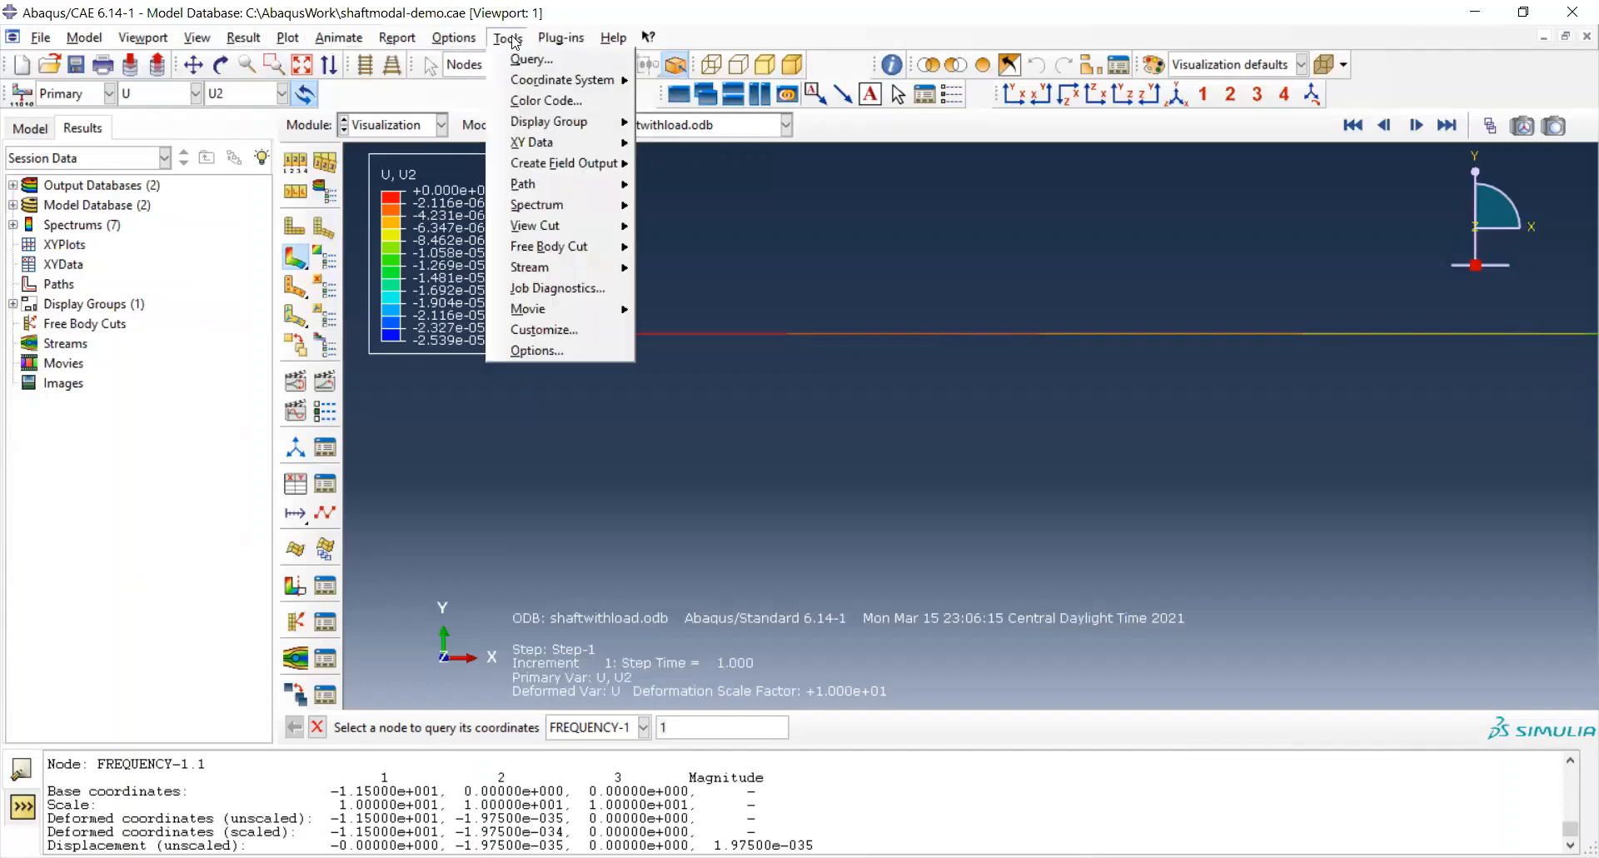
click(526, 60)
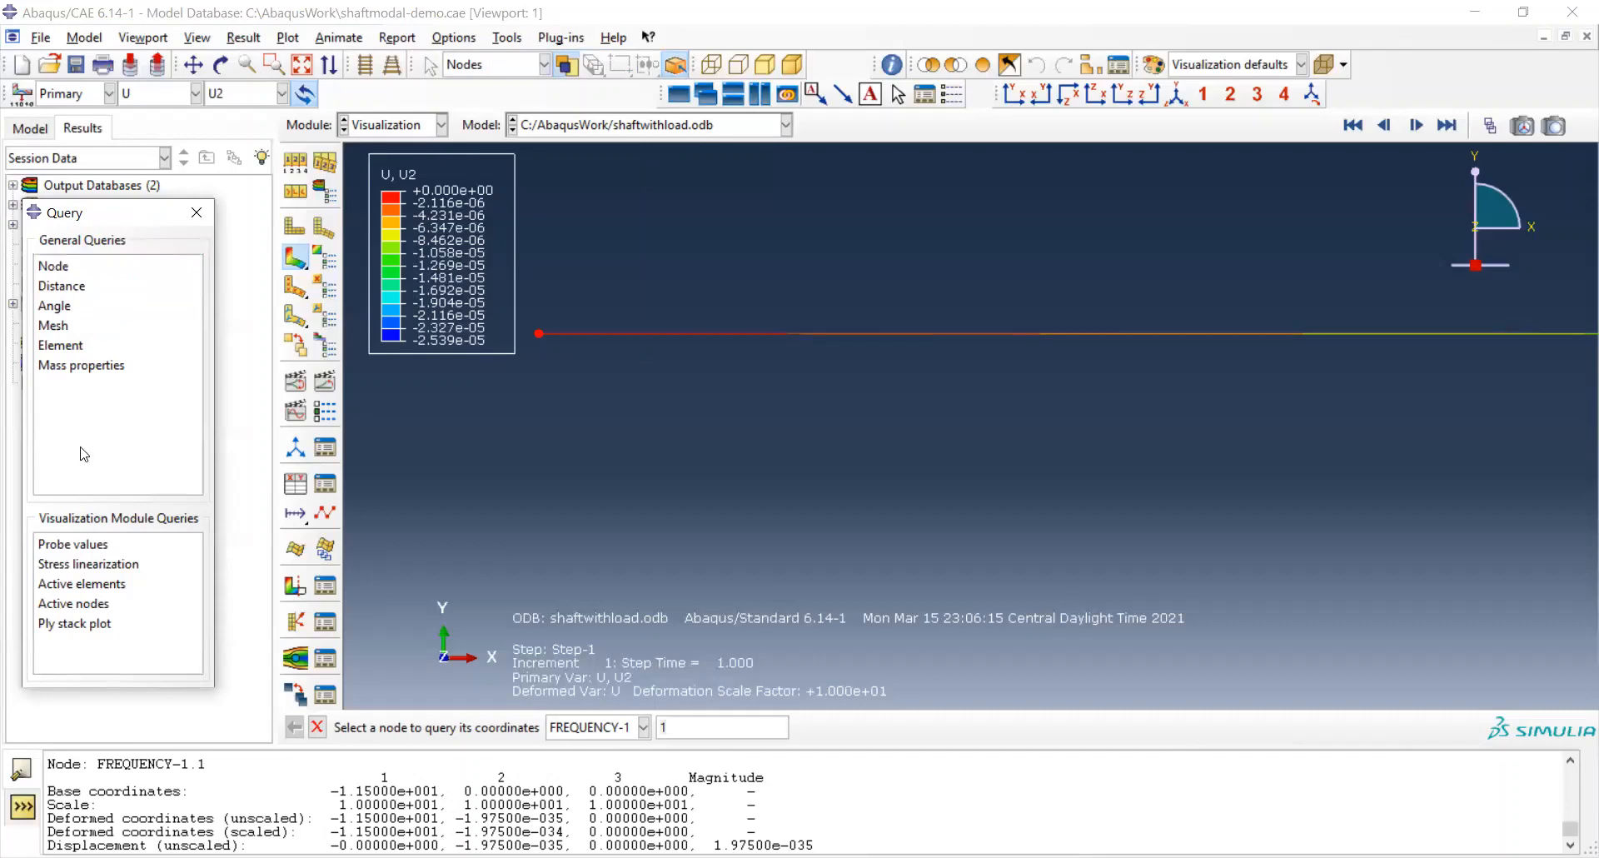
click(86, 550)
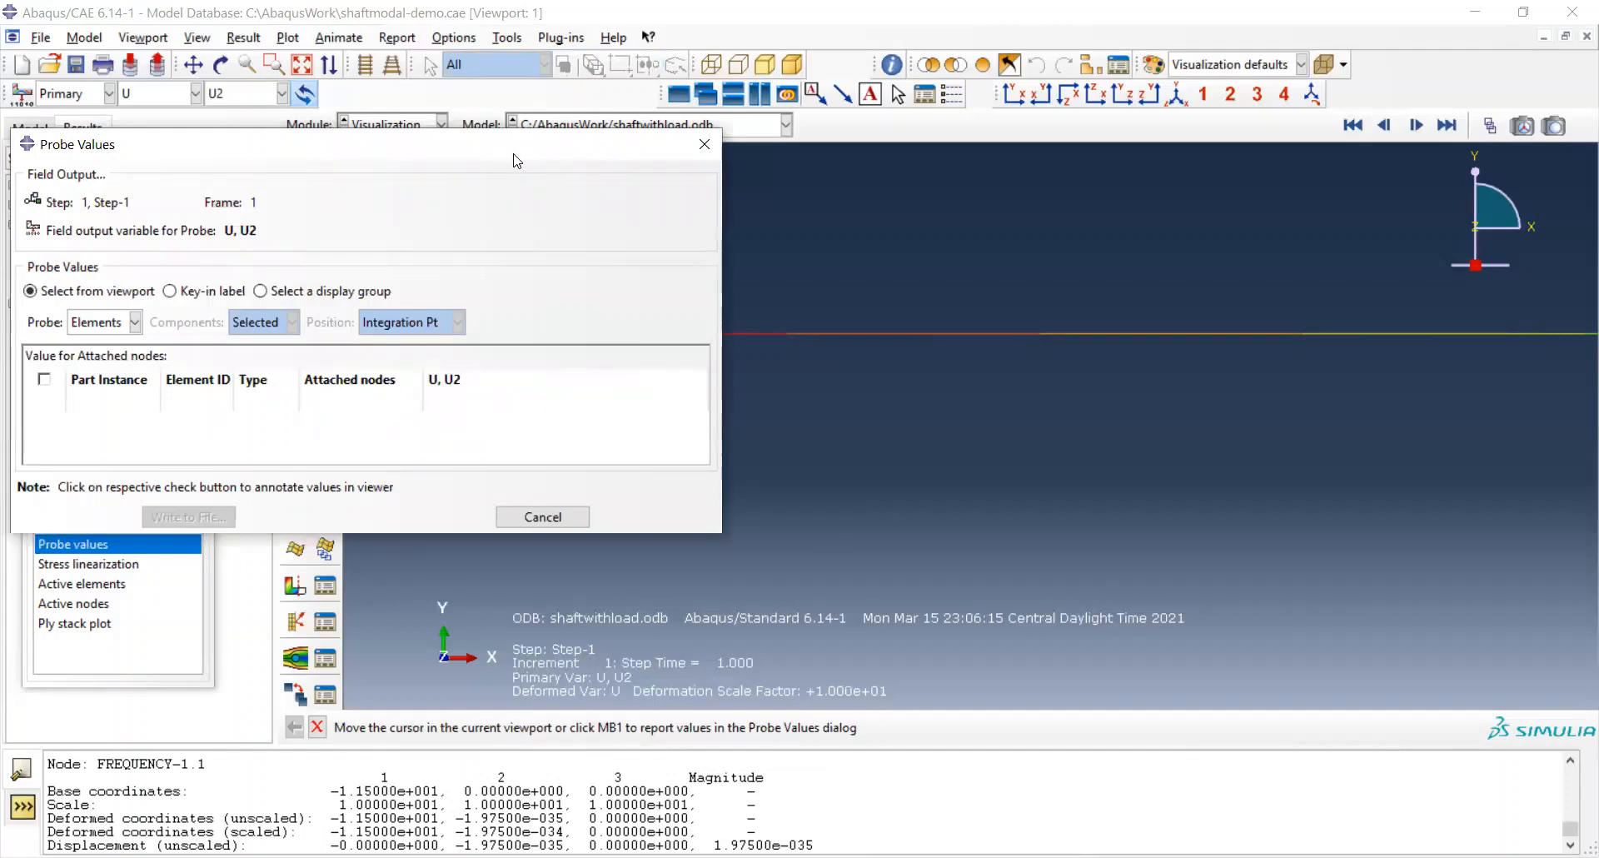
drag(514, 156, 1120, 450)
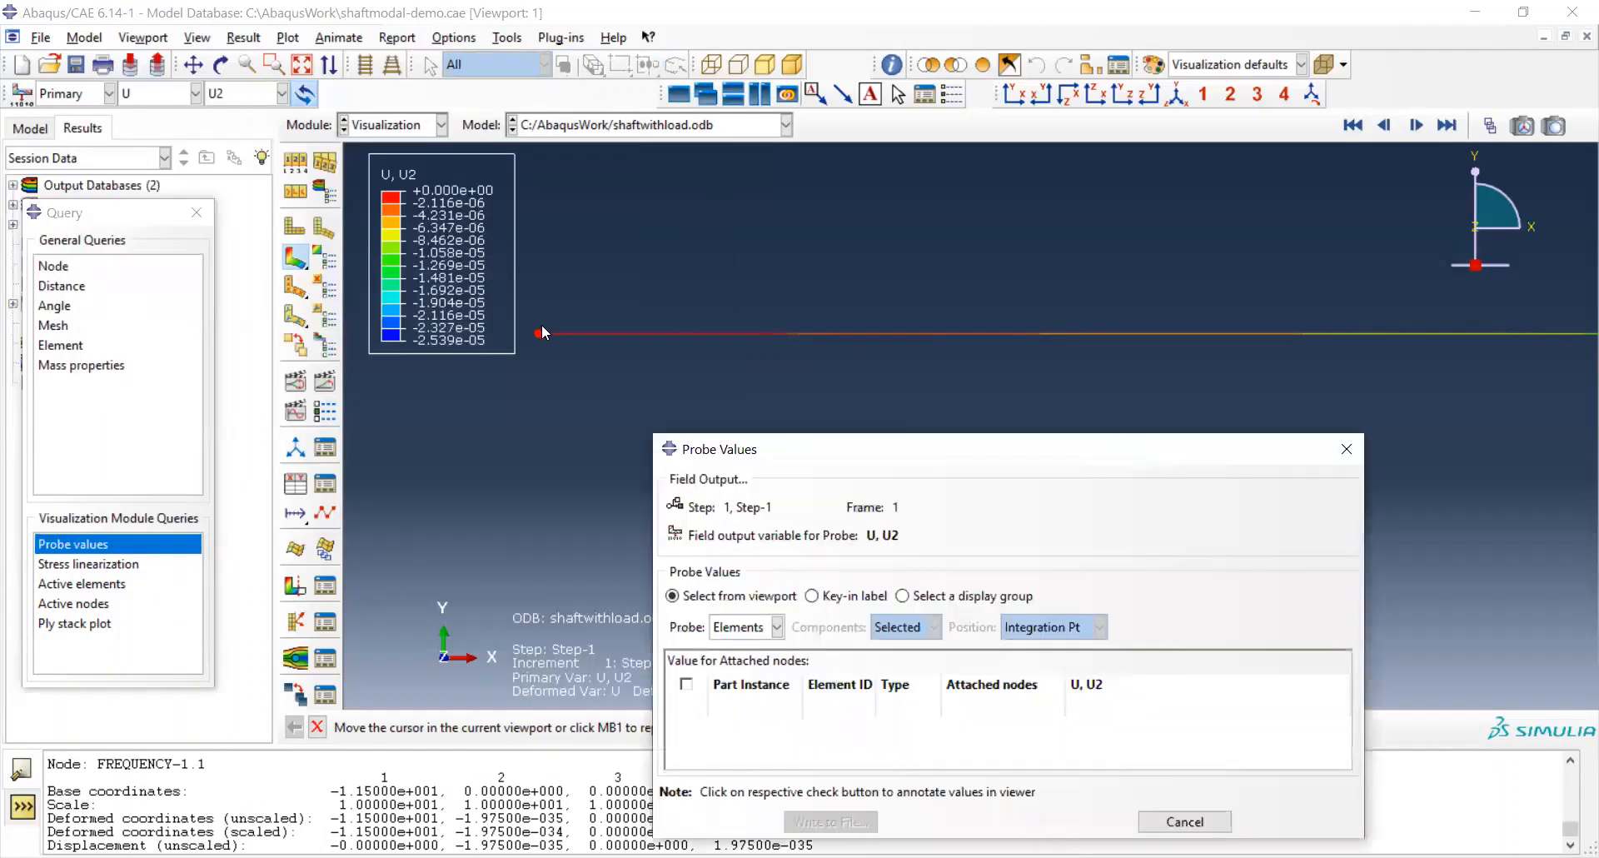
mouse_move(568, 336)
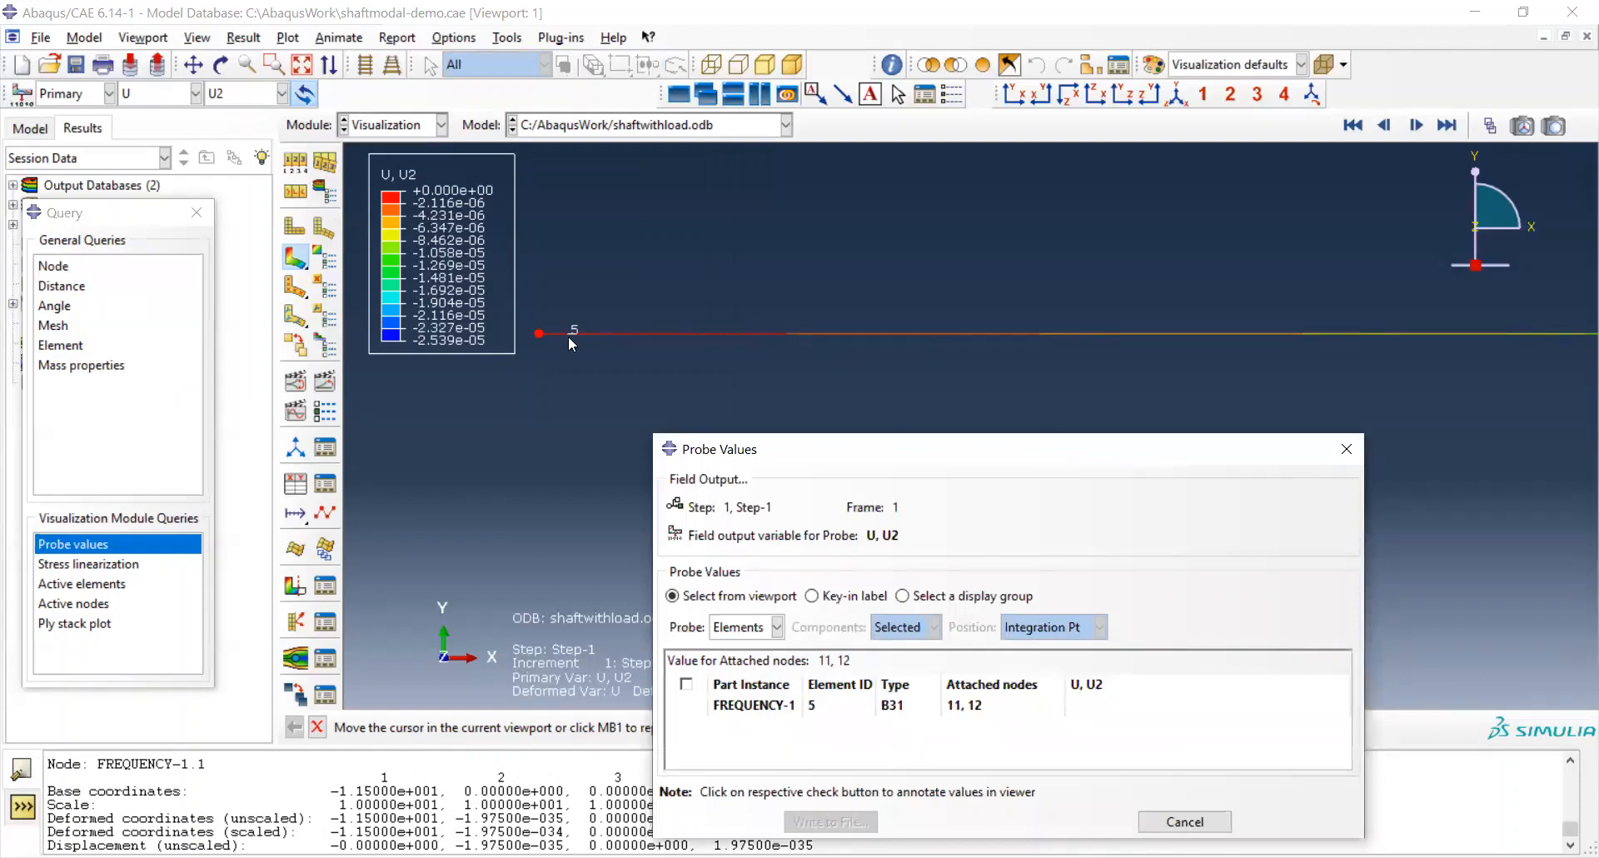
click(776, 627)
click(774, 650)
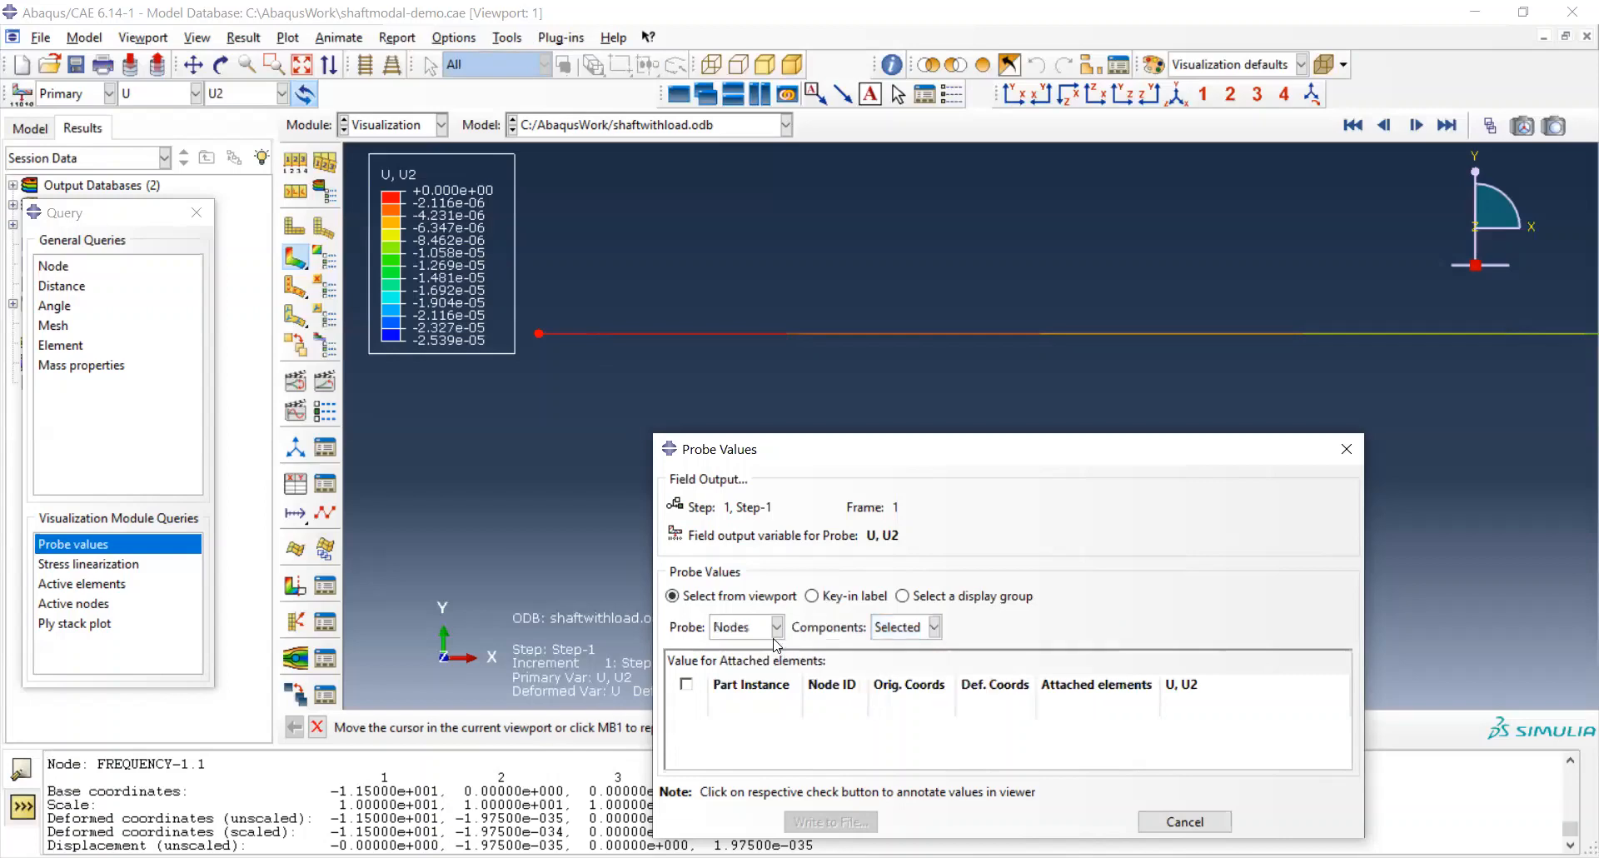
mouse_move(564, 336)
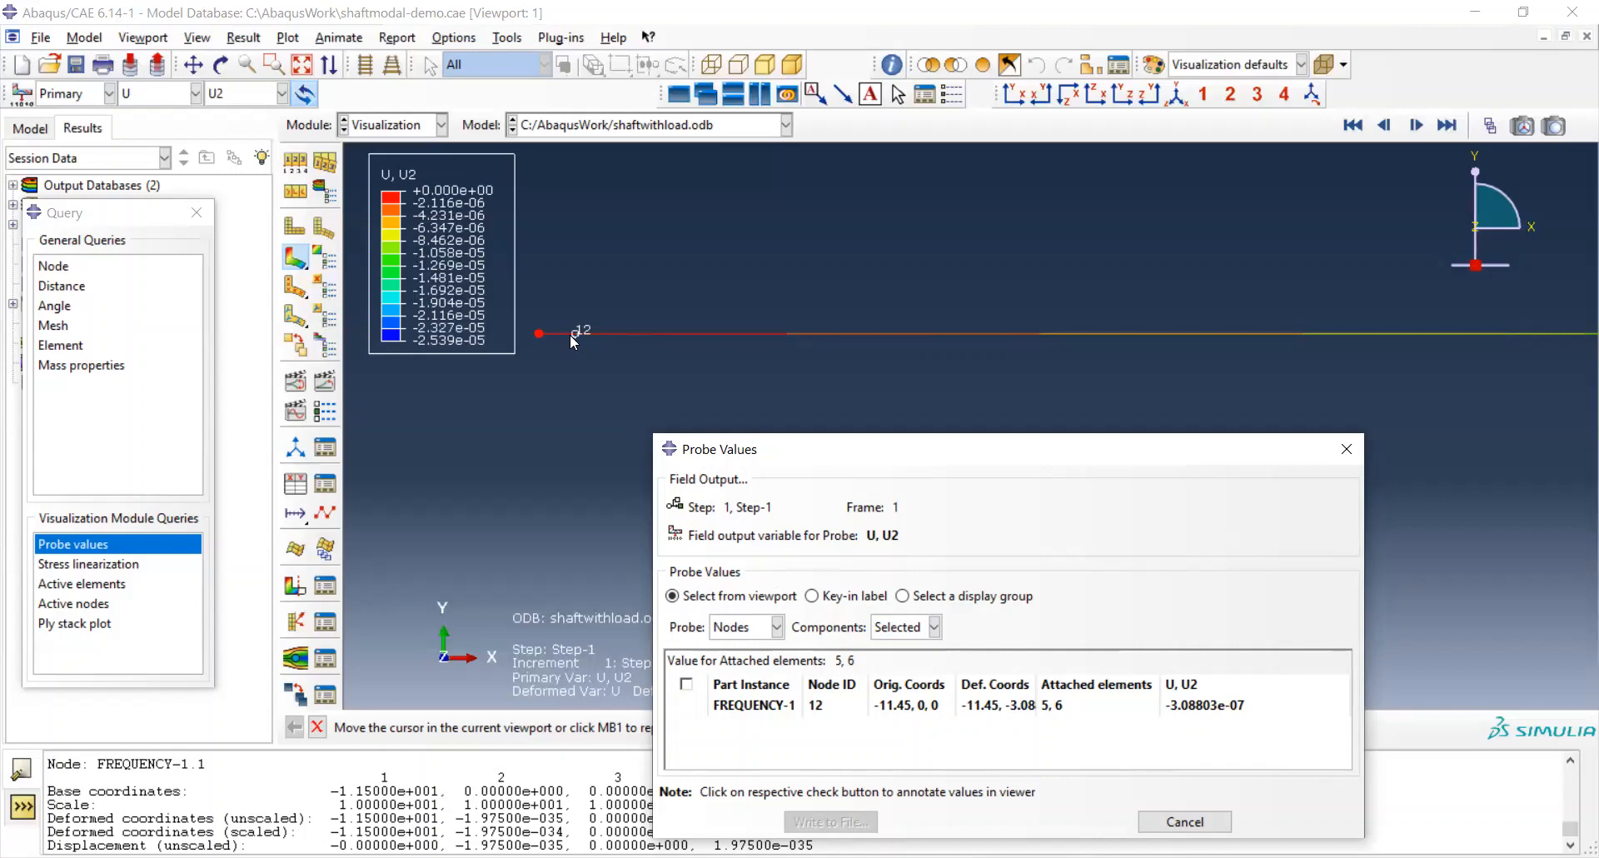
mouse_move(568, 338)
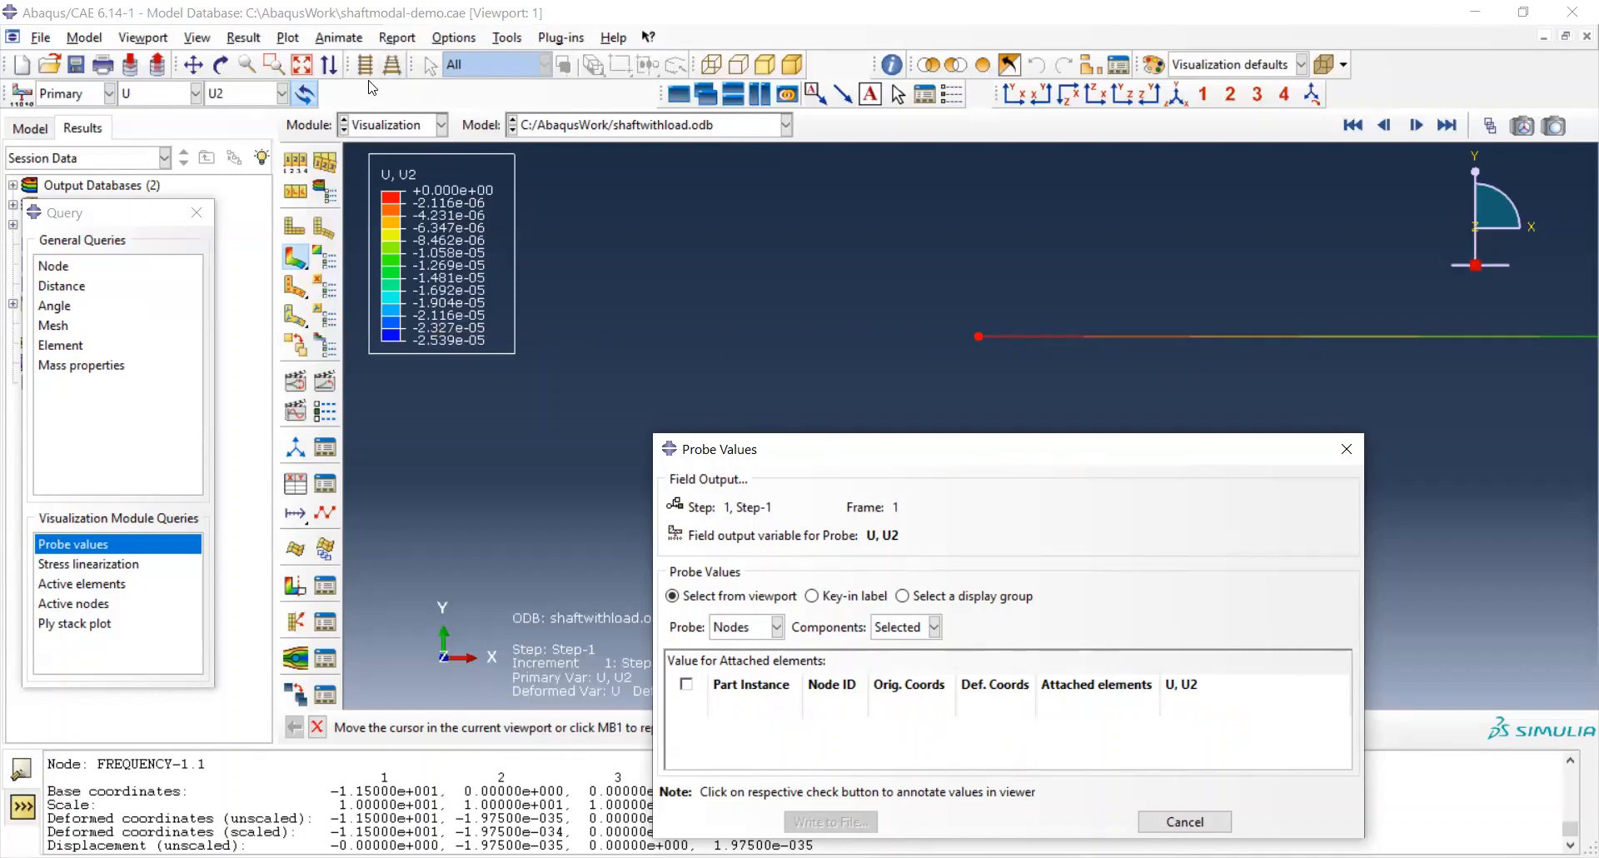
Fit the whole shaft in the viewport and plot its undeformed shape with the probe dialog clear of it.
click(301, 65)
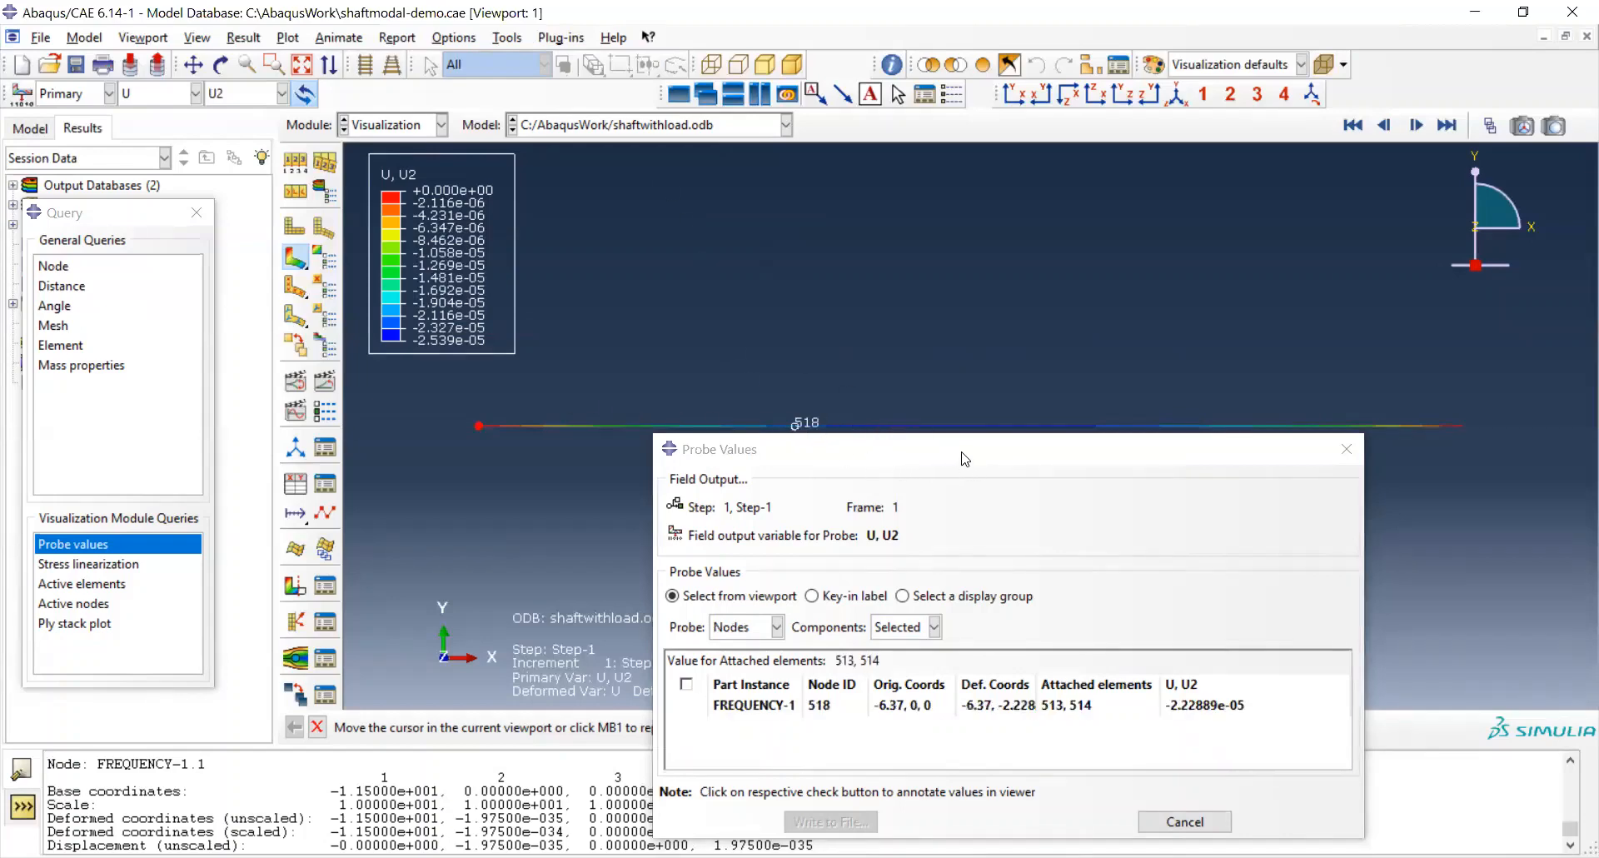
drag(964, 457, 942, 482)
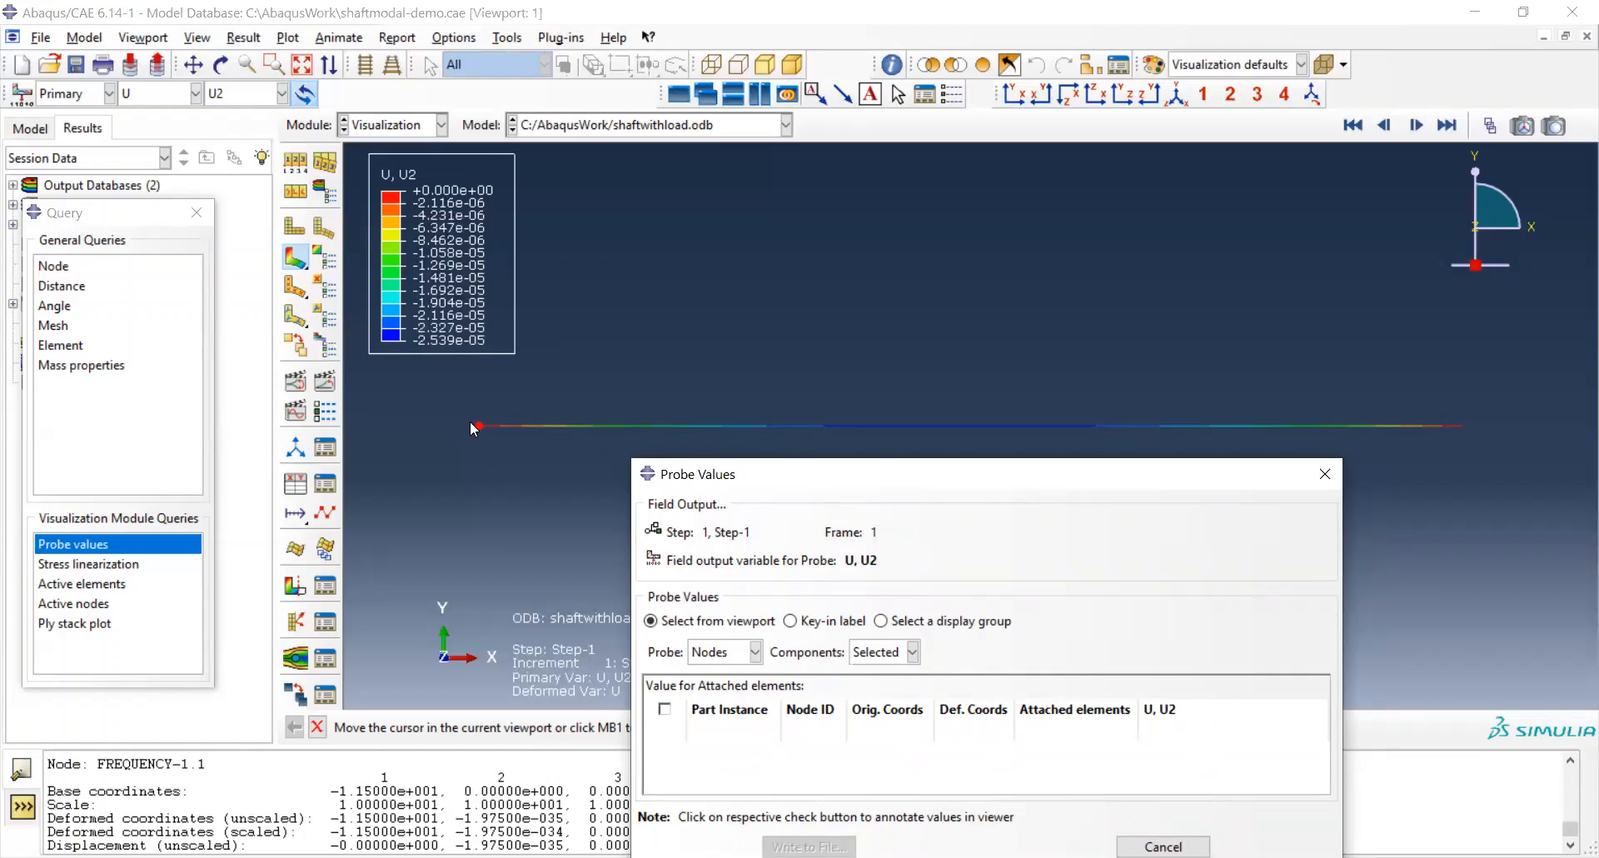
click(292, 256)
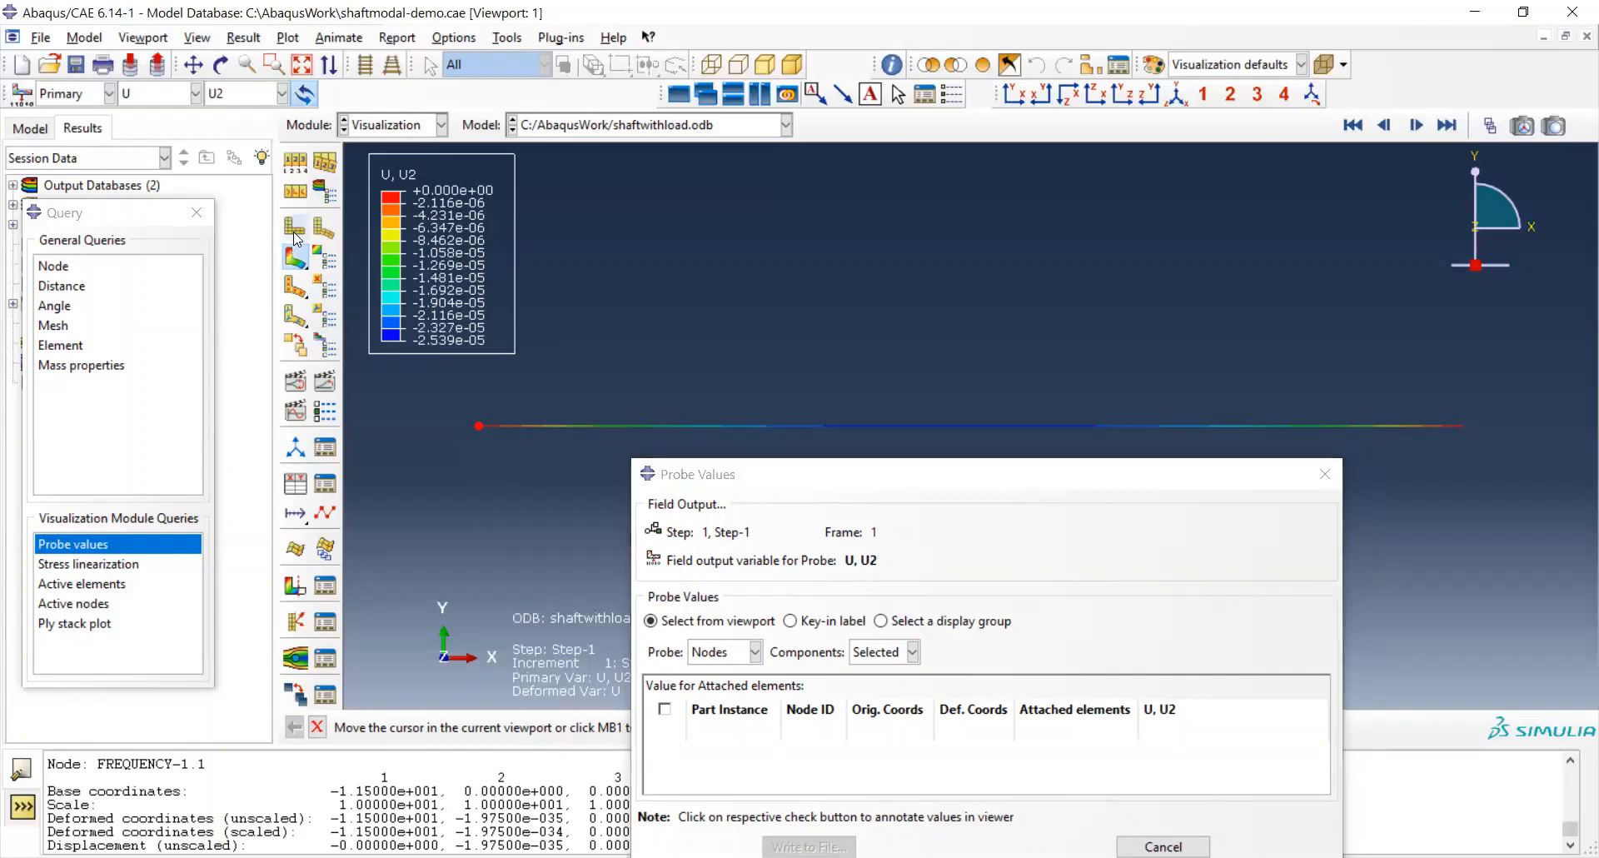
click(295, 230)
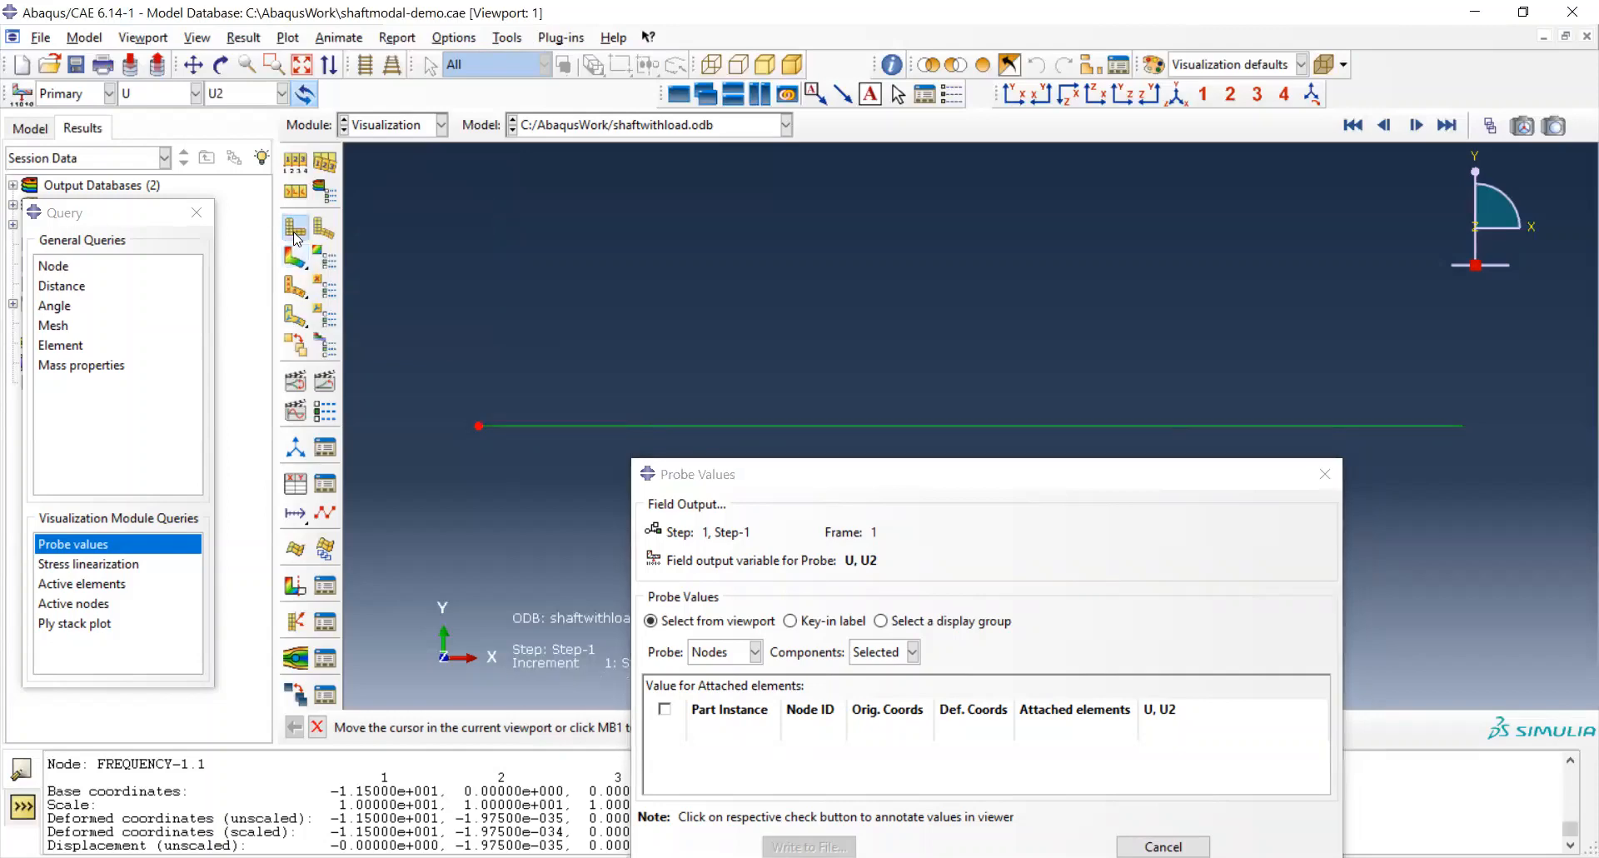
Probe U2 at nodes along the undeformed shaft's negative-X portion, recording nodes 207 and 214 in the probe table.
mouse_move(475, 428)
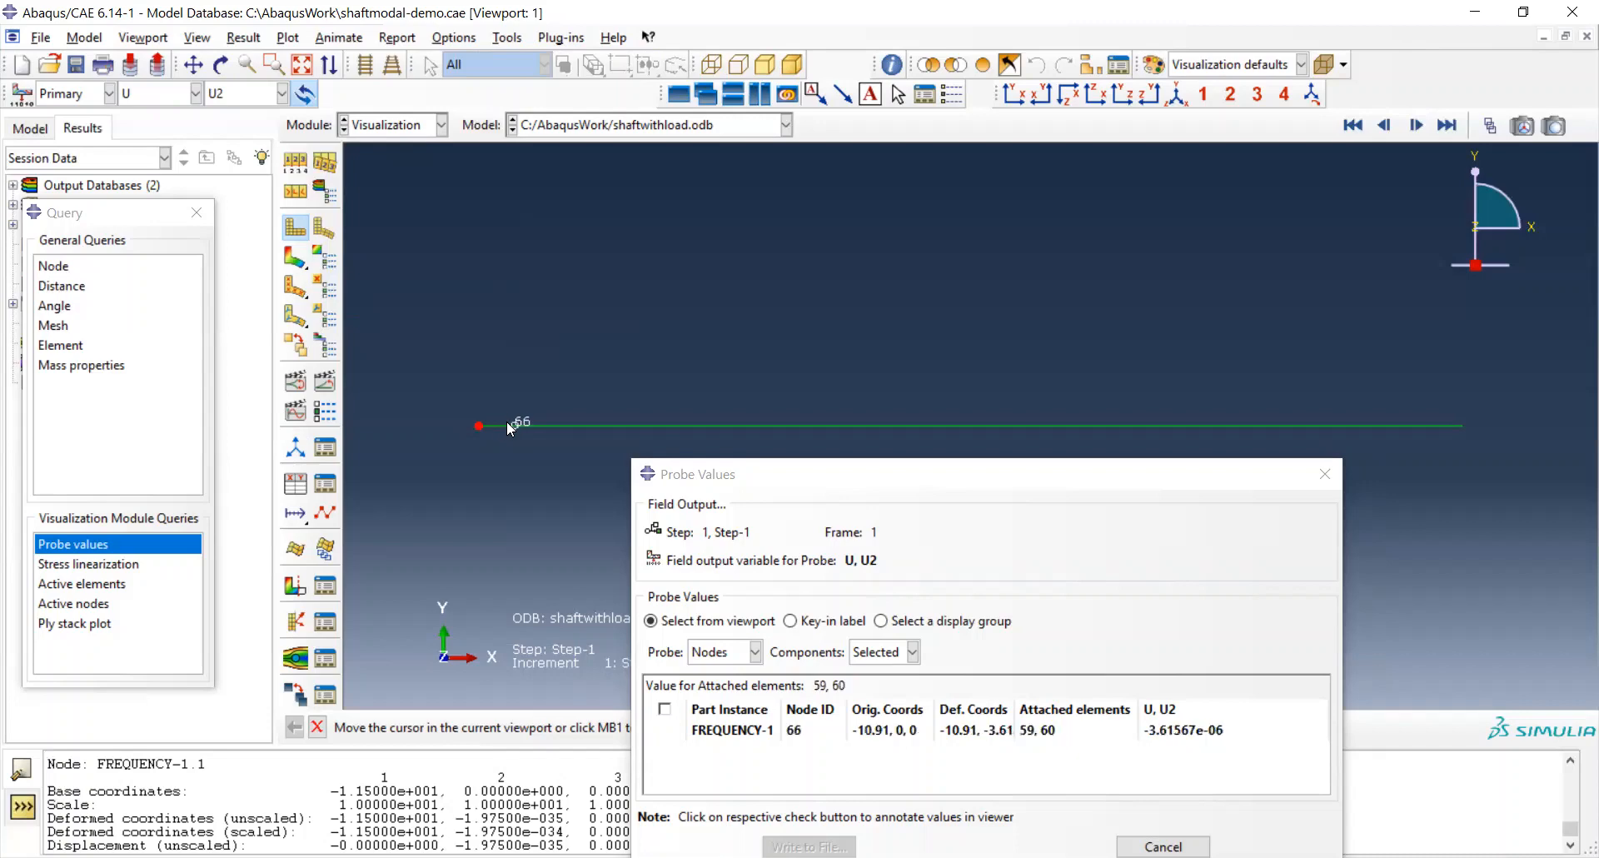
click(597, 426)
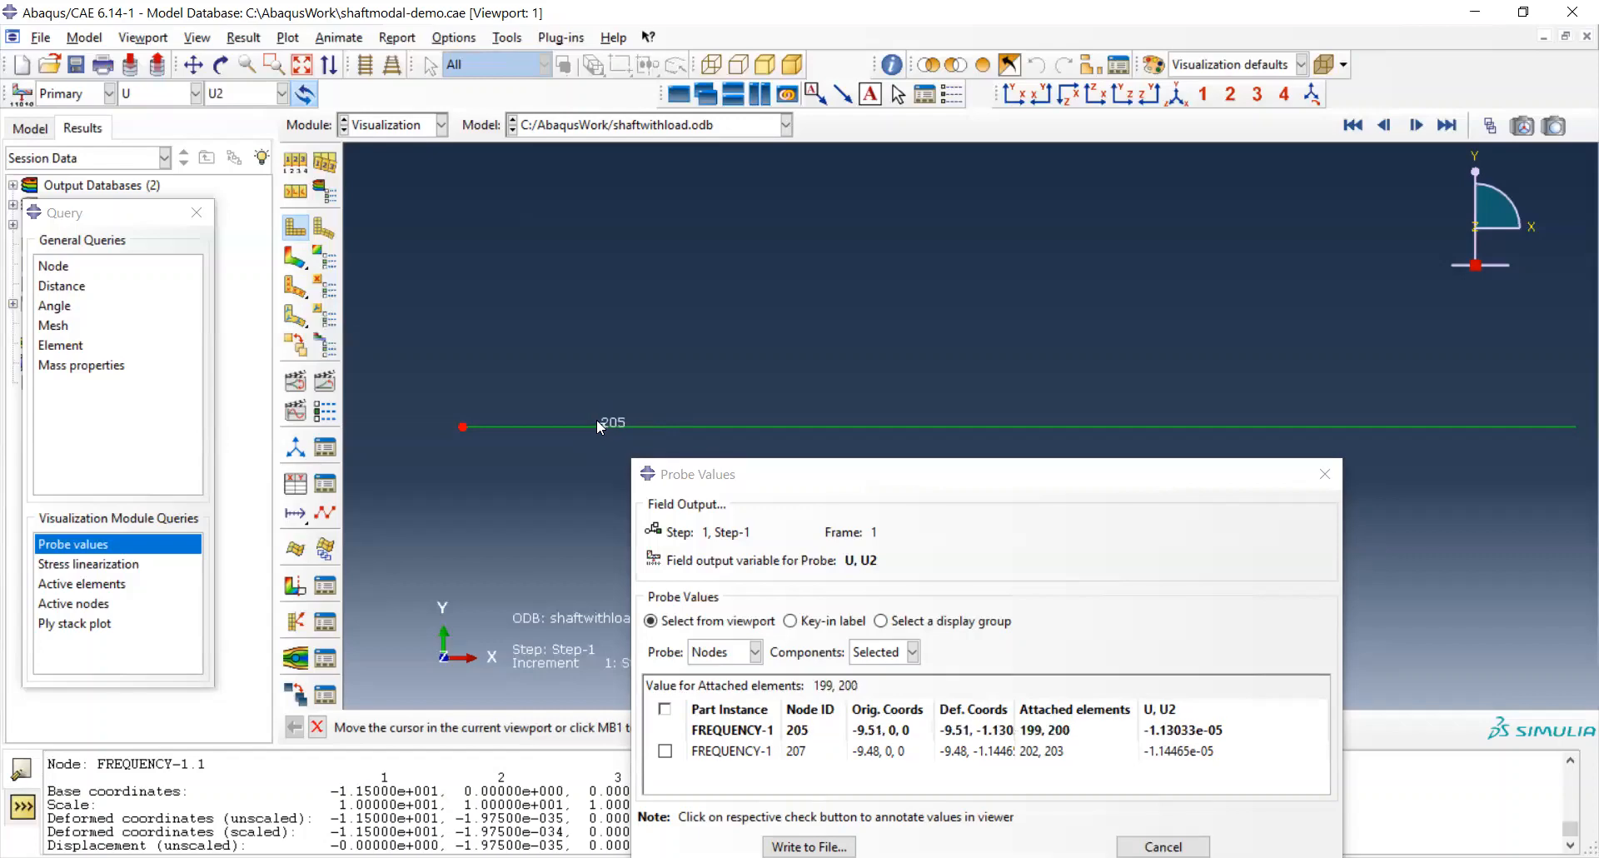
scroll(596, 418, up, 1)
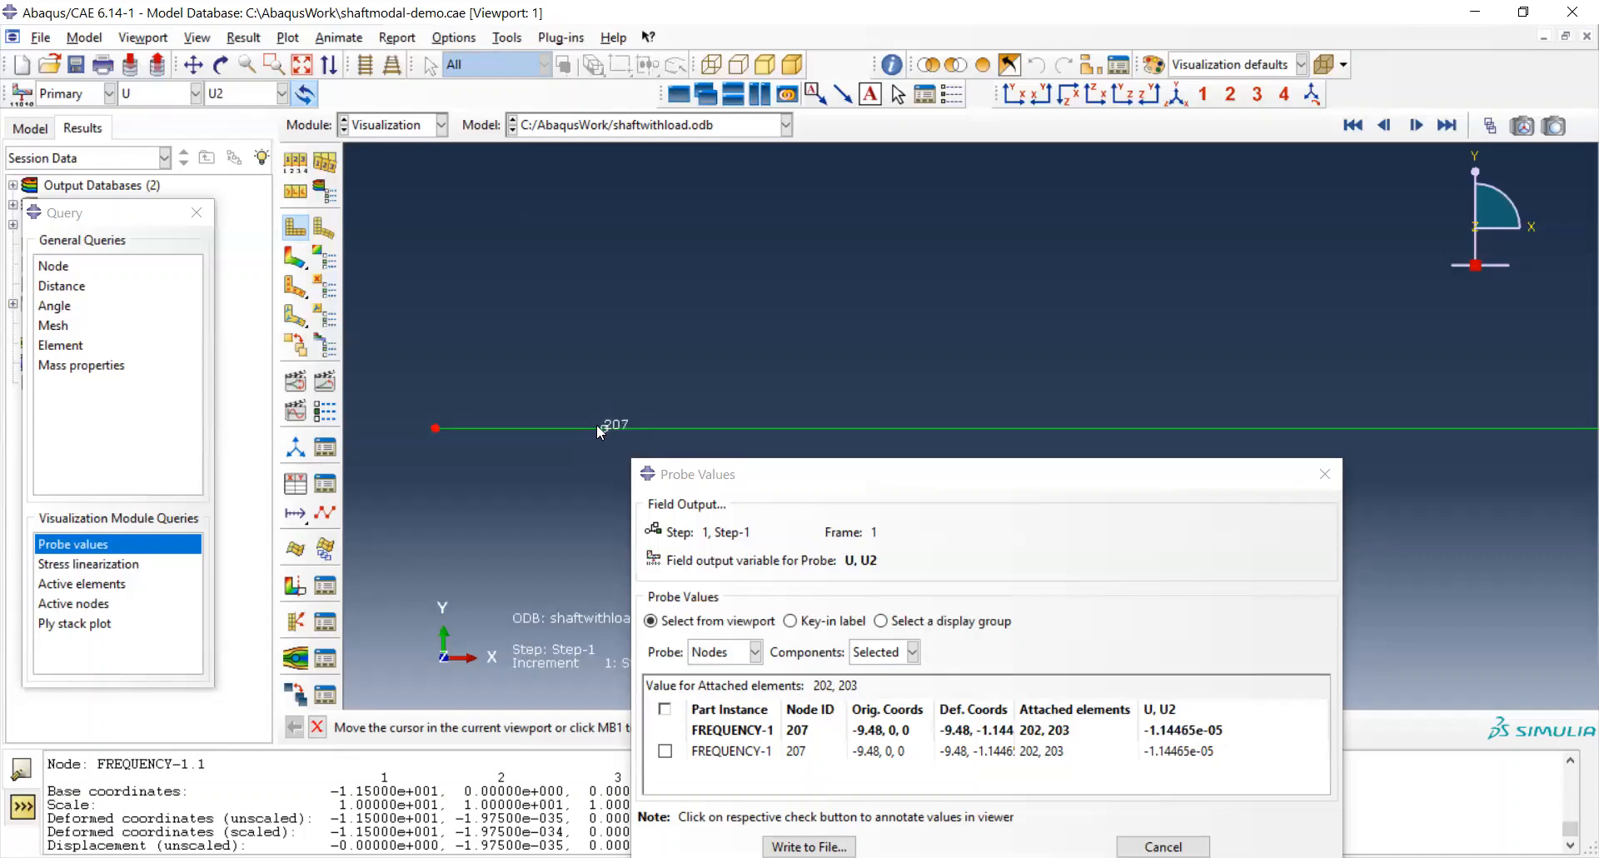
scroll(596, 423, down, 2)
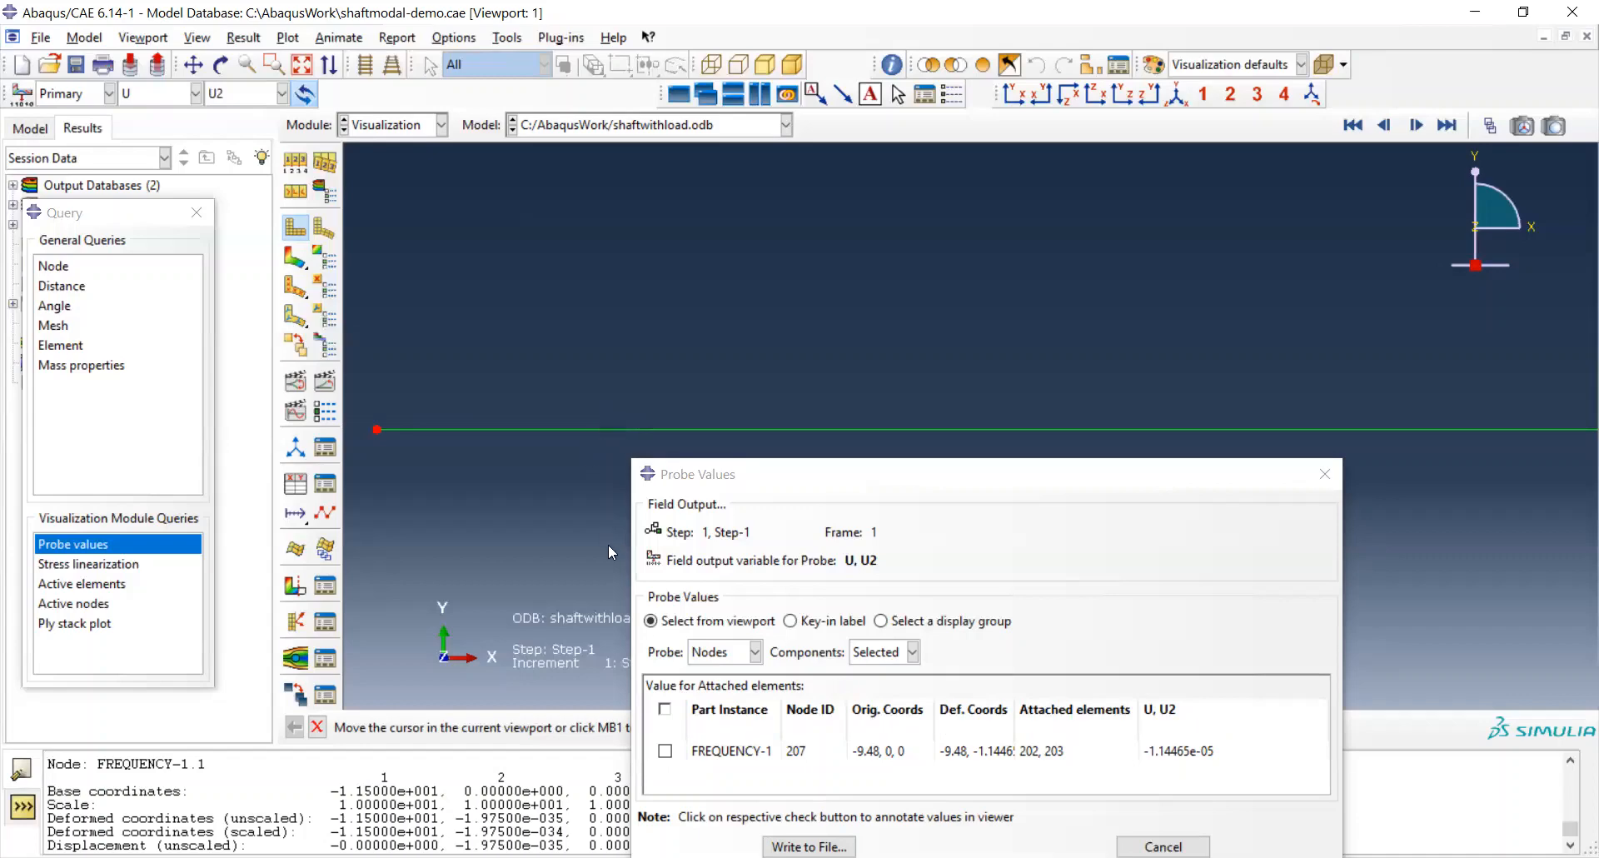
click(756, 652)
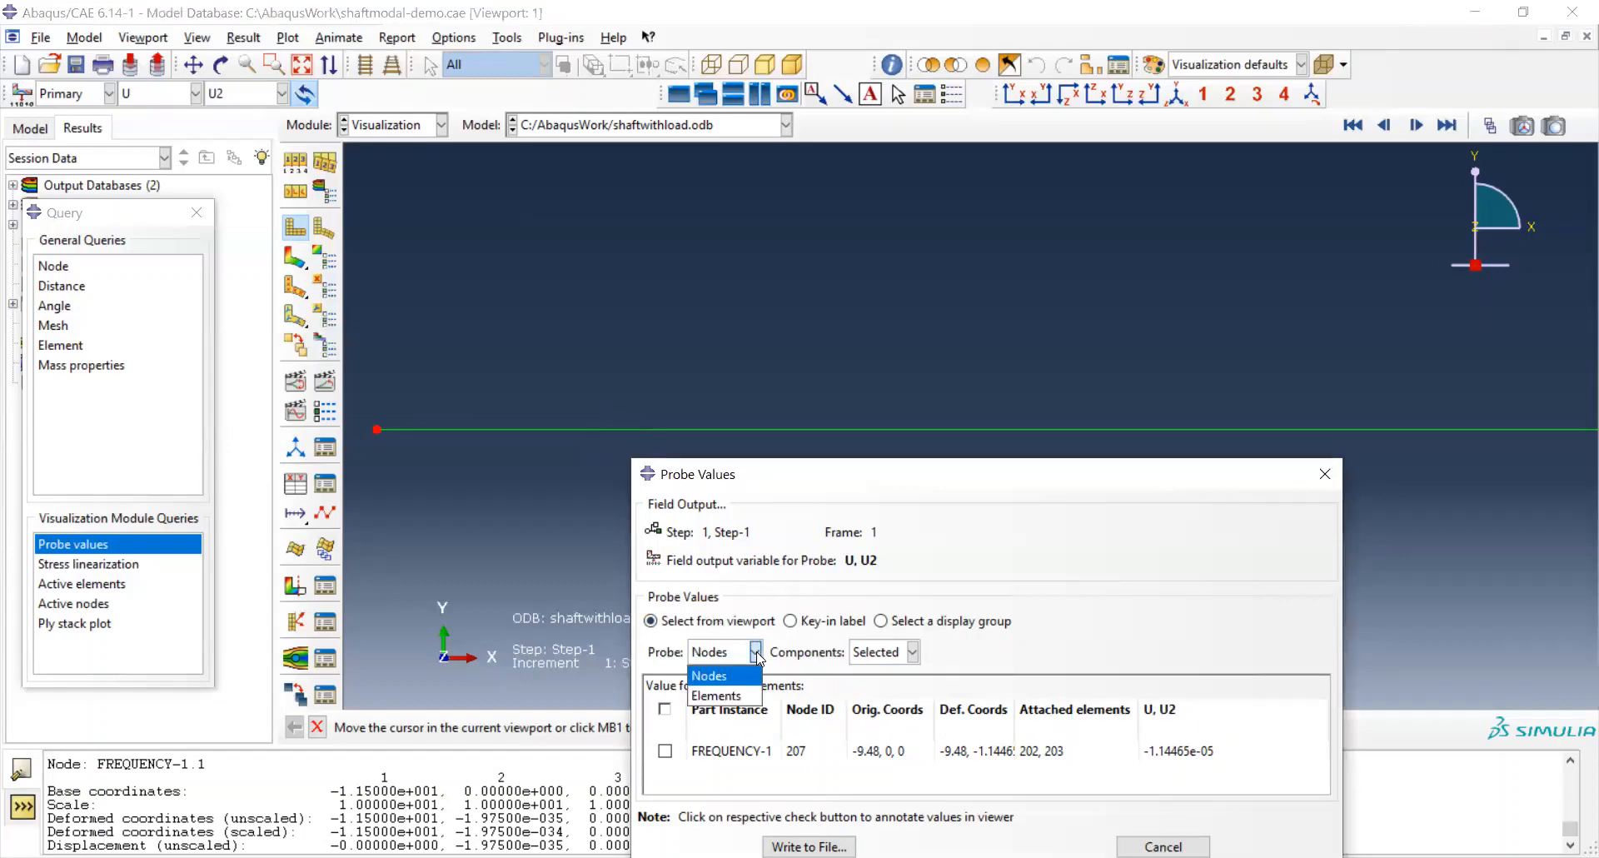
click(756, 653)
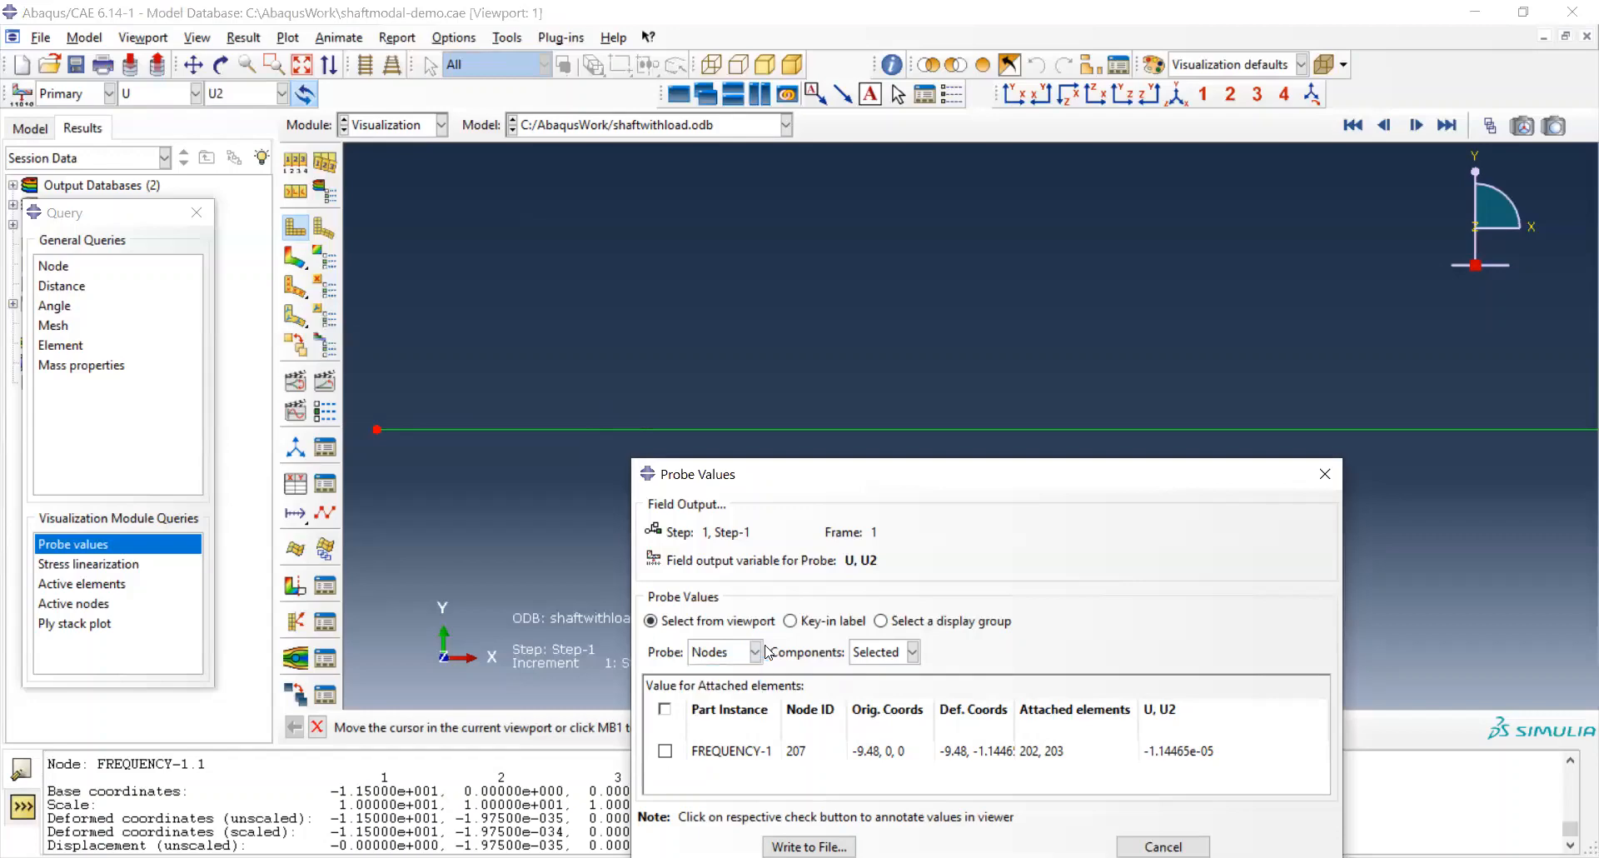
mouse_move(620, 427)
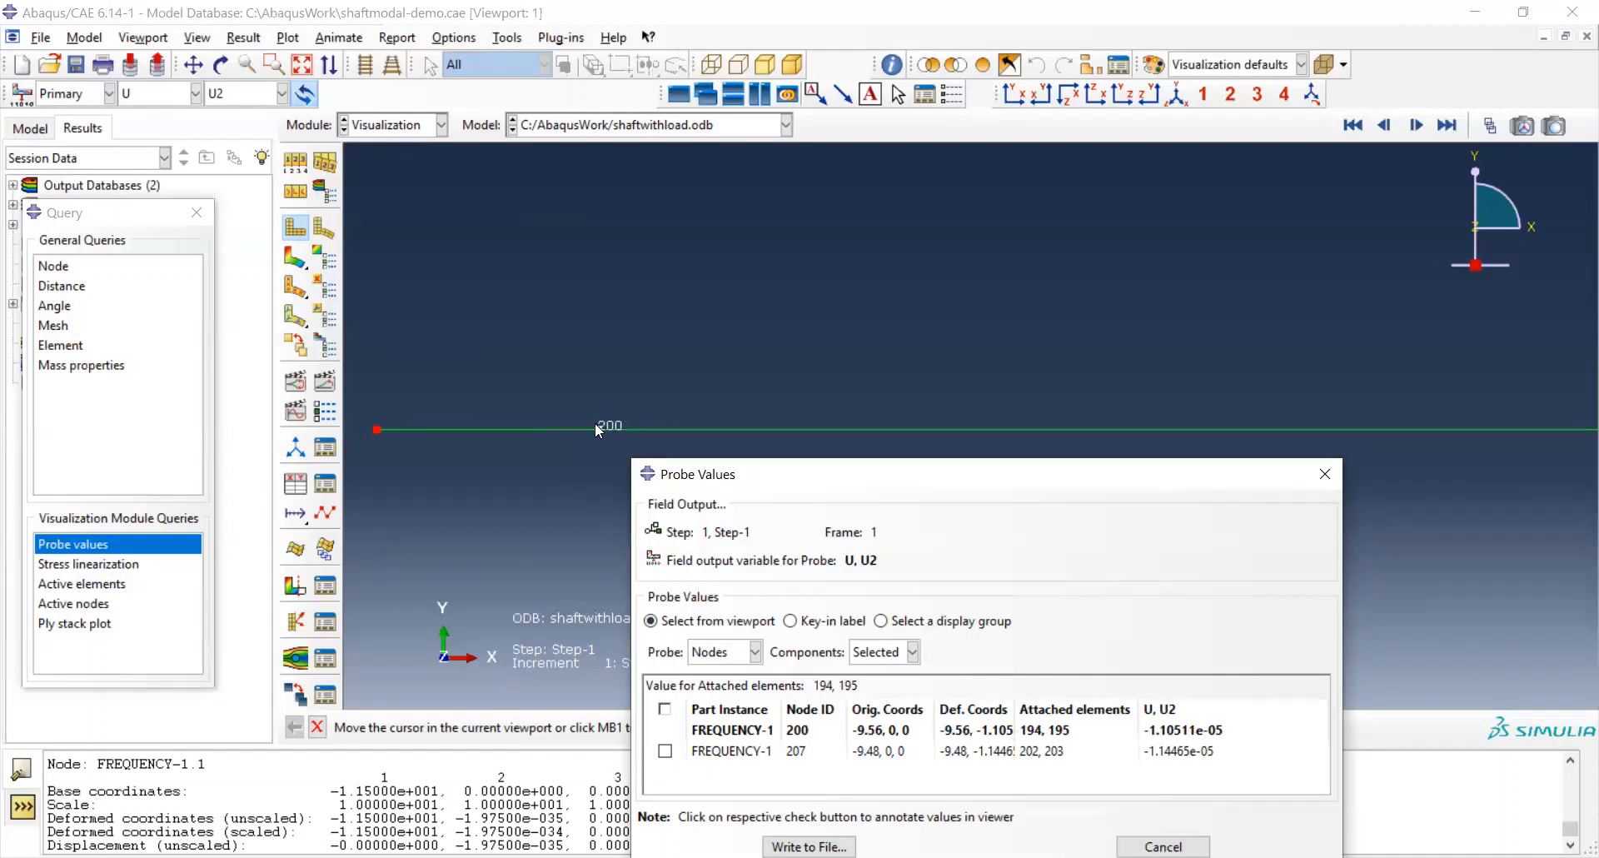
click(597, 422)
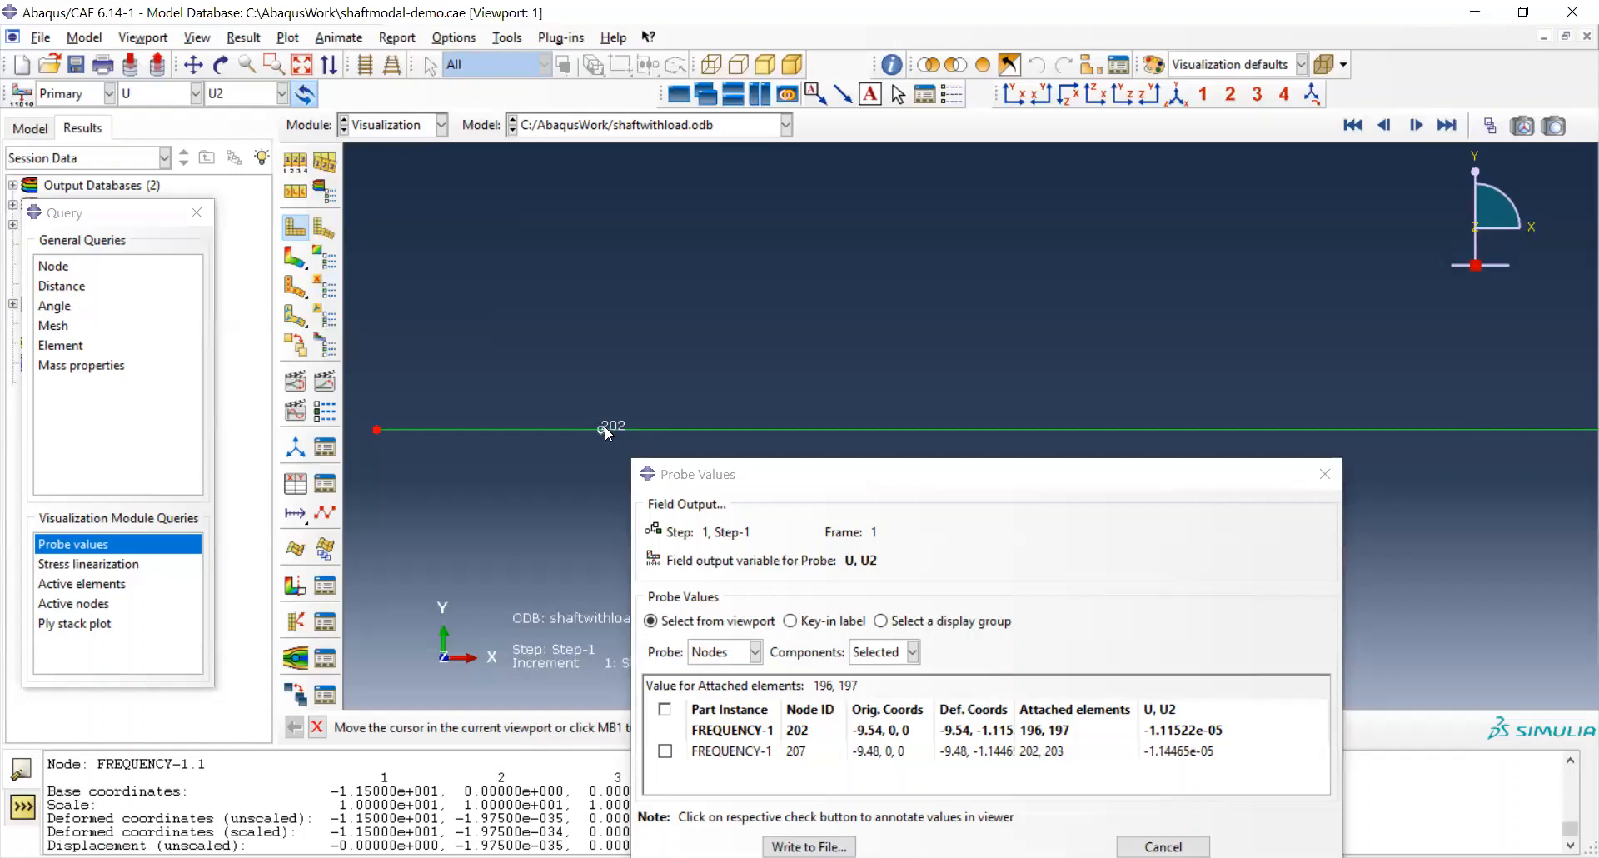
click(607, 428)
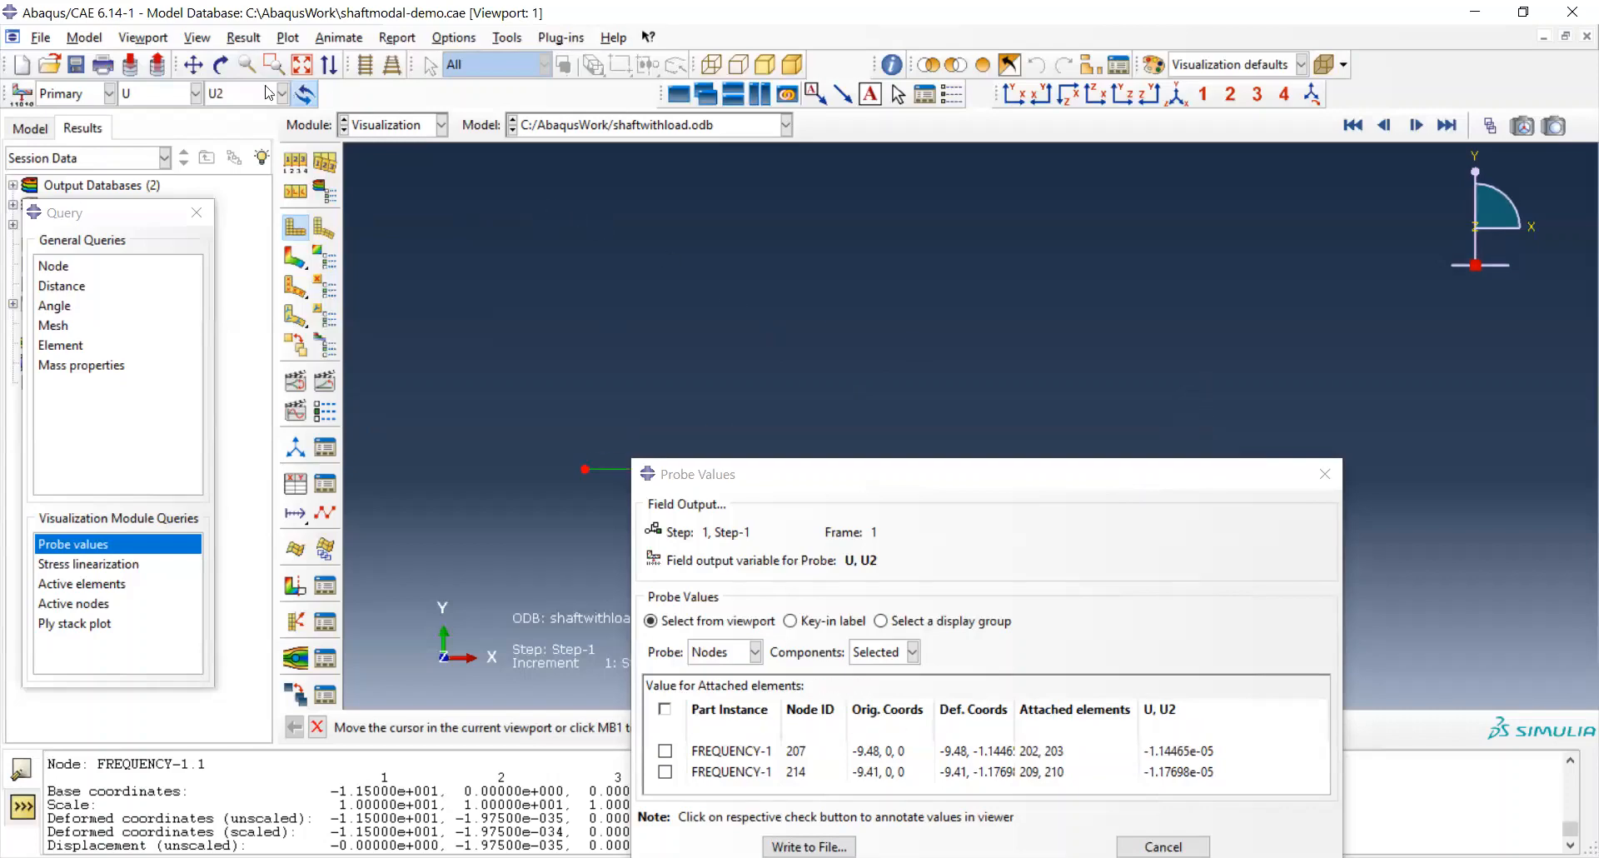
Bring the full shaft into view and probe nodal U2 at node 1601 and other nodes near the positive-X end.
click(193, 64)
drag(621, 470, 580, 396)
scroll(731, 380, up, 1)
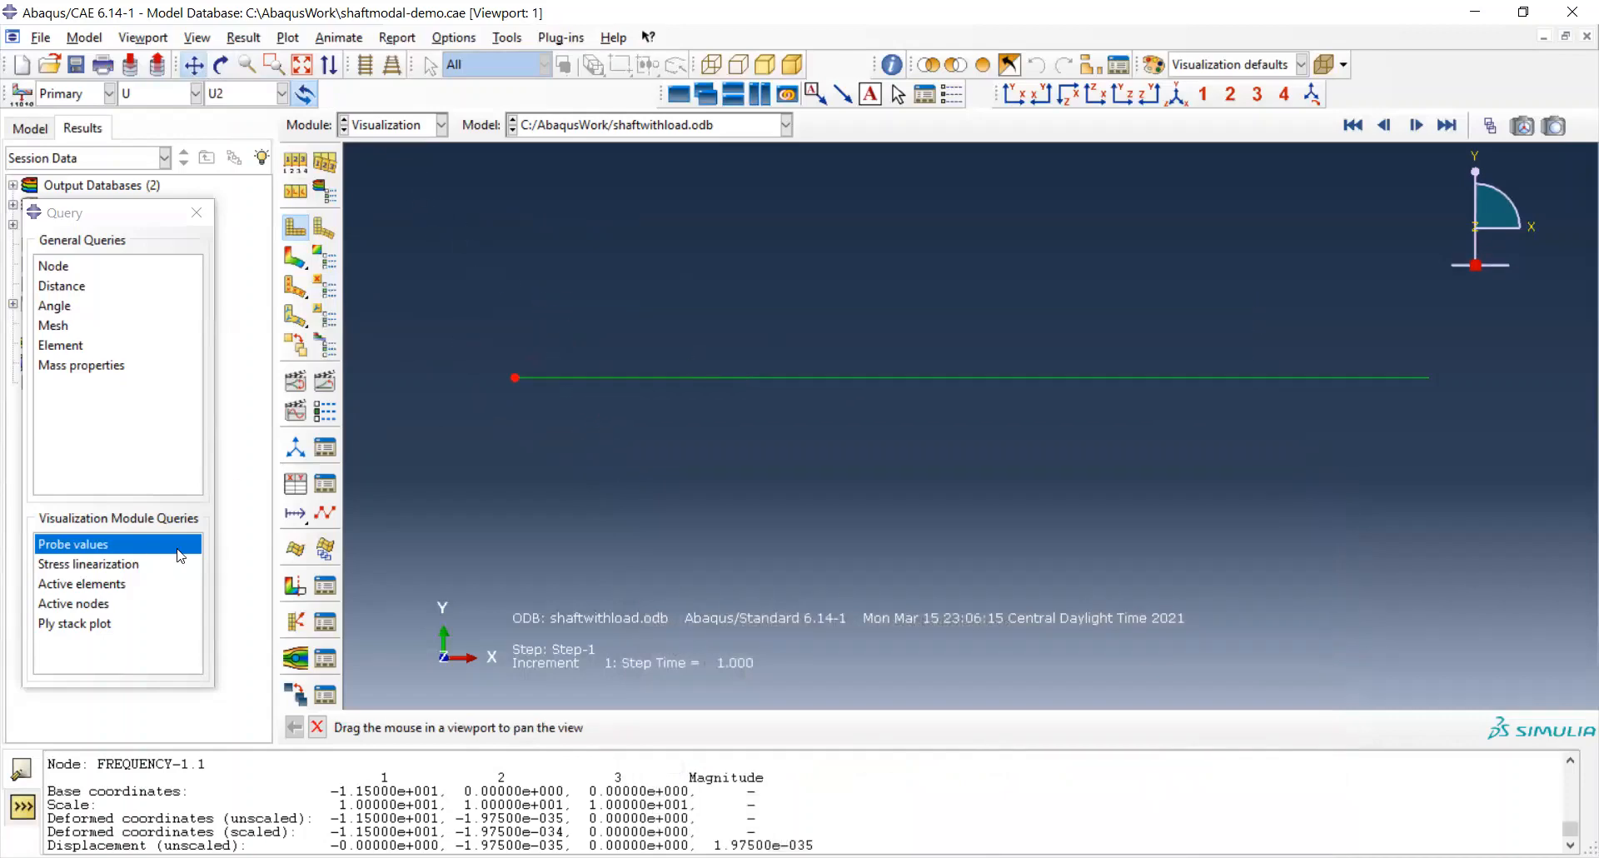
key(Escape)
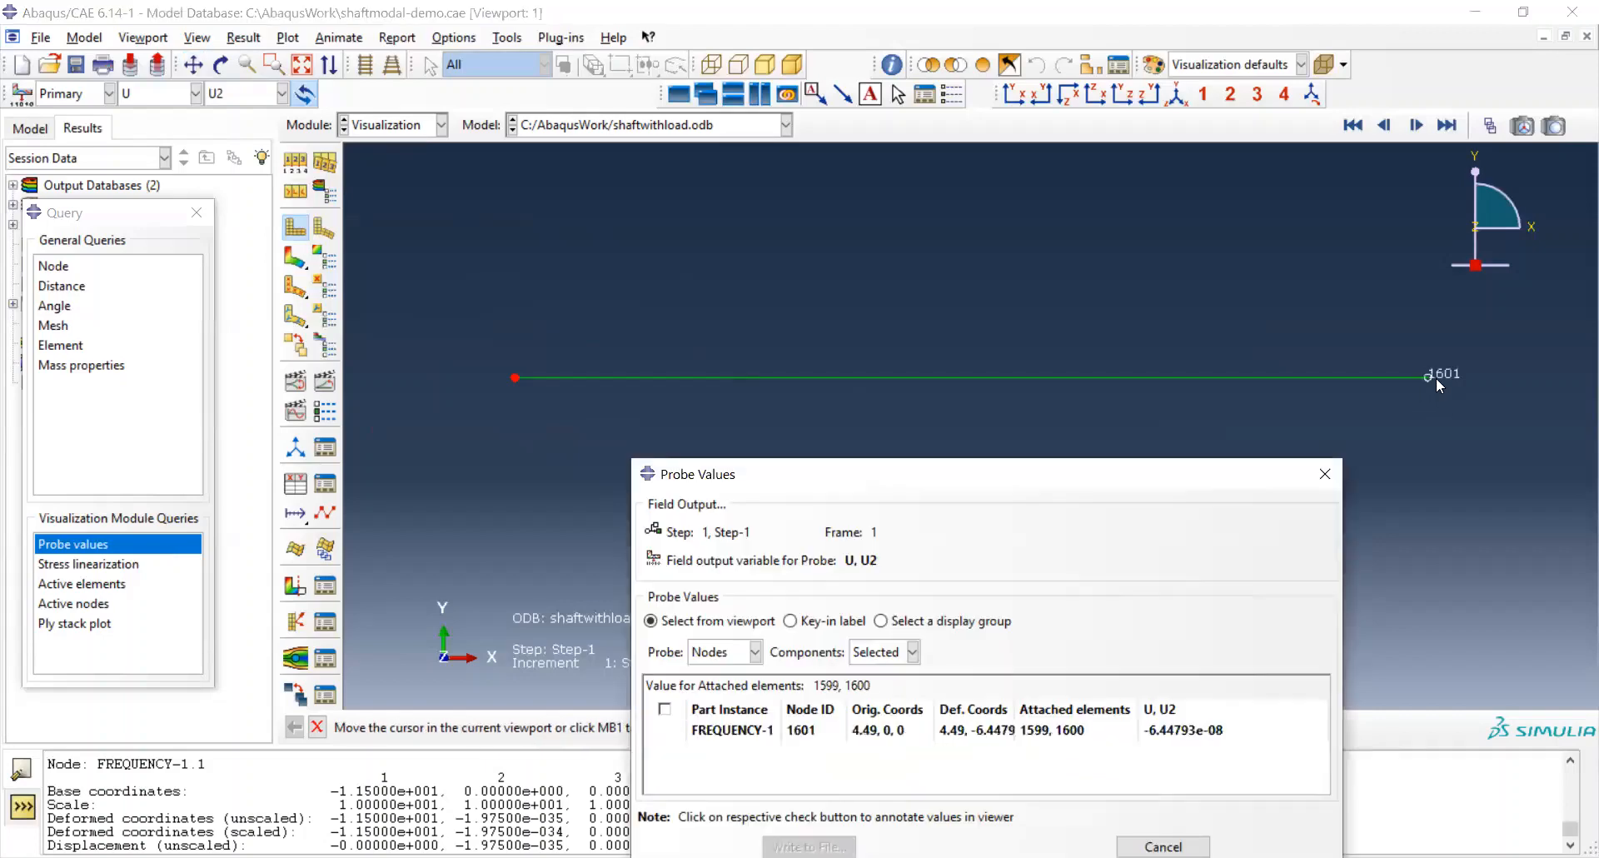
mouse_move(1438, 387)
scroll(1438, 386, down, 4)
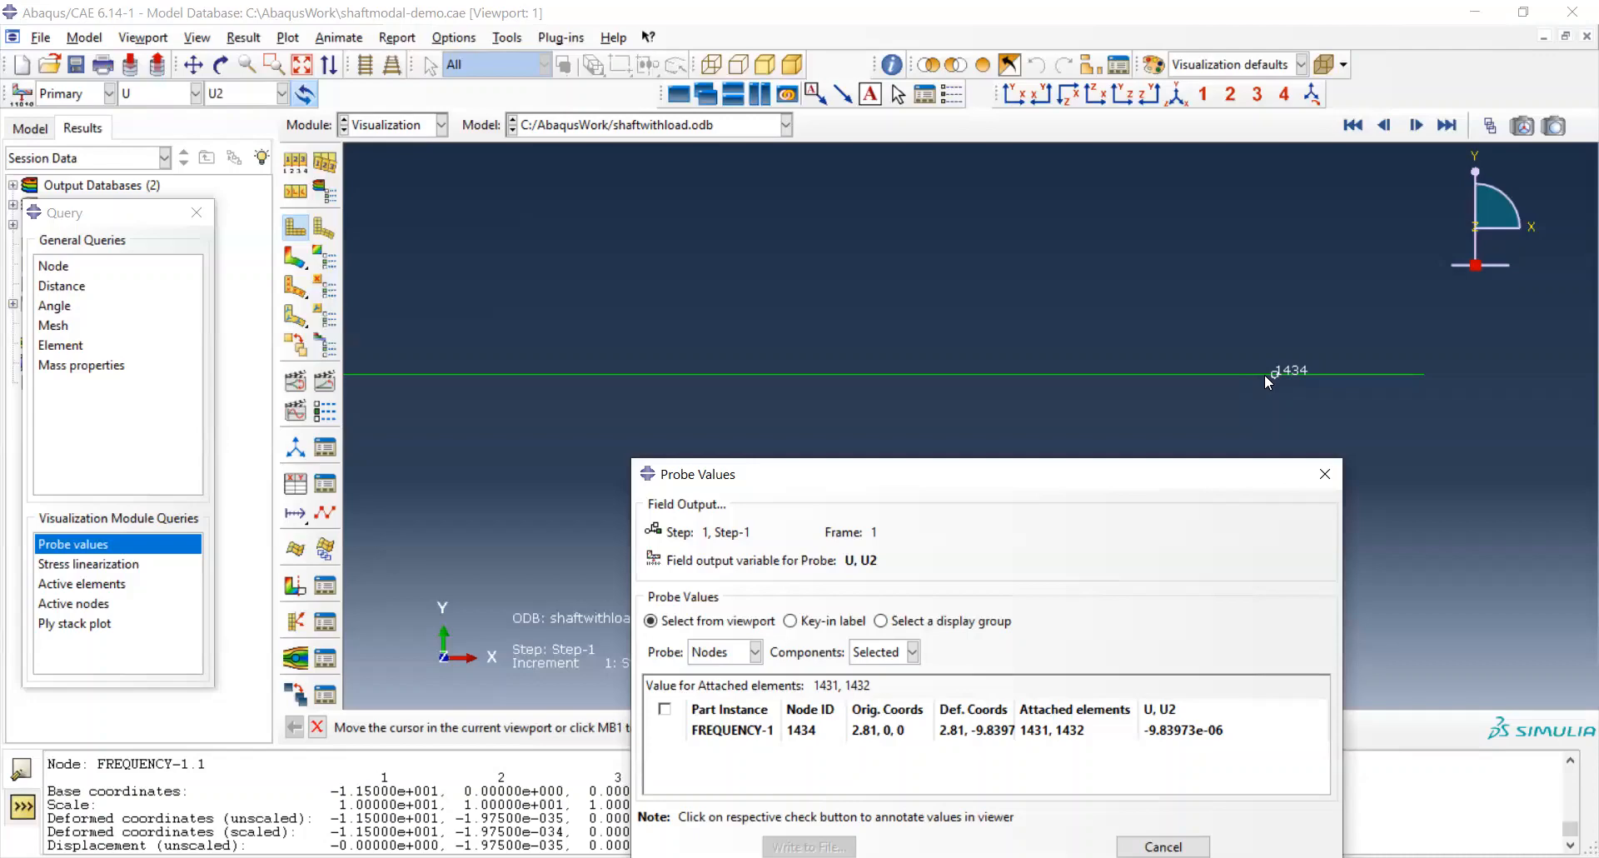
End the value probing and return to the model tree, collapsing the Shaft-with load model.
click(1324, 476)
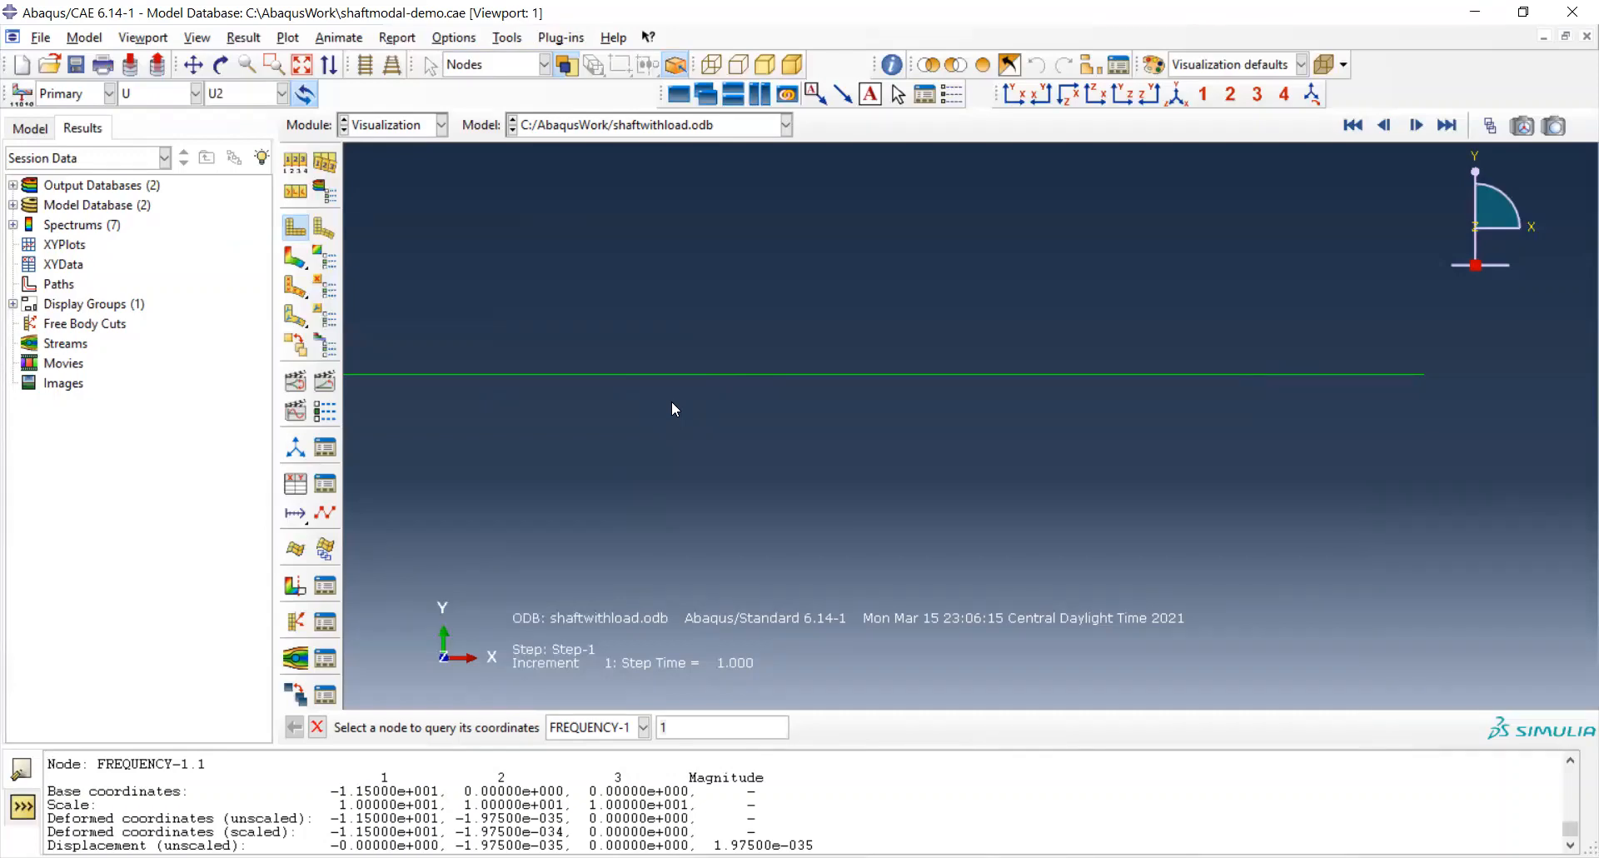
click(30, 127)
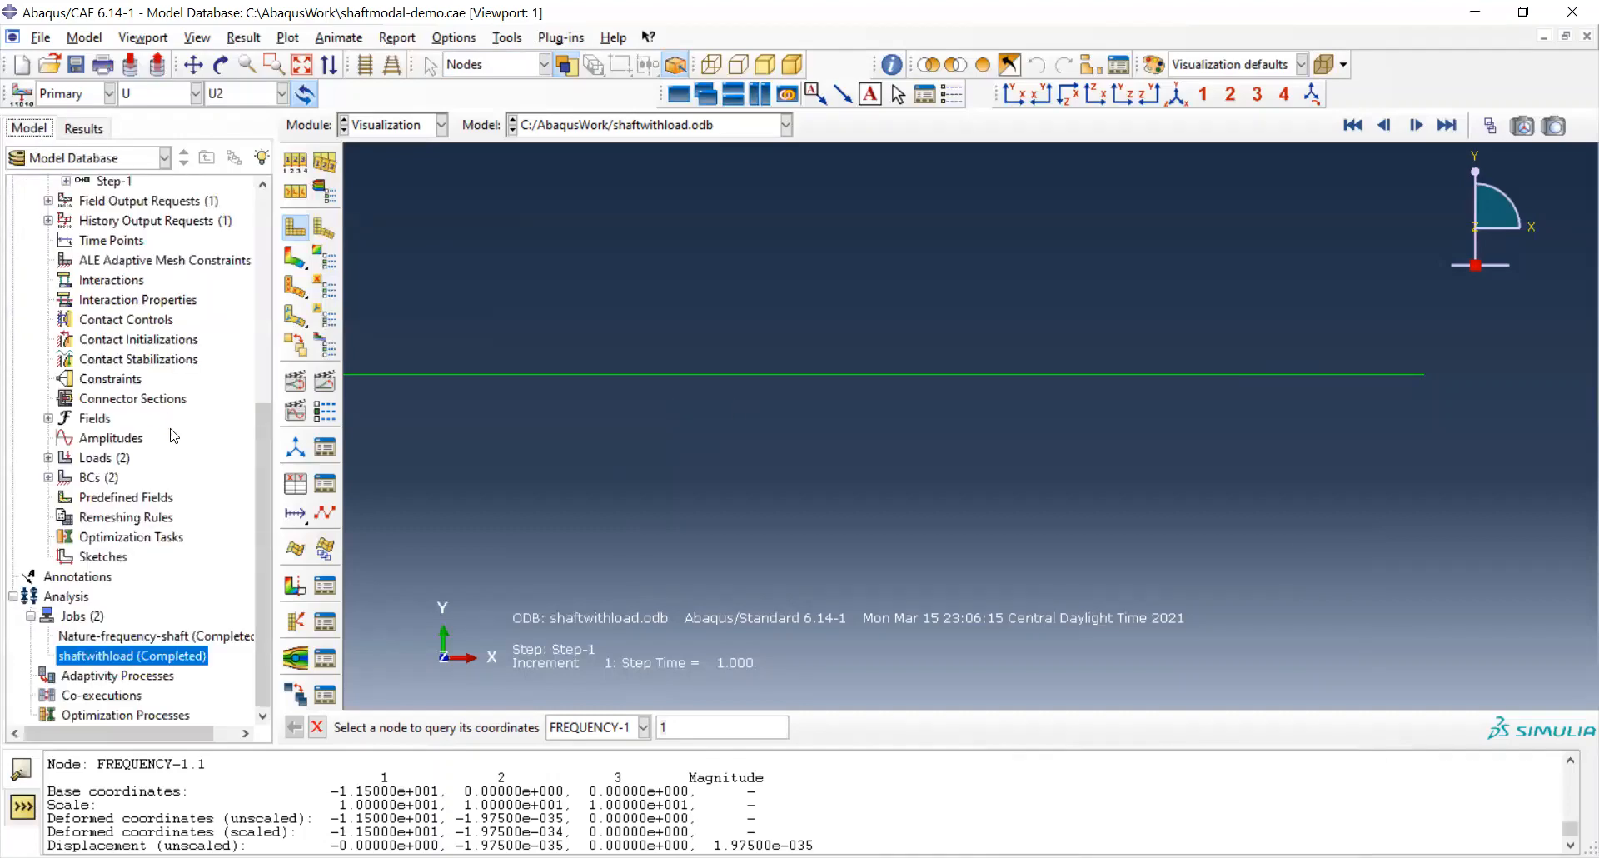
scroll(173, 437, up, 5)
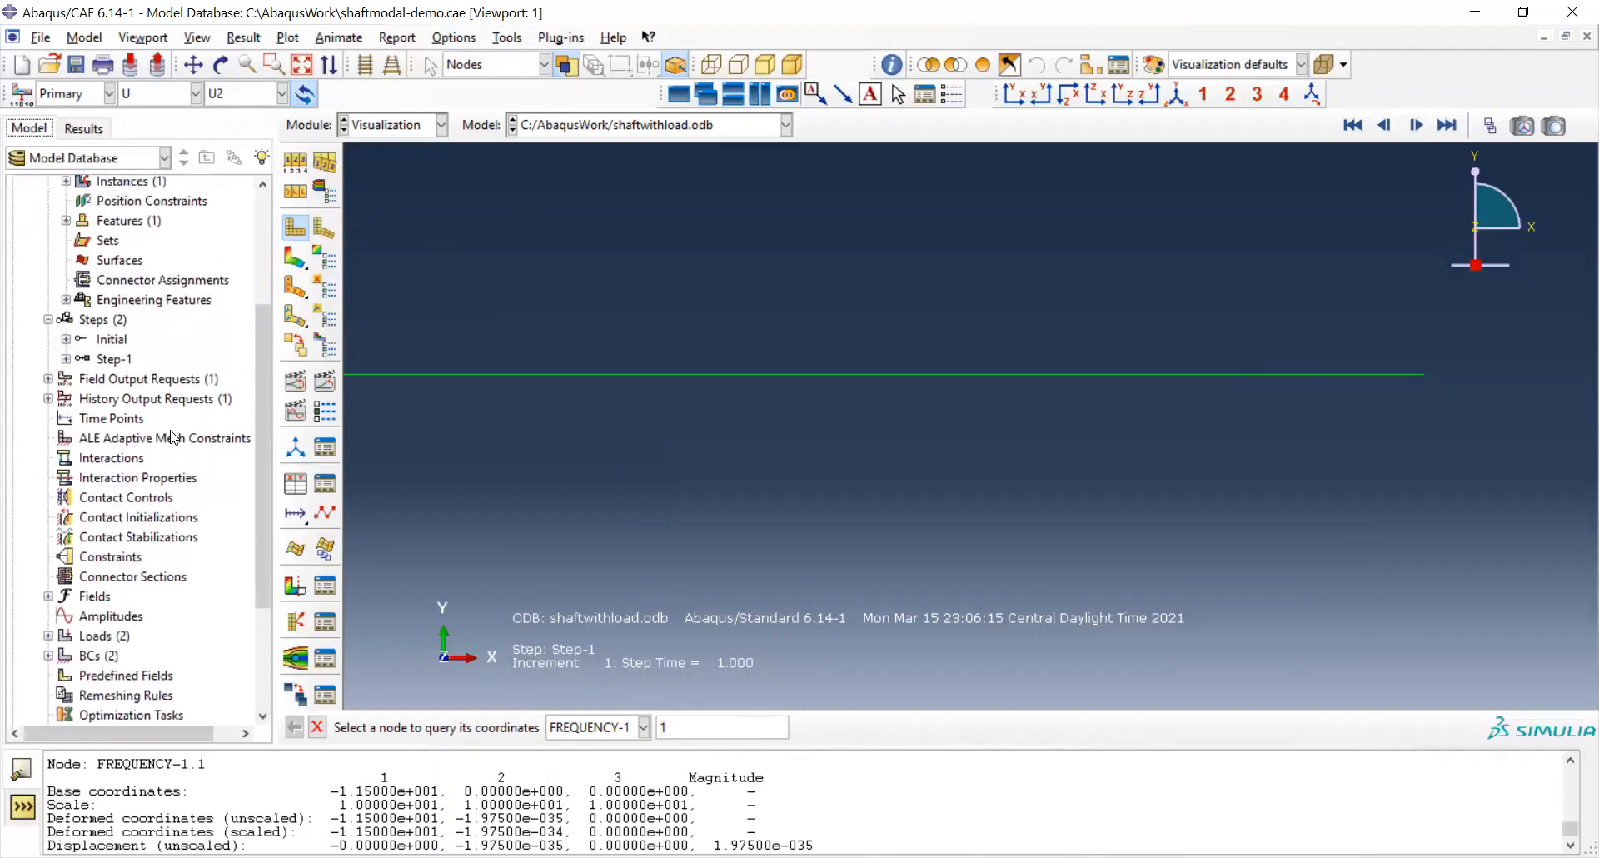
scroll(173, 437, up, 2)
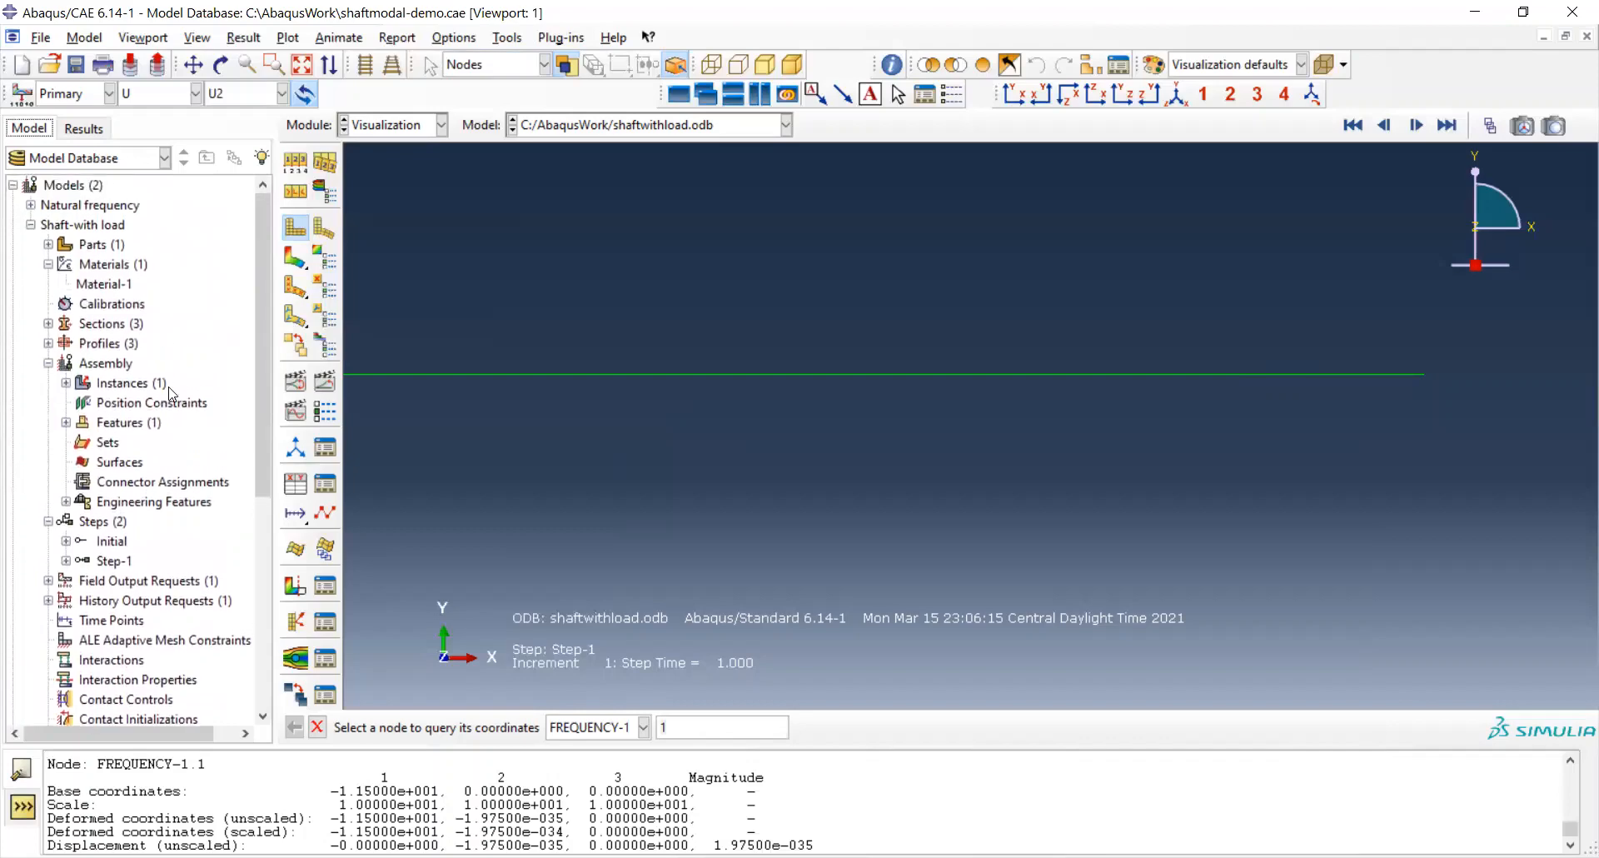
click(30, 225)
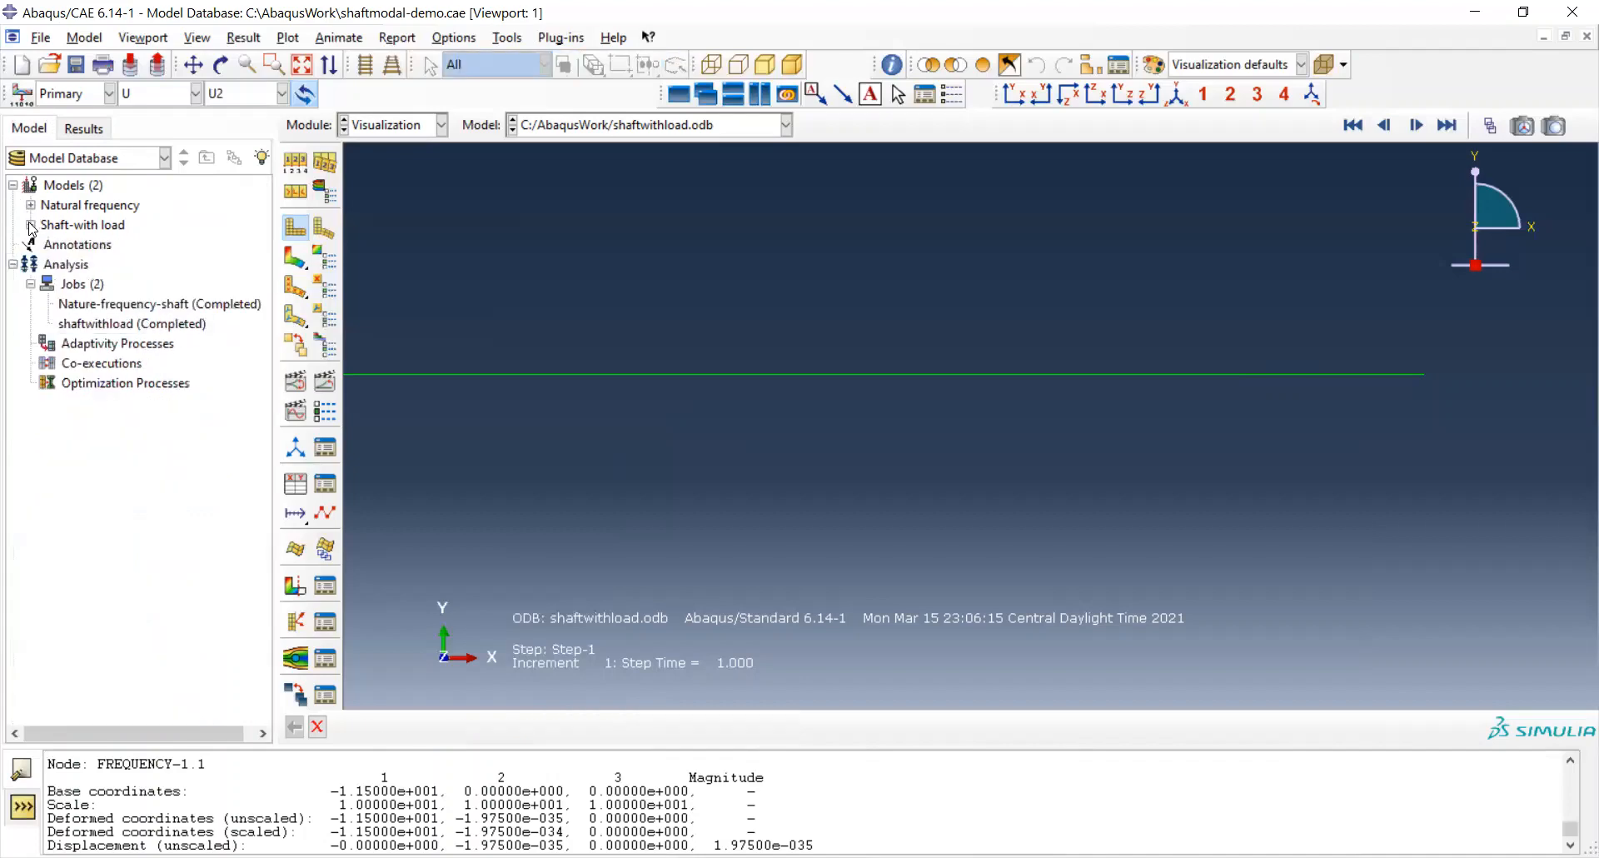
Copy the Shaft-with load model to a new model named Shaft-with load-D.
click(60, 231)
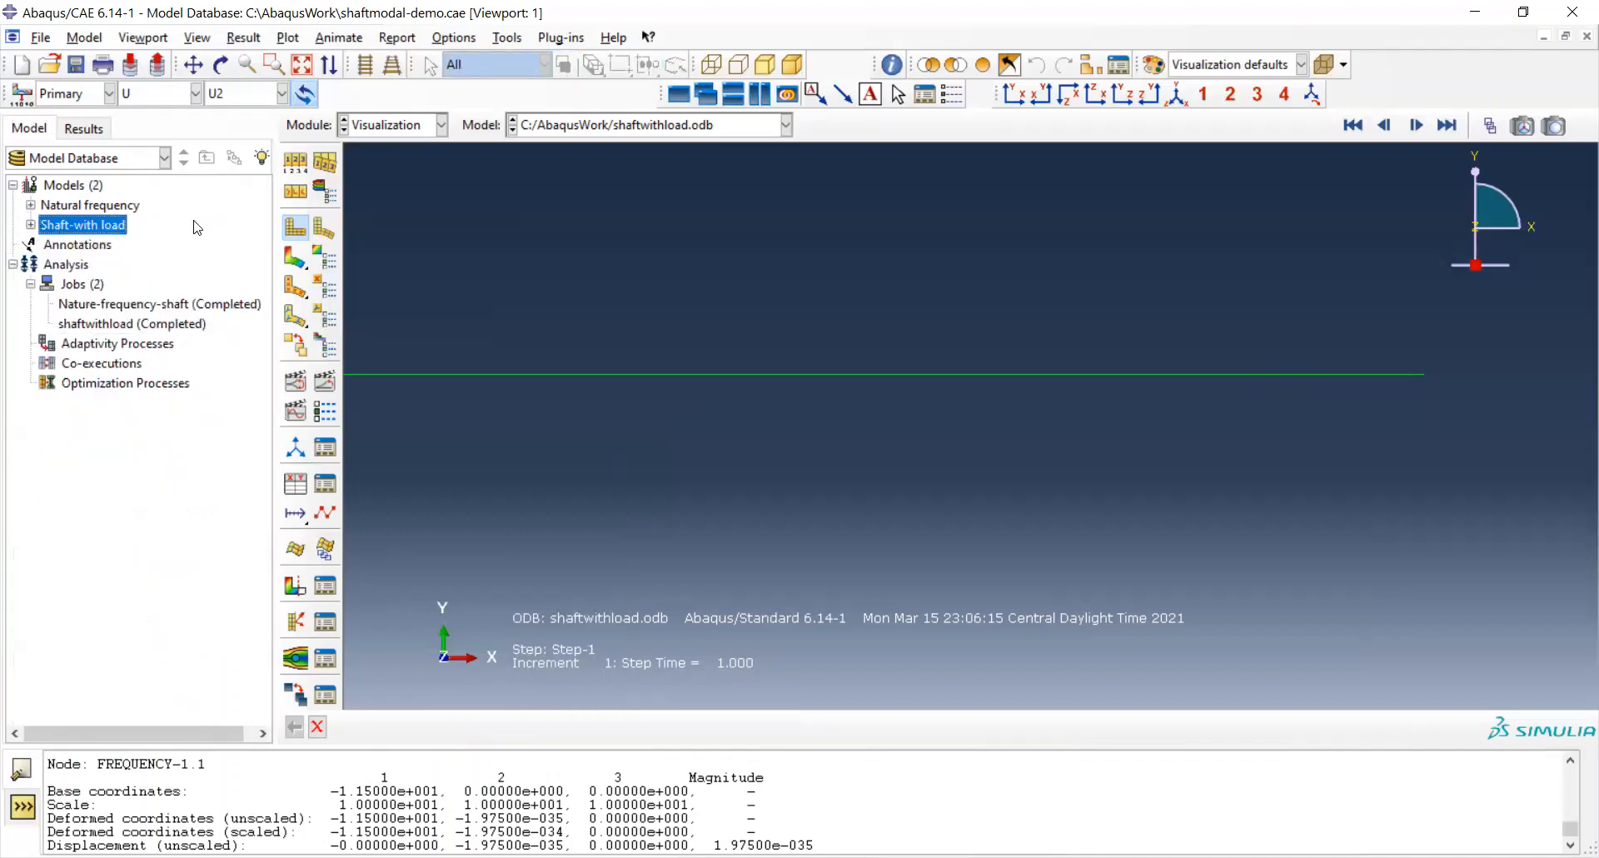
right_click(97, 226)
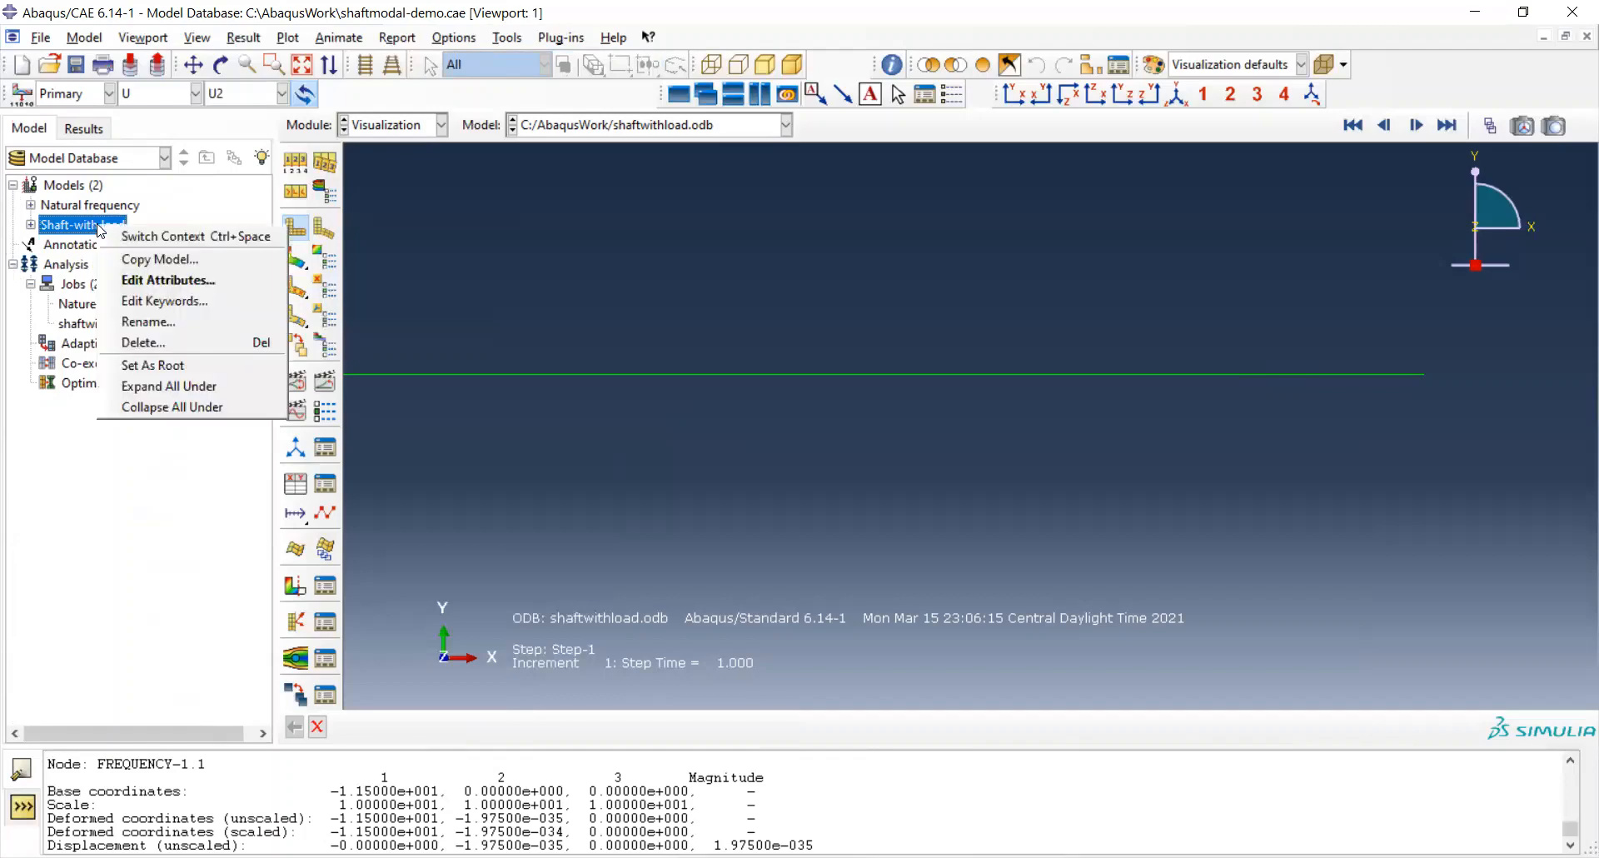
click(170, 259)
click(143, 230)
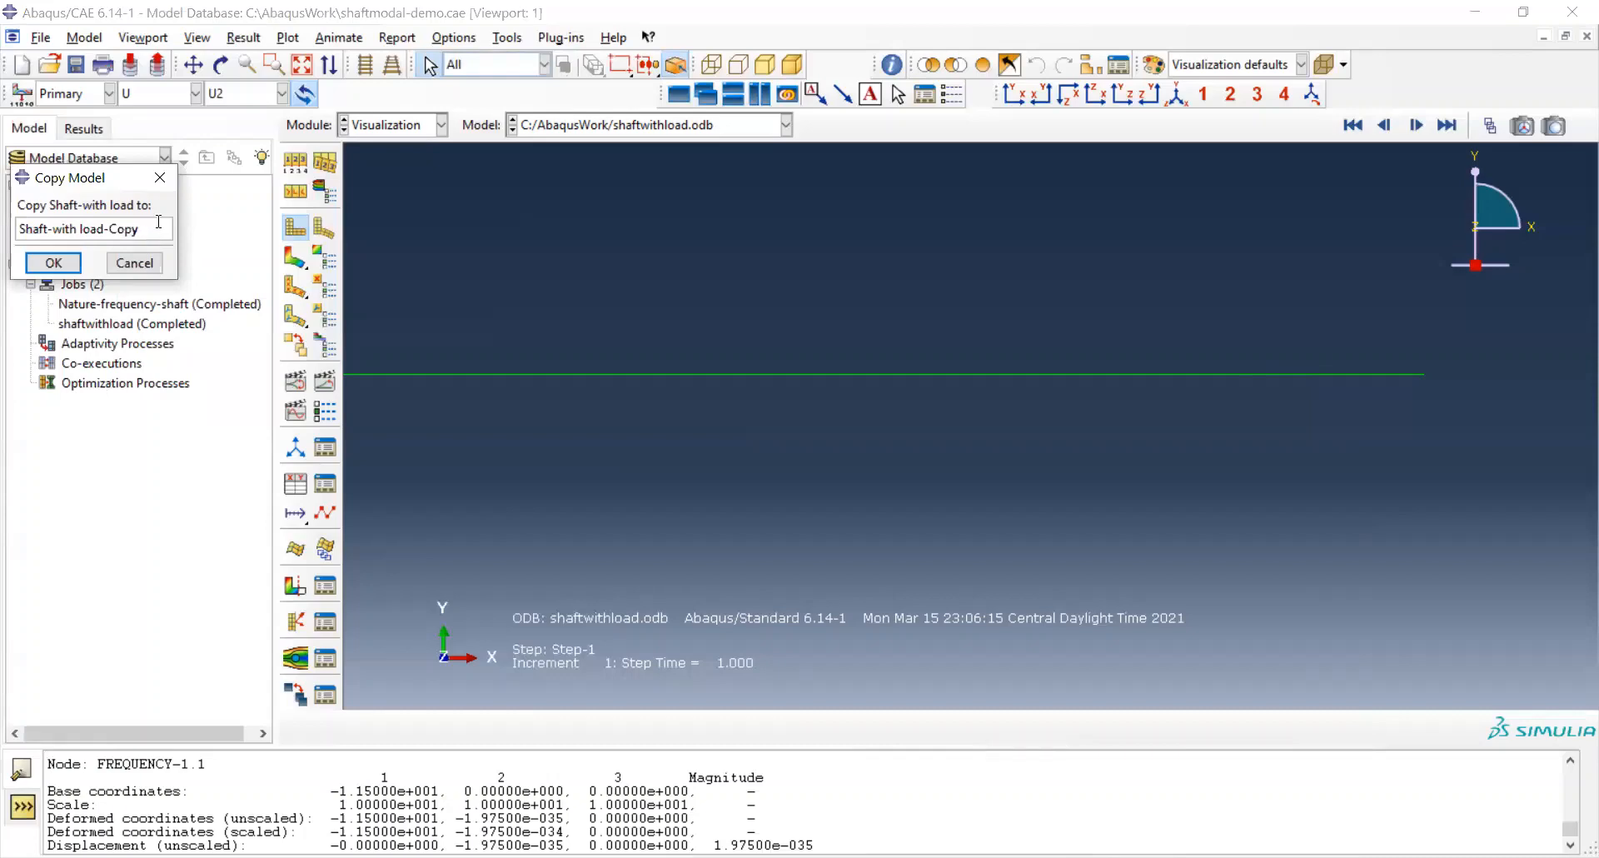
key(BackSpace)
key(BackSpace)
key(BackSpace)
key(BackSpace)
text(D)
click(55, 263)
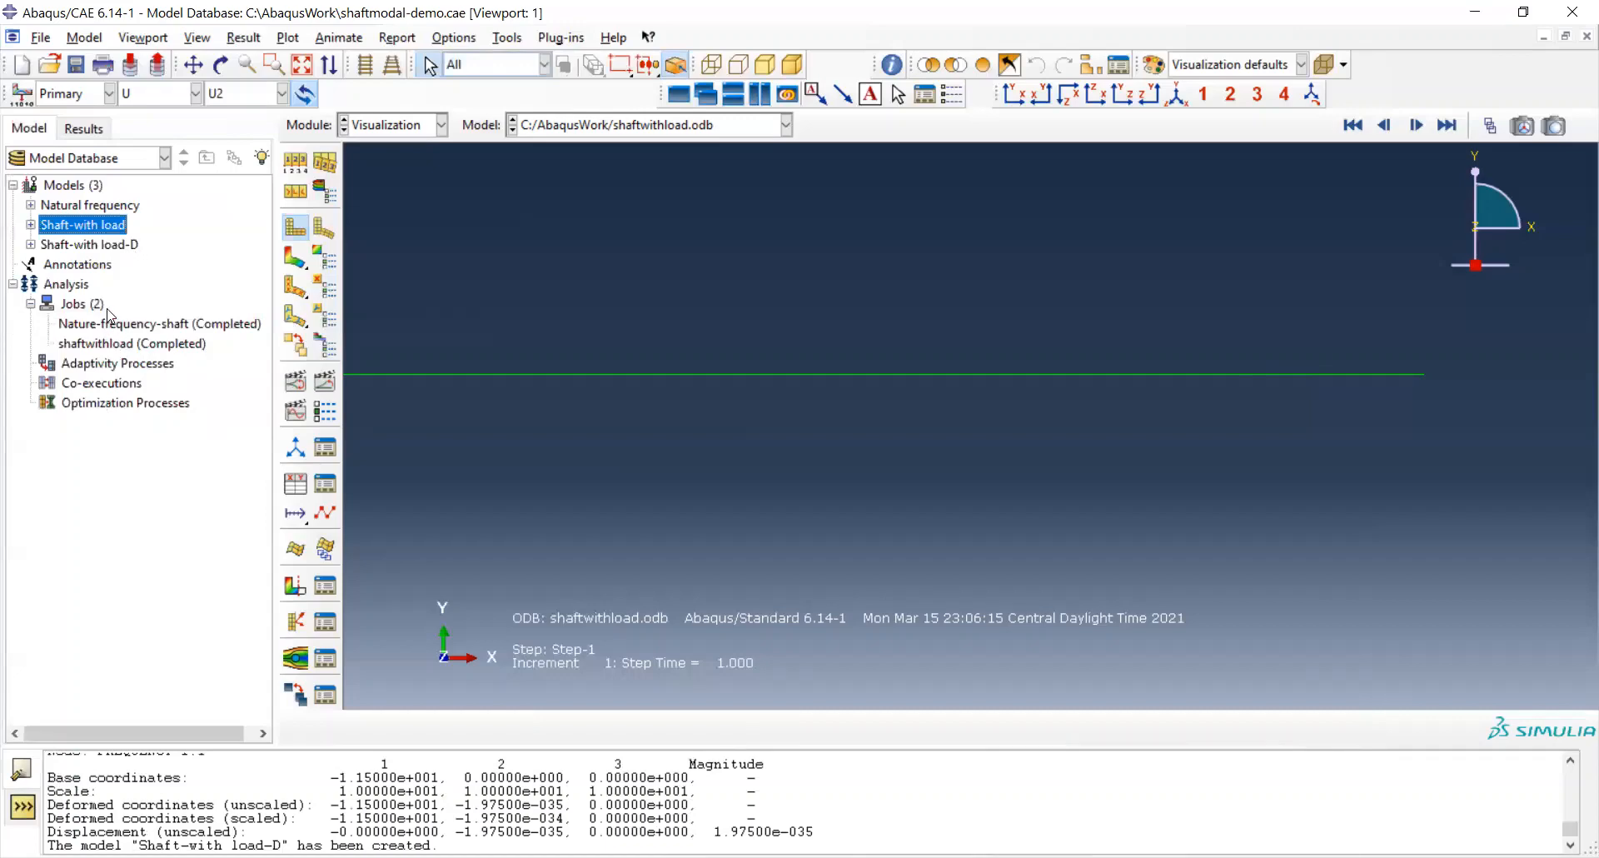
Suppress Load-2 in the Shaft-with load-D model.
click(30, 244)
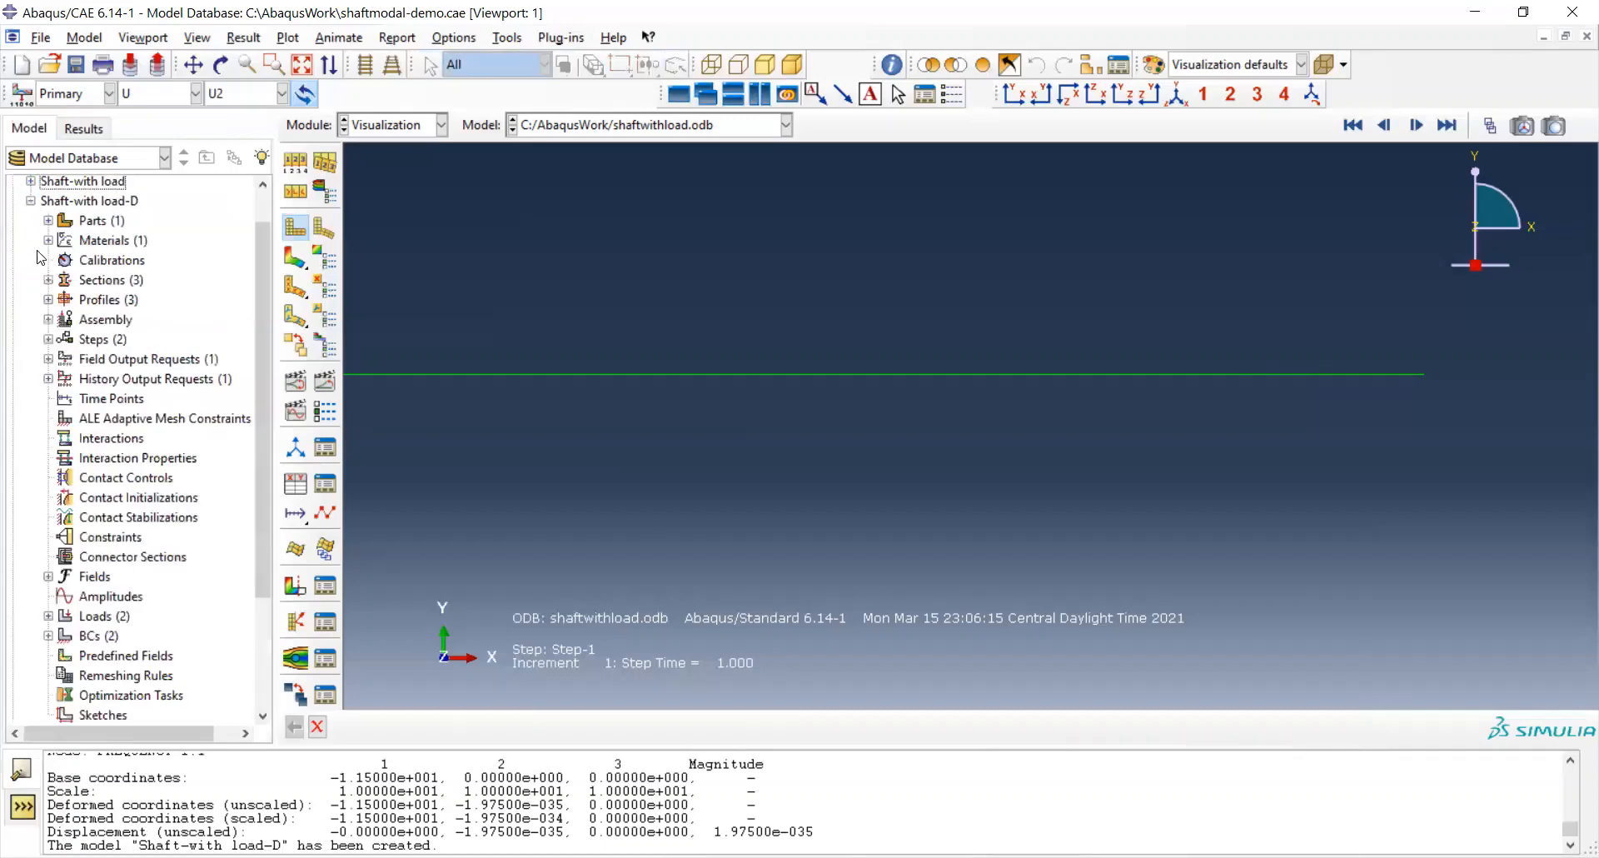
scroll(198, 373, down, 3)
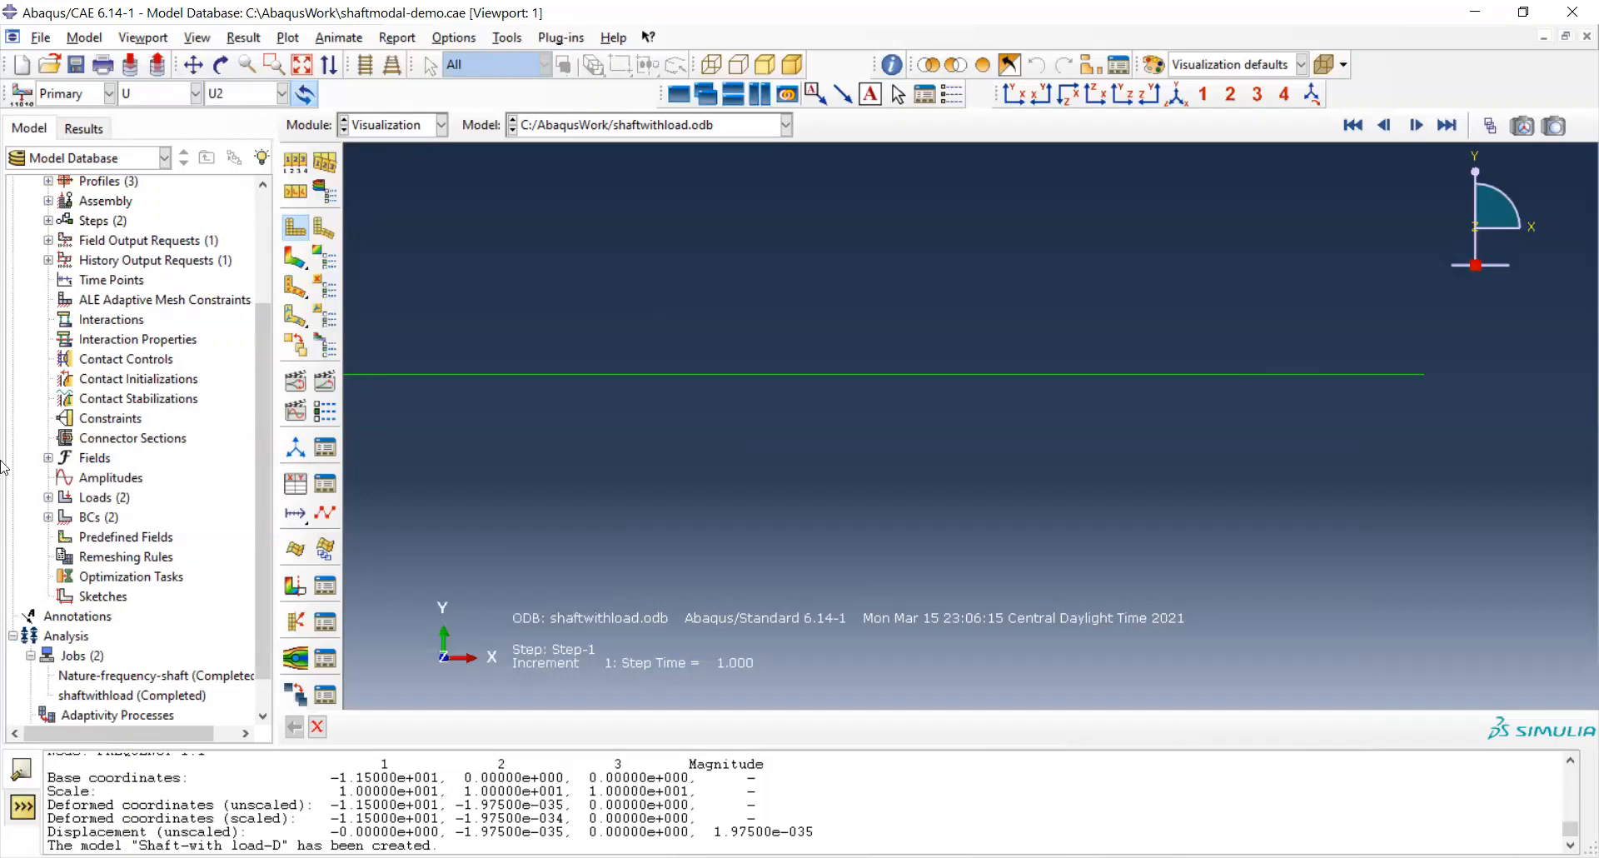
click(49, 498)
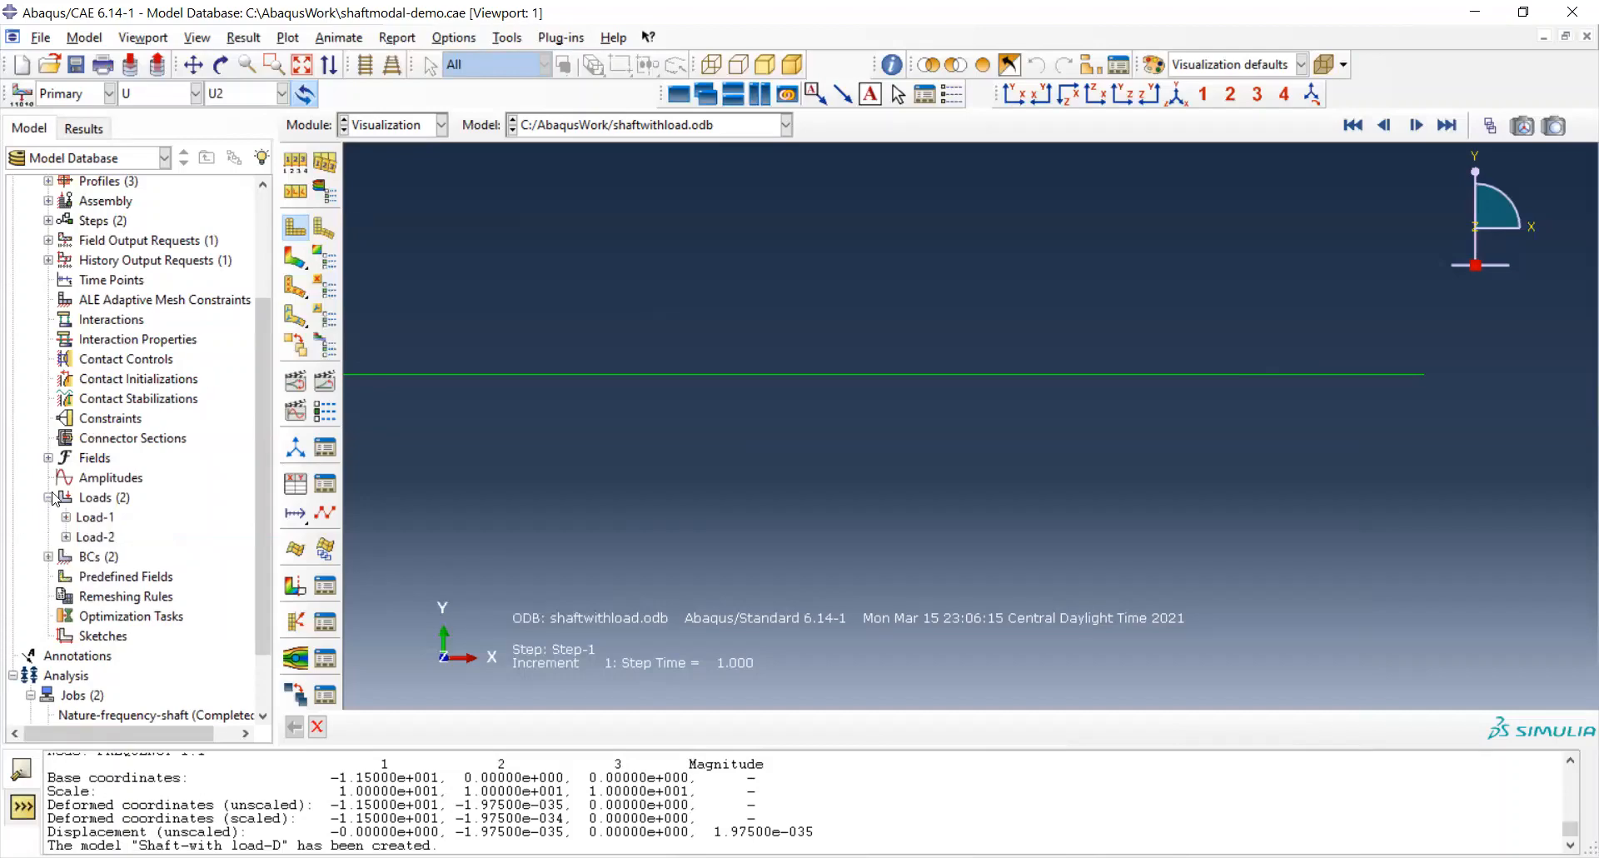
click(95, 535)
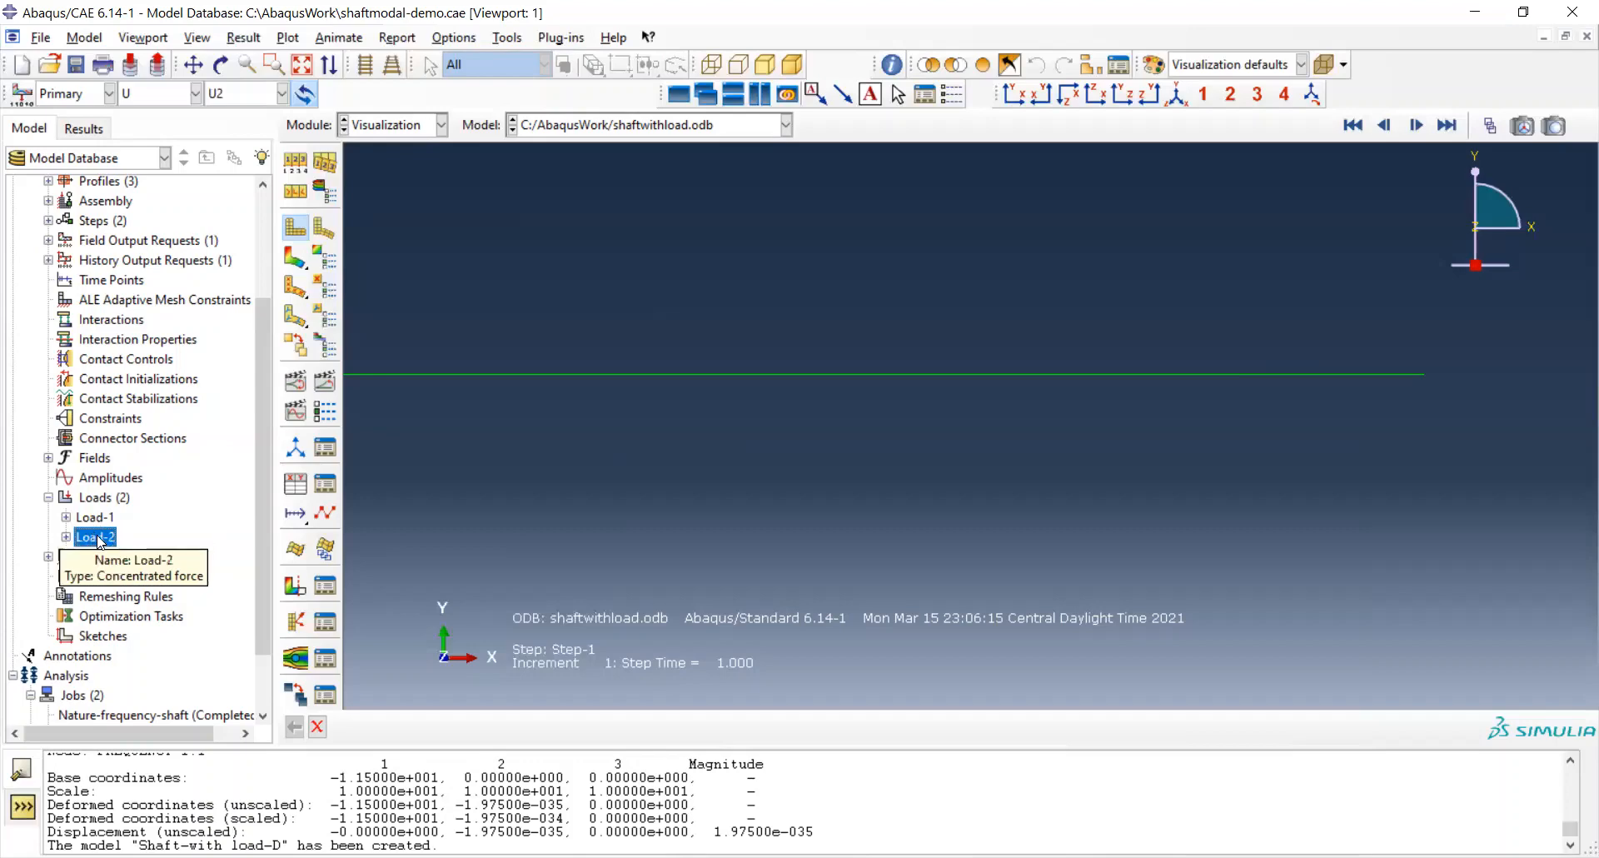
right_click(99, 540)
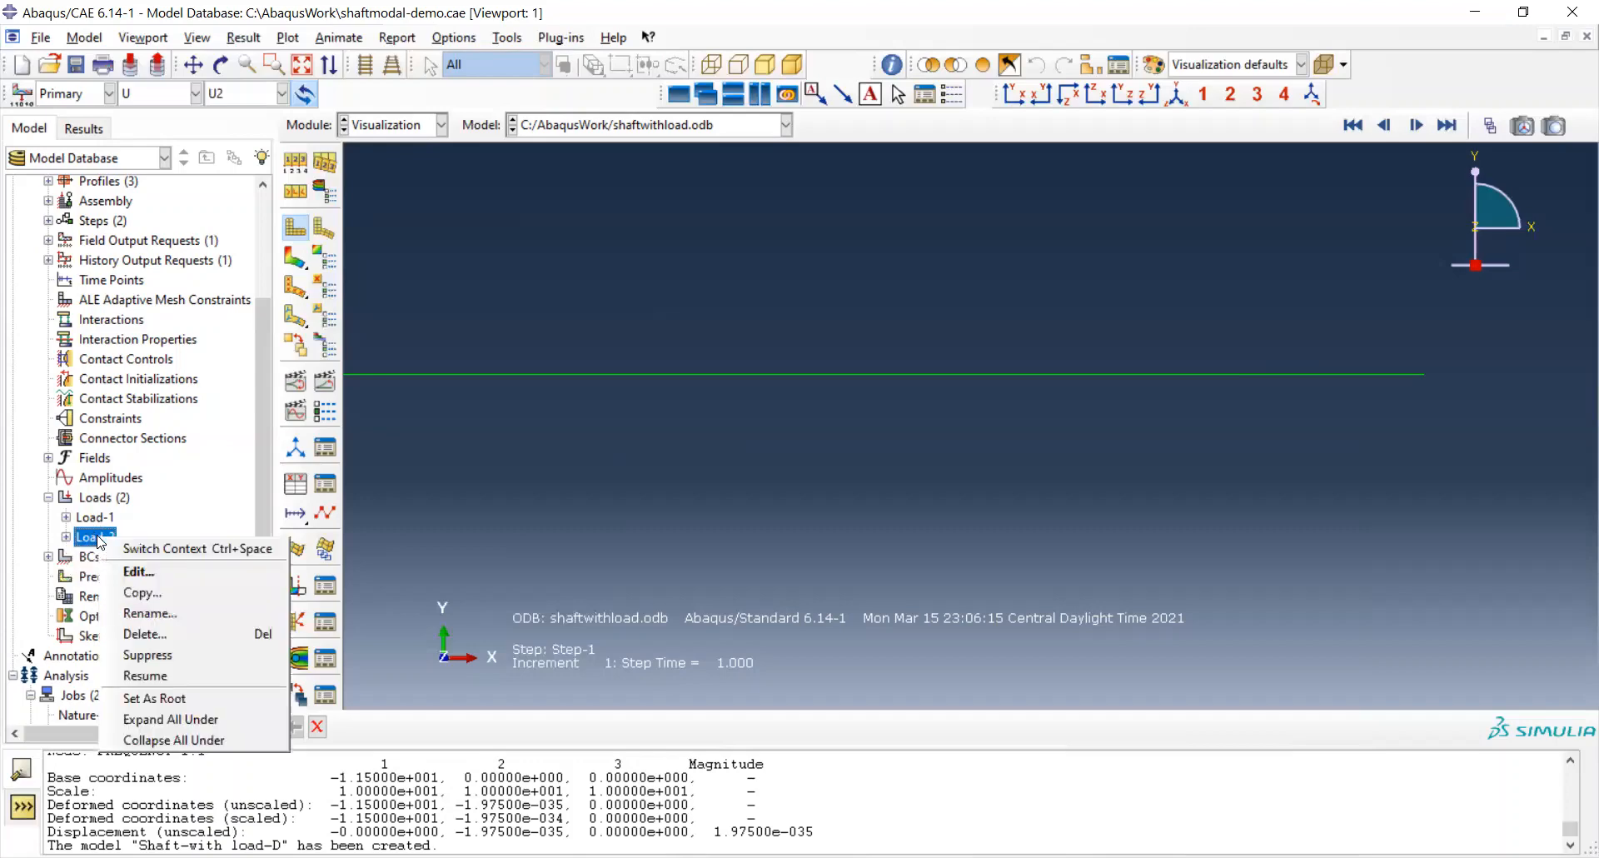
click(180, 663)
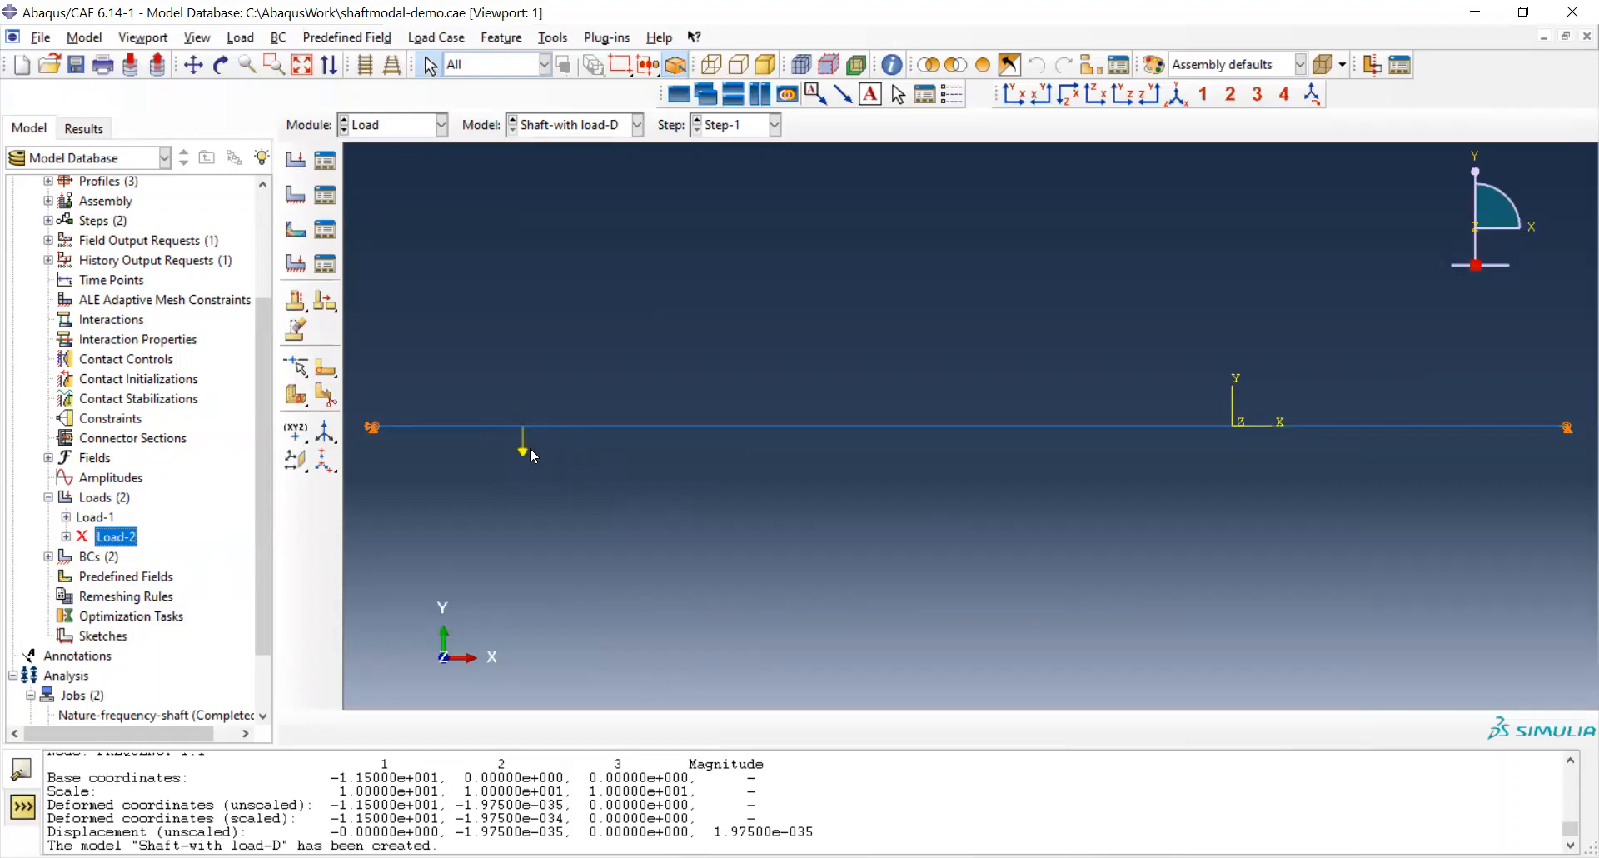
Create a job named D-DeltaAA from the Shaft-with load-D model, keeping the default job settings.
scroll(254, 575, down, 2)
scroll(254, 574, down, 1)
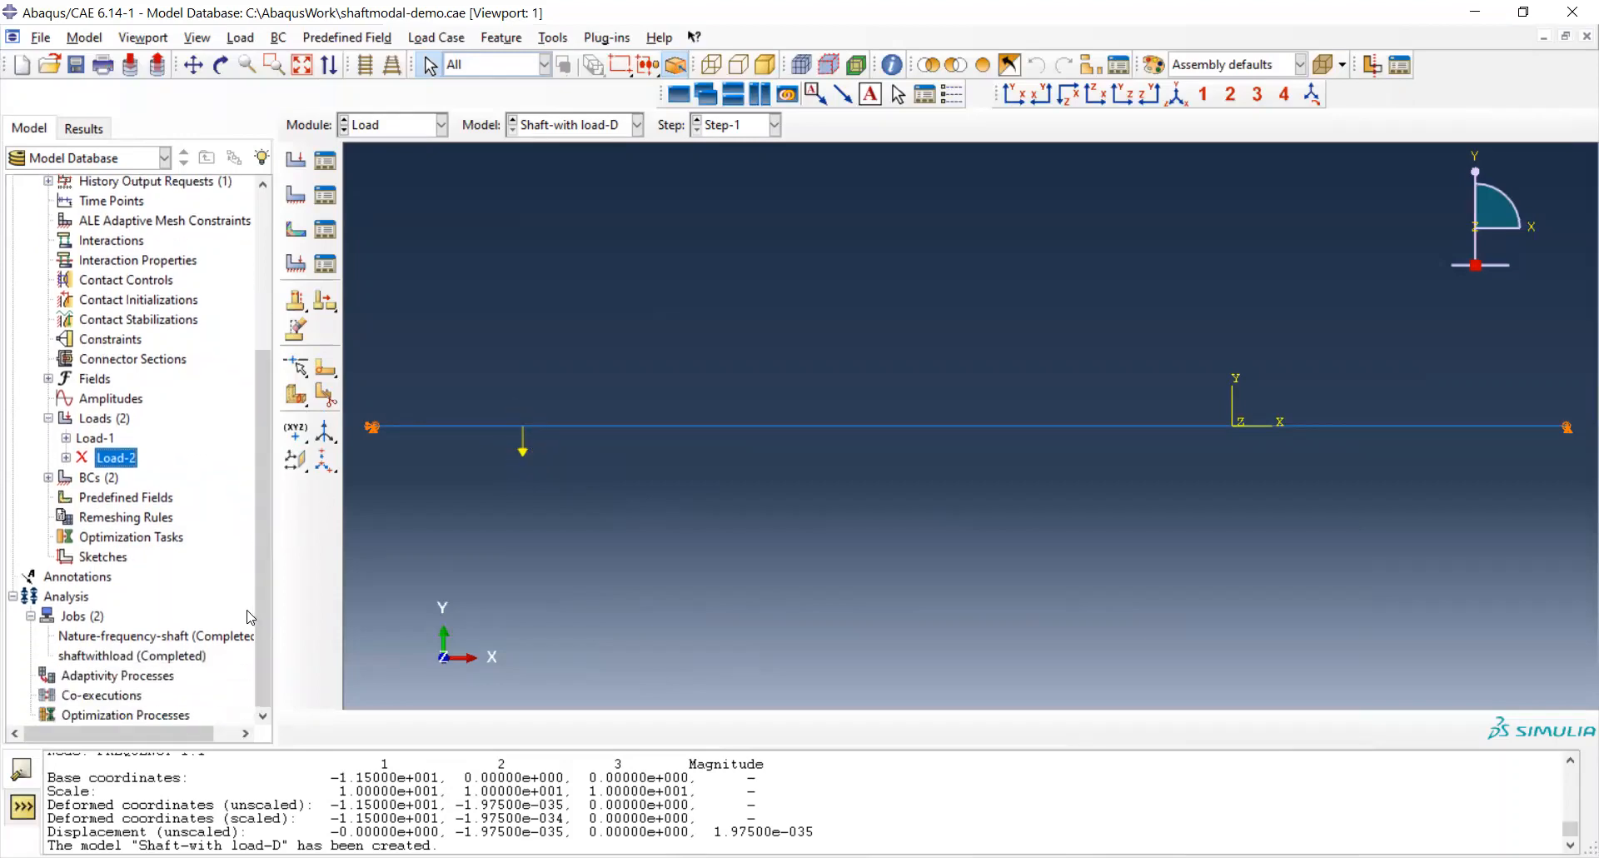
double_click(87, 622)
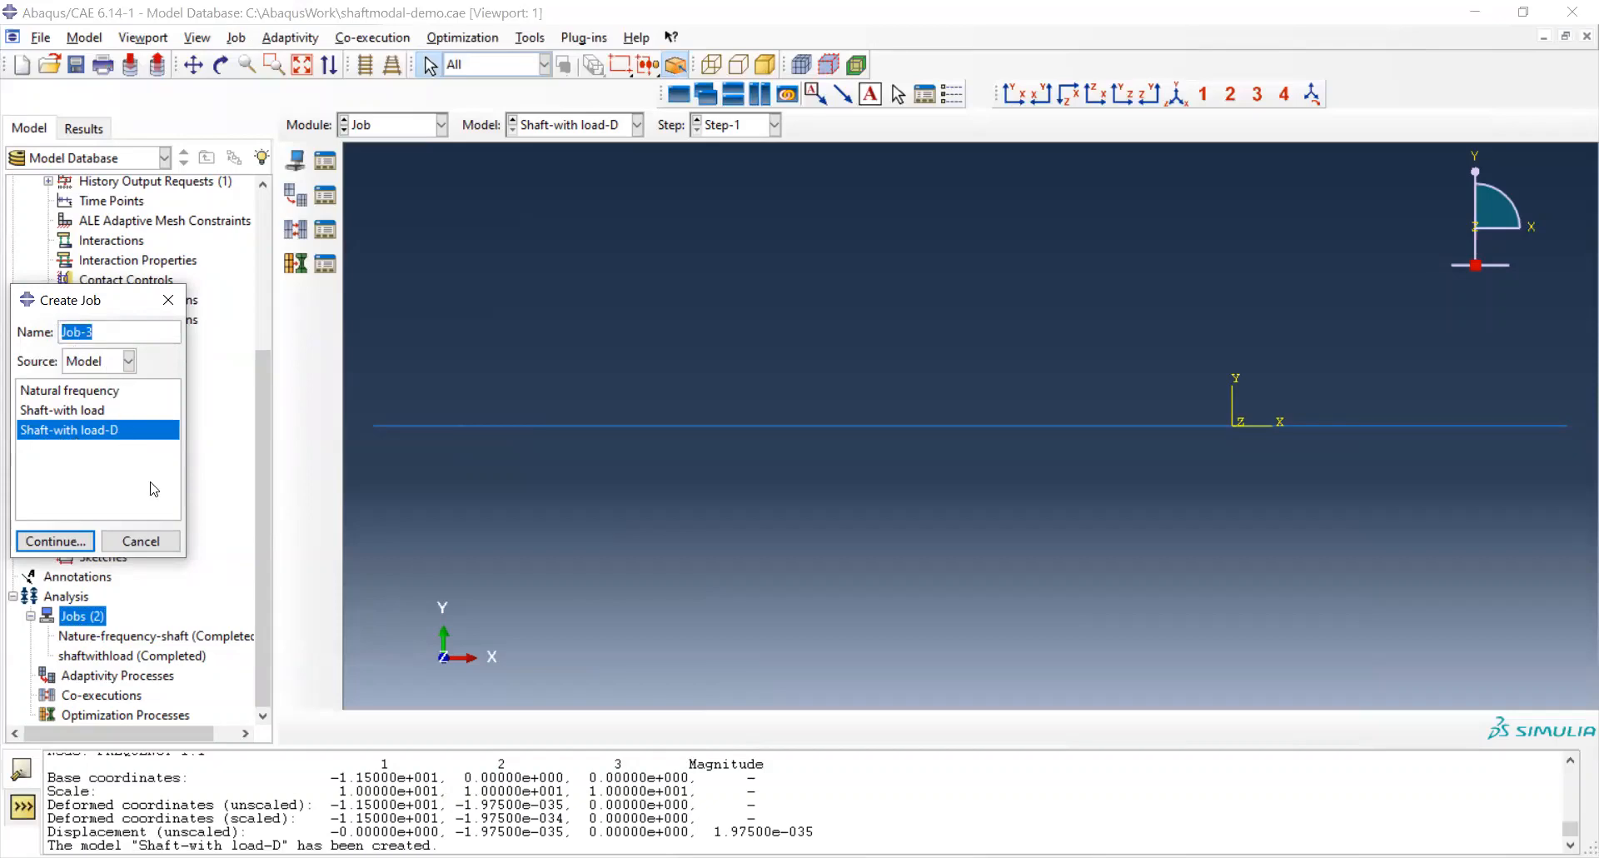
text(D)
text(-DeltaAA)
click(75, 543)
click(134, 607)
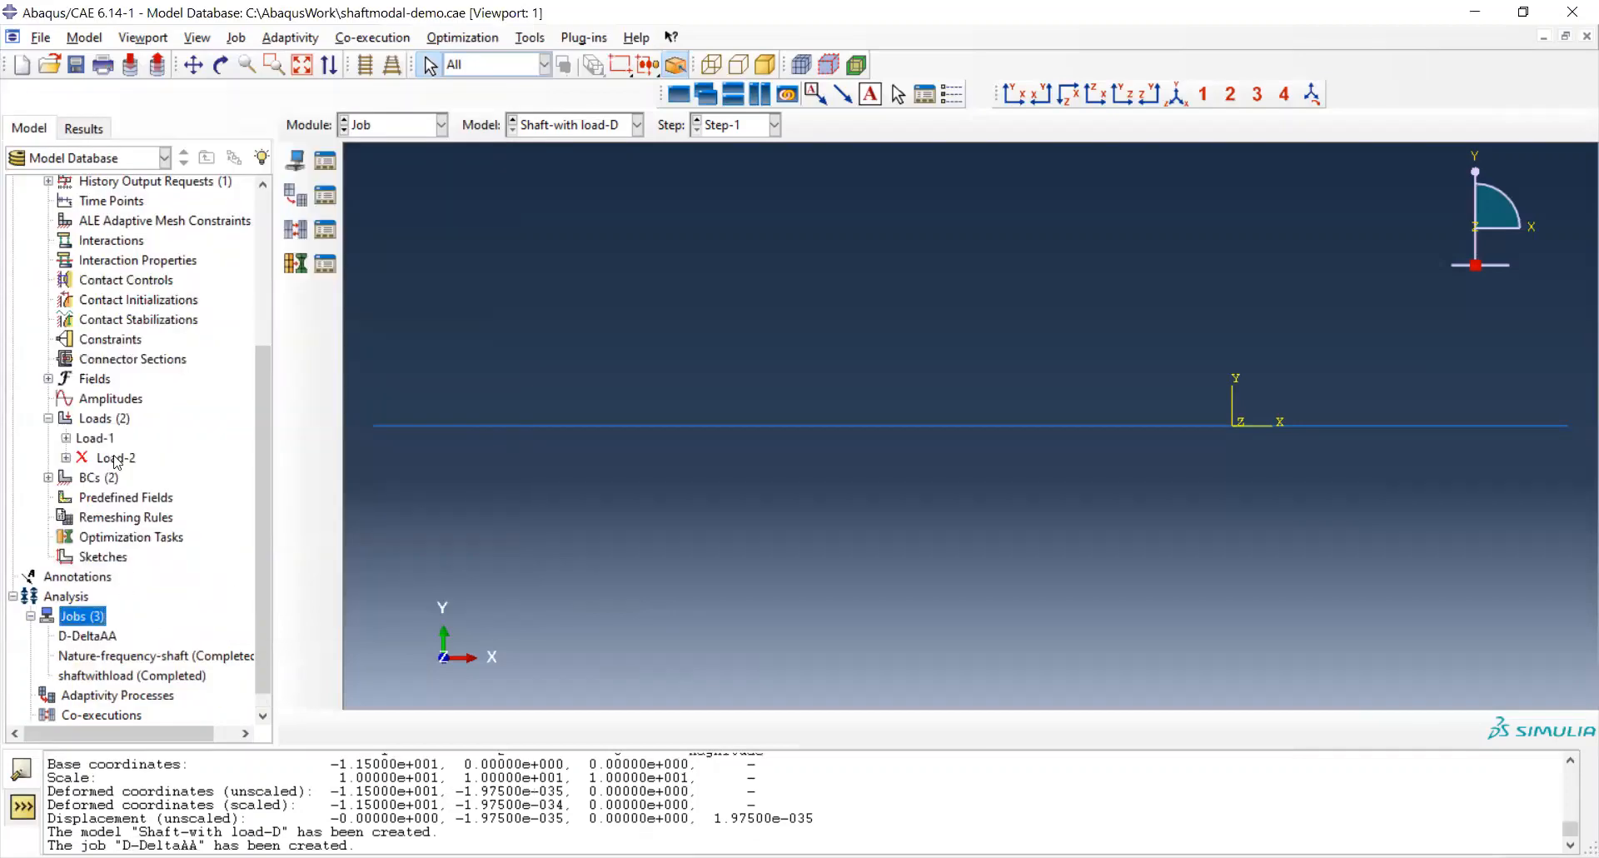
Submit the D-DeltaAA job for analysis.
right_click(96, 617)
click(140, 606)
double_click(95, 618)
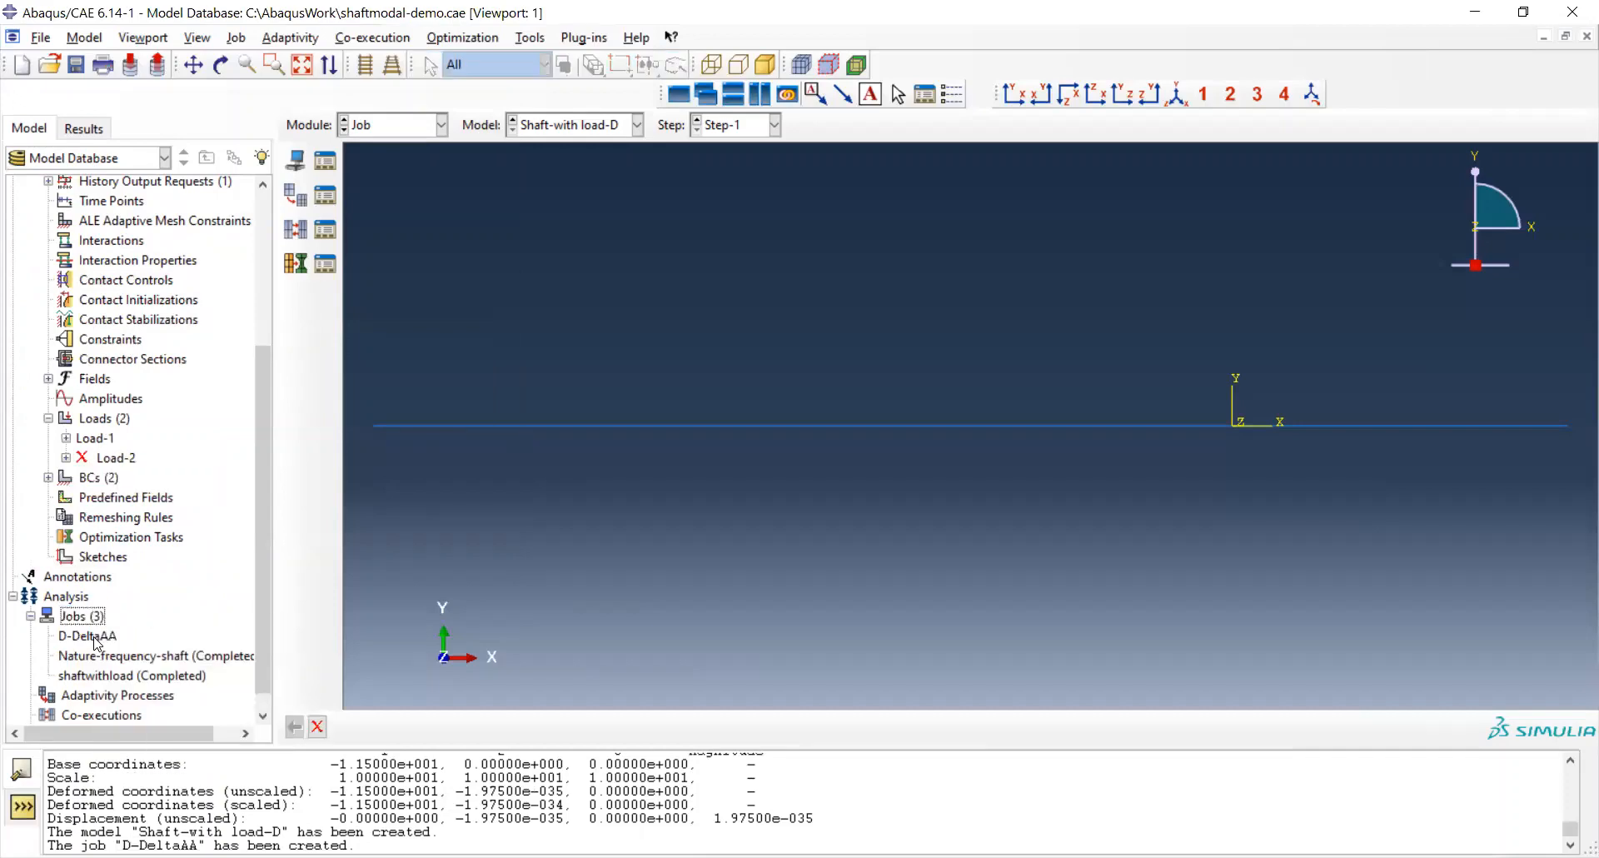
right_click(94, 638)
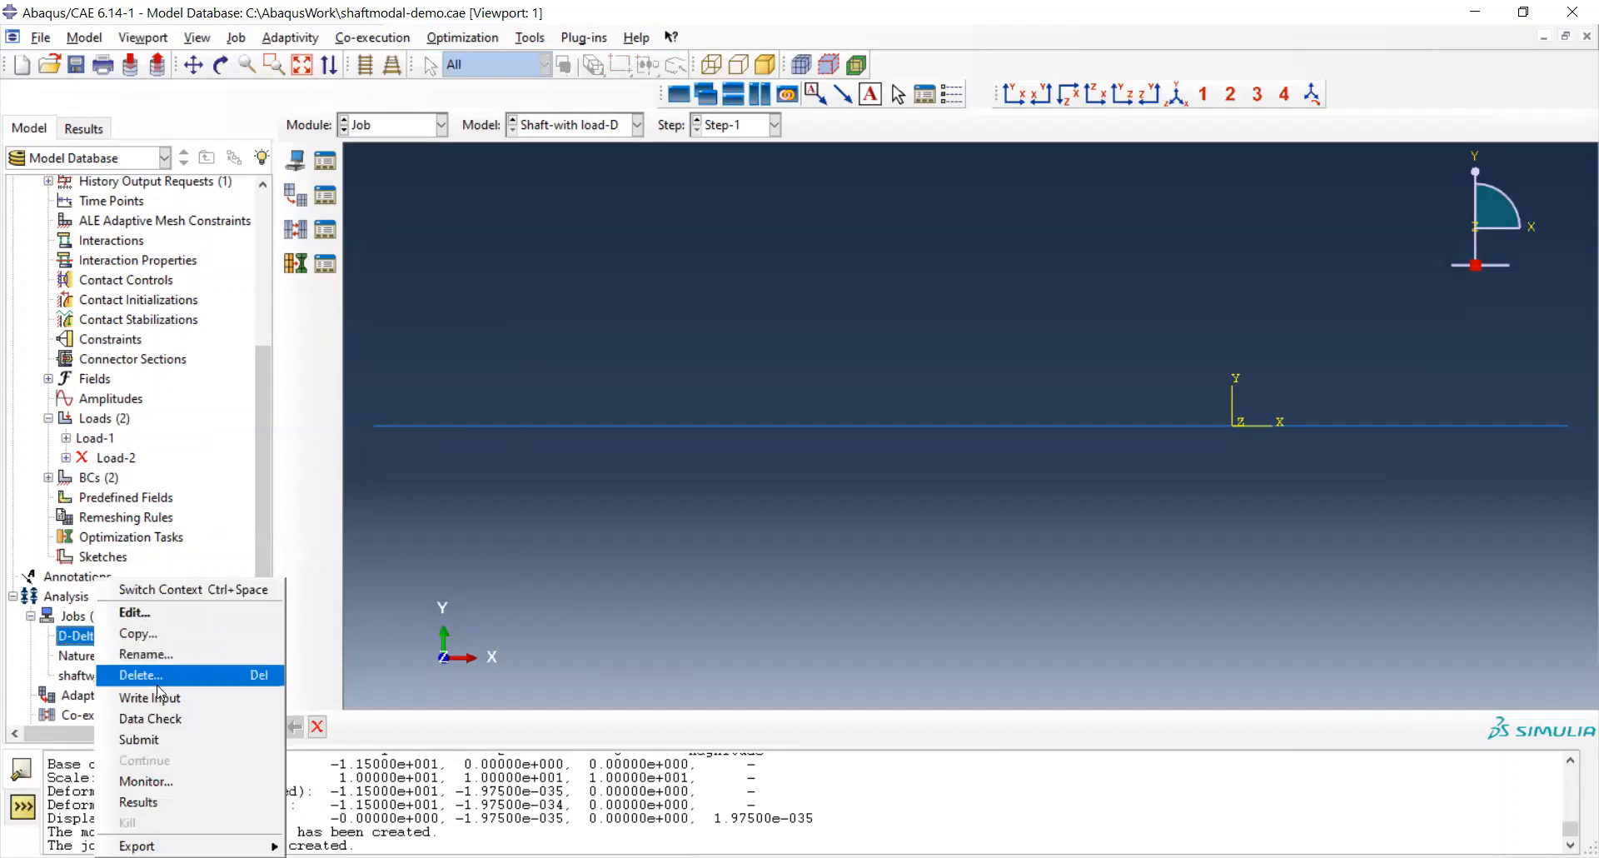
click(170, 738)
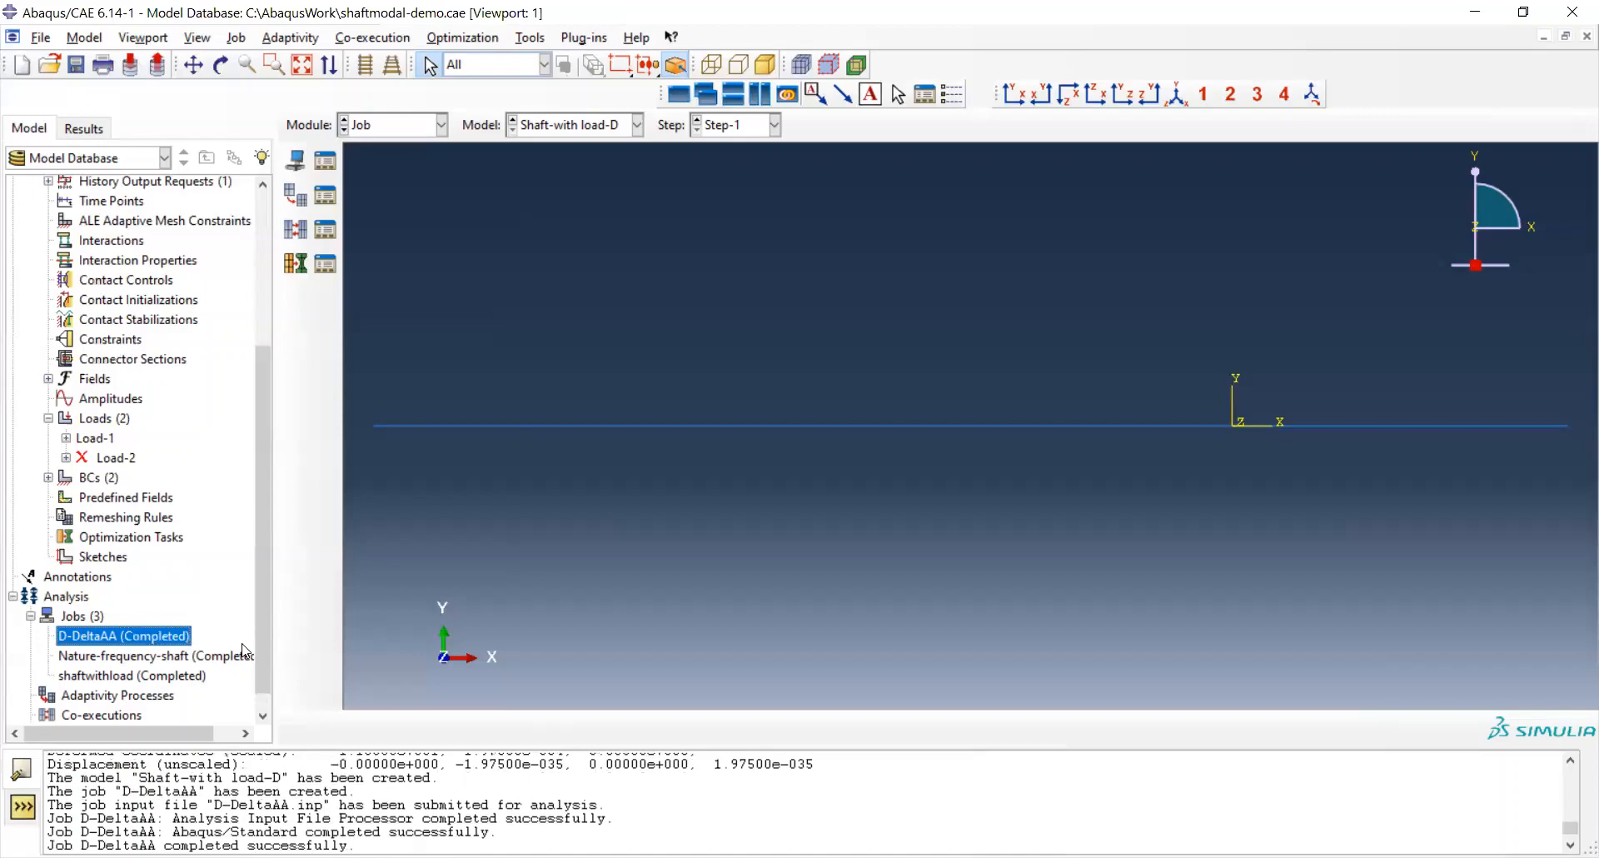
Open the results of the D-DeltaAA job and show the shaft enlarged in the XY plane view.
right_click(133, 645)
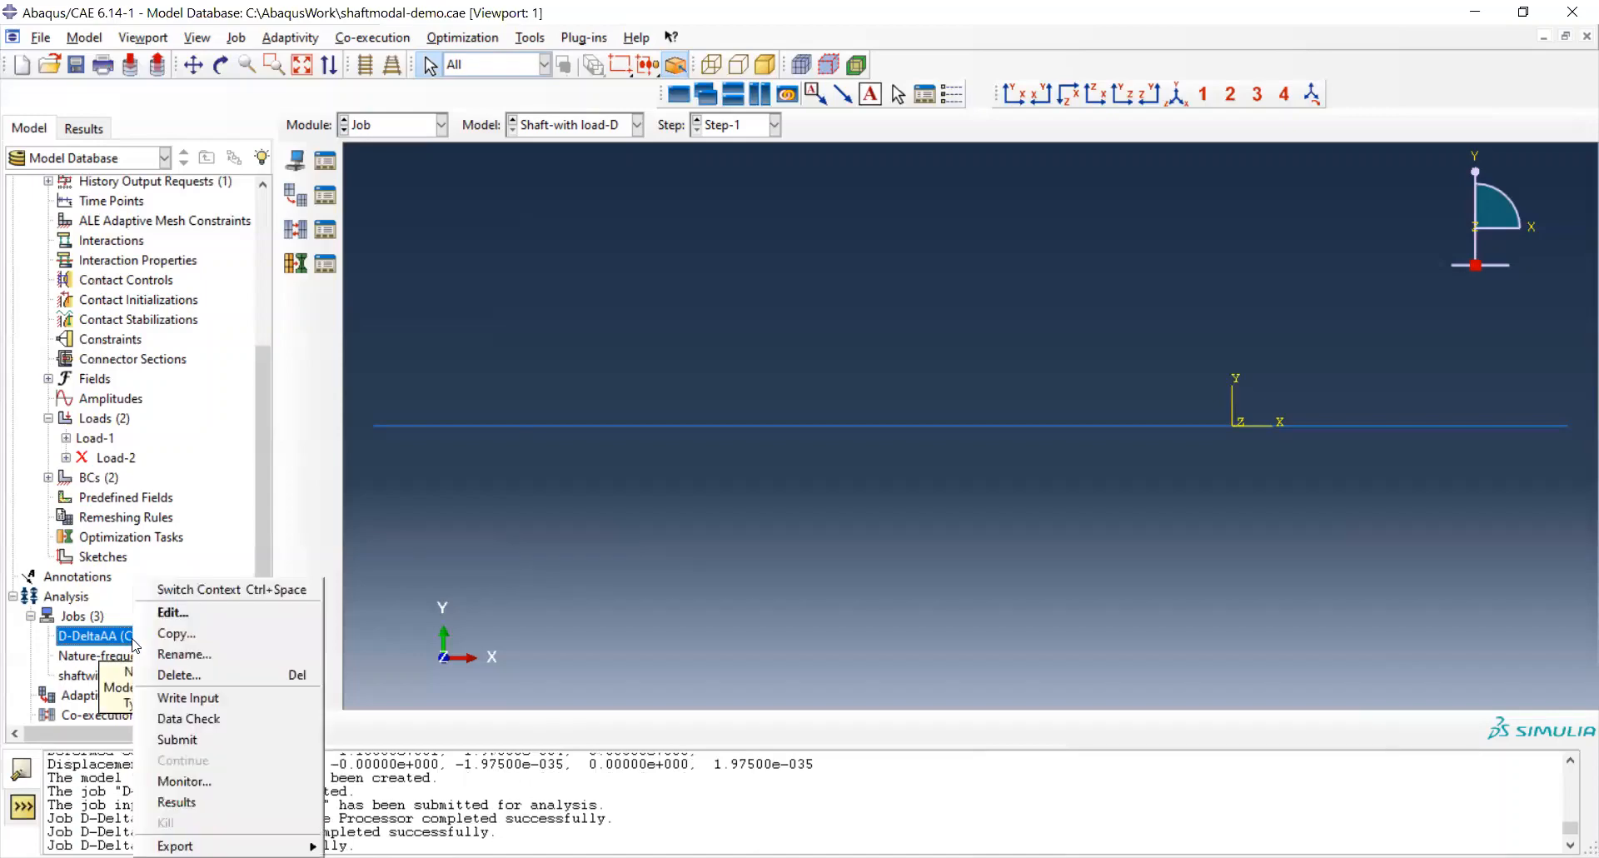
click(215, 802)
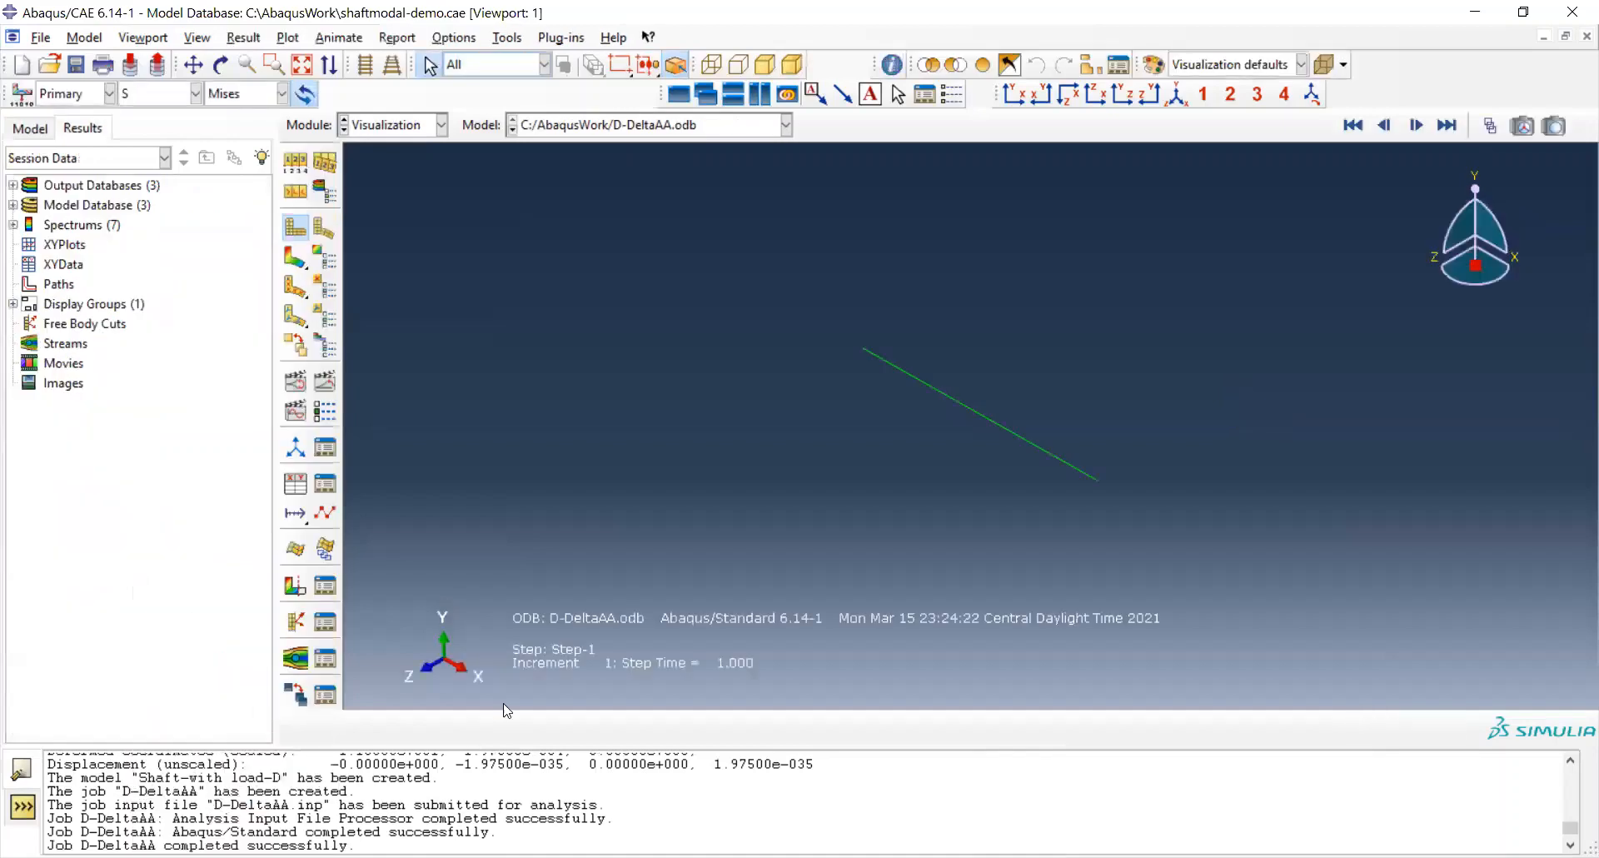
click(1013, 93)
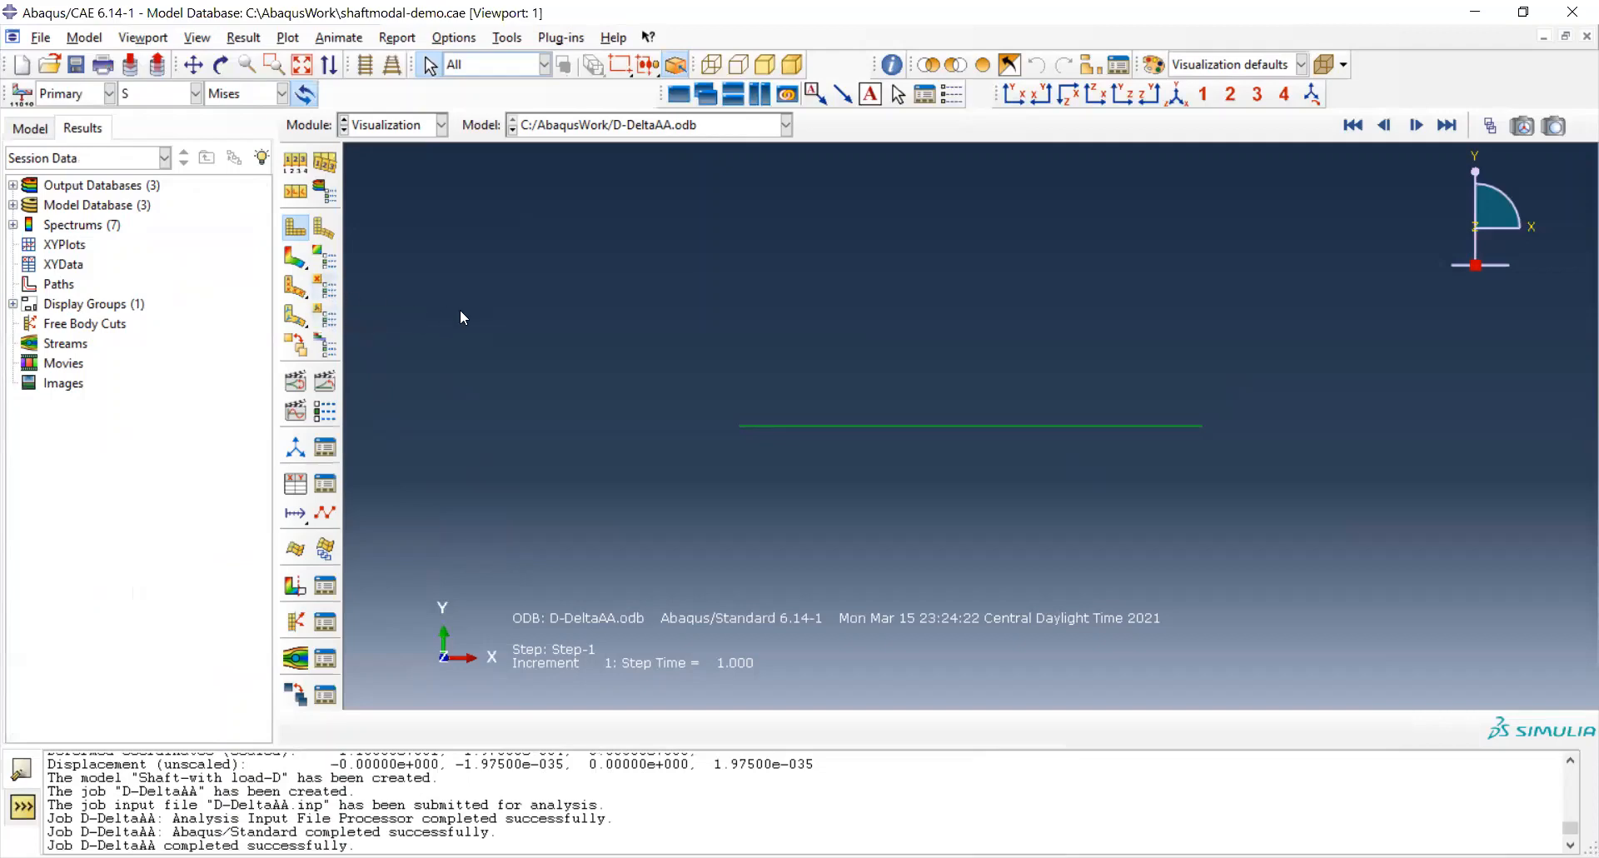
scroll(651, 413, up, 4)
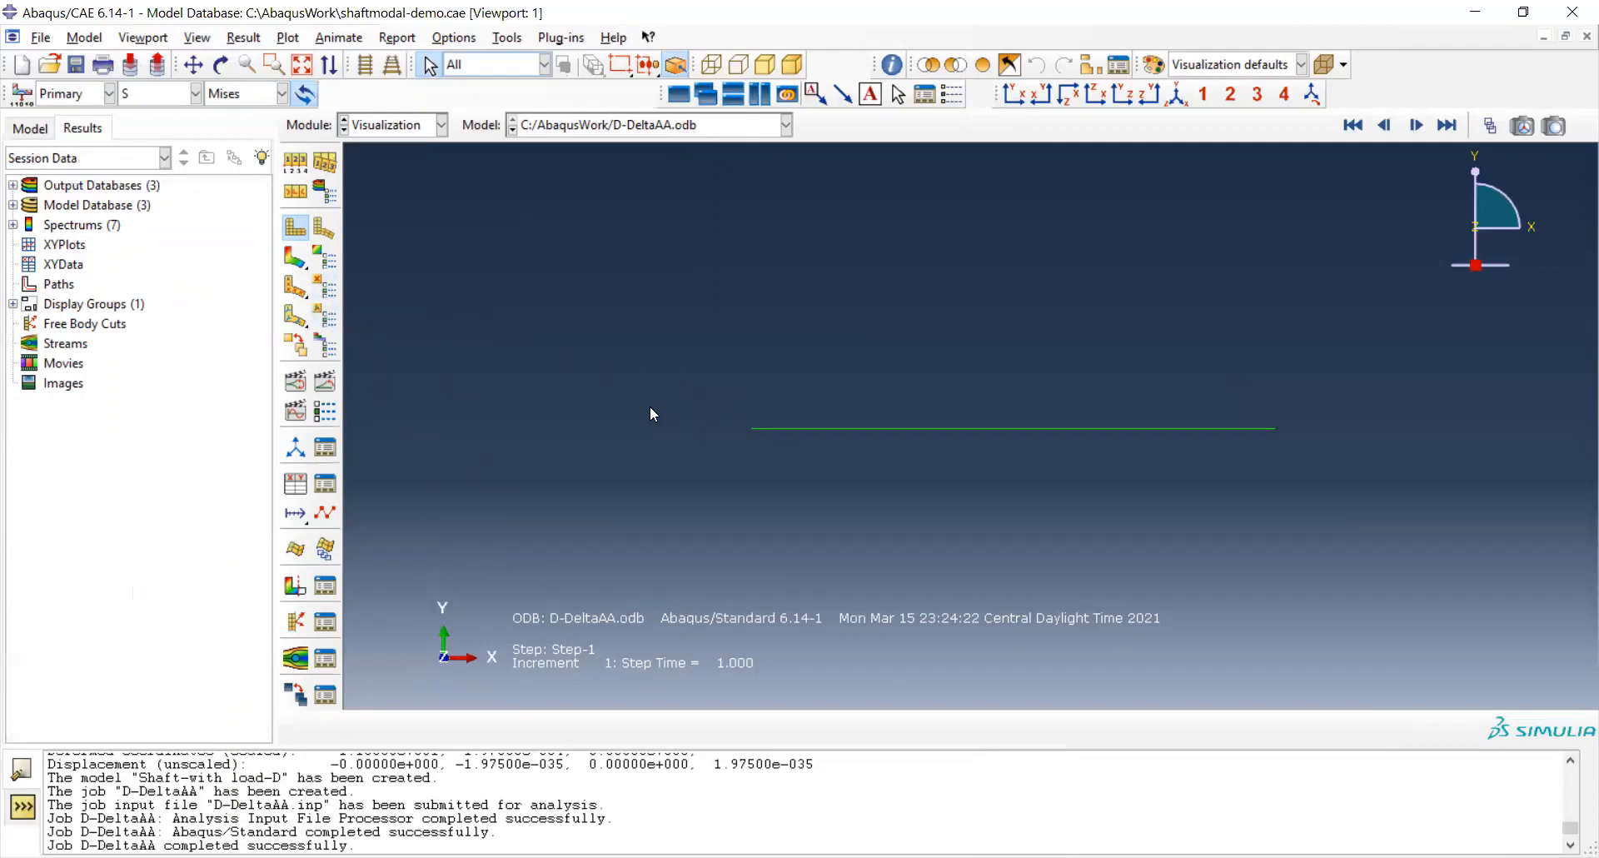
scroll(651, 413, up, 1)
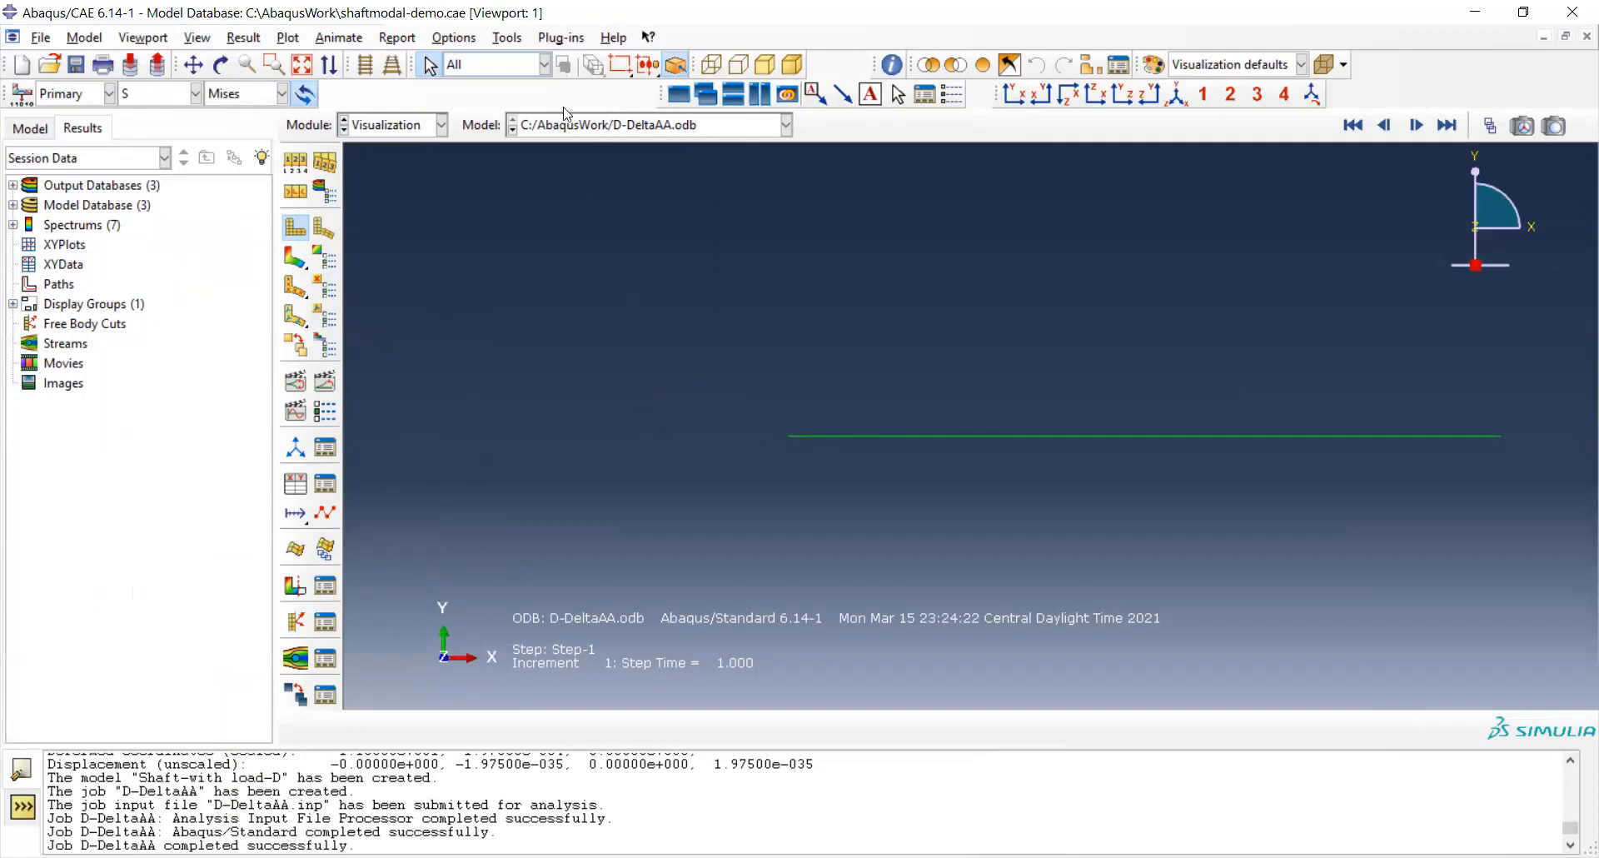
click(508, 38)
click(518, 60)
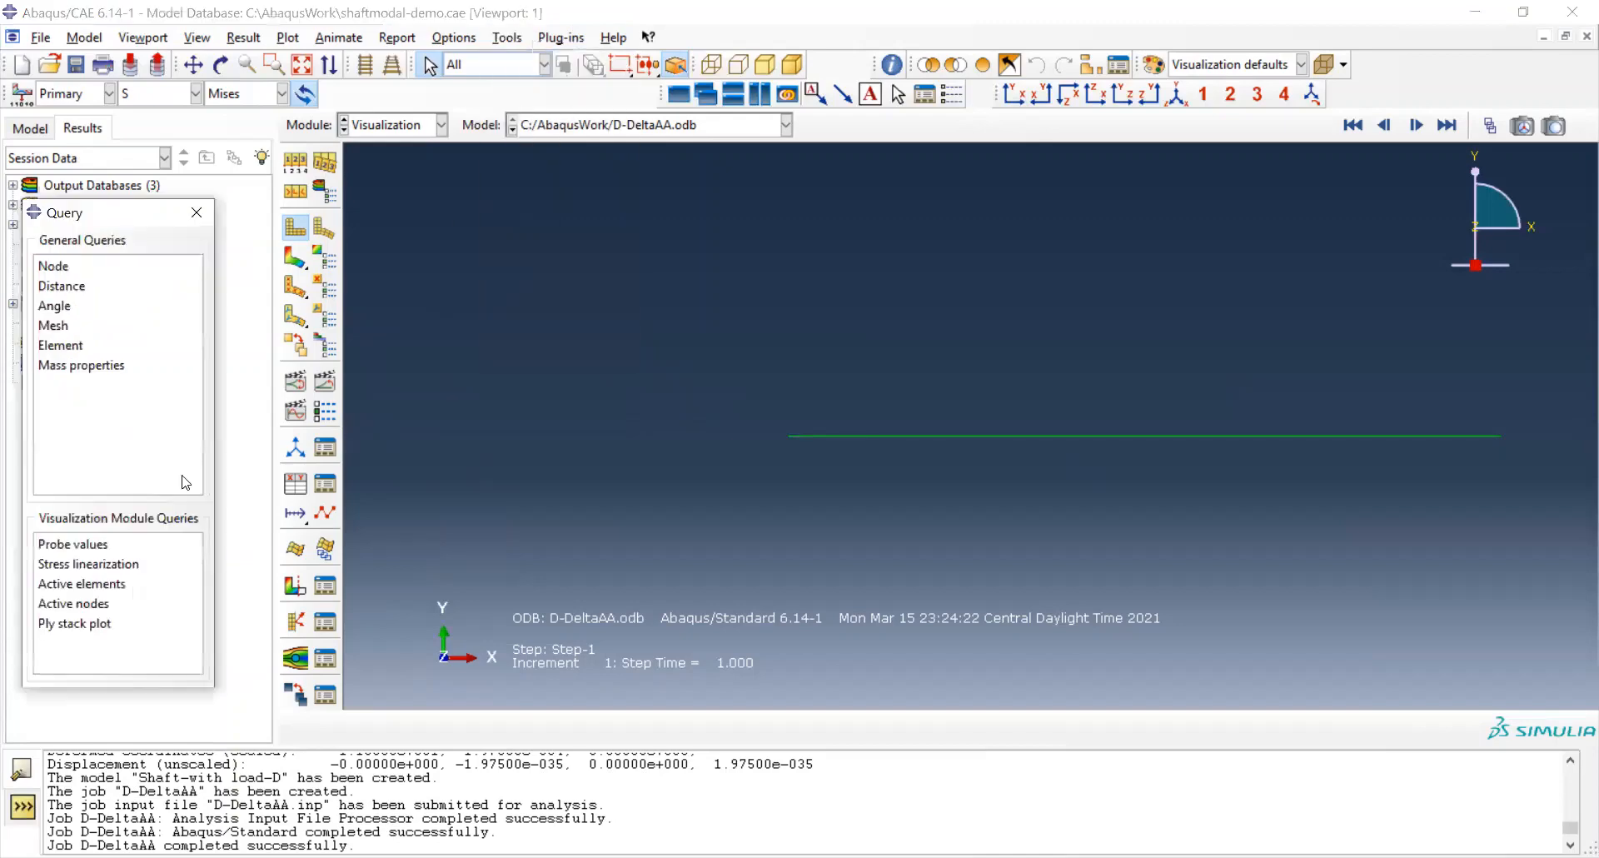
click(66, 546)
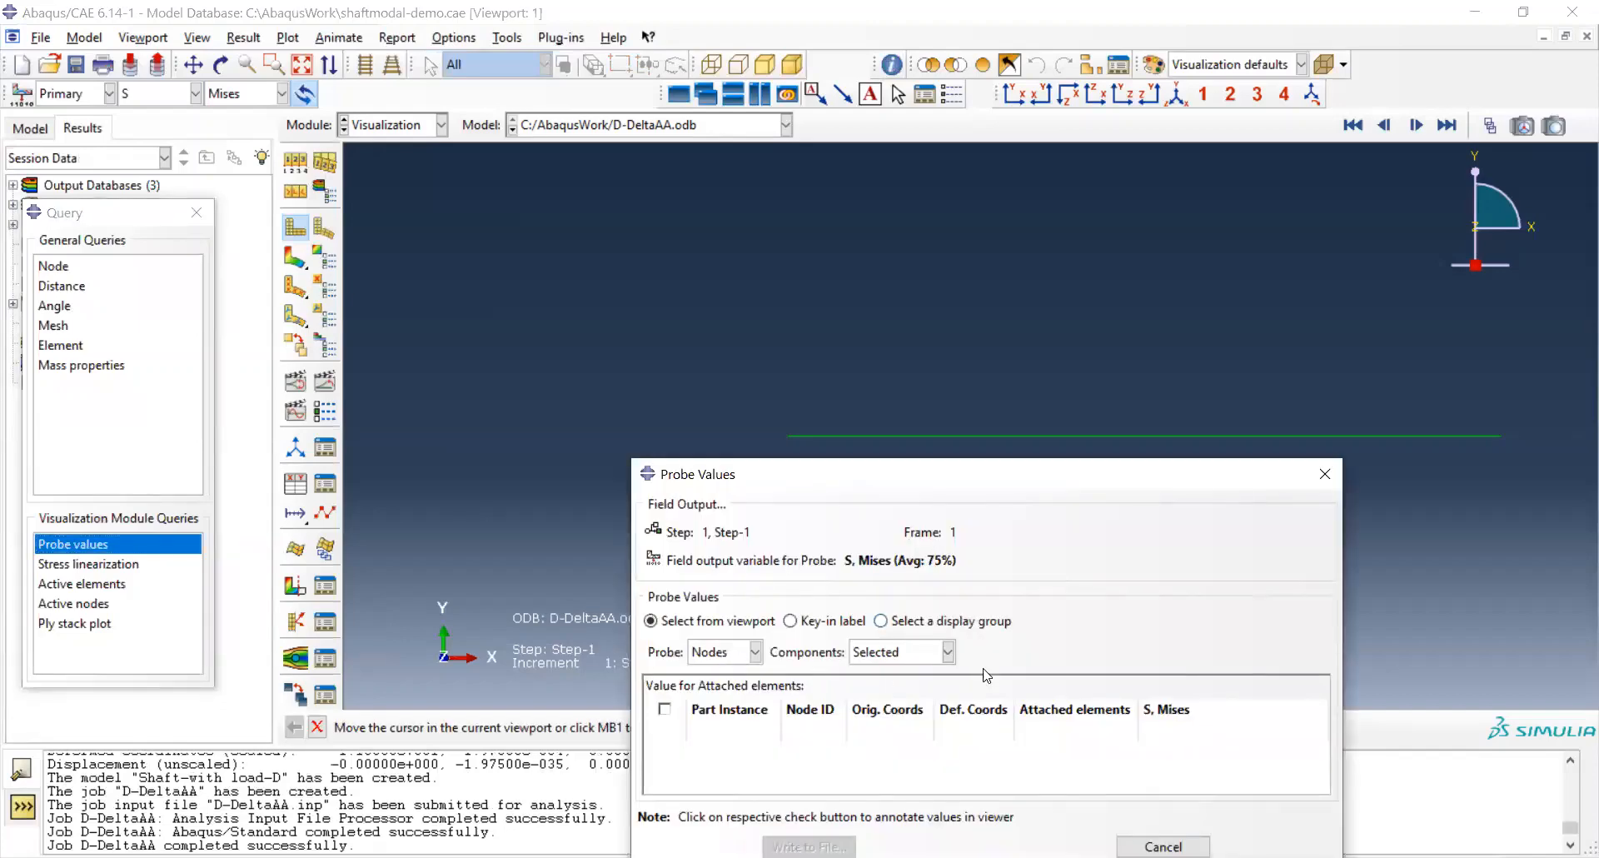
click(1326, 474)
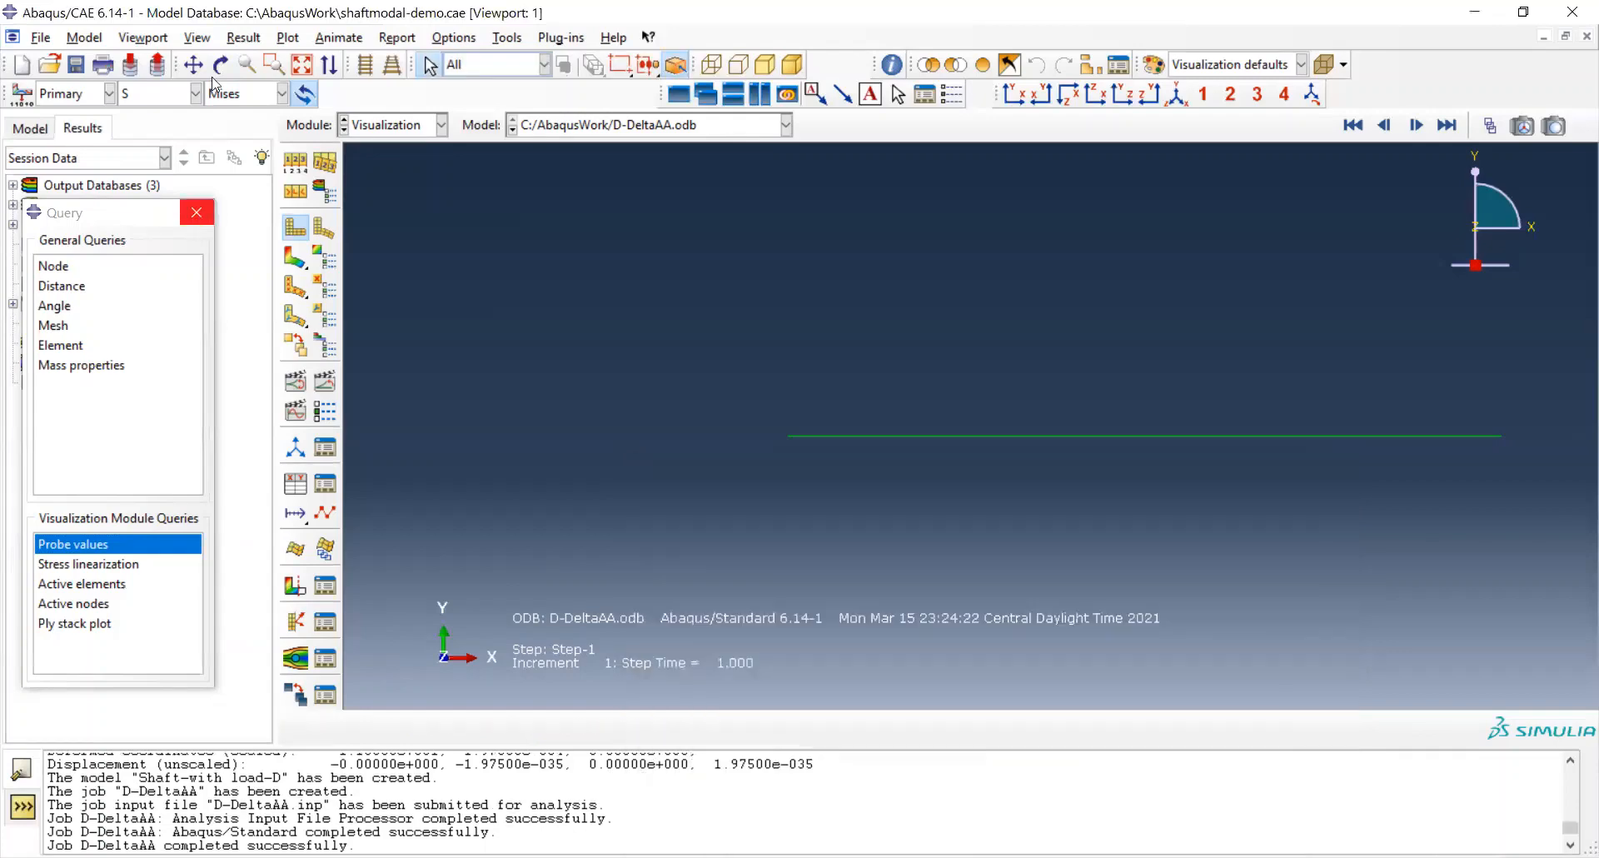
click(197, 213)
Set the primary field output variable to spatial displacement U, component U2.
click(245, 38)
click(299, 122)
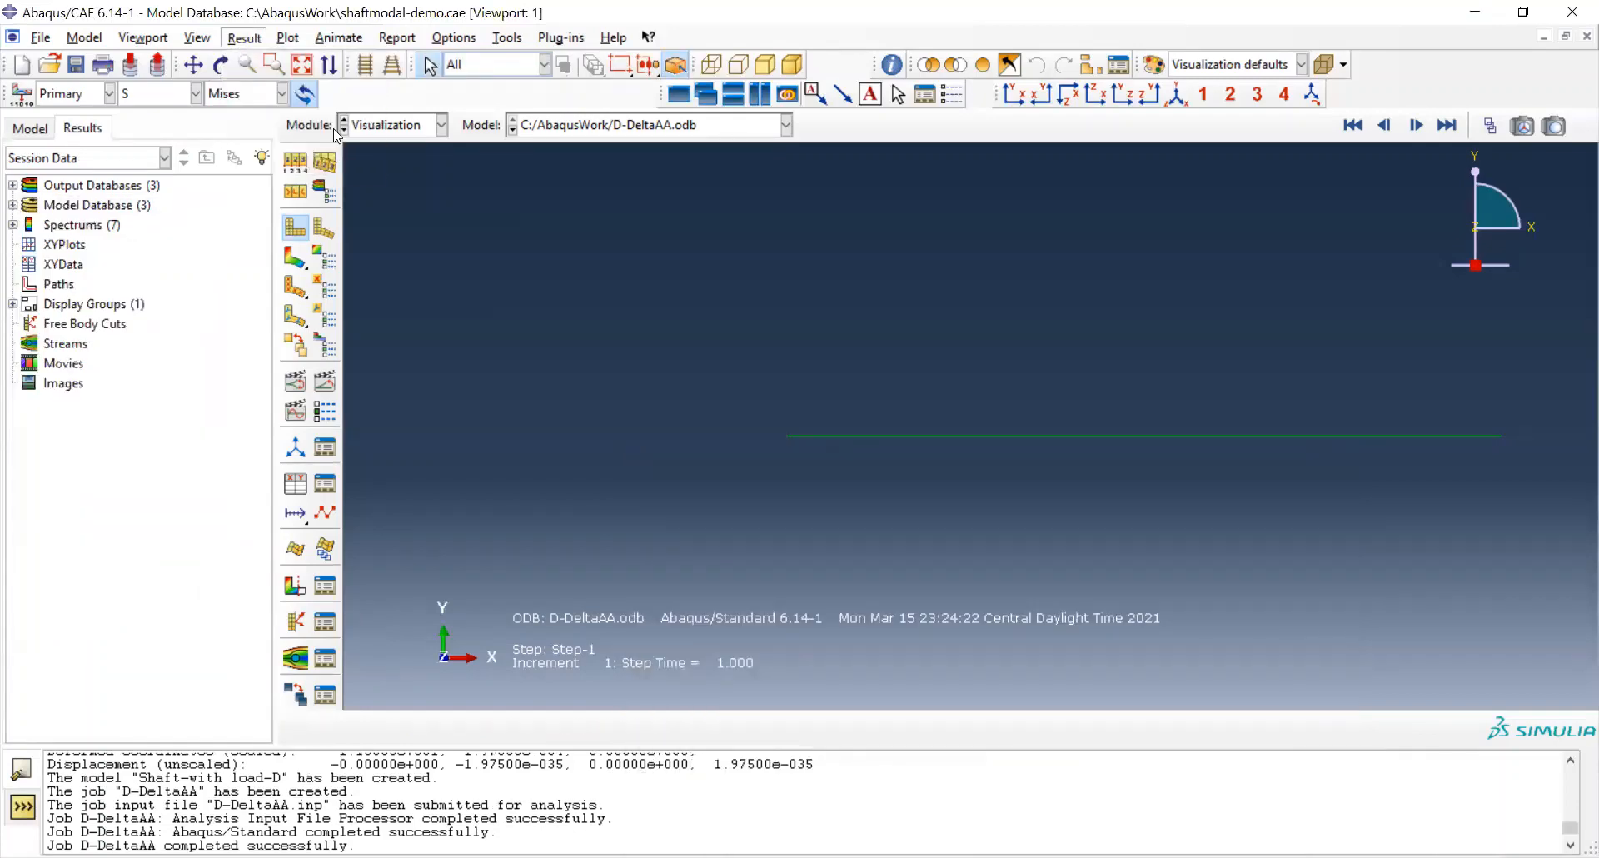
scroll(191, 526, down, 1)
click(167, 511)
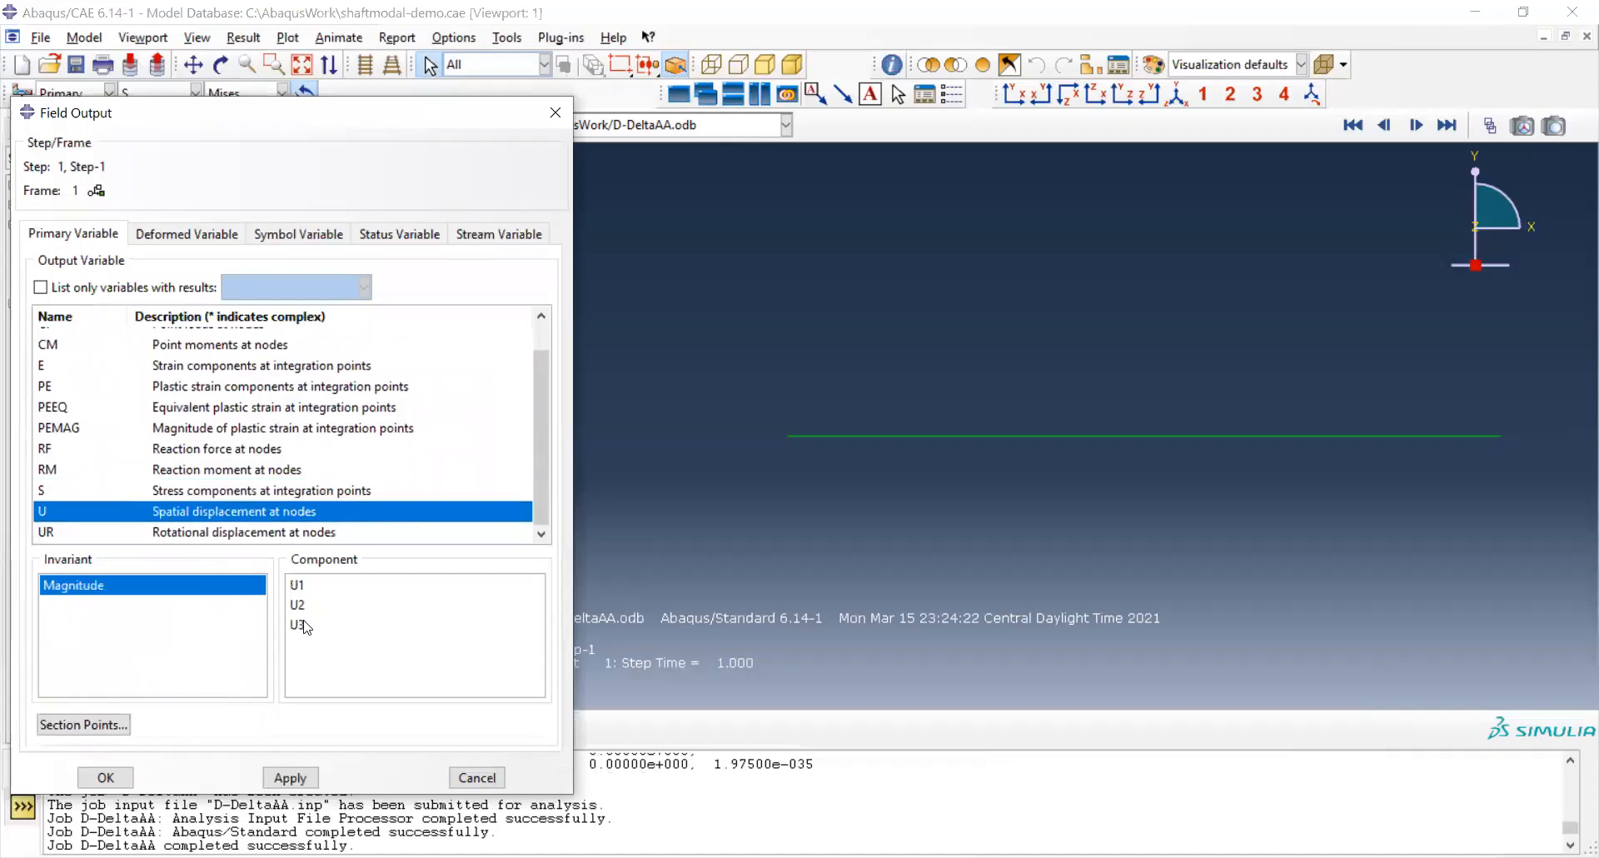
click(304, 609)
click(106, 777)
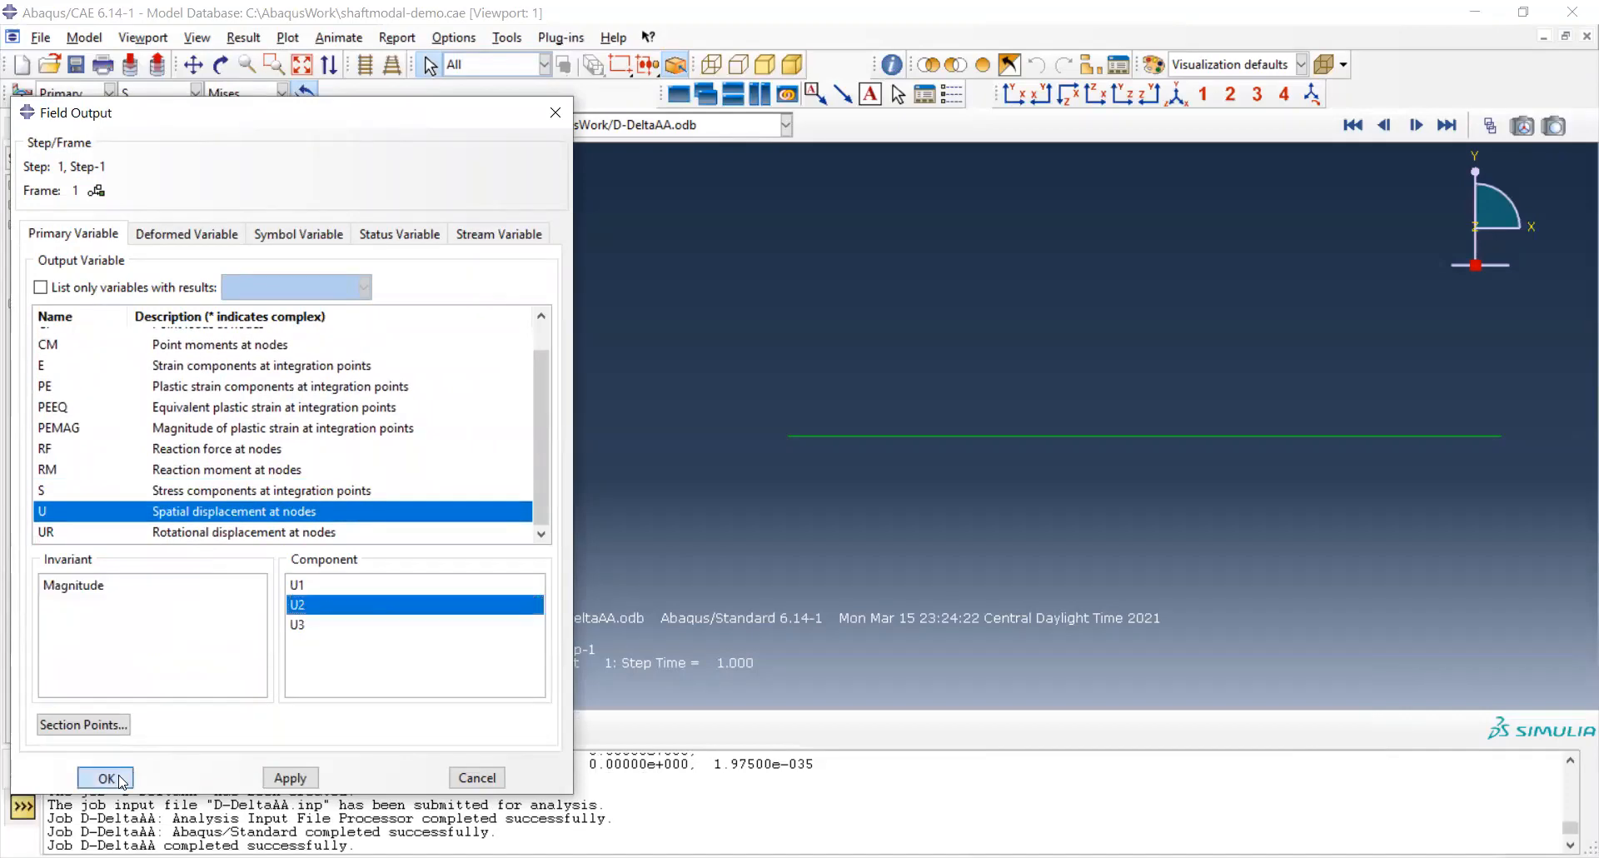
Probe the nodal U2 displacements along the shaft in the D-DeltaAA results, and close the query.
click(508, 37)
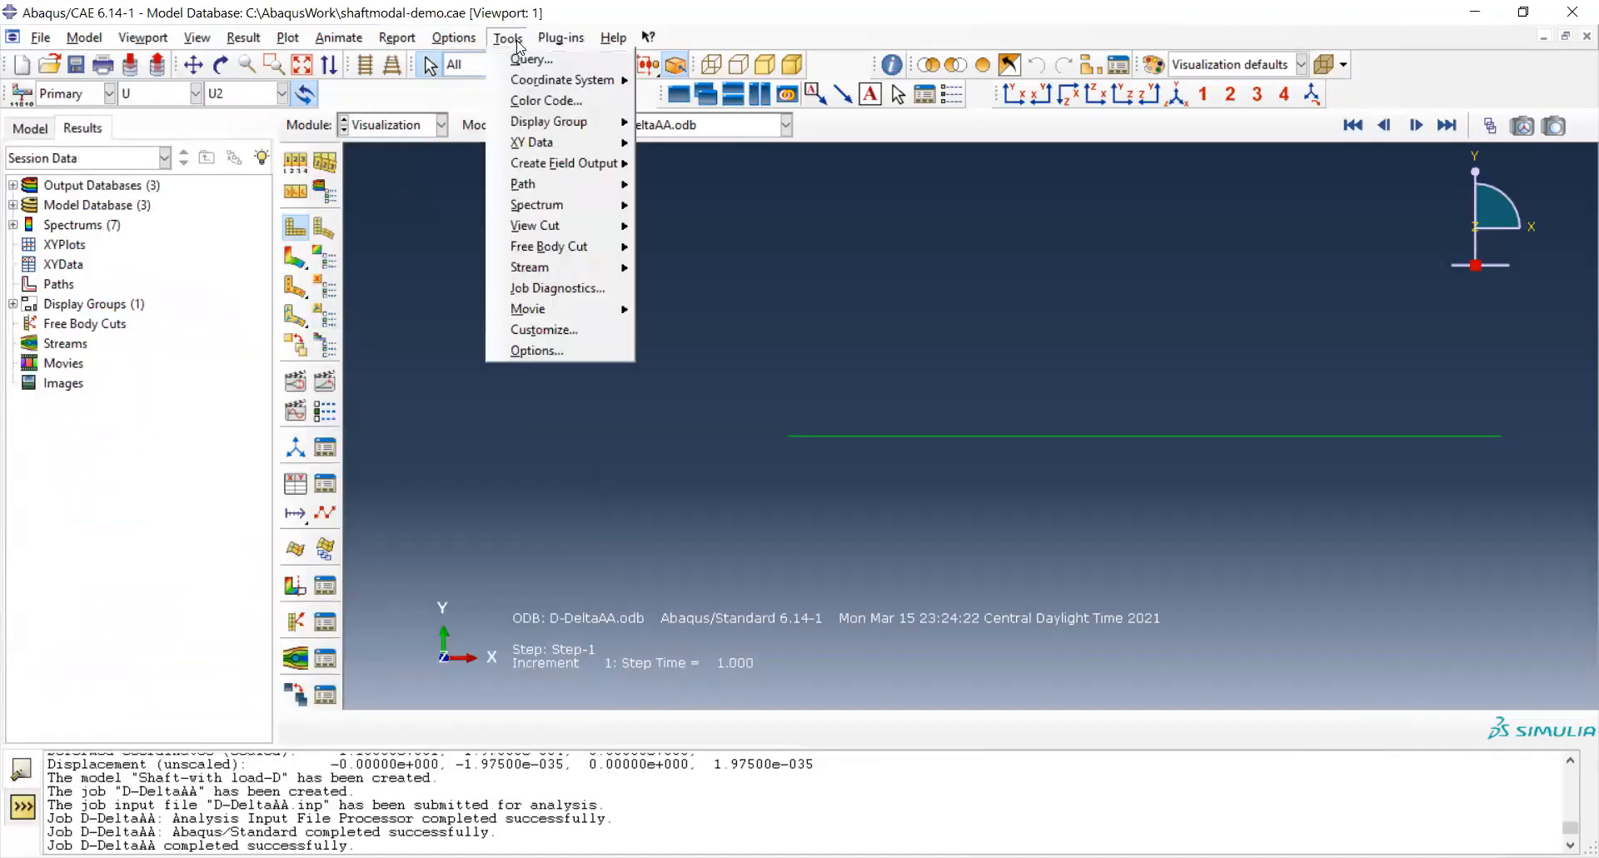
click(530, 59)
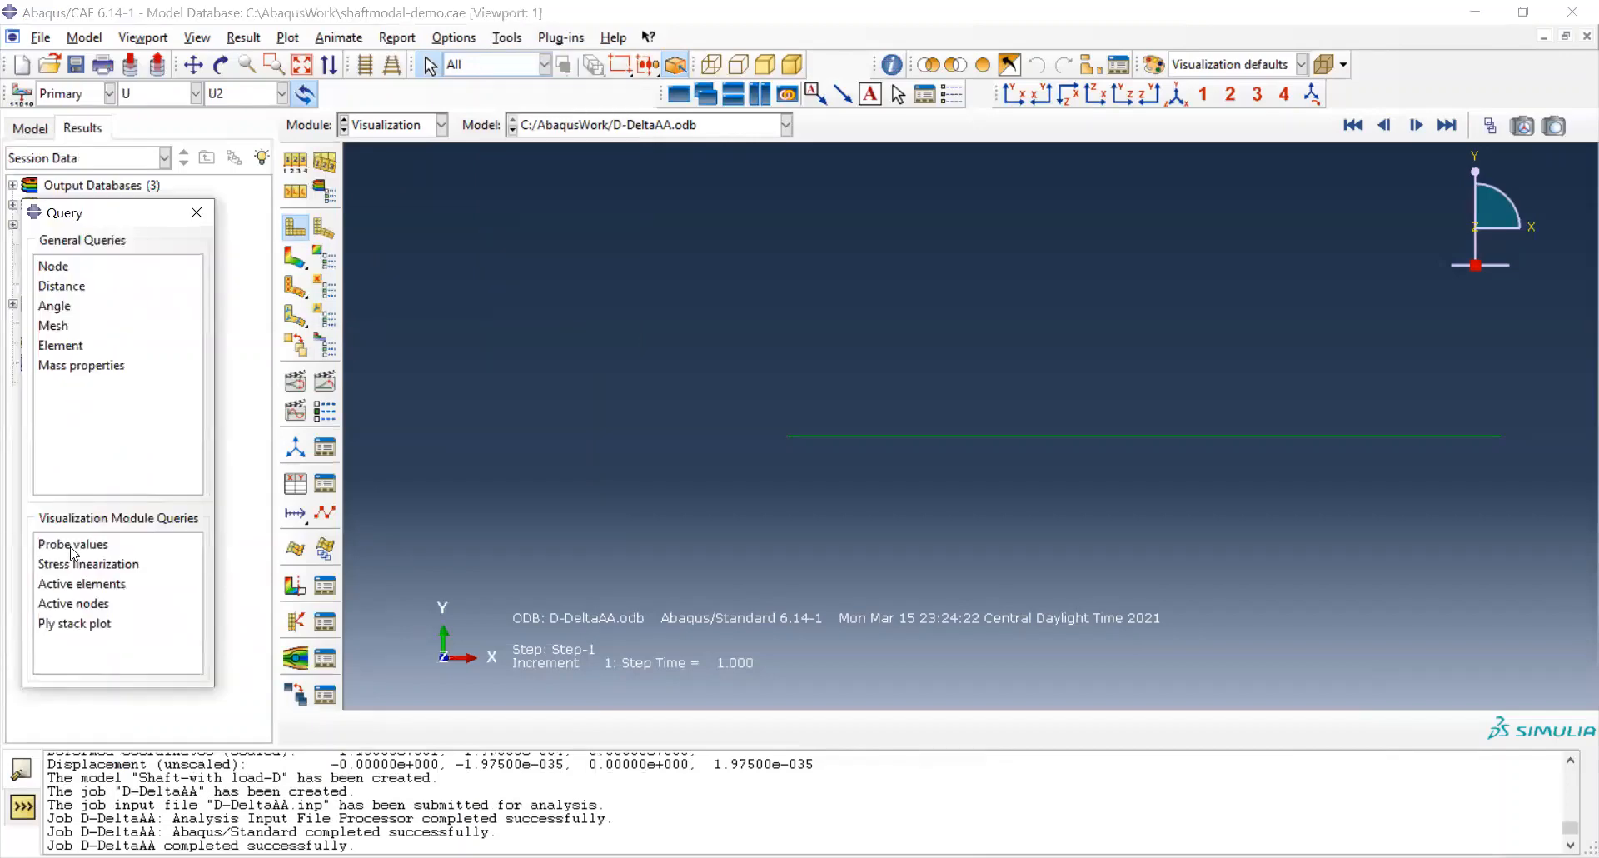
click(73, 545)
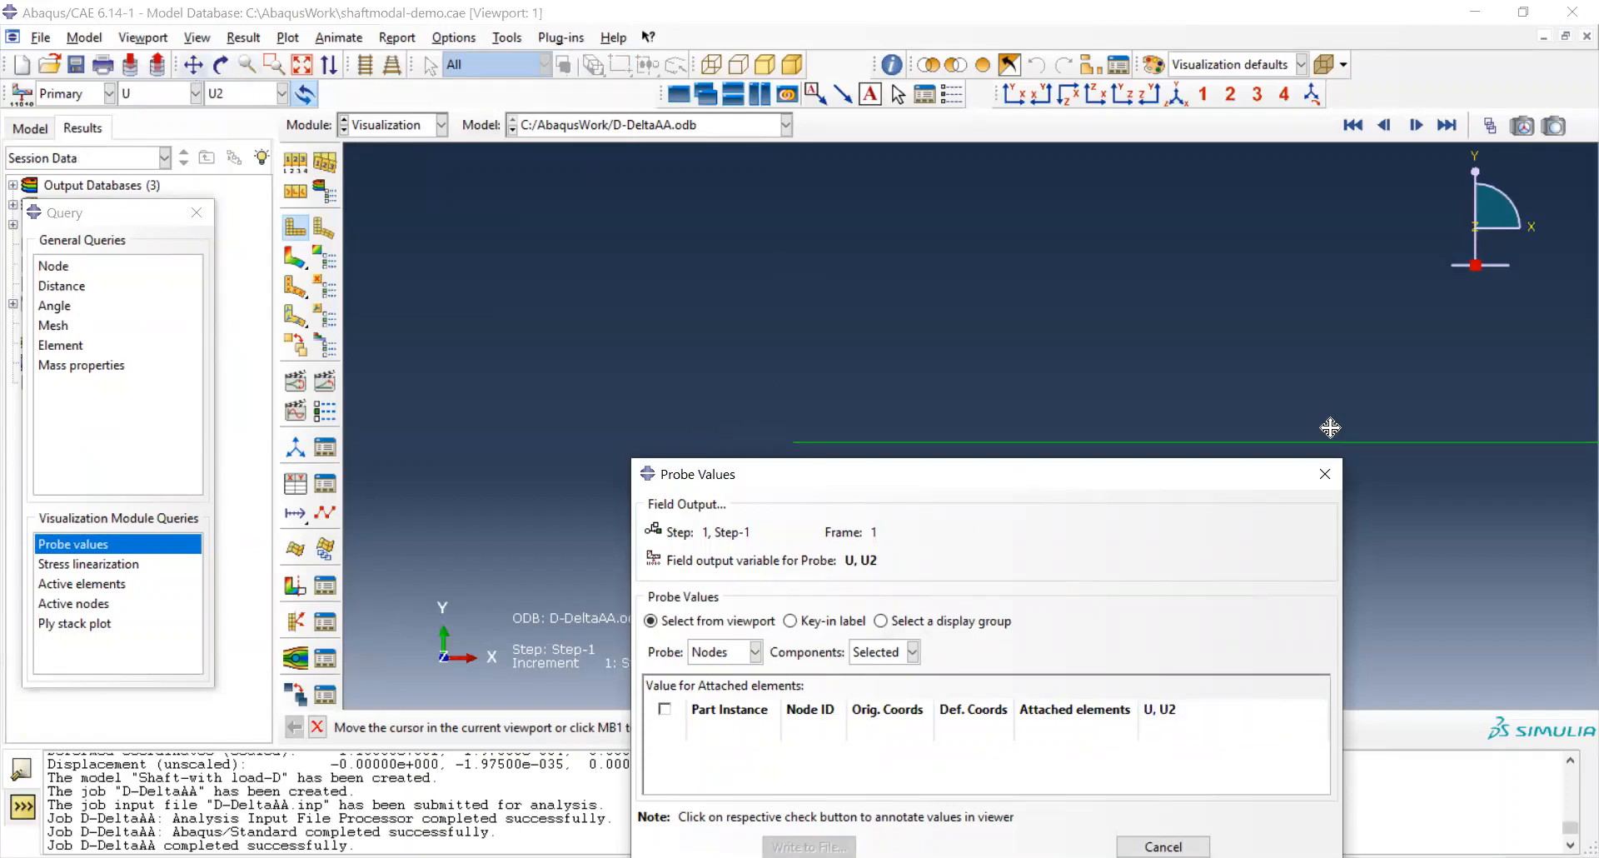
drag(1316, 433, 1099, 378)
scroll(1030, 366, down, 3)
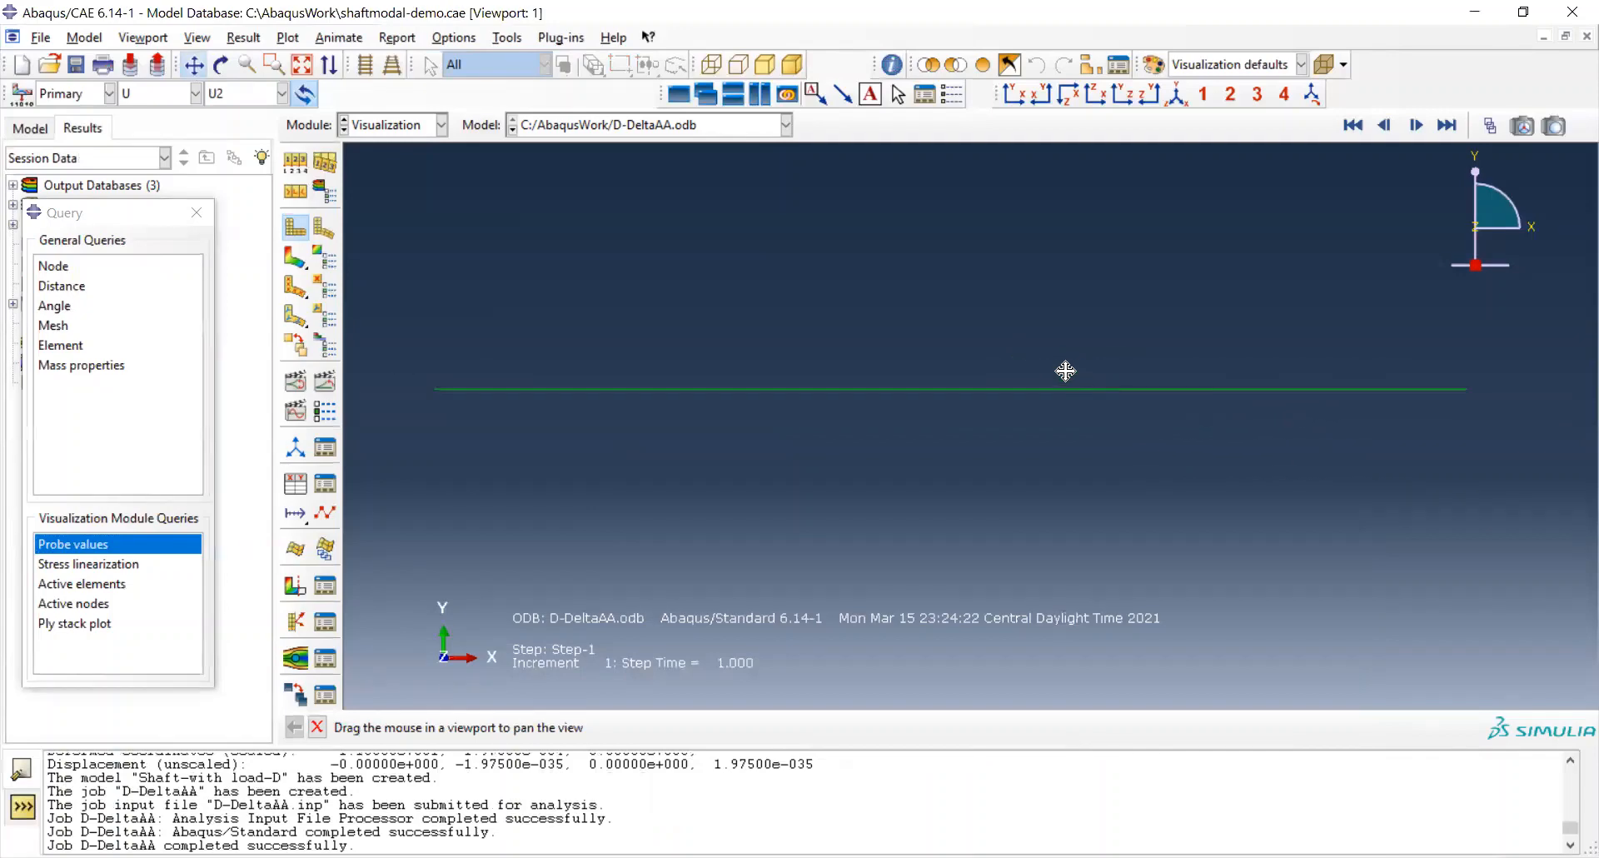
scroll(1065, 370, down, 2)
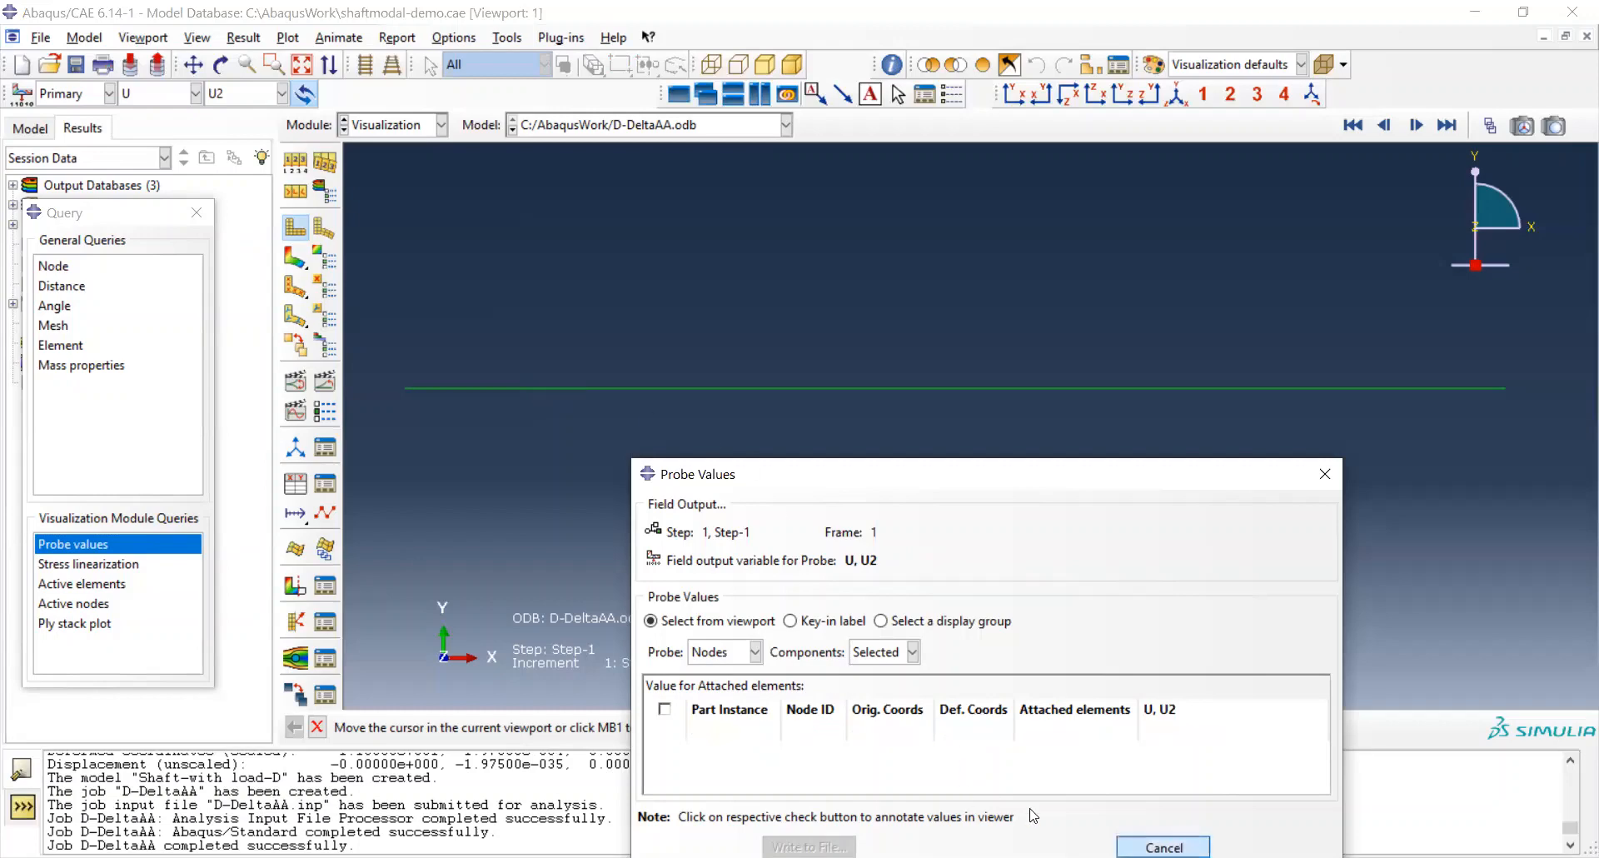
click(1163, 847)
click(196, 213)
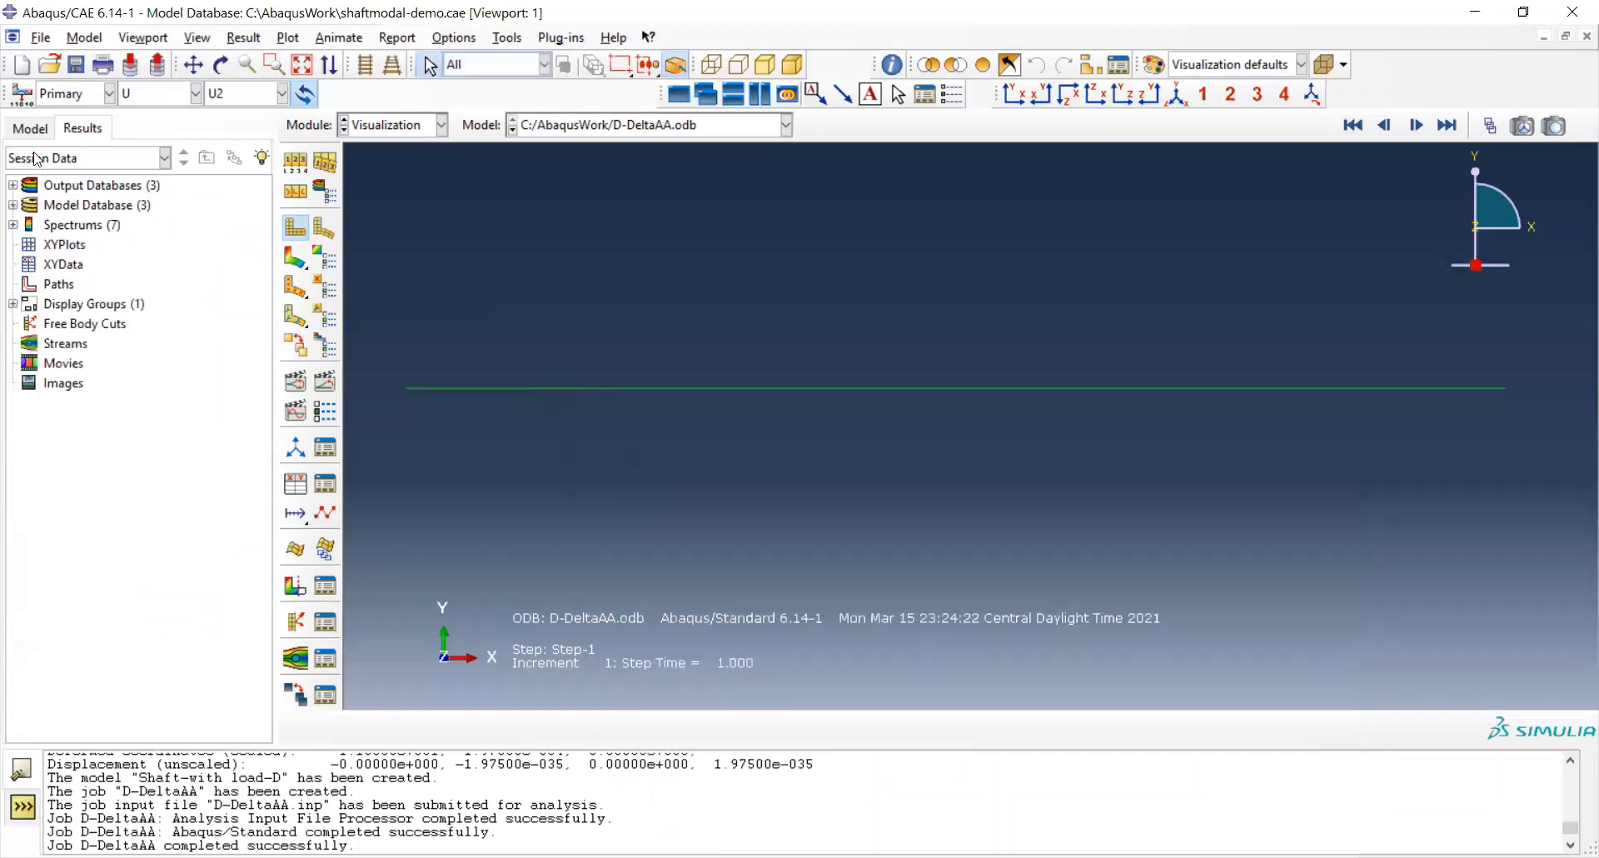
Resume the suppressed Load-2 in the Shaft-with load-D model.
click(30, 127)
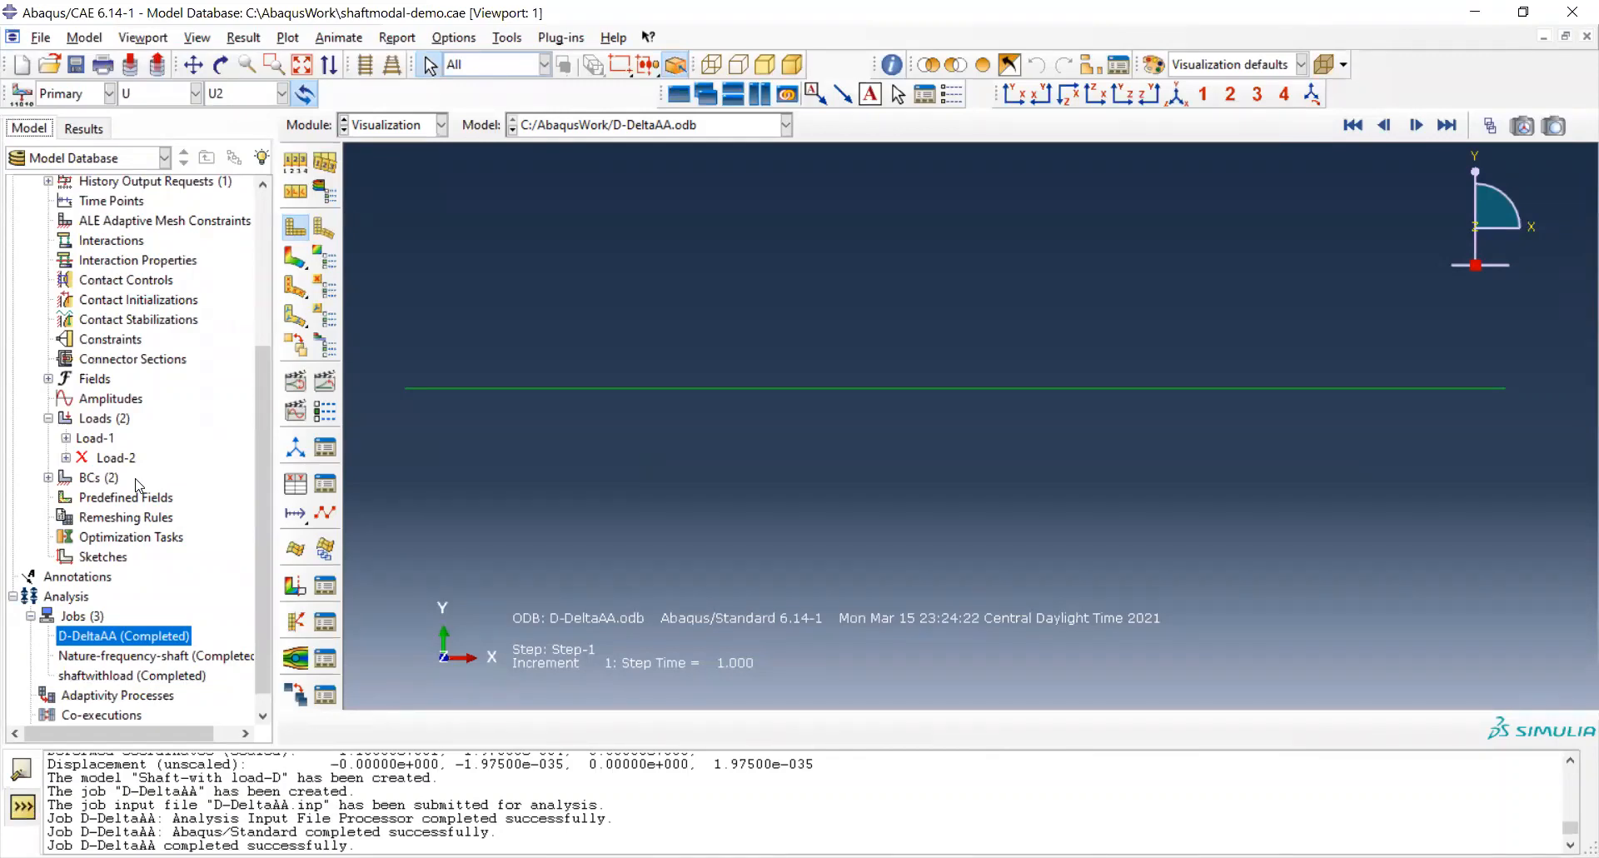
click(114, 460)
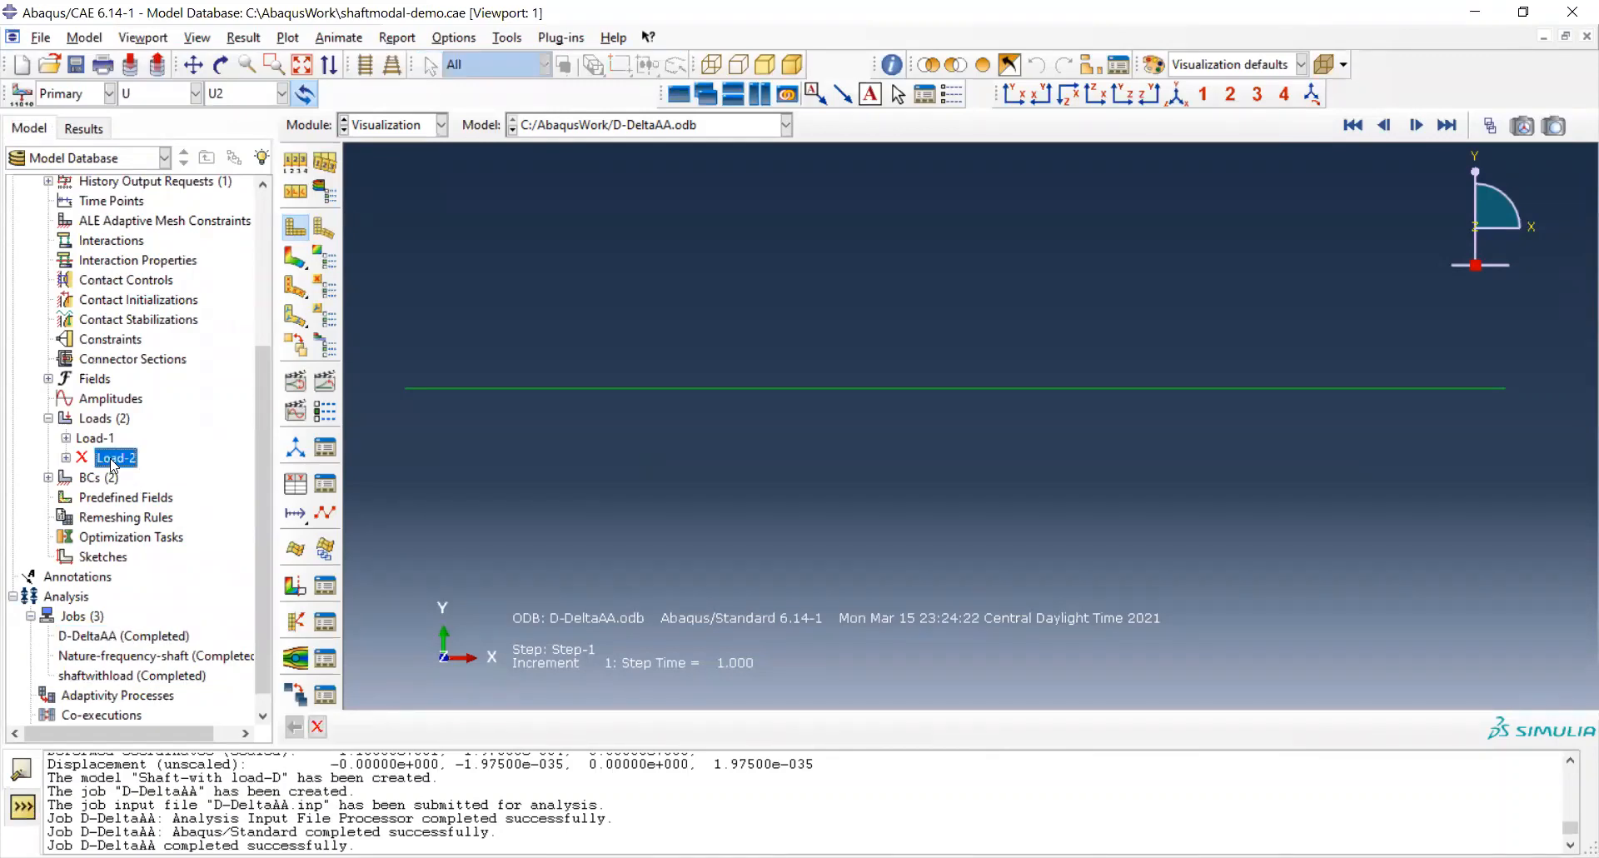
right_click(113, 464)
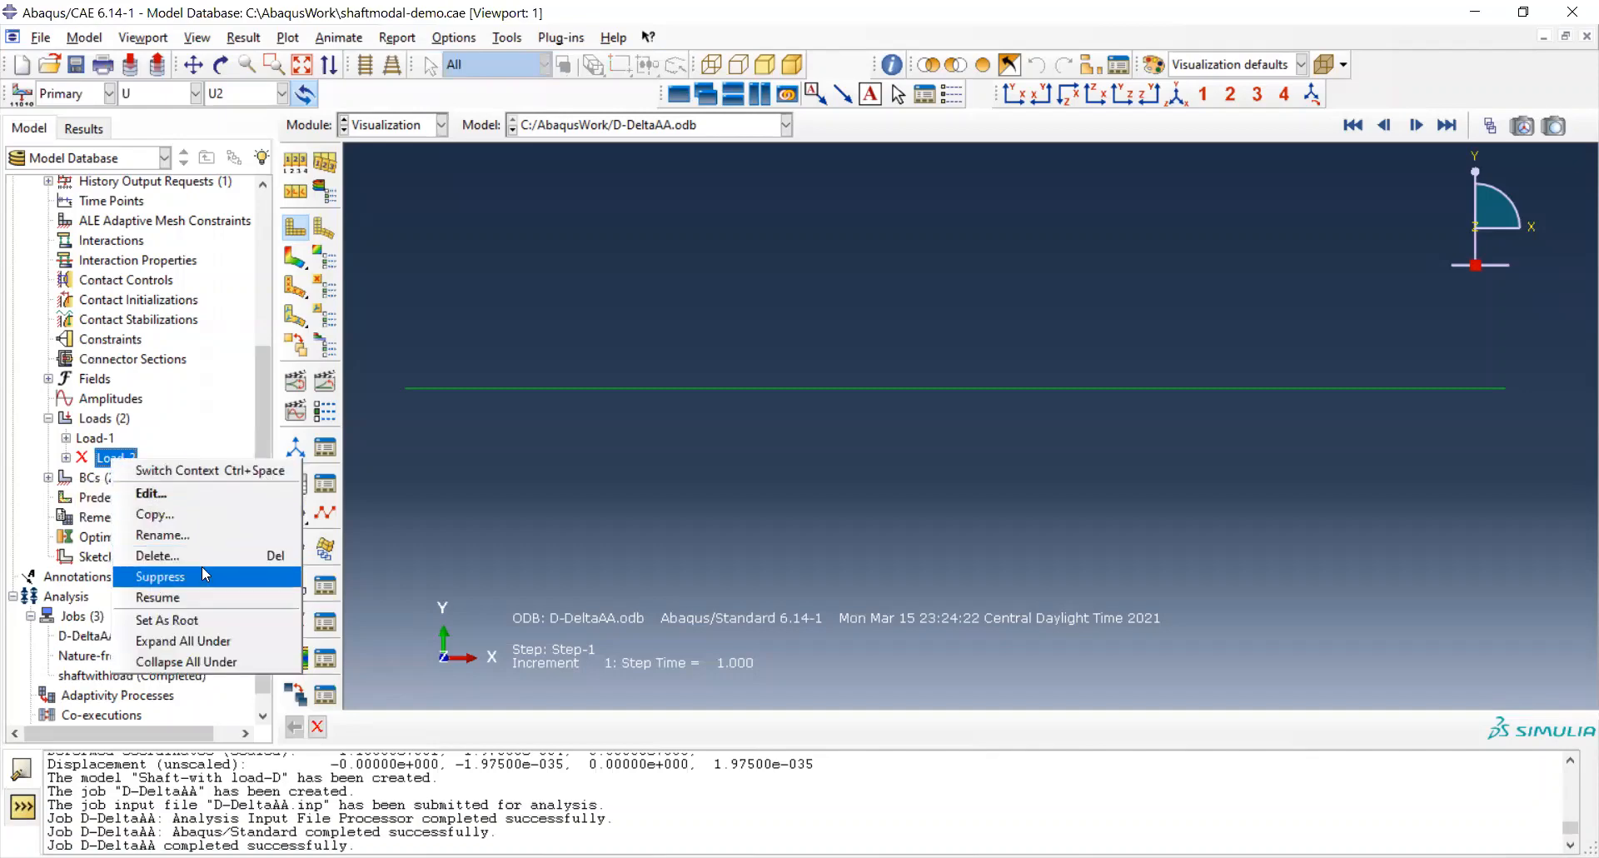
click(209, 597)
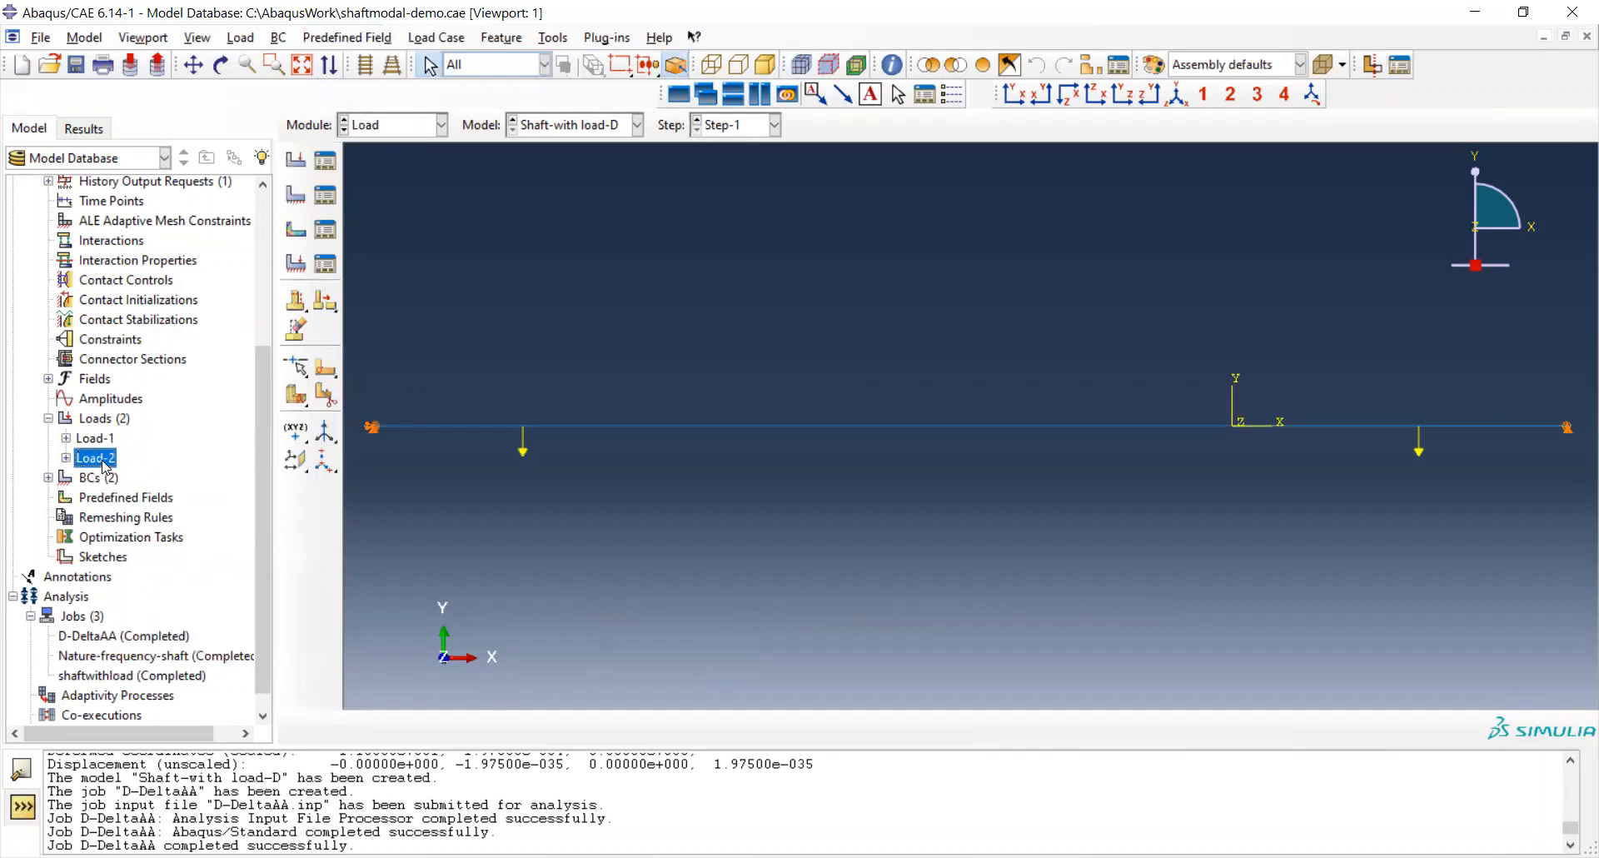
Suppress Load-1 in the Shaft-with load-D model and save the model database.
click(93, 440)
right_click(94, 444)
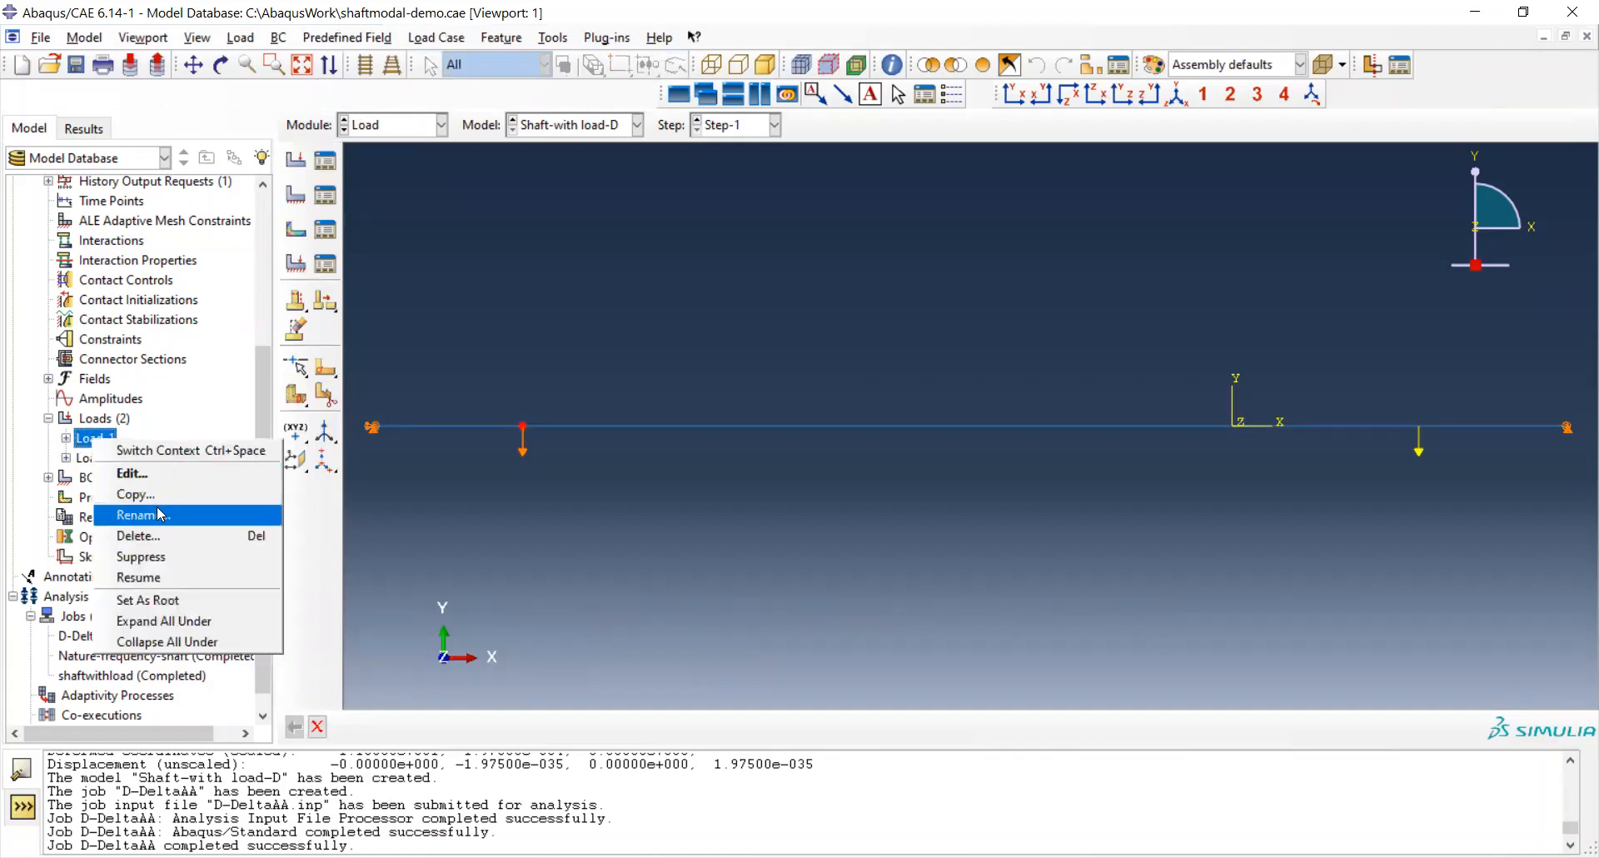
click(184, 562)
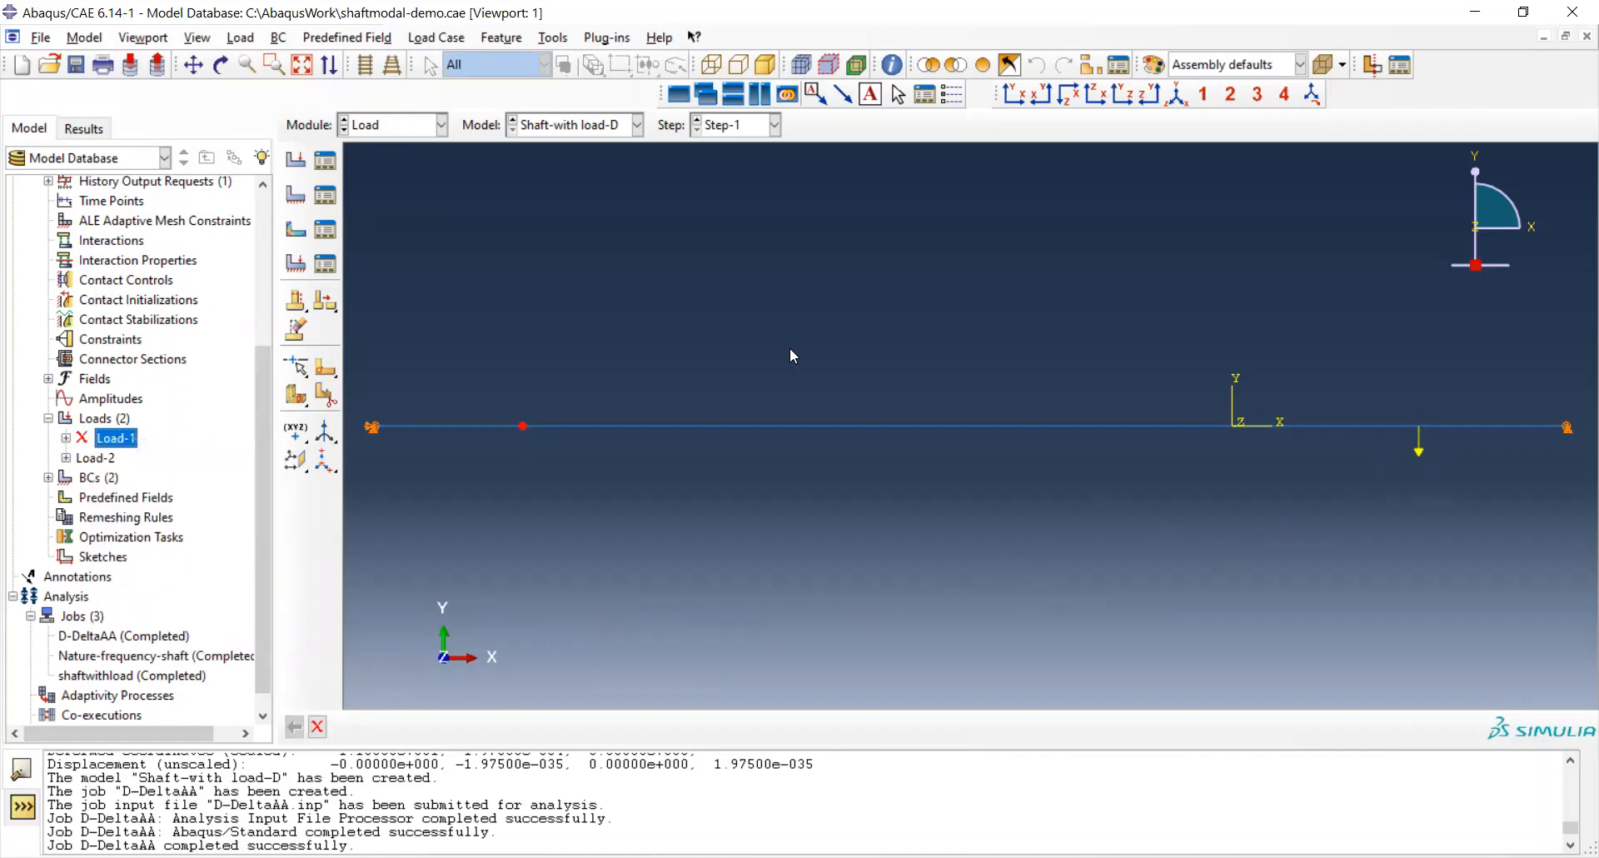
click(75, 65)
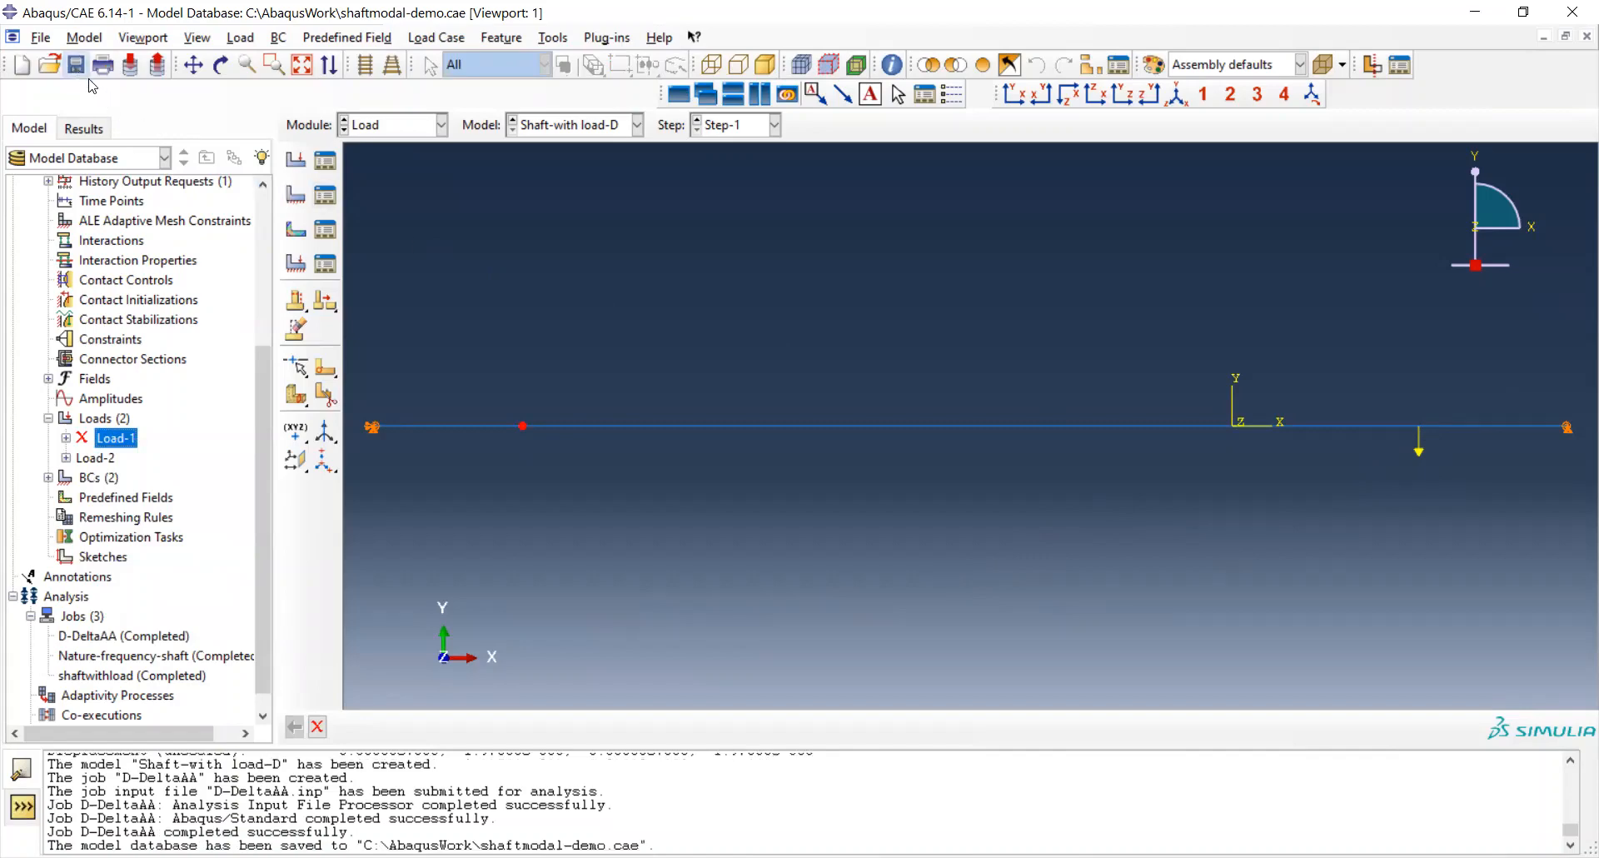
Create a job named D-DeltaBB from the Shaft-with load-D model, keeping the default job settings.
scroll(210, 475, down, 1)
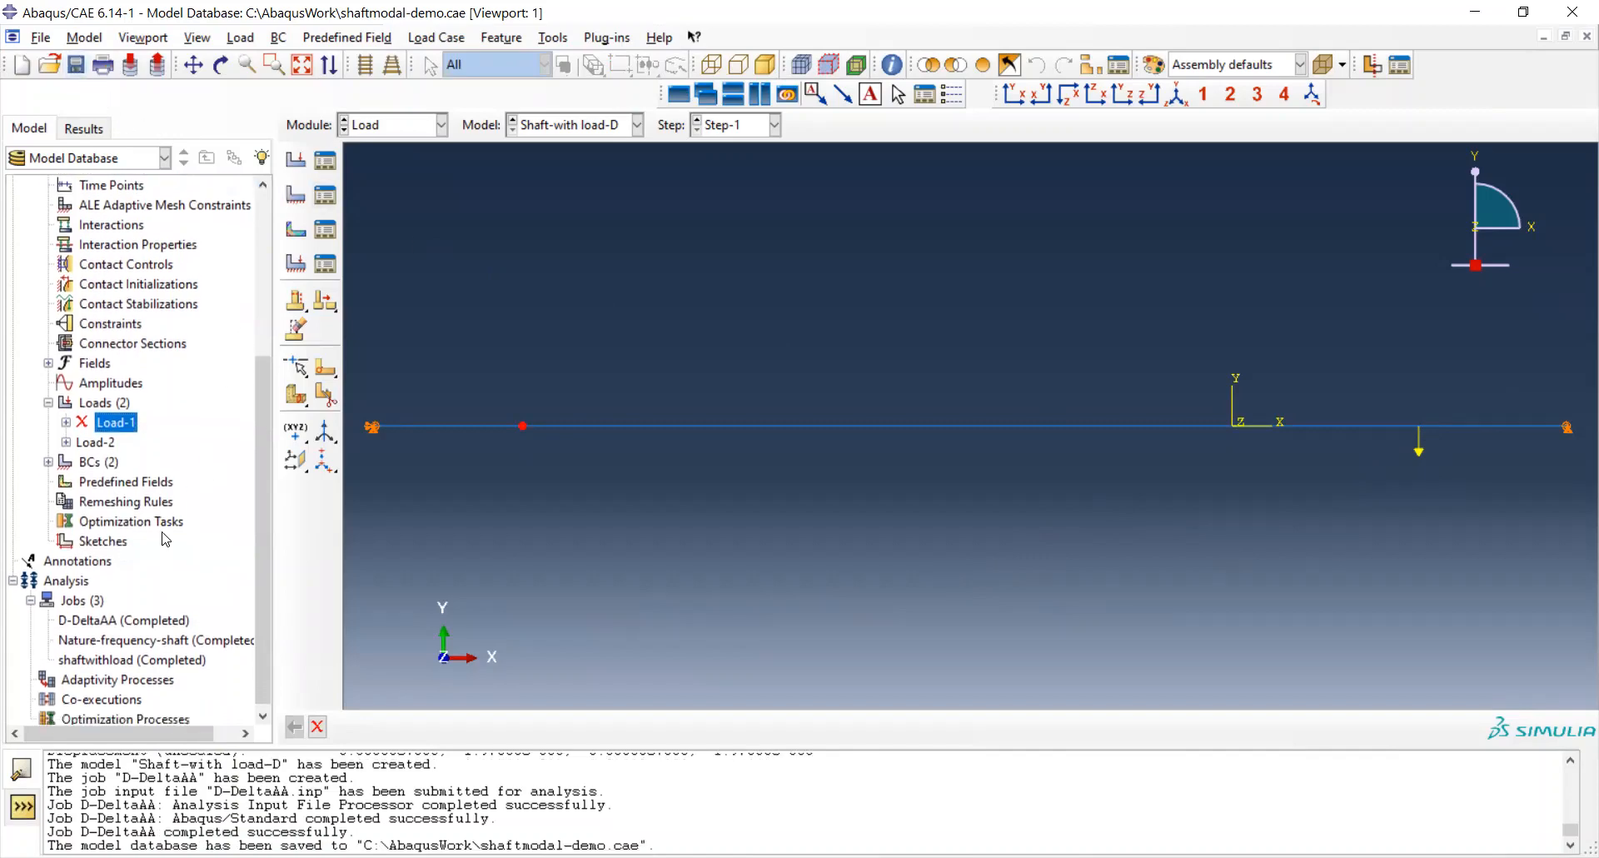
double_click(81, 596)
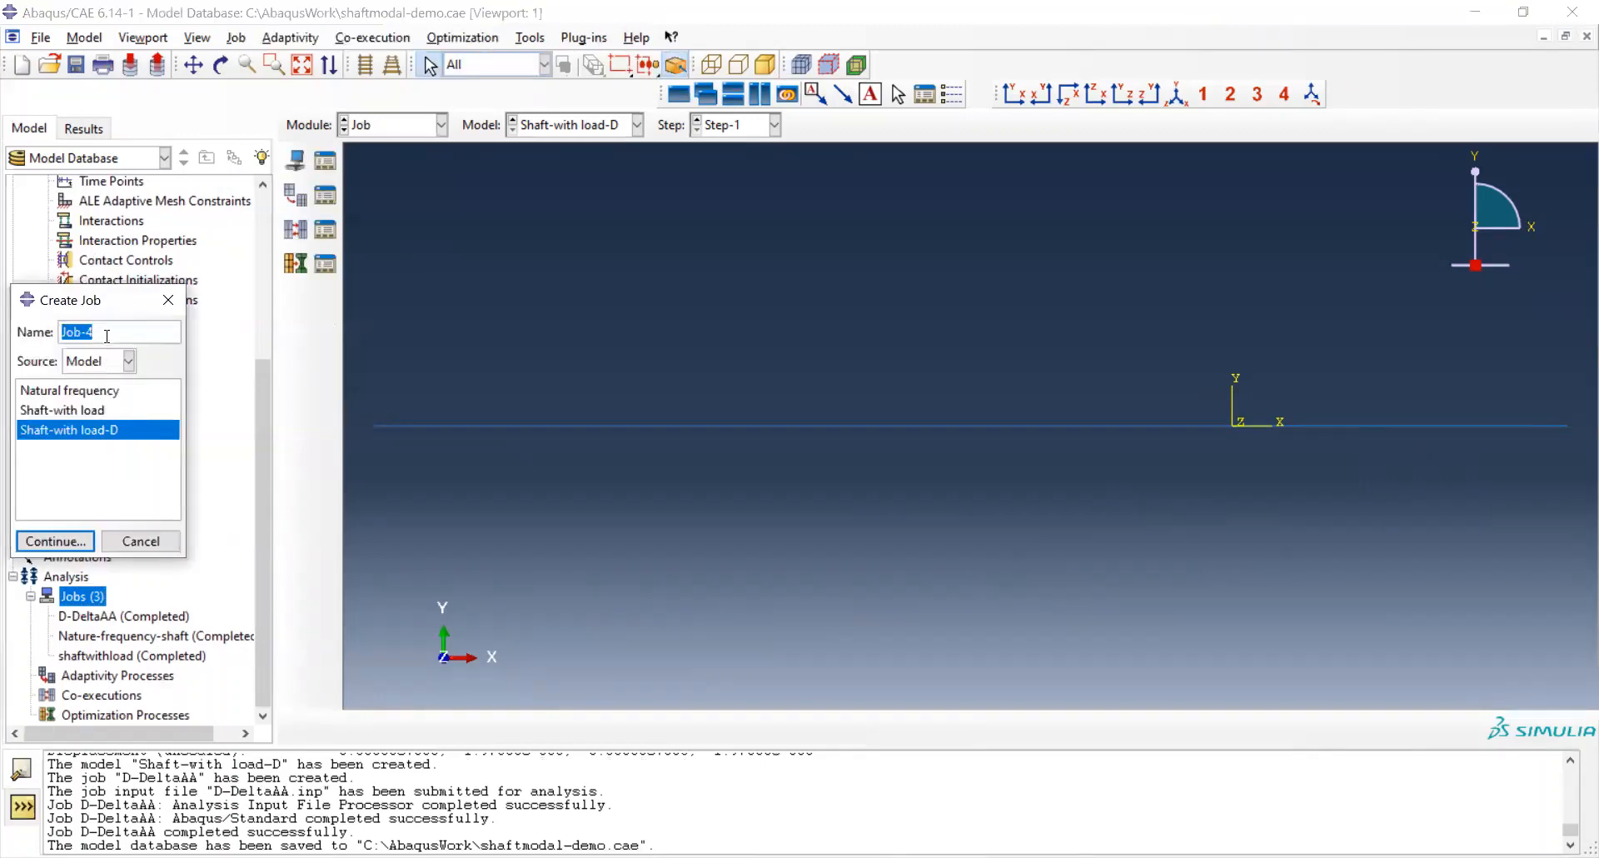
text(D-DeltaBB)
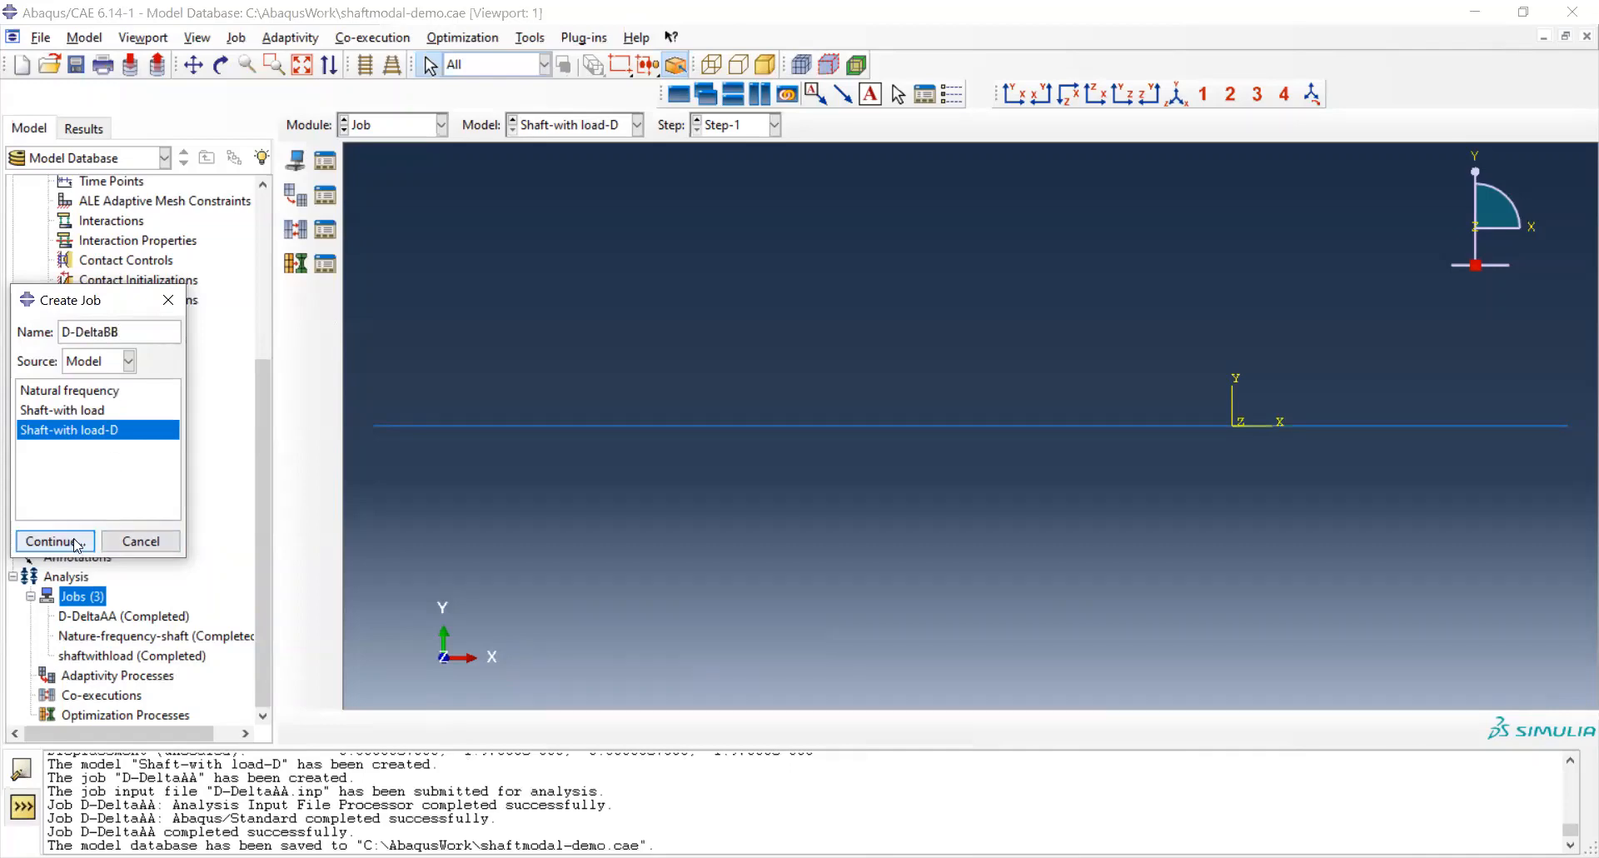
click(75, 543)
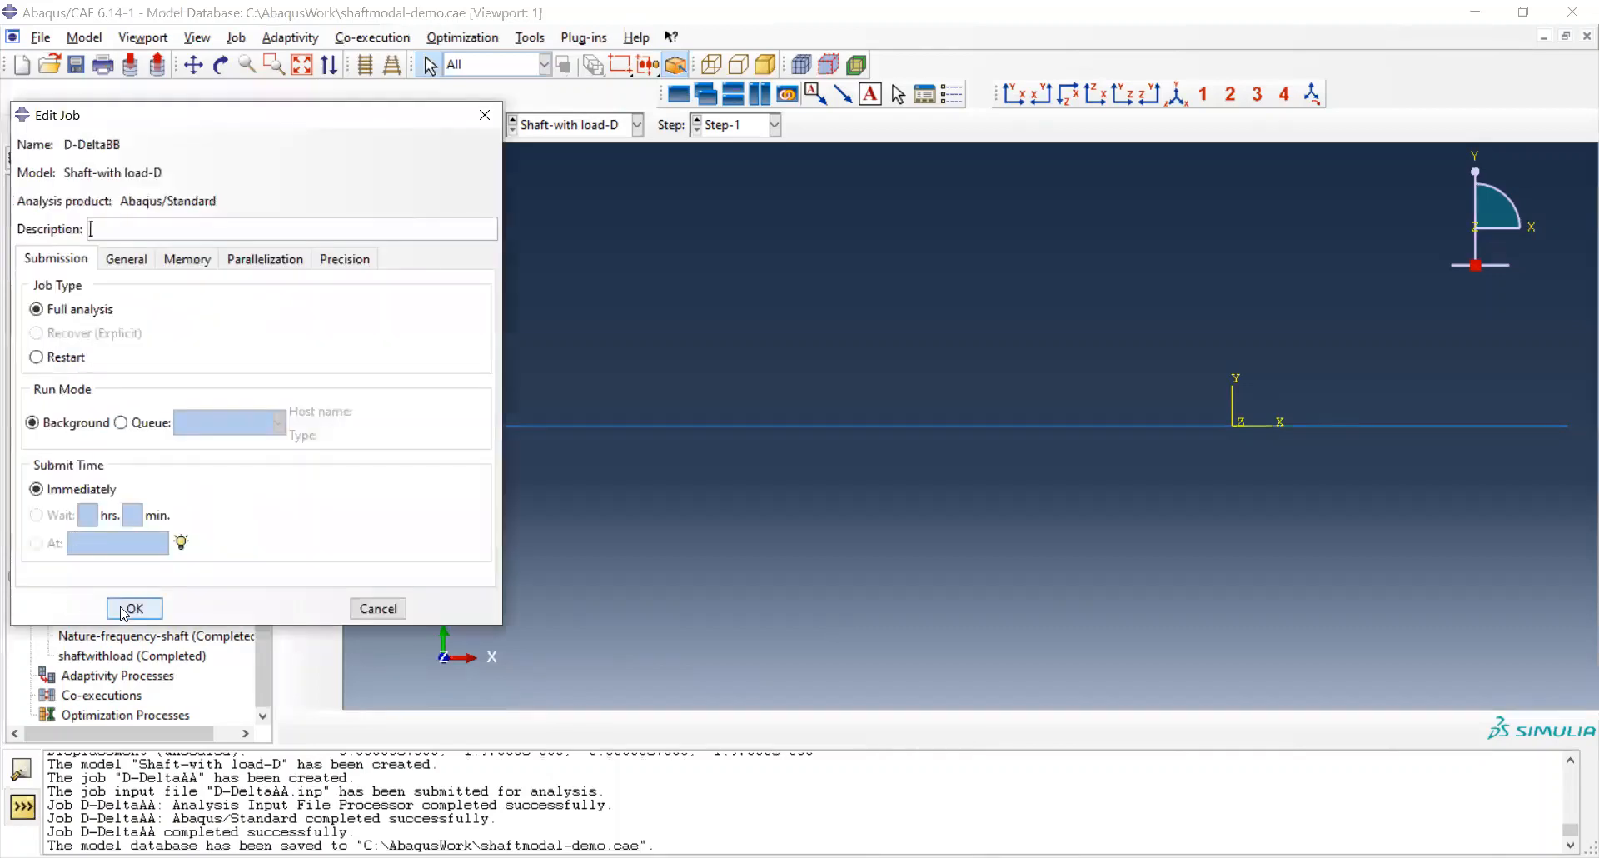
click(130, 608)
Submit the D-DeltaBB job for analysis.
click(101, 637)
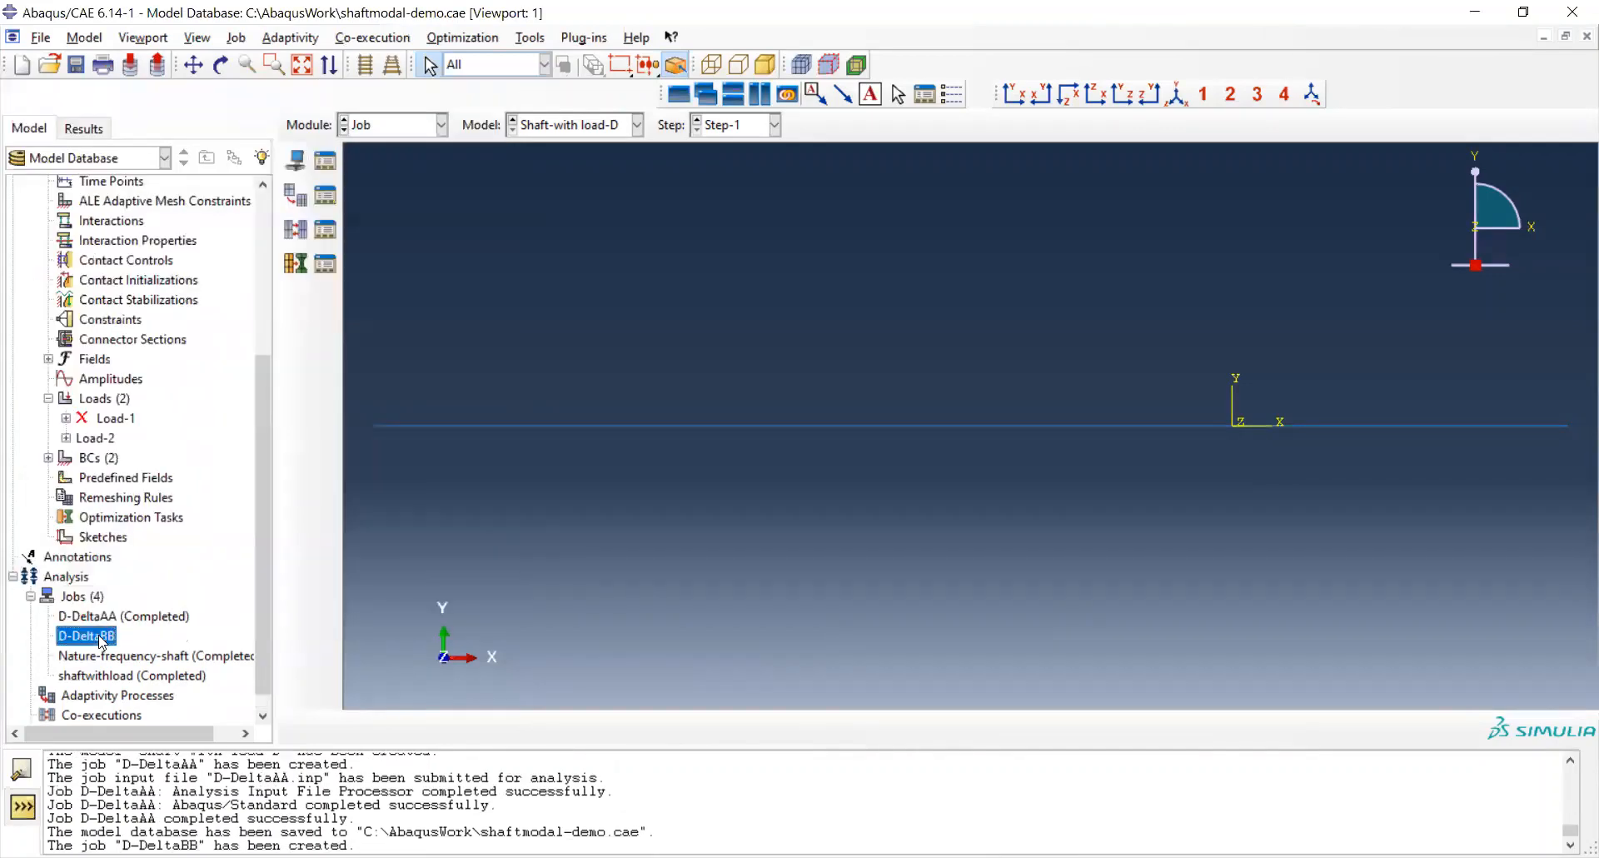
right_click(100, 638)
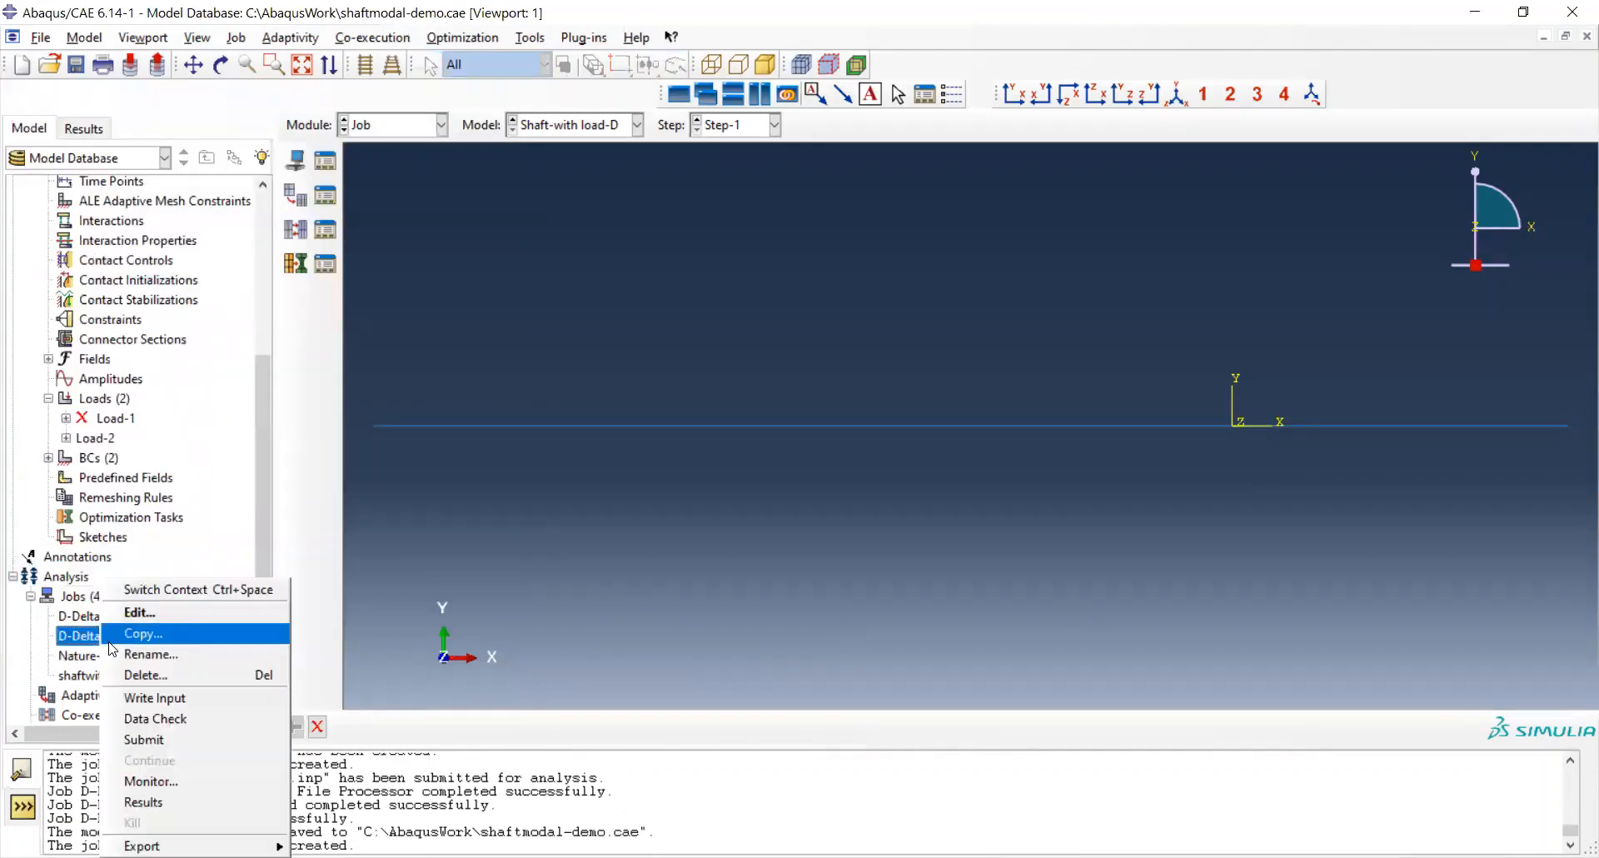
click(200, 740)
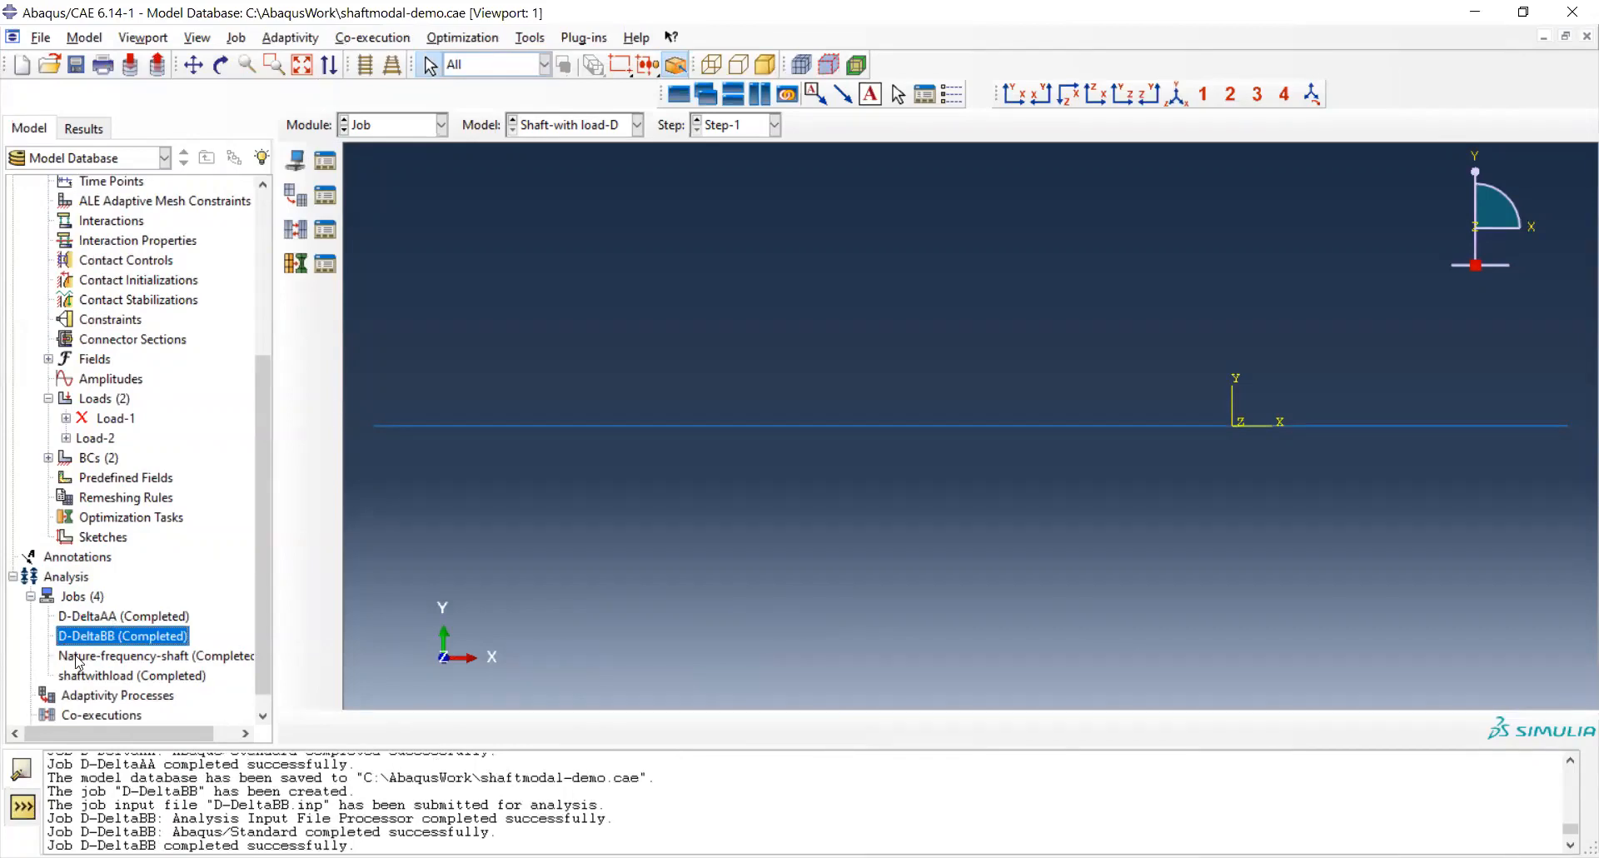
Open the results of the D-DeltaBB job and show the whole shaft enlarged in the XY plane view.
right_click(103, 643)
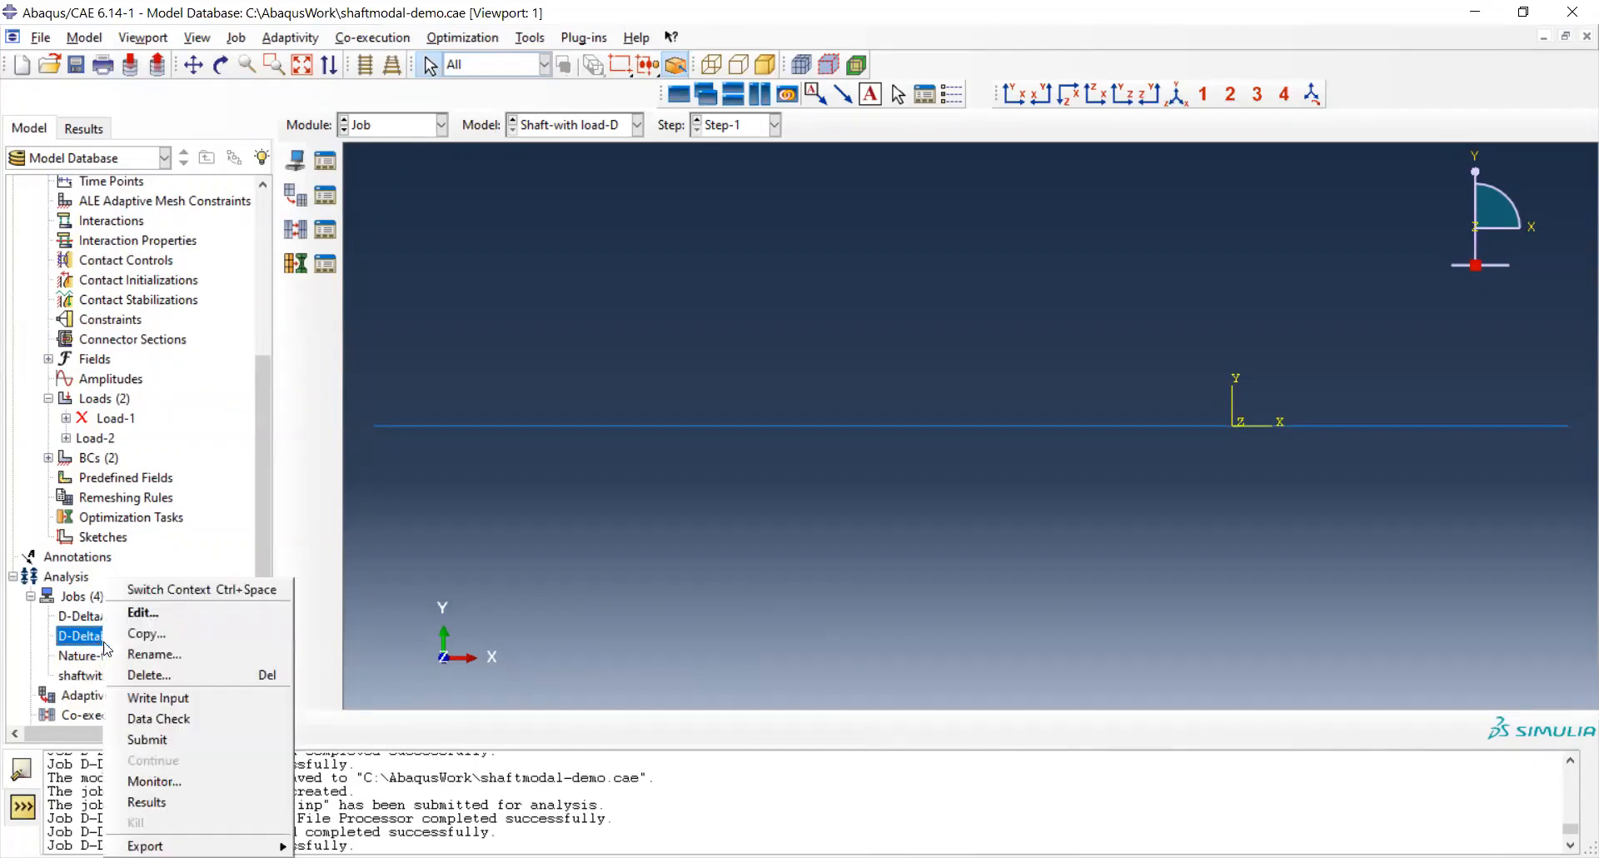
click(203, 796)
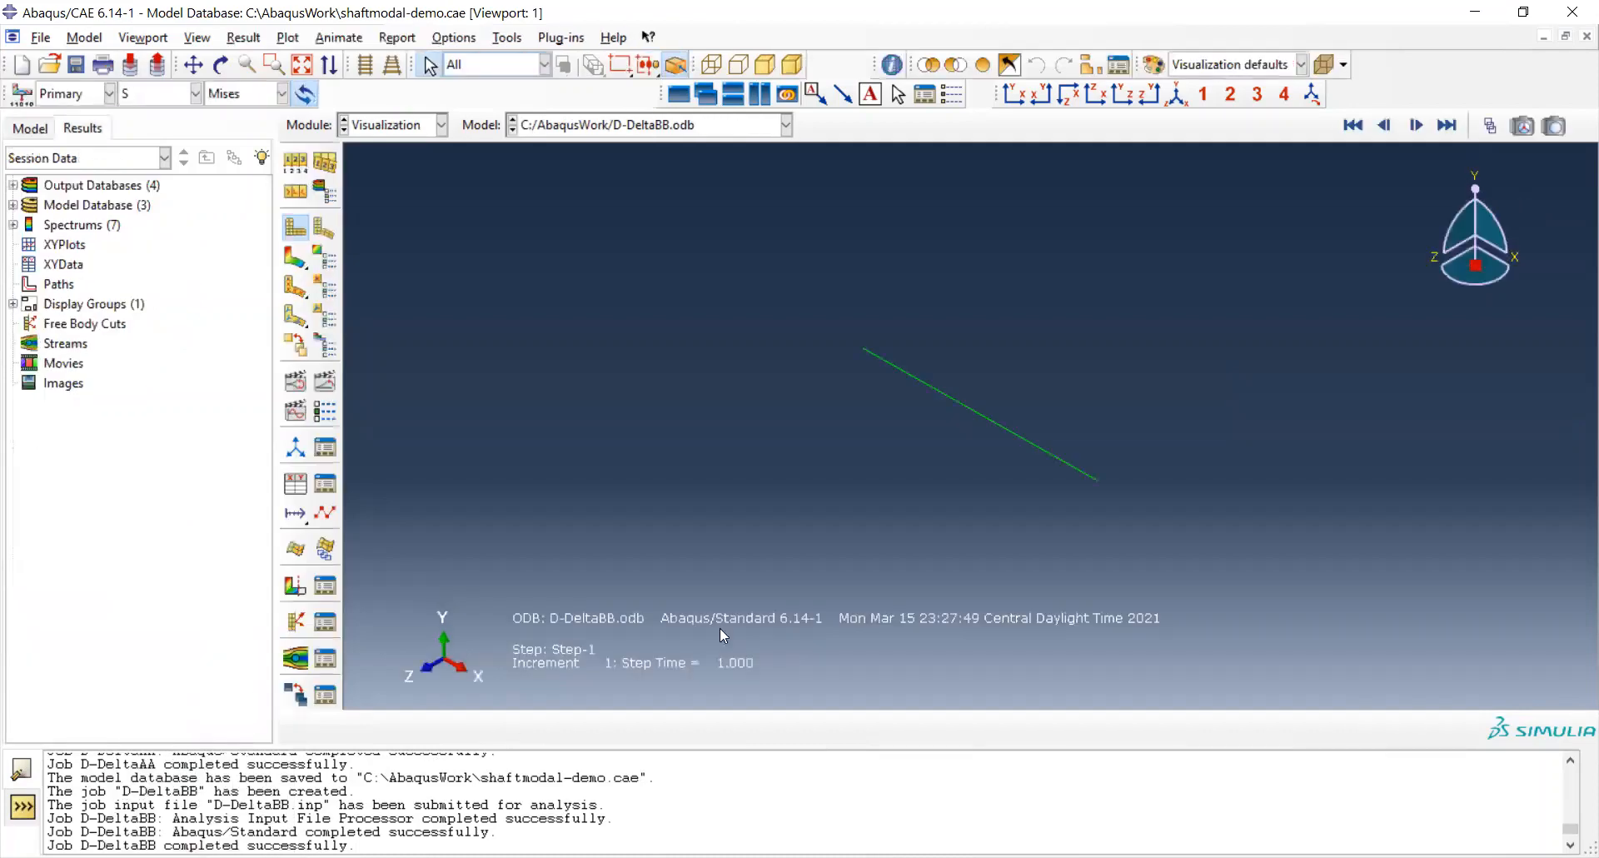
click(1012, 98)
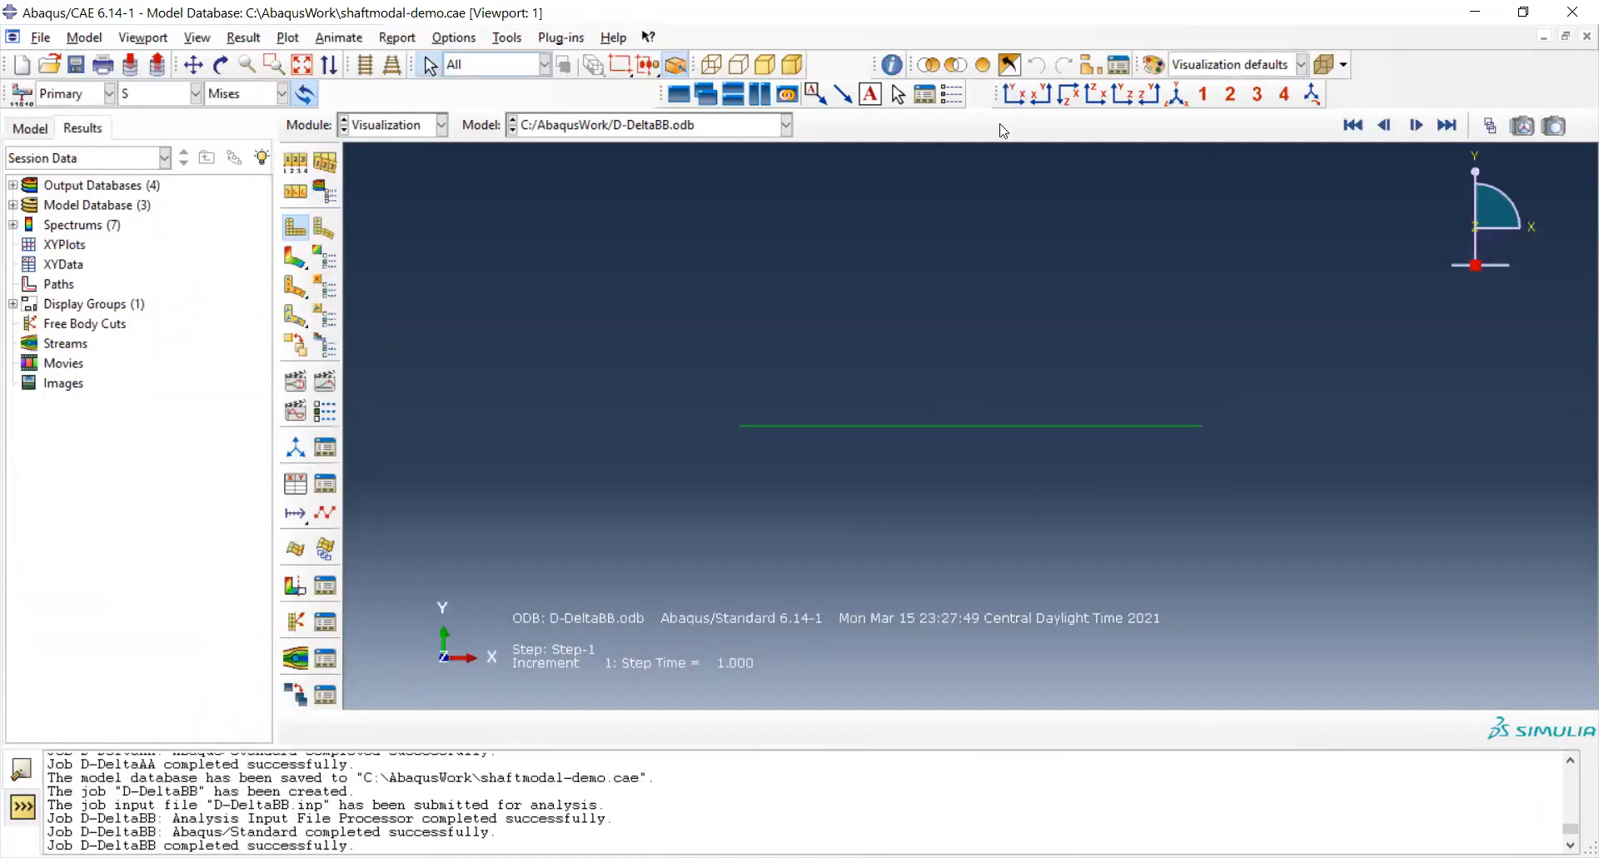
scroll(835, 421, down, 3)
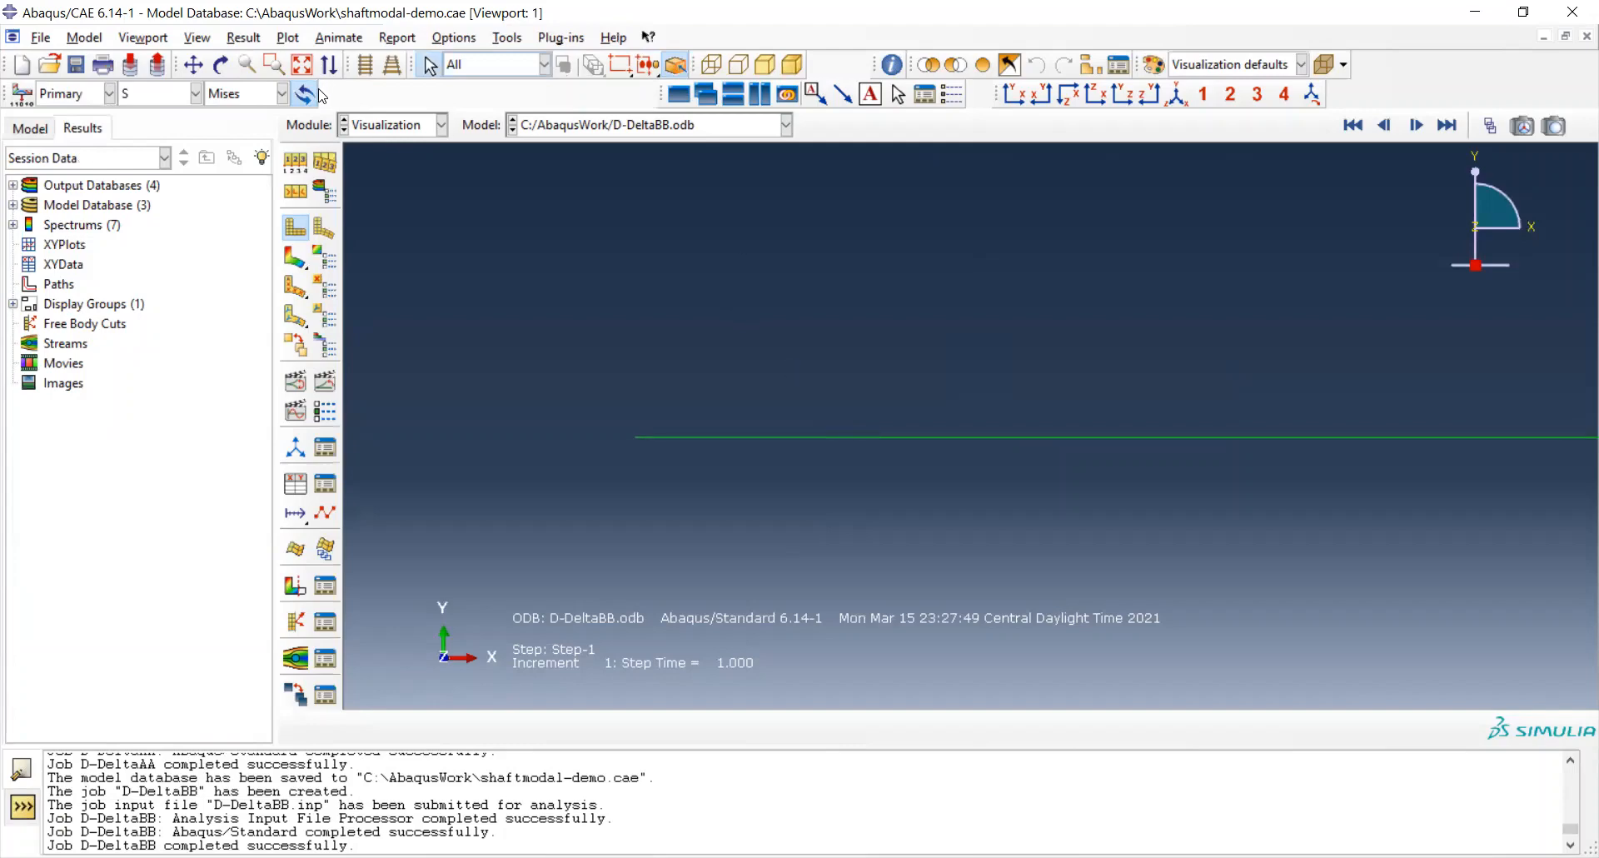
click(193, 65)
drag(989, 358, 824, 346)
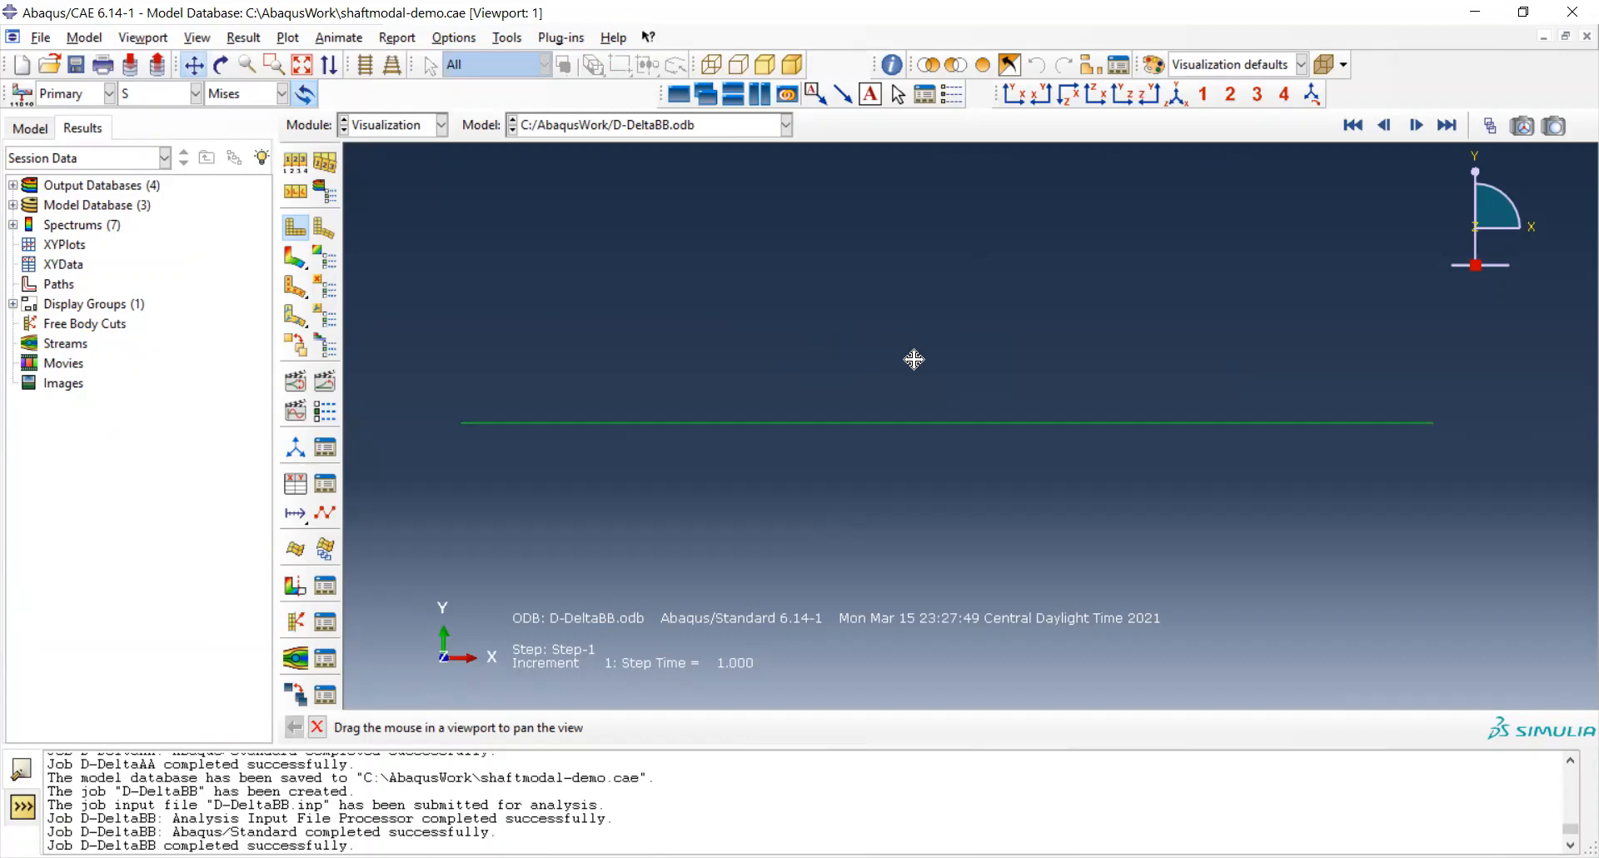
scroll(1167, 424, up, 1)
Set the primary field output variable of the D-DeltaBB results to spatial displacement U, component U2.
click(244, 37)
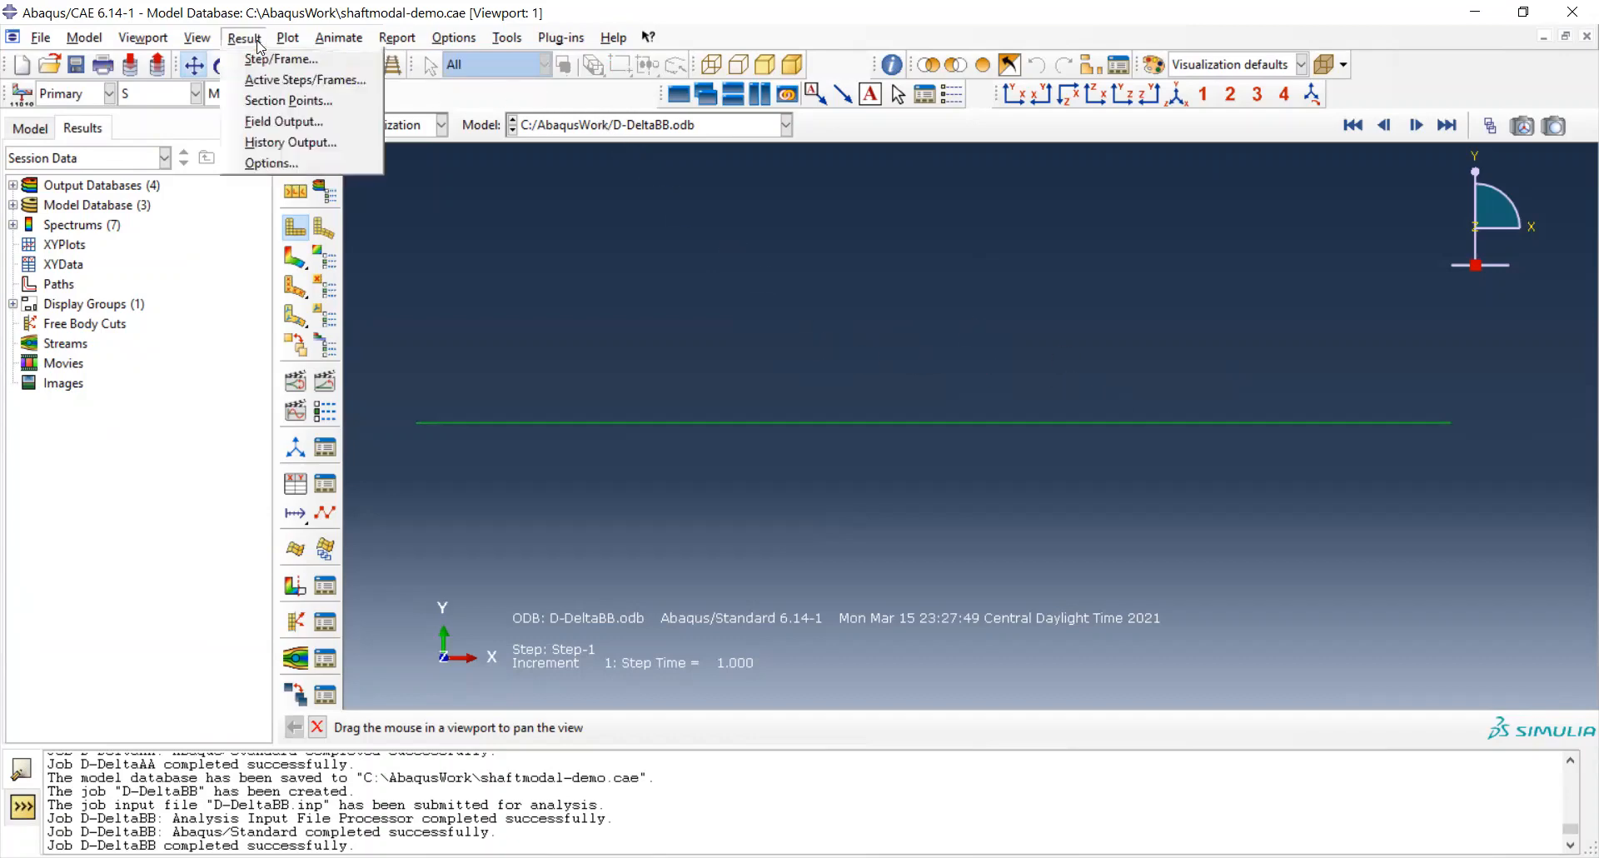
click(304, 123)
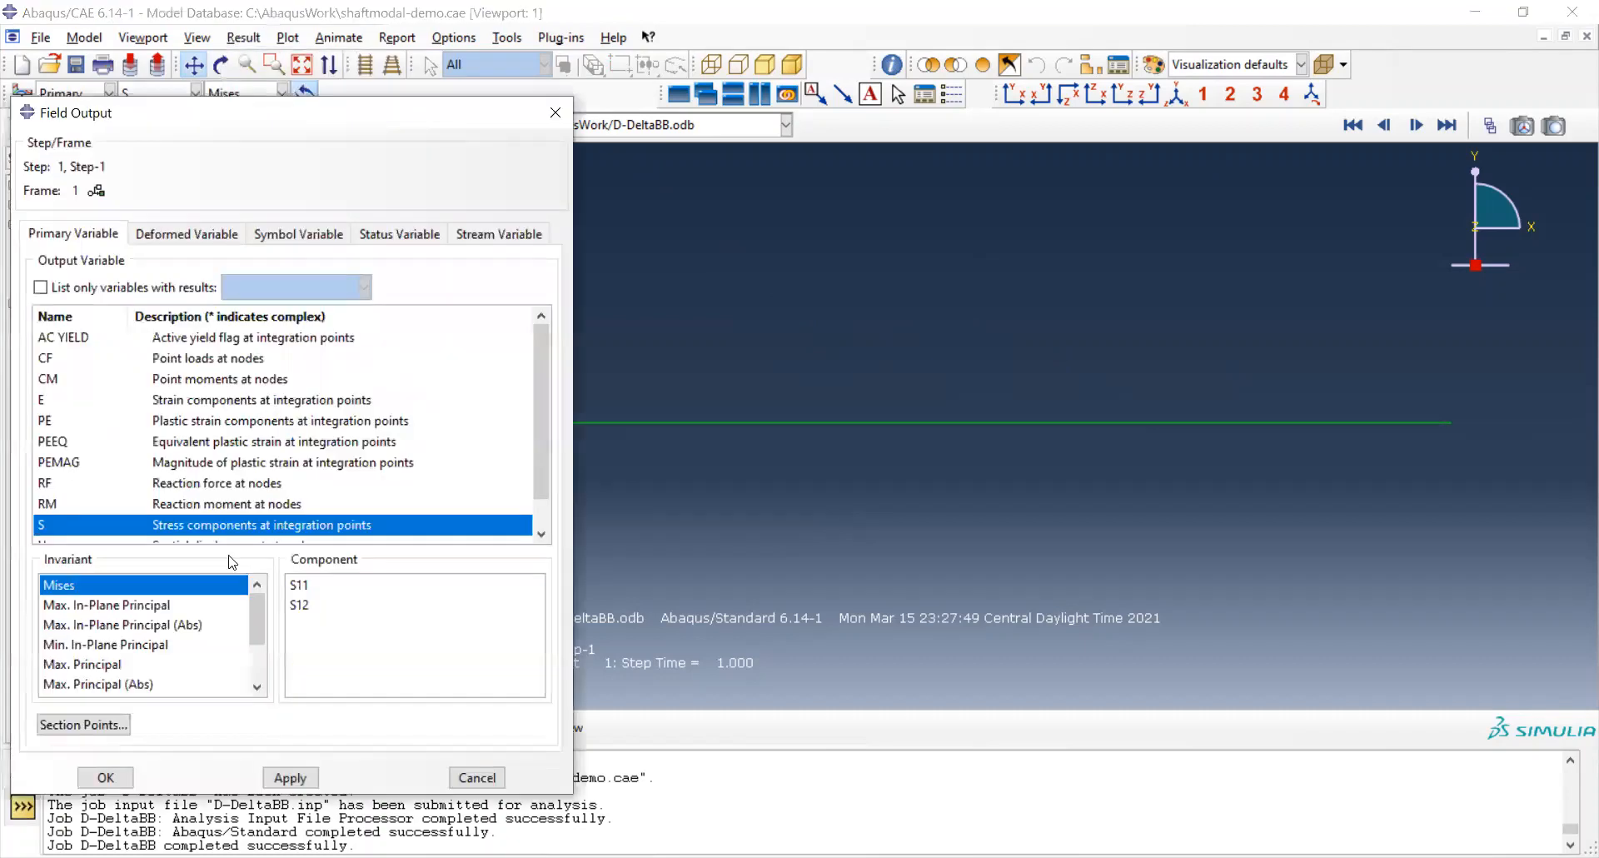
scroll(181, 486, down, 2)
click(100, 512)
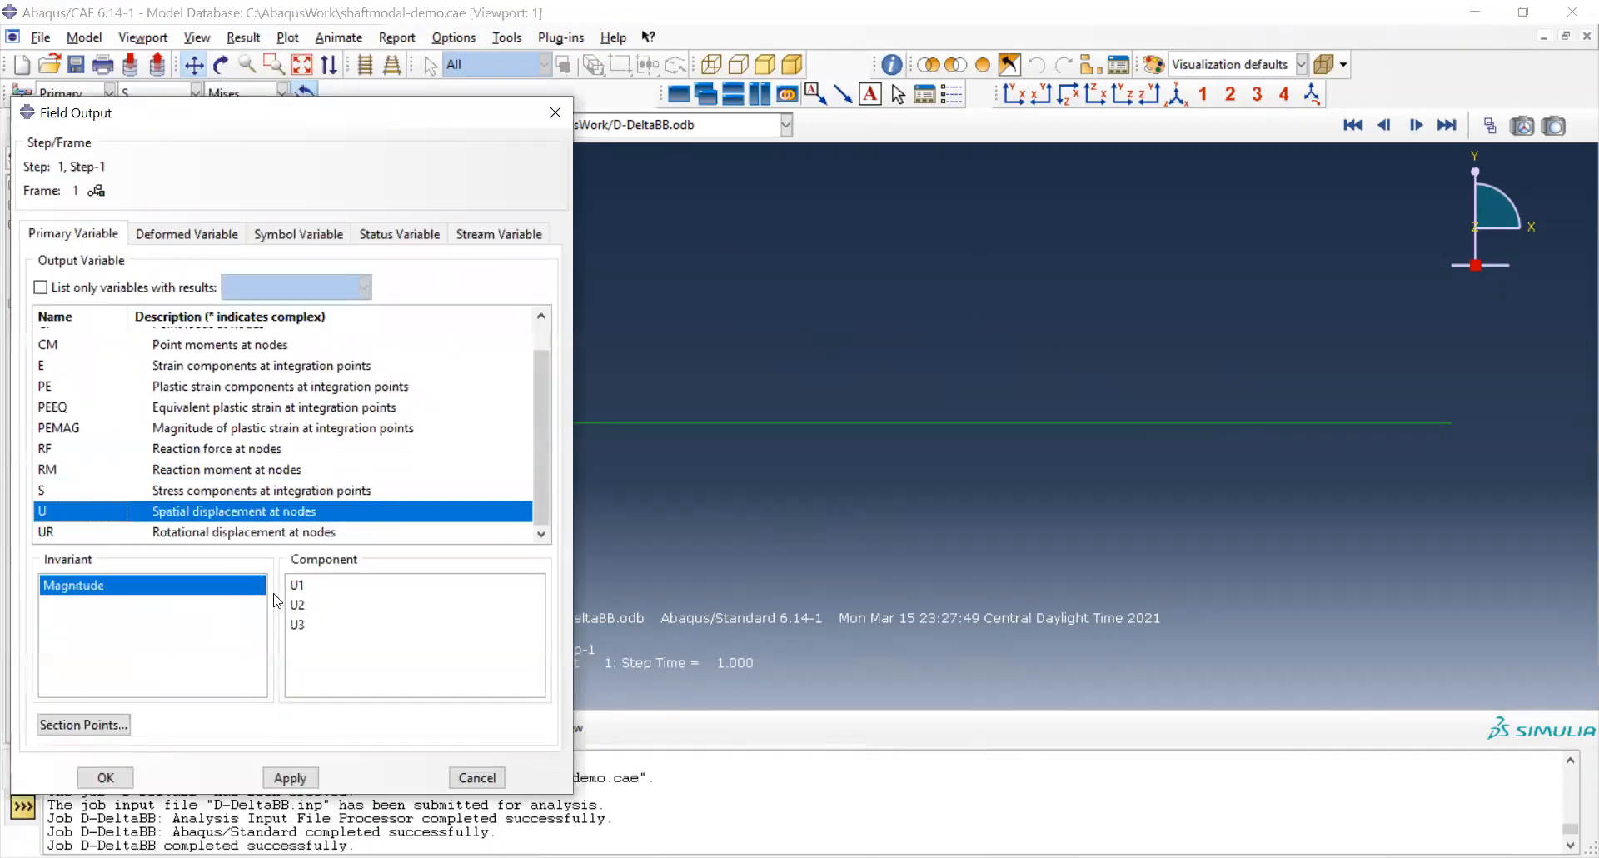
click(298, 606)
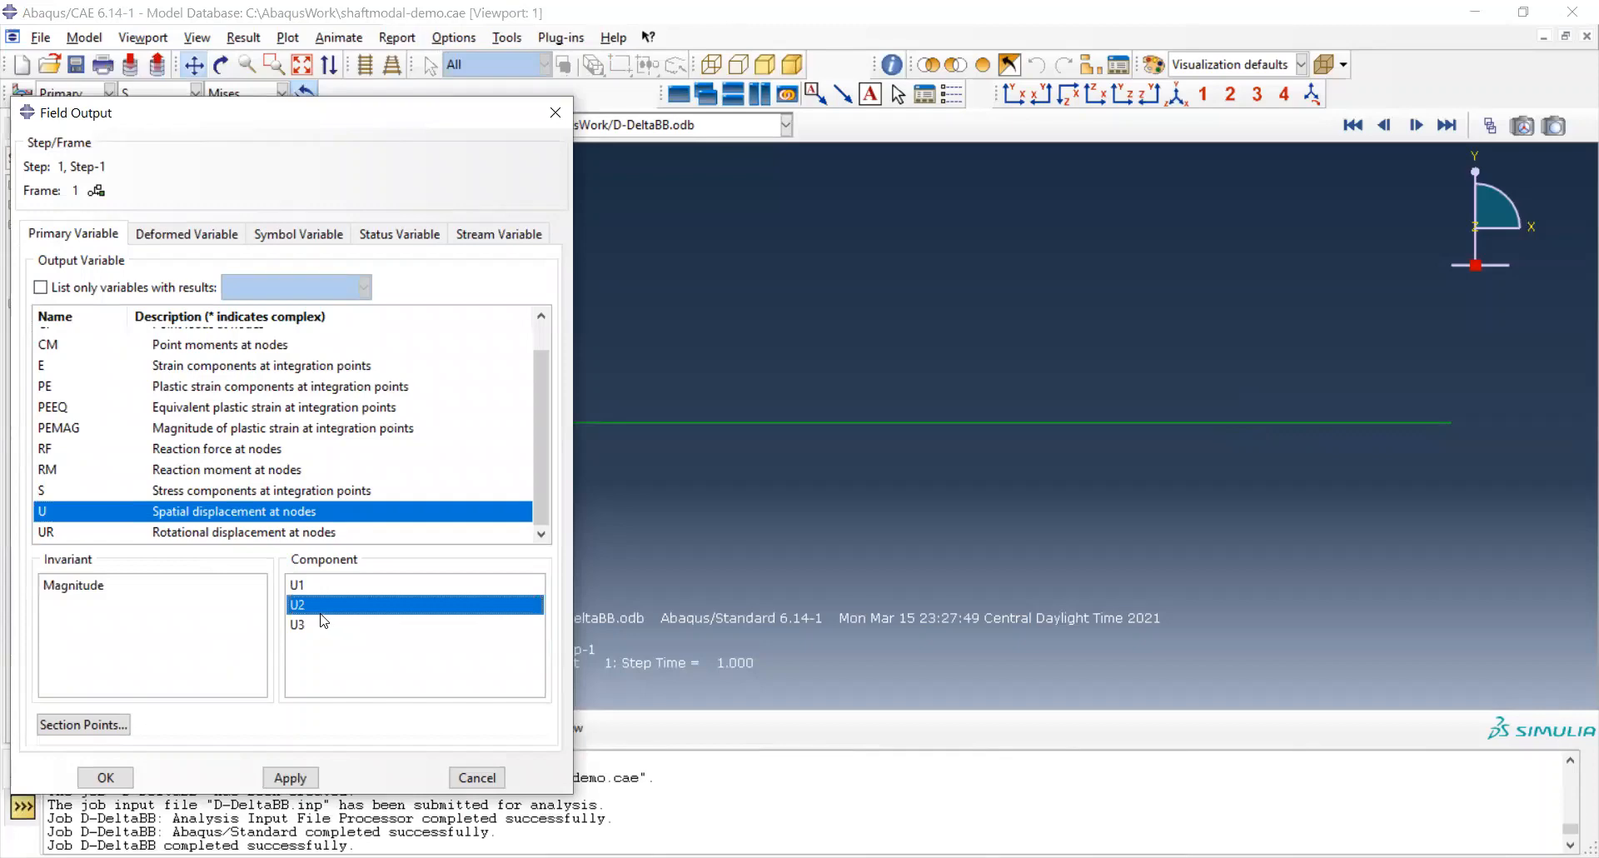
click(106, 778)
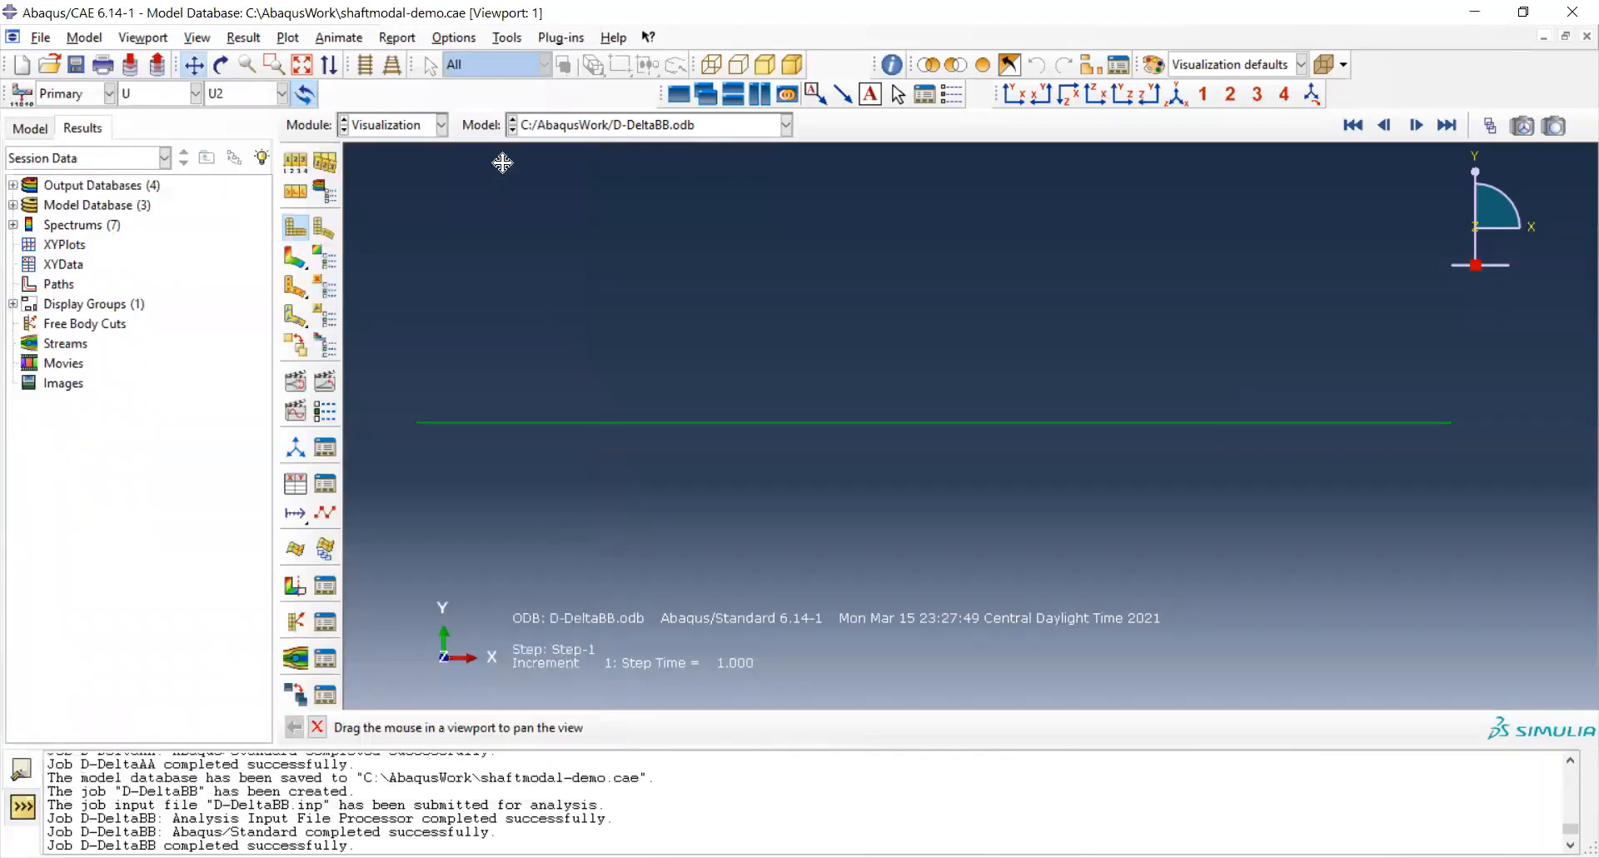
Probe the nodal U2 displacement at the right end of the shaft in the D-DeltaBB results.
click(515, 37)
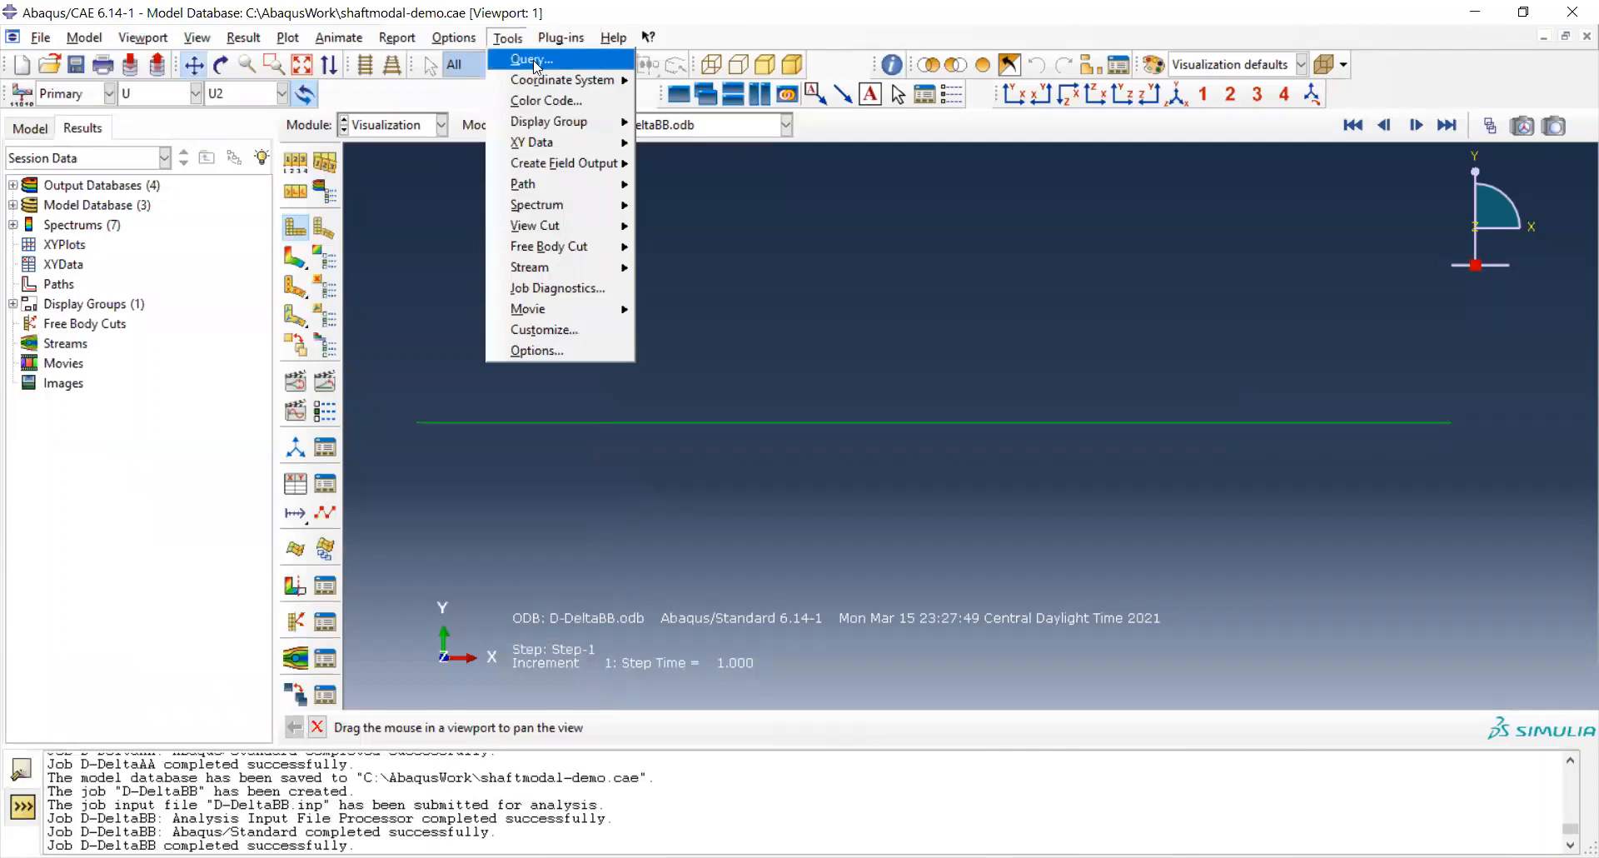
click(536, 66)
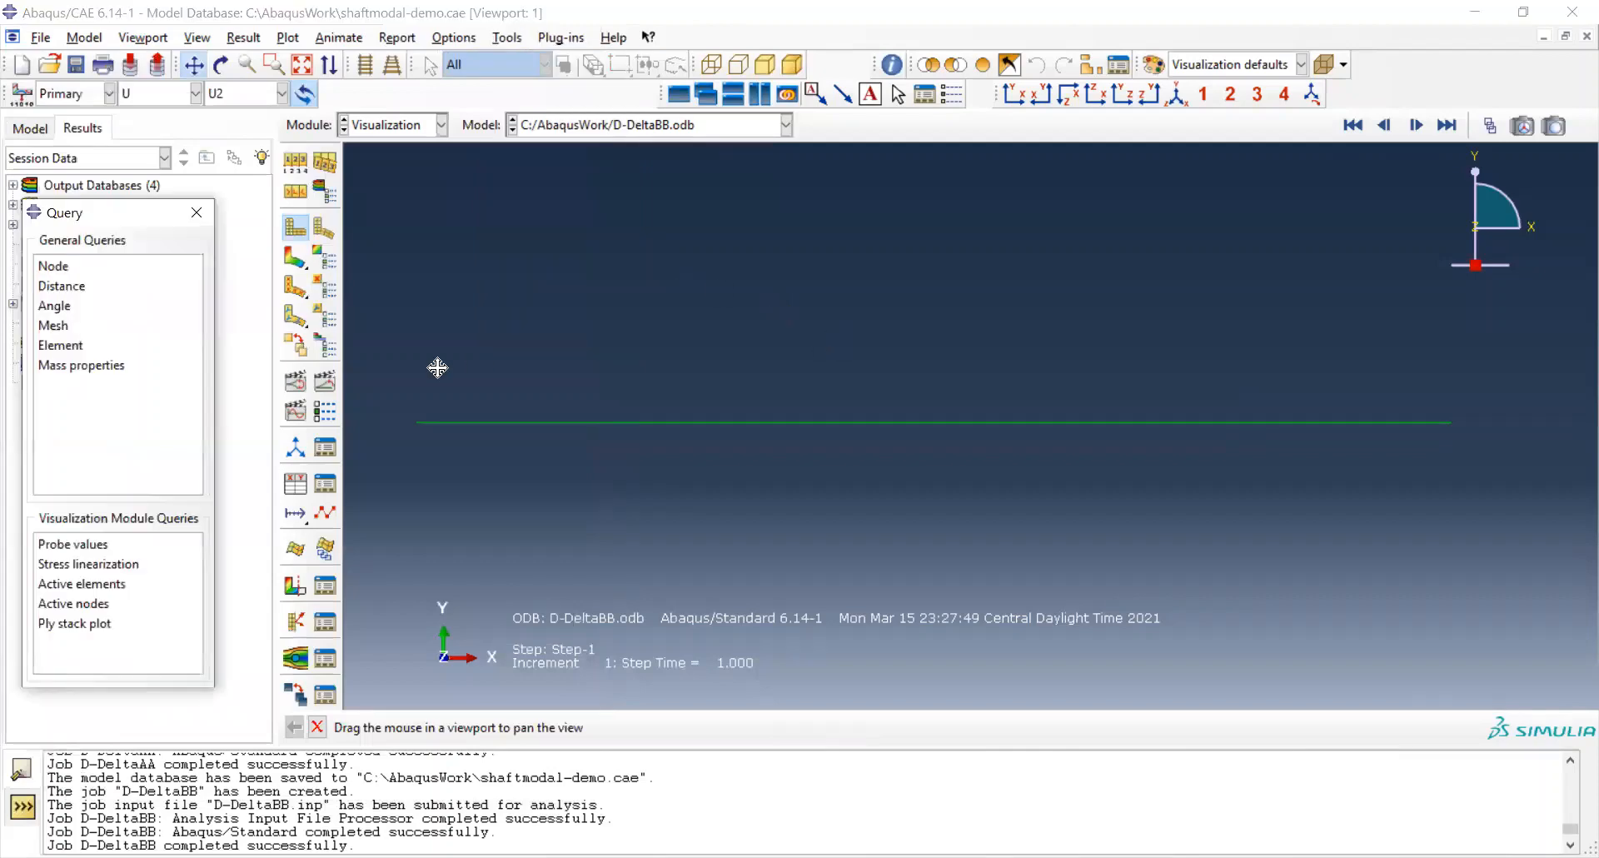
click(90, 548)
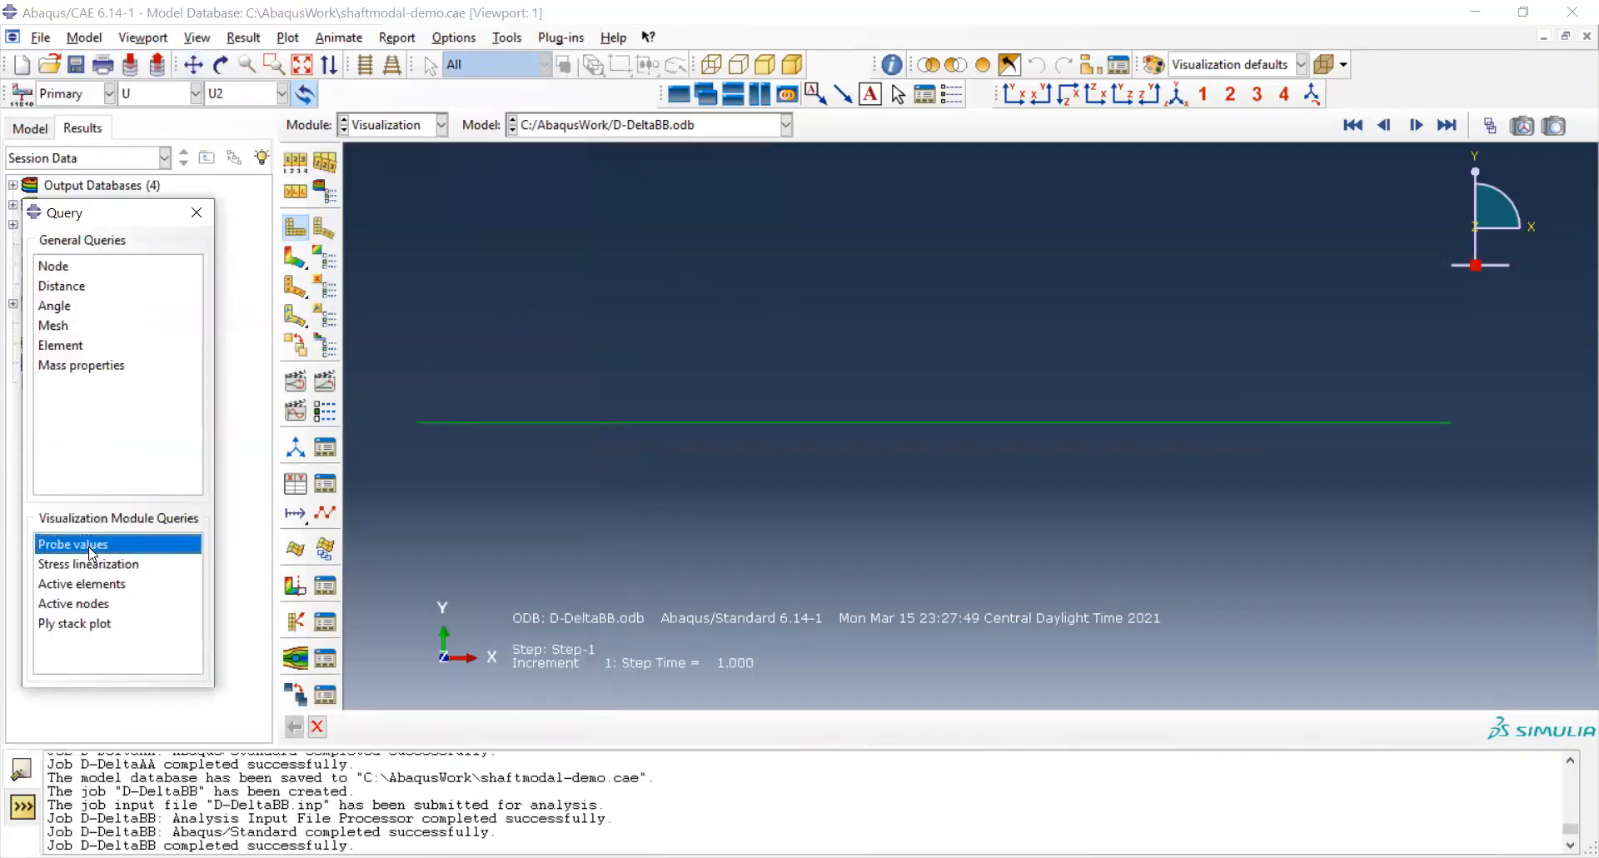
mouse_move(1451, 428)
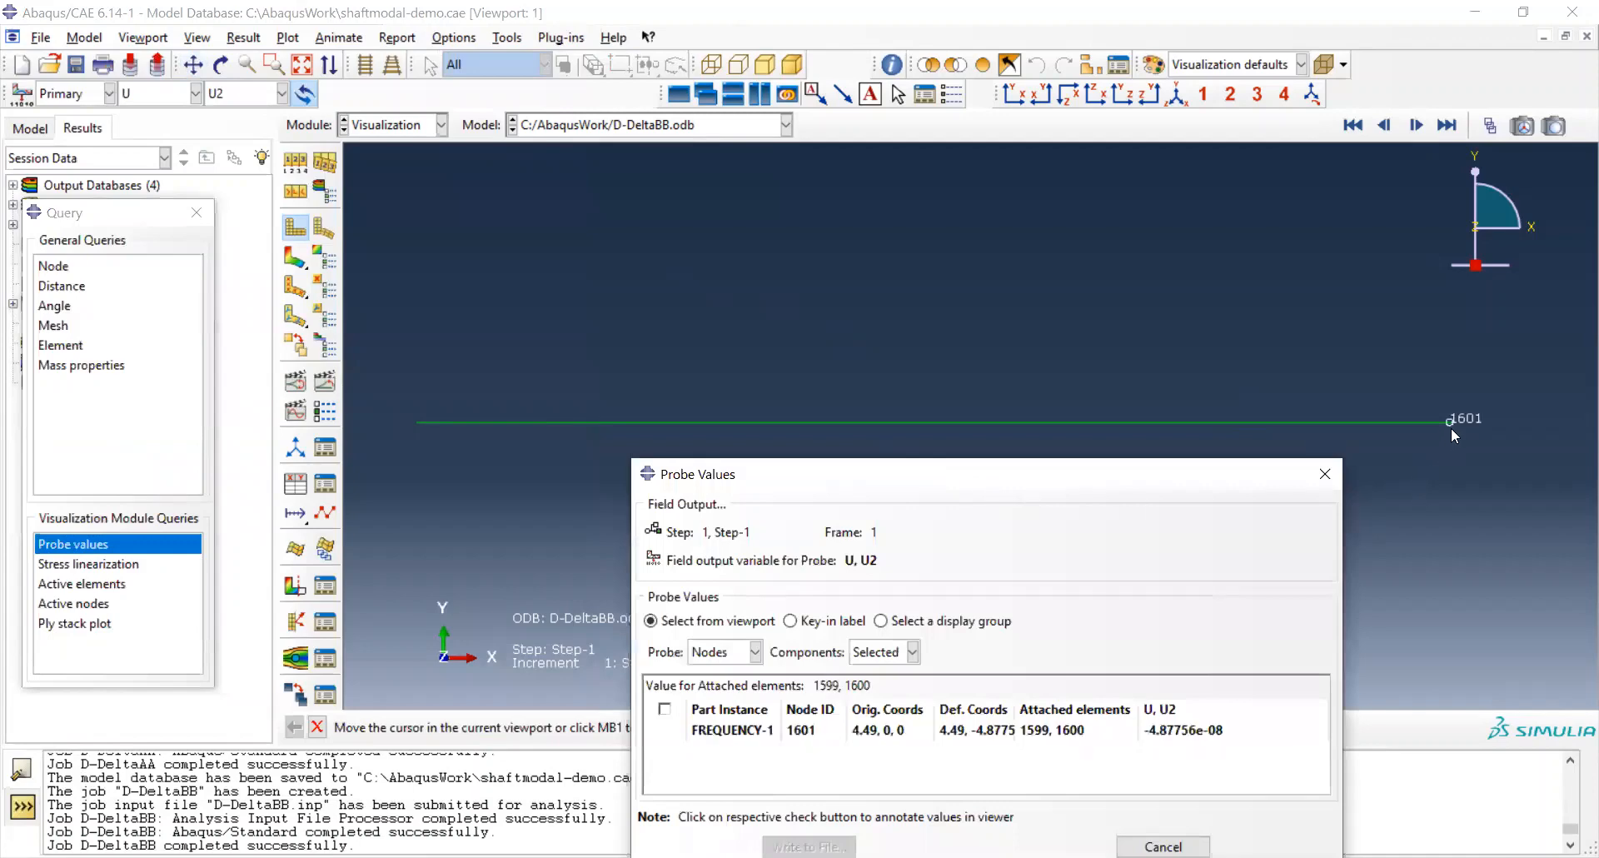